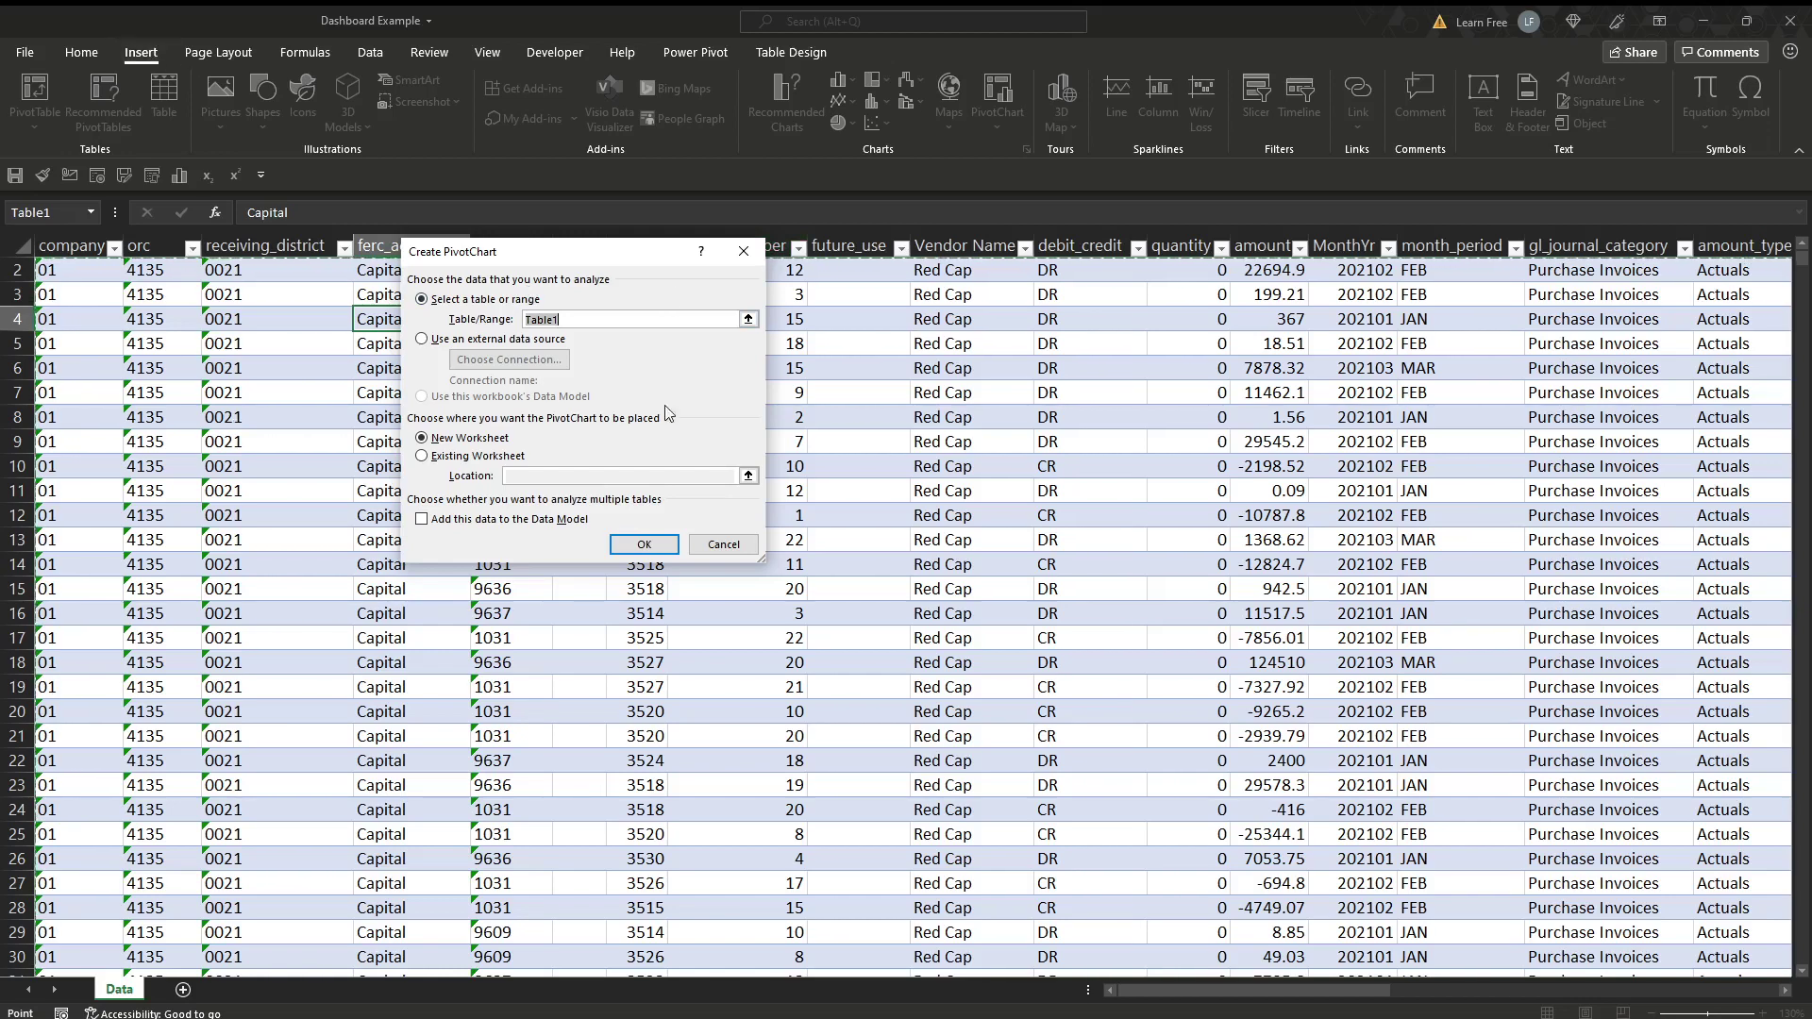
- Create a PivotChart from Table1 on a new worksheet
left_click(644, 545)
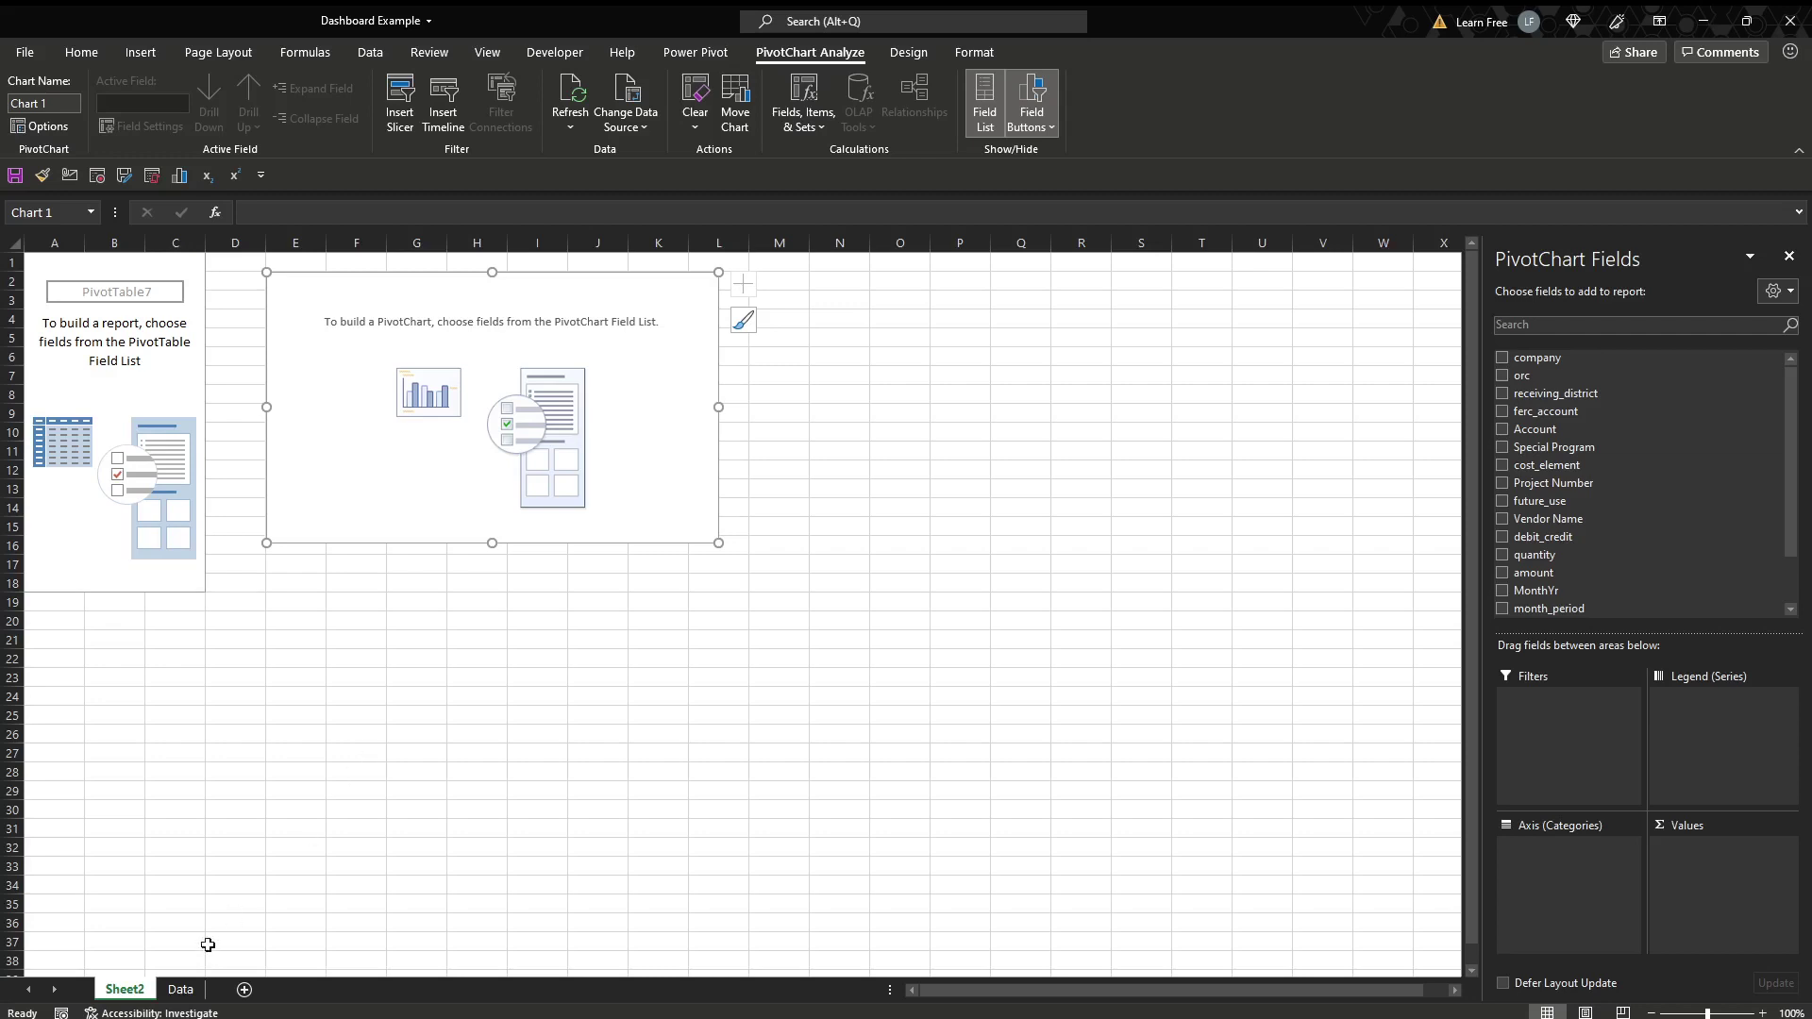
- Rename Sheet2 to 'Tables & Charts'
double_click(125, 990)
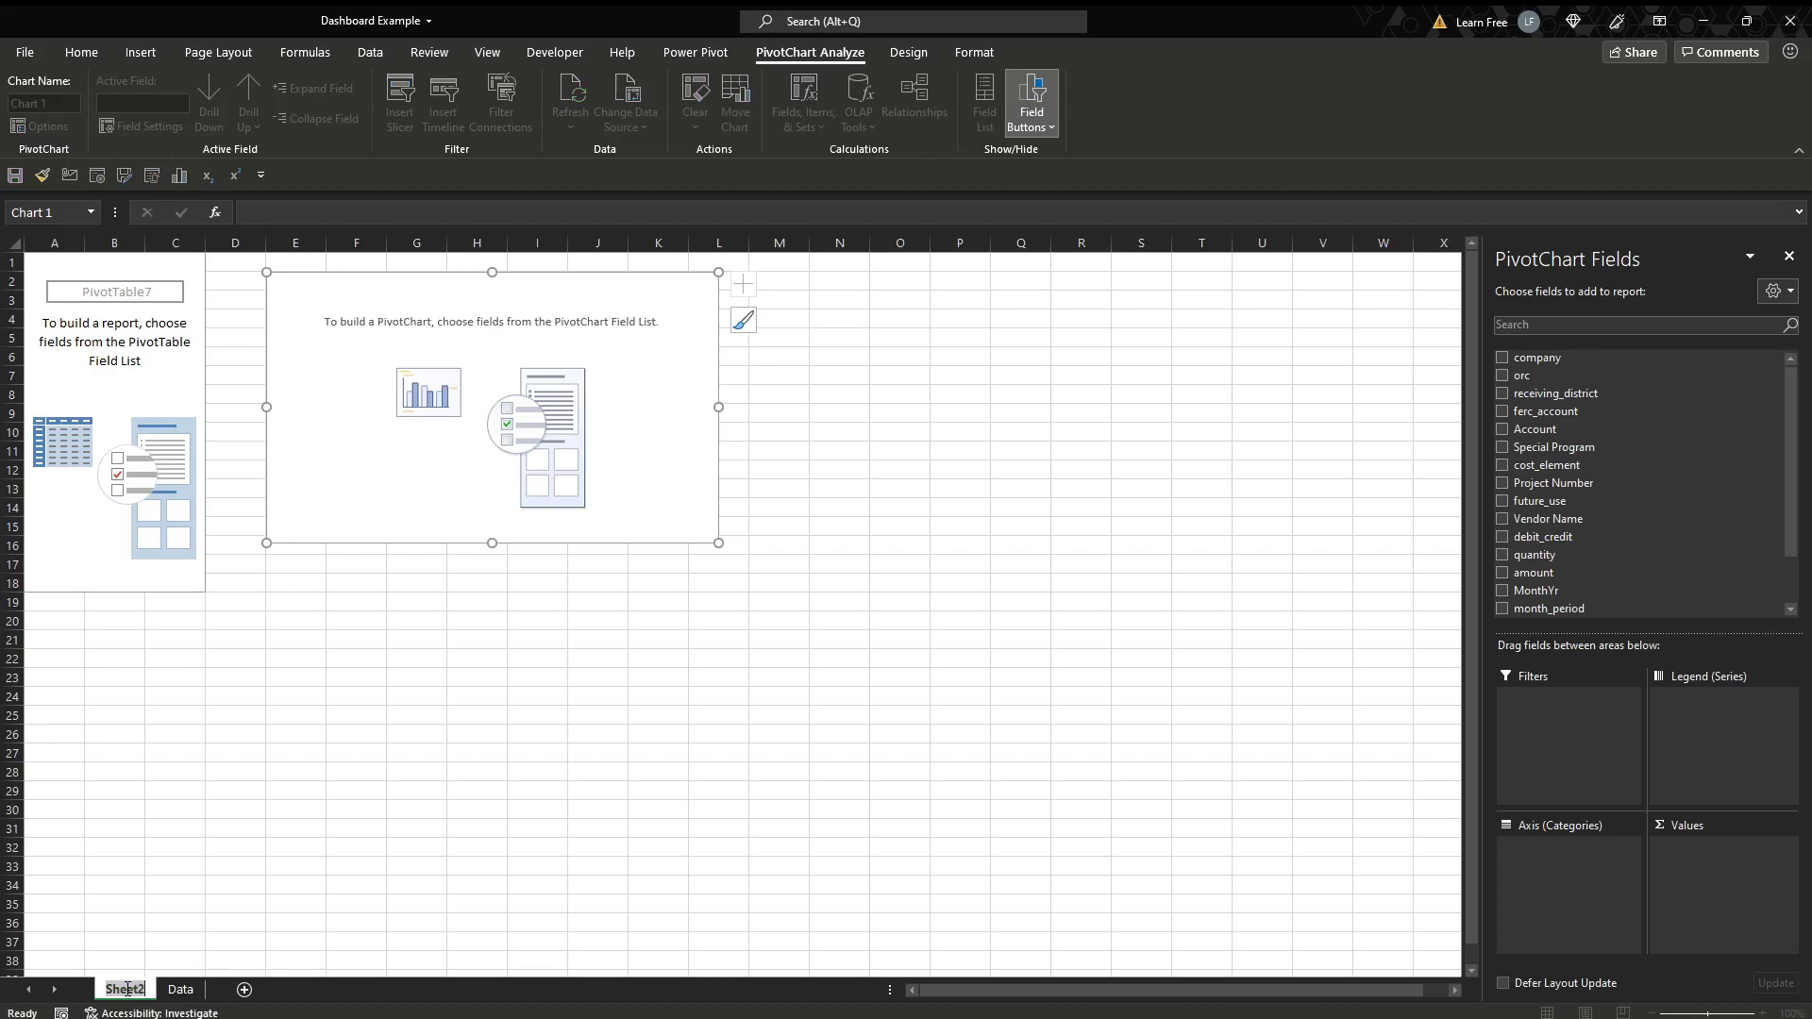
type("Tables & Charts")
key("Return")
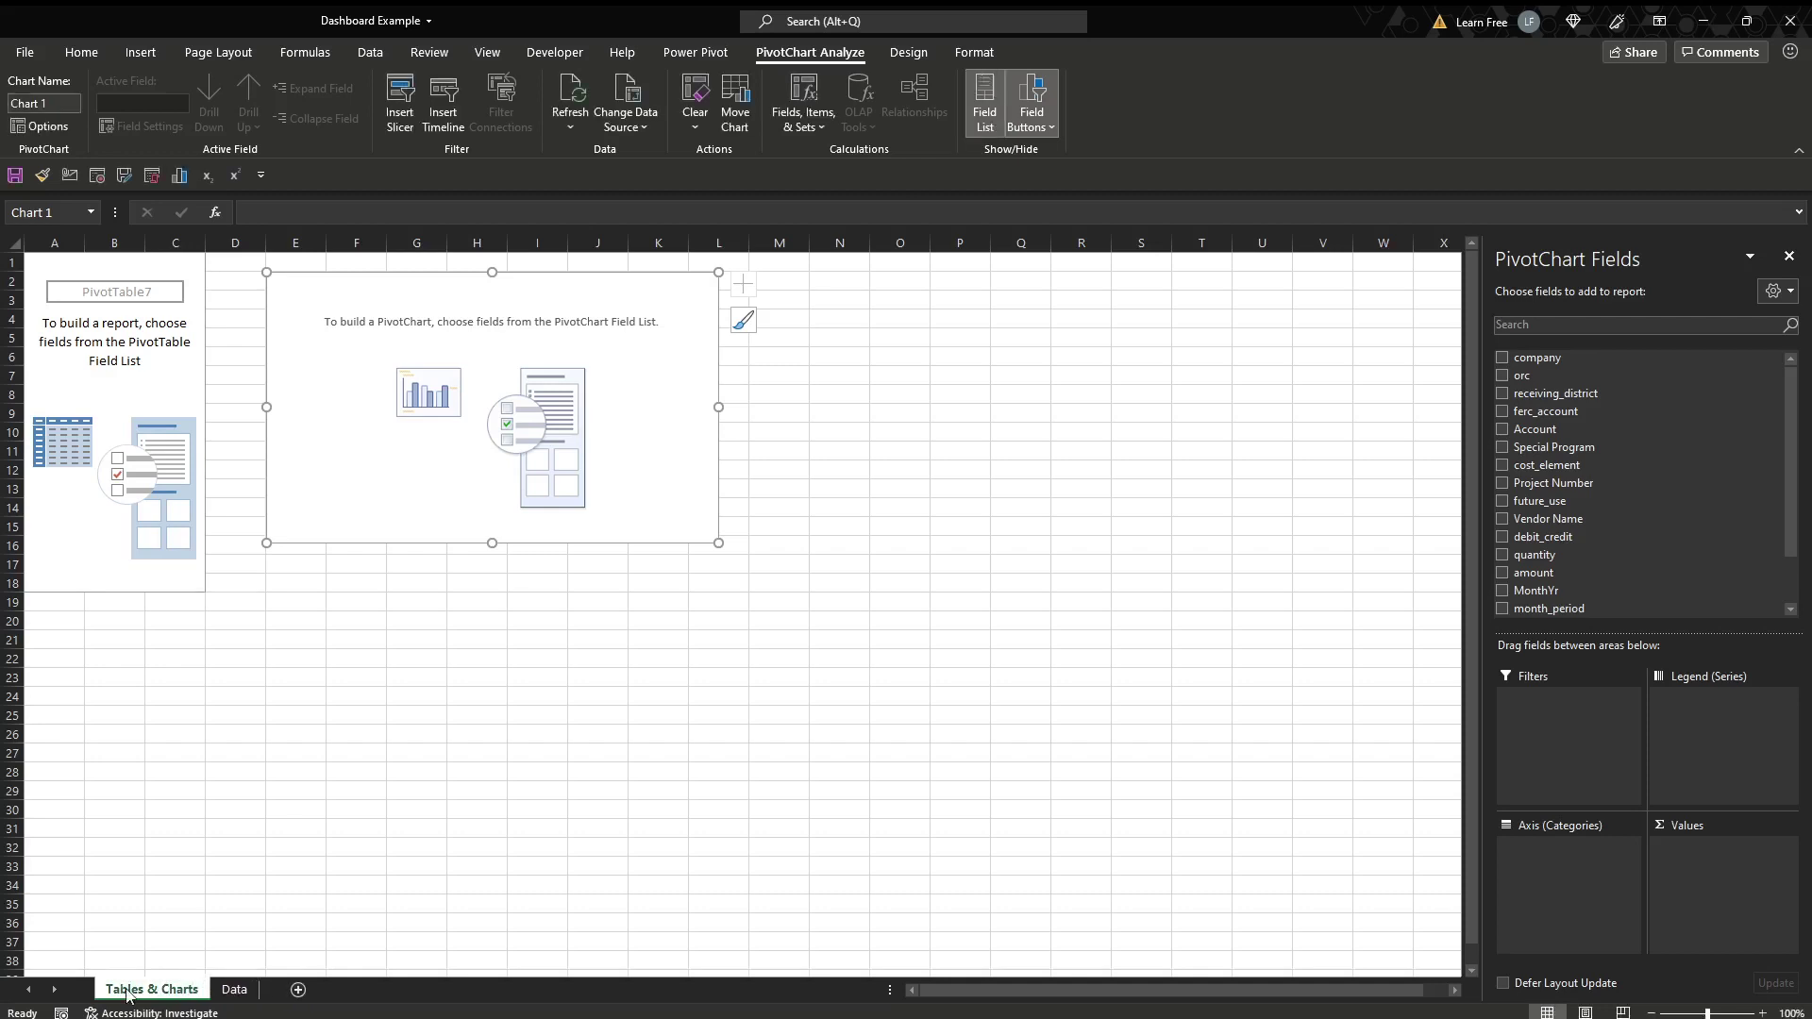
- Add a new sheet named 'Dashboard' and move it to the front
left_click(299, 989)
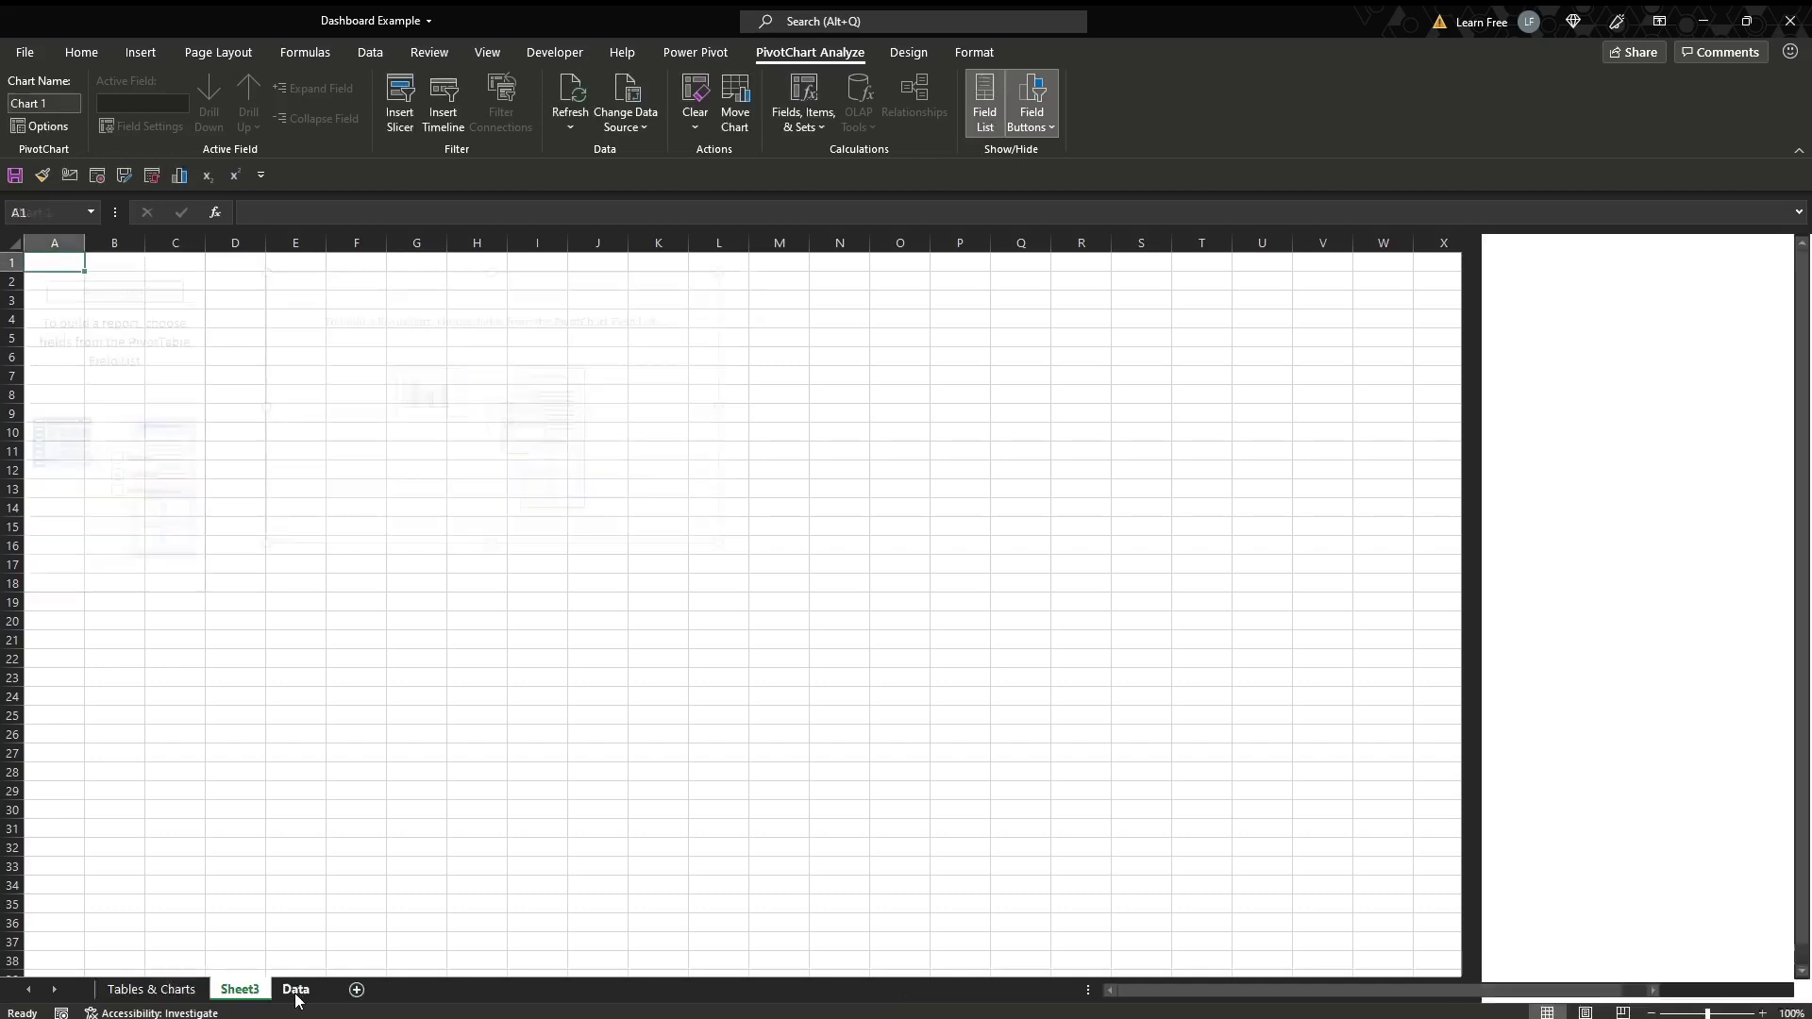
double_click(229, 989)
type("Dashbo")
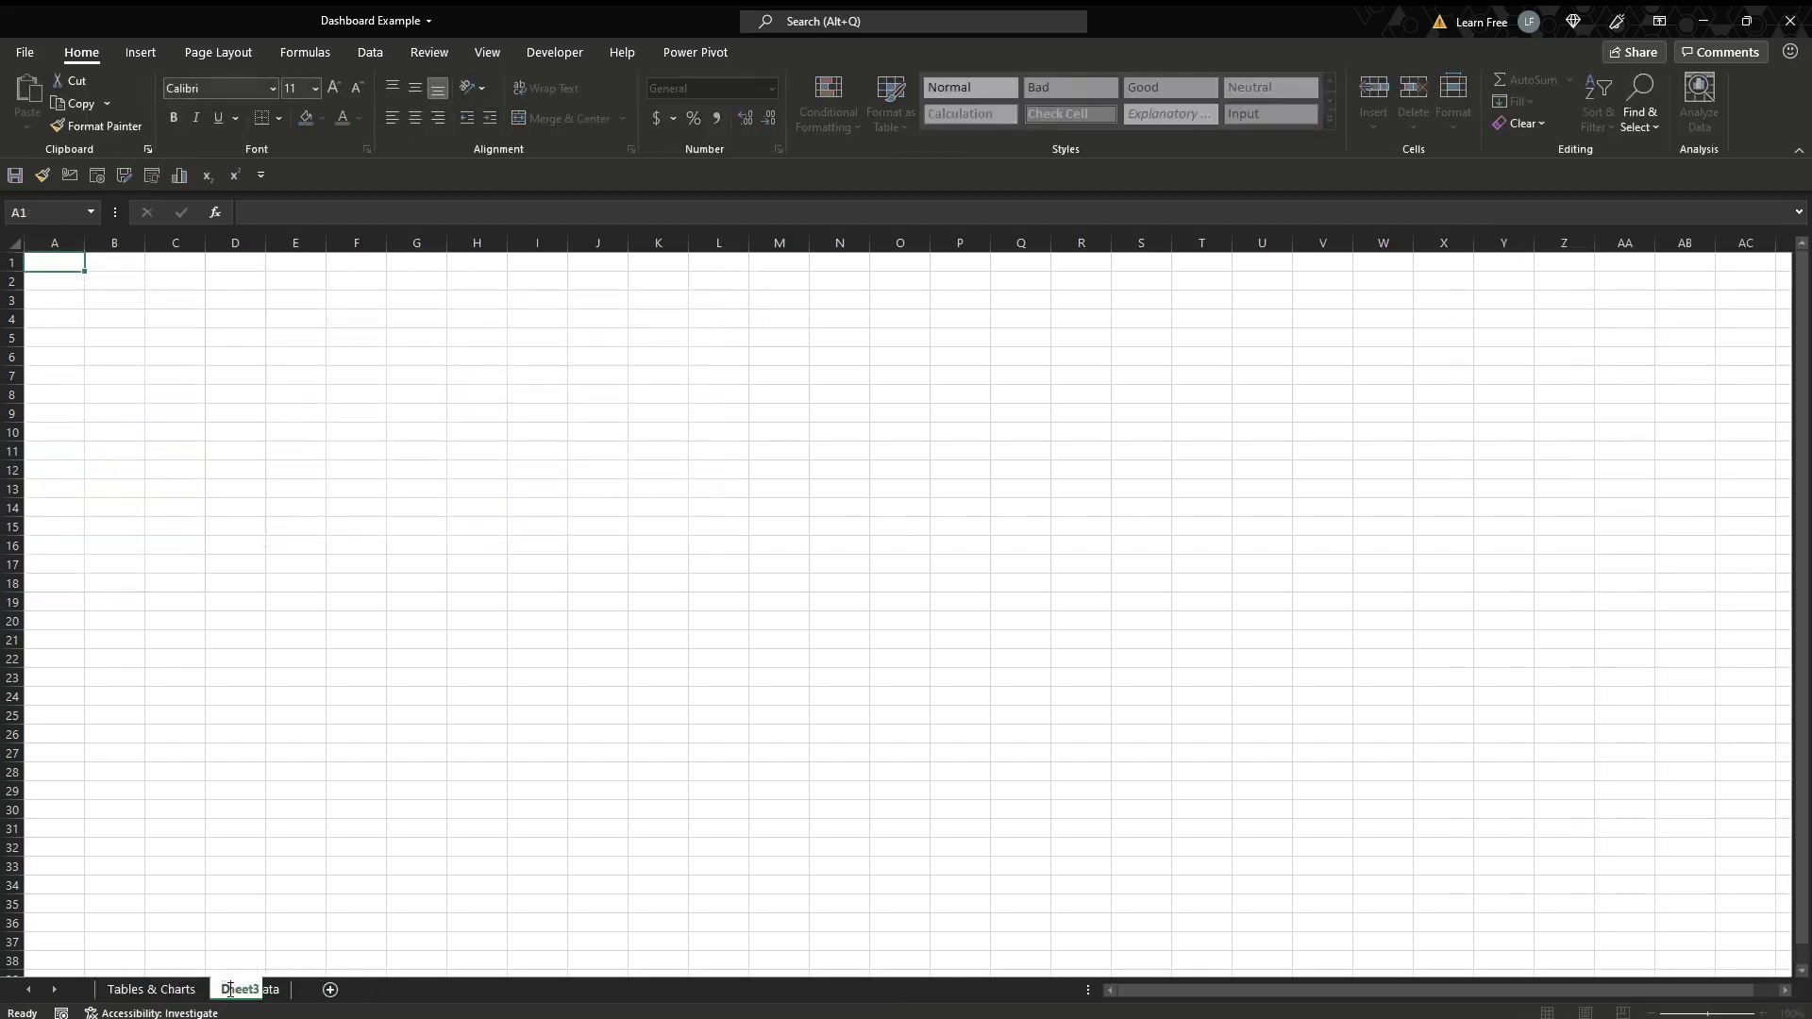
type("ard")
key("Return")
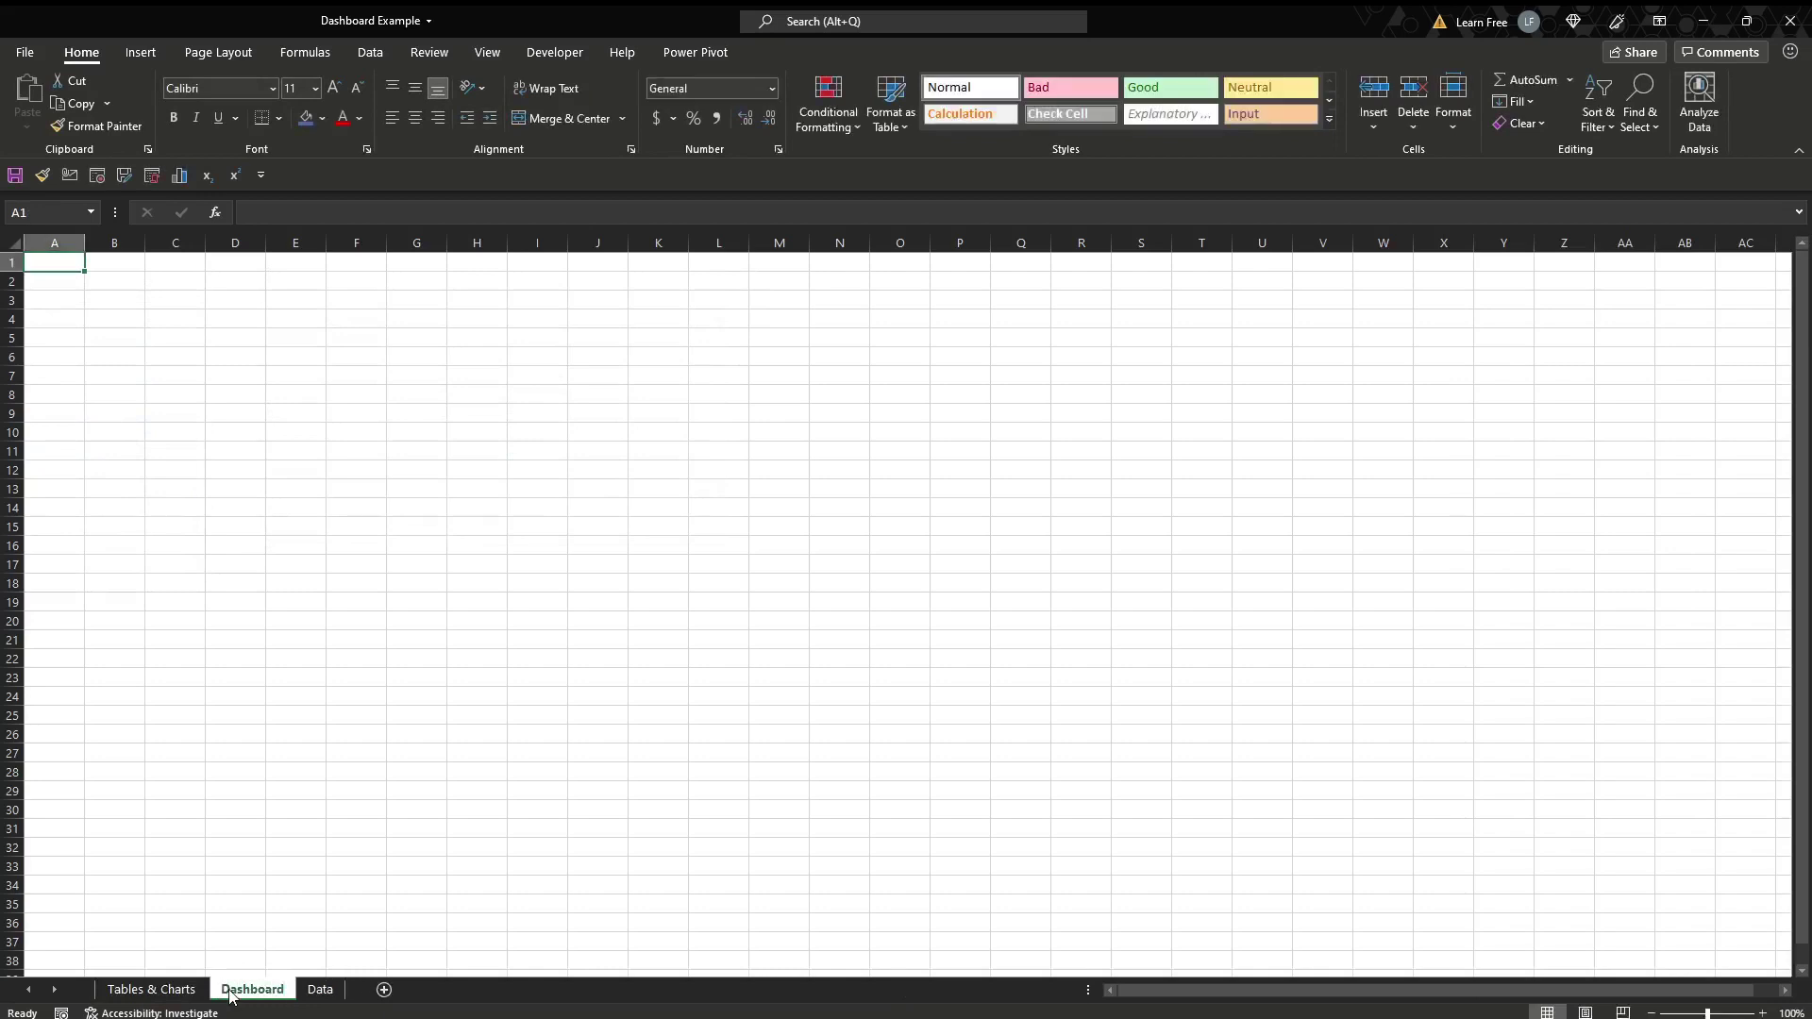
left_click_drag(230, 994, 103, 989)
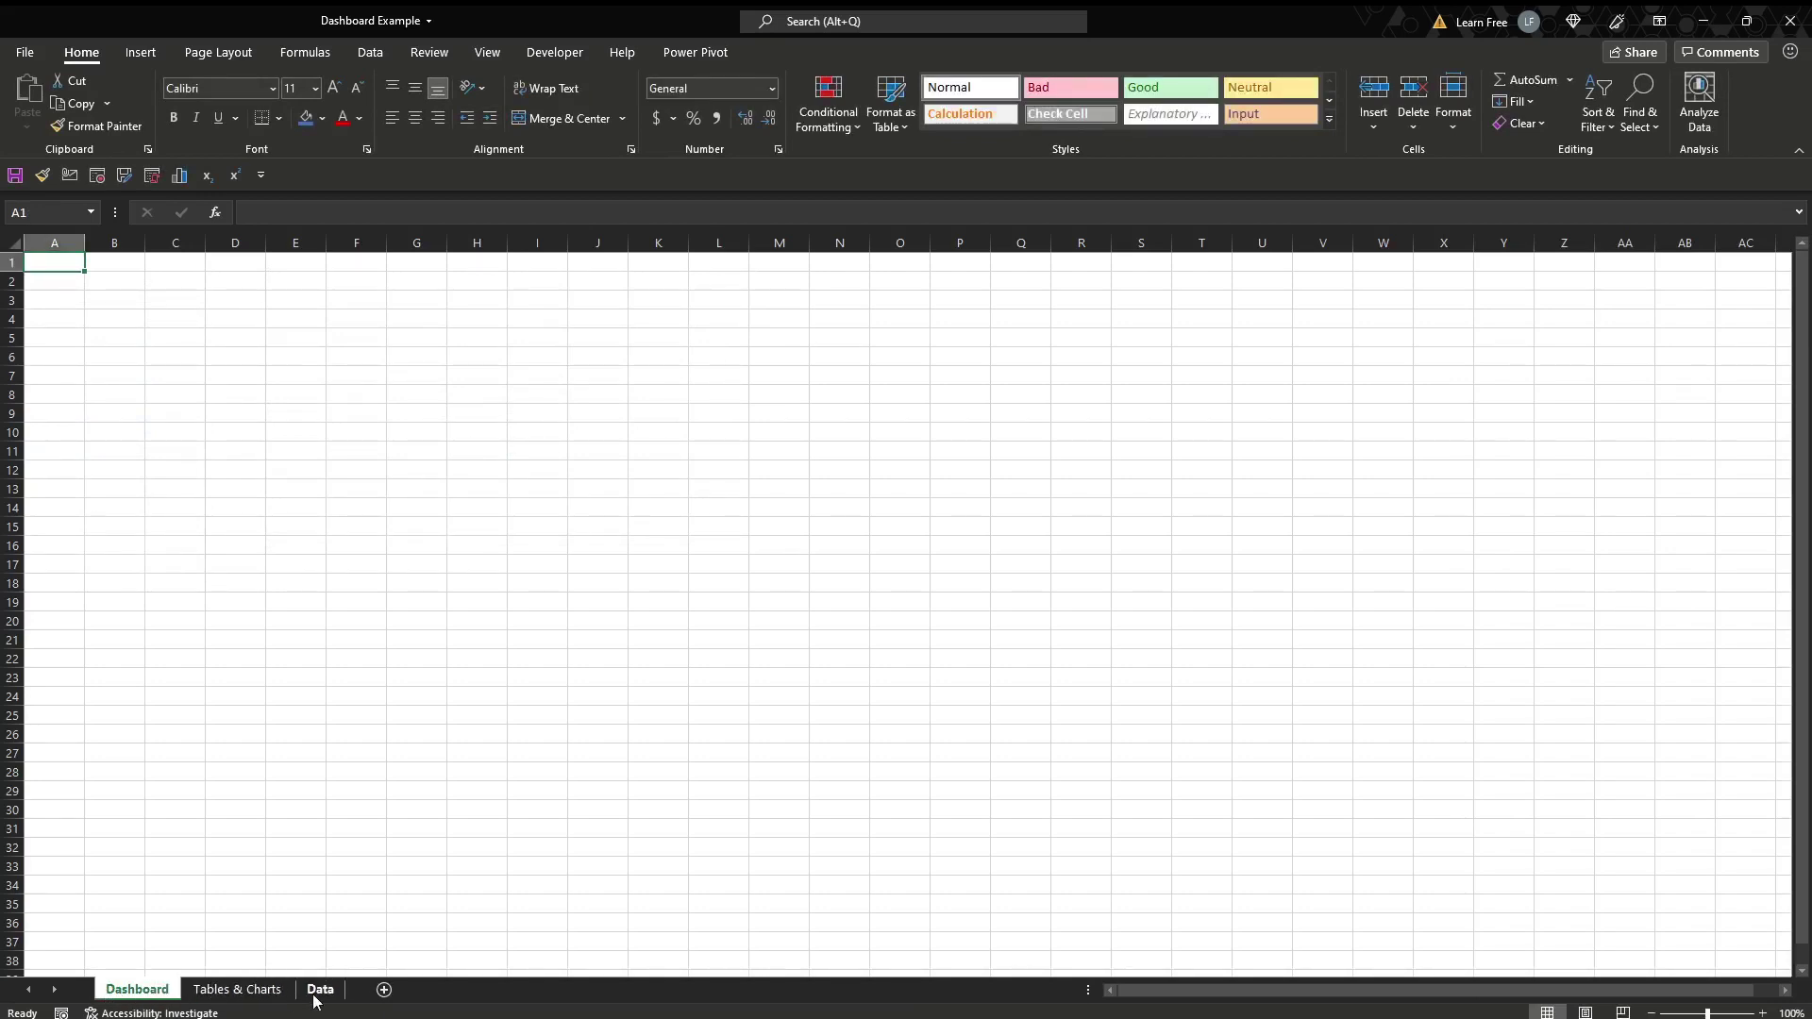
- Chart Sum of amount by Vendor Name on Tables & Charts, totalling 11820068.72
left_click(251, 989)
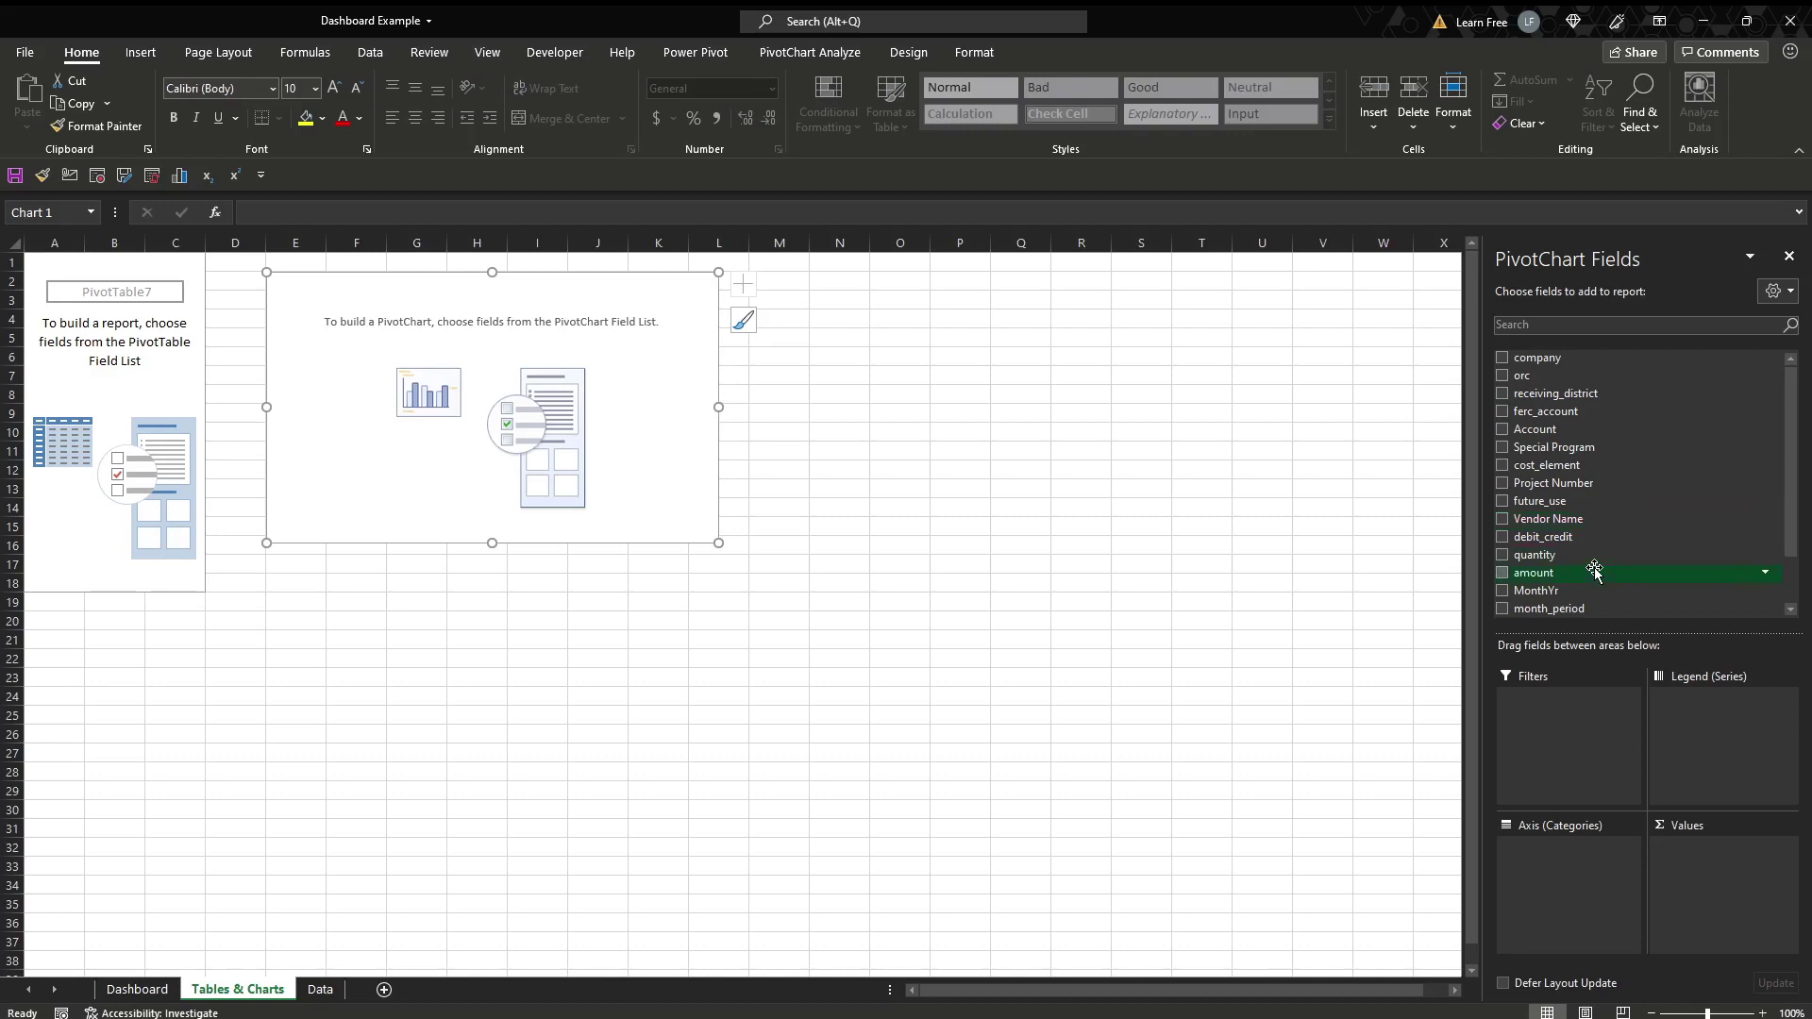
left_click_drag(1598, 519, 1584, 876)
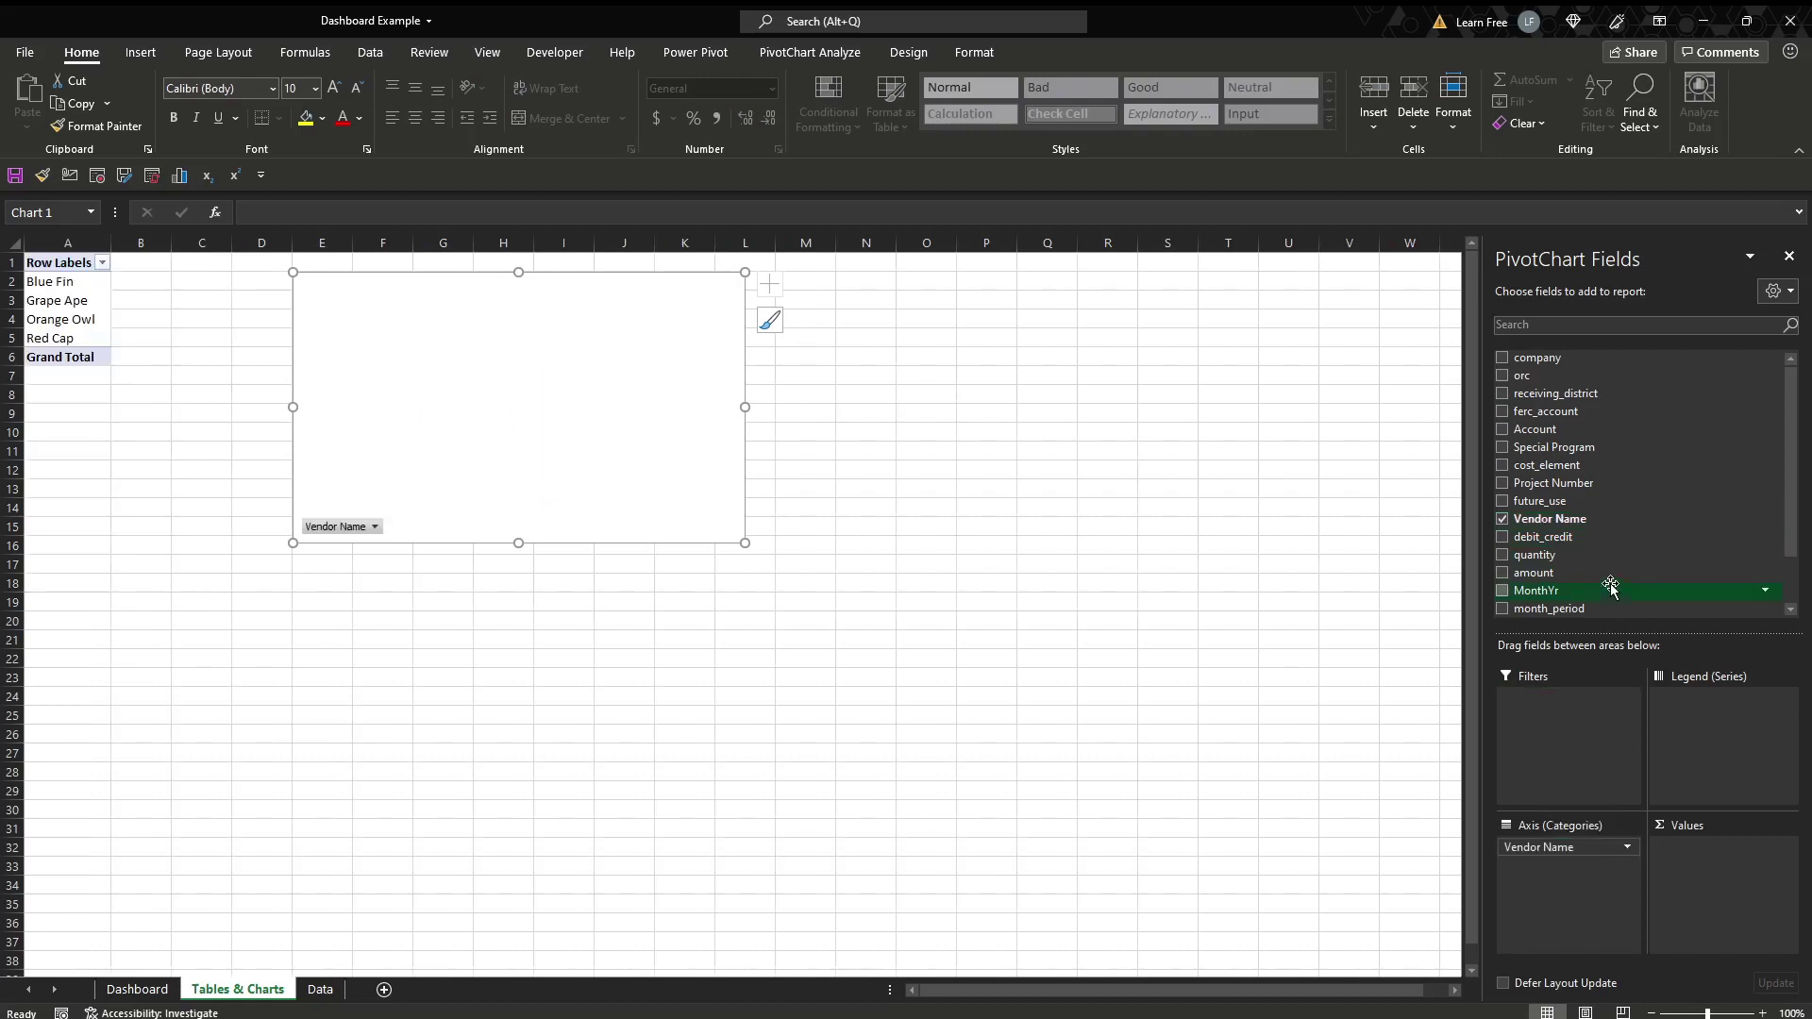
left_click_drag(1605, 573, 1732, 883)
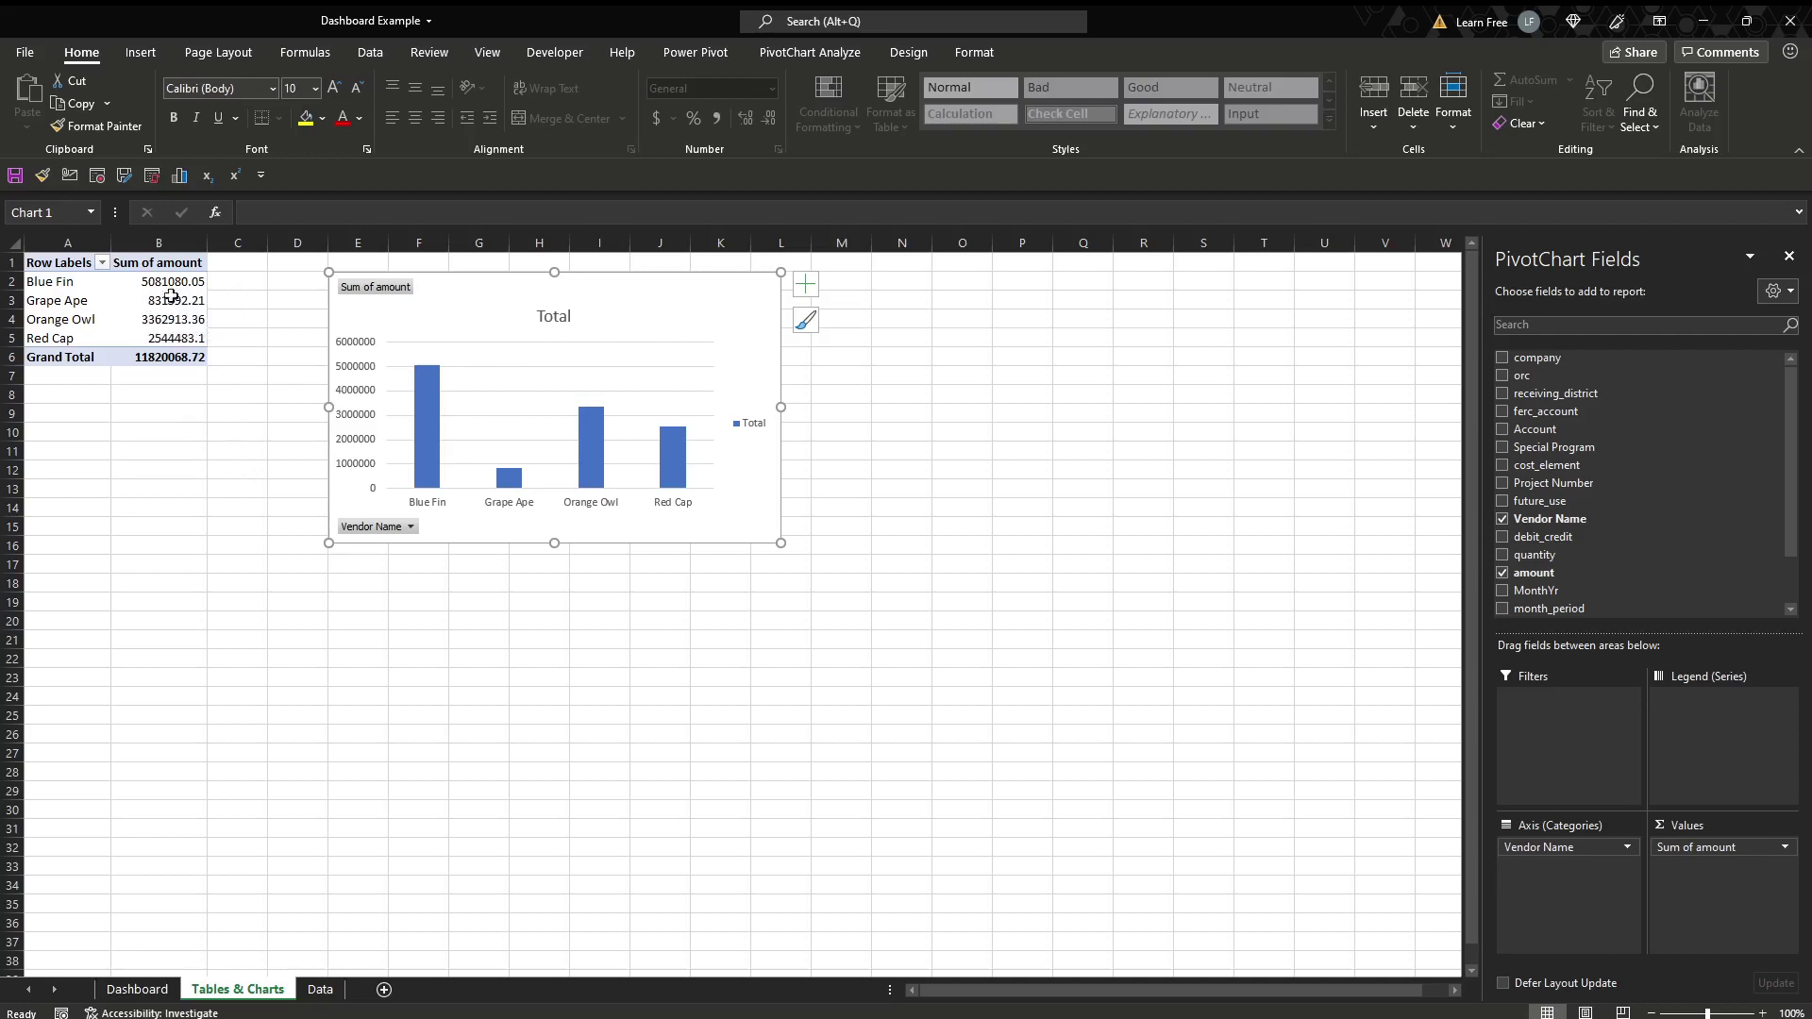
left_click_drag(168, 283, 163, 362)
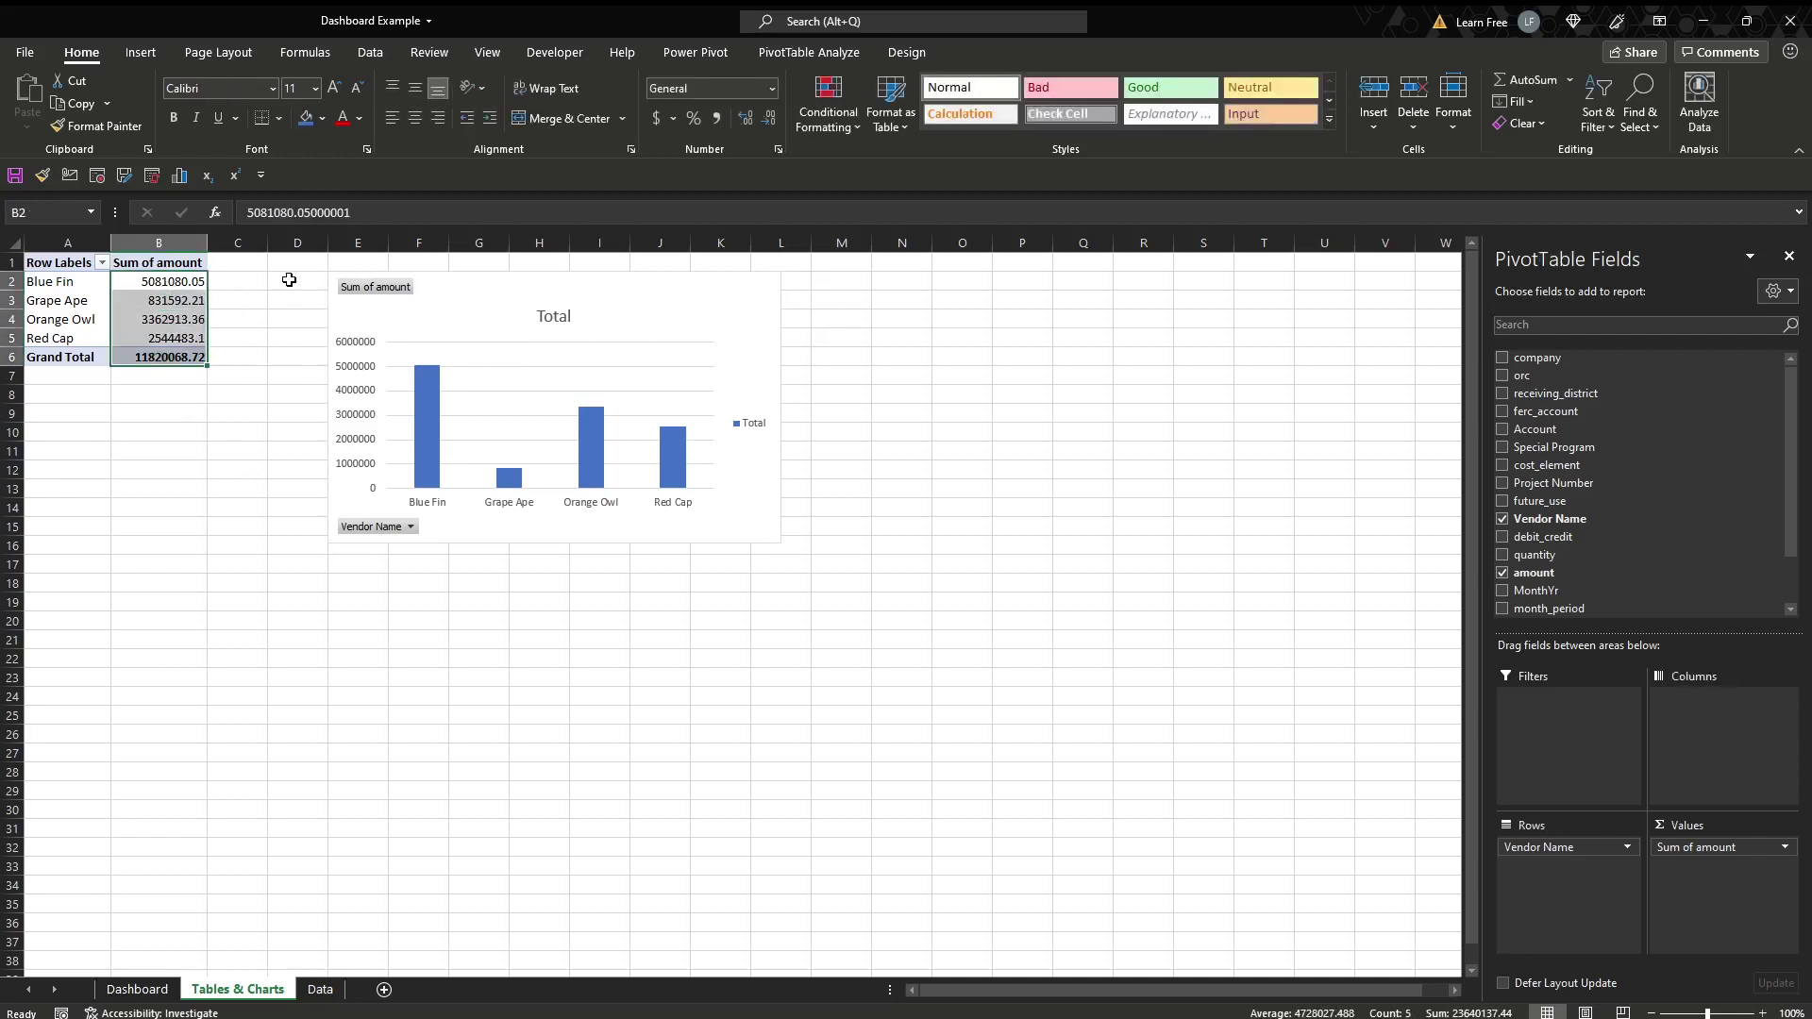
- Format the vendor totals as Accounting dollars and add data labels to every chart bar
left_click(656, 118)
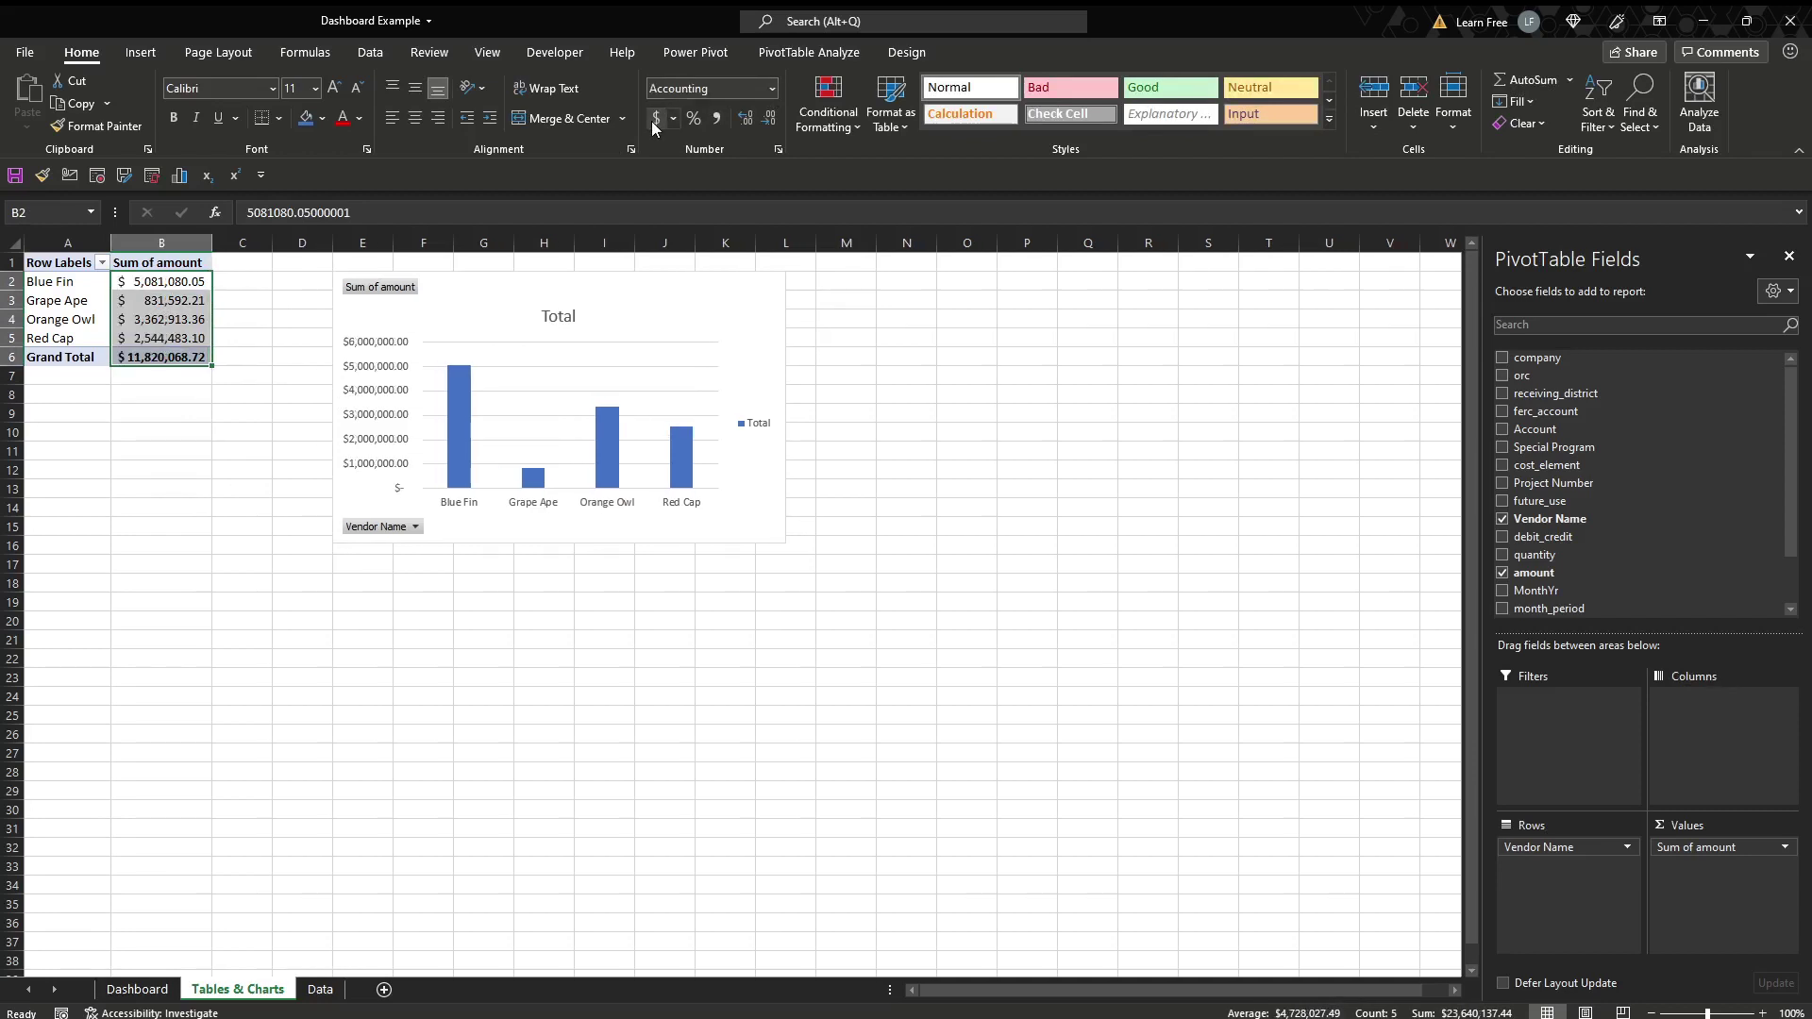
right_click(462, 427)
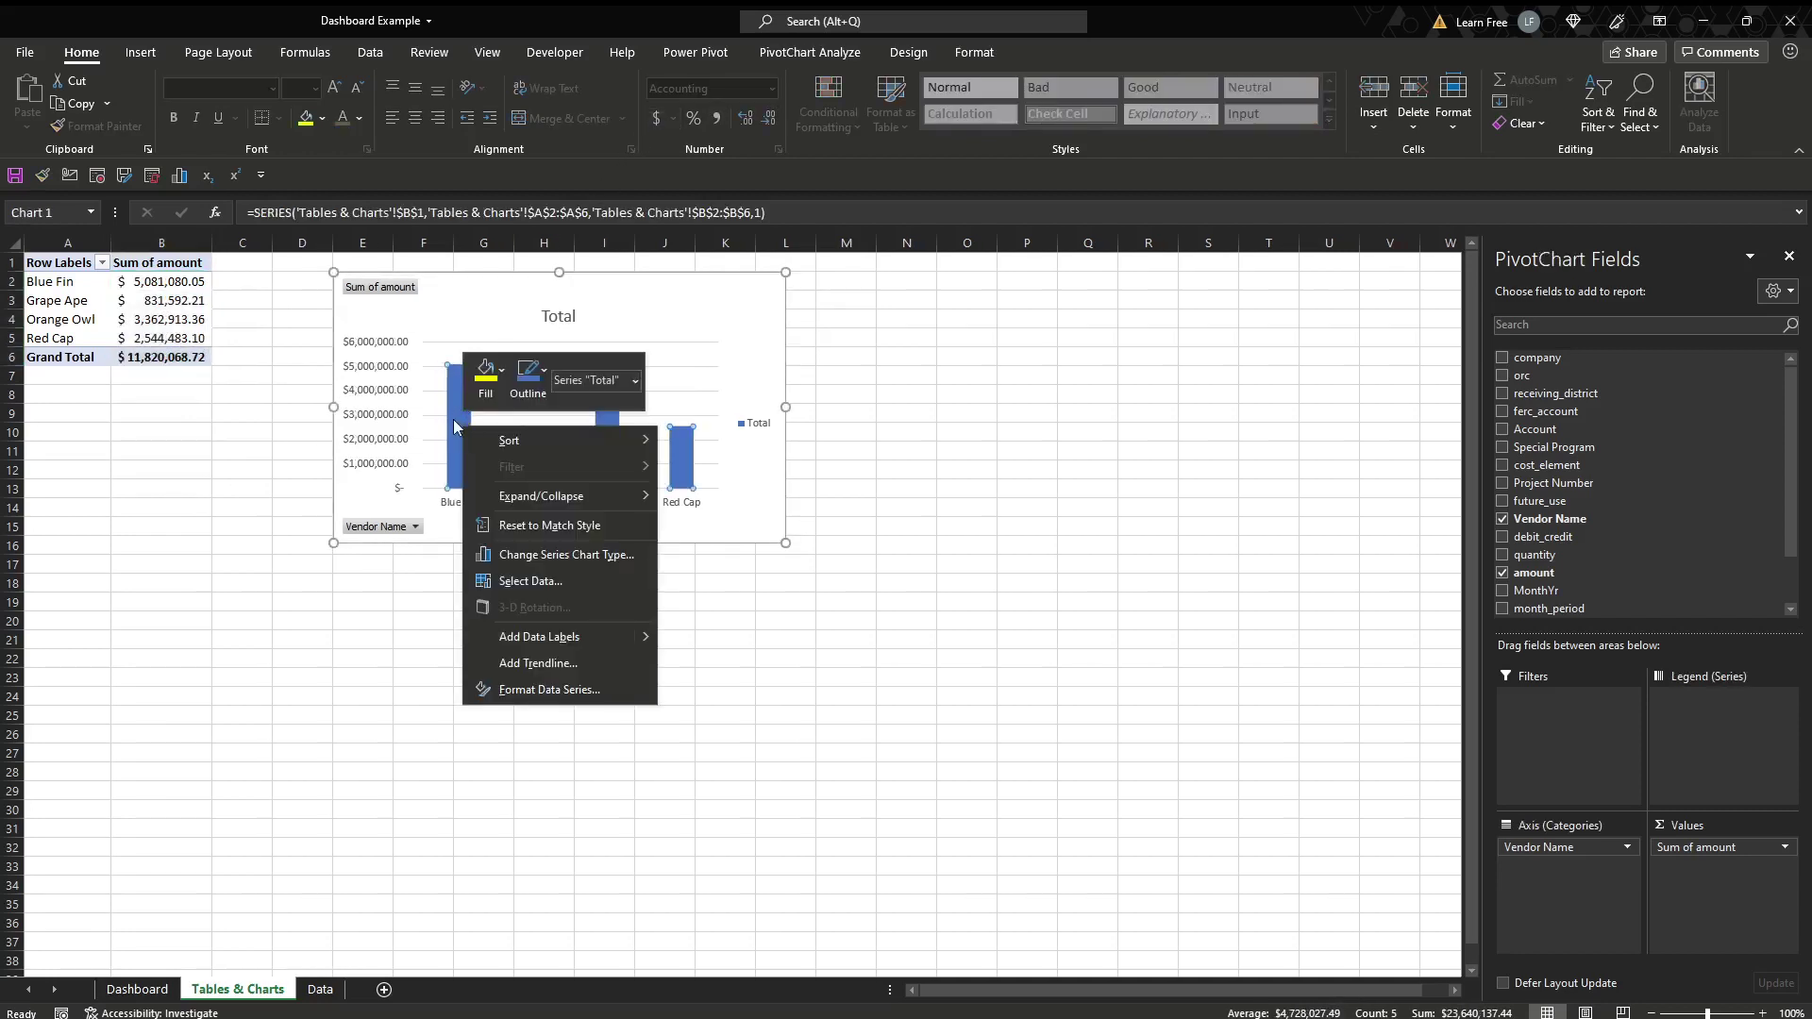
left_click(591, 636)
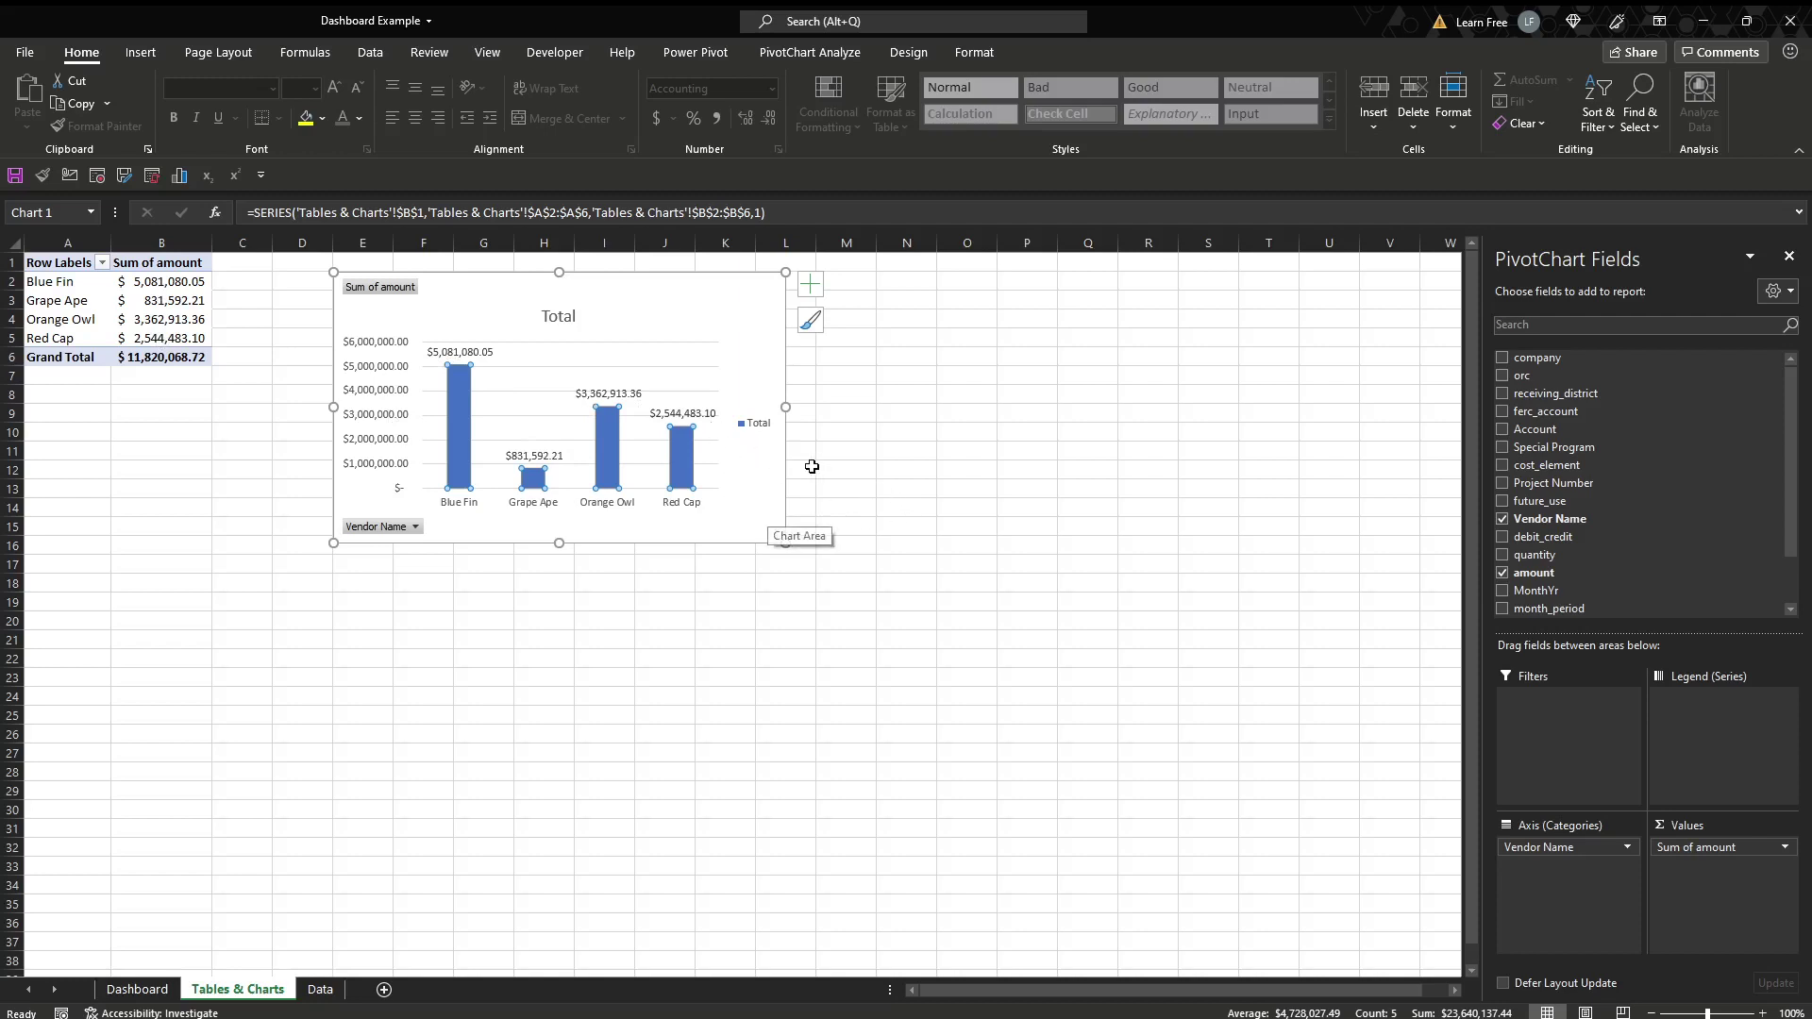
left_click(698, 294)
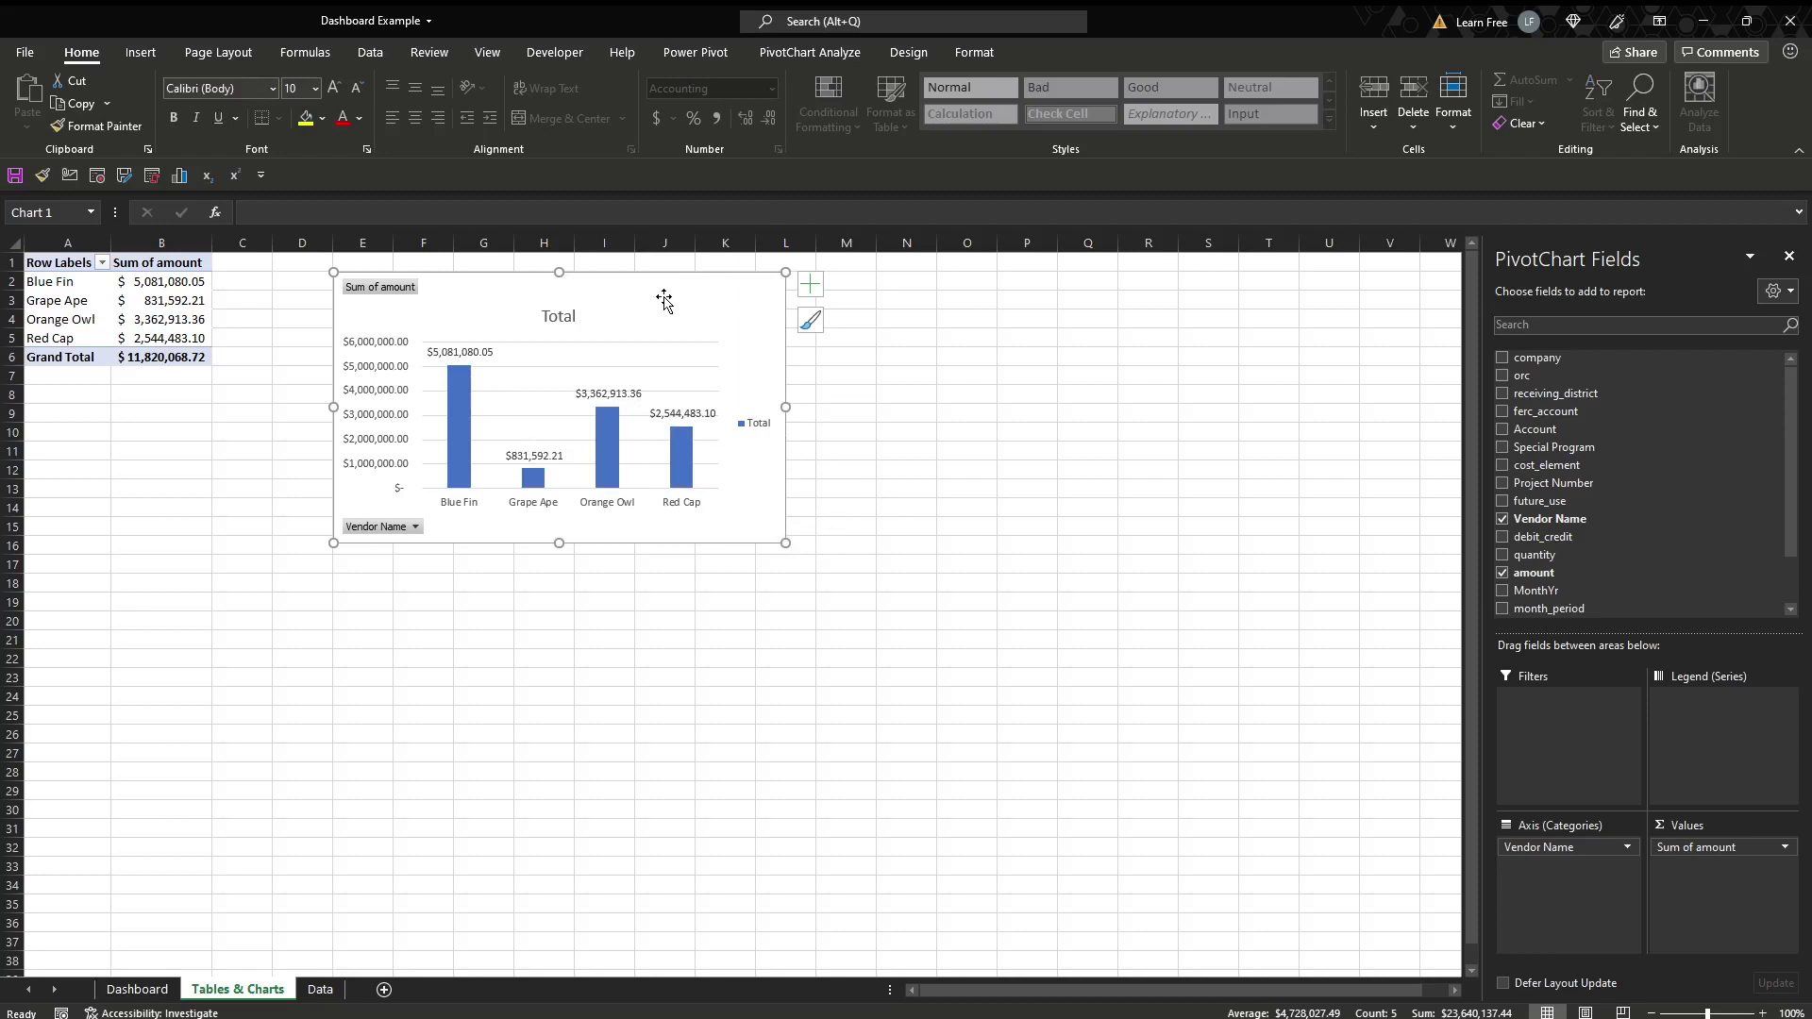
left_click(983, 298)
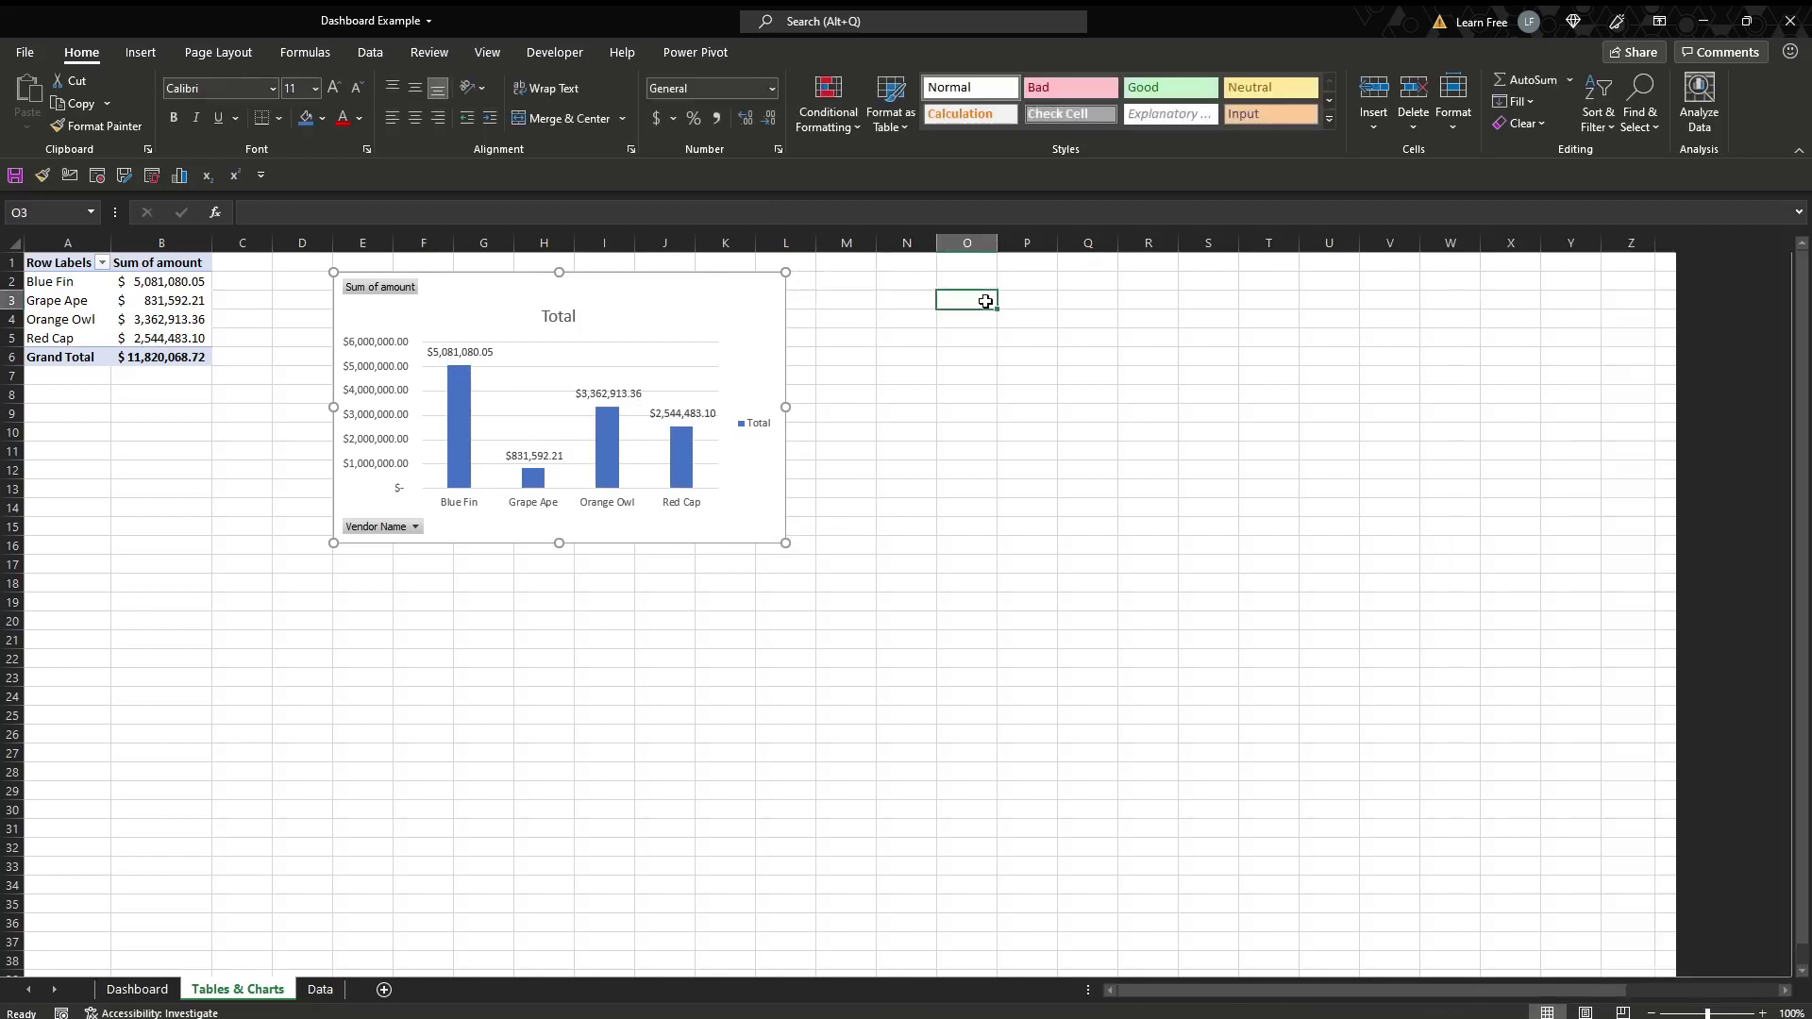
left_click(688, 303)
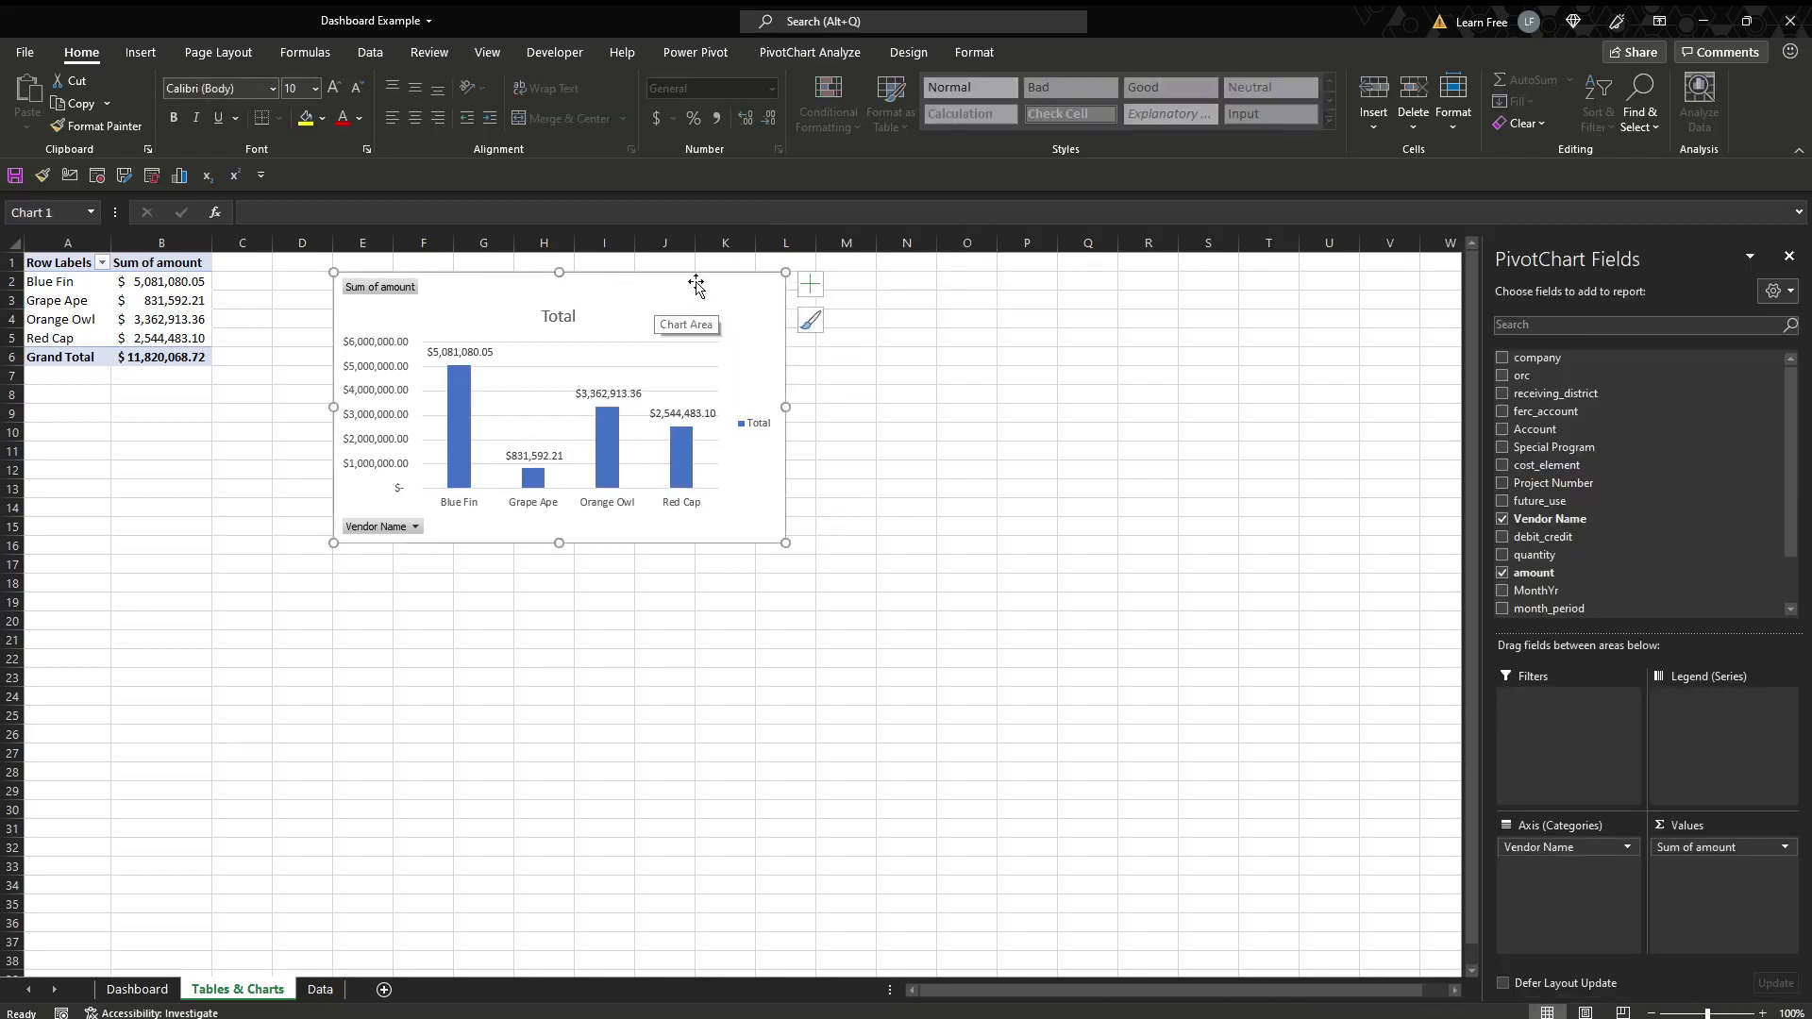
- Apply the dark chart style to the vendor PivotChart
left_click(909, 52)
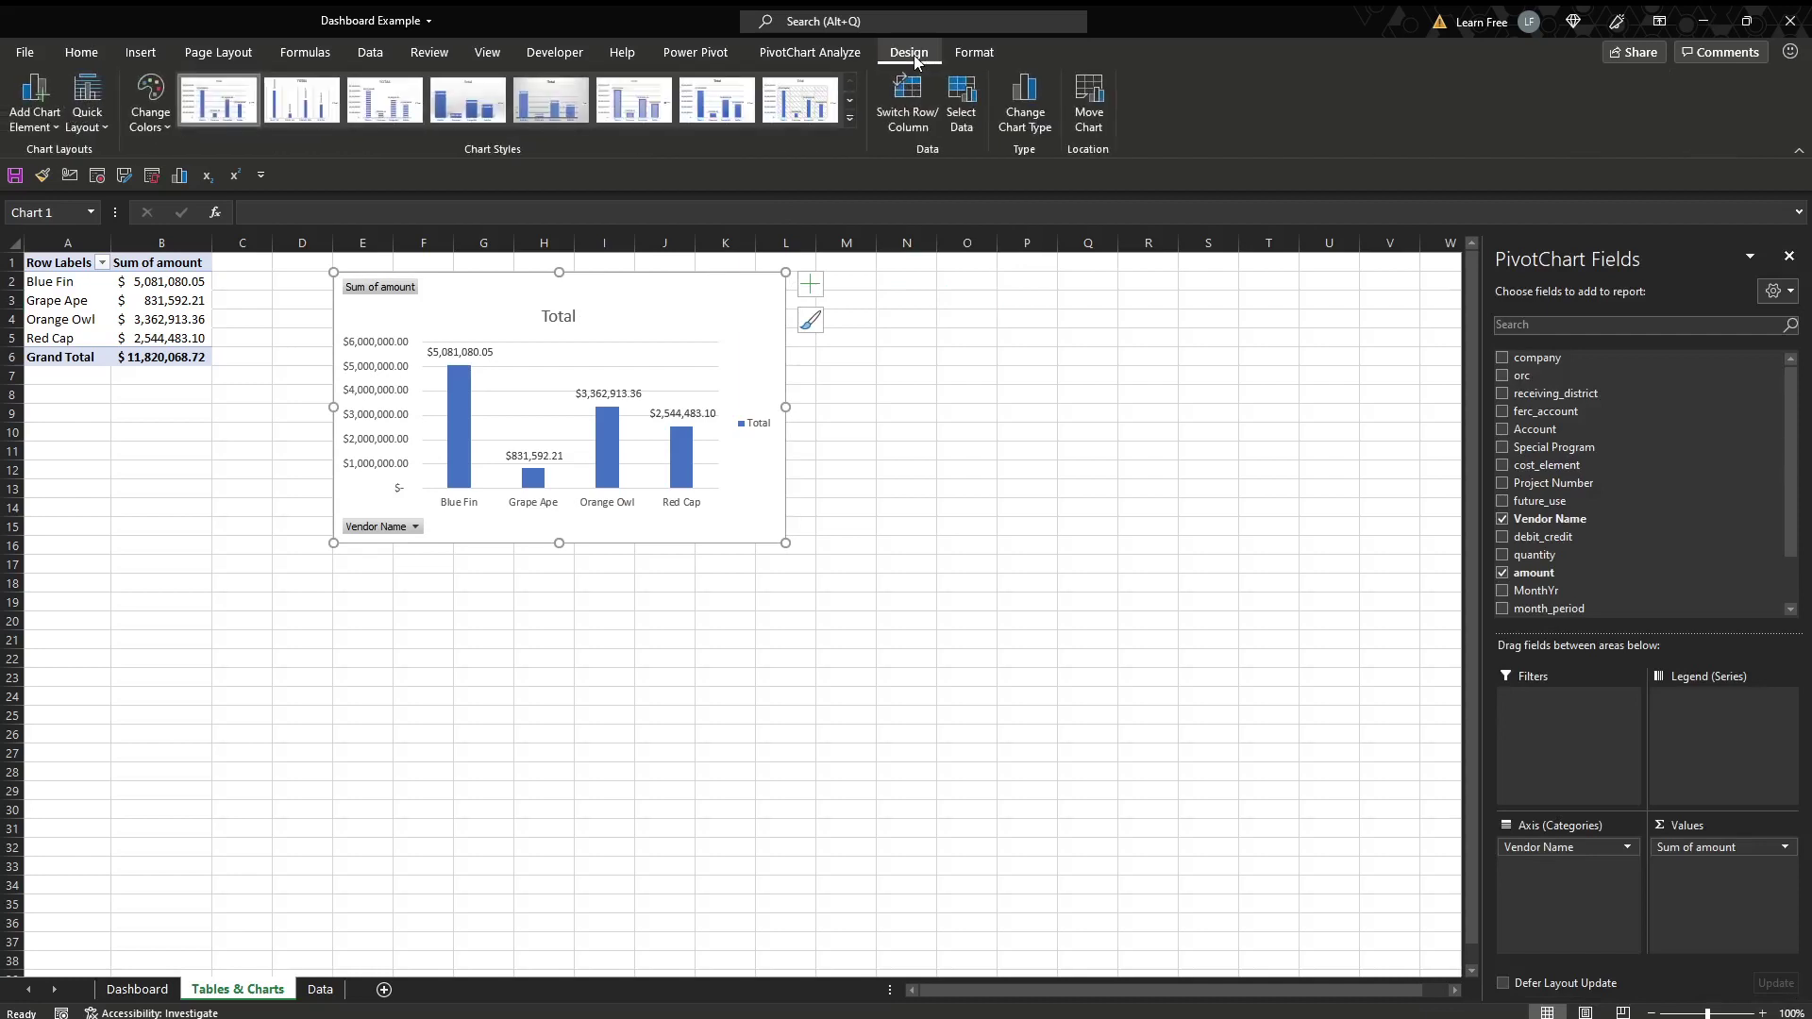
left_click(850, 119)
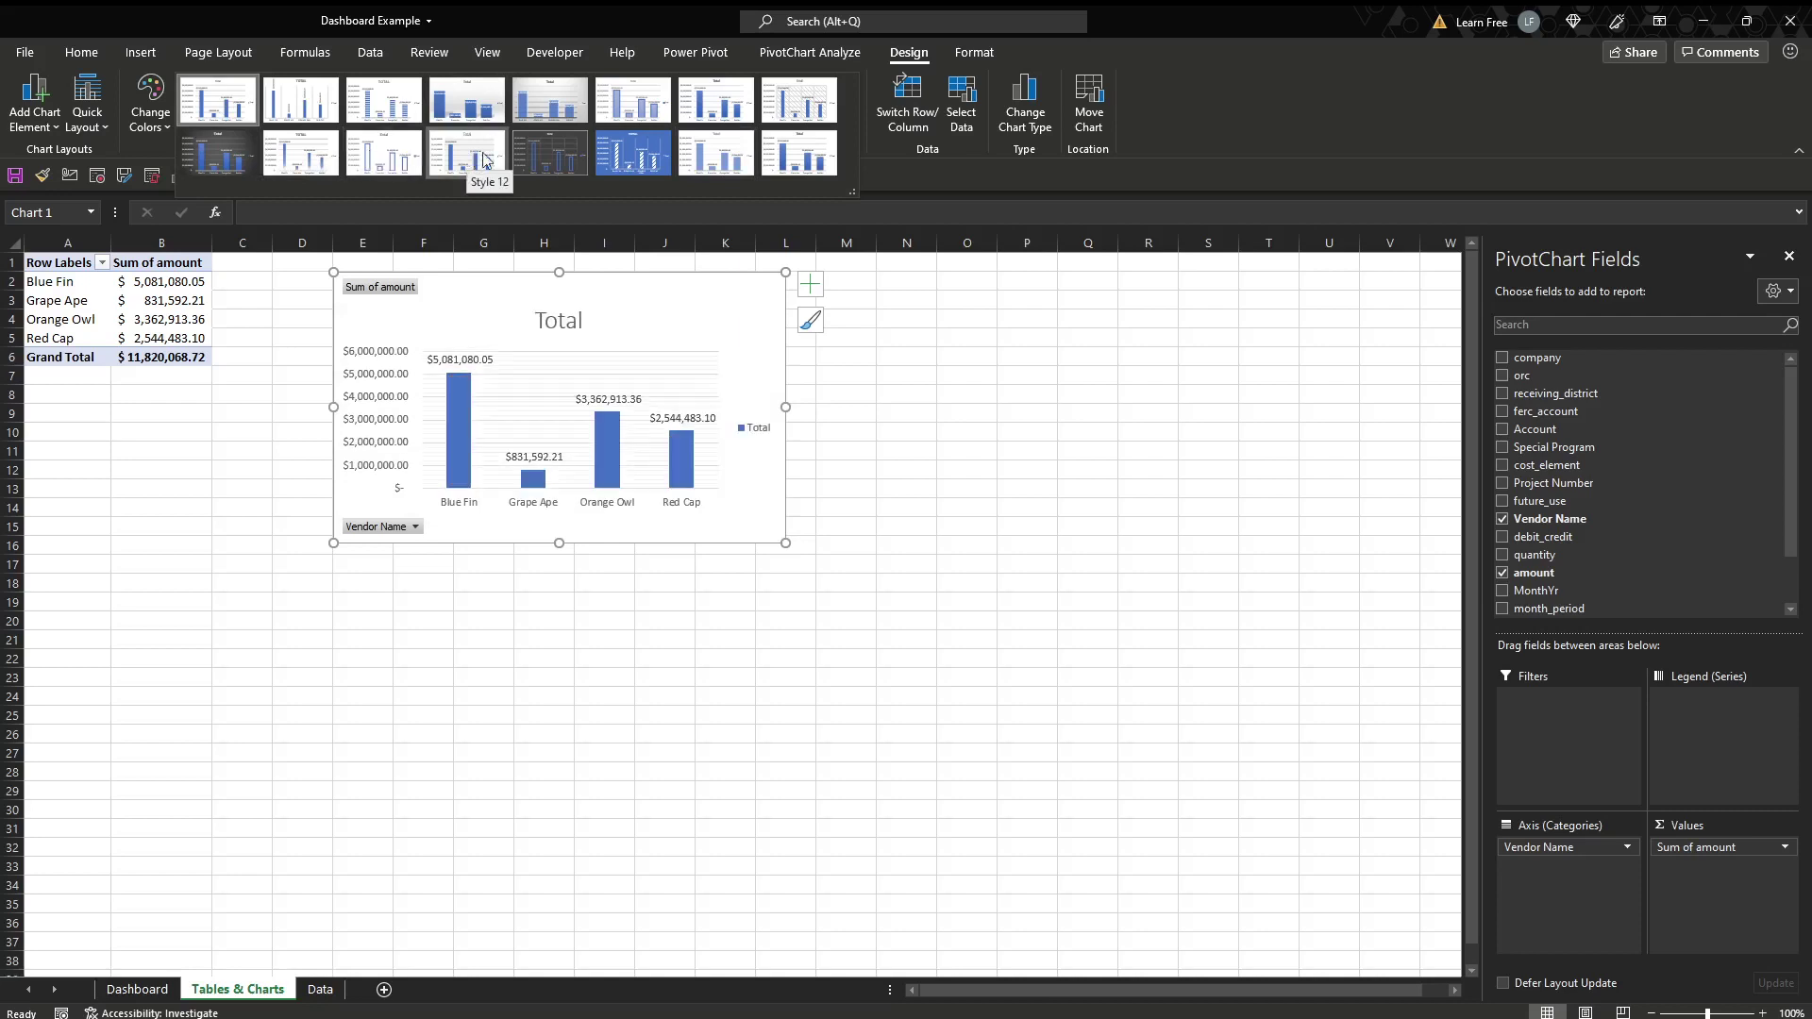
left_click(525, 155)
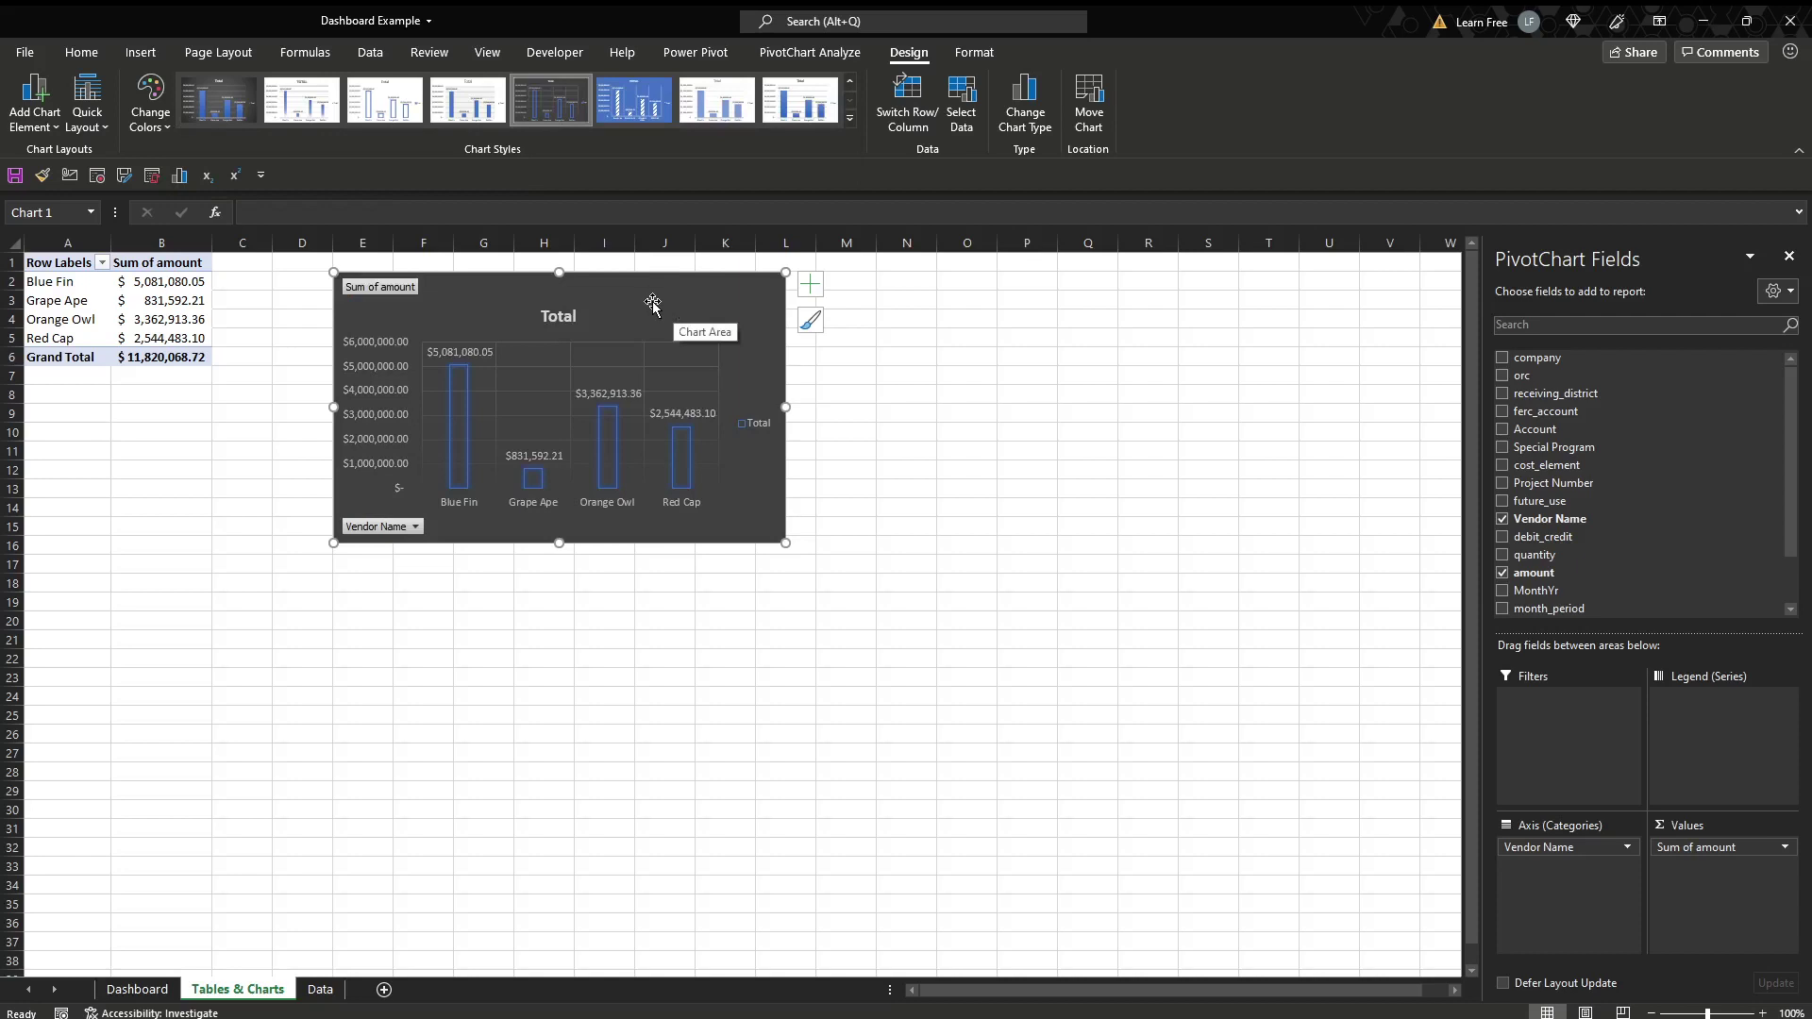
- Delete the vertical value axis and widen the plot area to fill the chart
left_click(375, 368)
key("Delete")
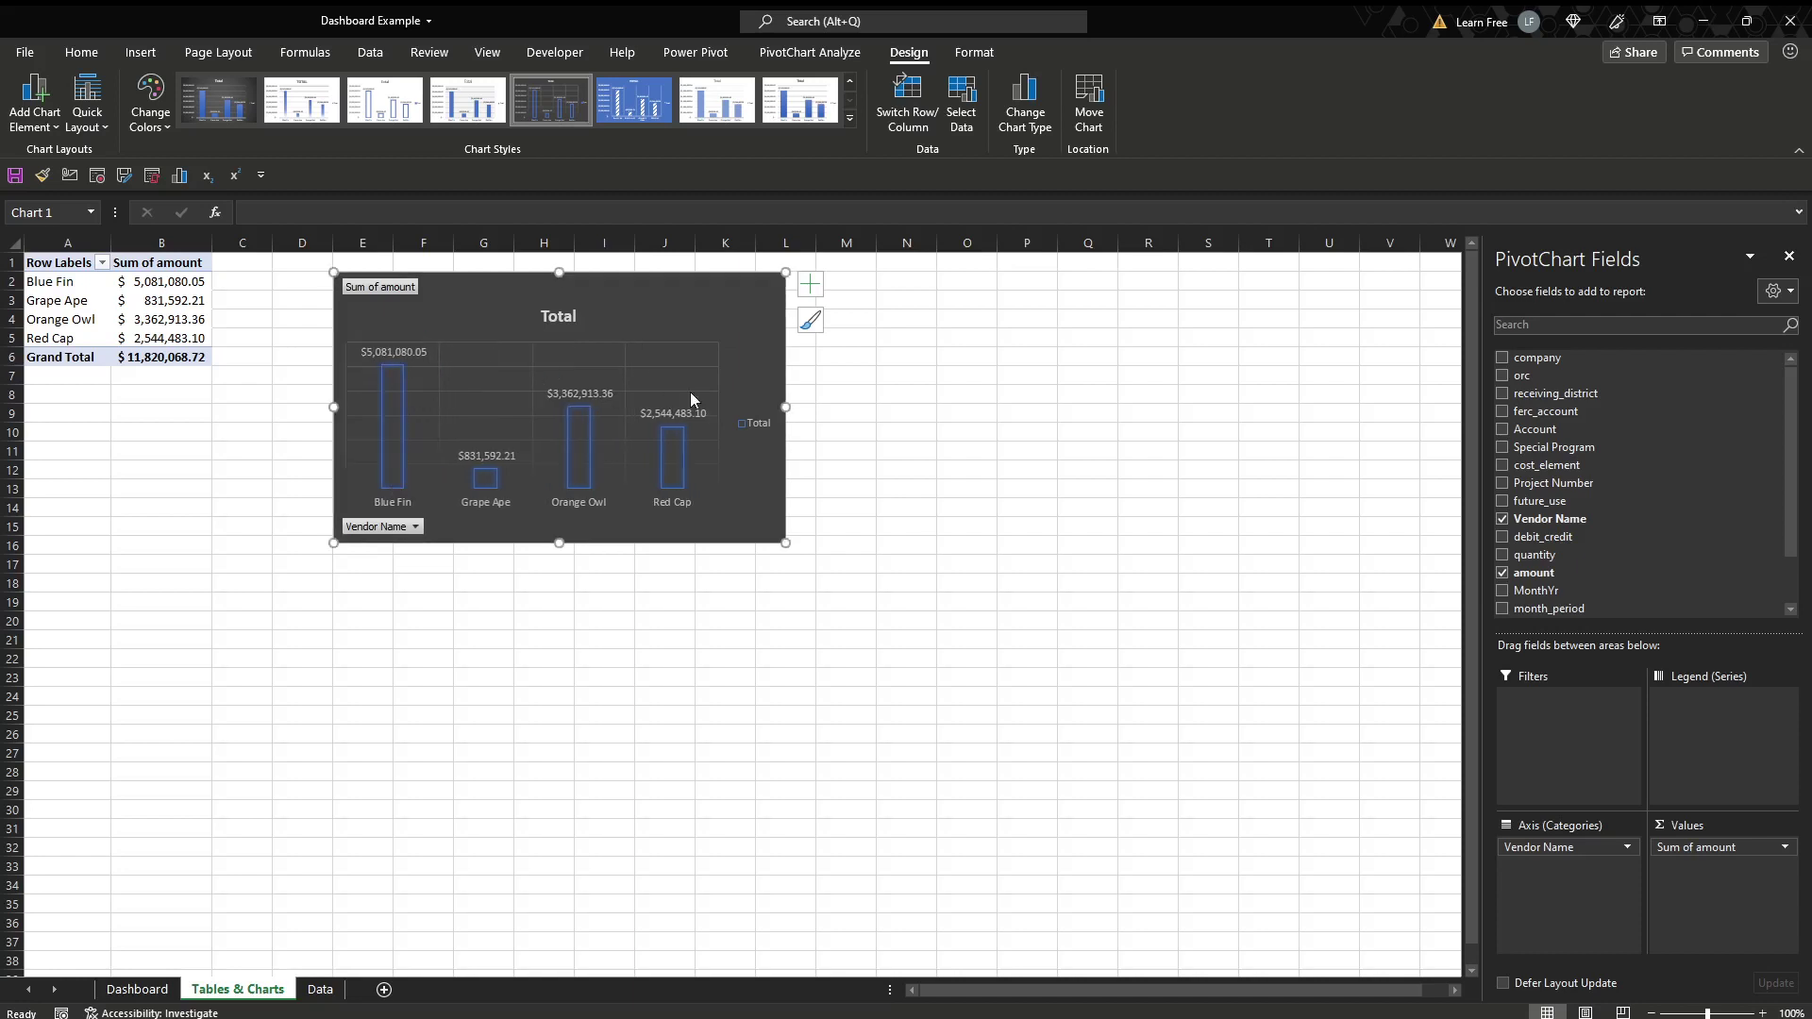
left_click_drag(719, 415, 743, 350)
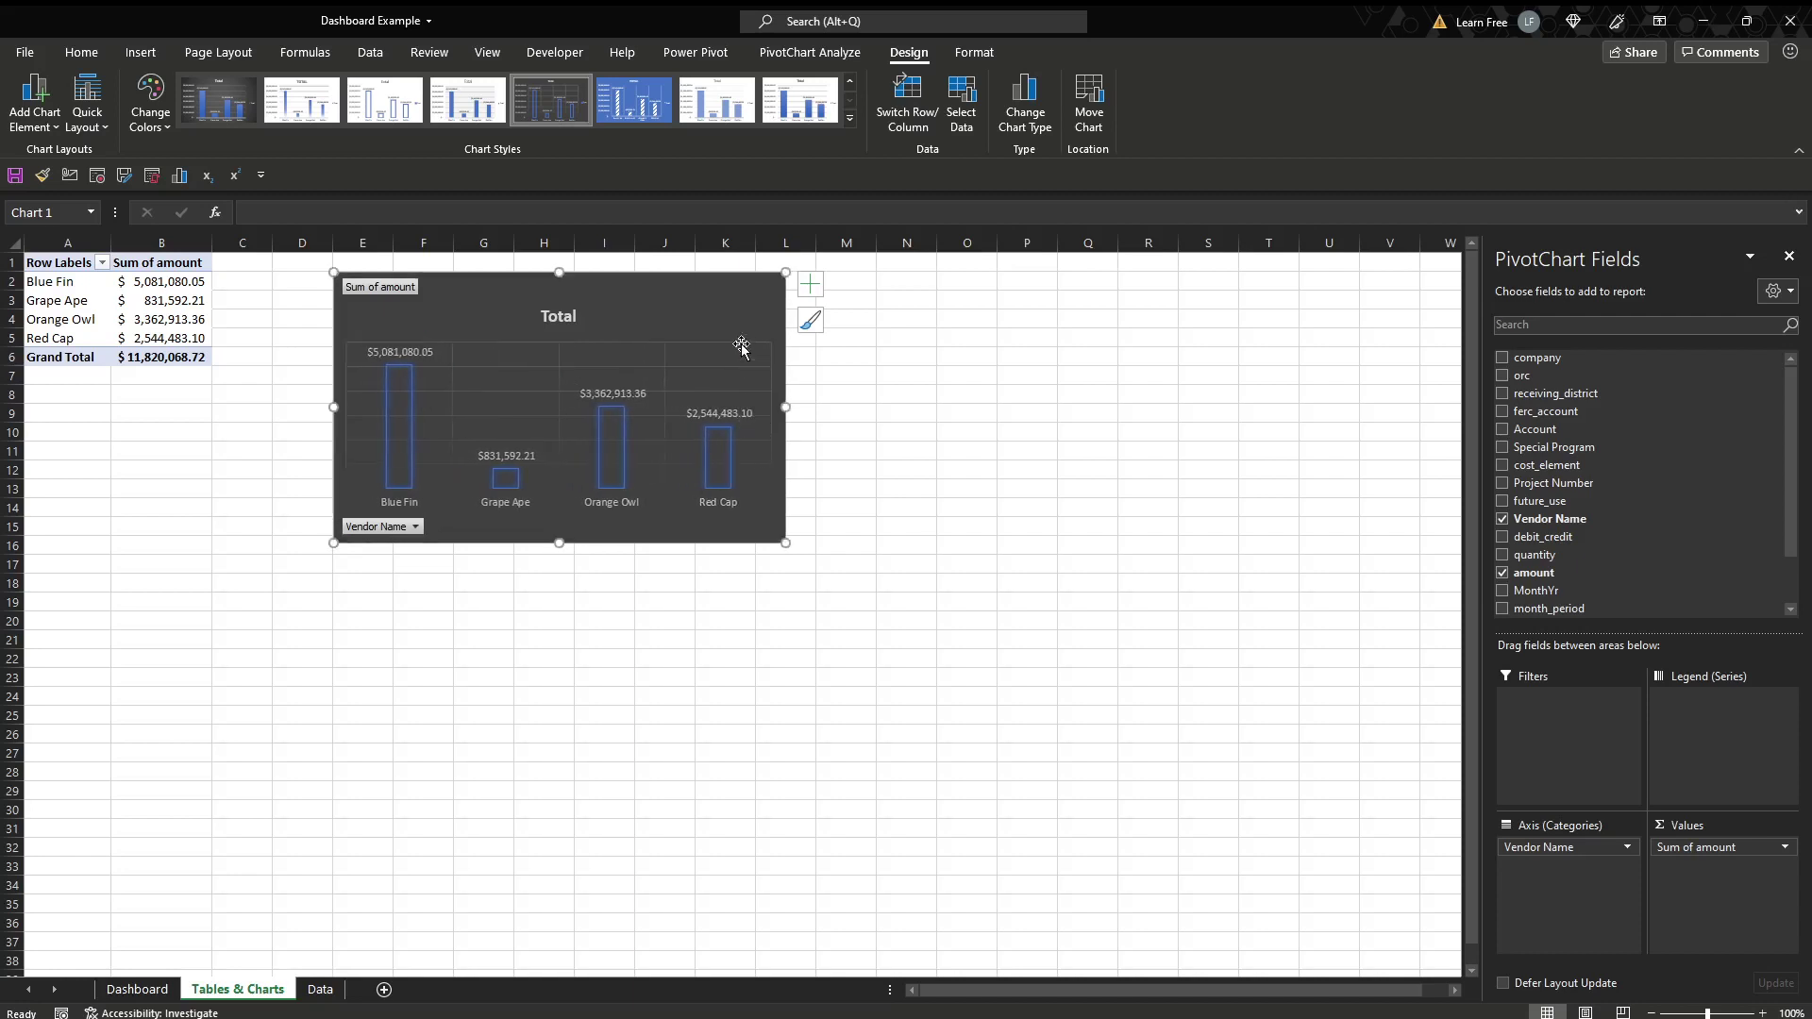
- Hide all field buttons on the vendor chart
right_click(382, 293)
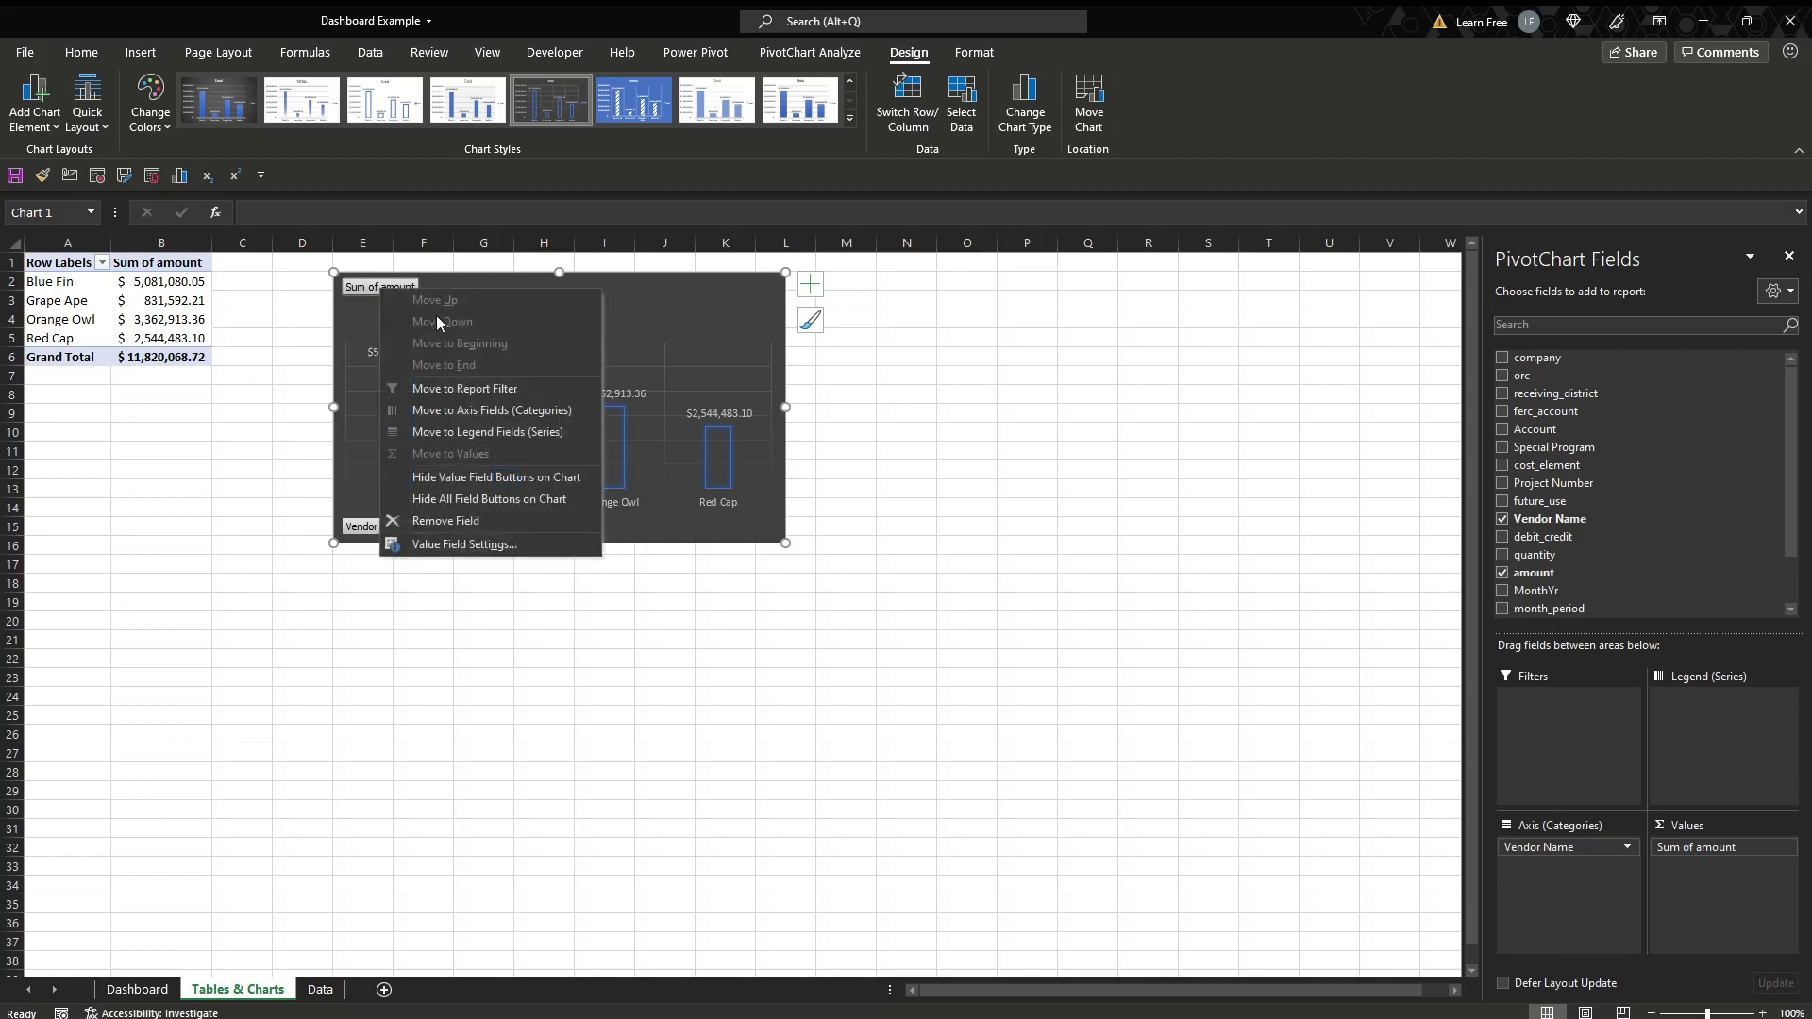
left_click(511, 481)
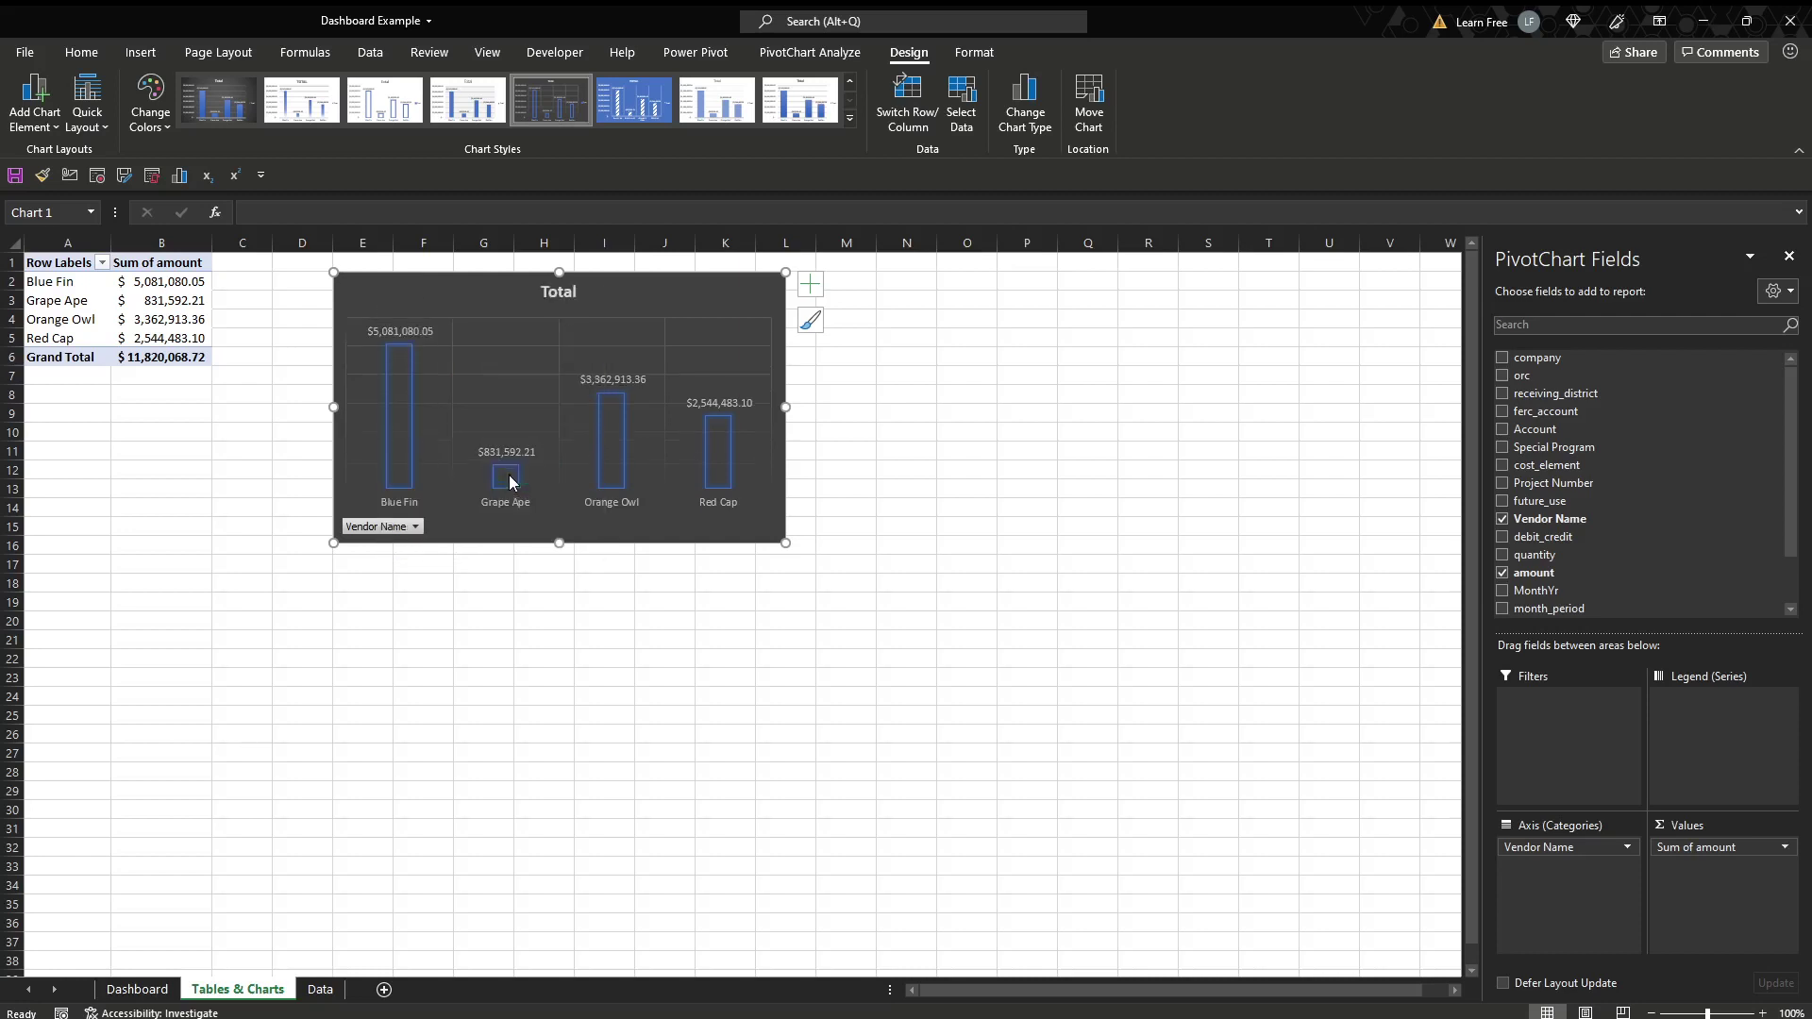
right_click(401, 530)
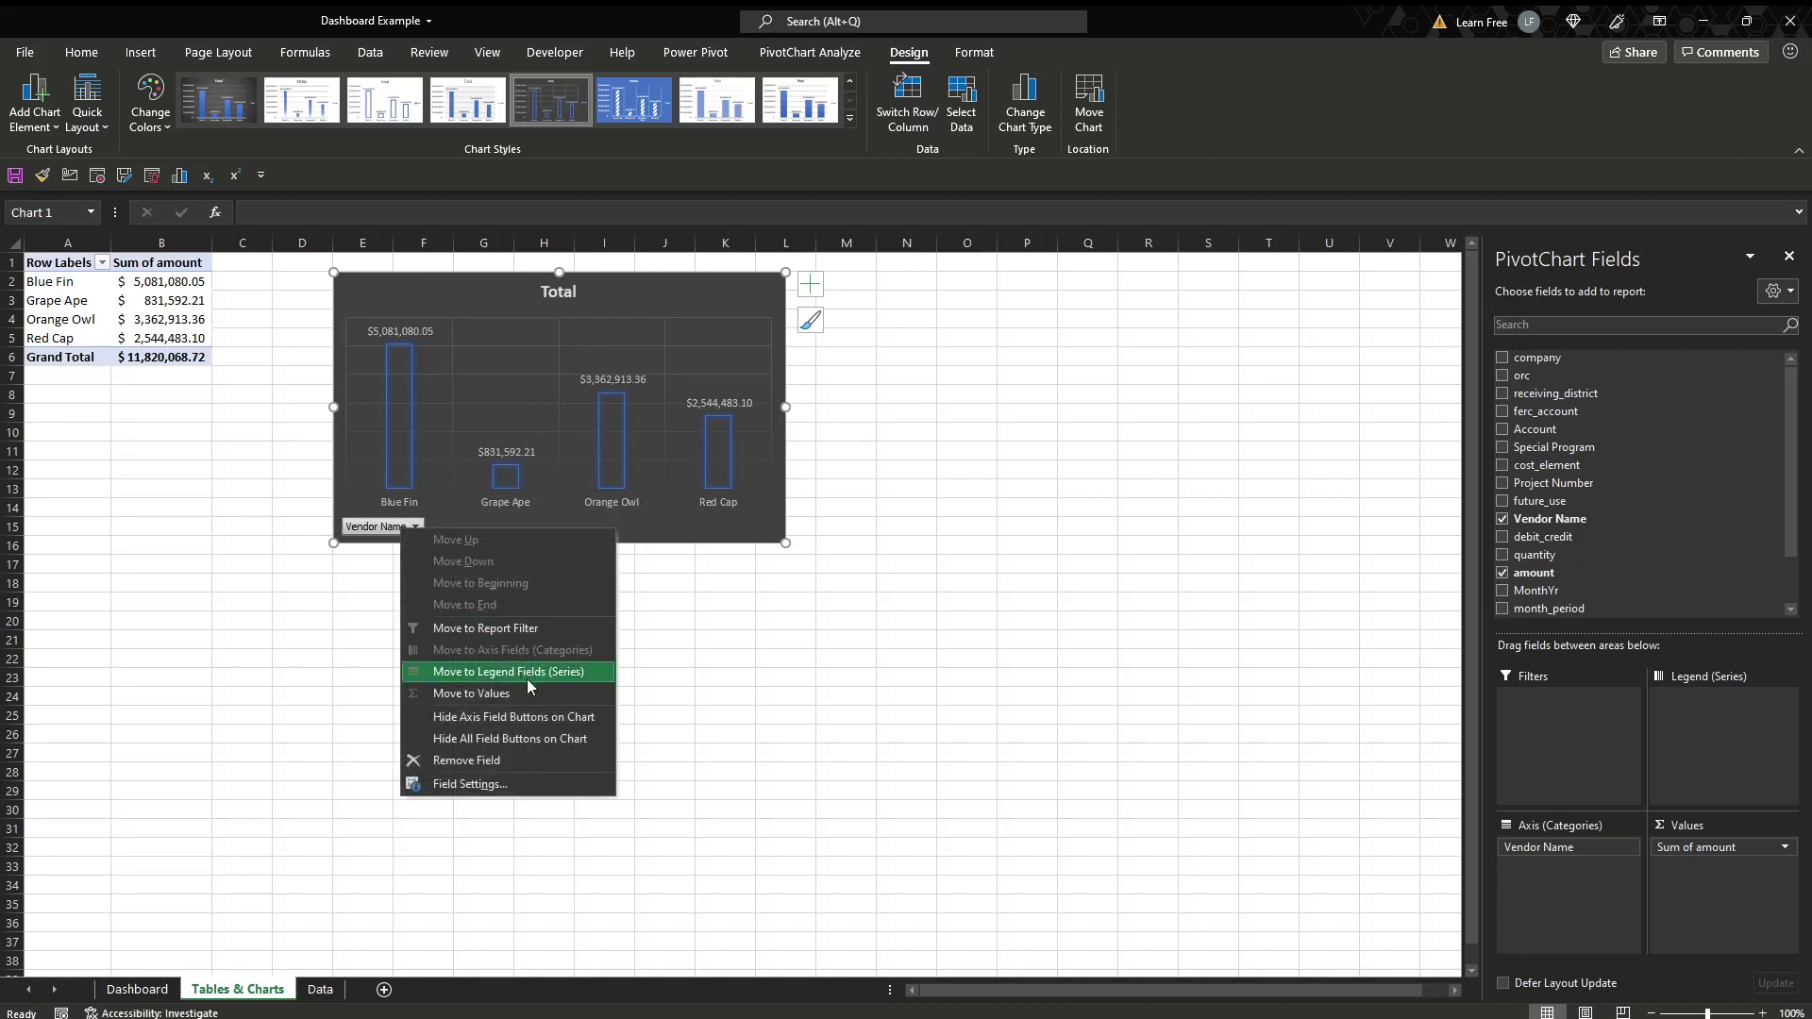
left_click(549, 739)
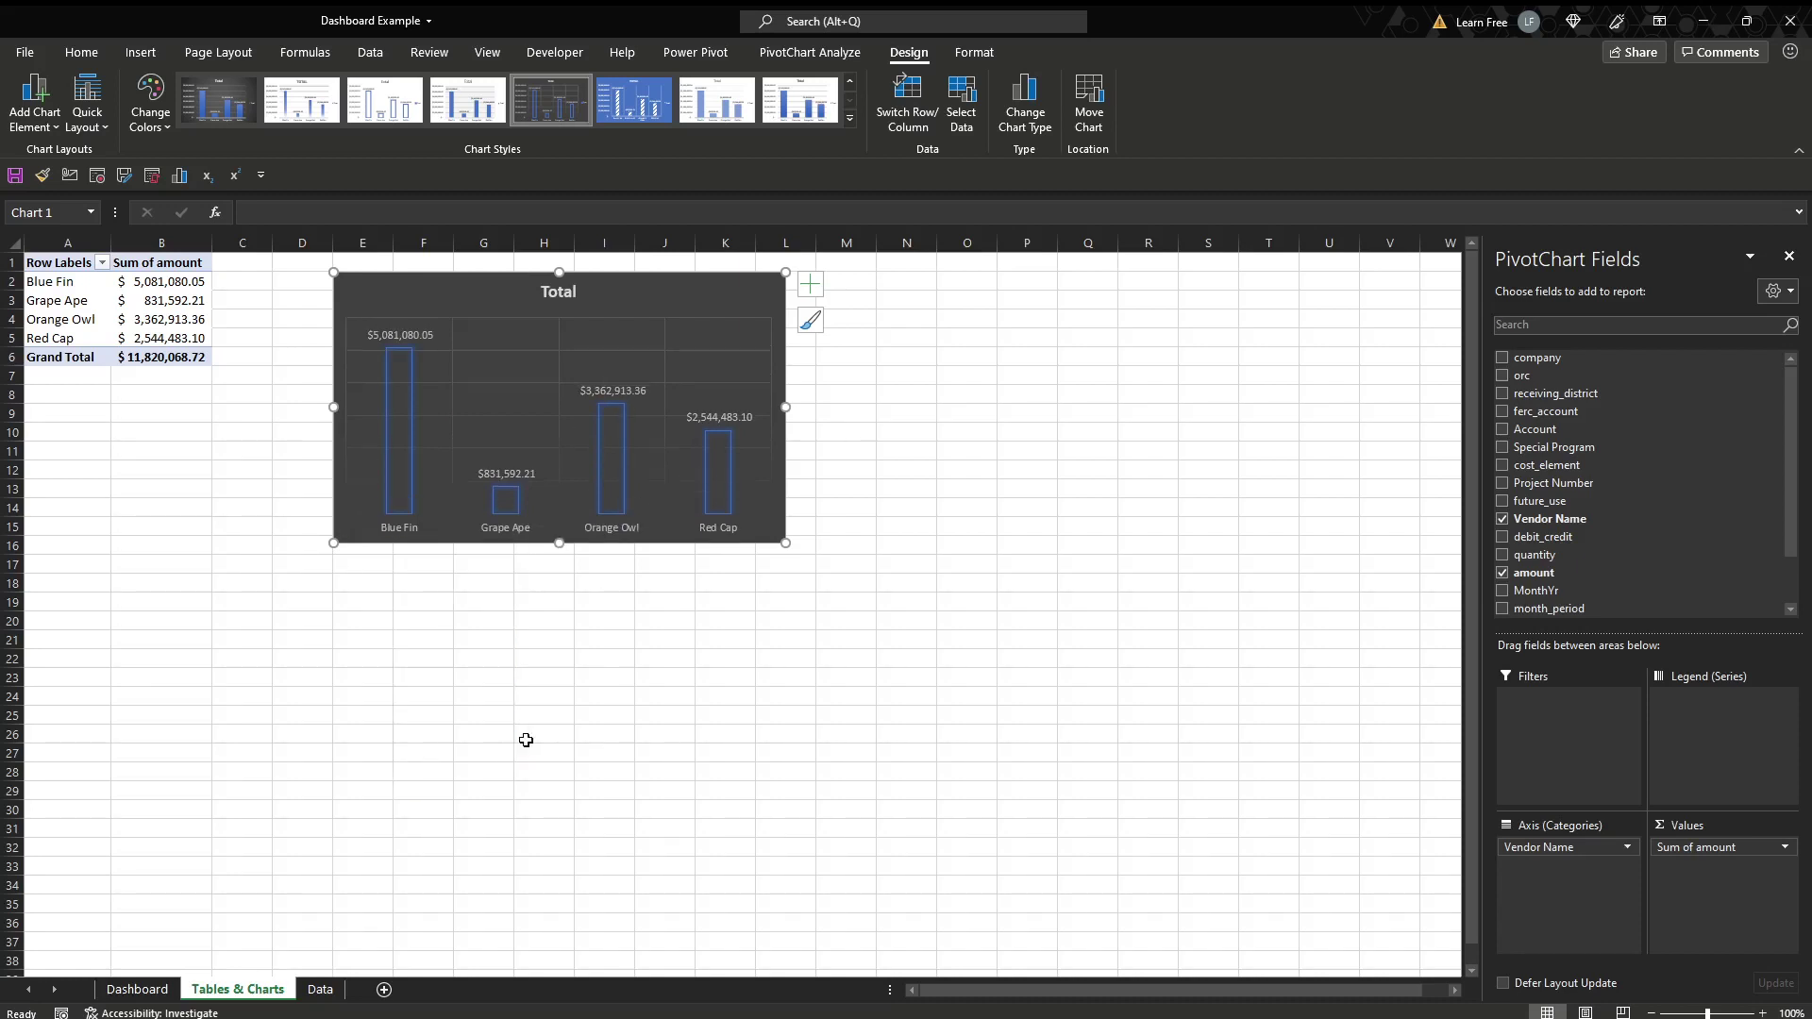
- Retitle the chart 'Total by Vendor' and cut it from the sheet
left_click(565, 293)
left_click_drag(574, 291, 577, 294)
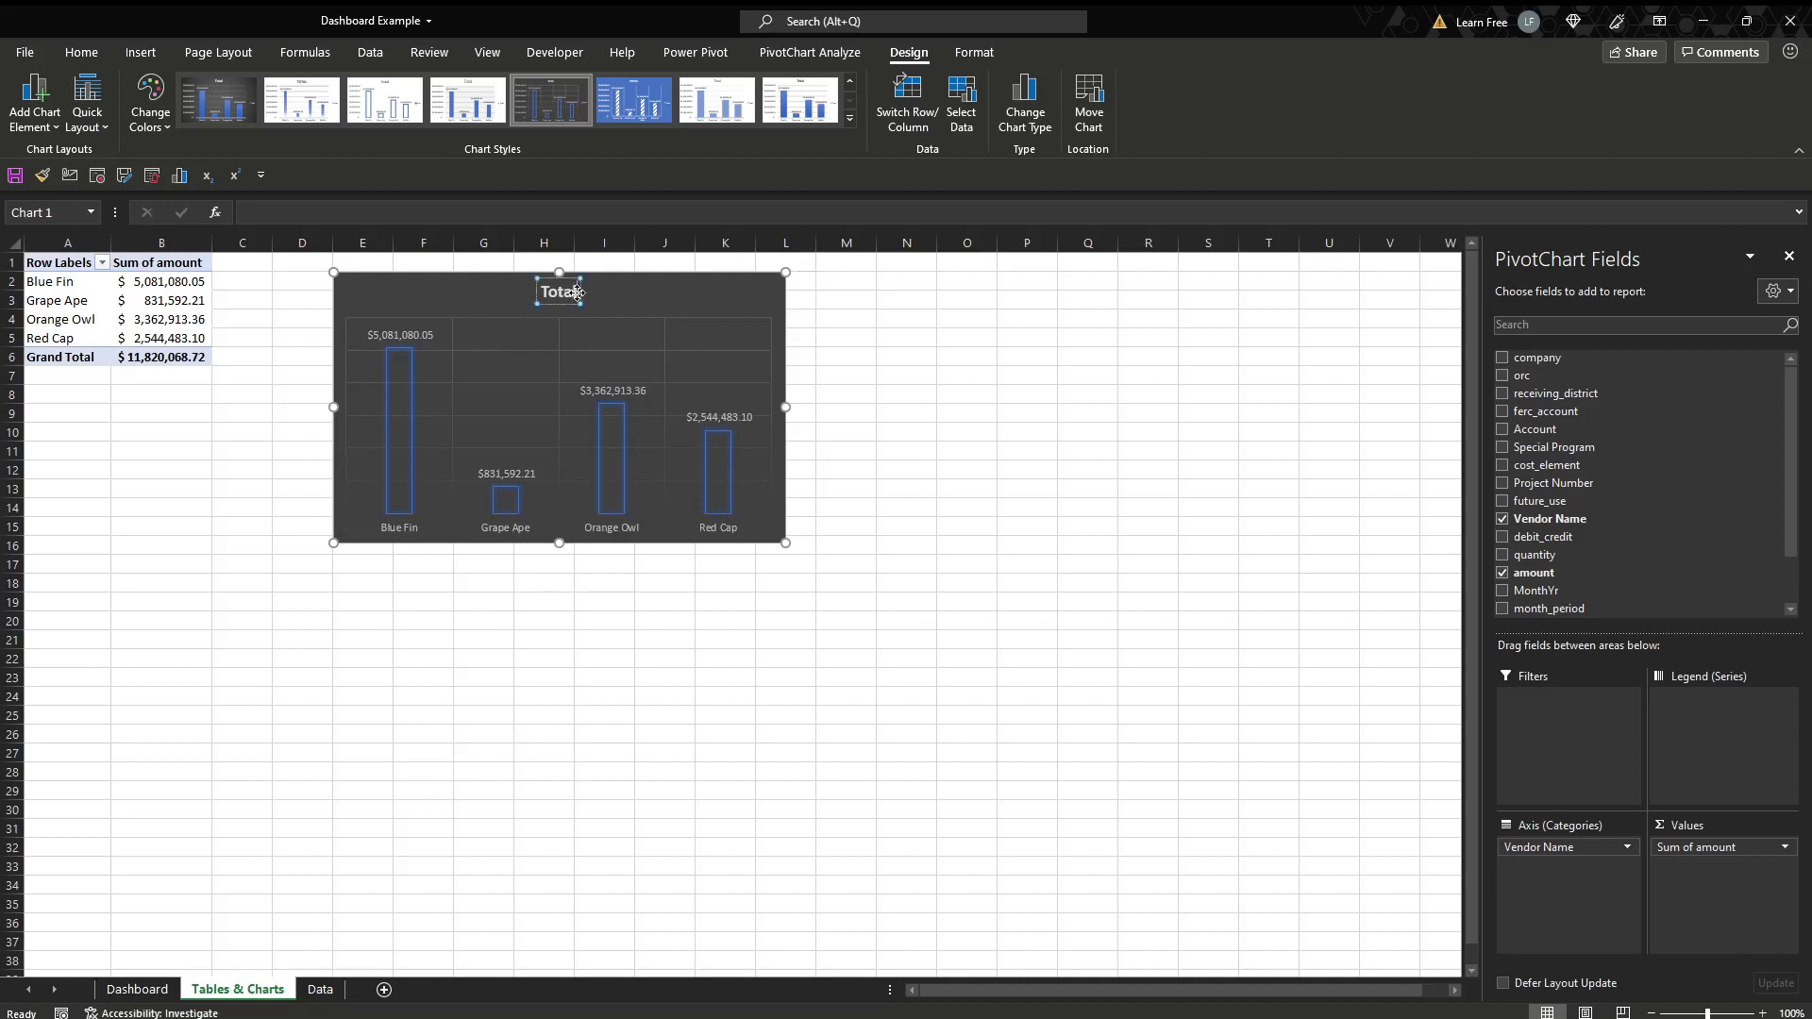
type("by Vendor")
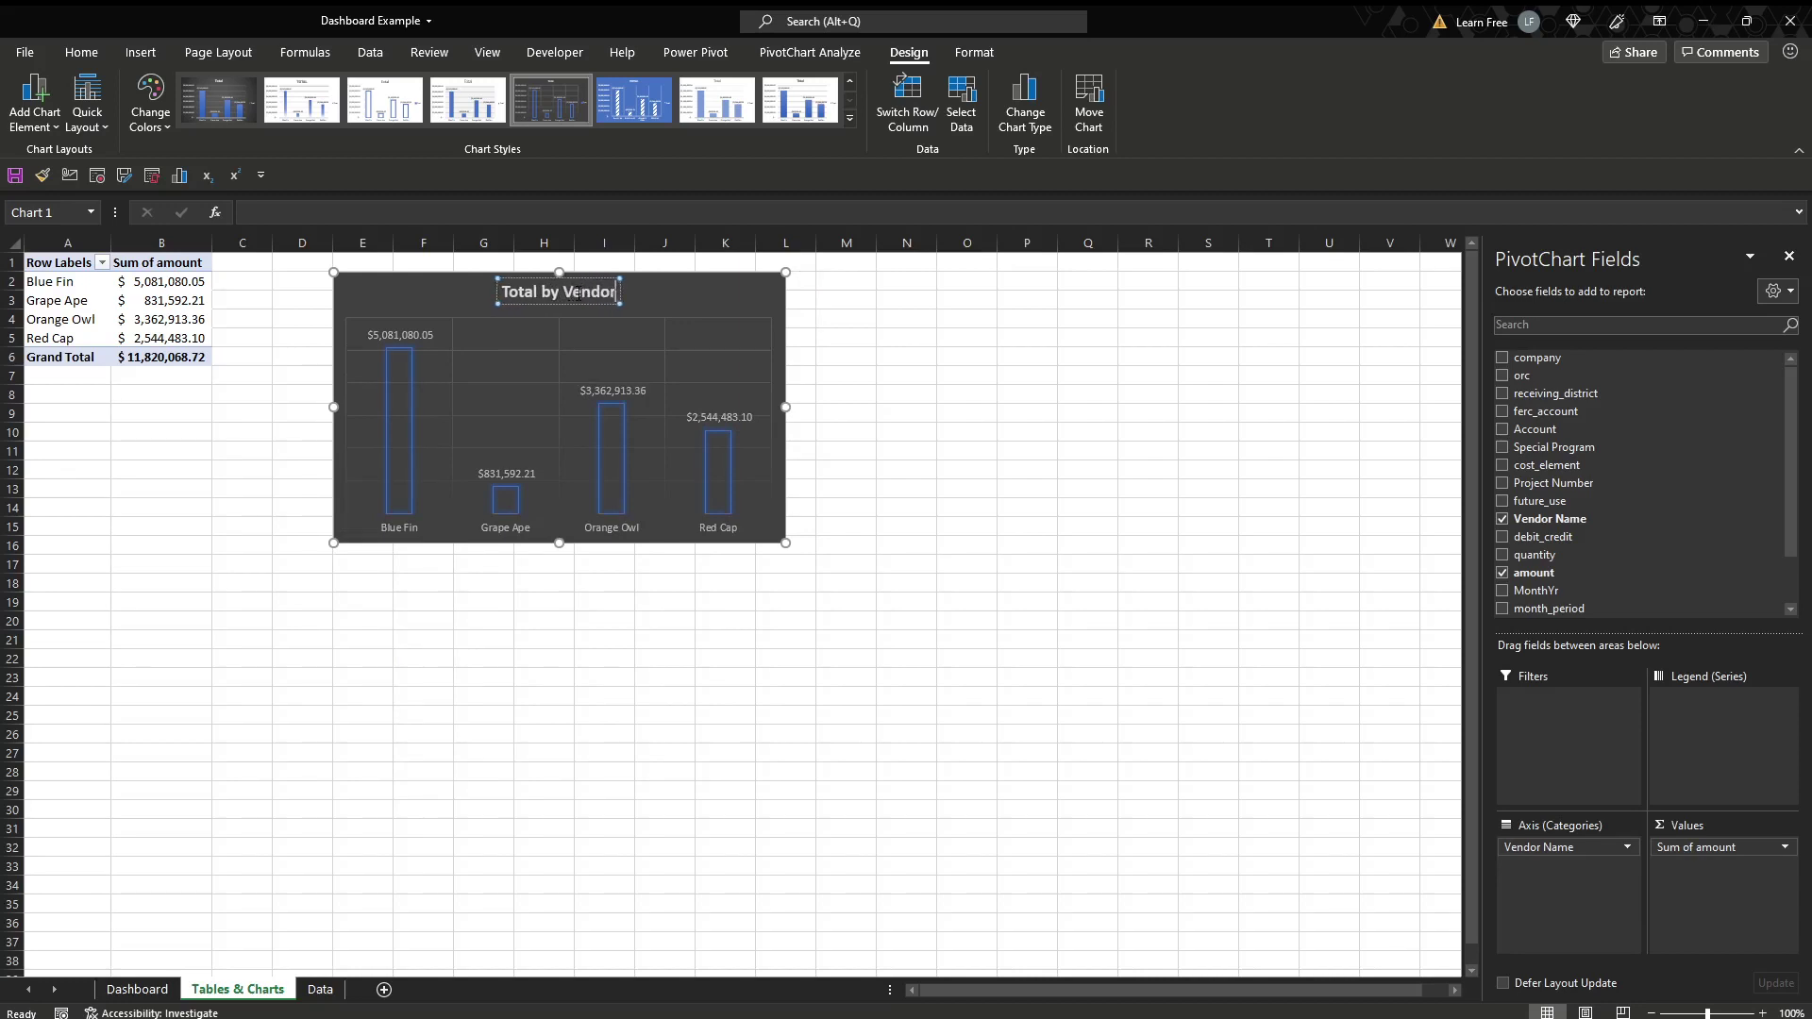
left_click(694, 290)
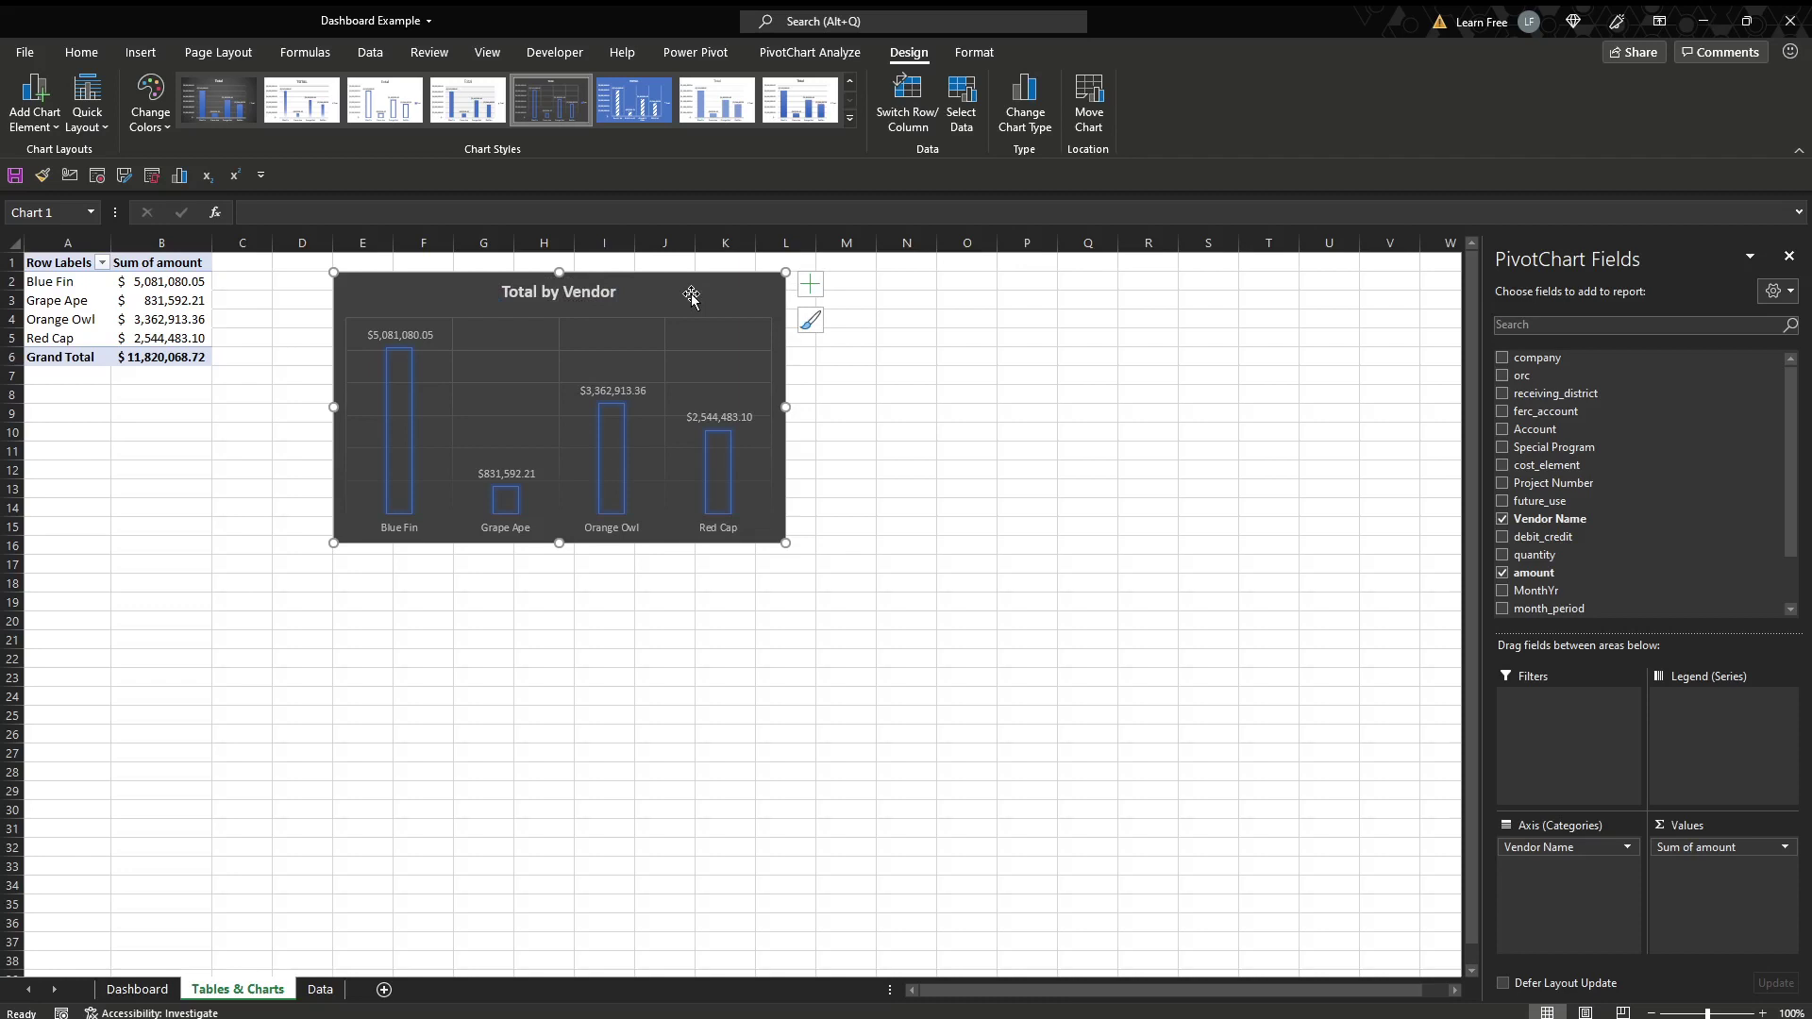
key("ctrl+x")
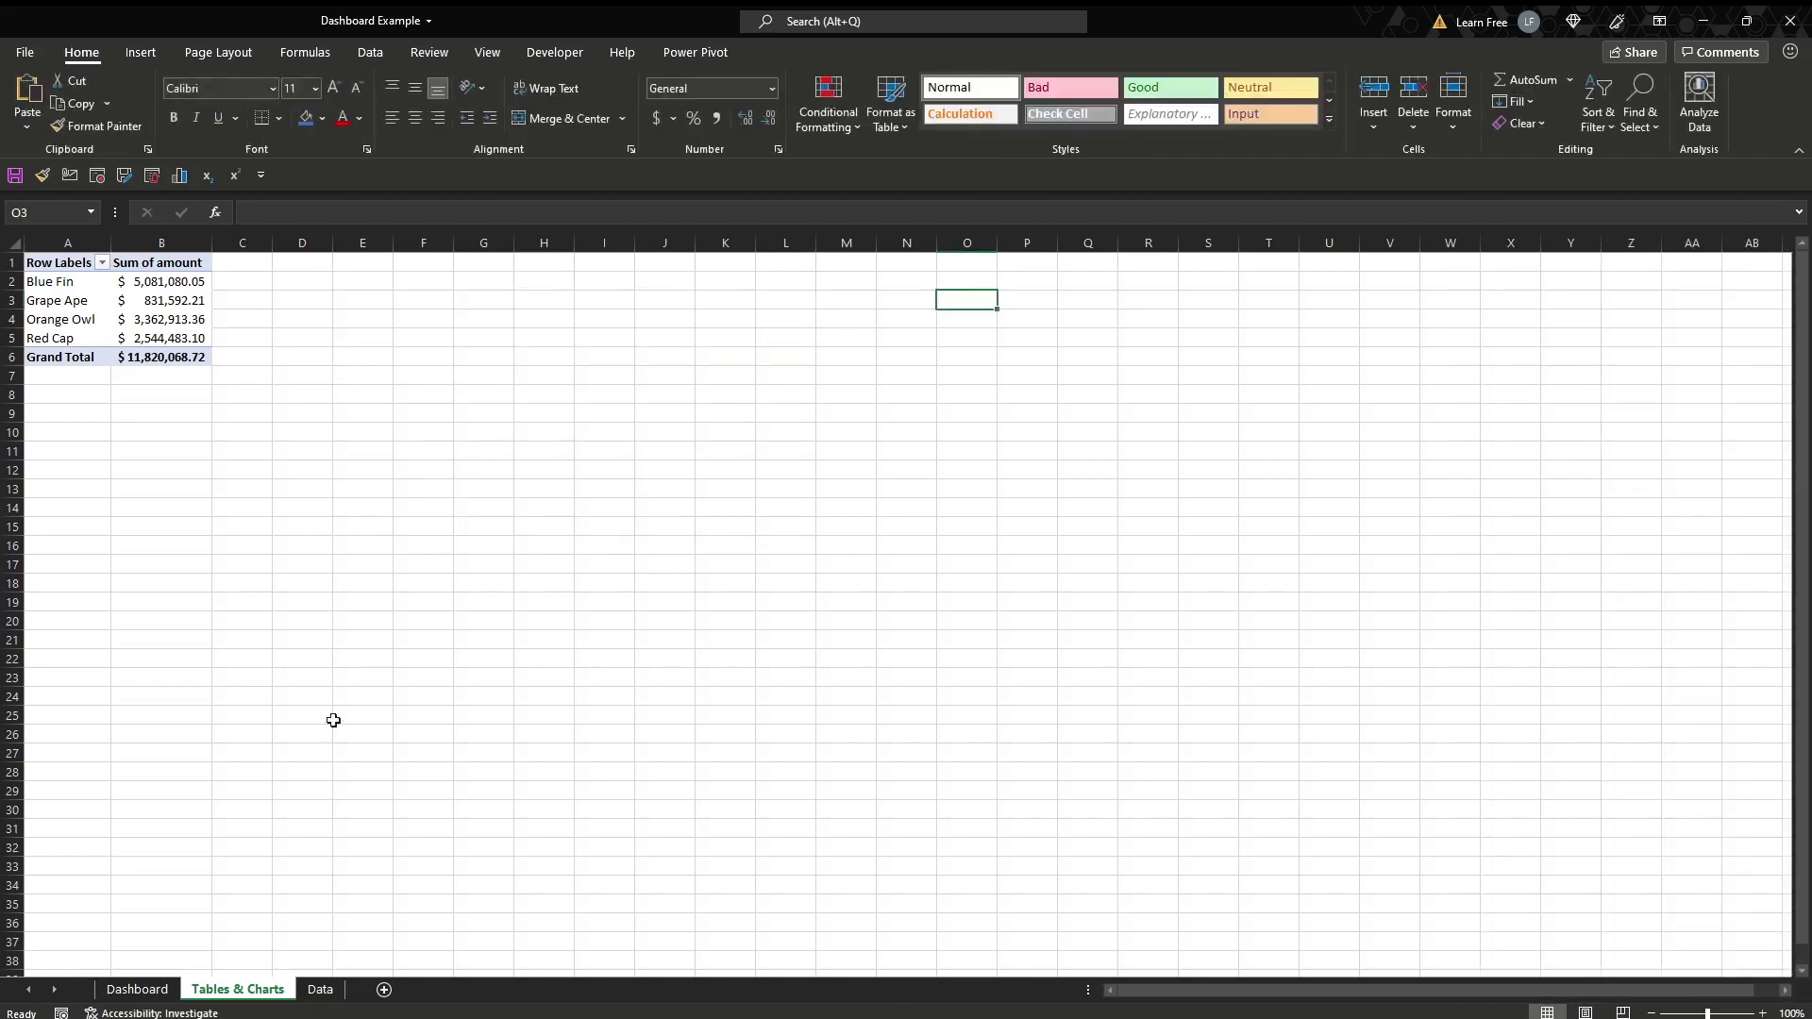
- Paste the Total by Vendor chart onto the Dashboard sheet at cell A6
left_click(143, 991)
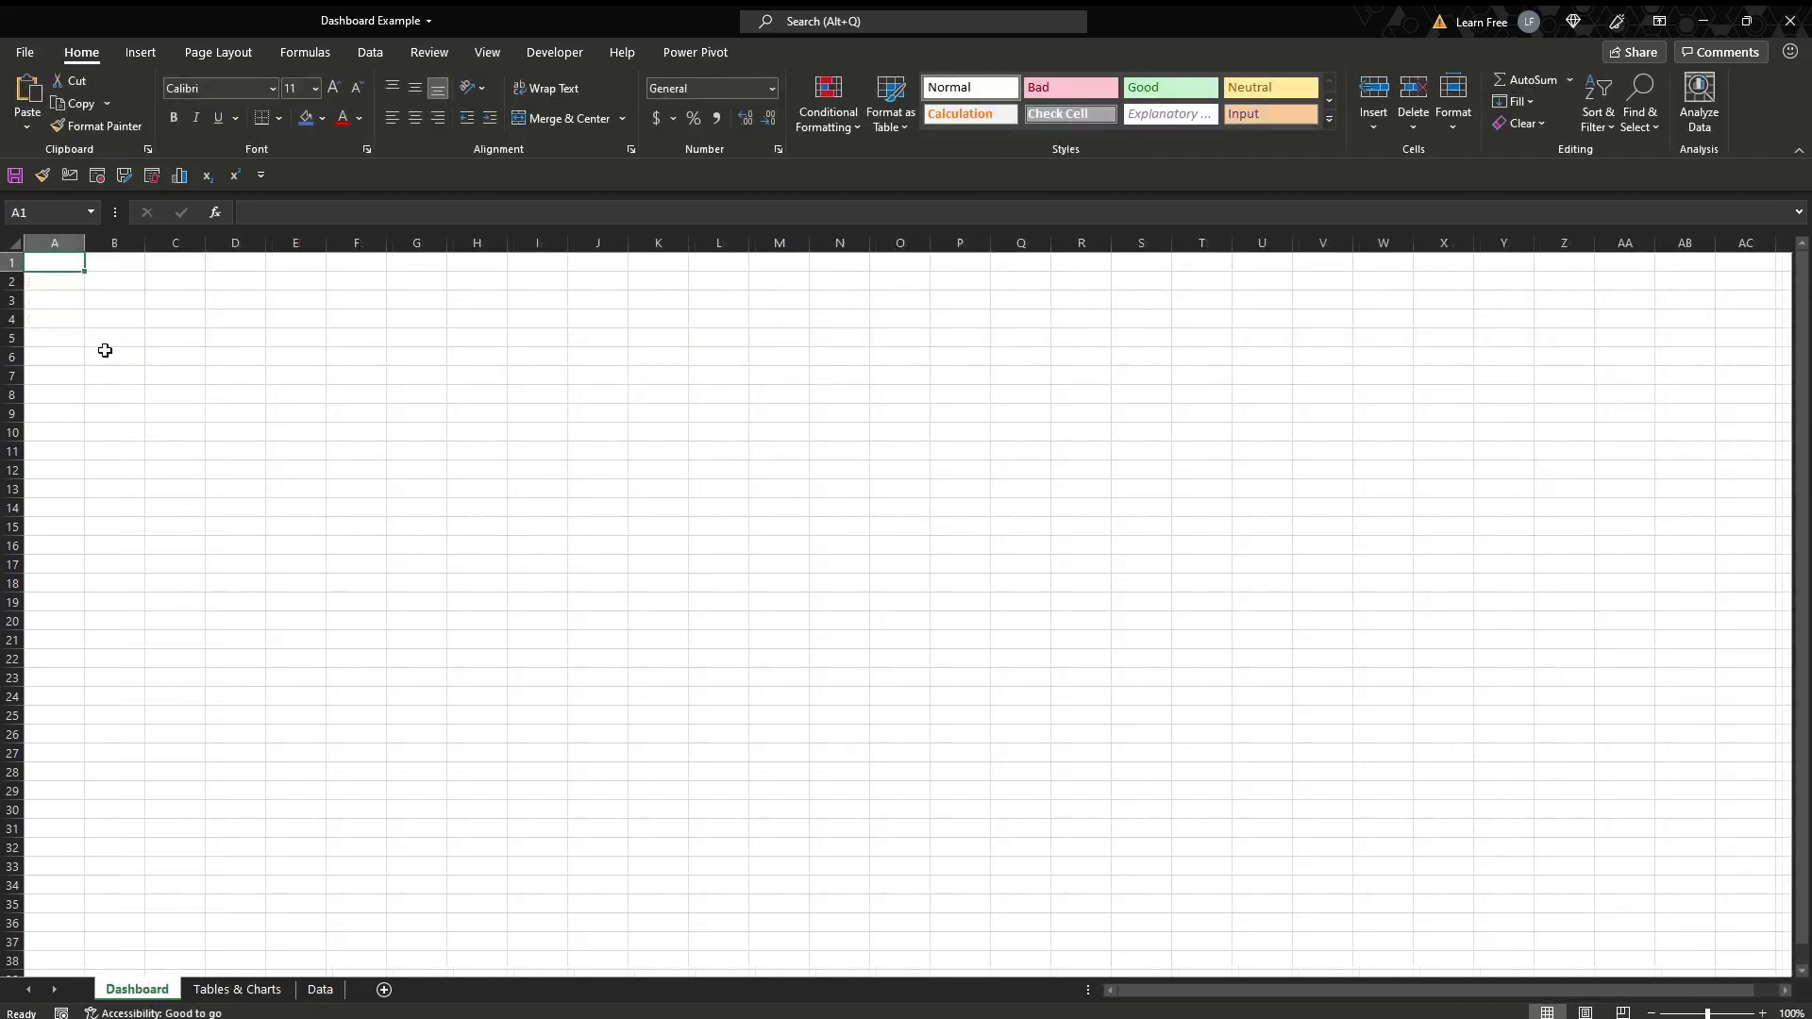
left_click(77, 360)
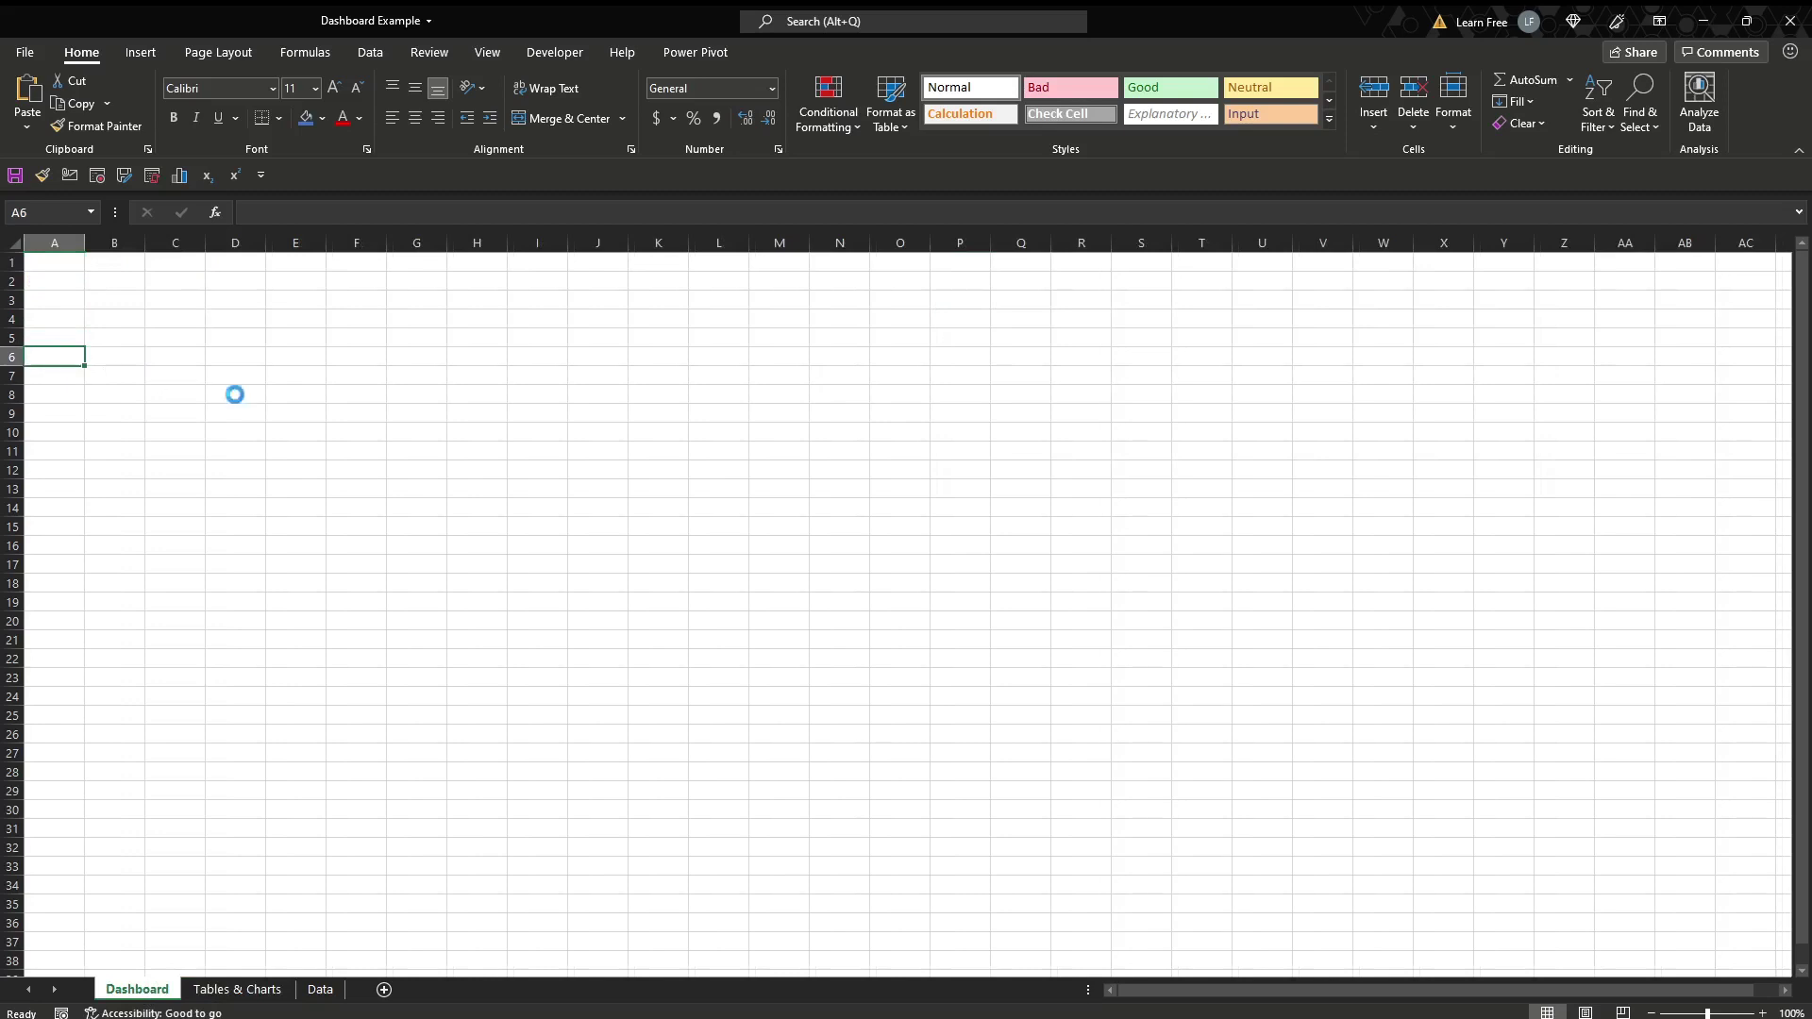
key("ctrl+v")
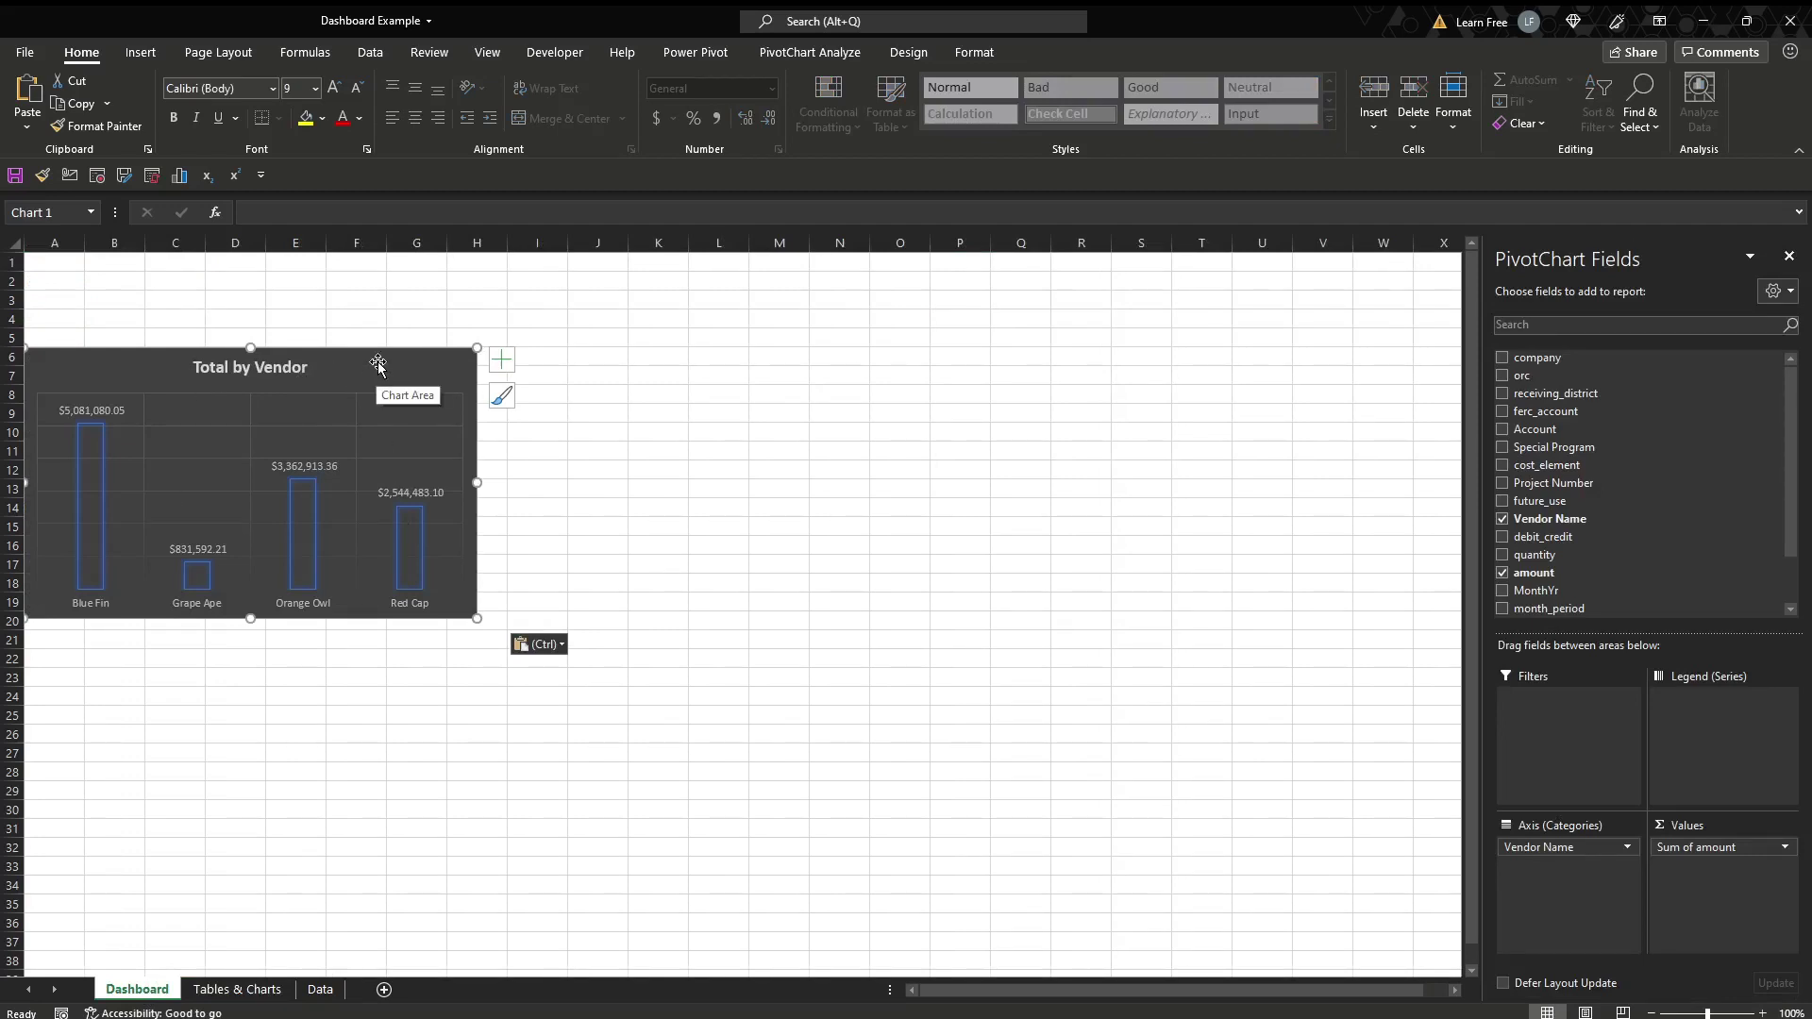
key("Escape")
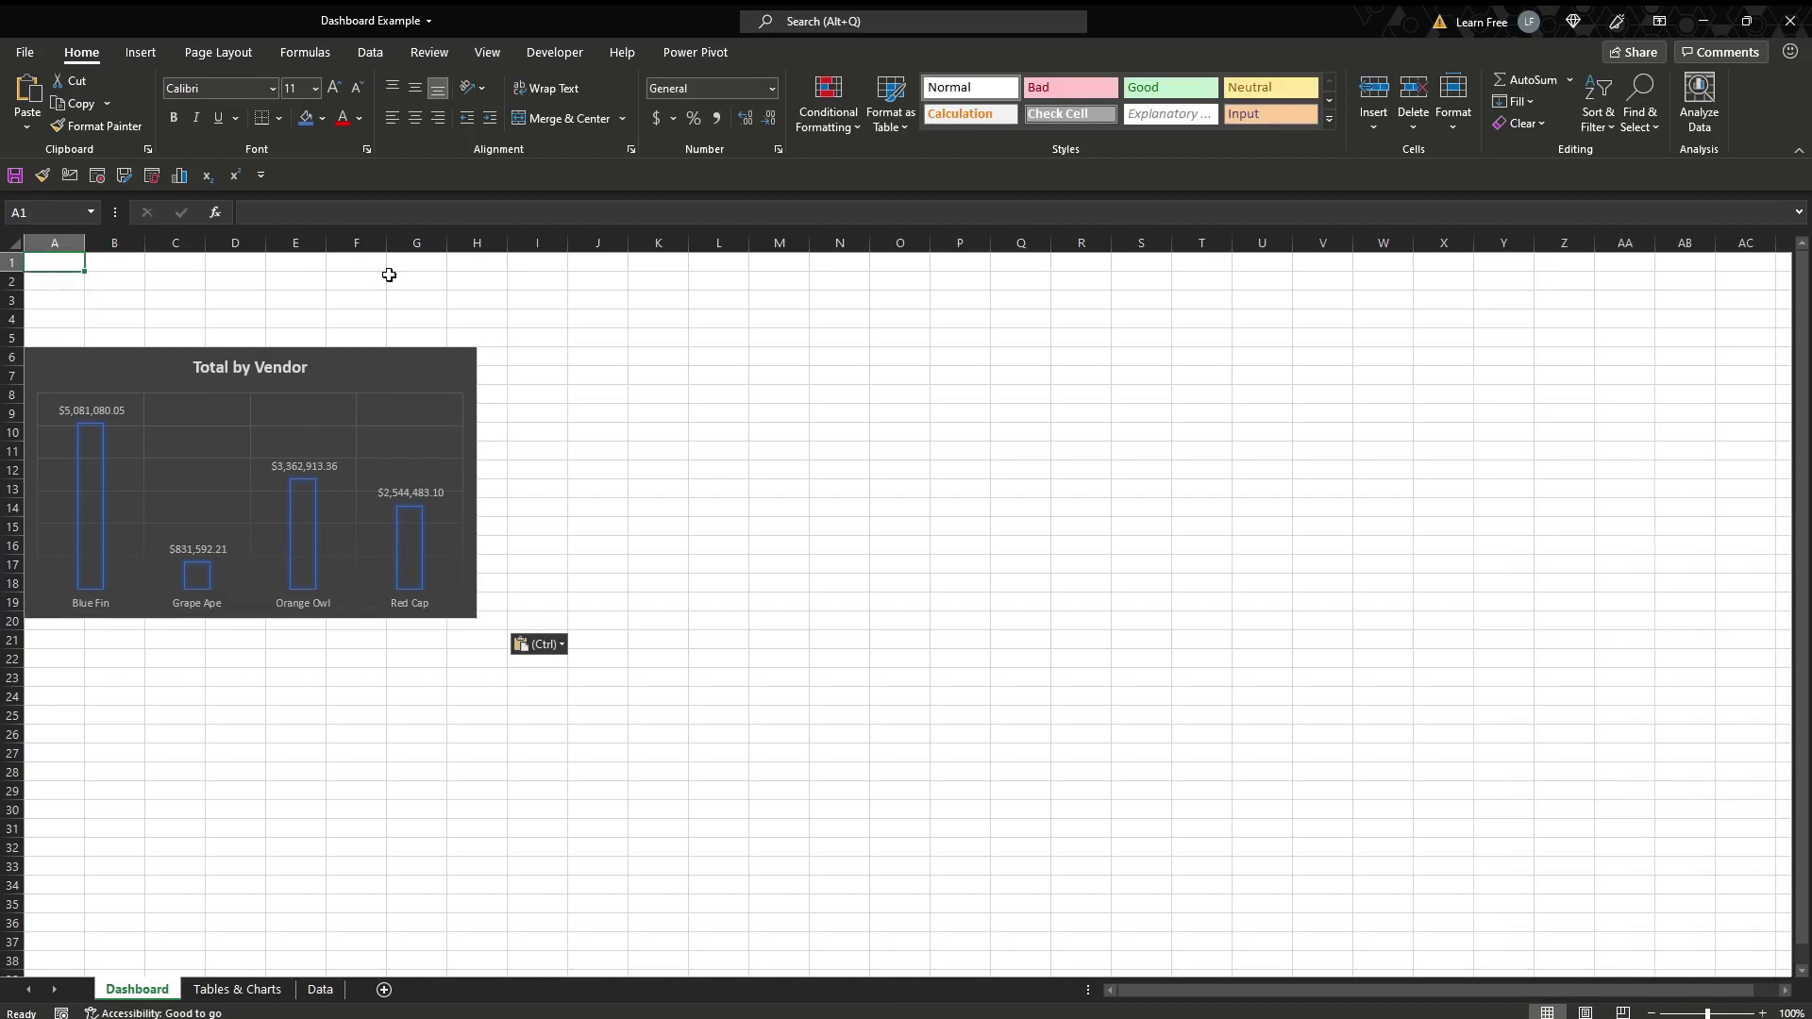
- Enter 'Vendor Dashboard' in A1, merged across A1:H4, middle-aligned, size 30 Arial Black
type("Vendor Da")
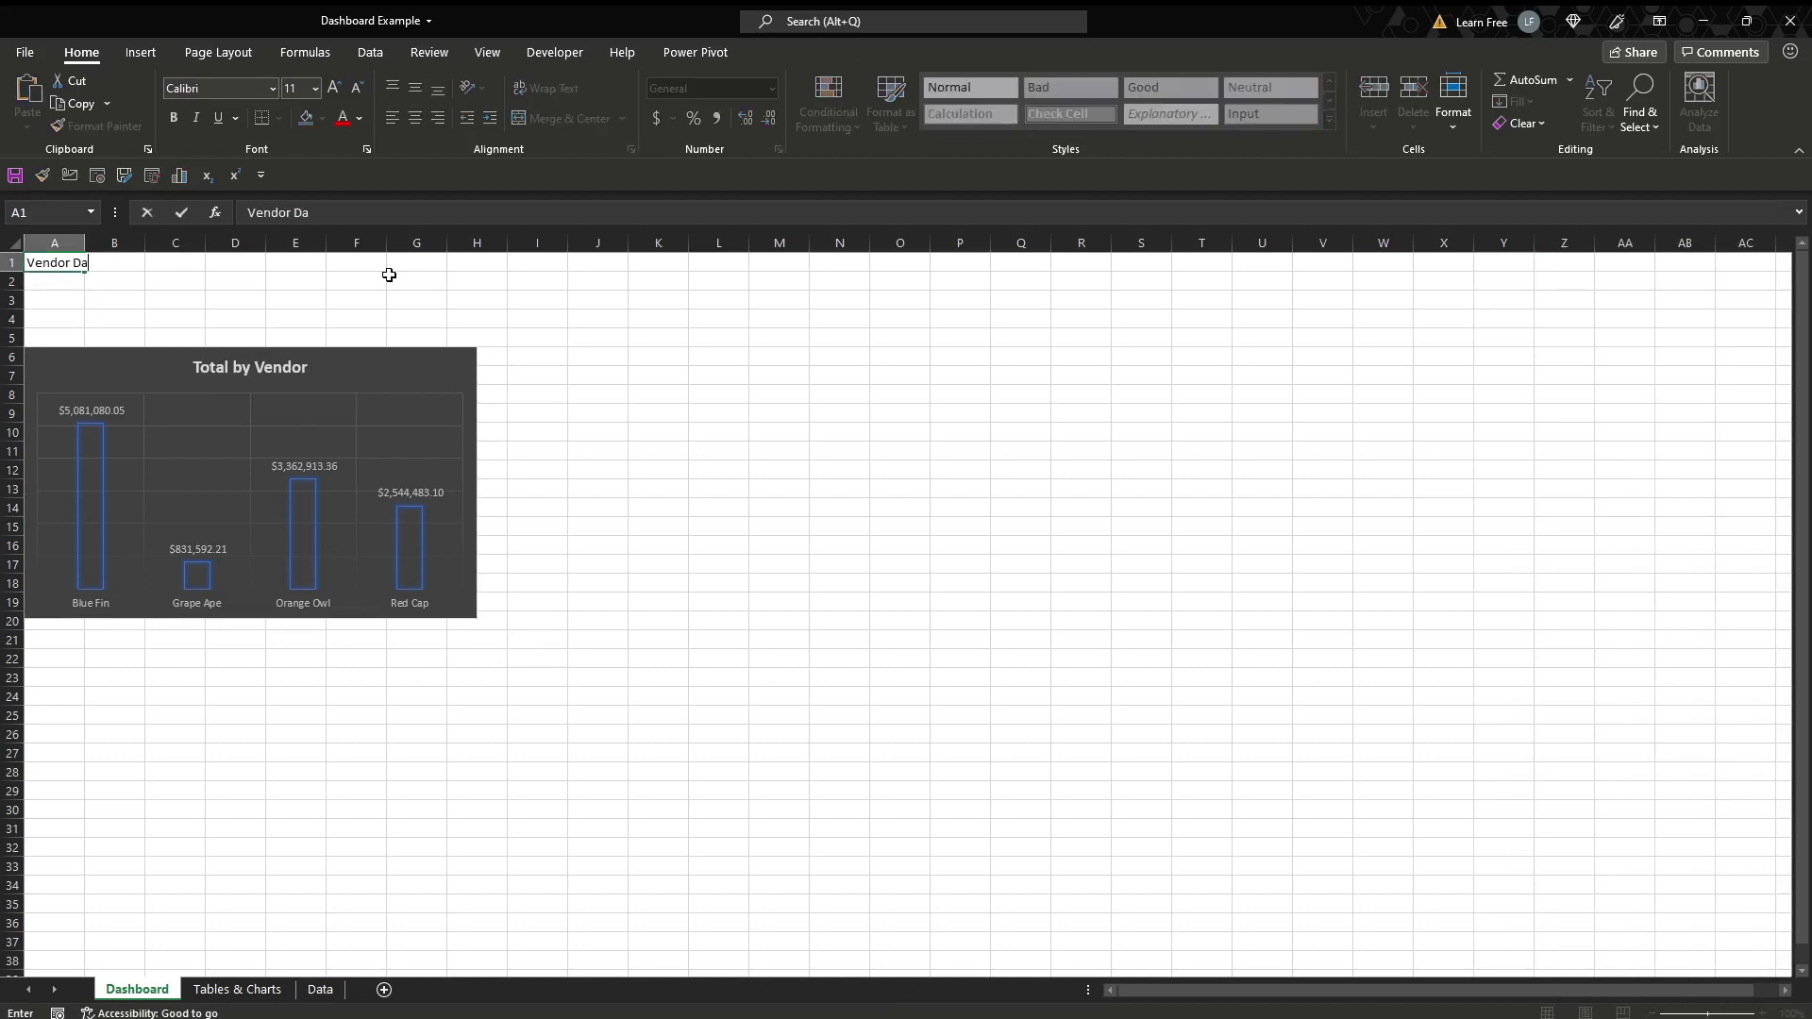
type("shboard")
key("Return")
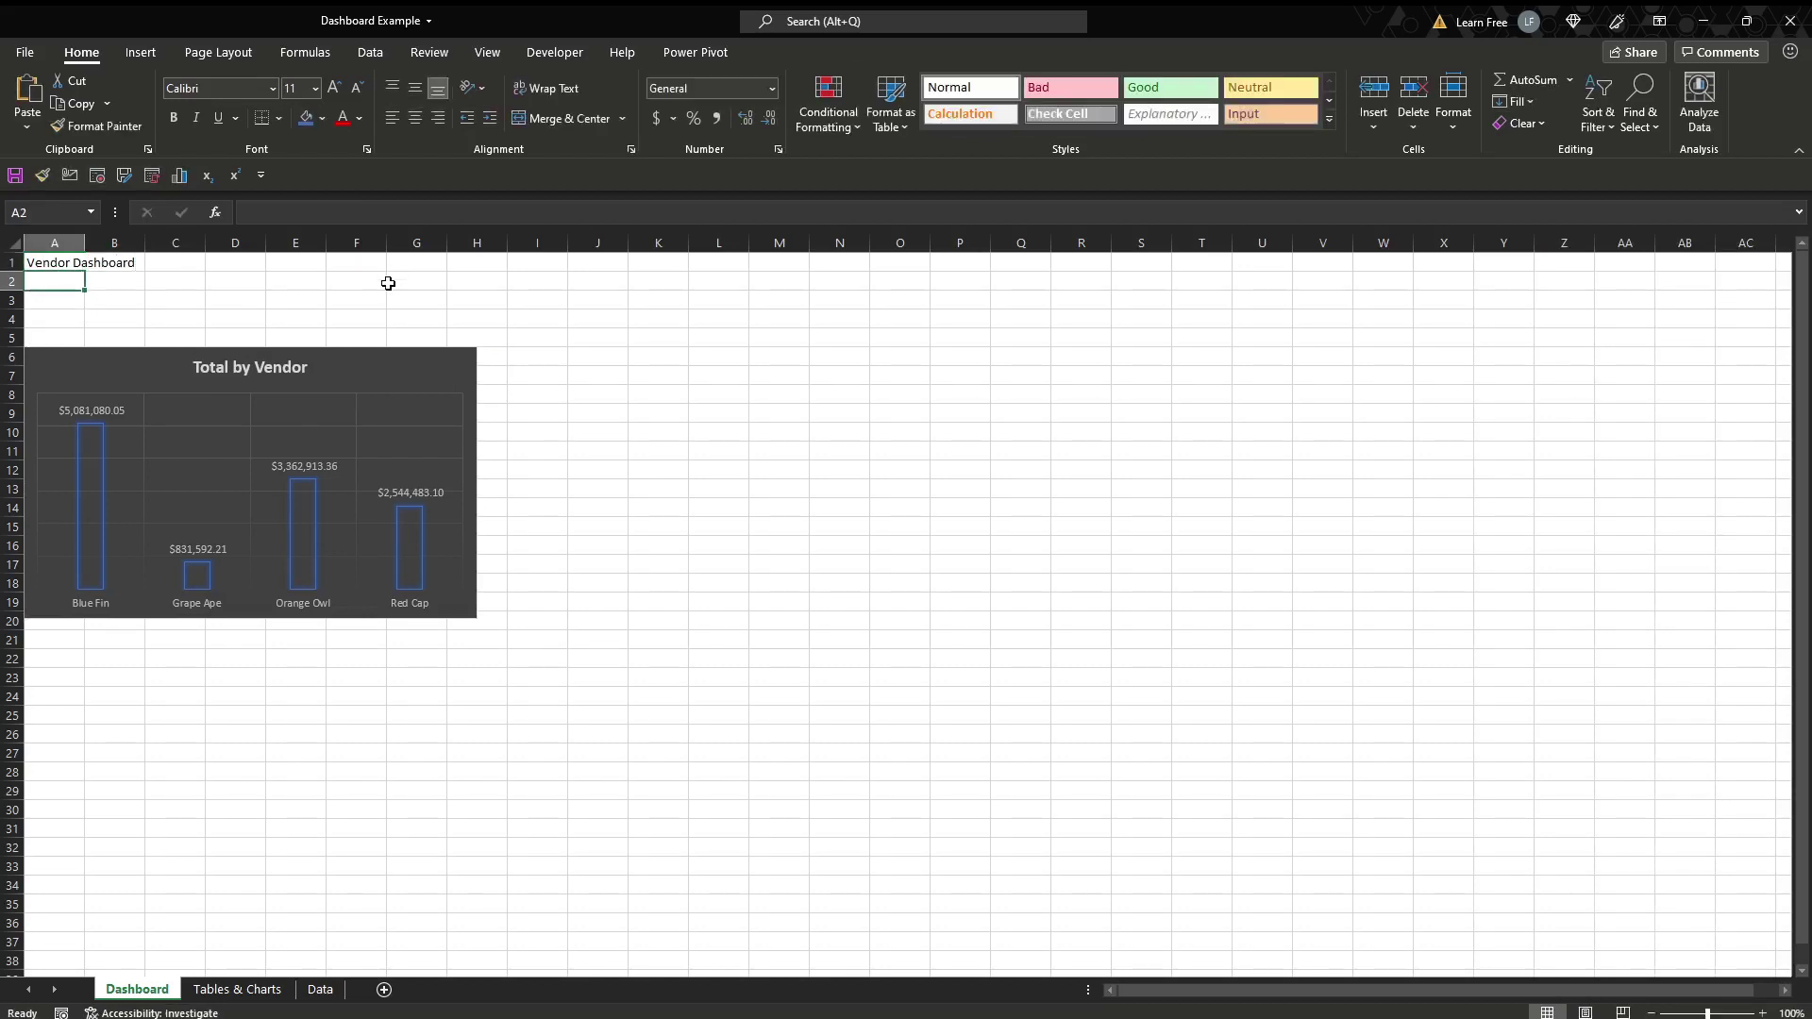
left_click_drag(75, 263, 446, 315)
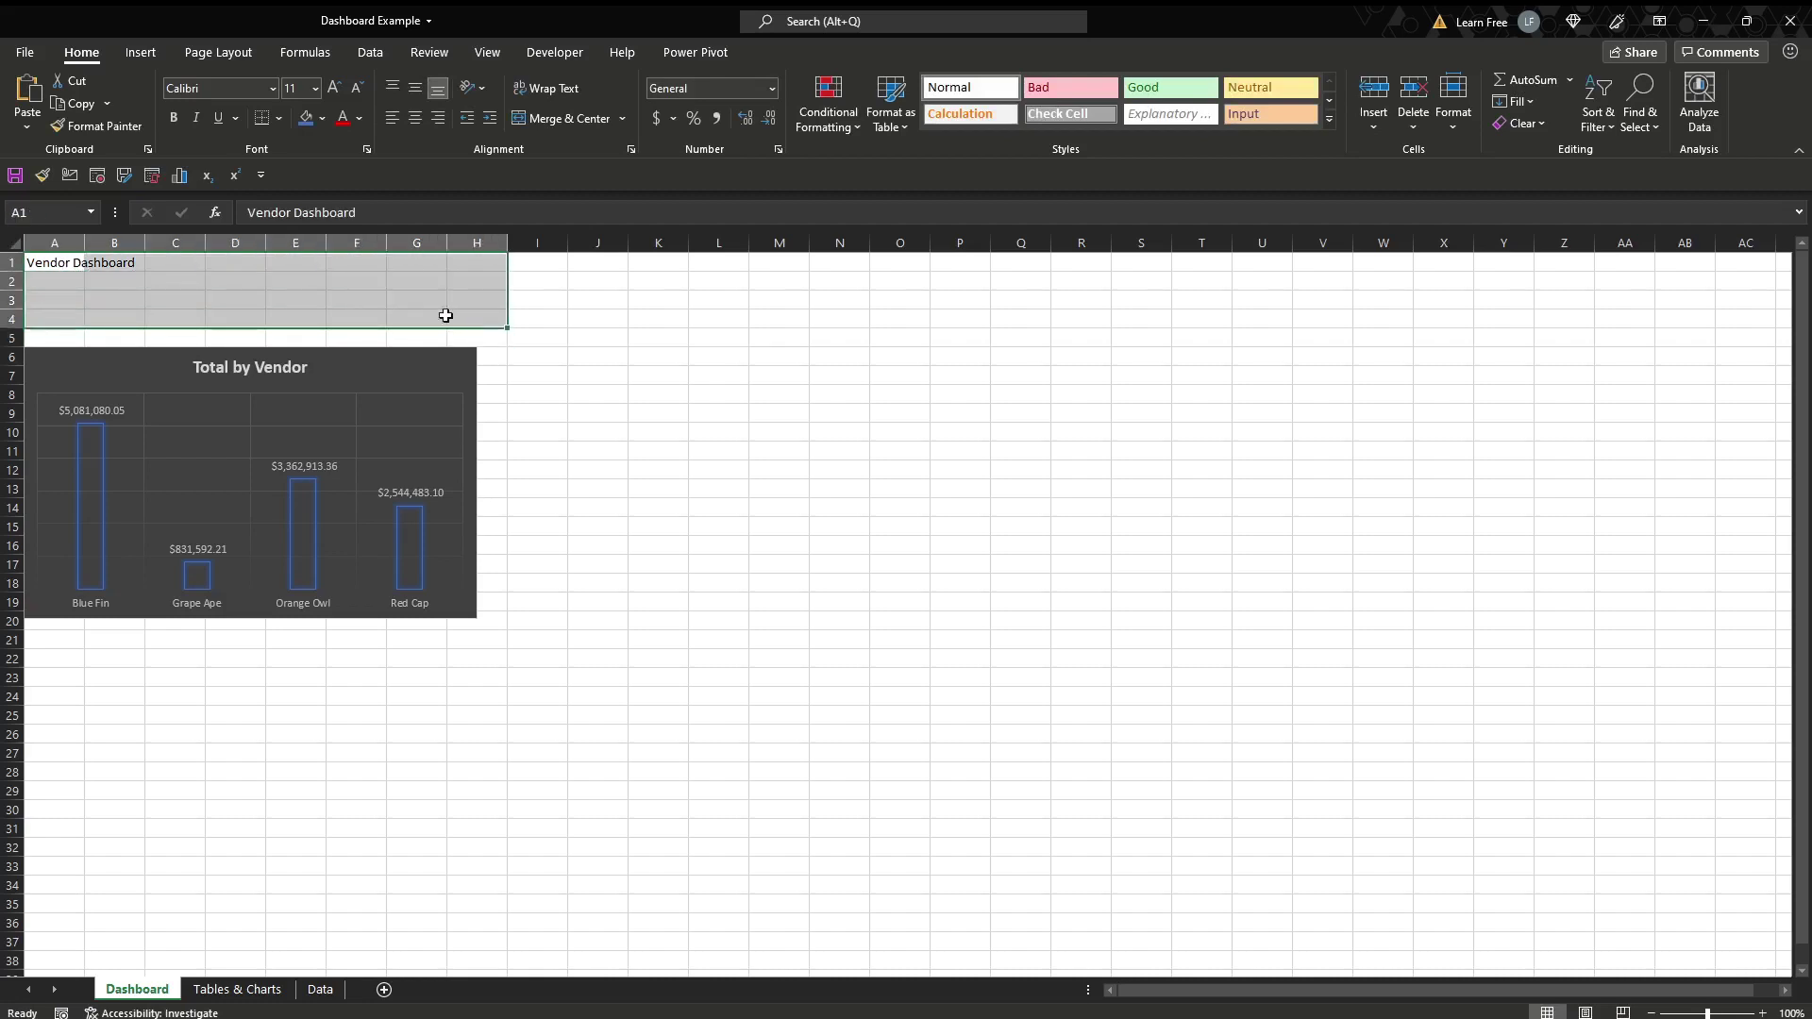
left_click(540, 123)
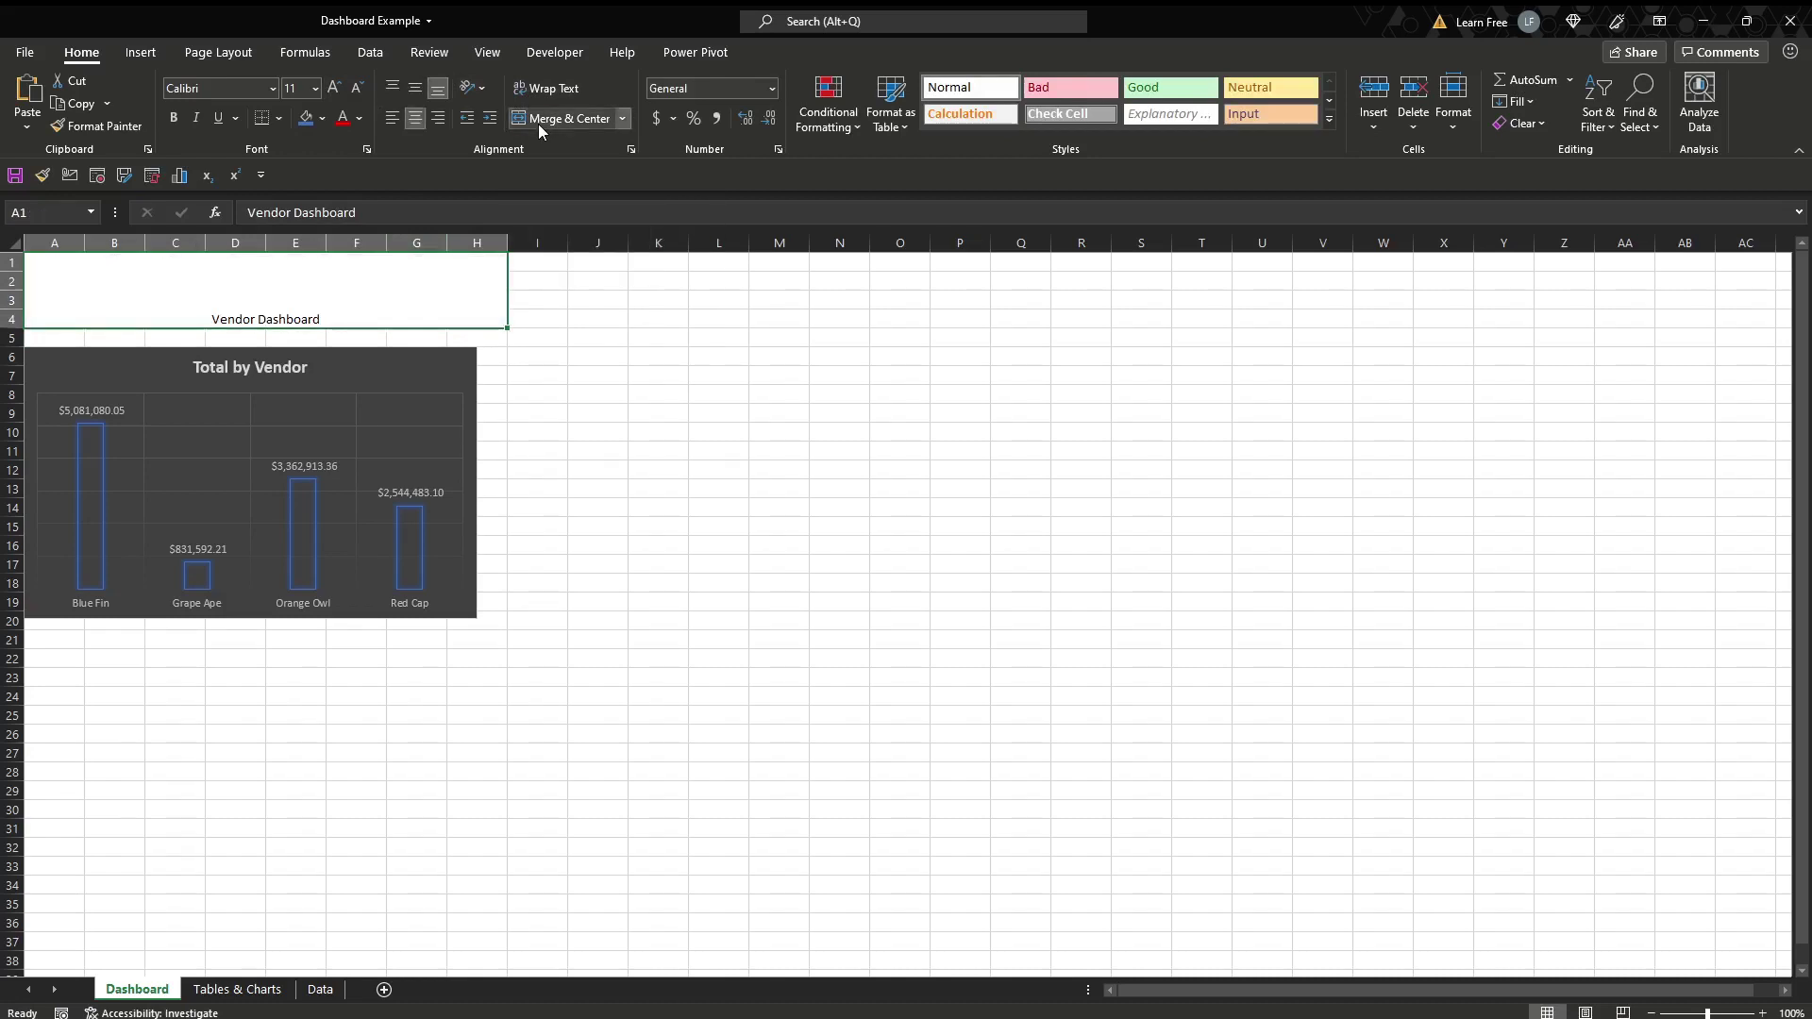
left_click(416, 88)
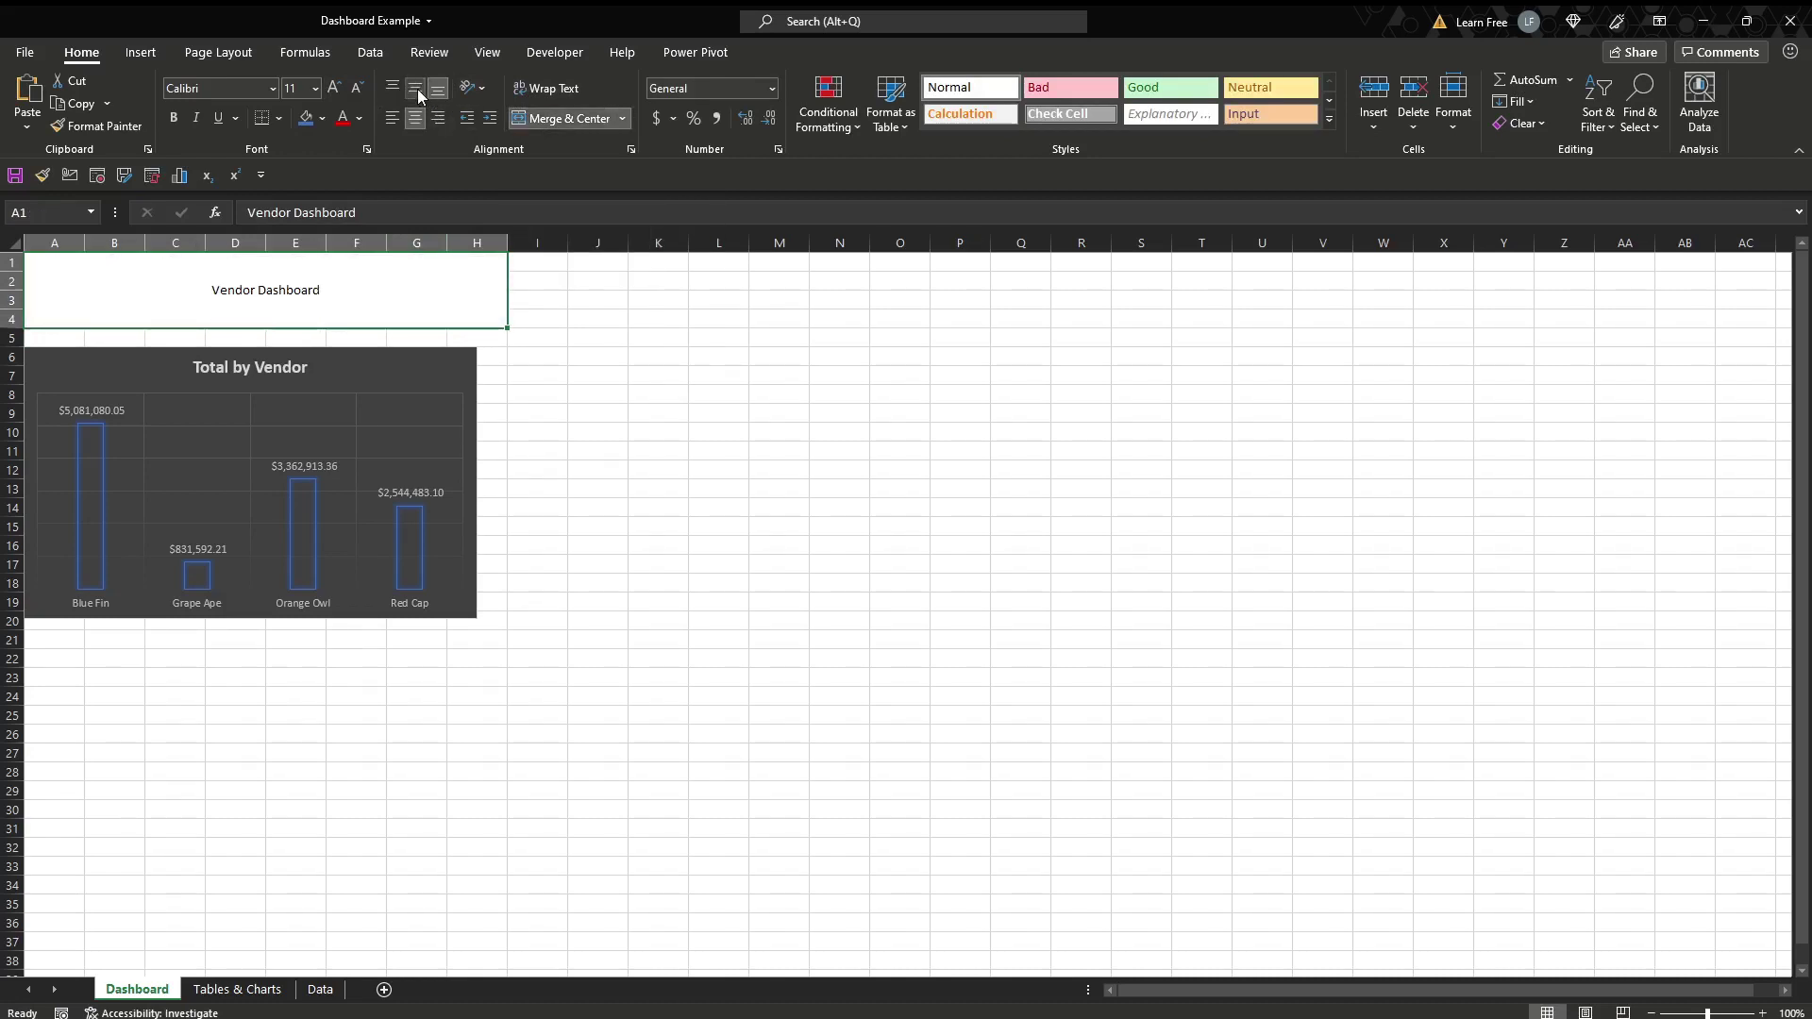
left_click(292, 86)
key("Return")
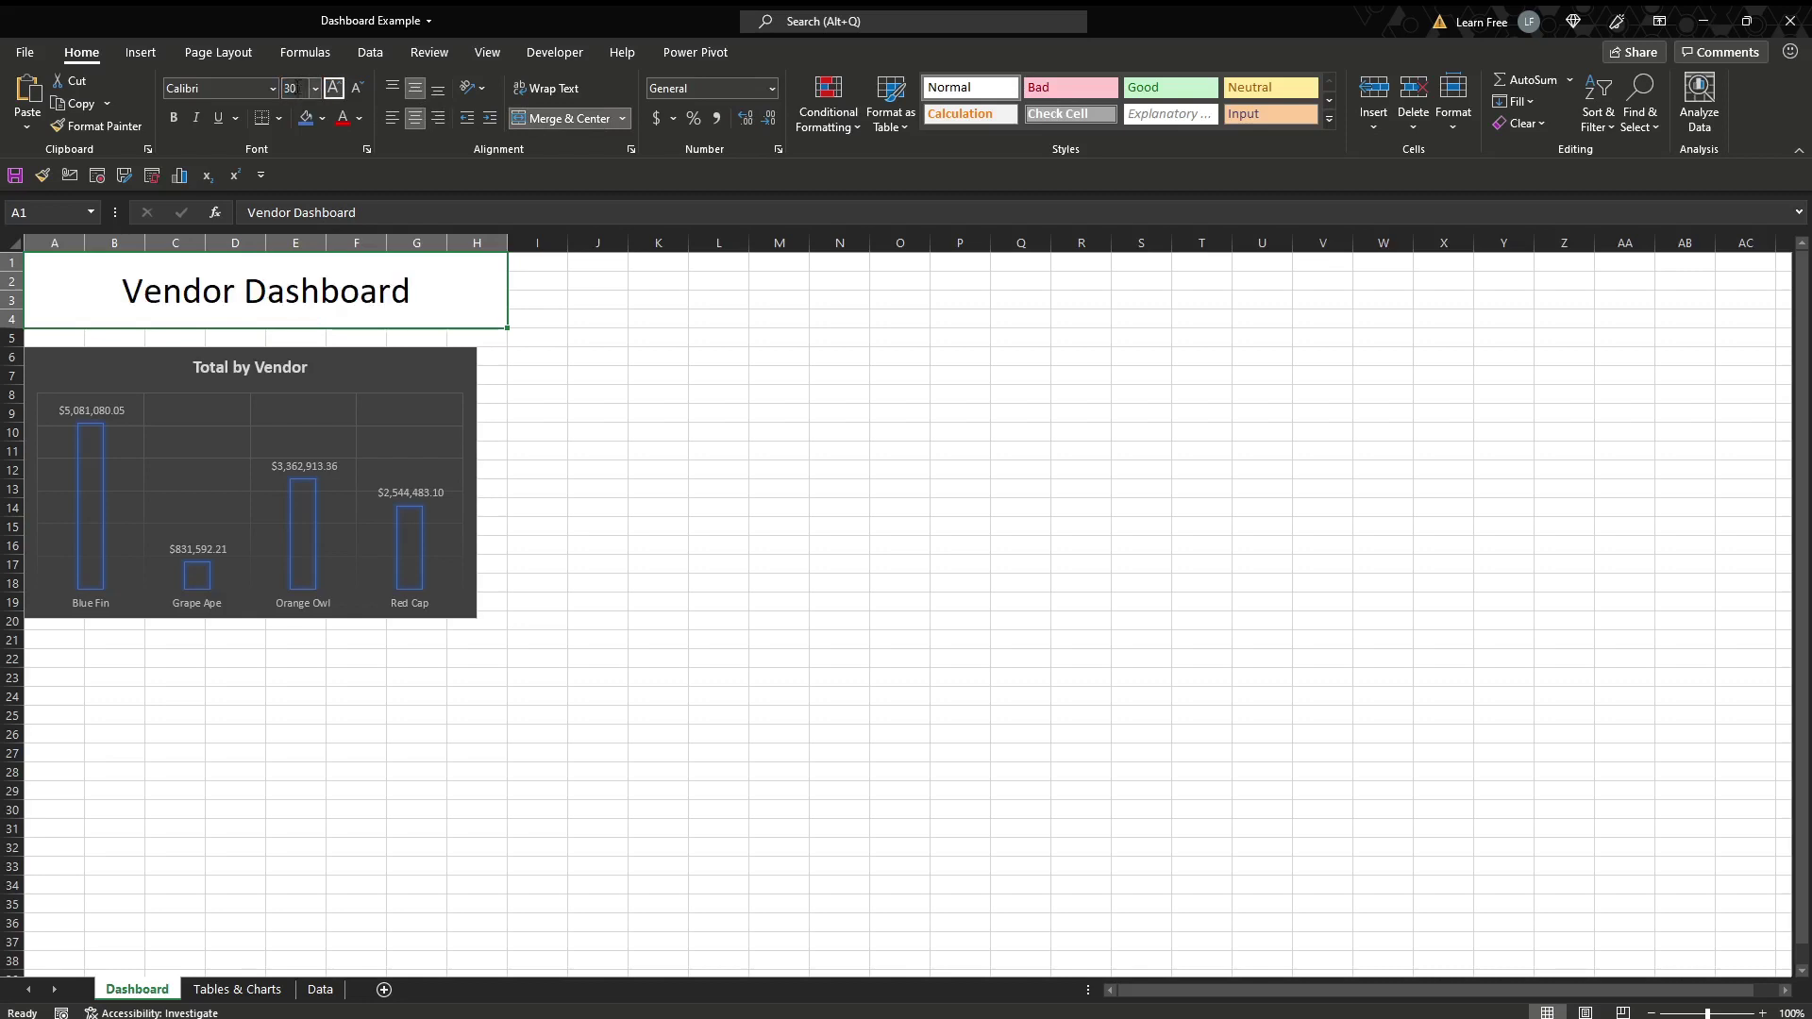
left_click(271, 90)
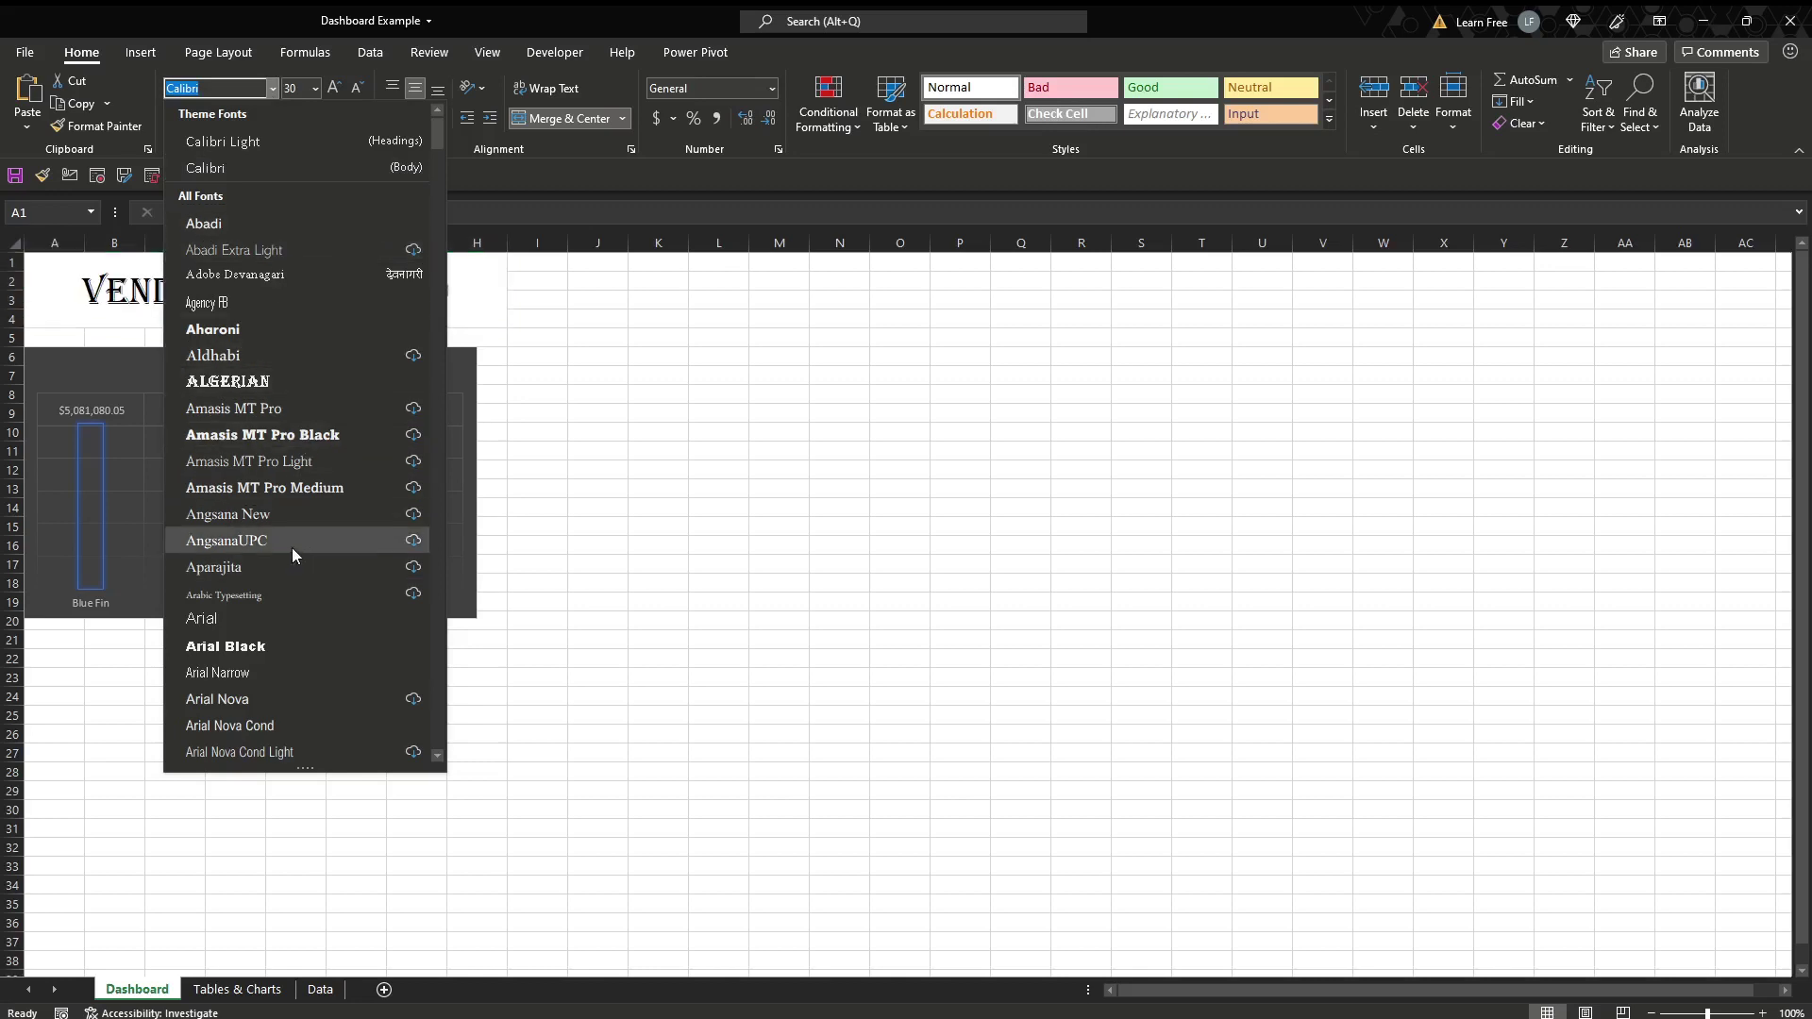
left_click(285, 644)
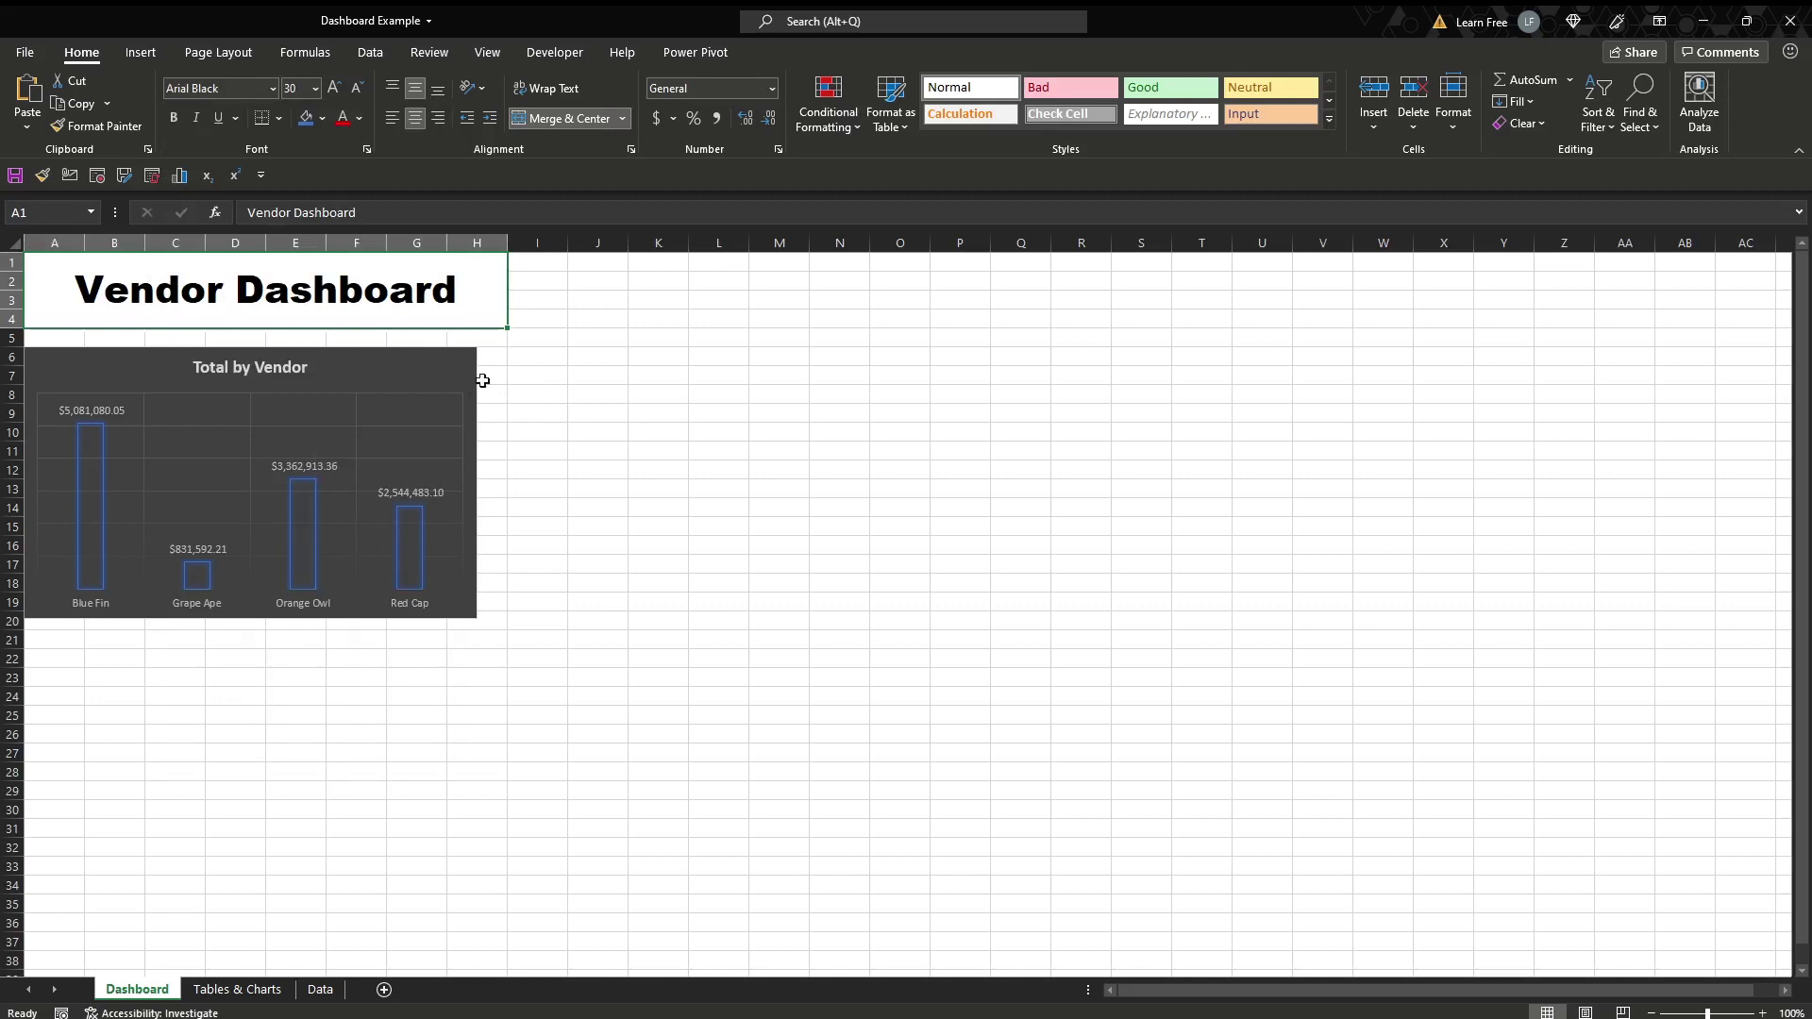
- Move and widen the chart under the title, and colour the banner green with yellow text
left_click_drag(419, 371, 419, 354)
left_click_drag(477, 463, 506, 461)
left_click(484, 294)
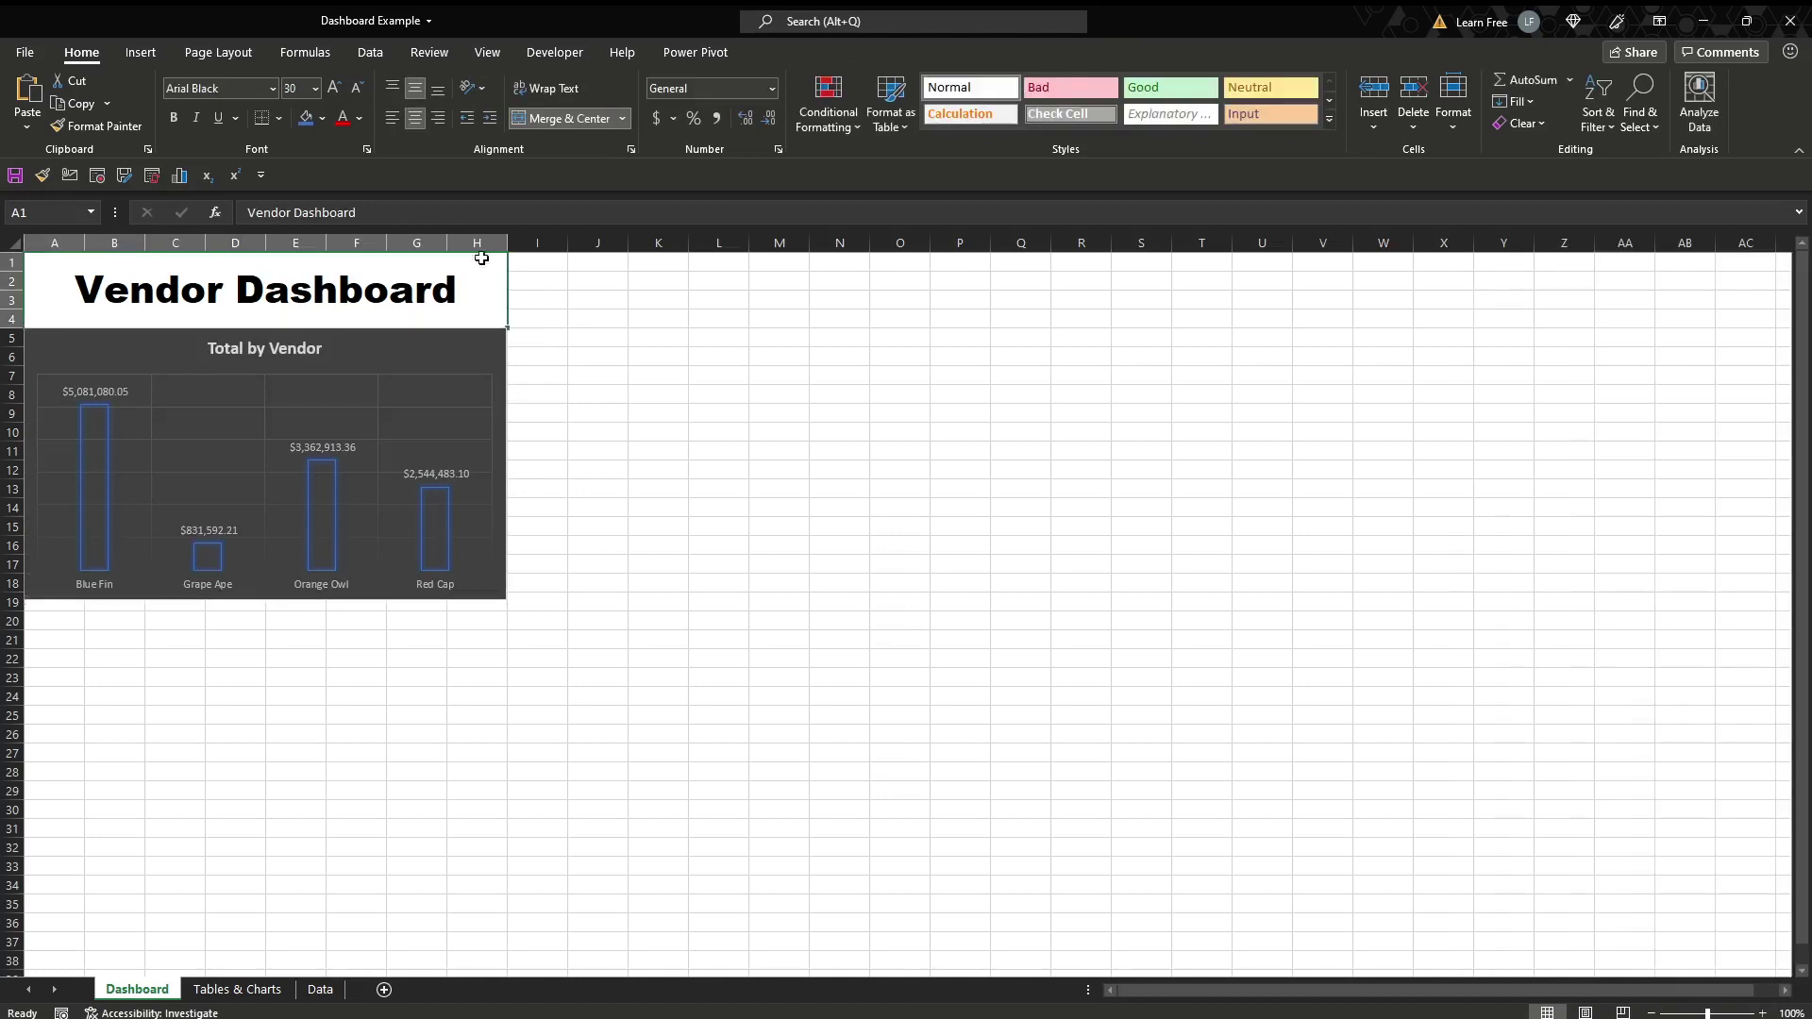
left_click(323, 119)
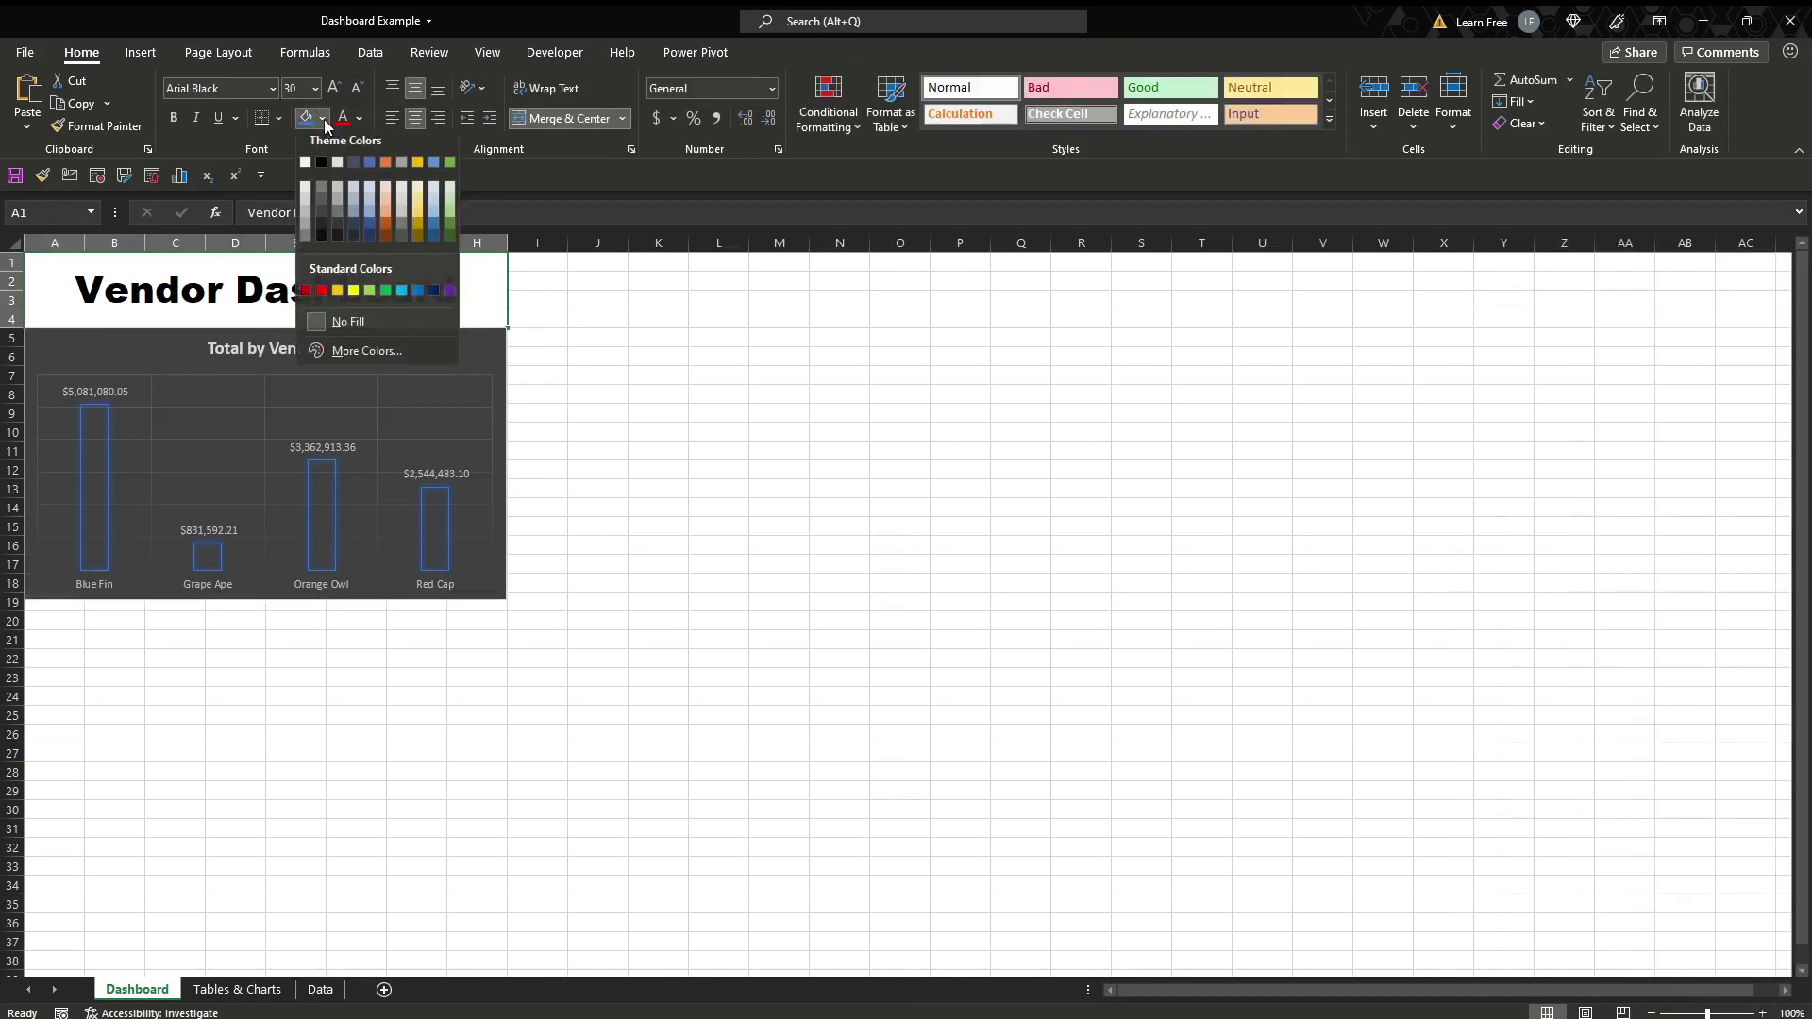
left_click(385, 296)
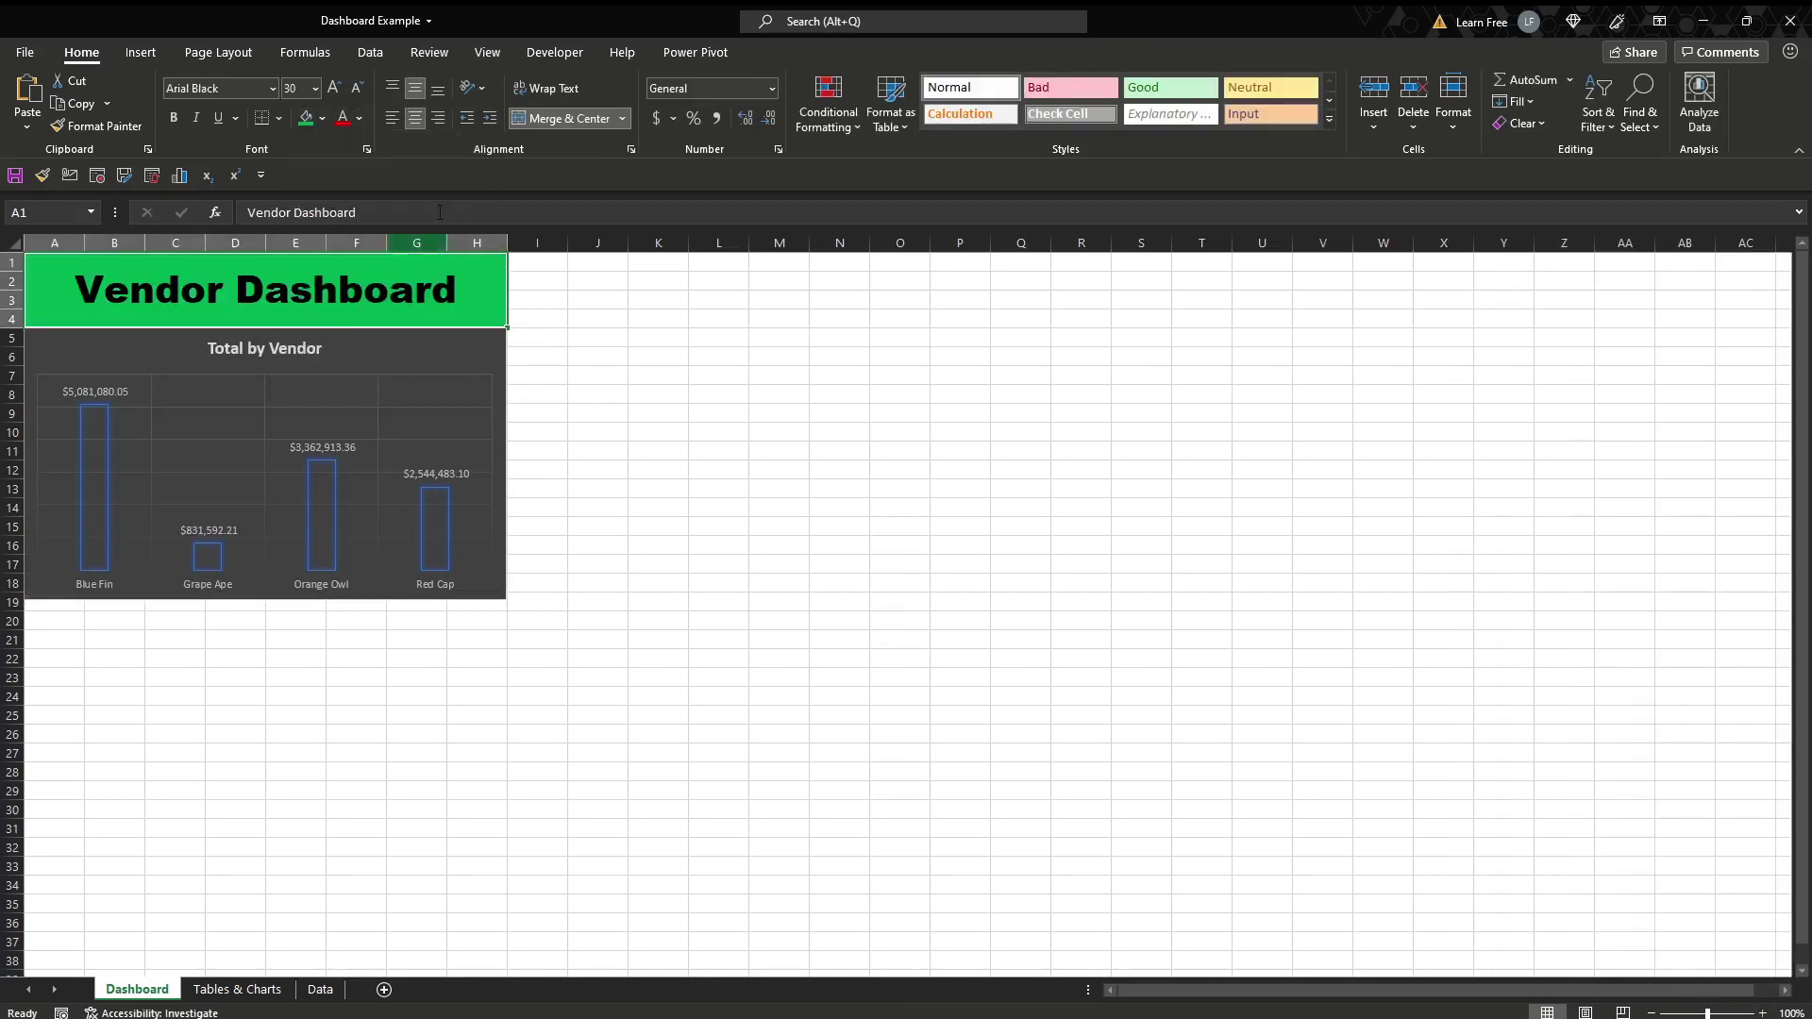
left_click(360, 118)
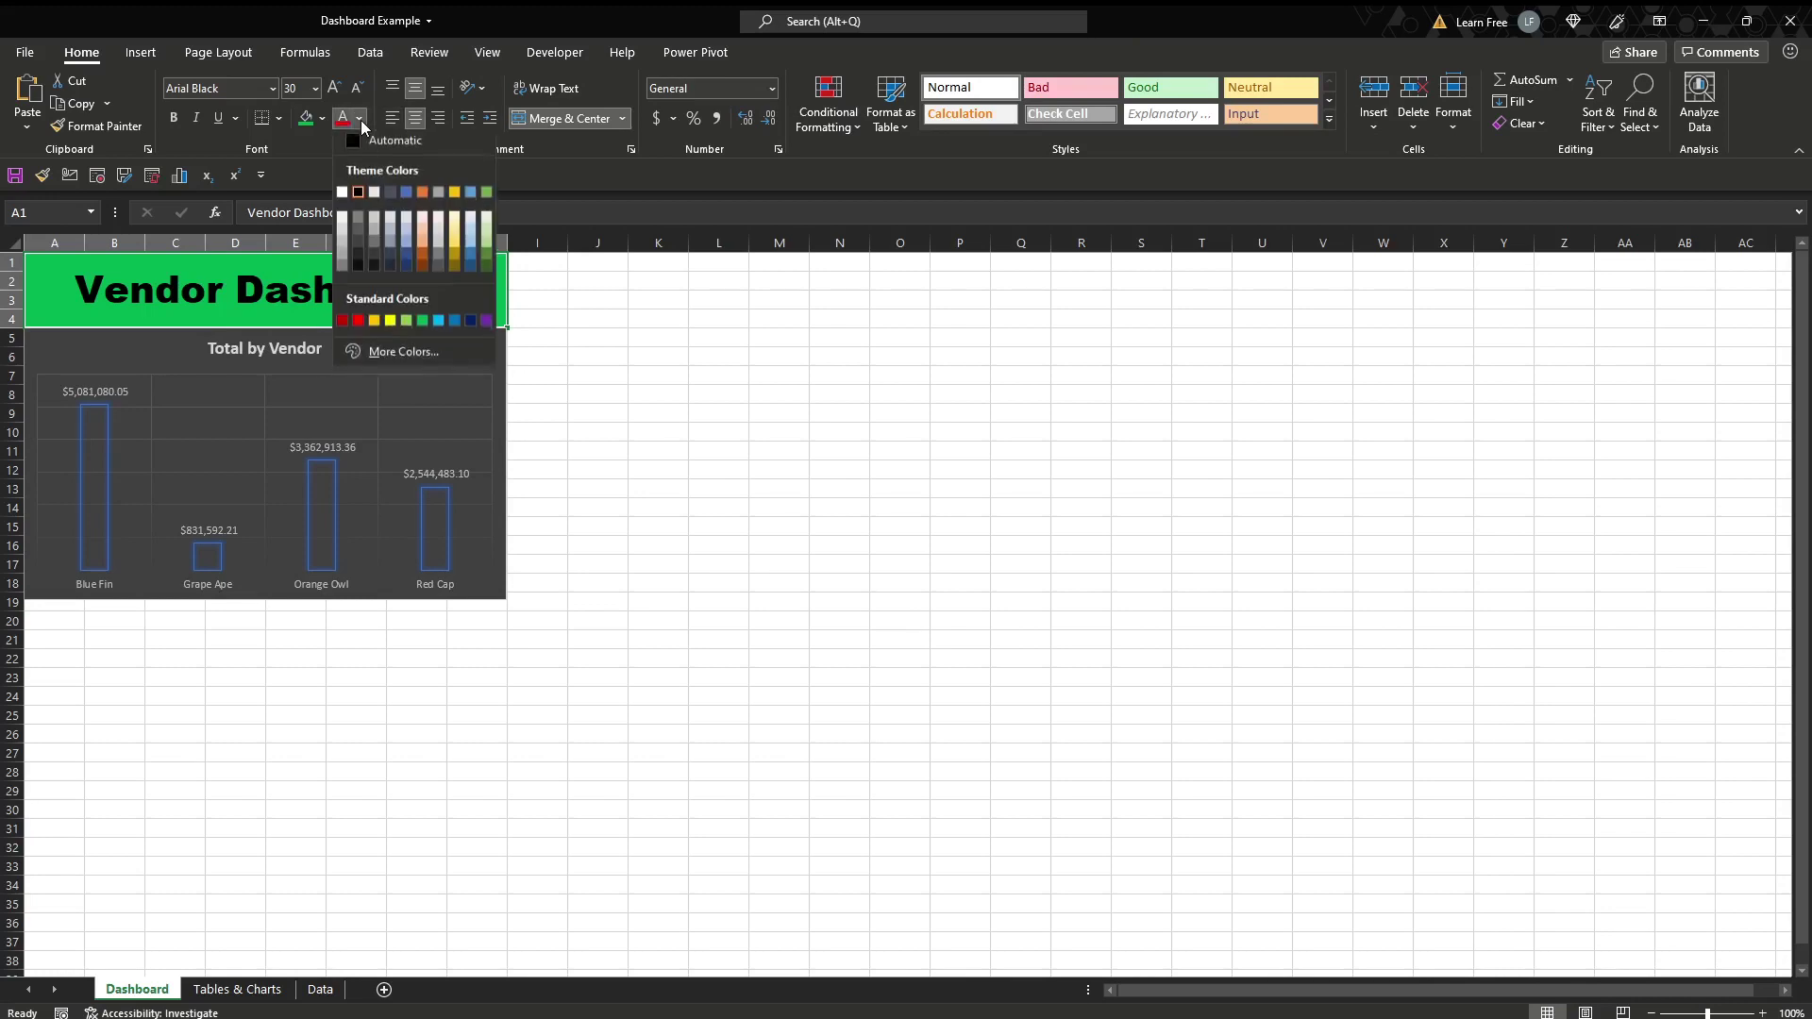
left_click(392, 319)
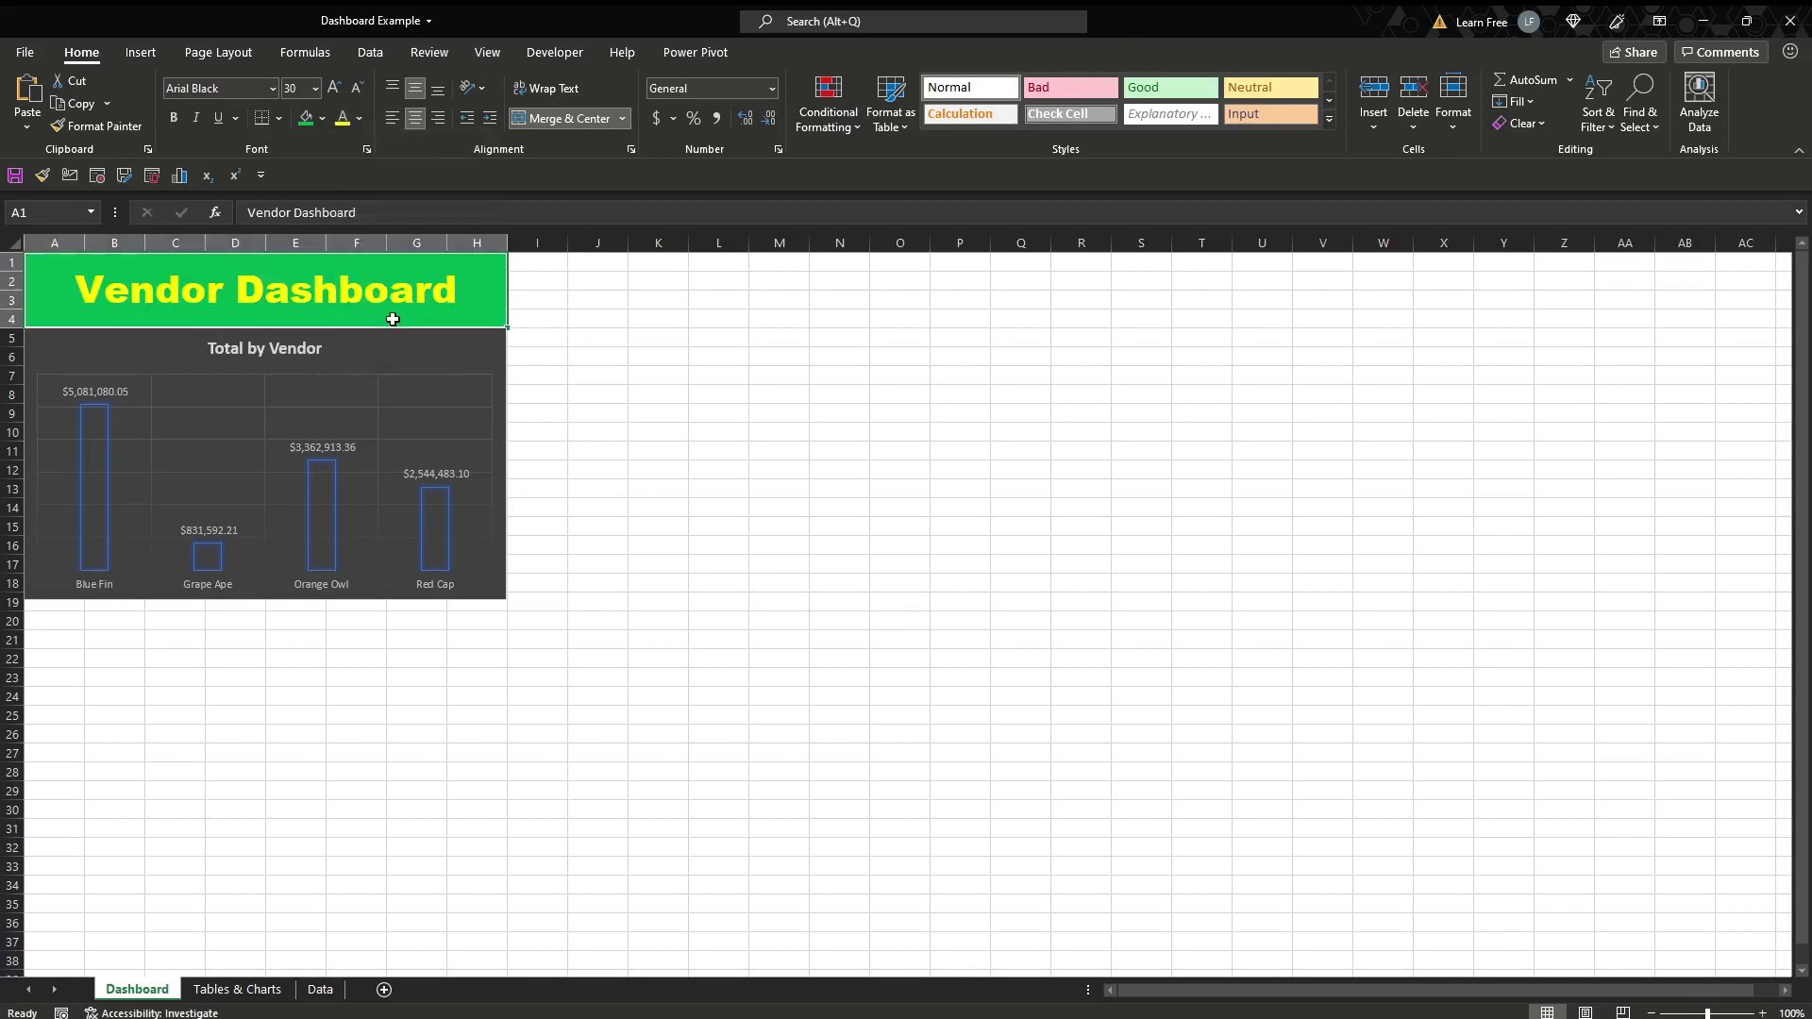
left_click(556, 449)
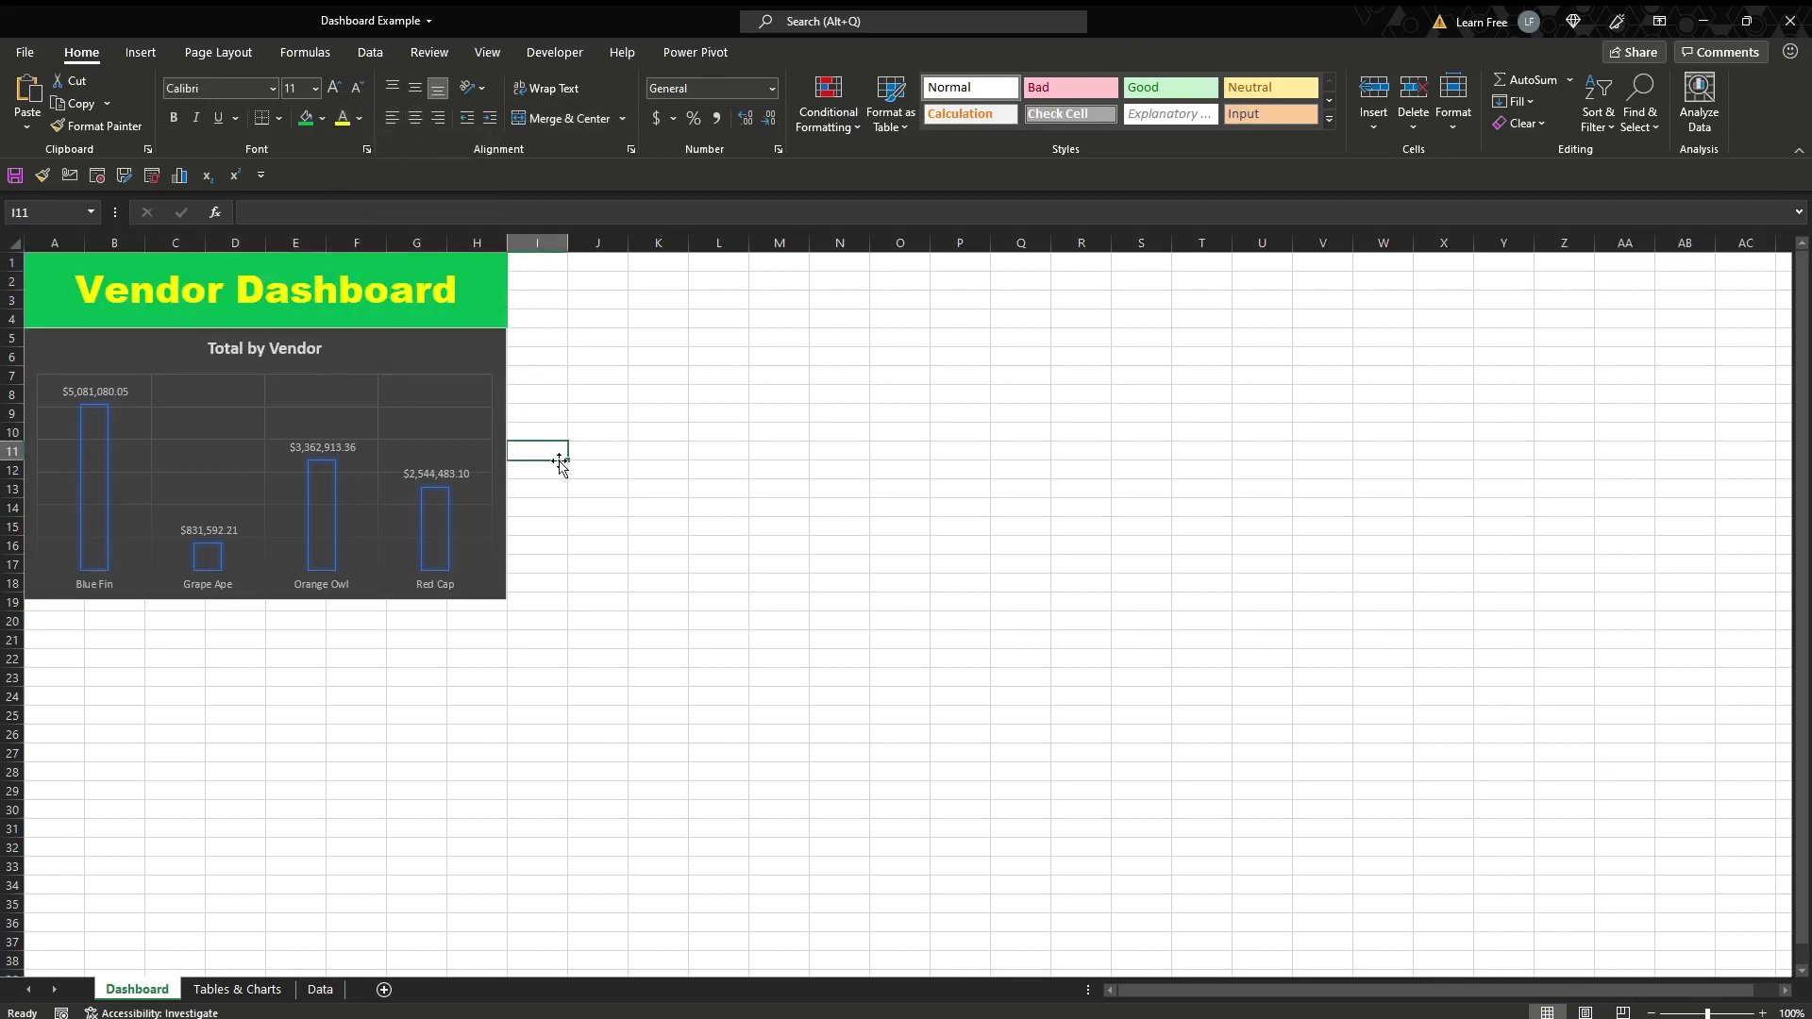
- Copy the vendor pivot table to E2 on Tables & Charts and autofit column F
left_click(257, 989)
left_click(156, 318)
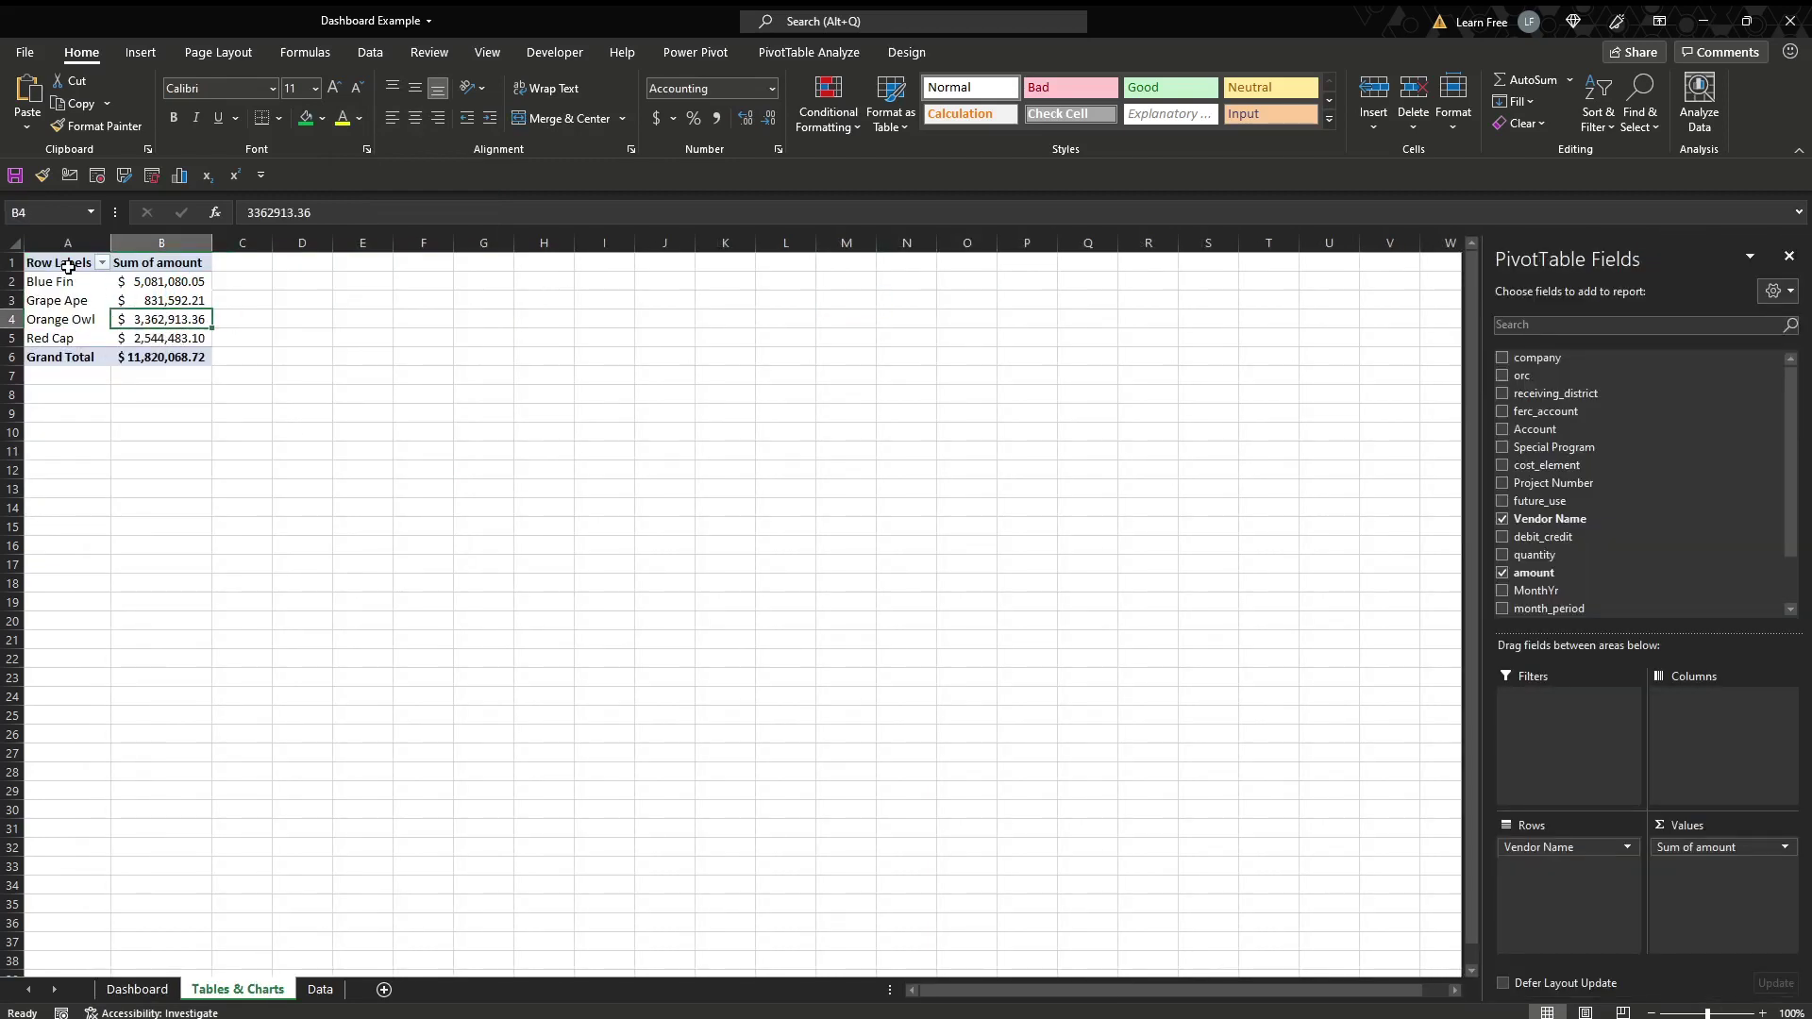
left_click_drag(68, 267, 193, 351)
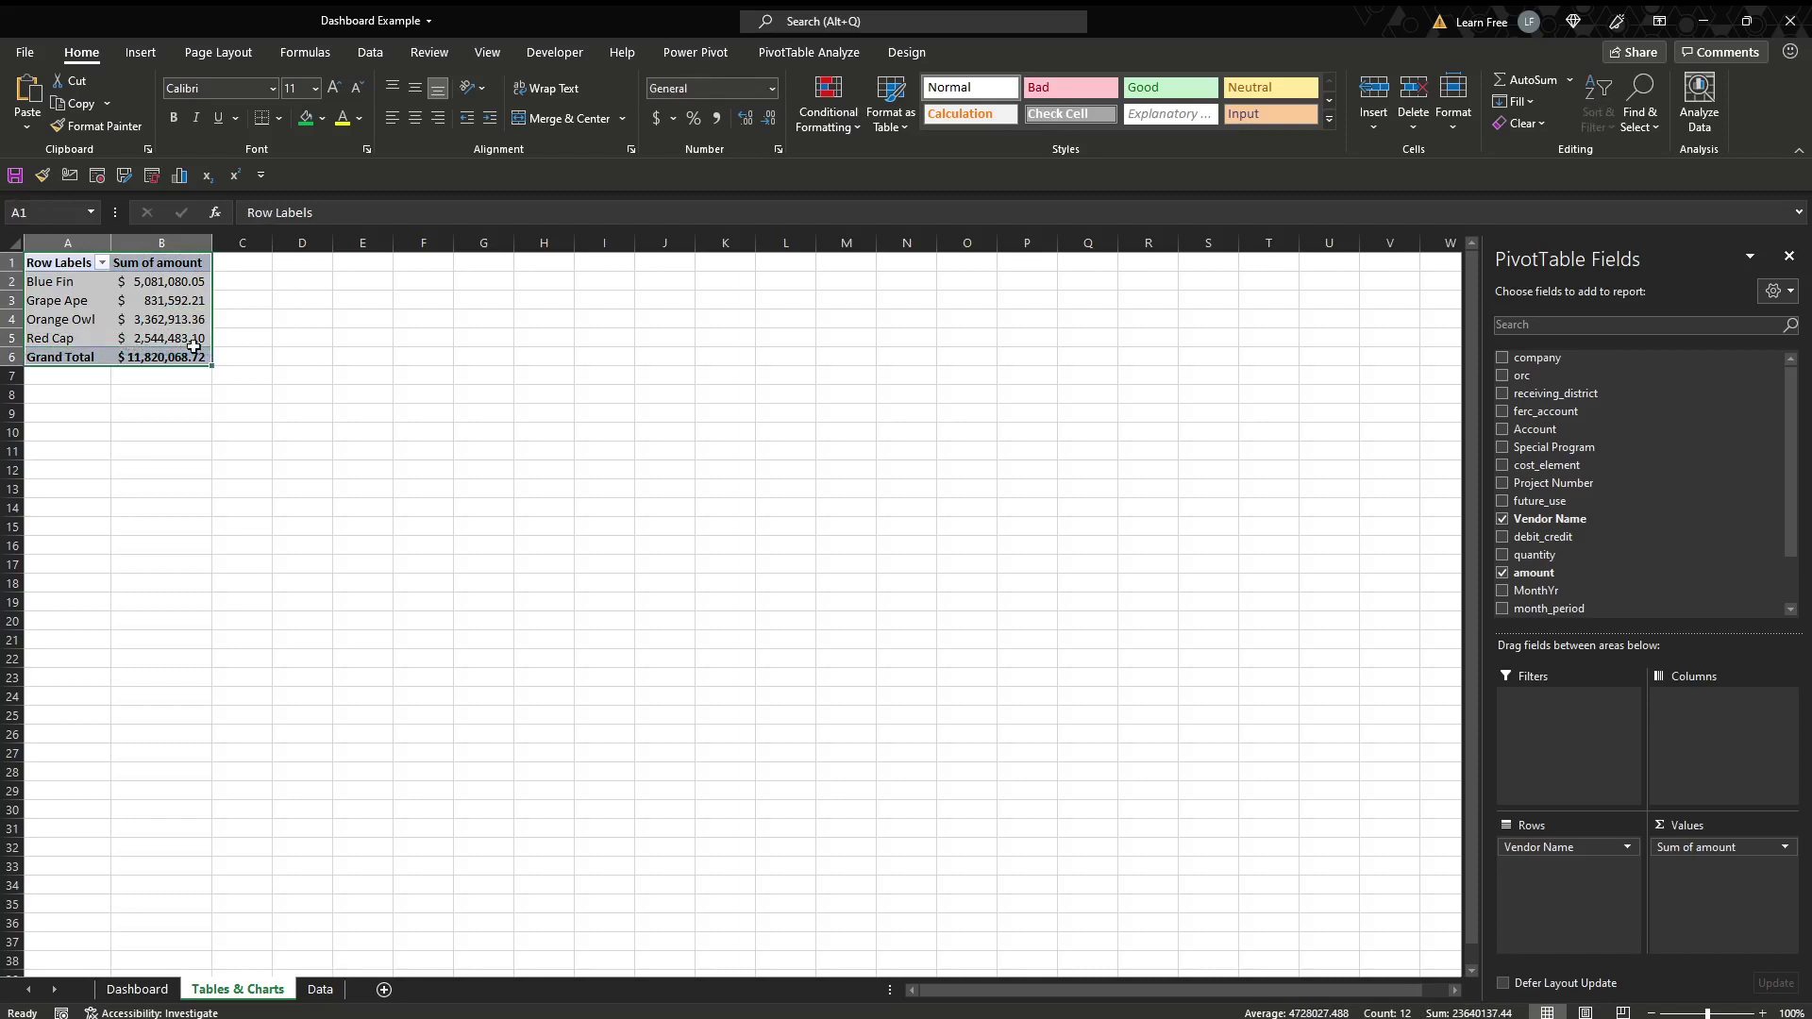
key("ctrl+c")
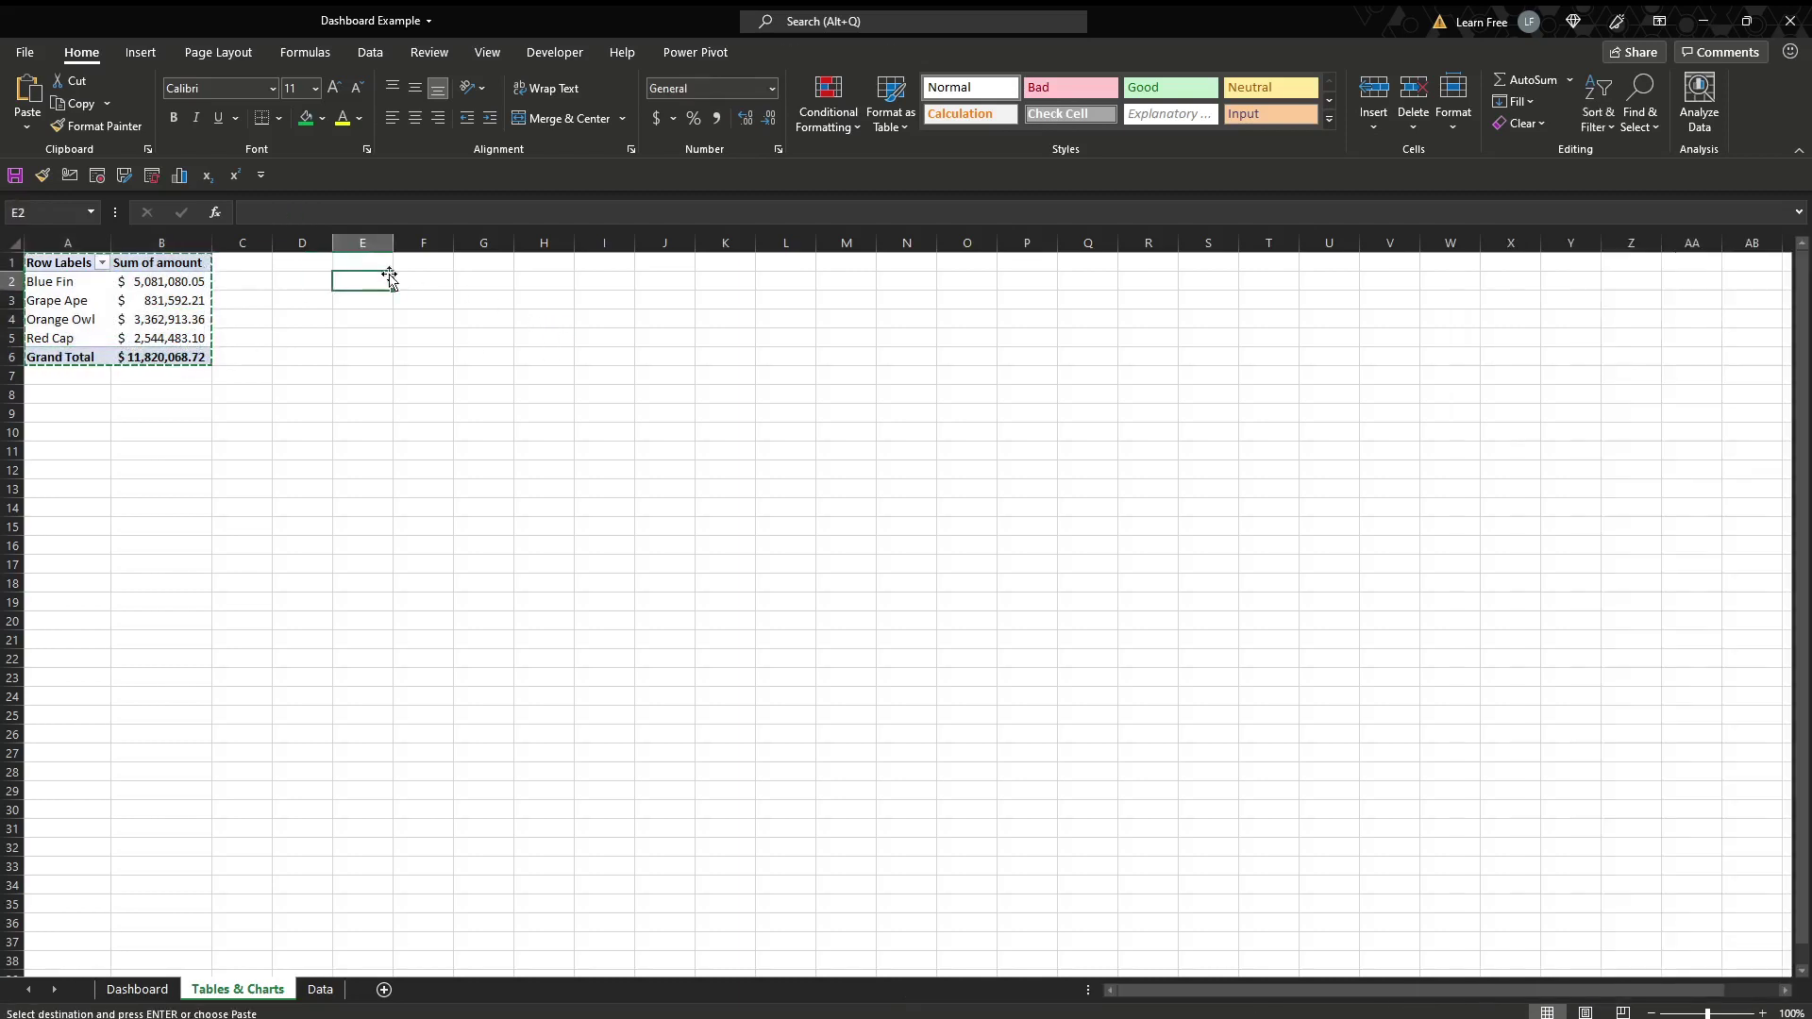
key("ctrl+v")
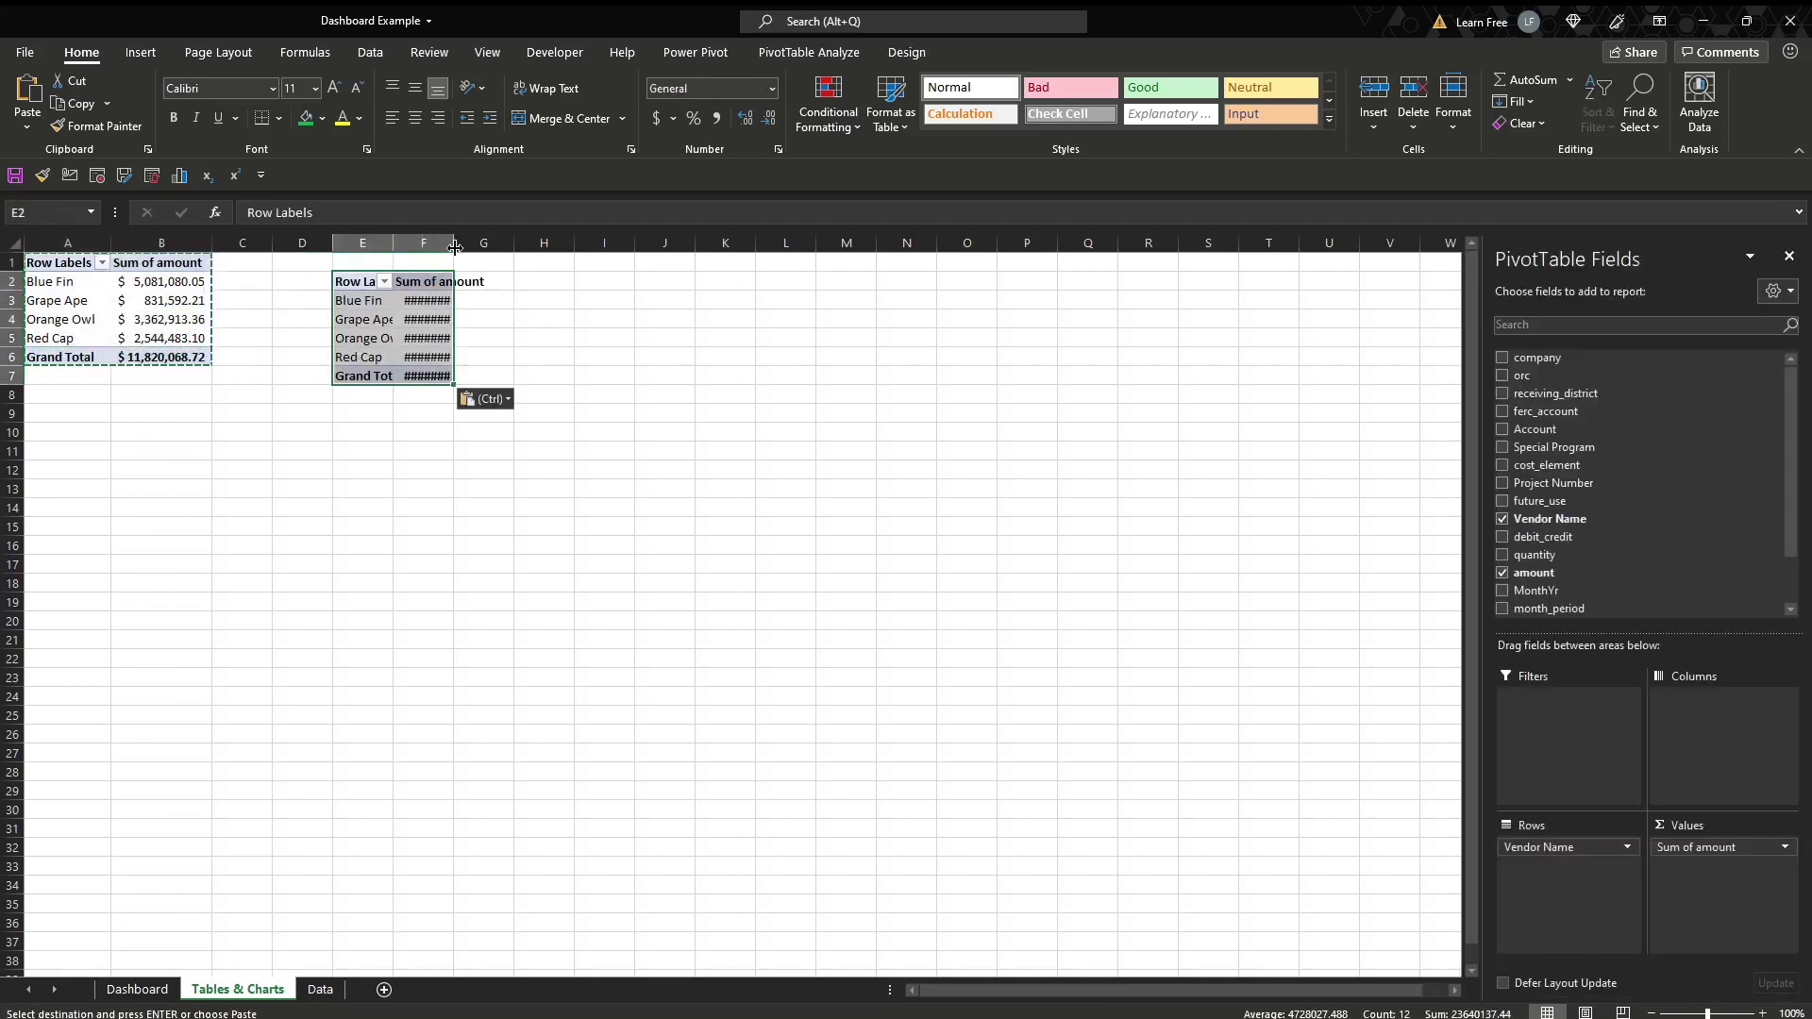
double_click(455, 247)
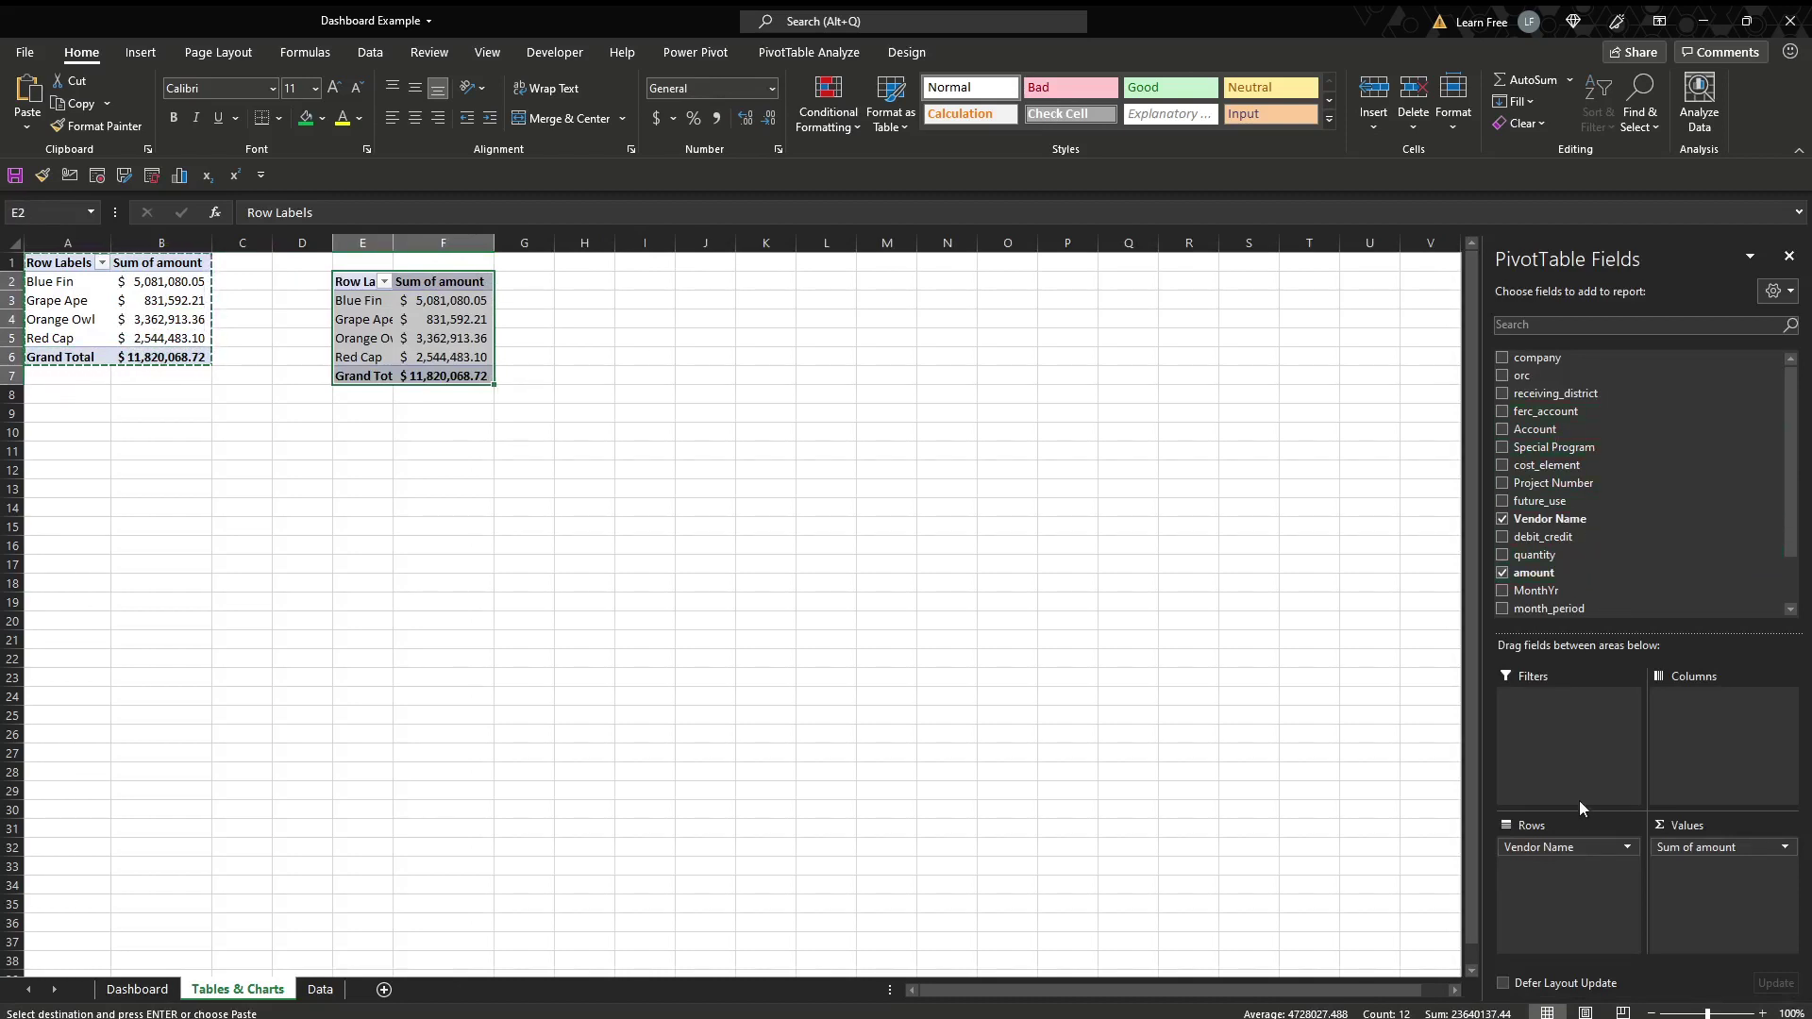
- Replace Vendor Name with Project Number in the copied pivot's rows
left_click_drag(1580, 843, 1598, 594)
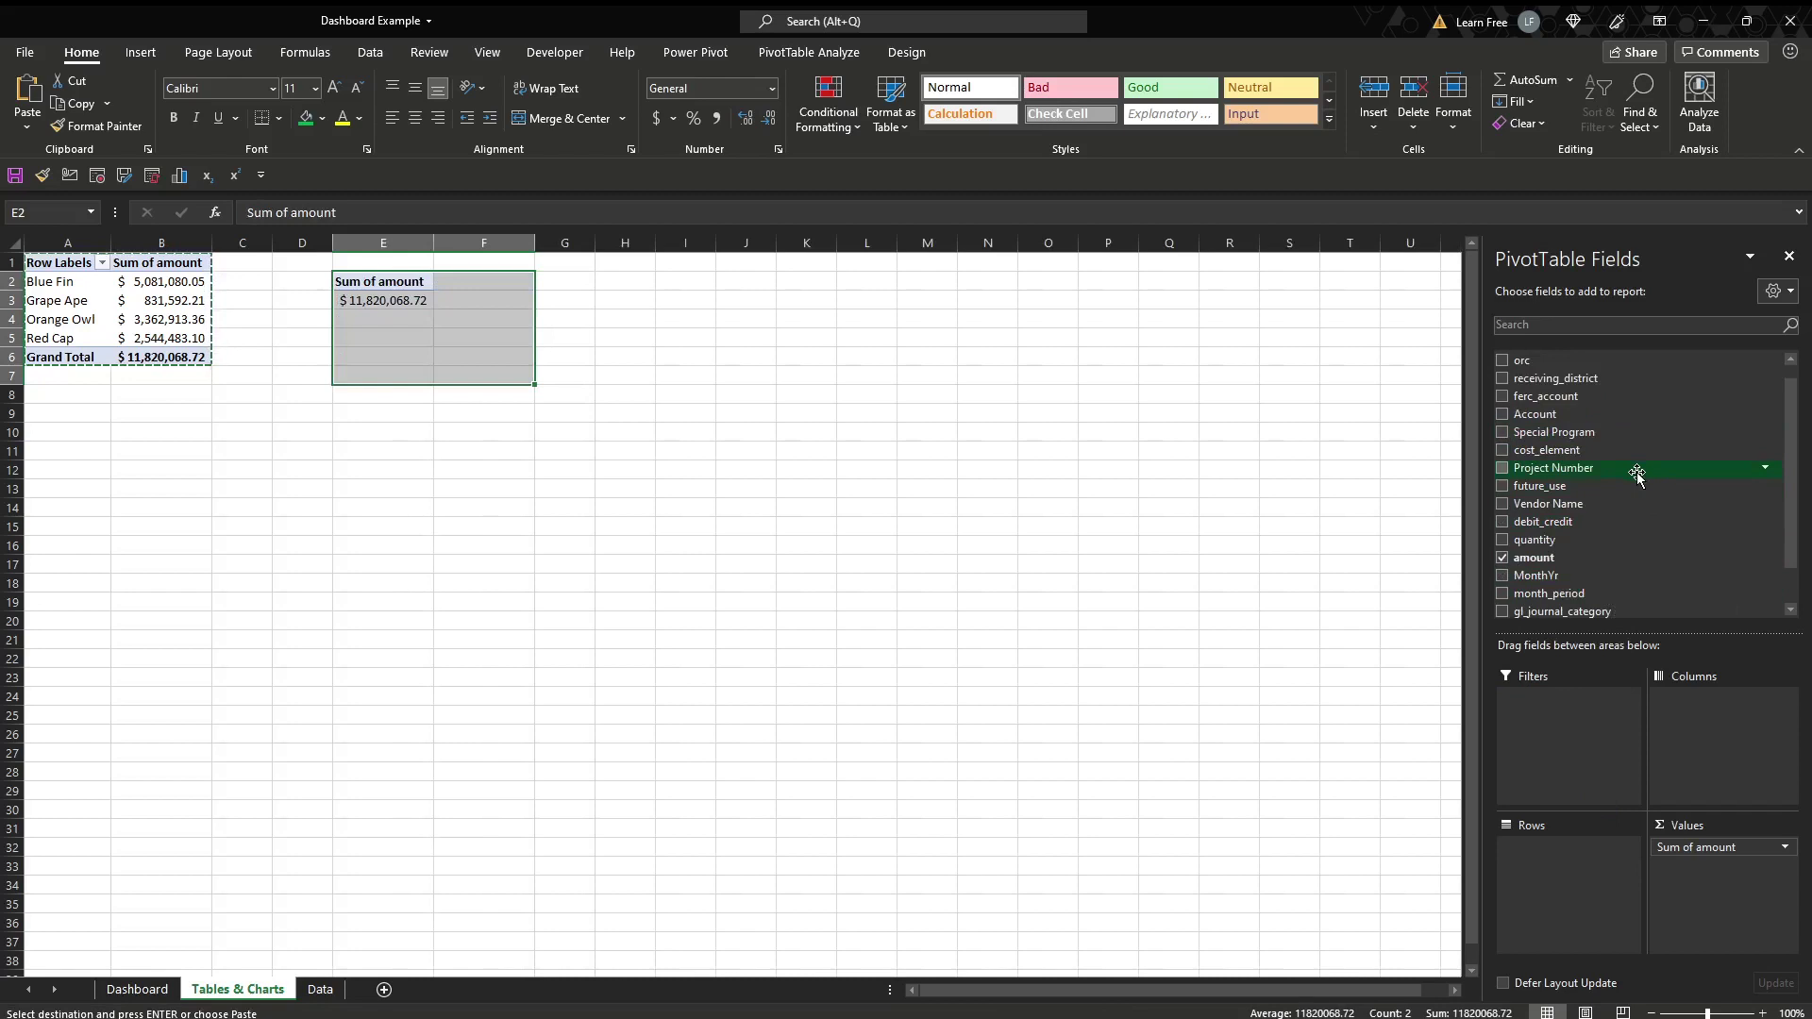
left_click_drag(1634, 473, 1552, 895)
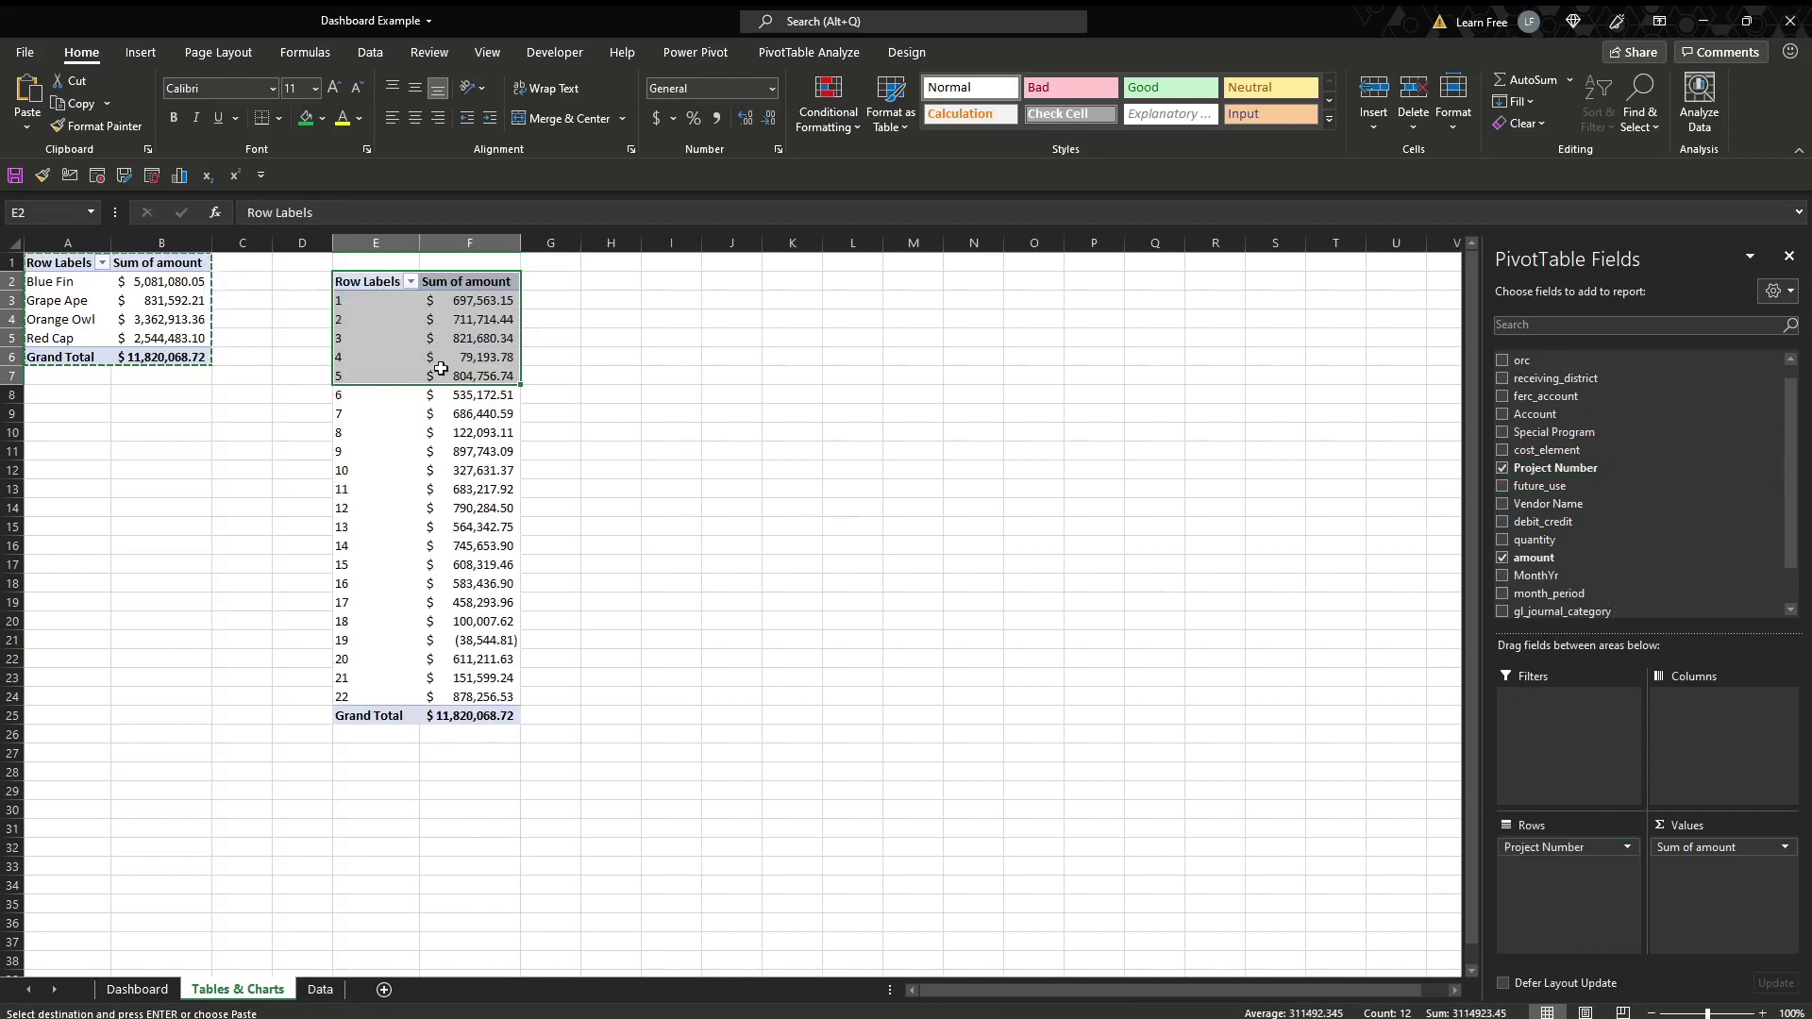
left_click(390, 323)
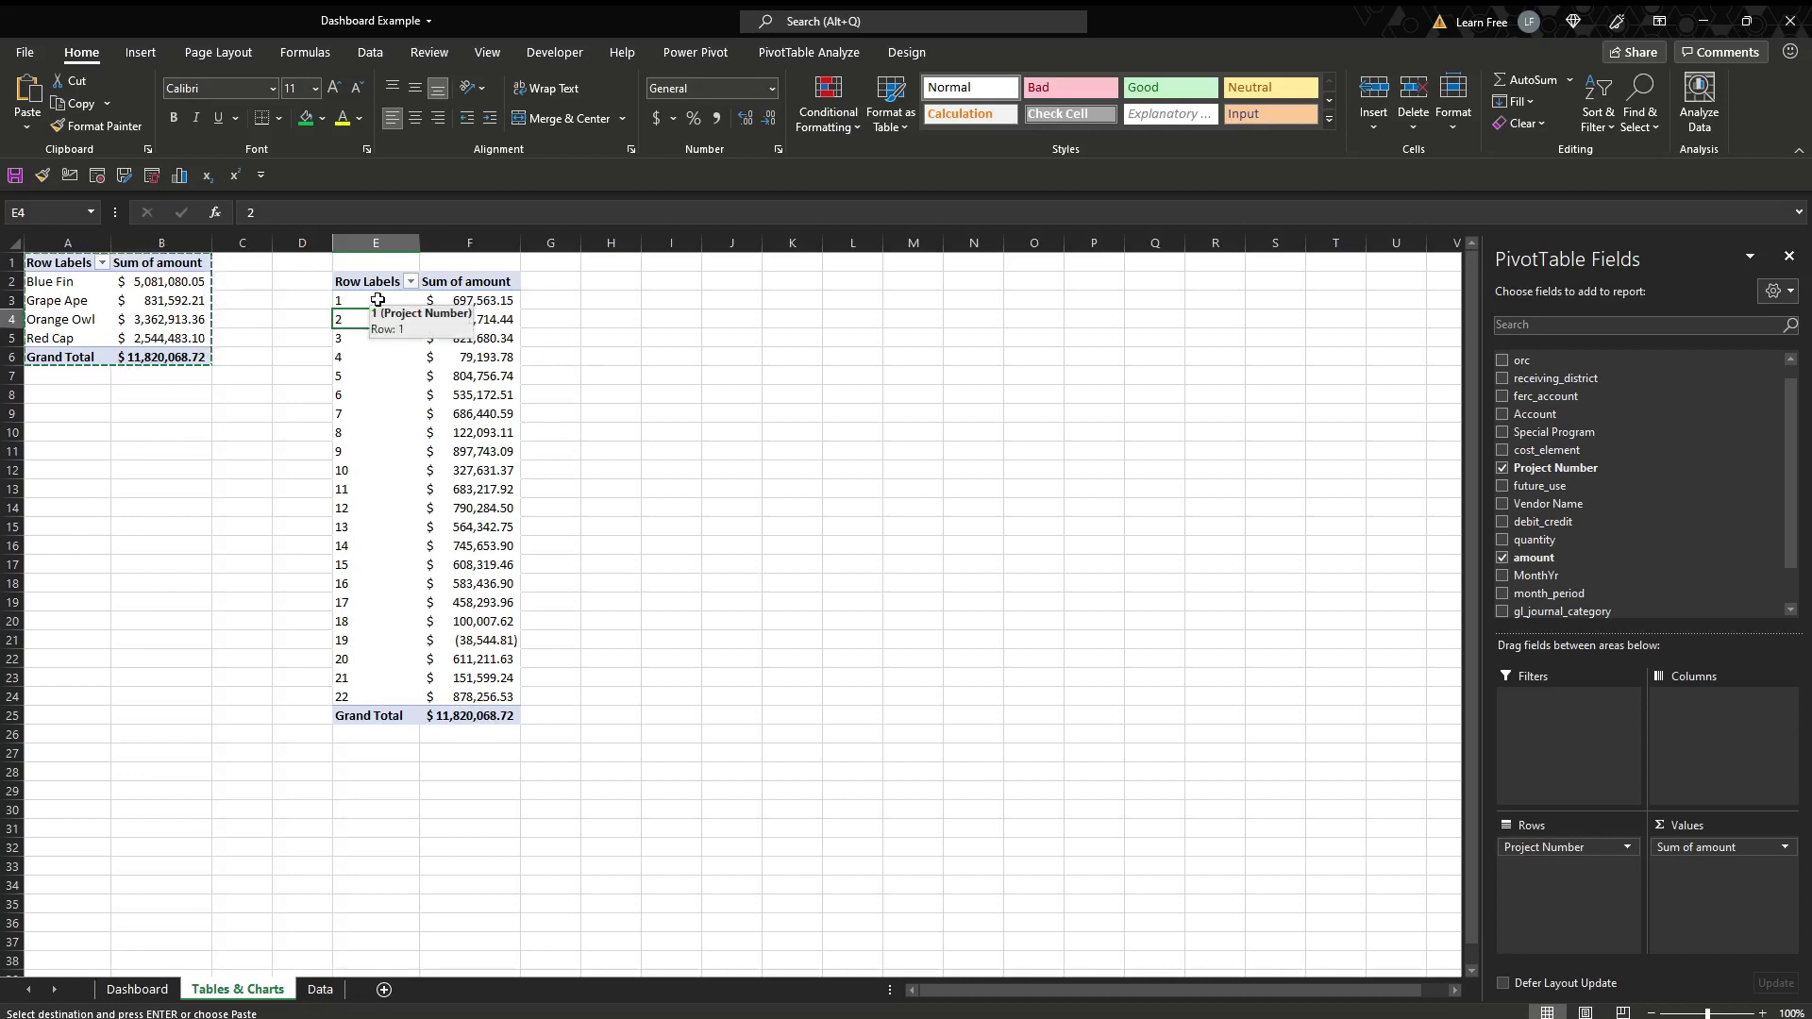
- Insert a clustered bar PivotChart of amount by Project Number beside the project pivot
left_click(140, 52)
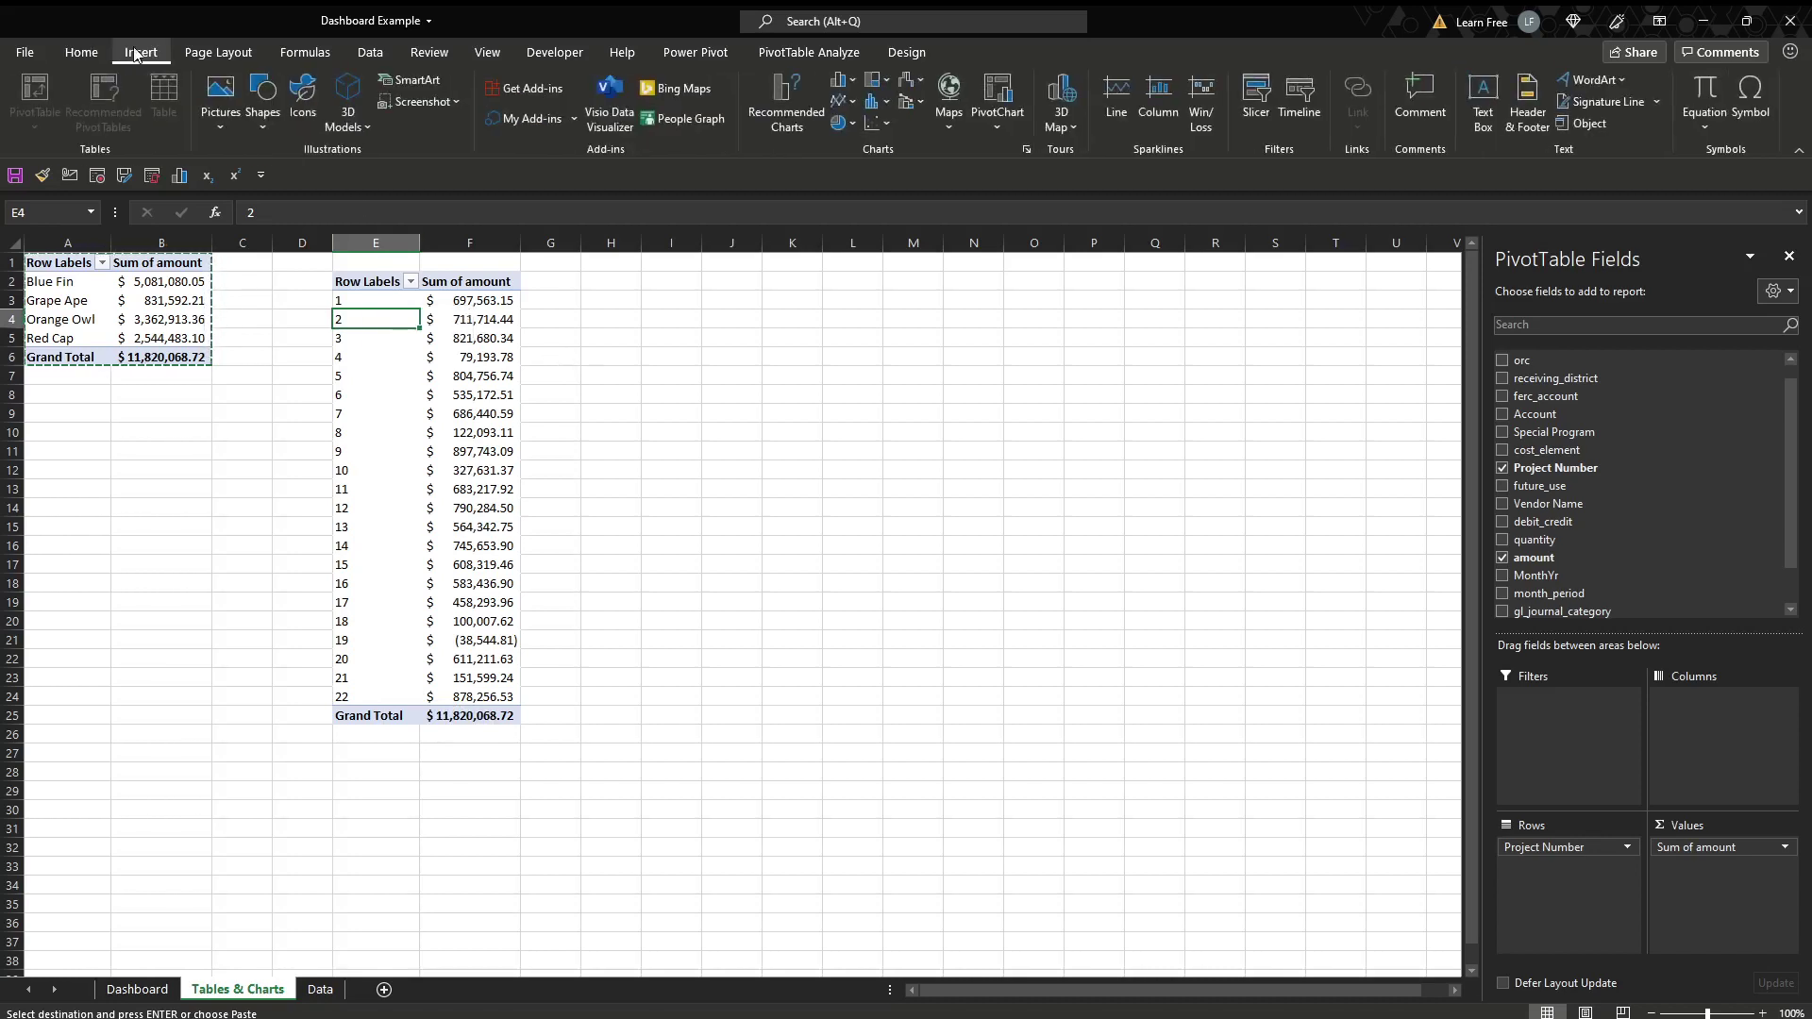
left_click(793, 123)
mouse_move(860, 424)
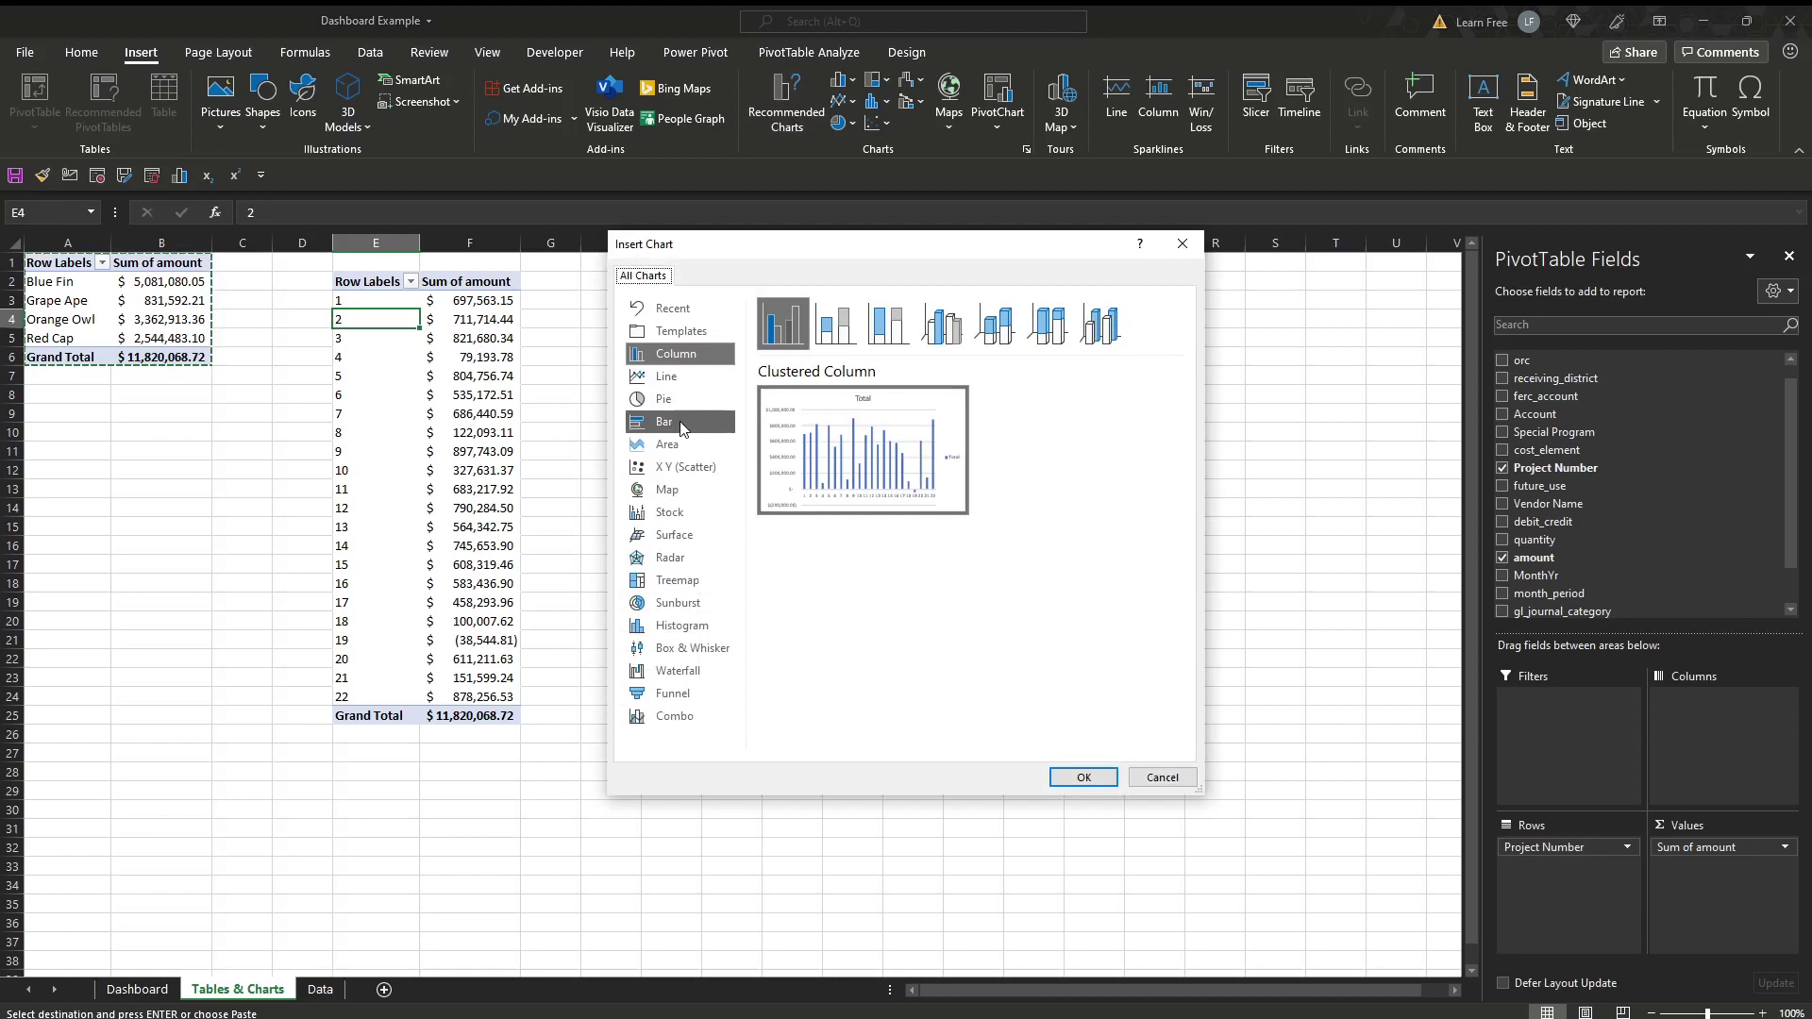
left_click(681, 424)
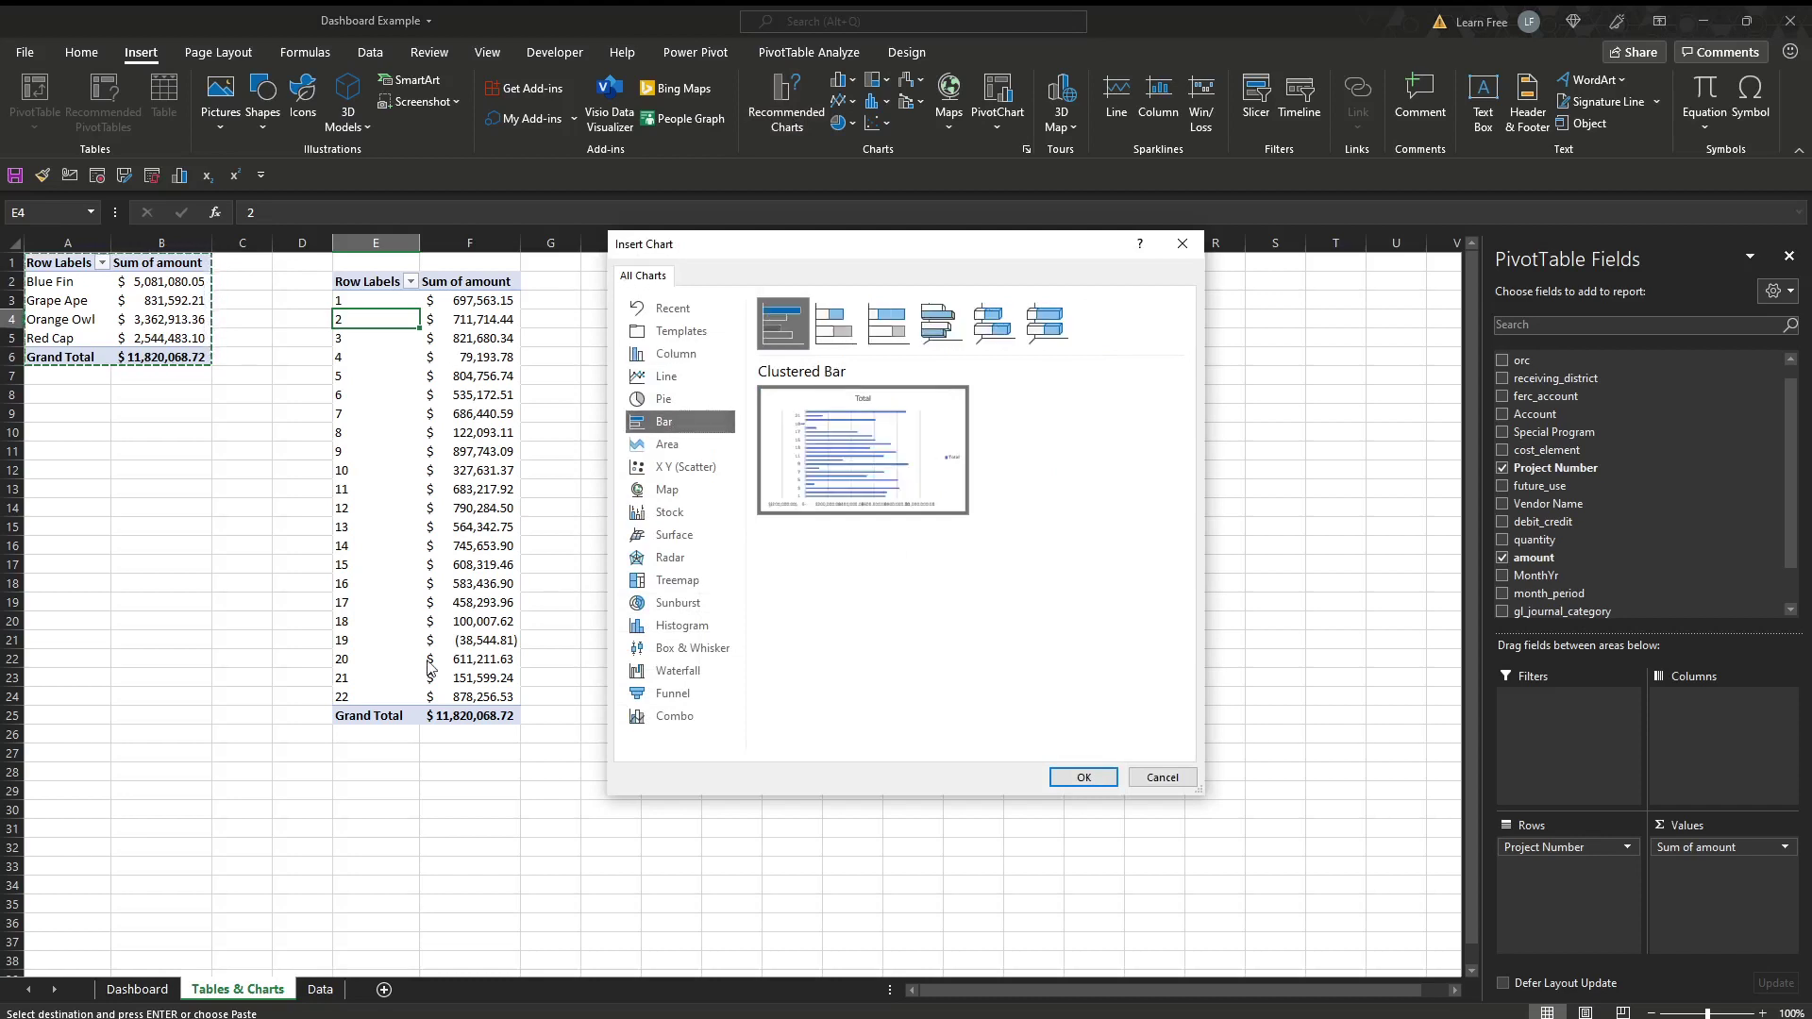
mouse_move(849, 460)
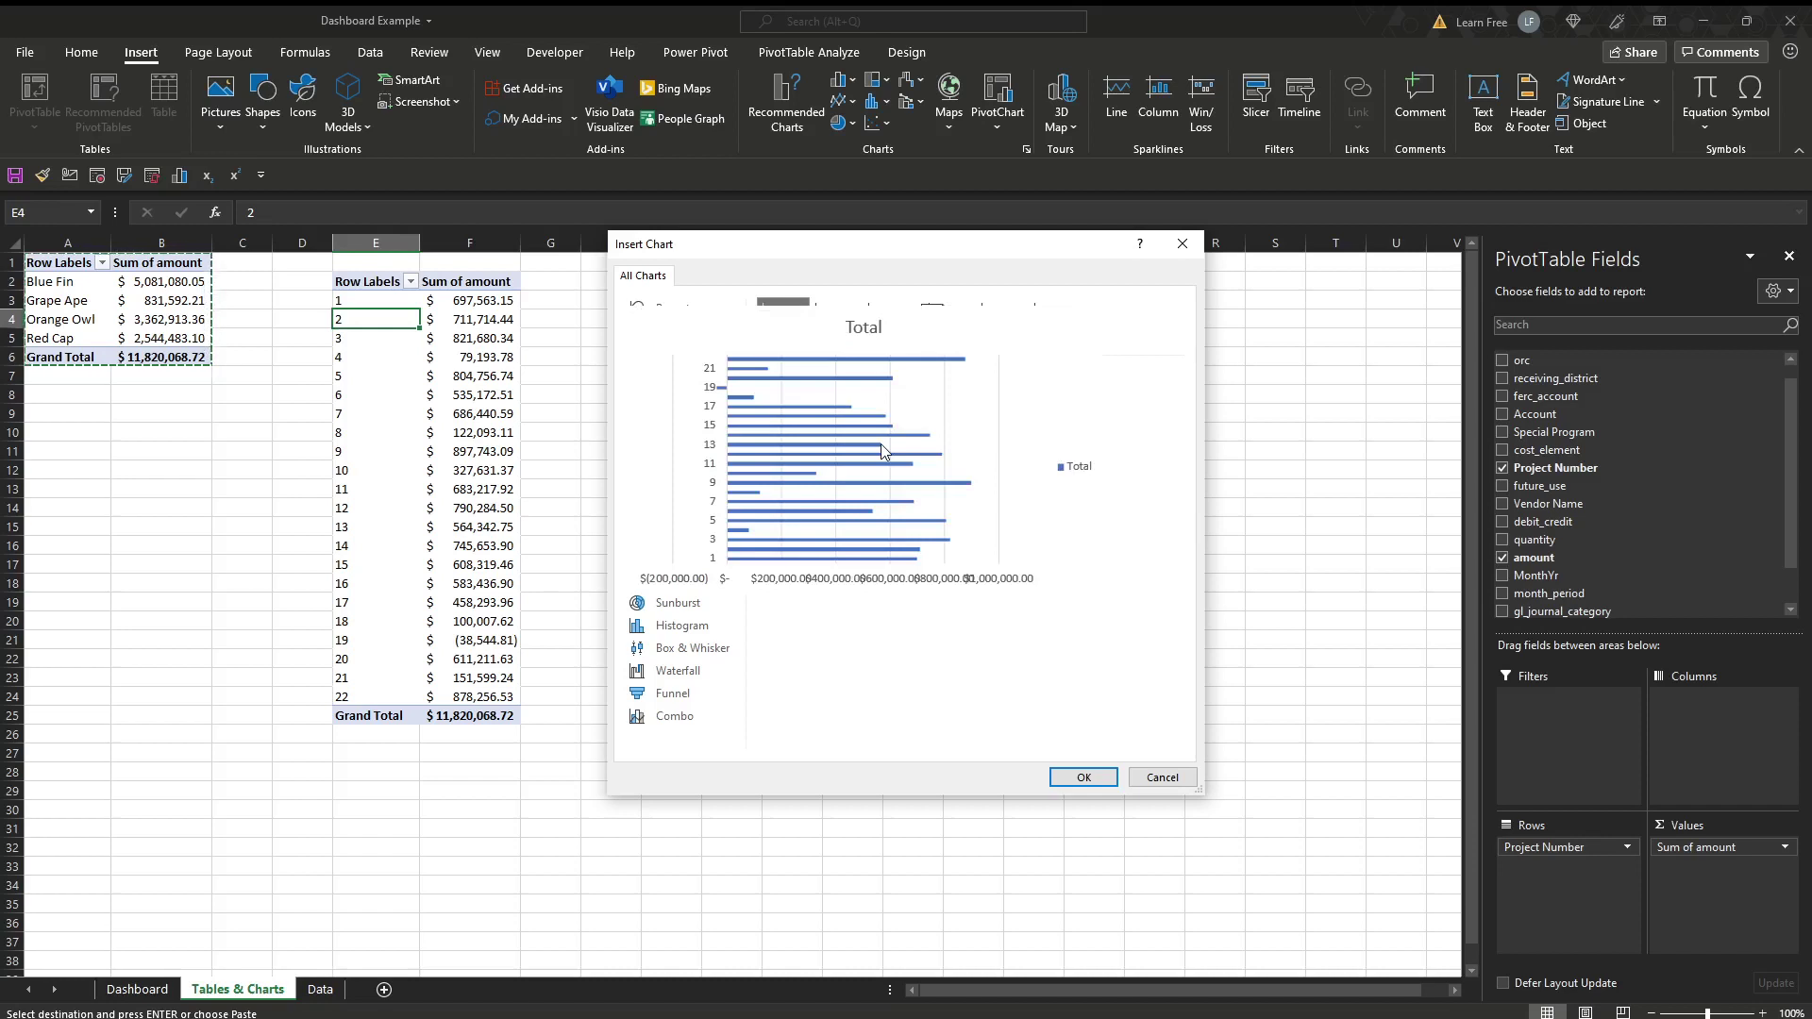
left_click(1075, 776)
left_click_drag(887, 517, 914, 376)
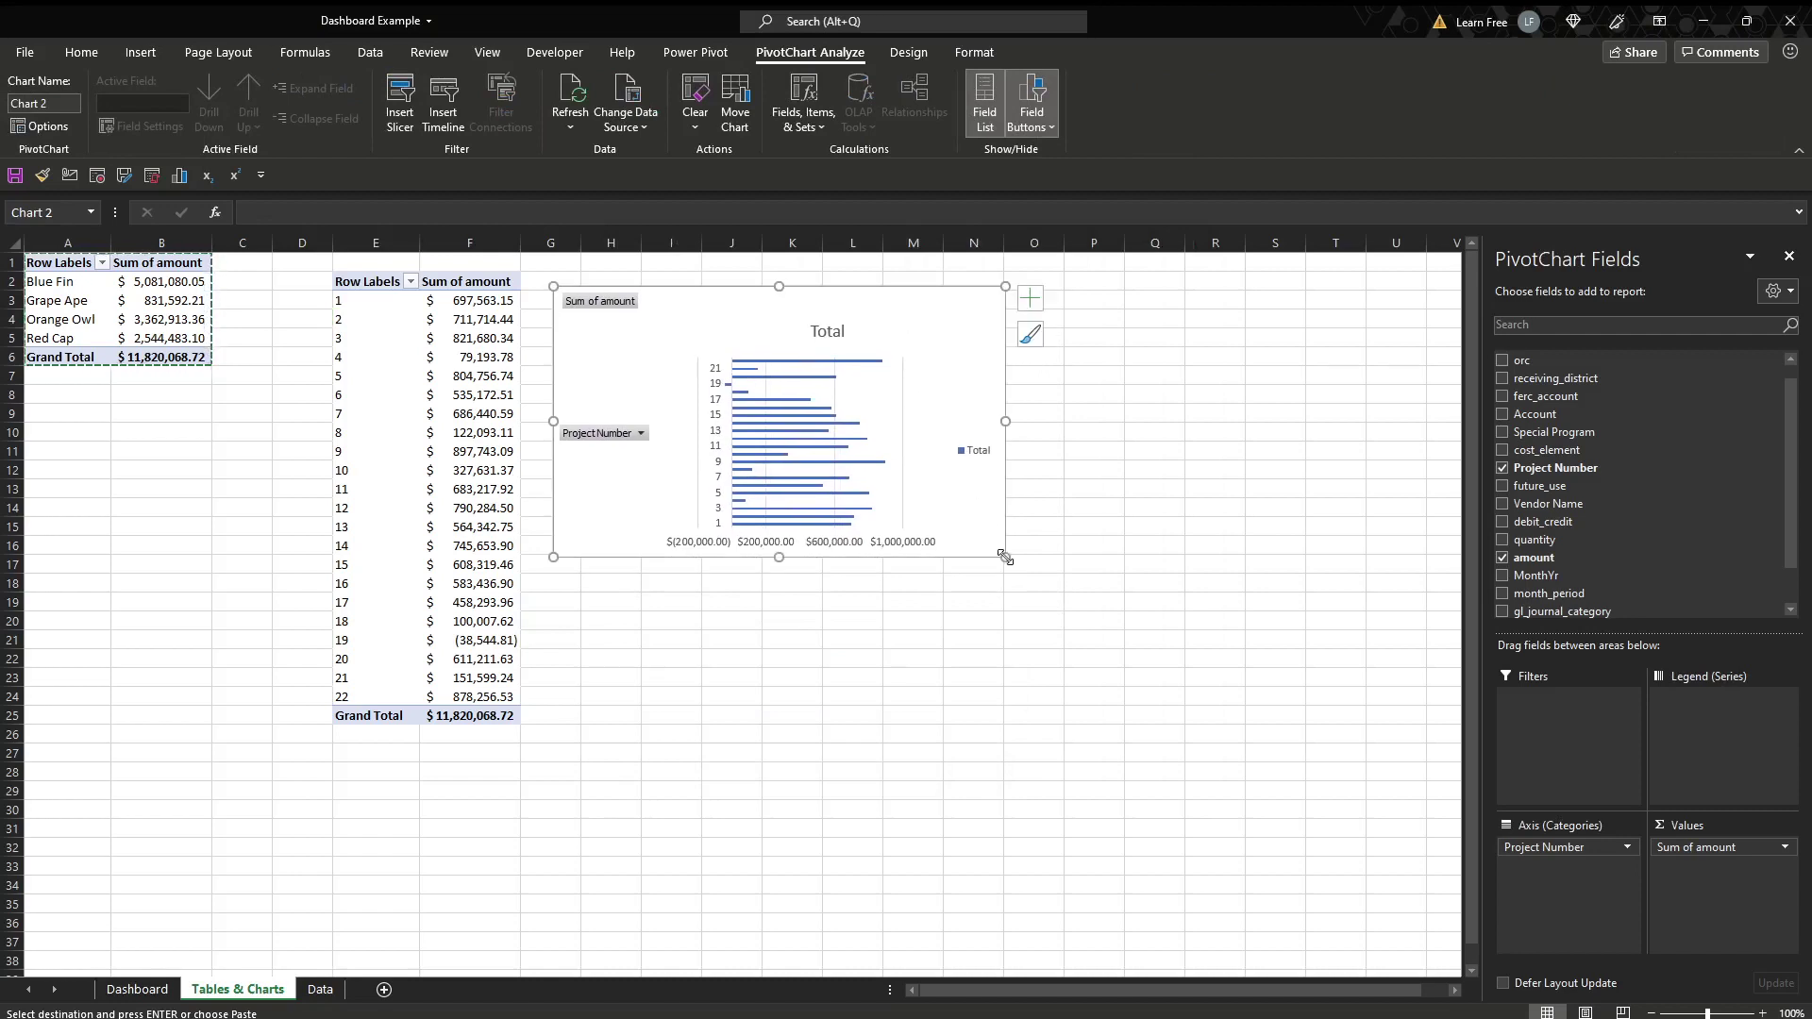
- Stretch the project bar chart down to about row 35, delete its legend and hide all field buttons
left_click_drag(1005, 557, 1006, 911)
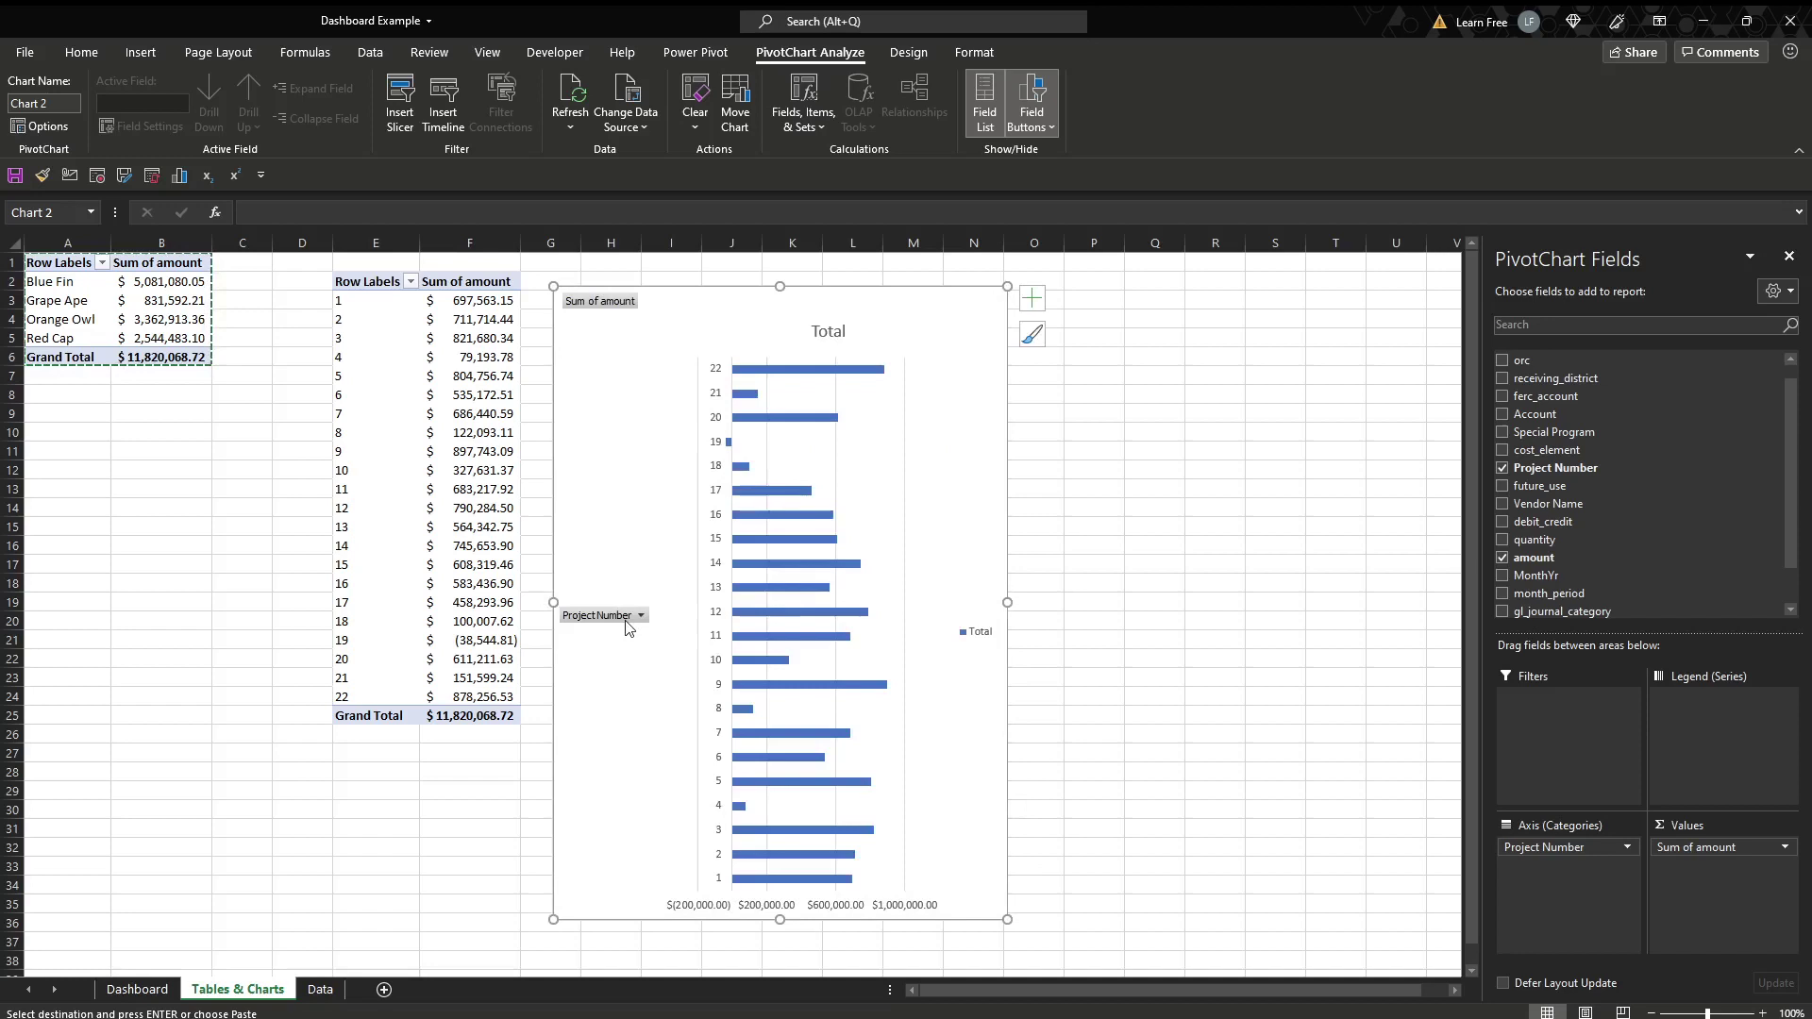
left_click(909, 52)
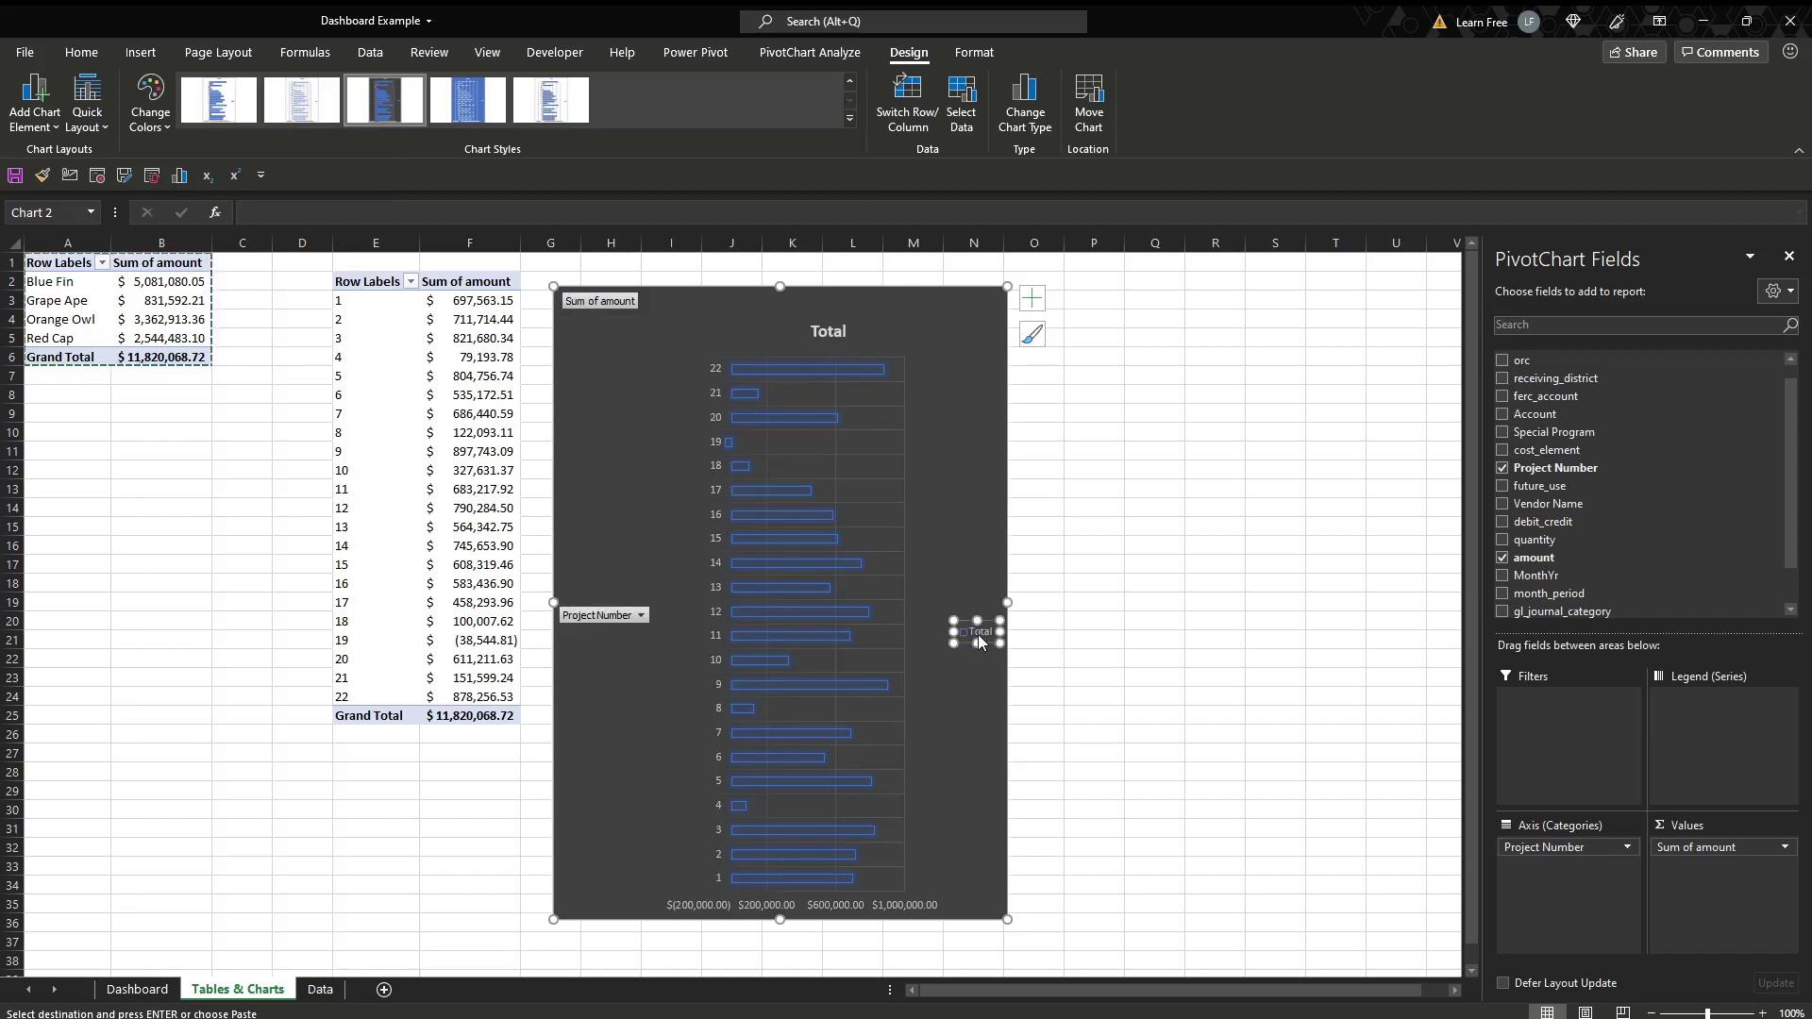
key("Delete")
right_click(620, 621)
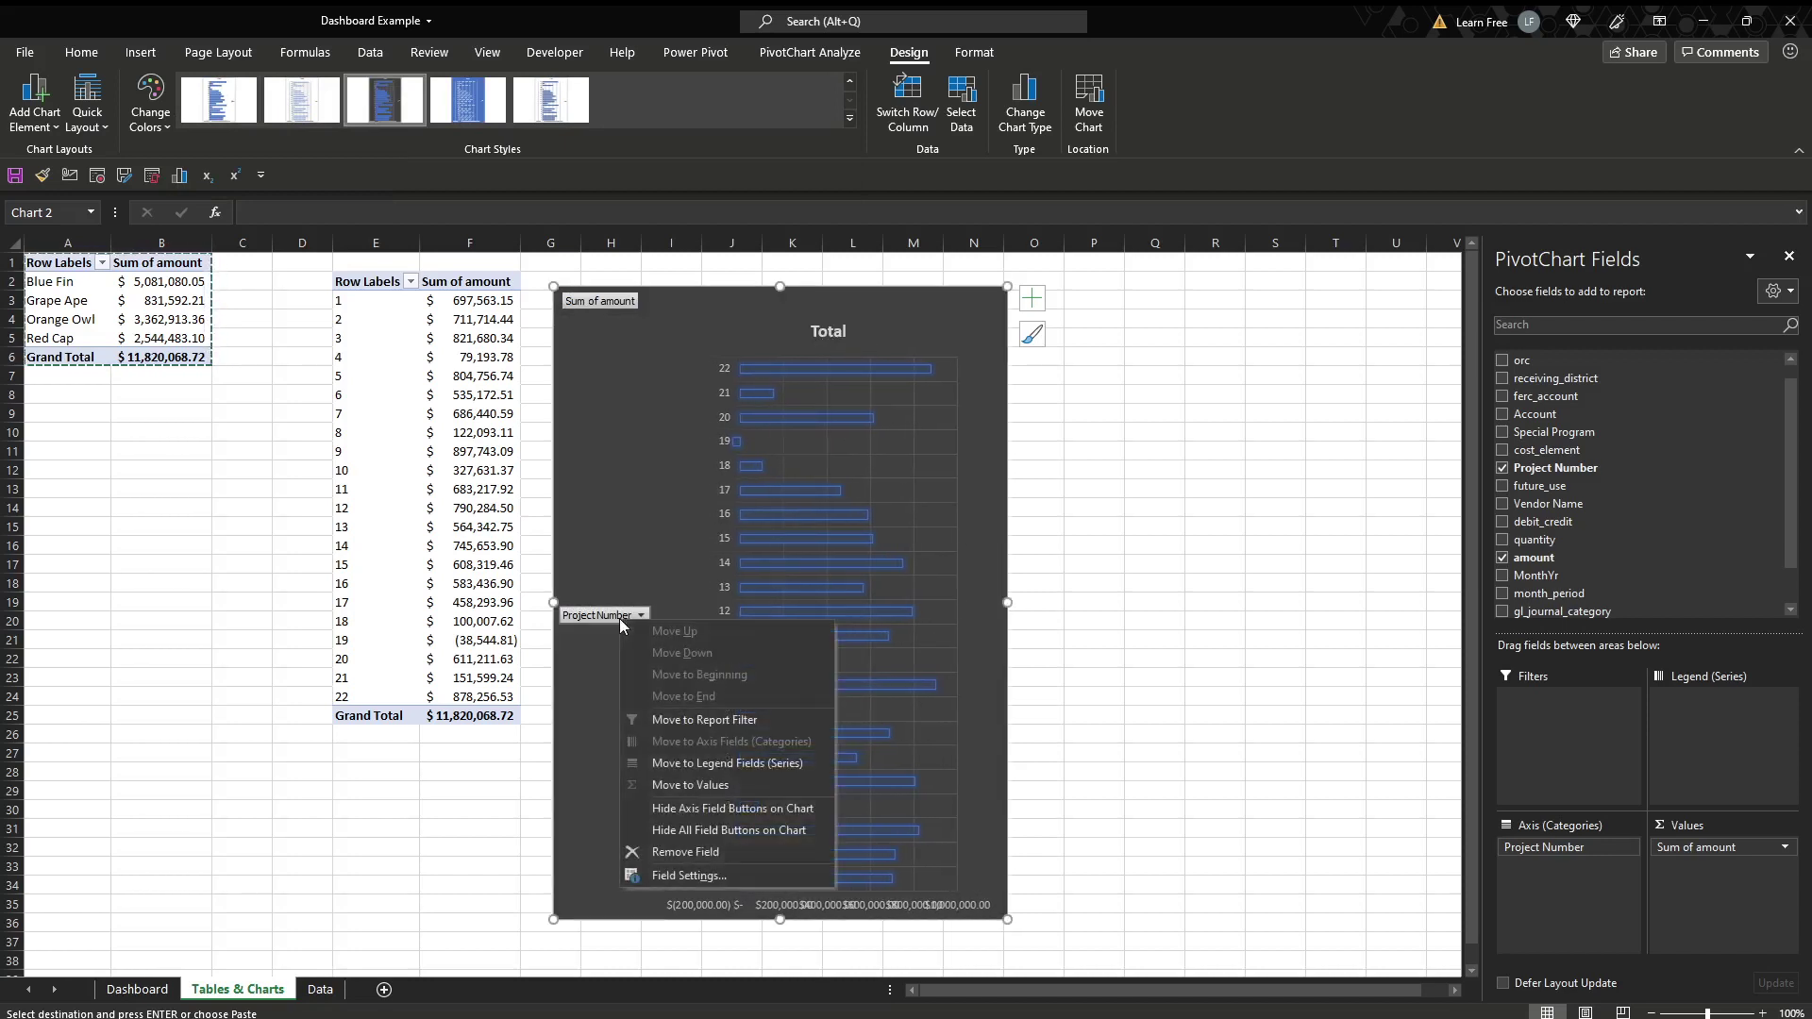
left_click(742, 831)
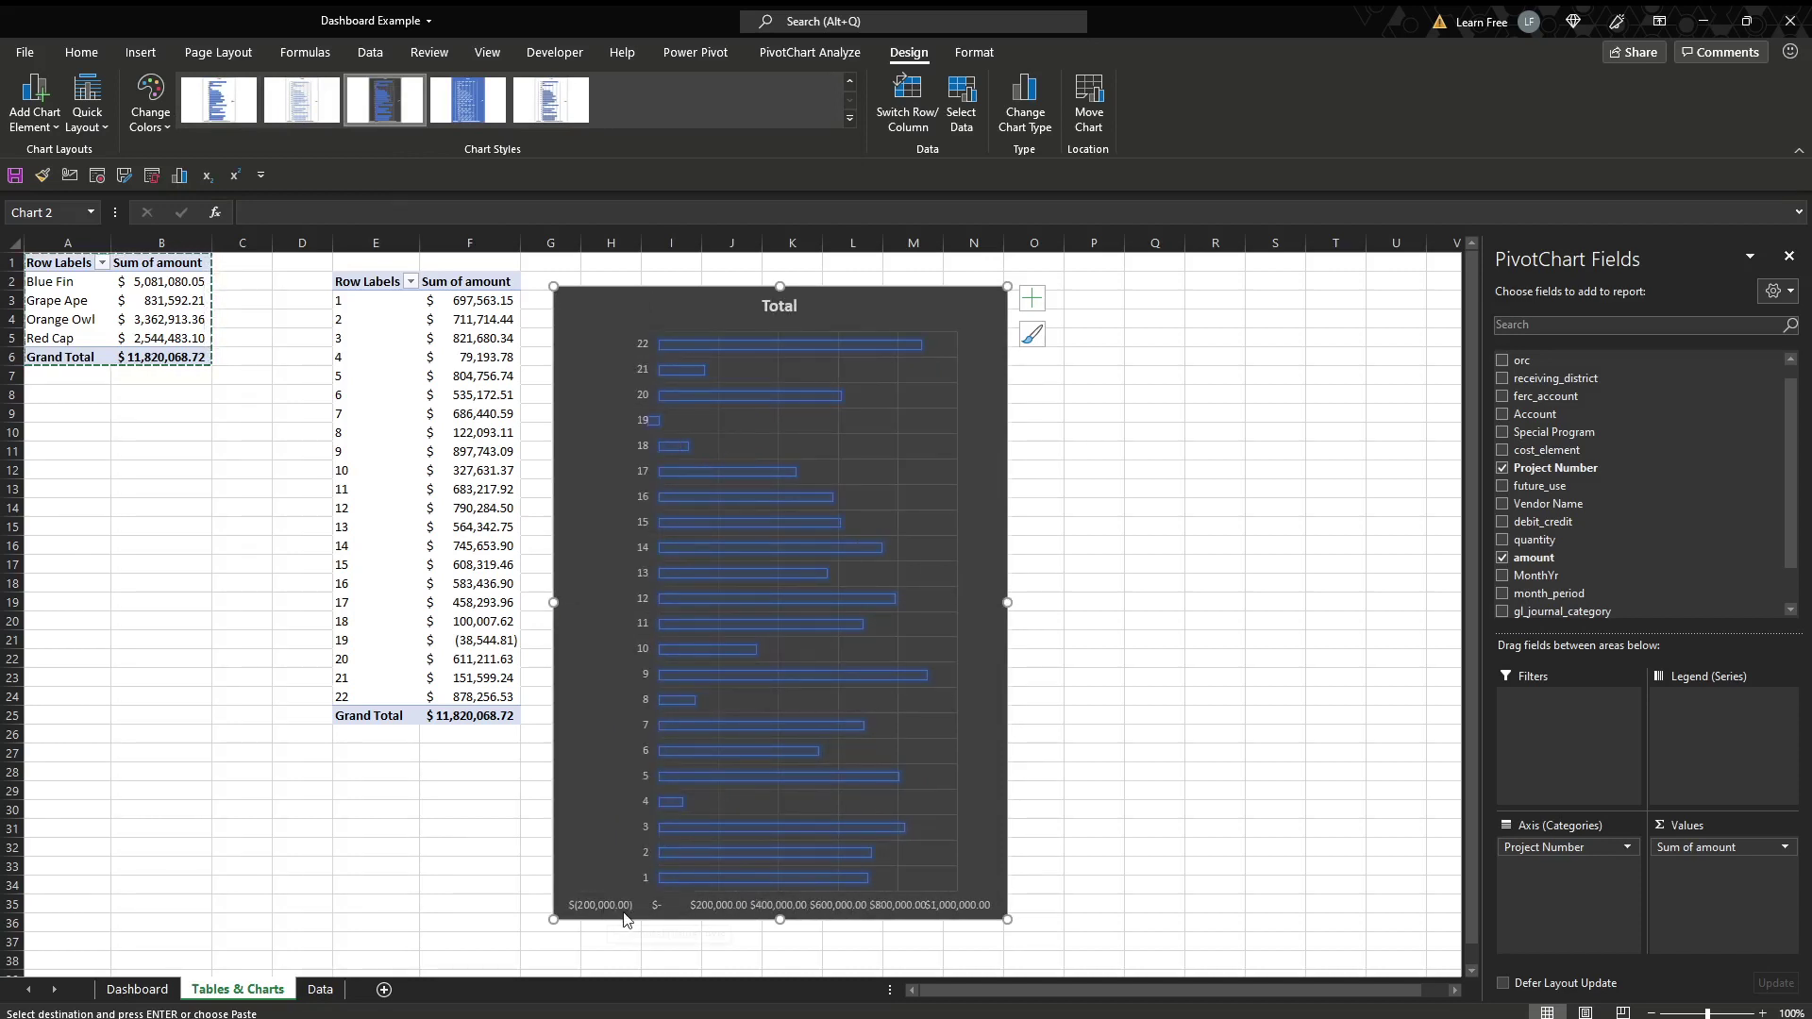
- Add data labels to the bars, remove the horizontal value axis, and retitle the chart 'Total by Project'
right_click(741, 648)
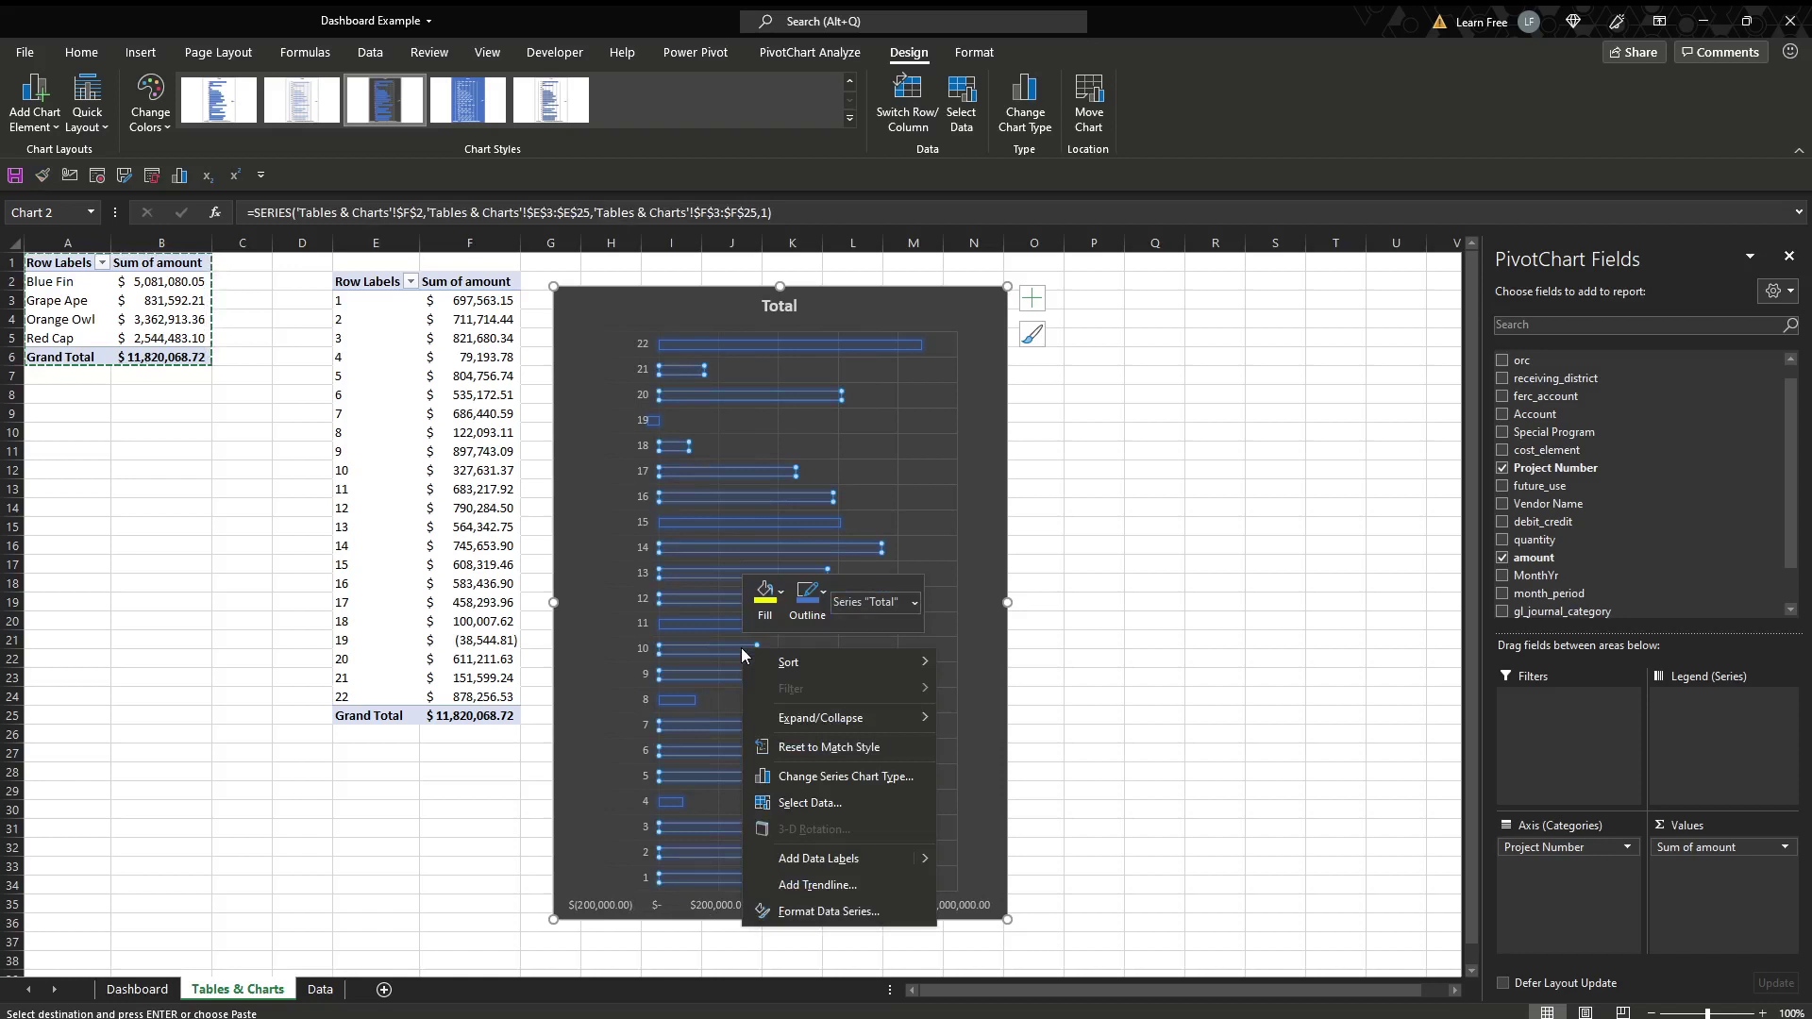
left_click(855, 852)
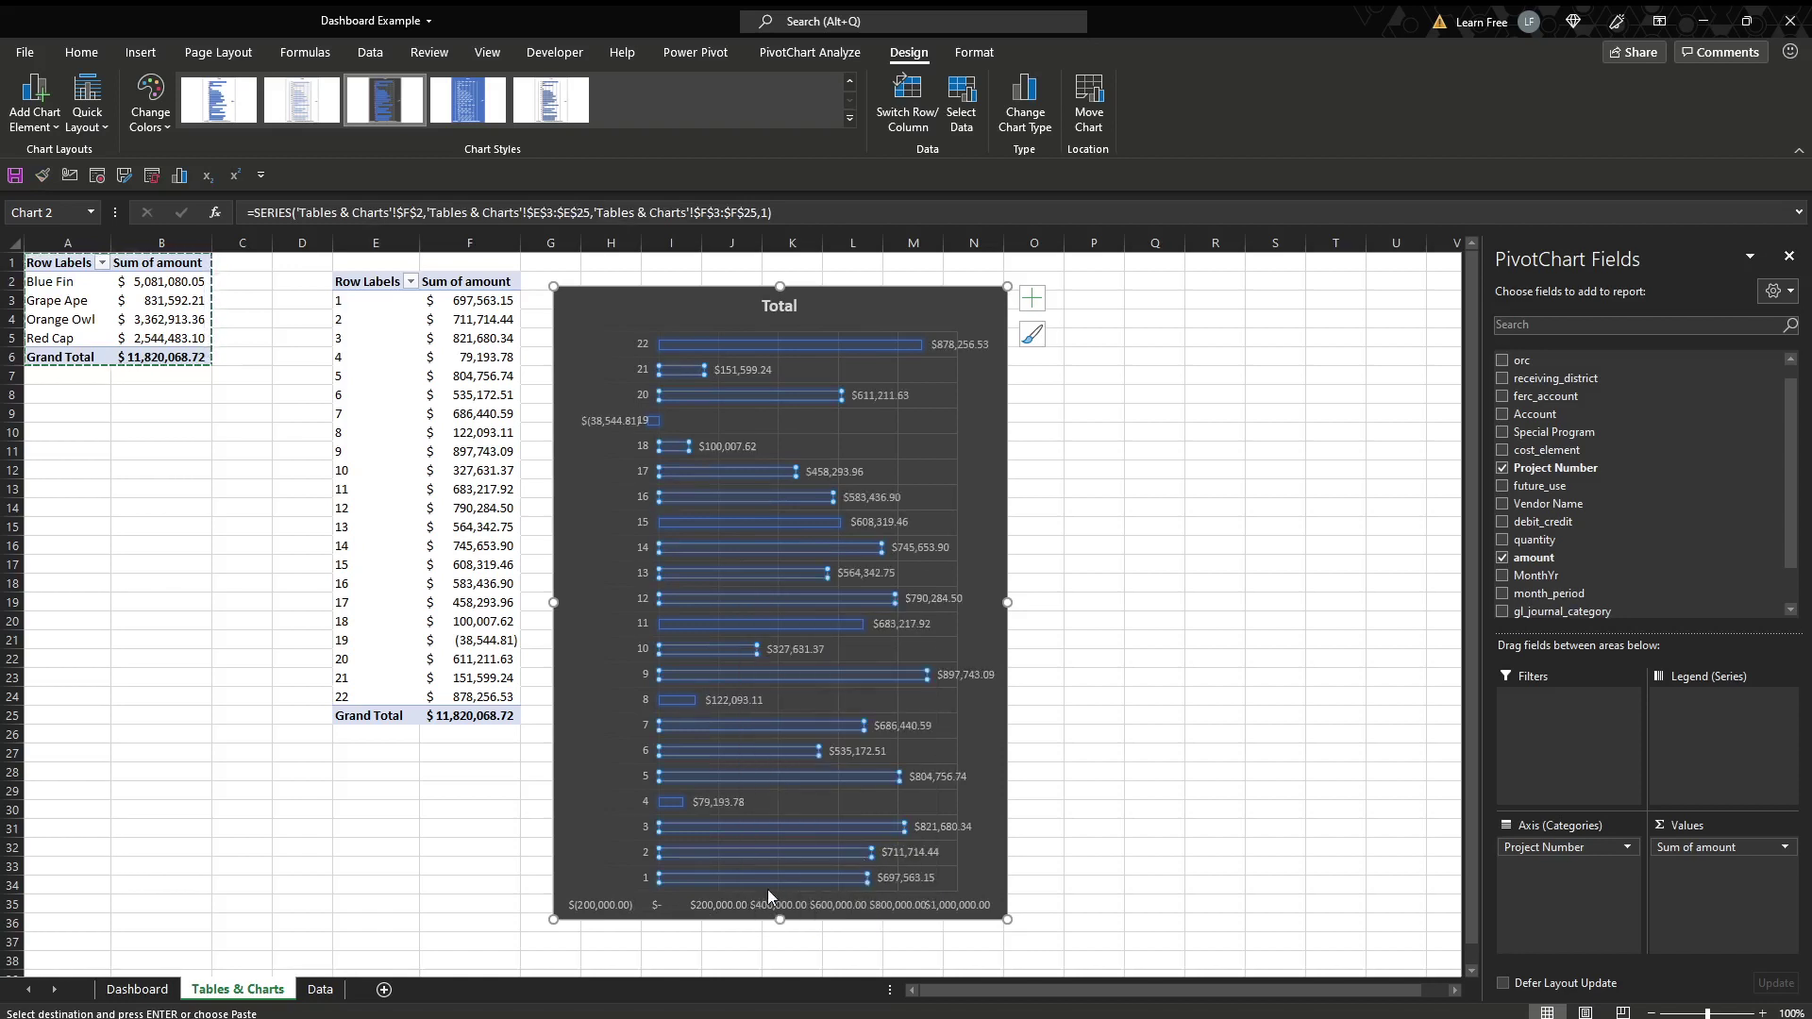
left_click(746, 914)
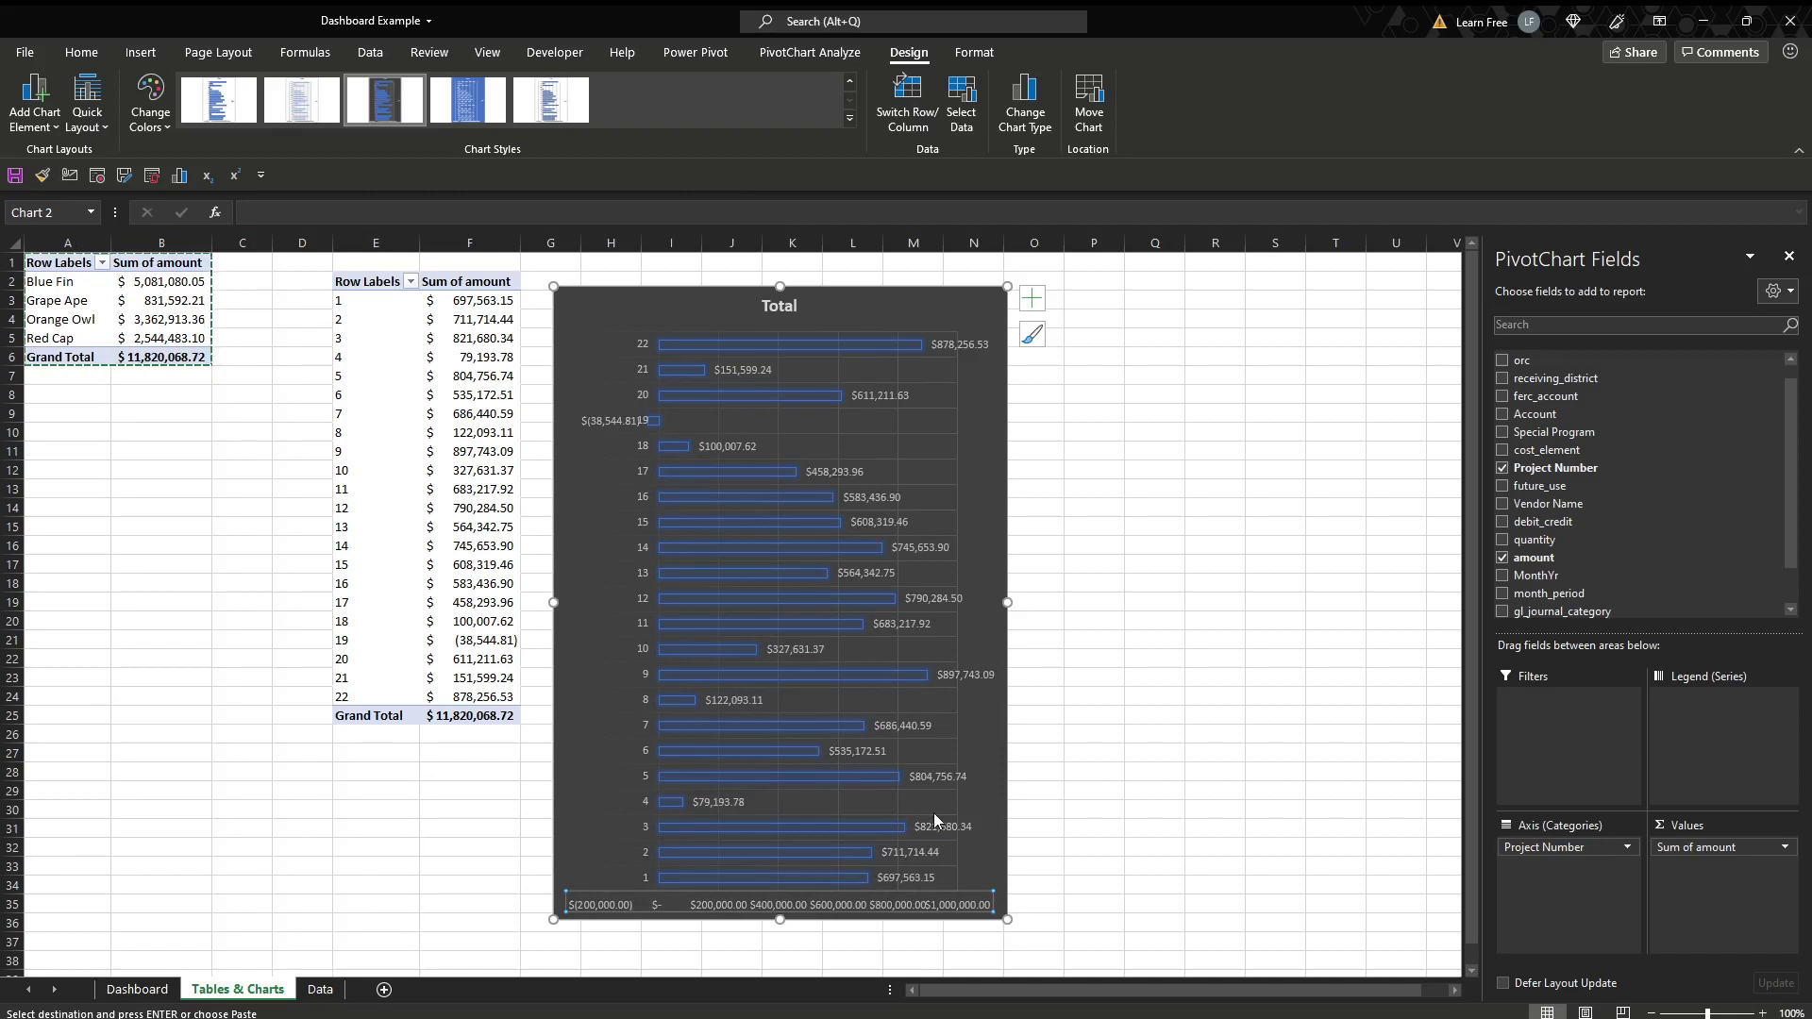
key("Delete")
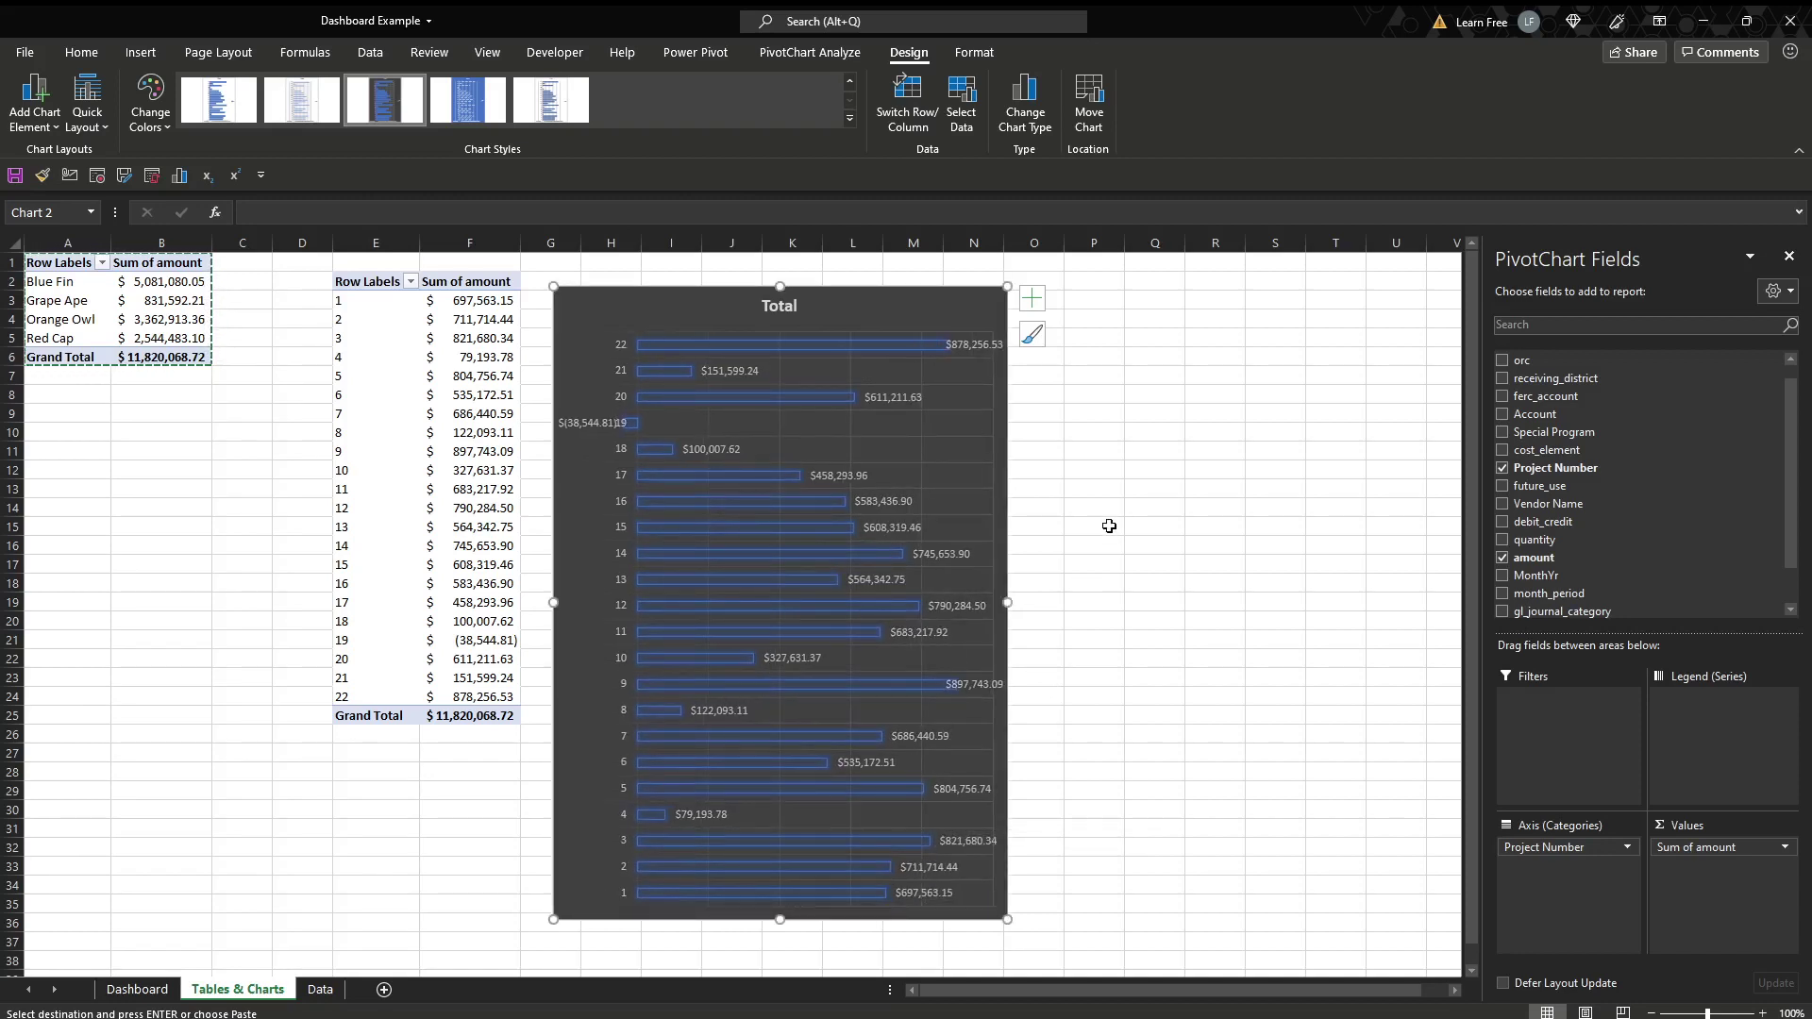
left_click(791, 307)
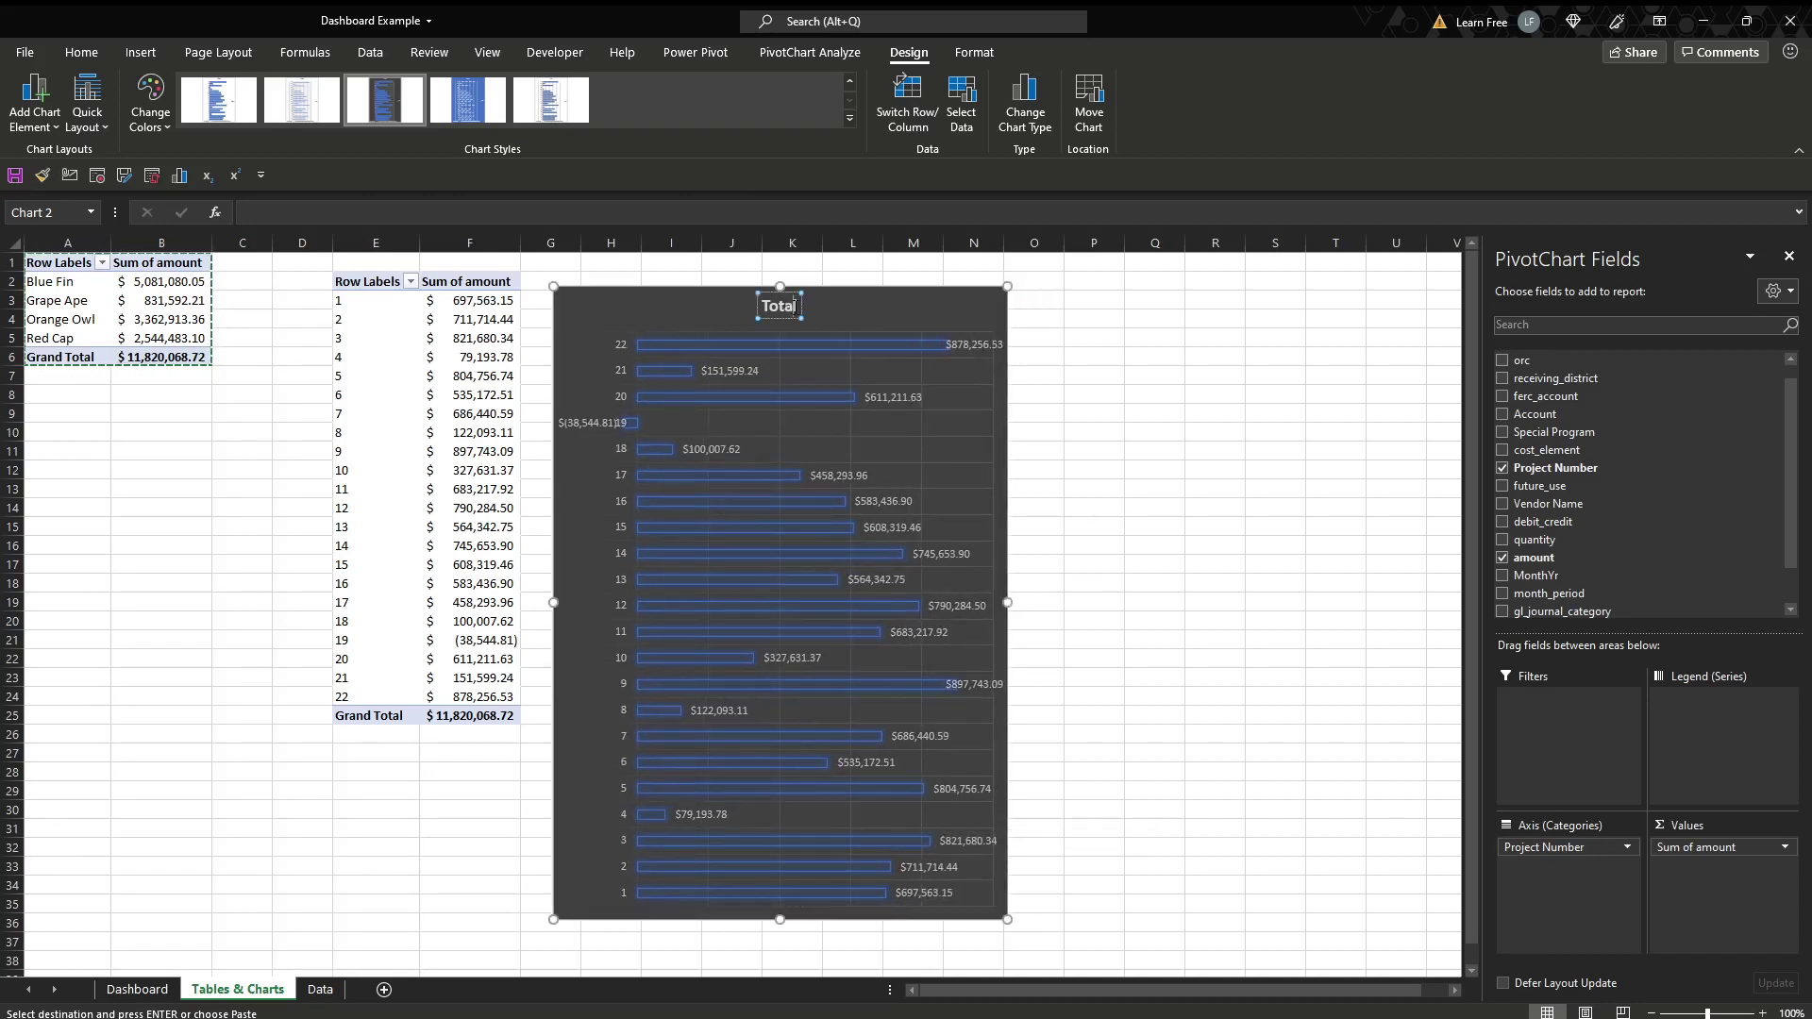
type("by Project")
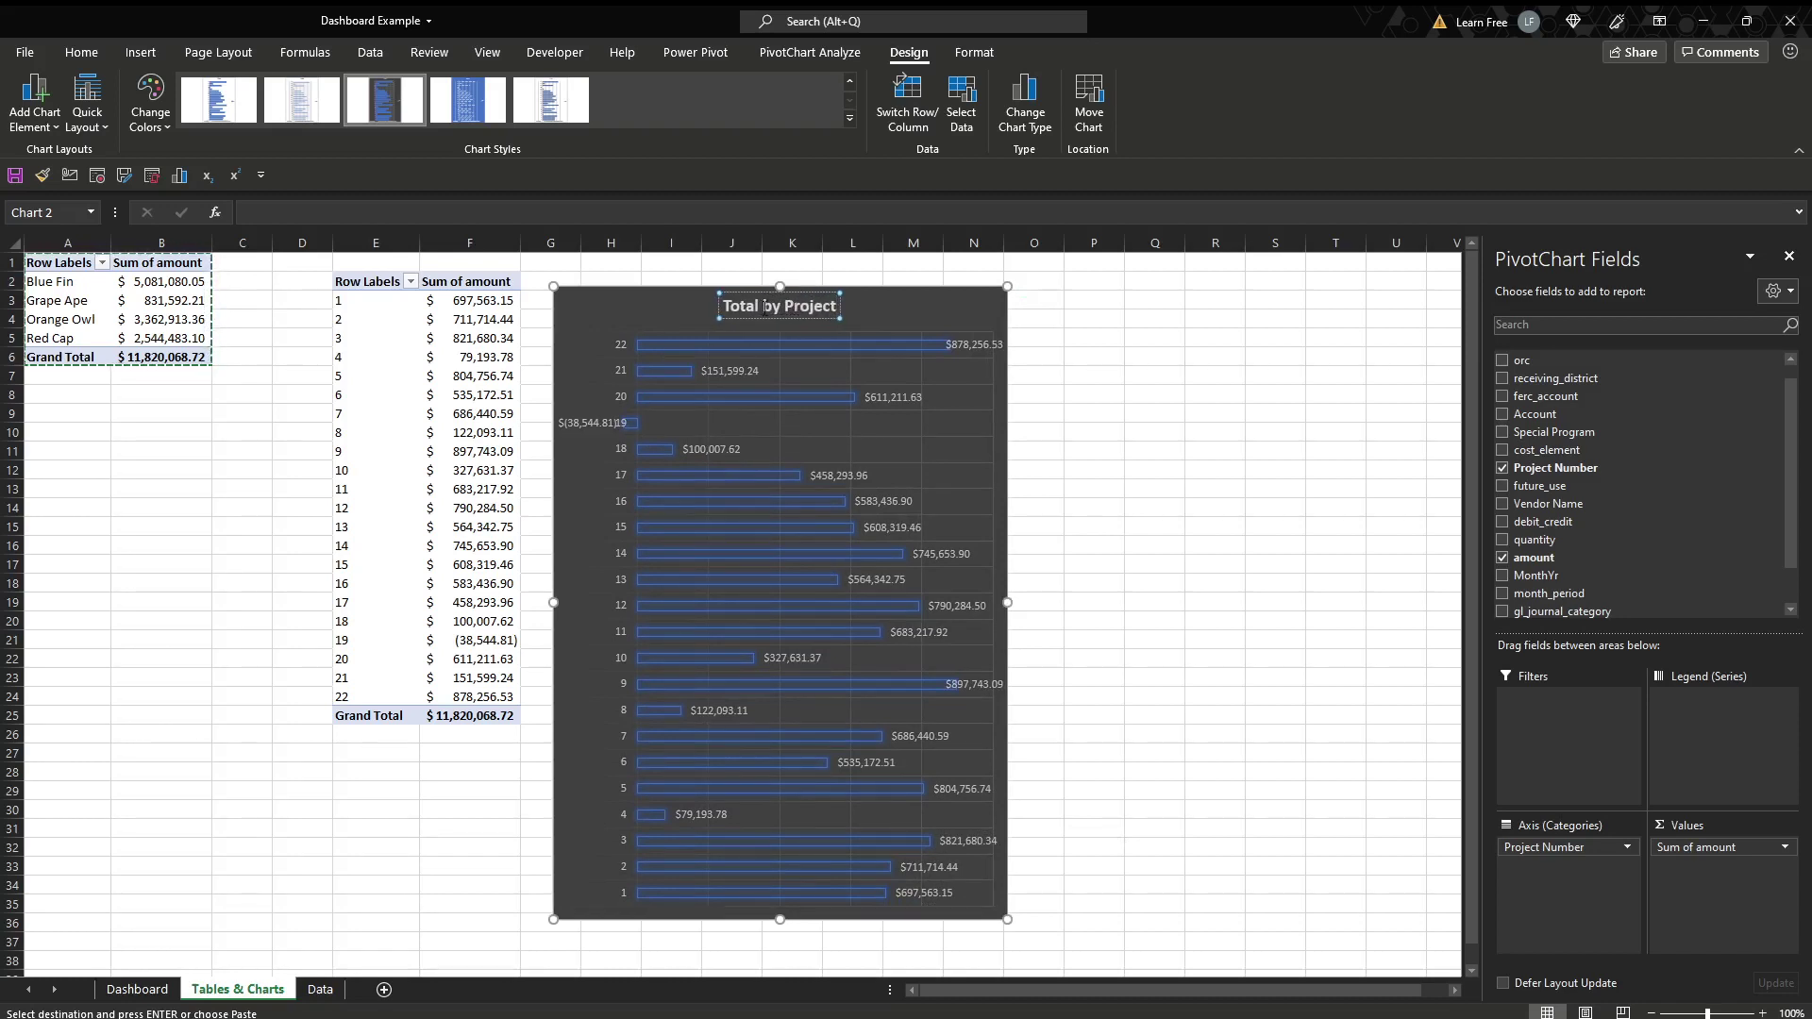
left_click(862, 307)
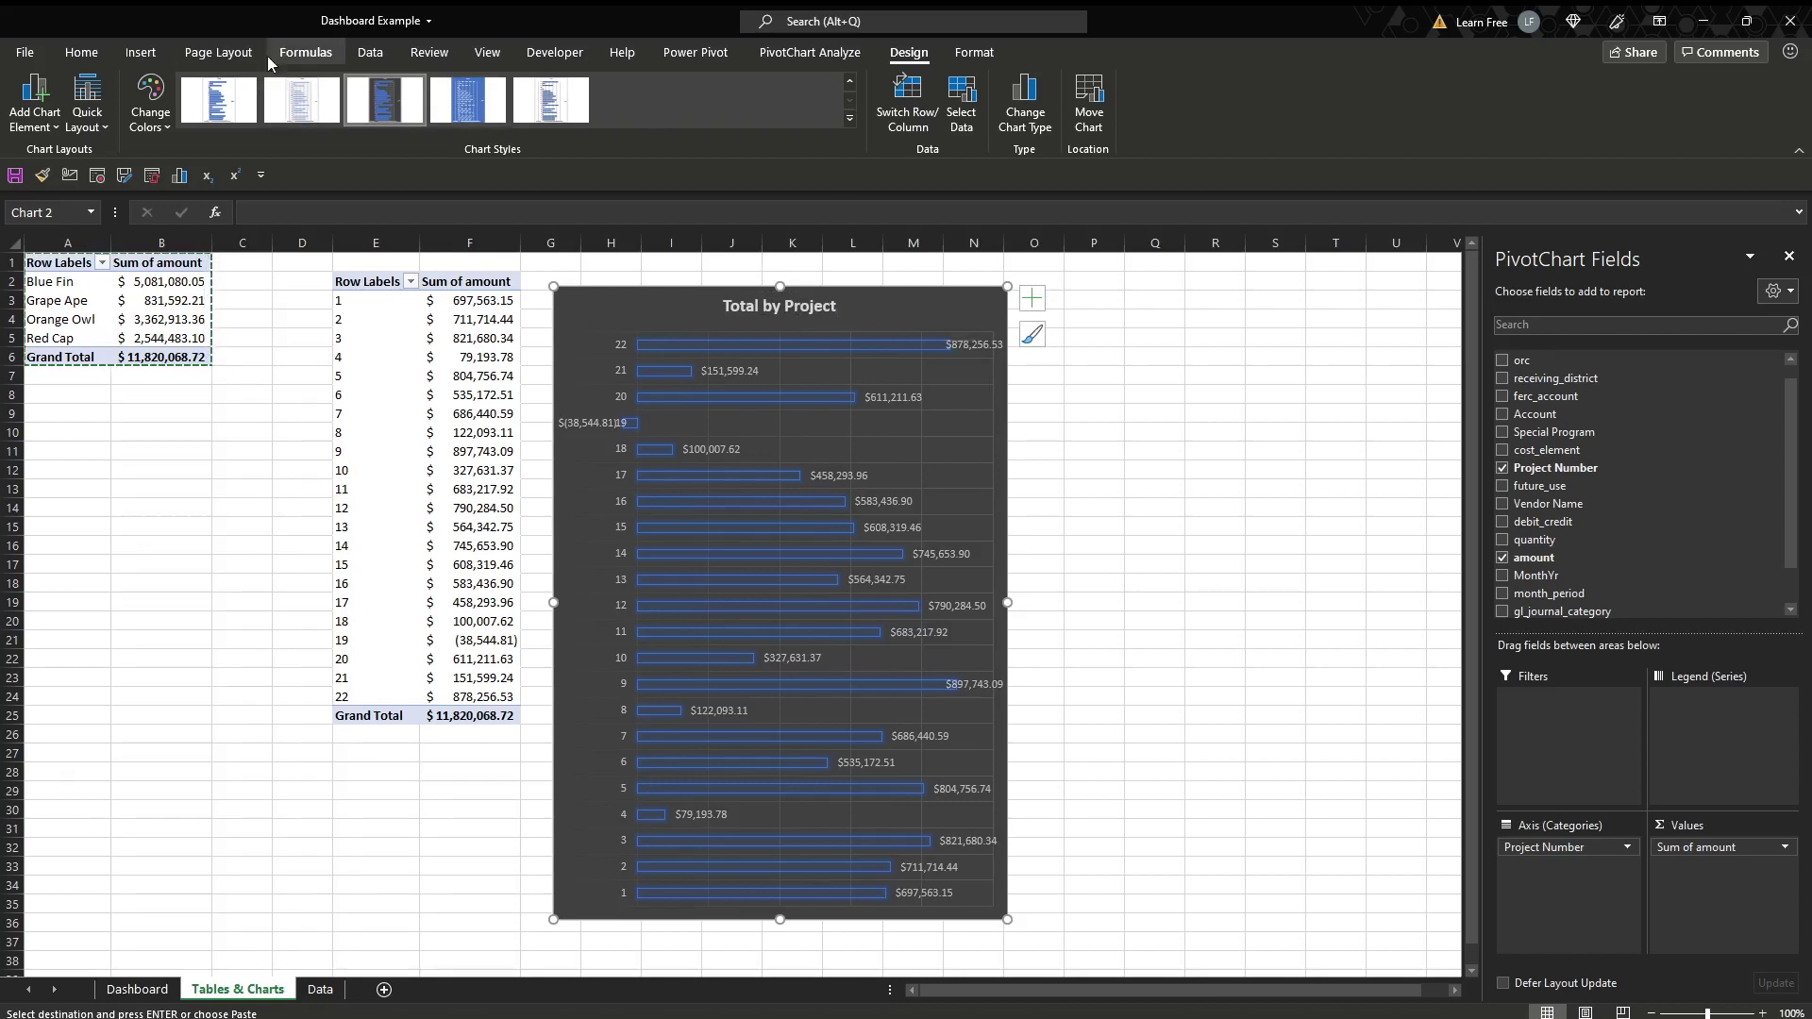
- Insert Vendor Name and month_period slicers for the project pivot table
left_click(954, 63)
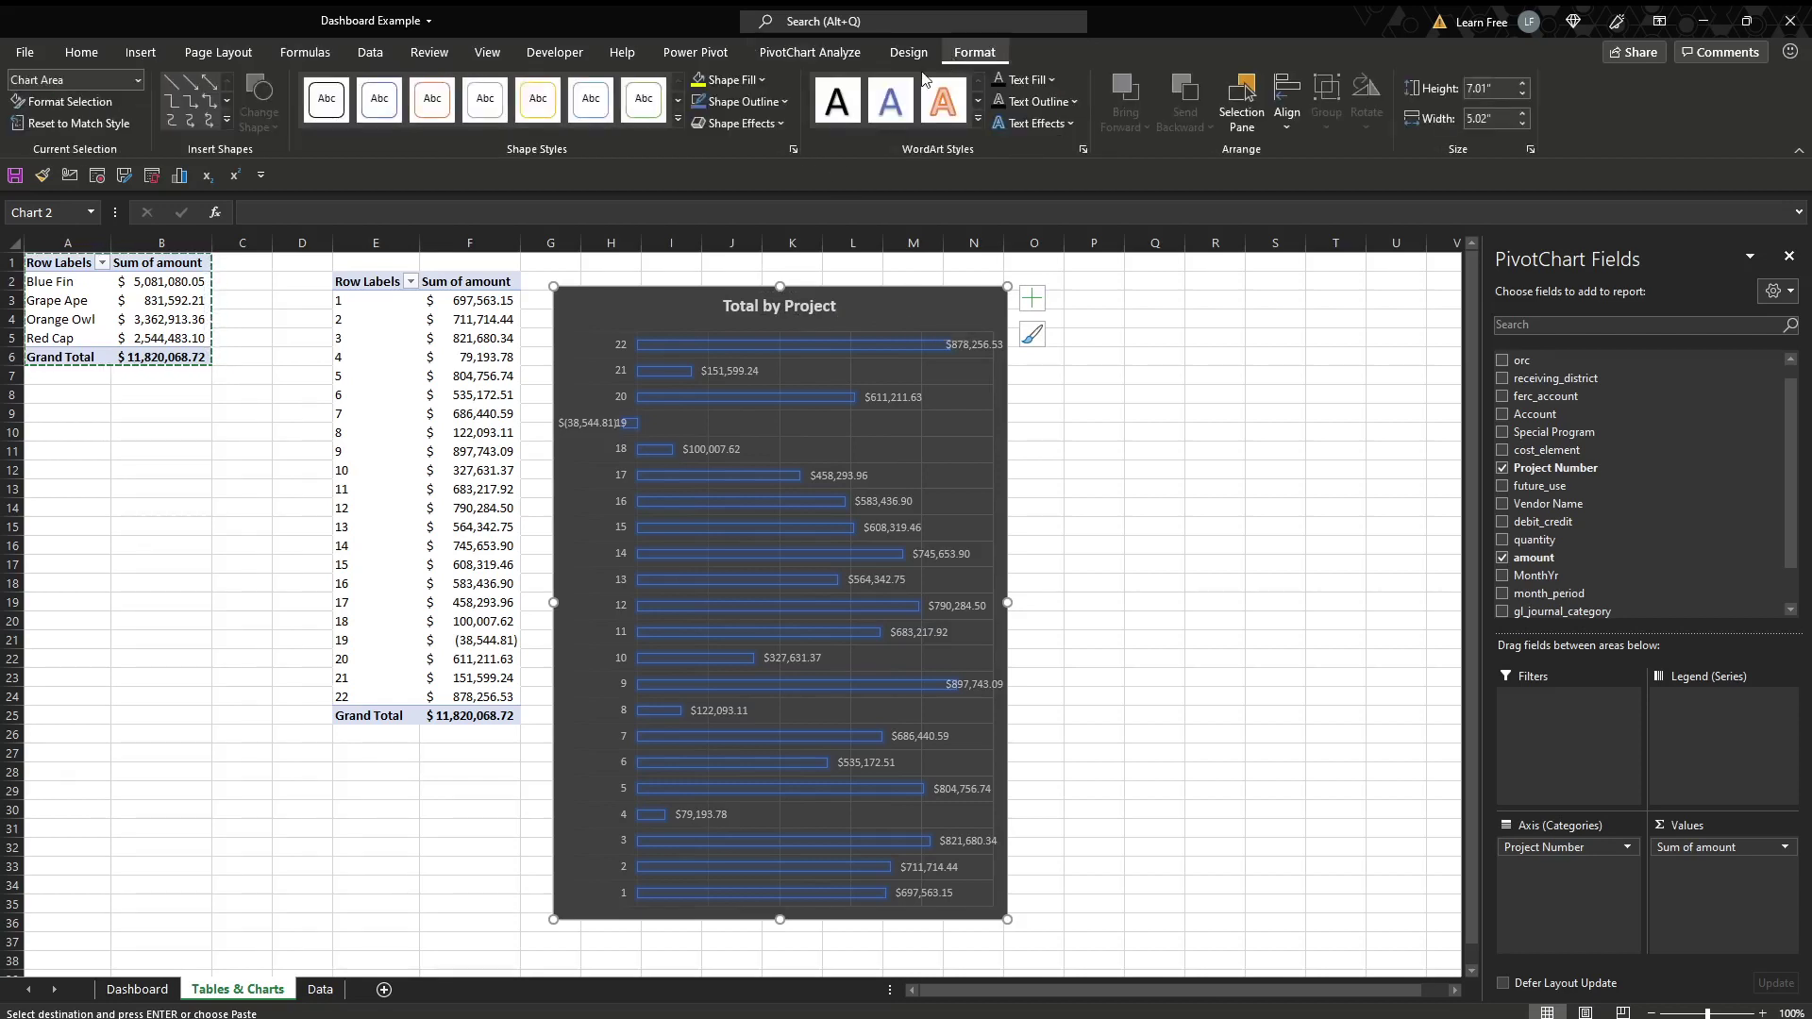
left_click(510, 331)
left_click(908, 54)
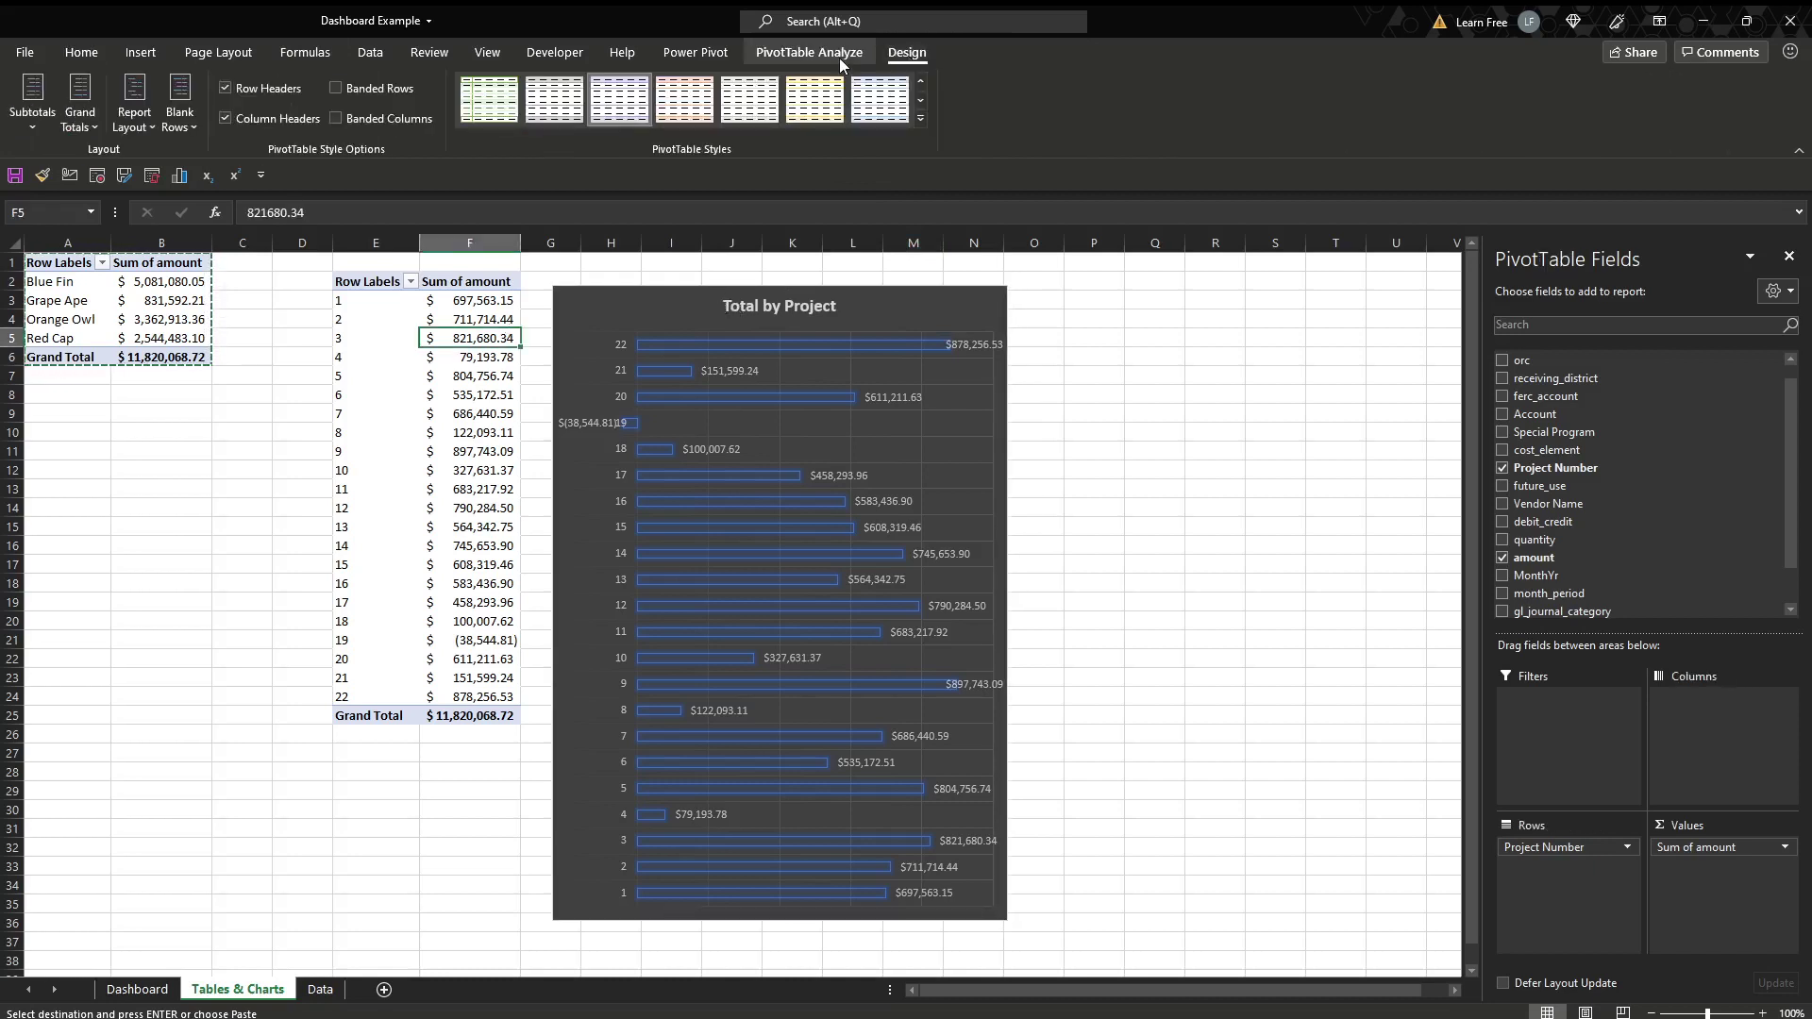
left_click(839, 59)
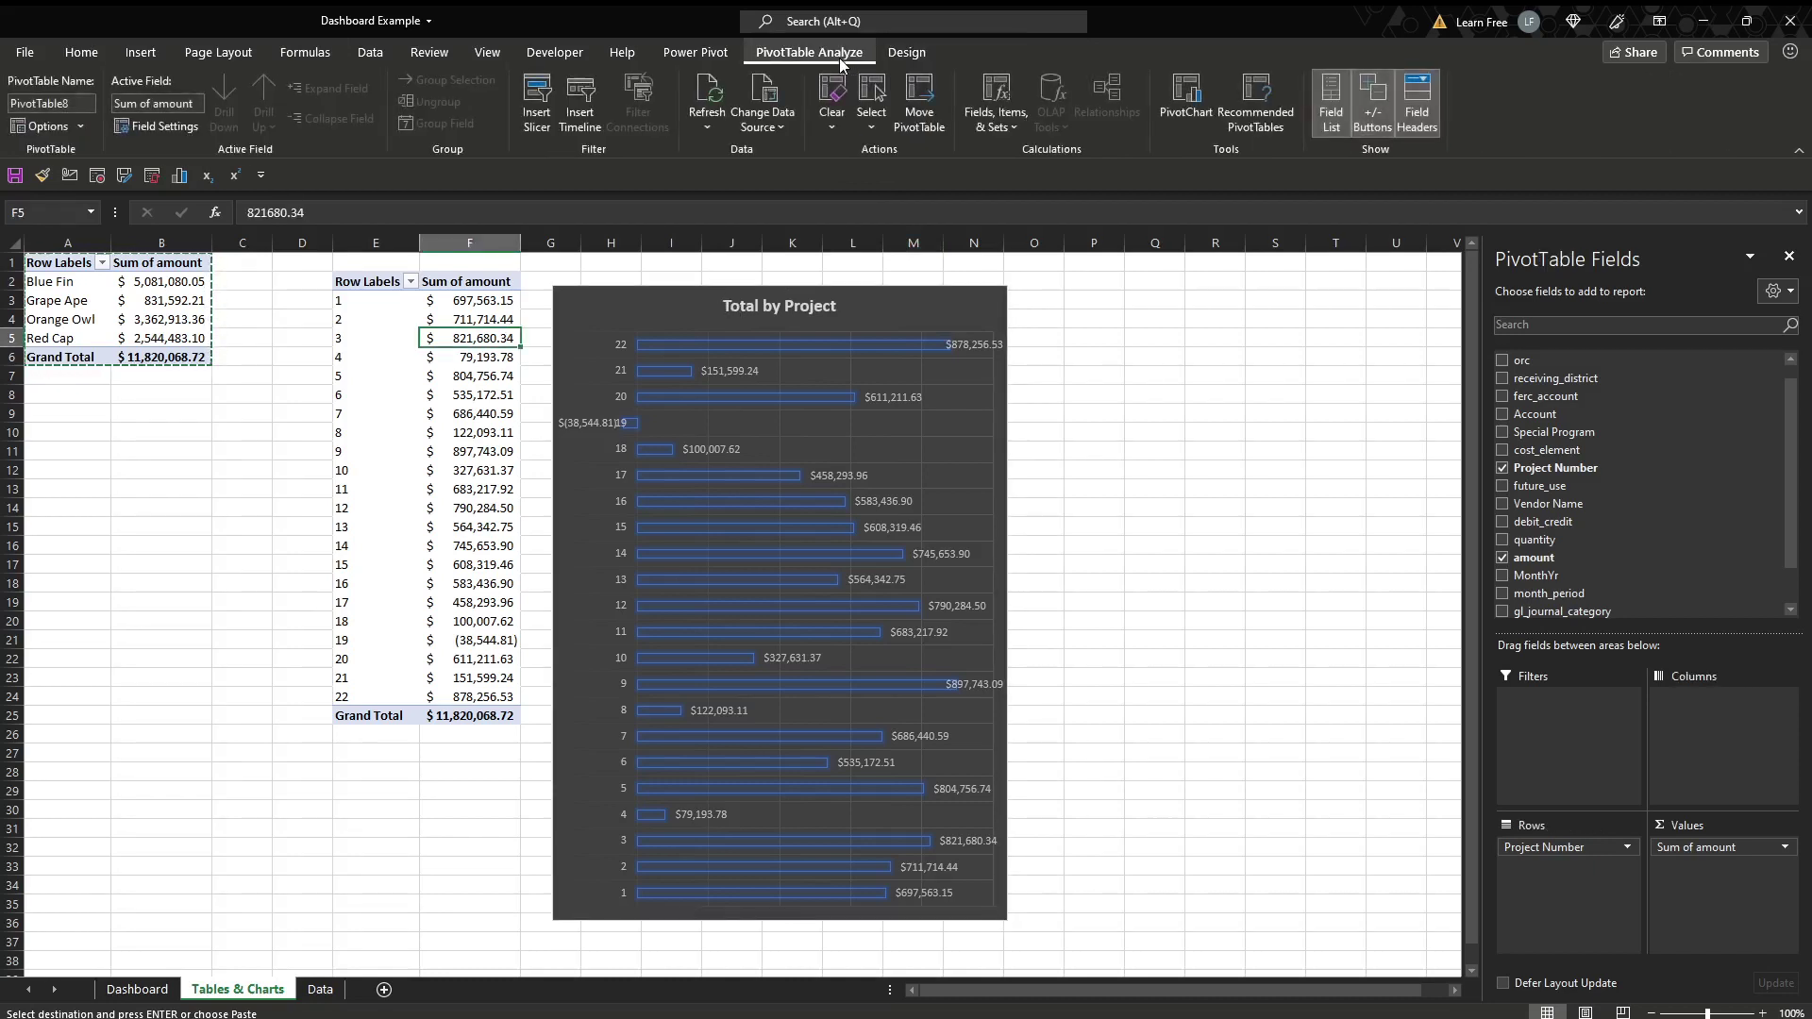
left_click(537, 104)
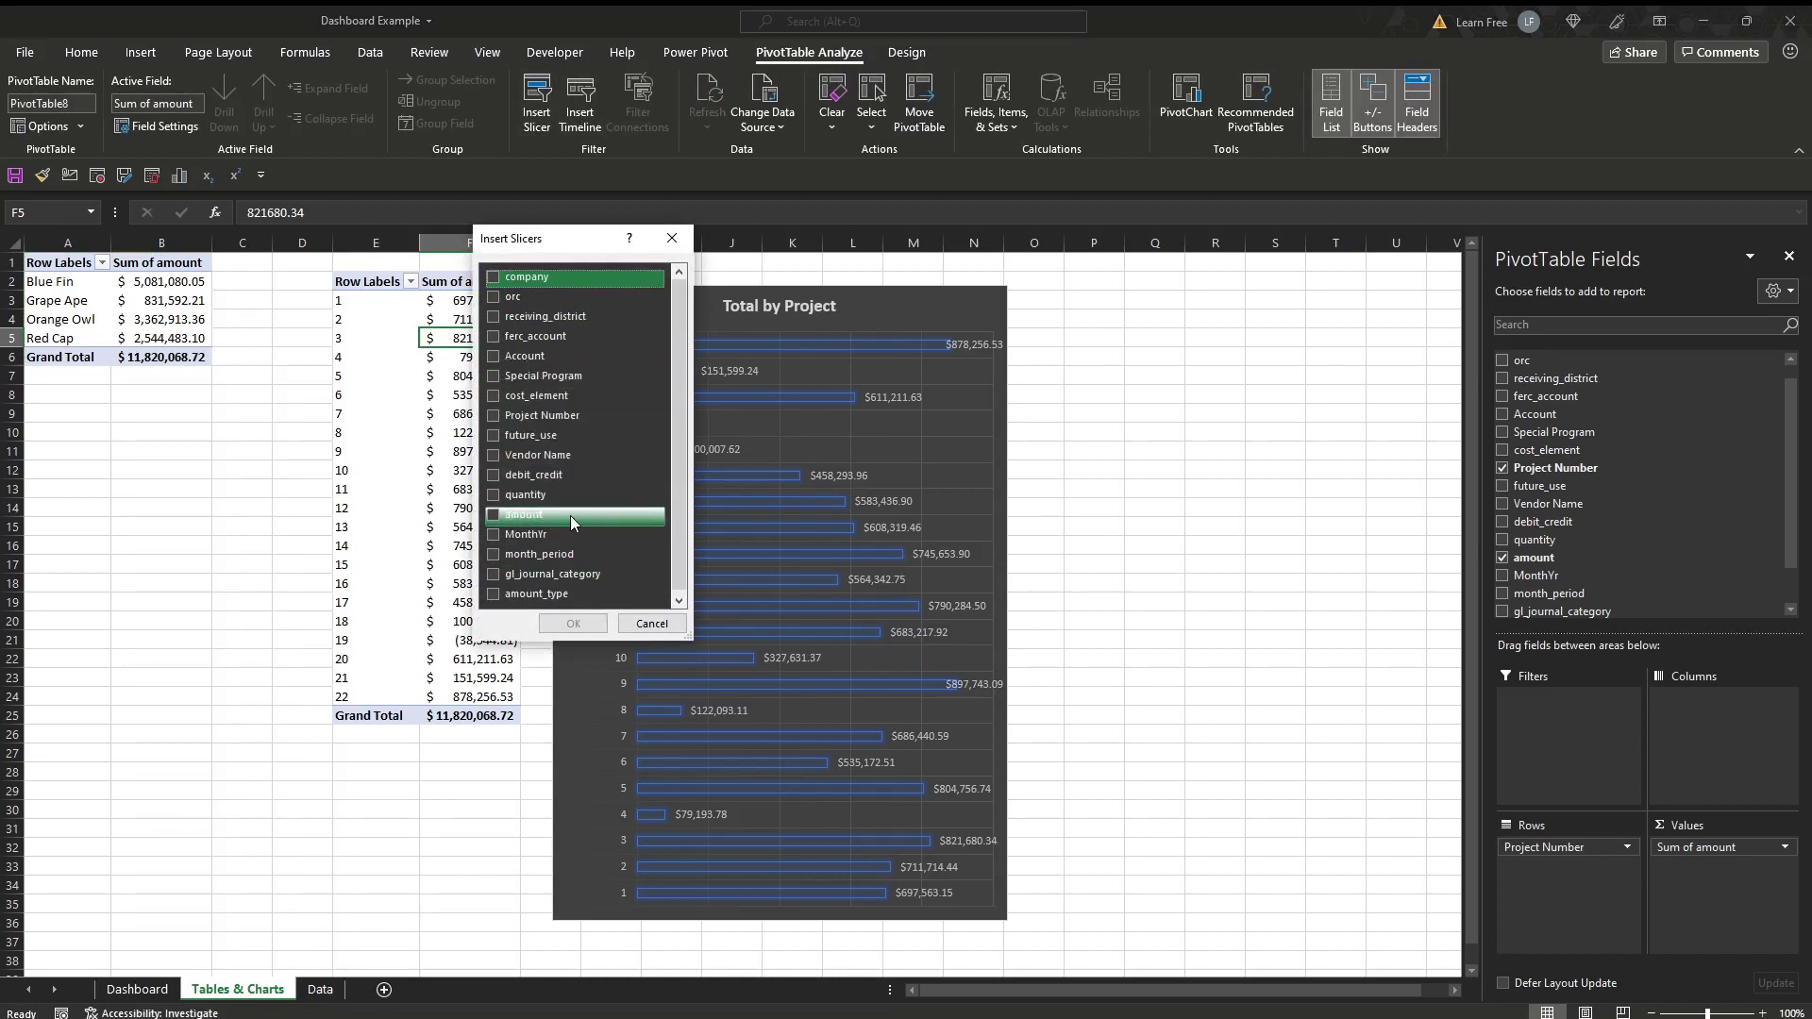
left_click(494, 556)
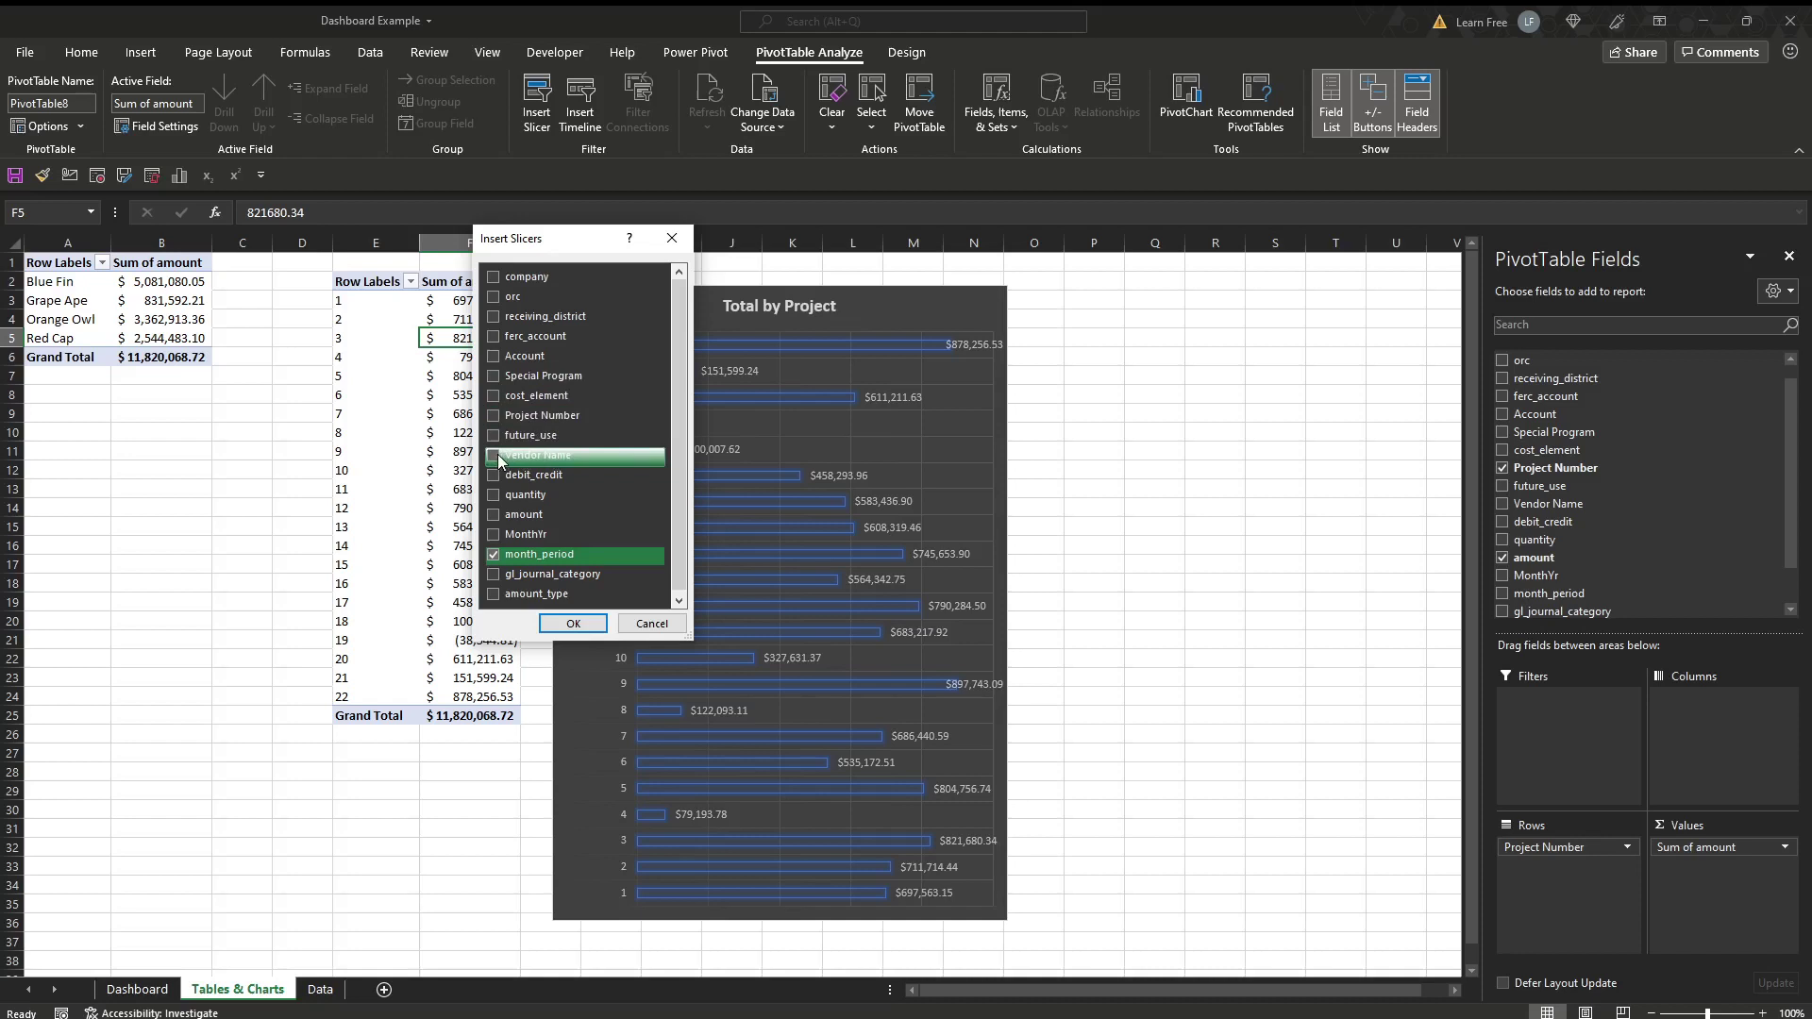
left_click(573, 623)
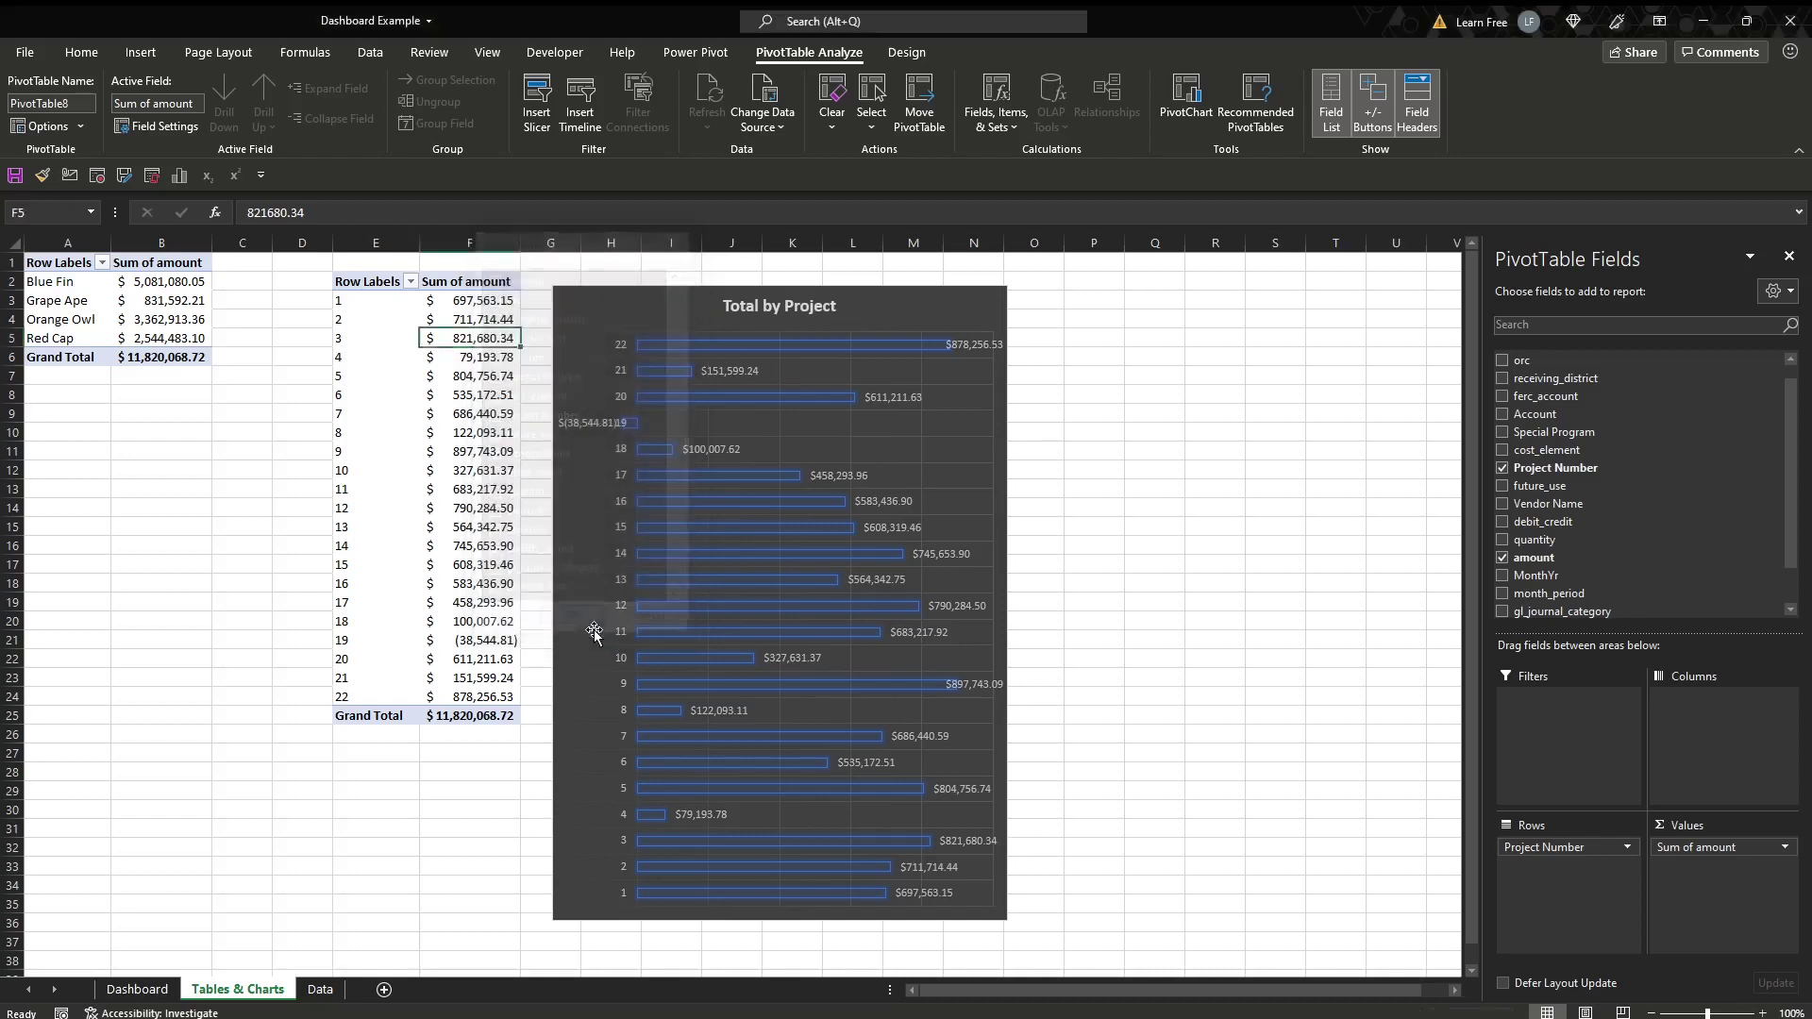
- Select the Total by Project chart together with both new slicers
left_click(876, 321)
left_click(741, 486)
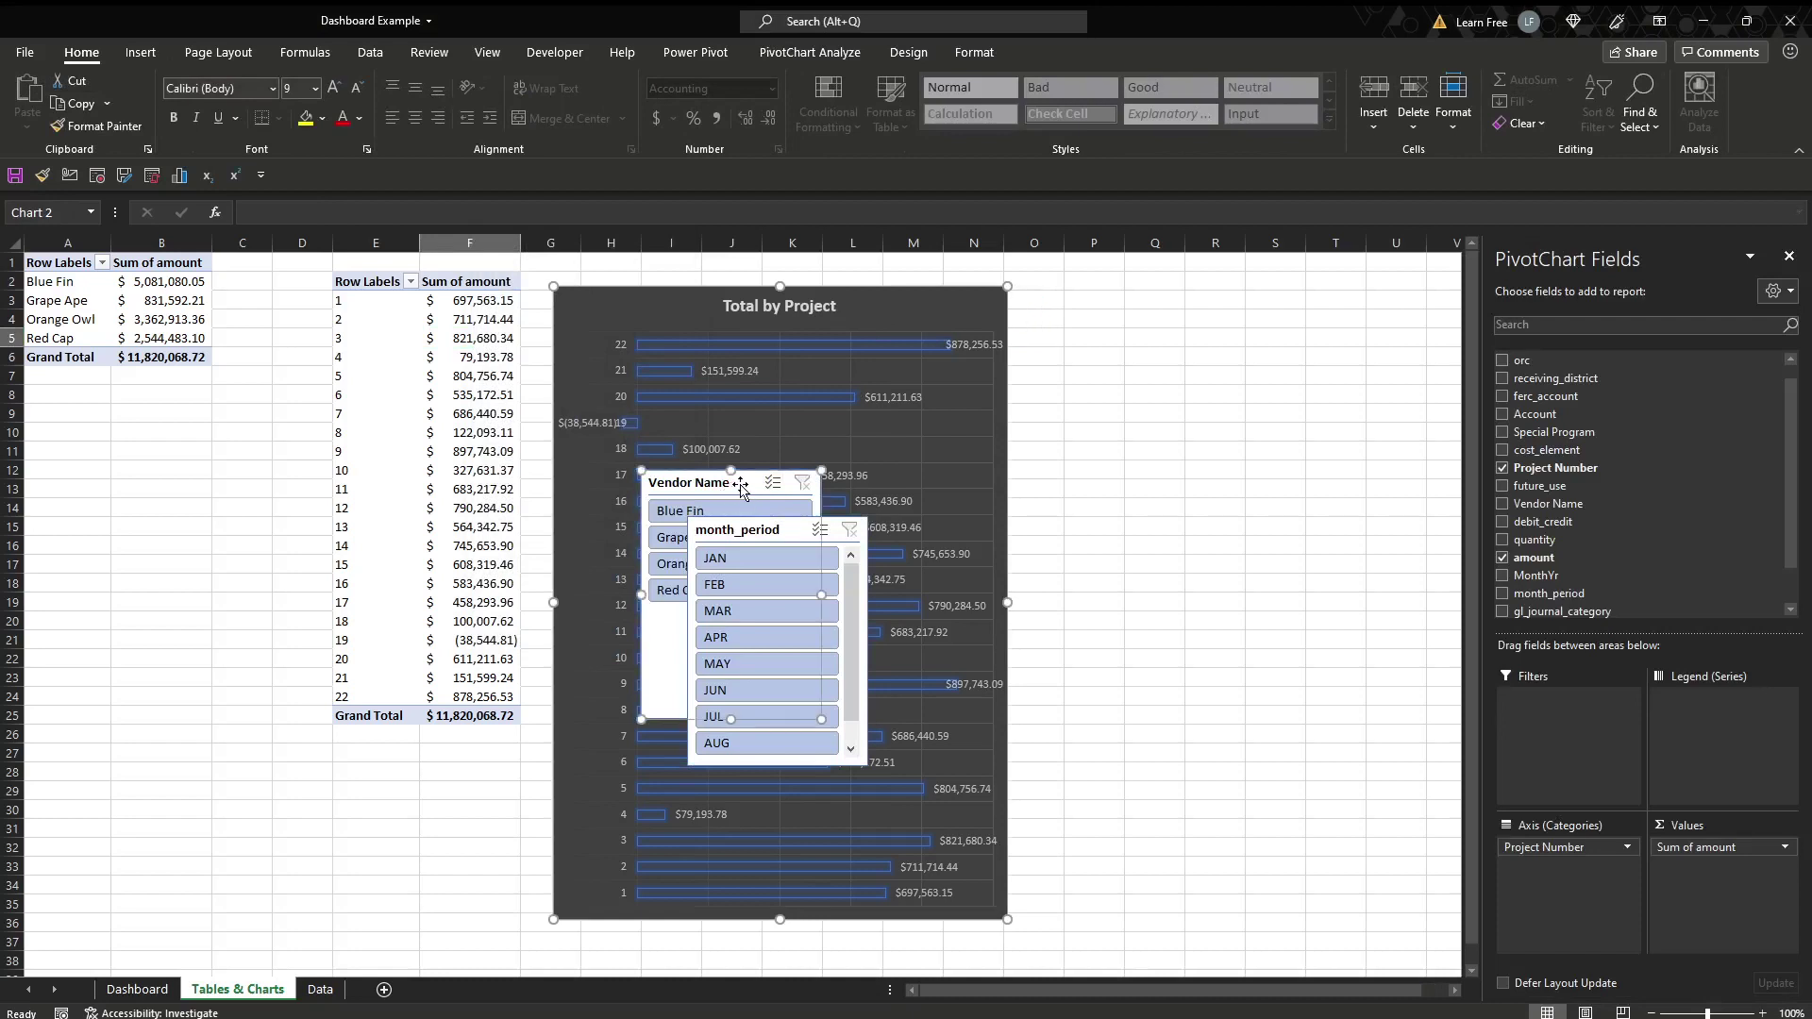
left_click(864, 770, "ctrl")
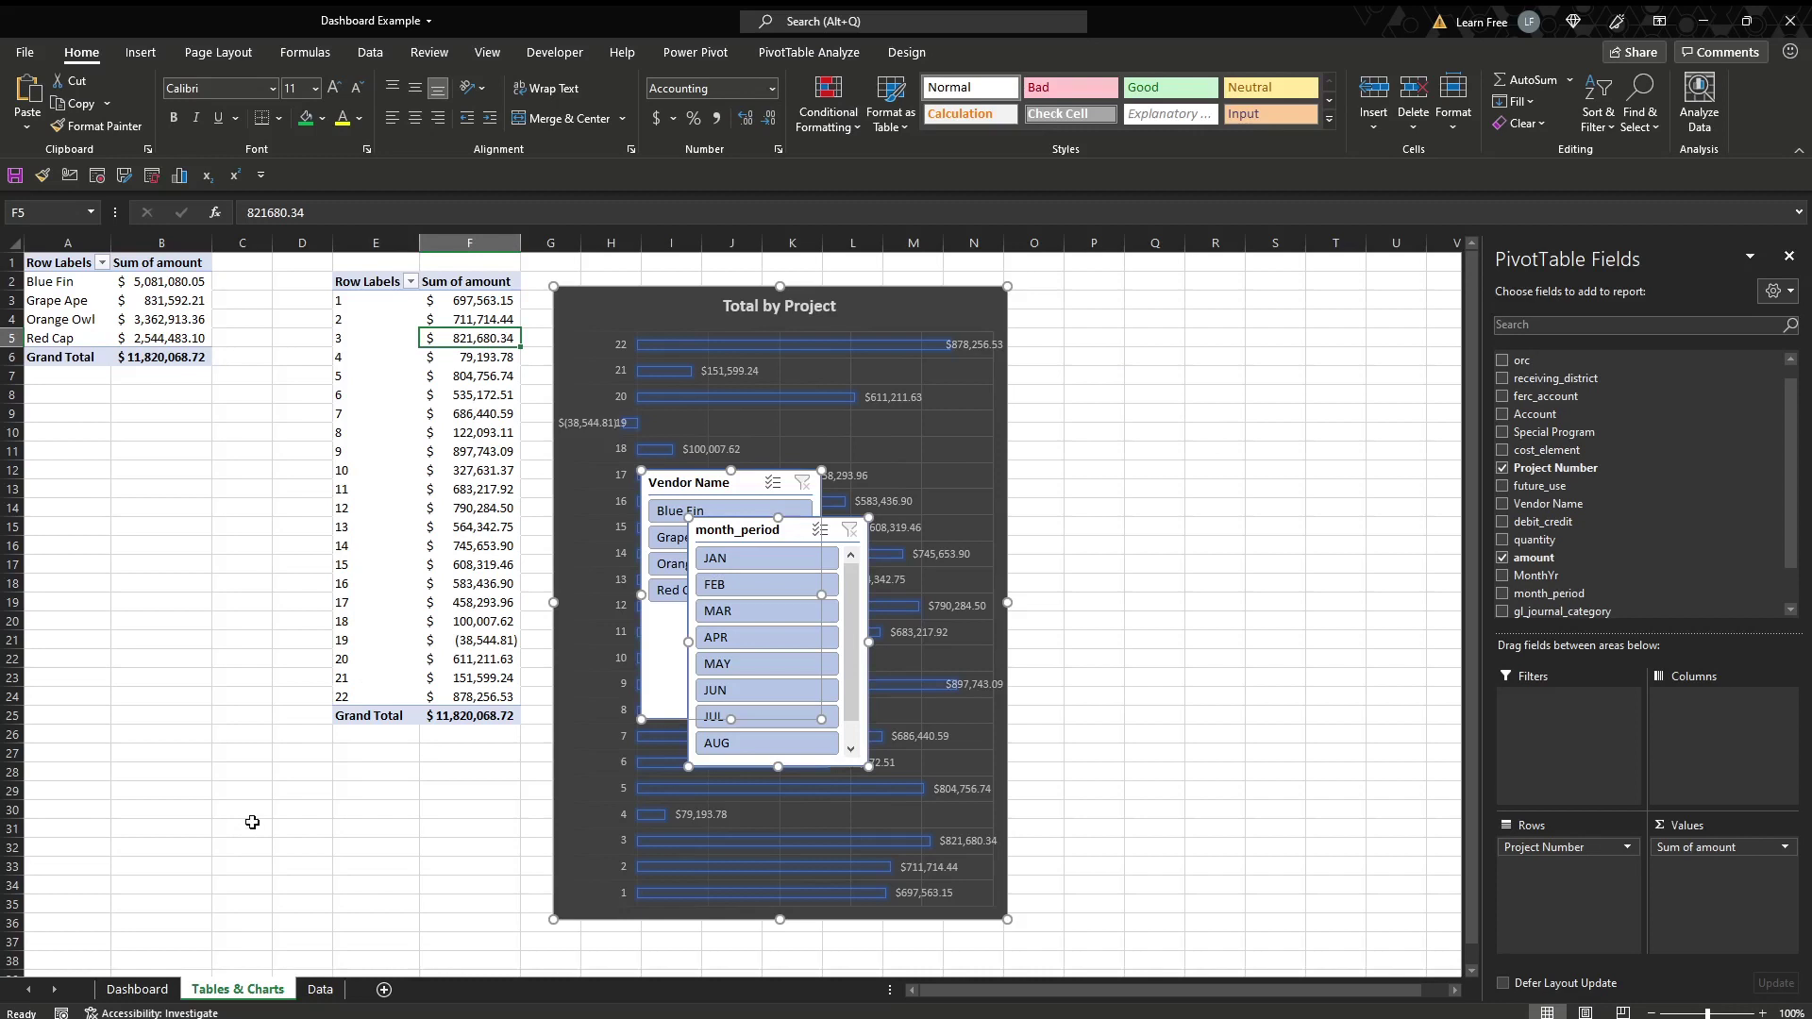
- Paste the project chart and both slicers at J7 on the Dashboard, shifting Total by Vendor right
left_click(137, 989)
left_click(606, 373)
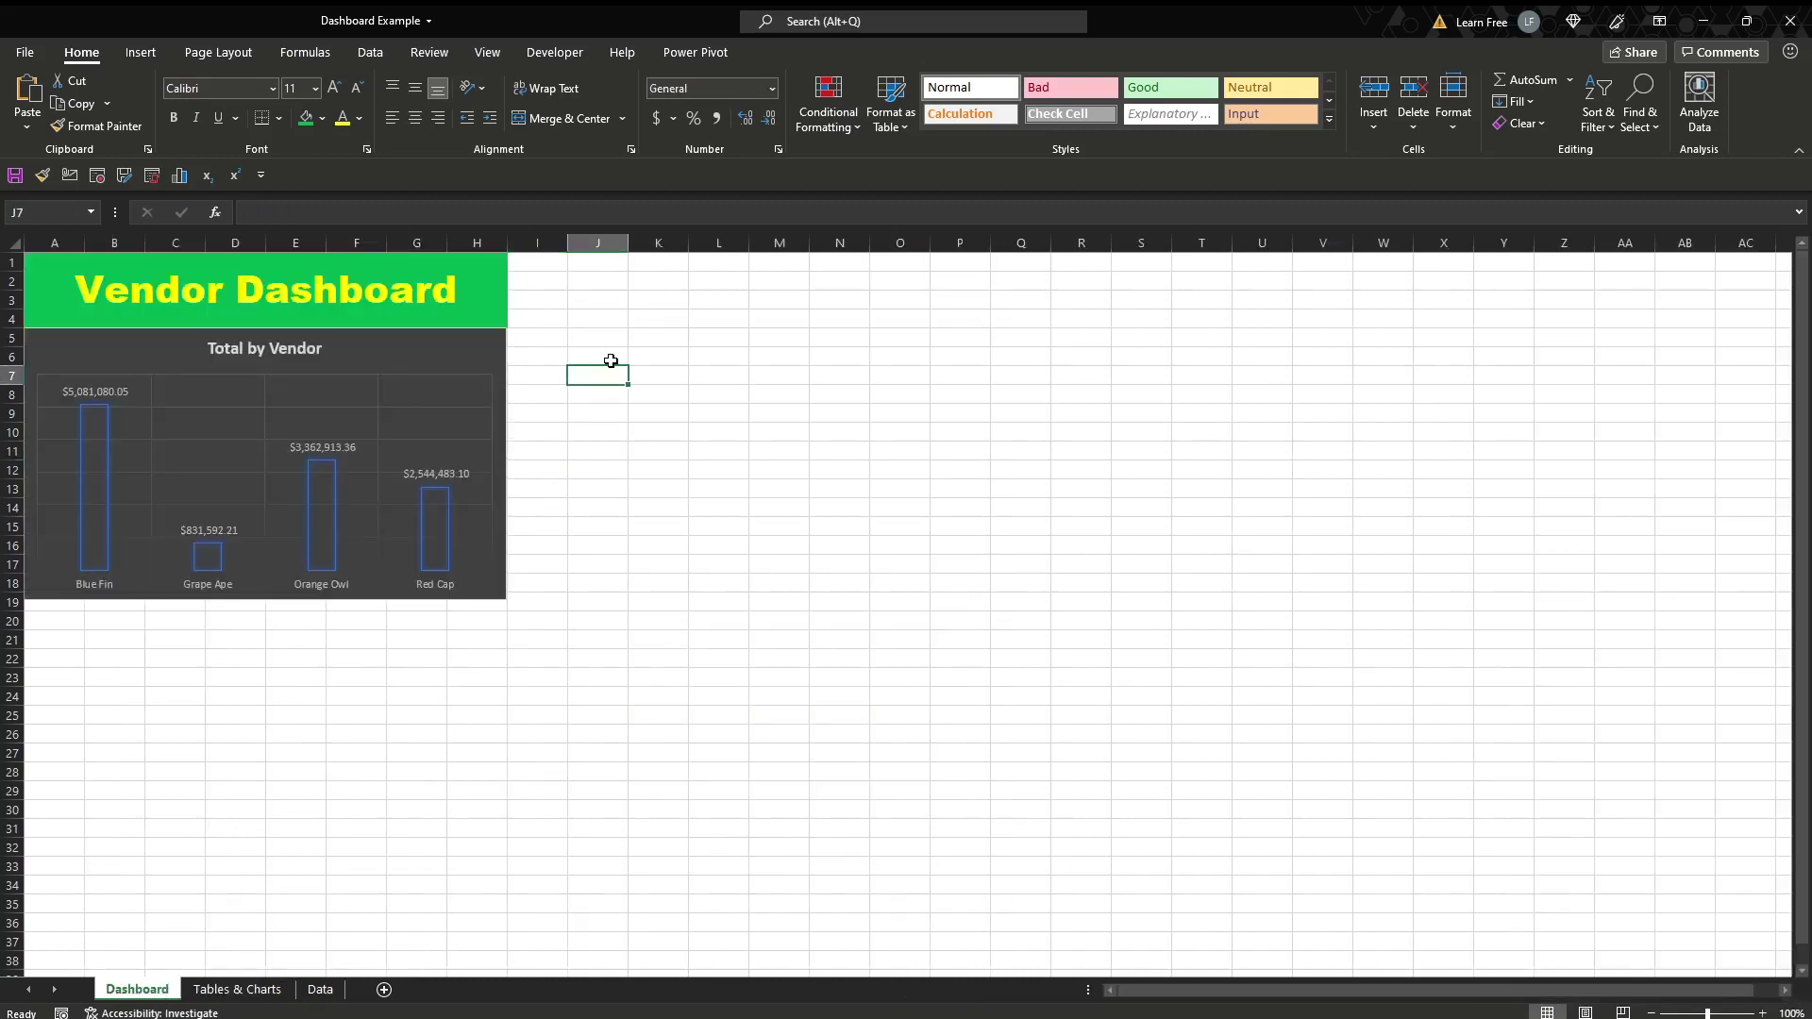
key("ctrl+v")
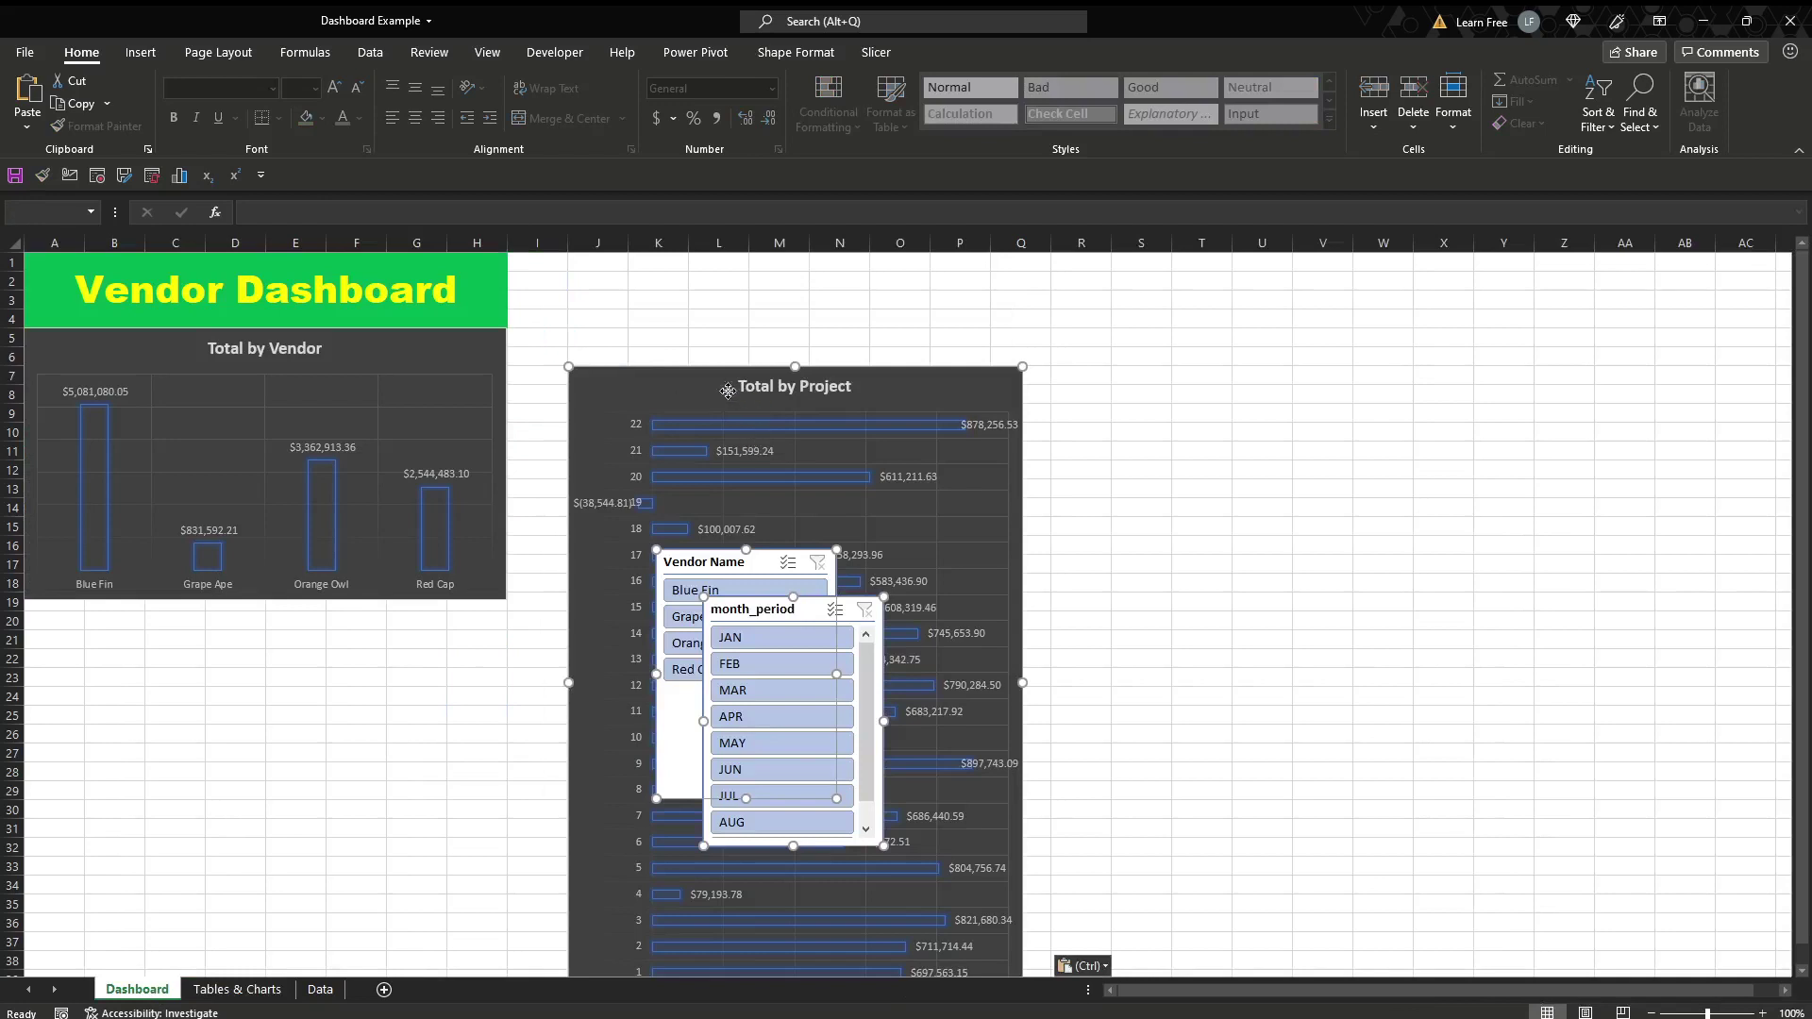
mouse_move(459, 349)
left_mouse_down()
mouse_move(828, 321)
mouse_move(959, 345)
mouse_move(942, 351)
mouse_move(1002, 399)
mouse_move(546, 386)
mouse_move(446, 370)
mouse_move(459, 361)
left_mouse_up()
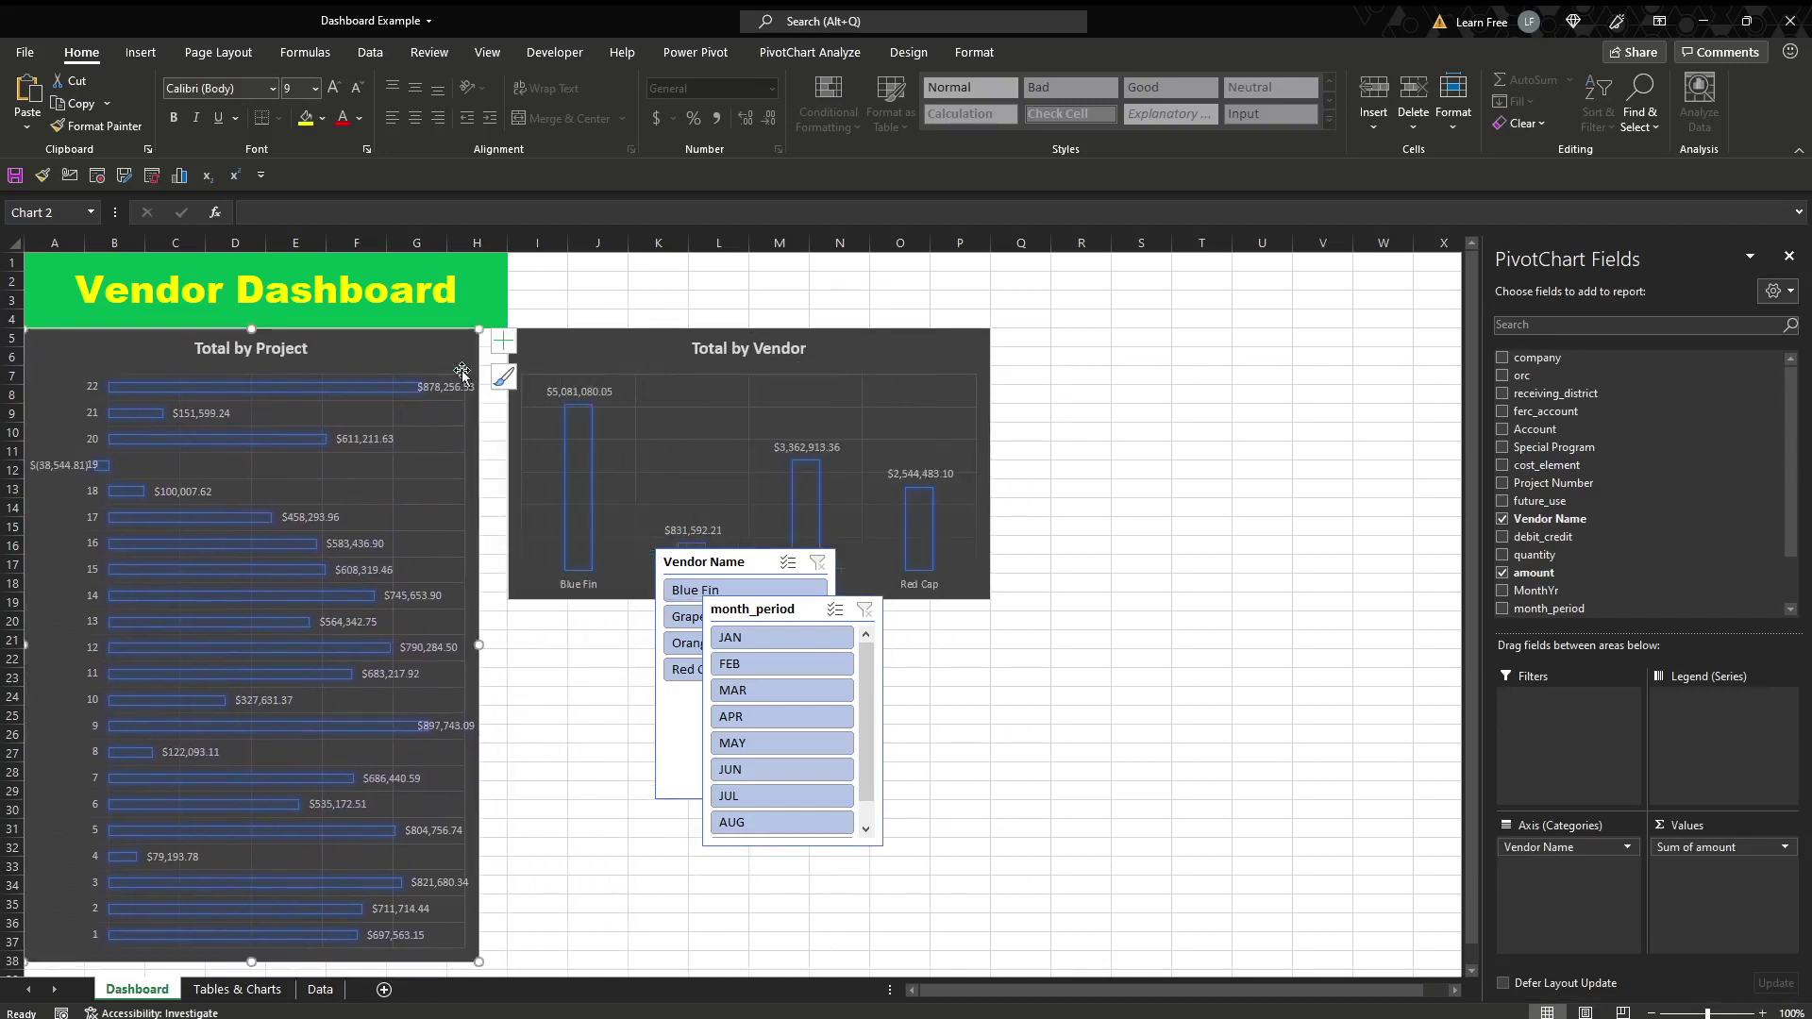
- Widen the project chart, move the Vendor Name slicer beside it and set it to 4 columns
left_click_drag(503, 643, 508, 644)
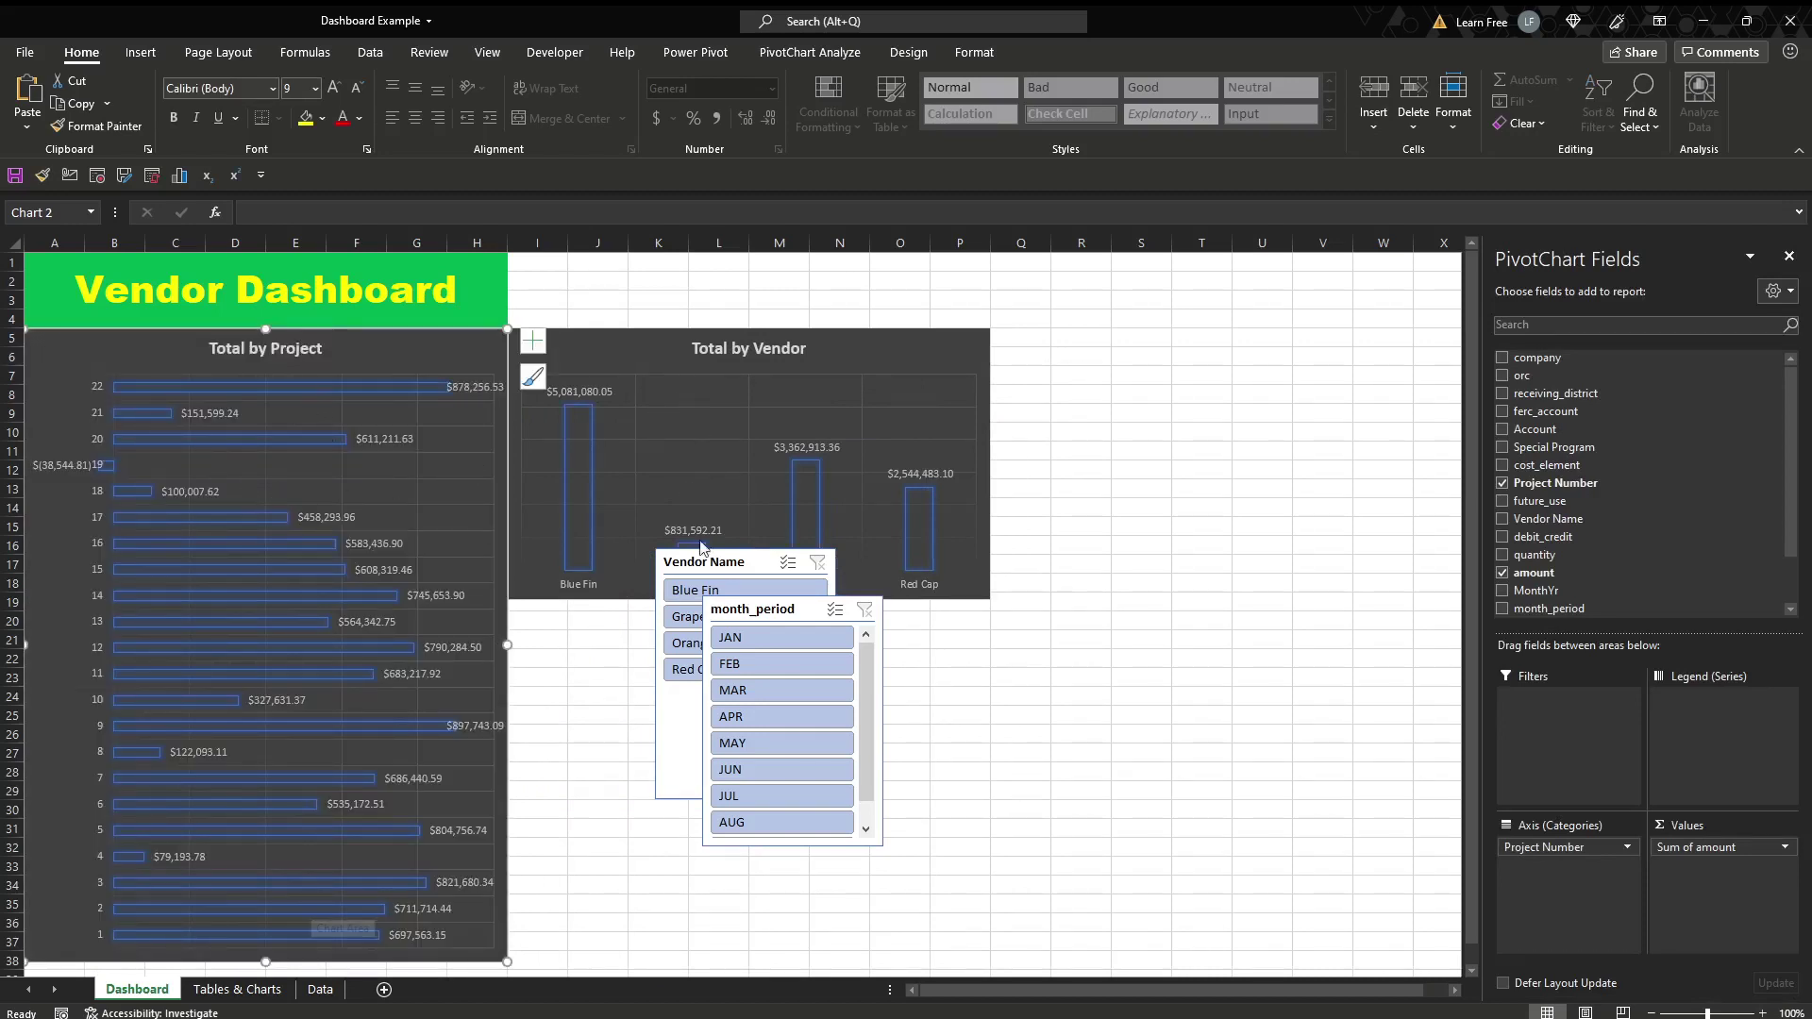
left_click_drag(739, 564, 1092, 384)
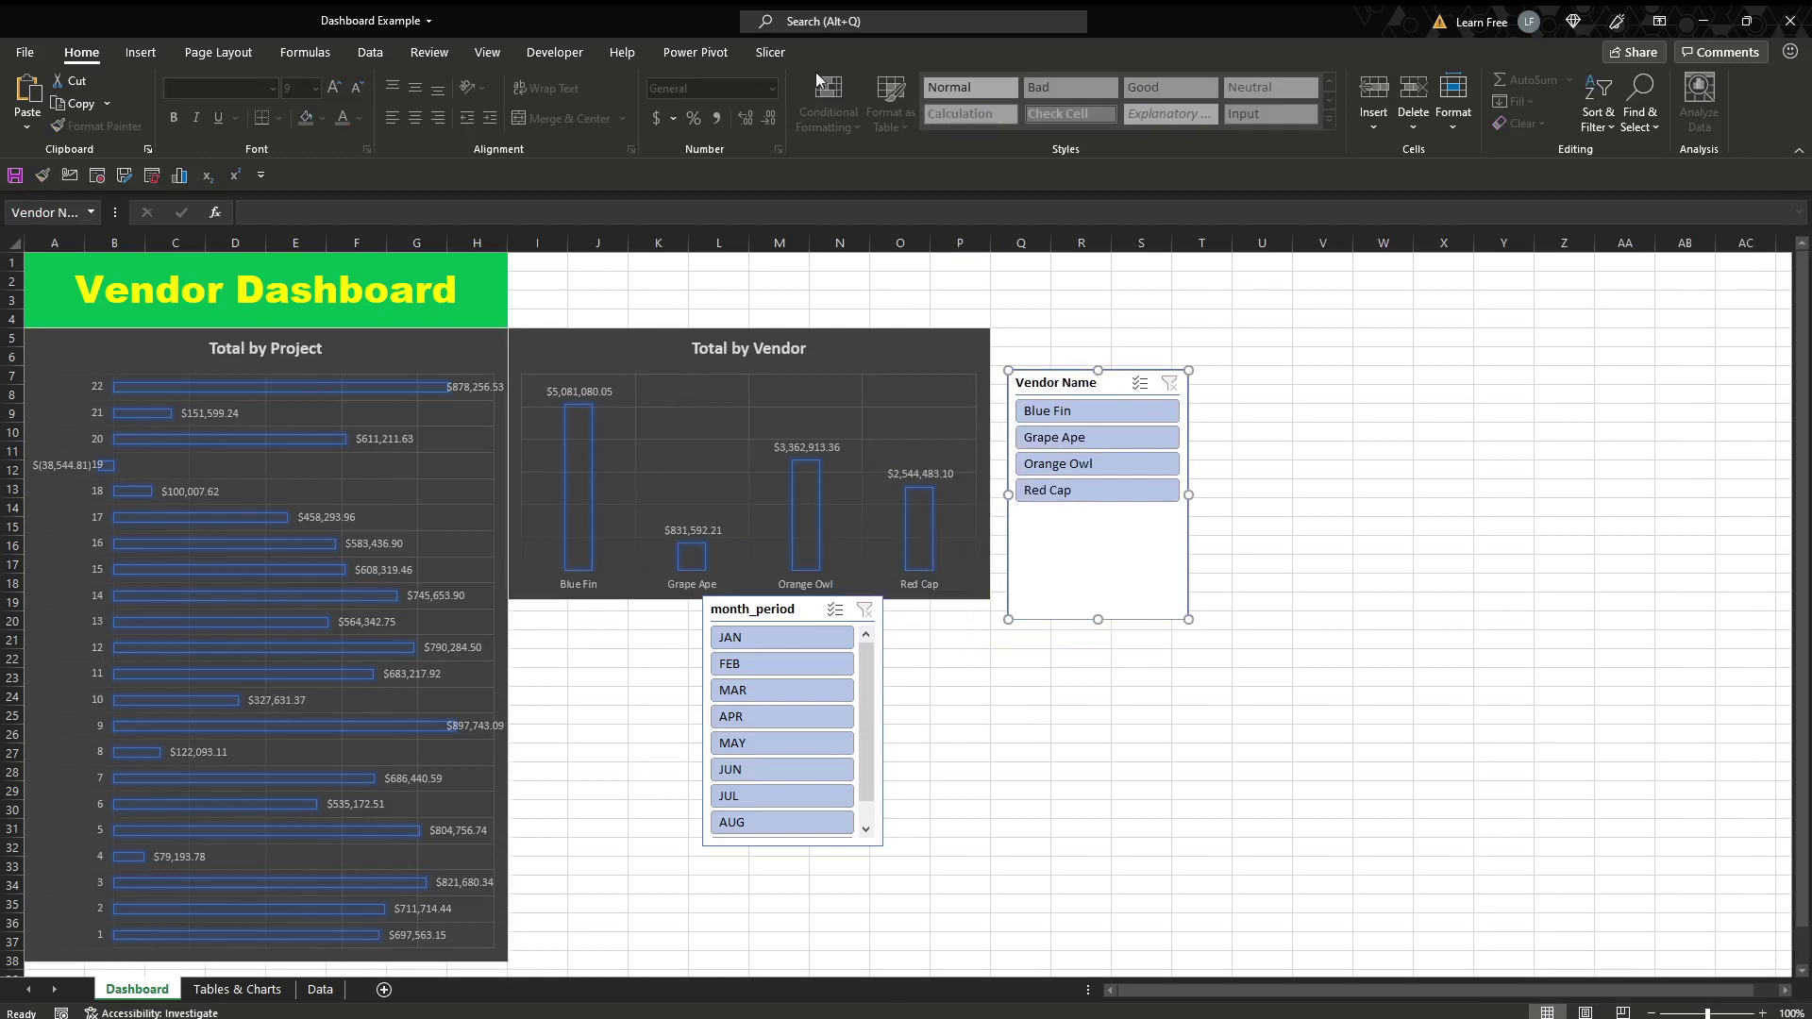
left_click(768, 52)
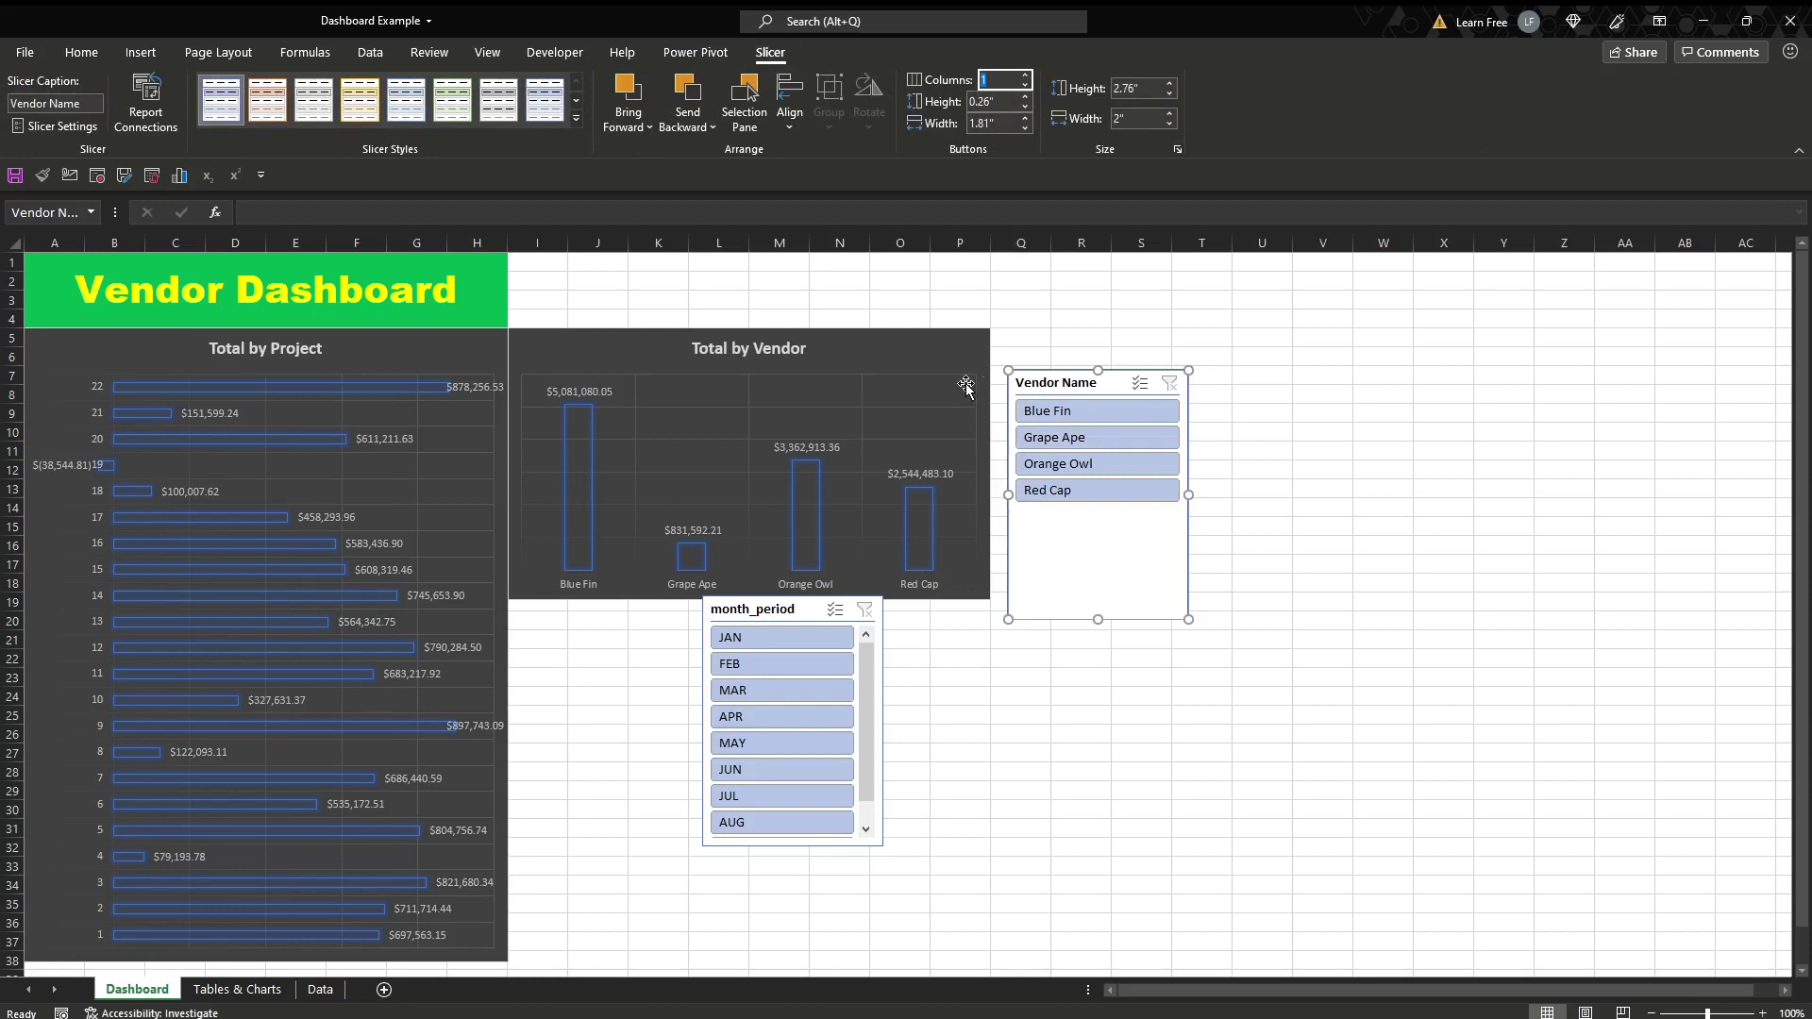
key("Return")
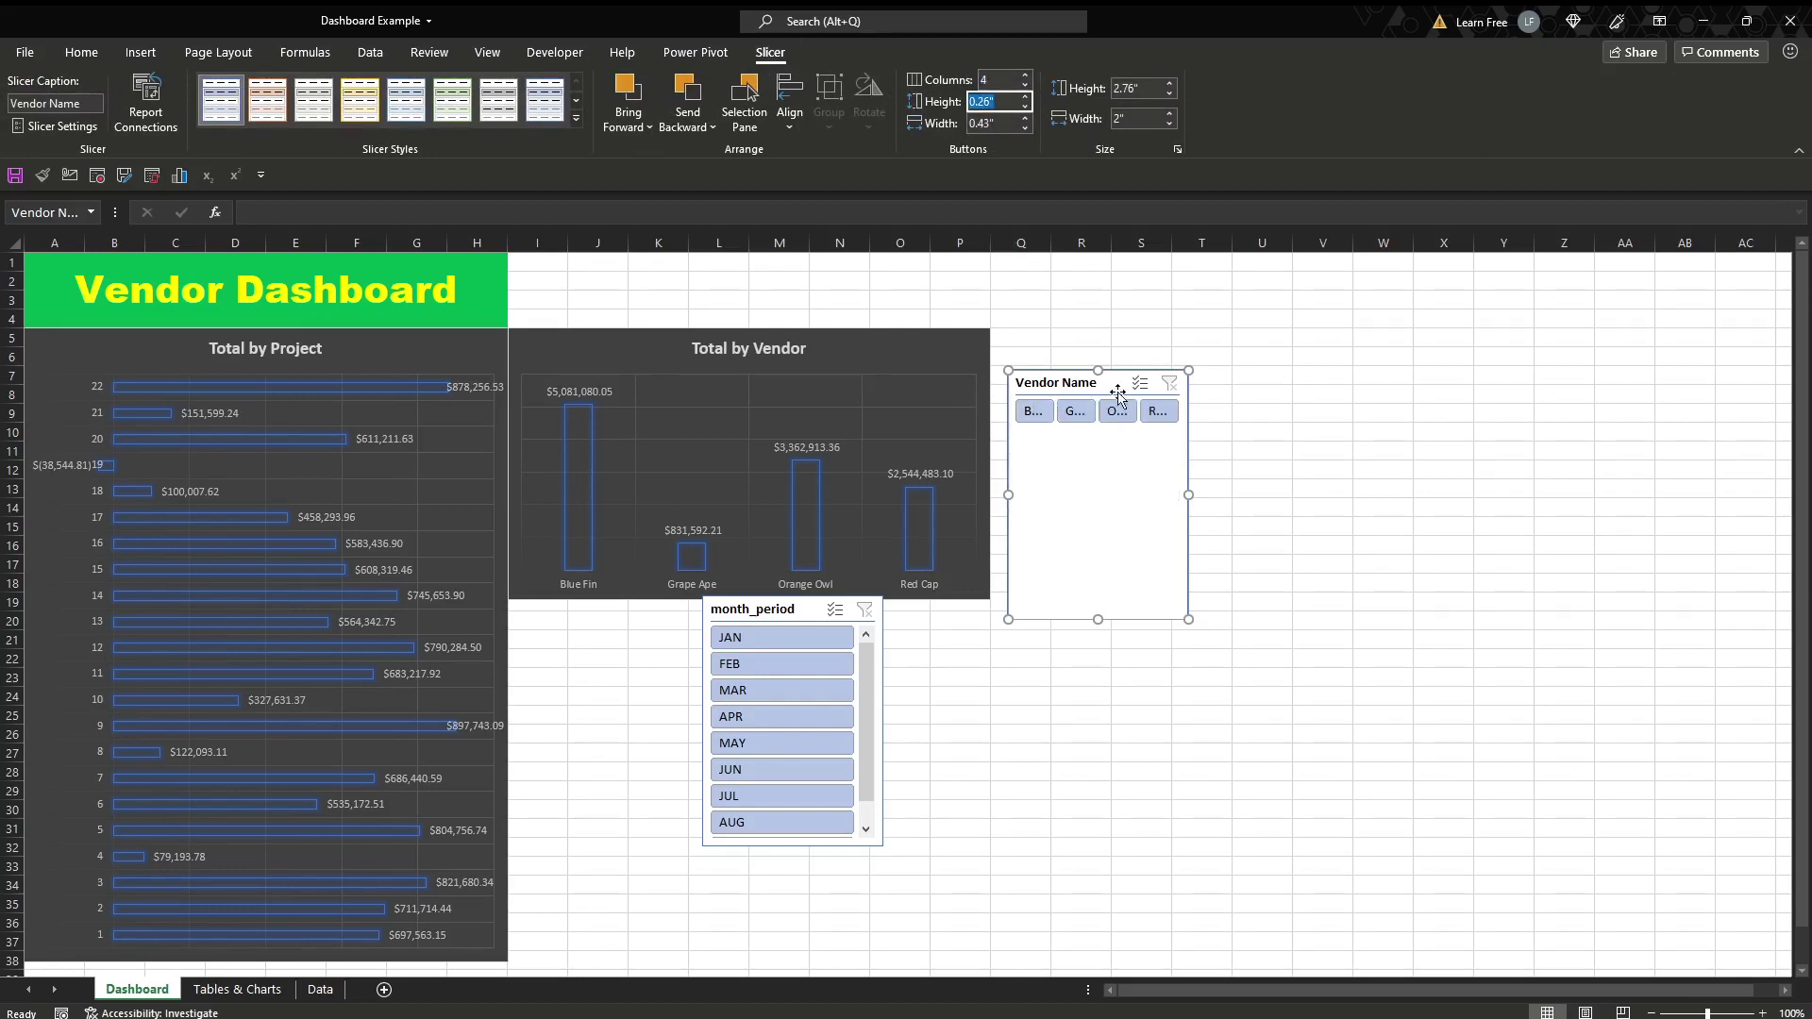
- Resize the Vendor Name slicer to one full-name row above Total by Vendor and widen that chart
left_click_drag(1357, 474, 1510, 481)
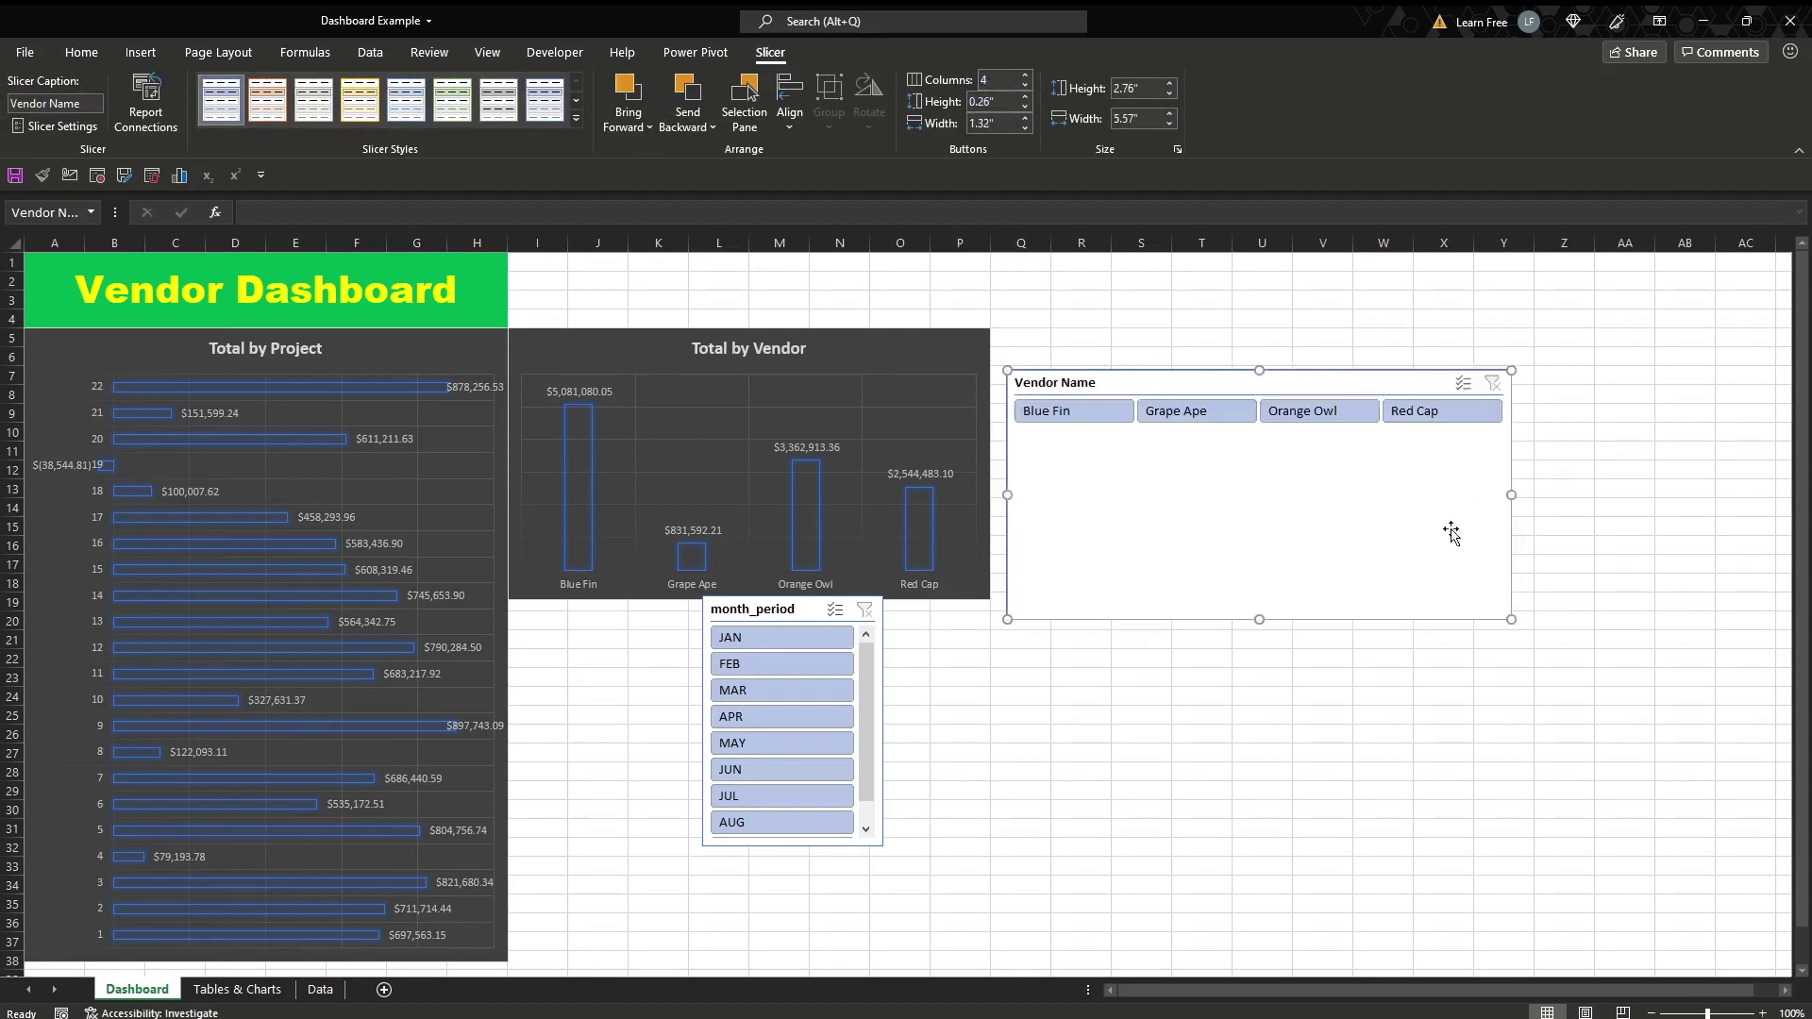
left_click_drag(1250, 455, 764, 332)
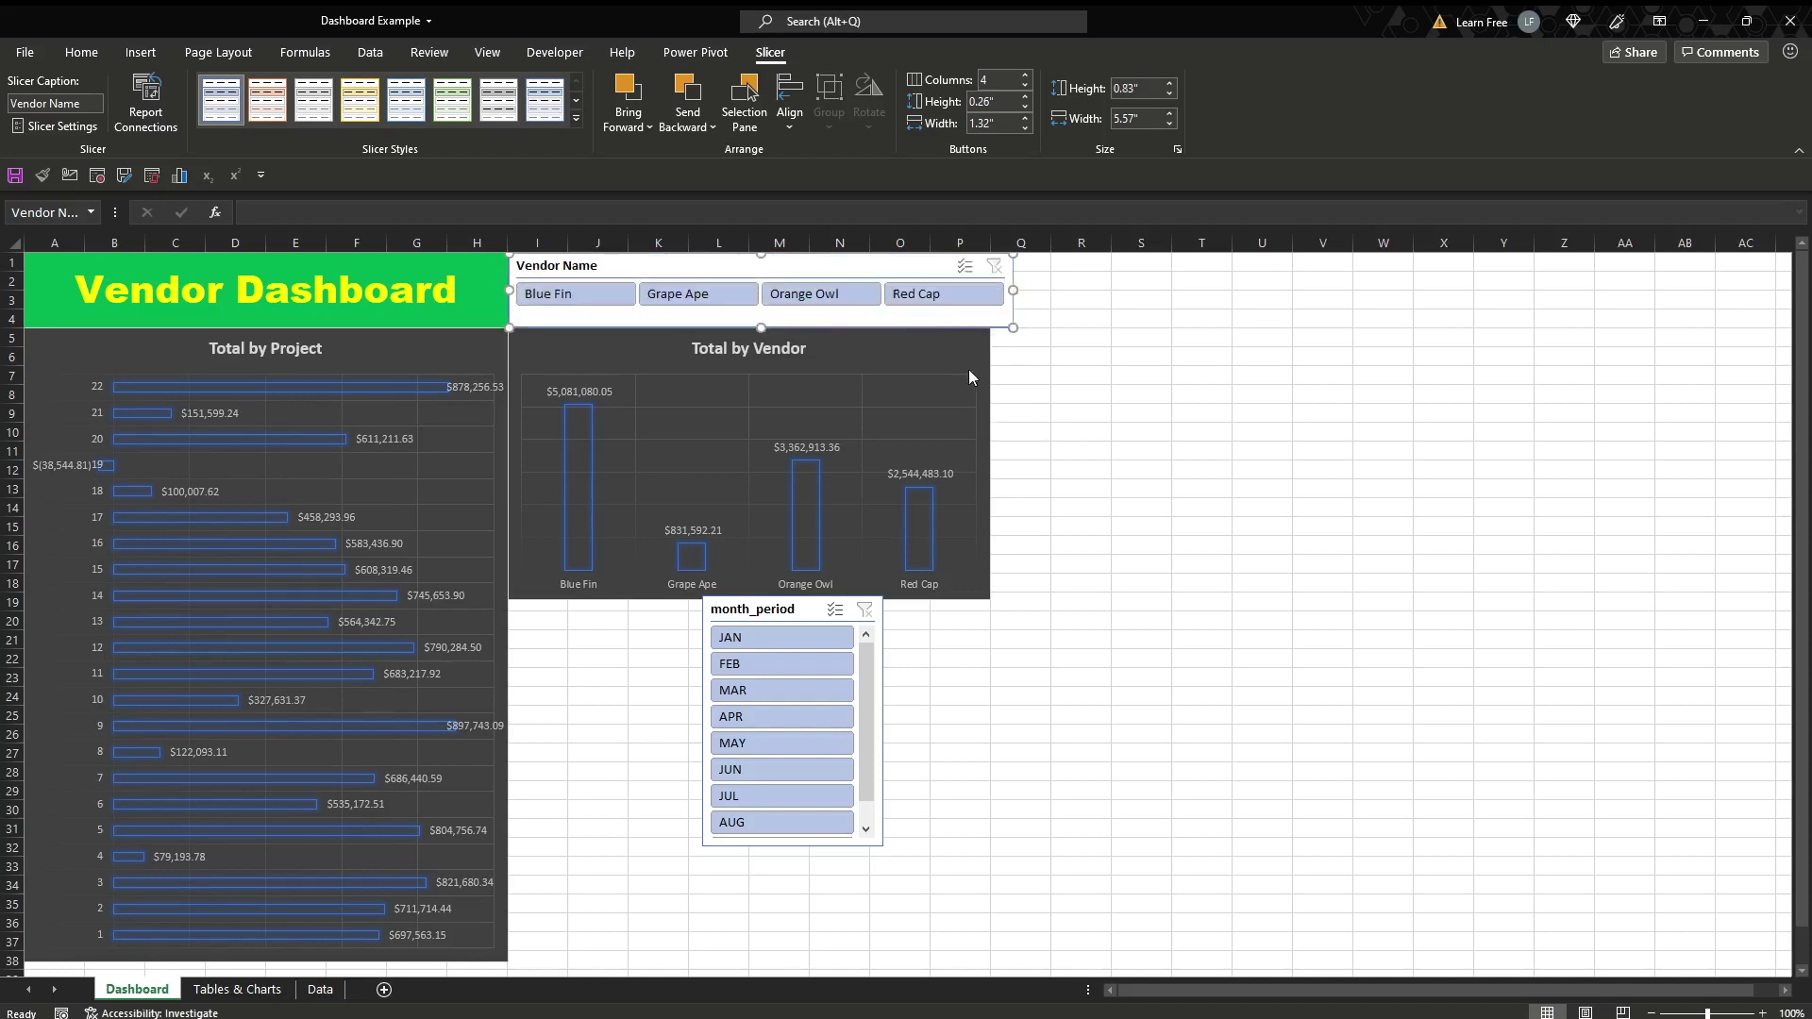
left_click(940, 354)
left_click_drag(989, 463, 1012, 464)
left_click(865, 274)
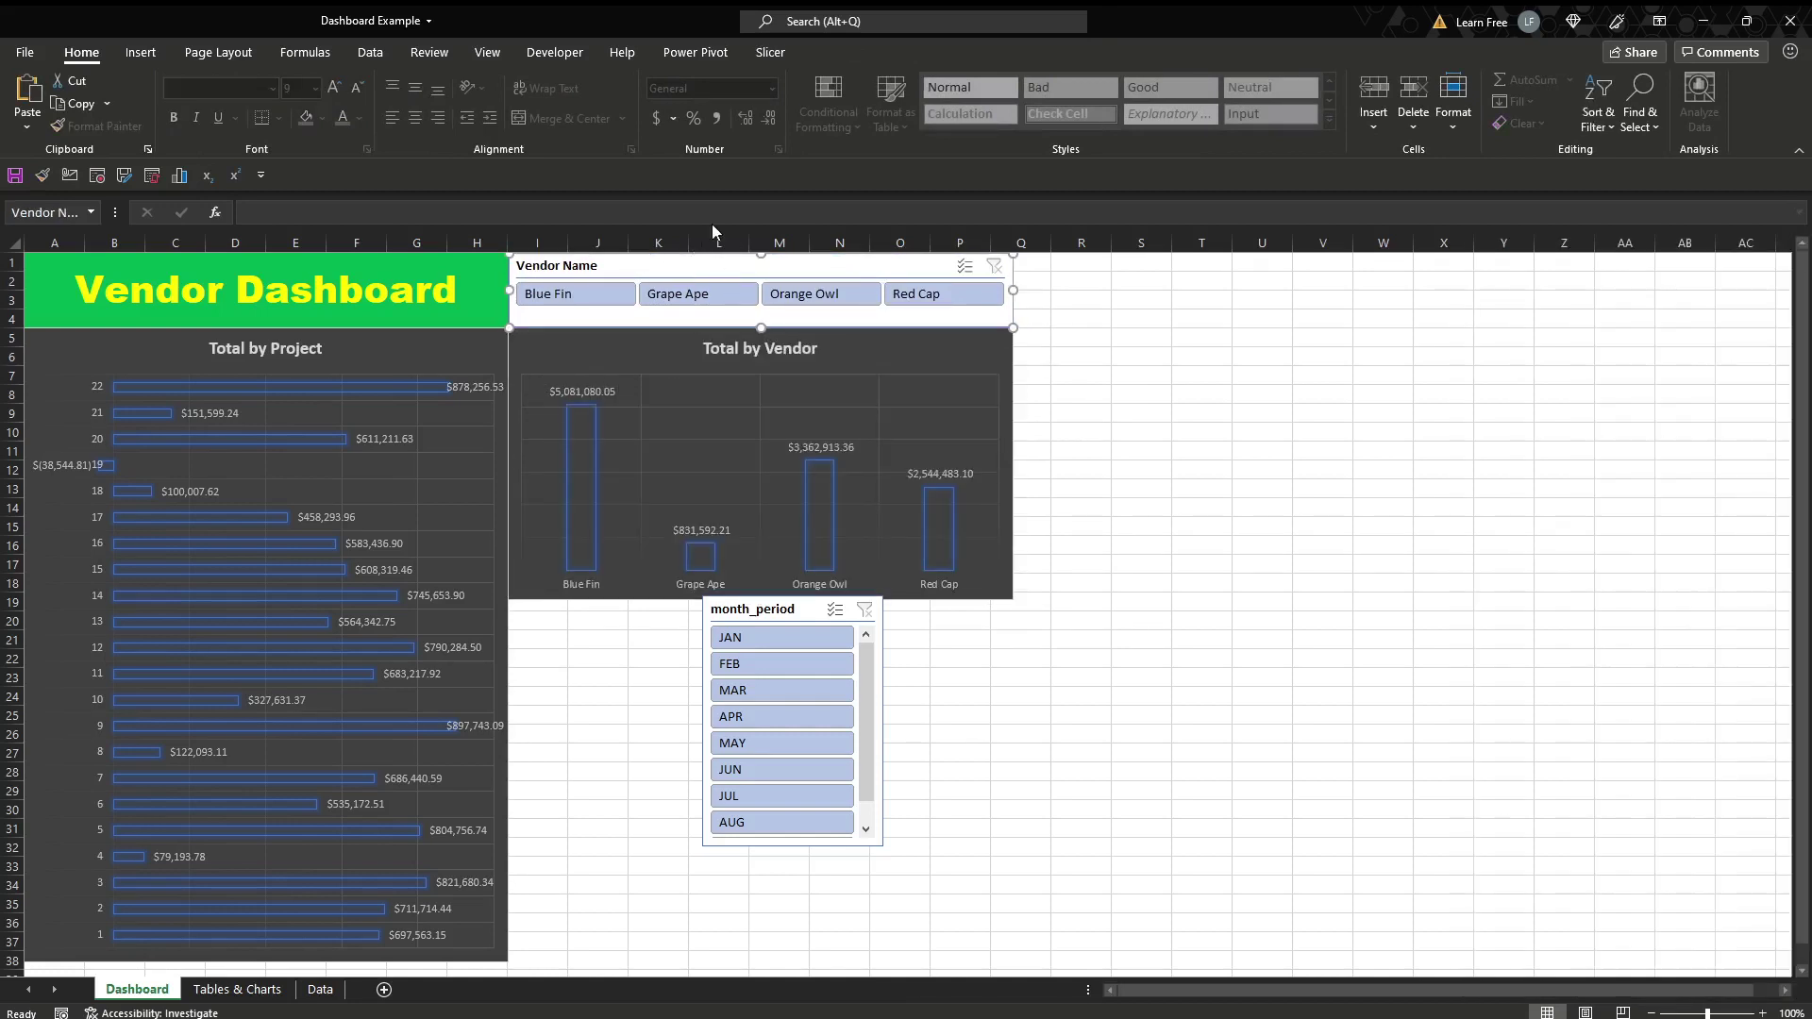
- Apply the first dark slicer style to the Vendor Name slicer
left_click(771, 54)
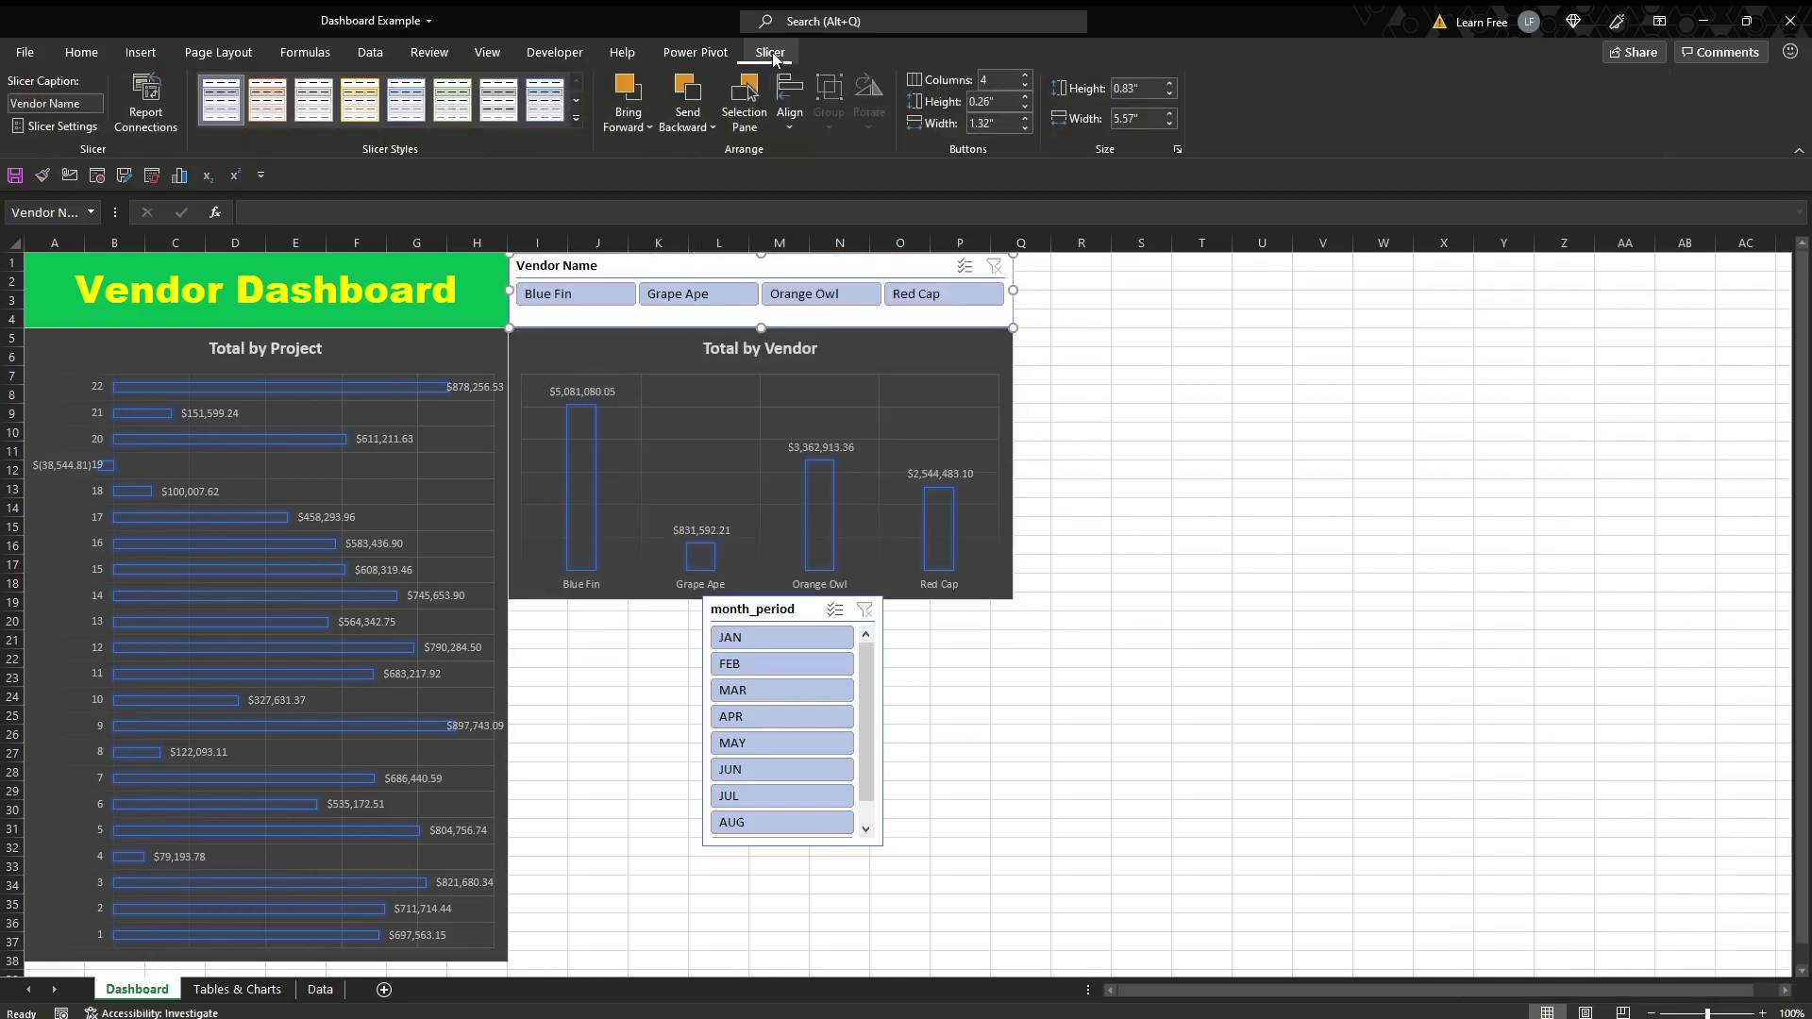
left_click(576, 119)
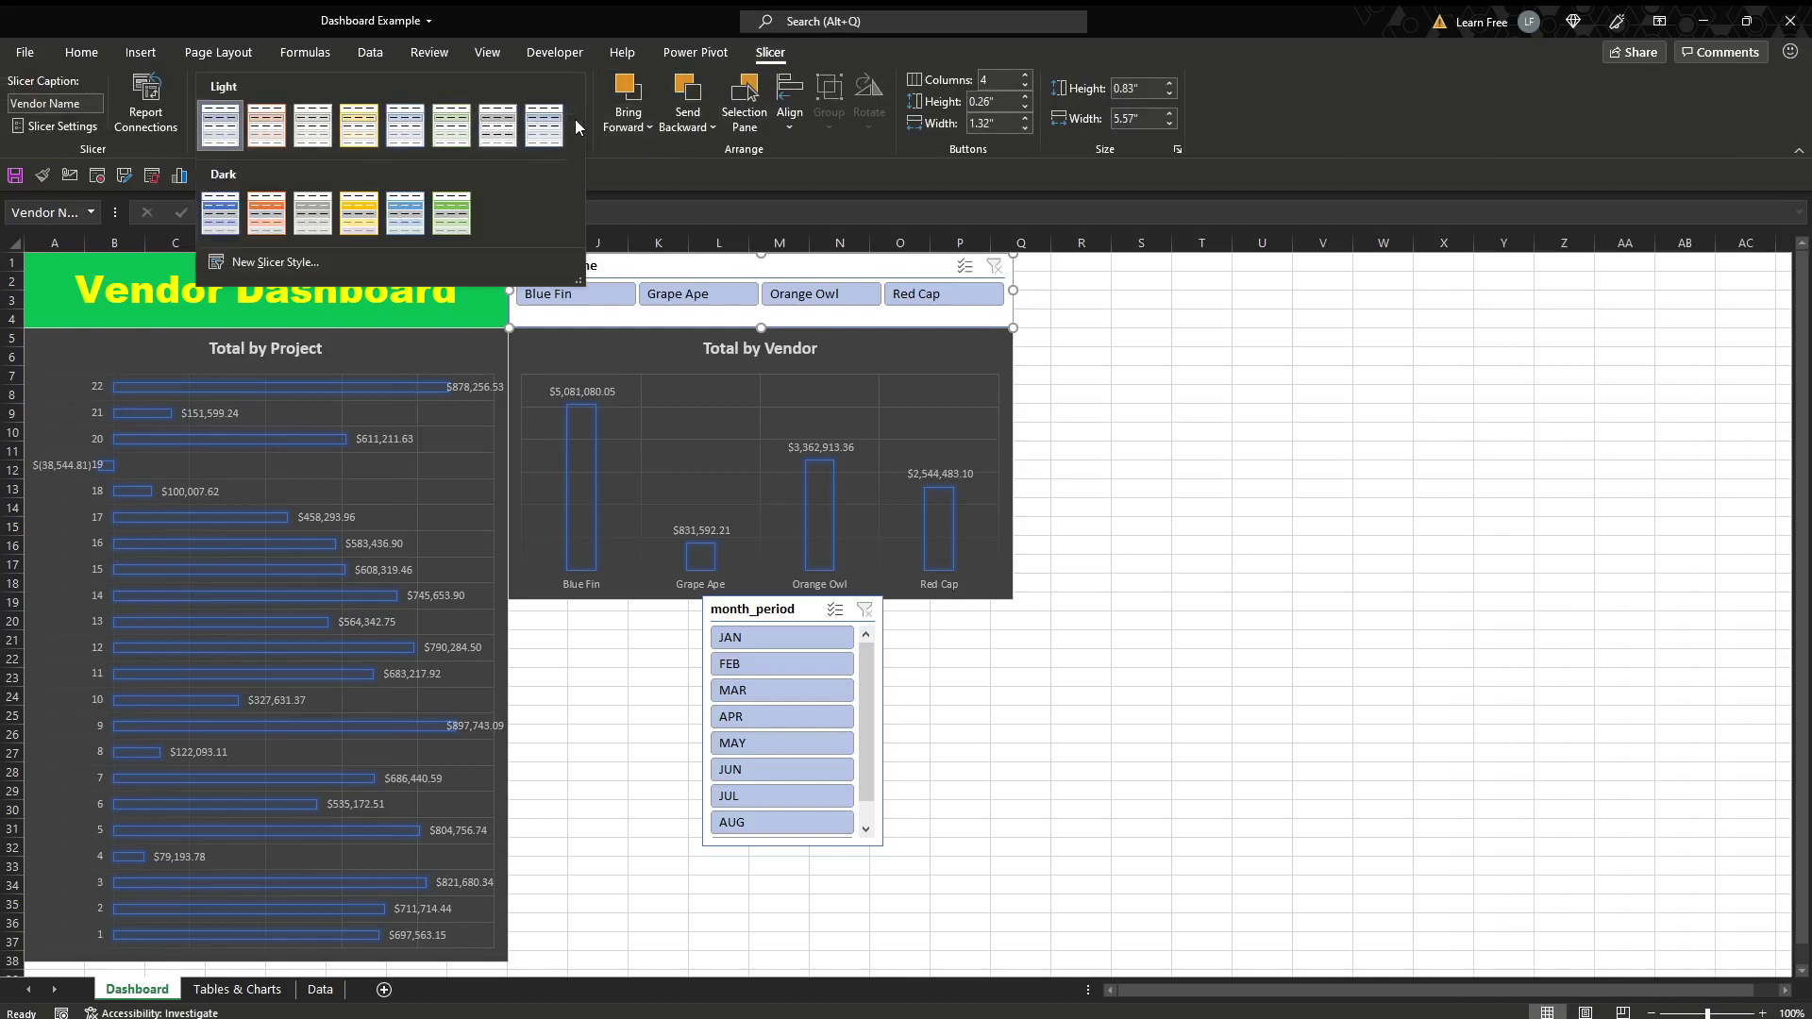
left_click(211, 224)
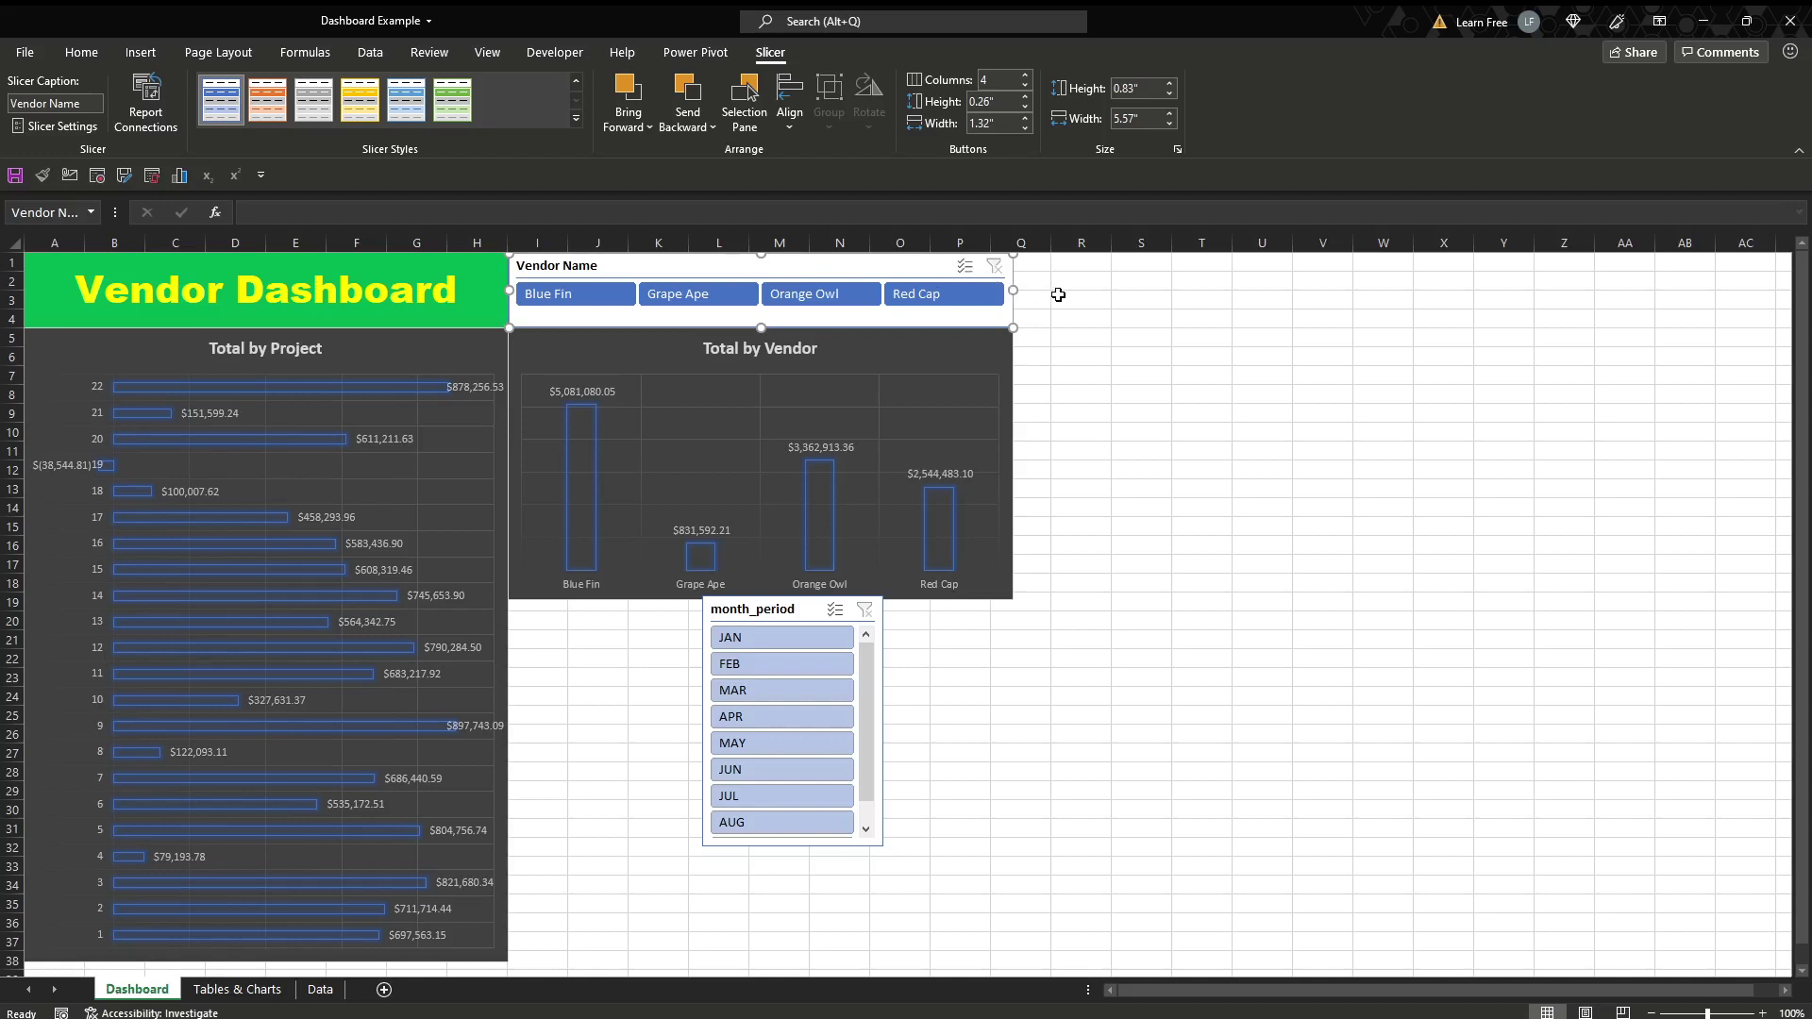
- Move the month_period slicer right of Vendor Name, lengthen it to show SEP, and style it dark blue
left_click_drag(778, 611, 1429, 269)
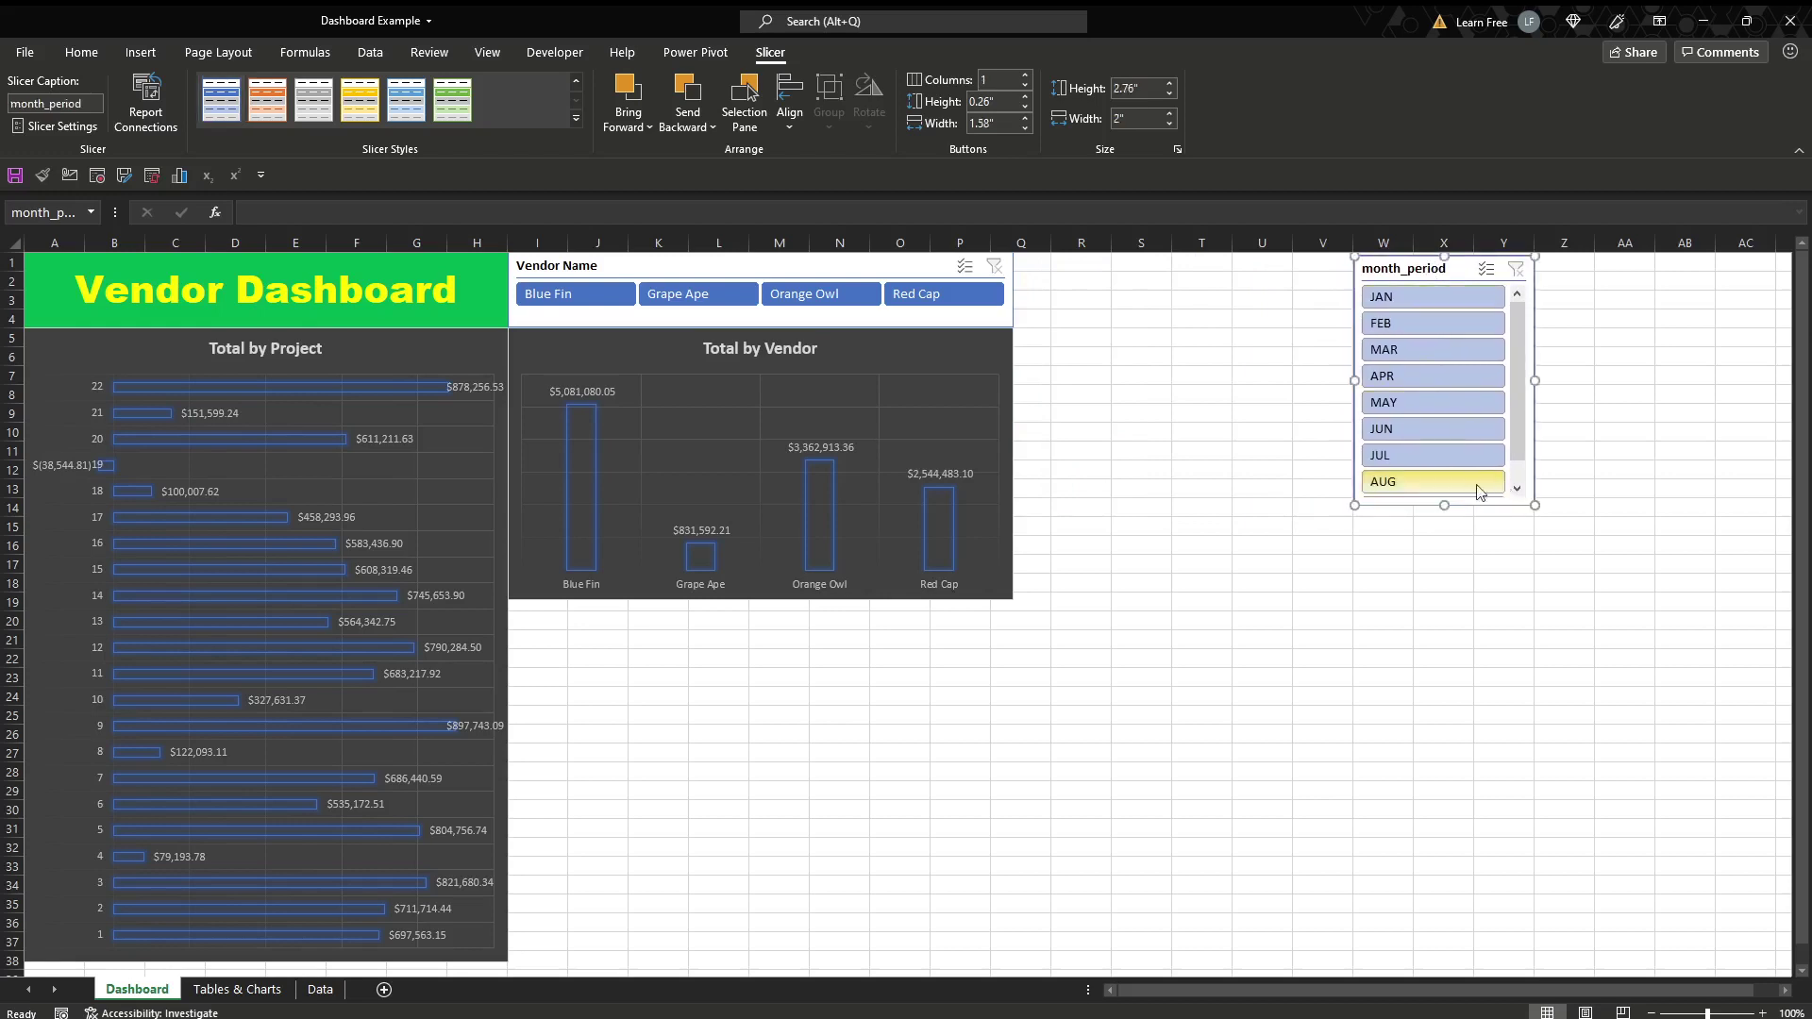
mouse_move(1444, 506)
left_mouse_down()
mouse_move(1458, 656)
mouse_move(1441, 533)
left_mouse_up()
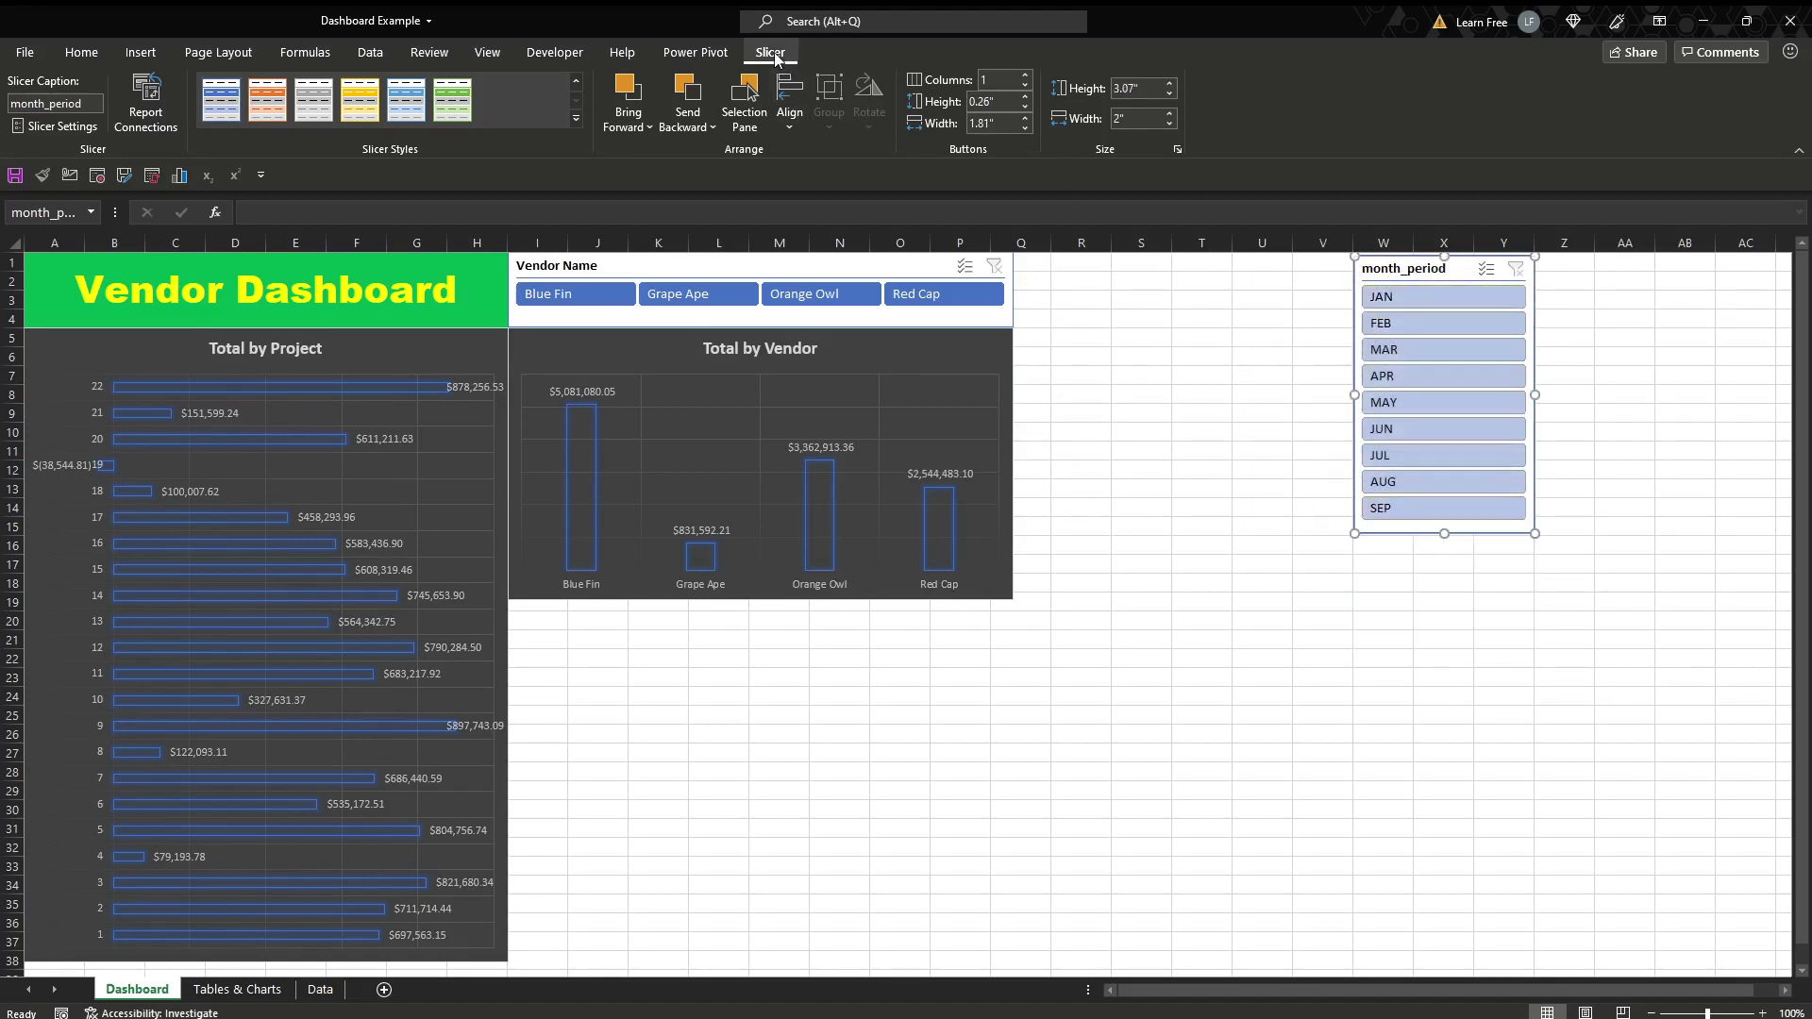
left_click(576, 119)
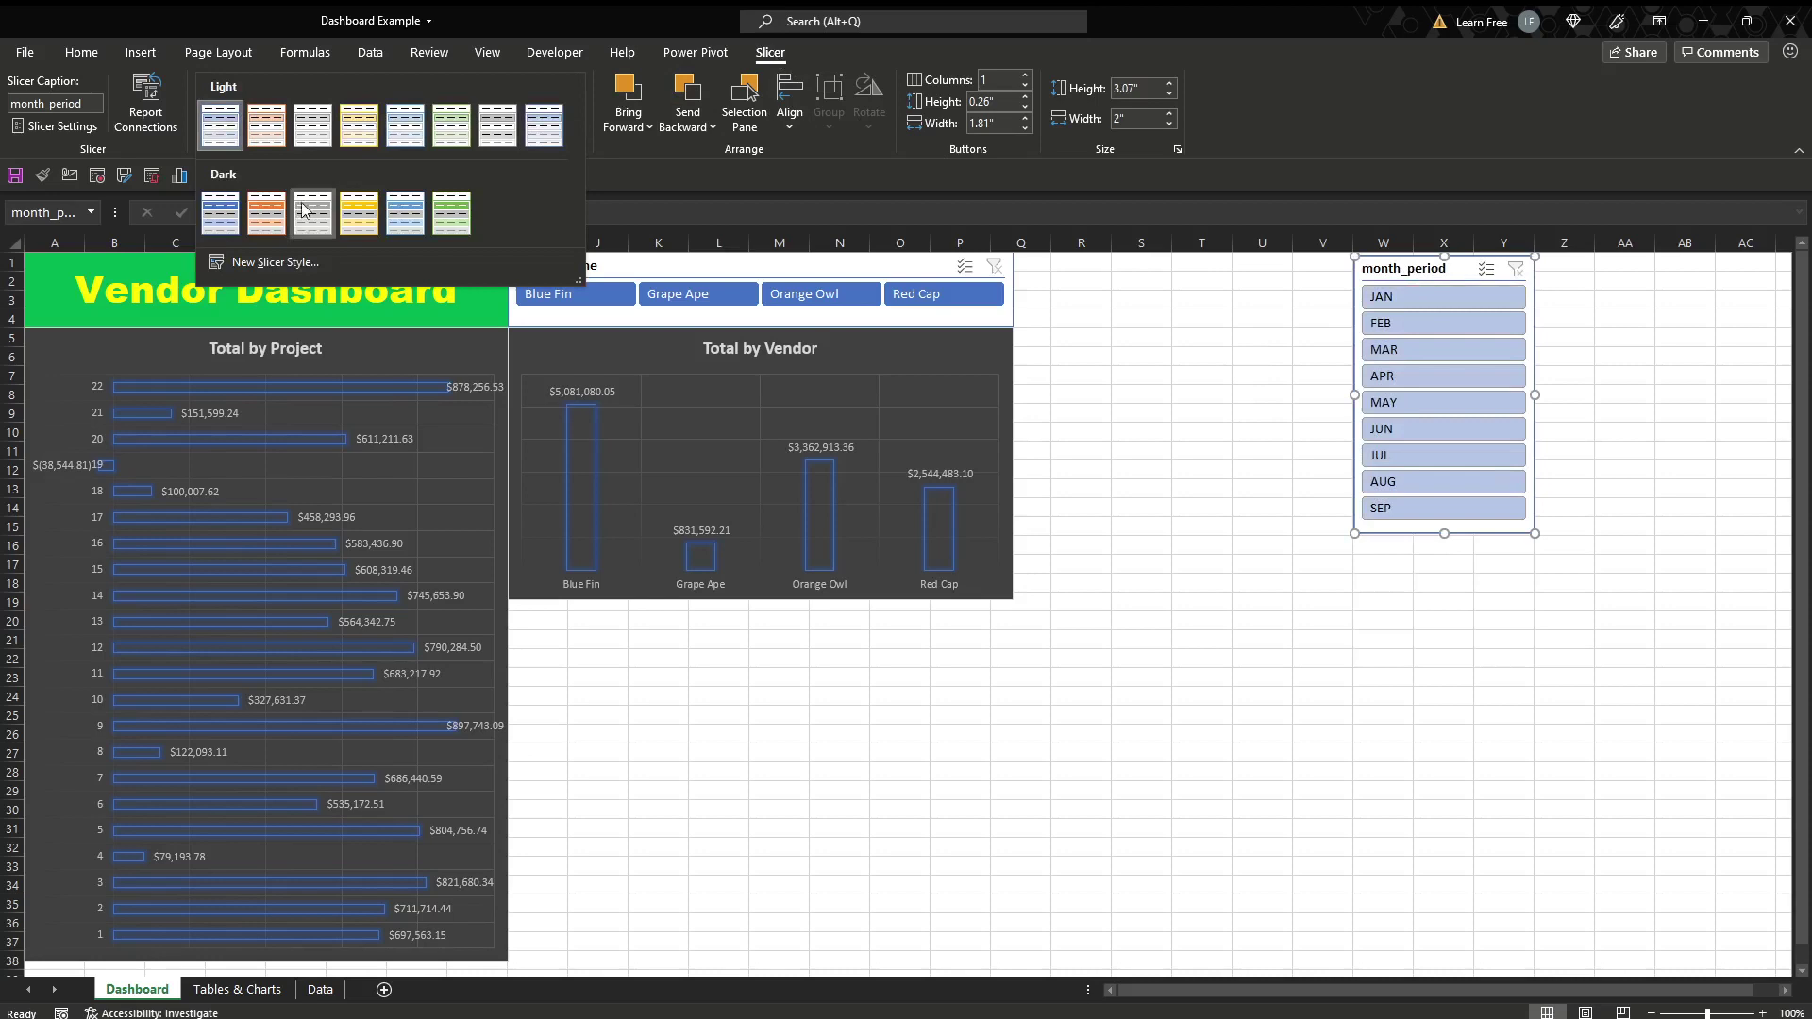
left_click(219, 213)
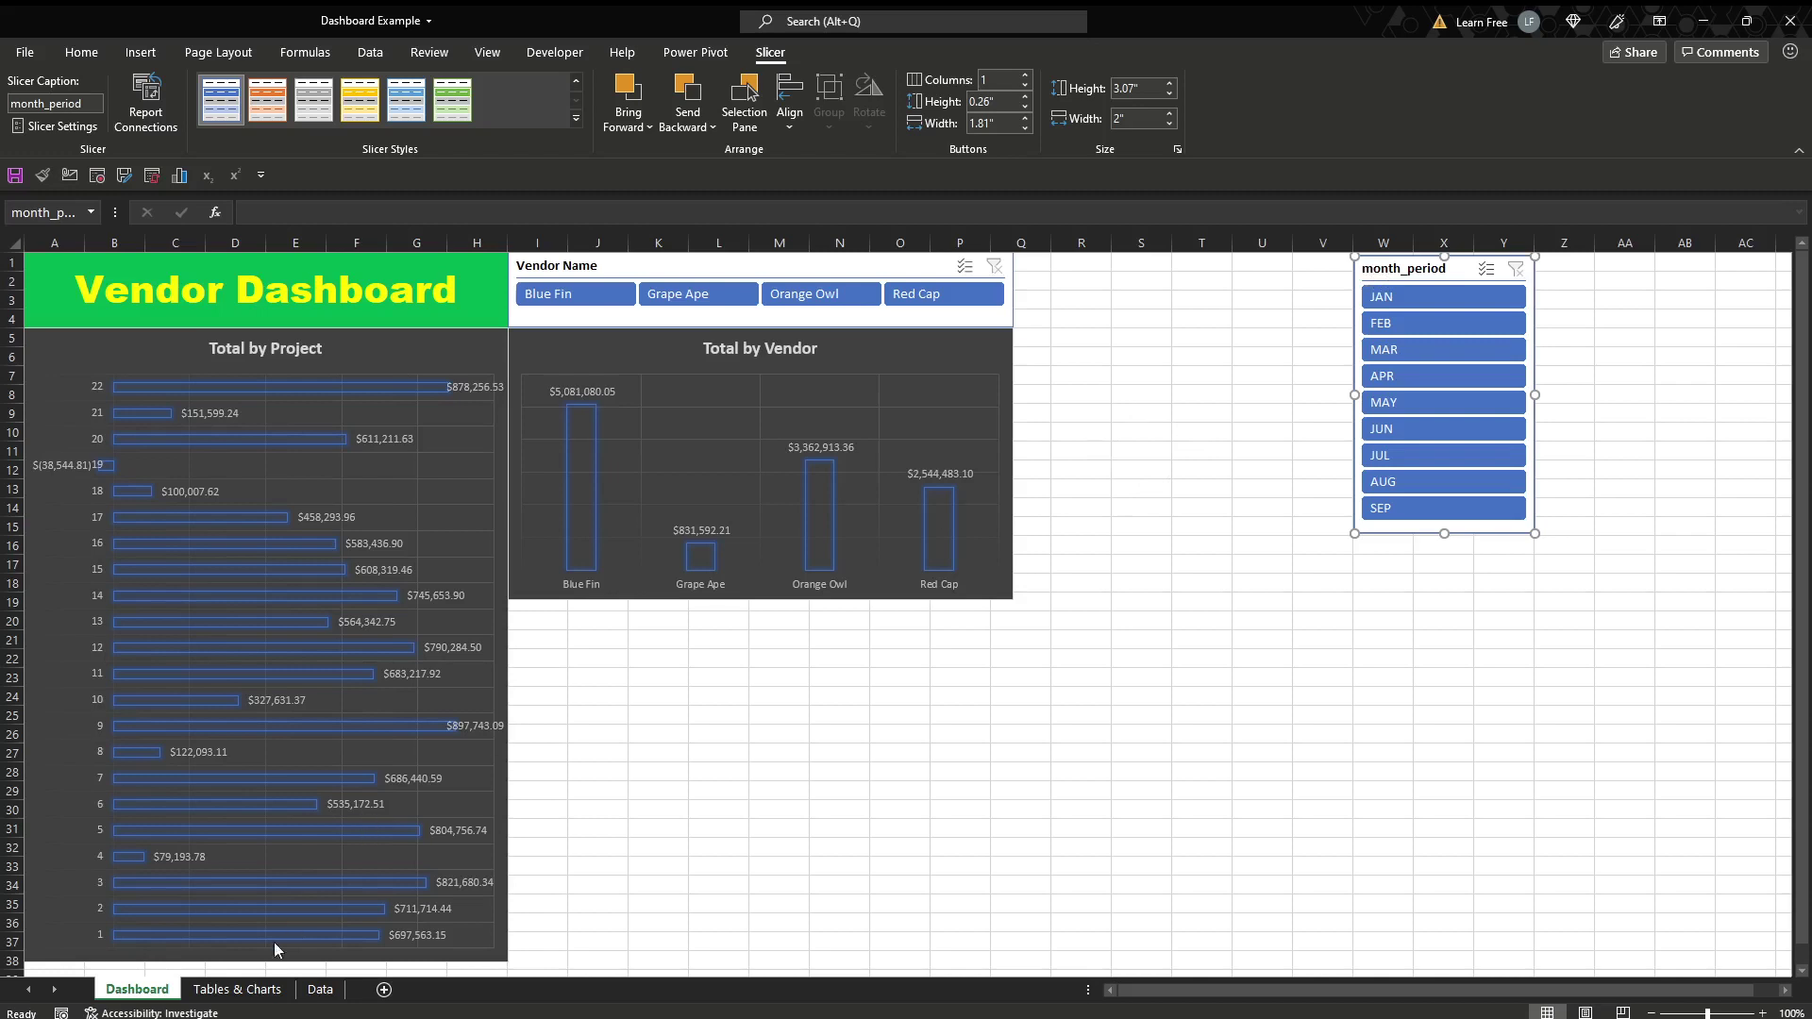
- Copy the vendor pivot table in A1:B6 on Tables & Charts to cell A10
left_click(262, 996)
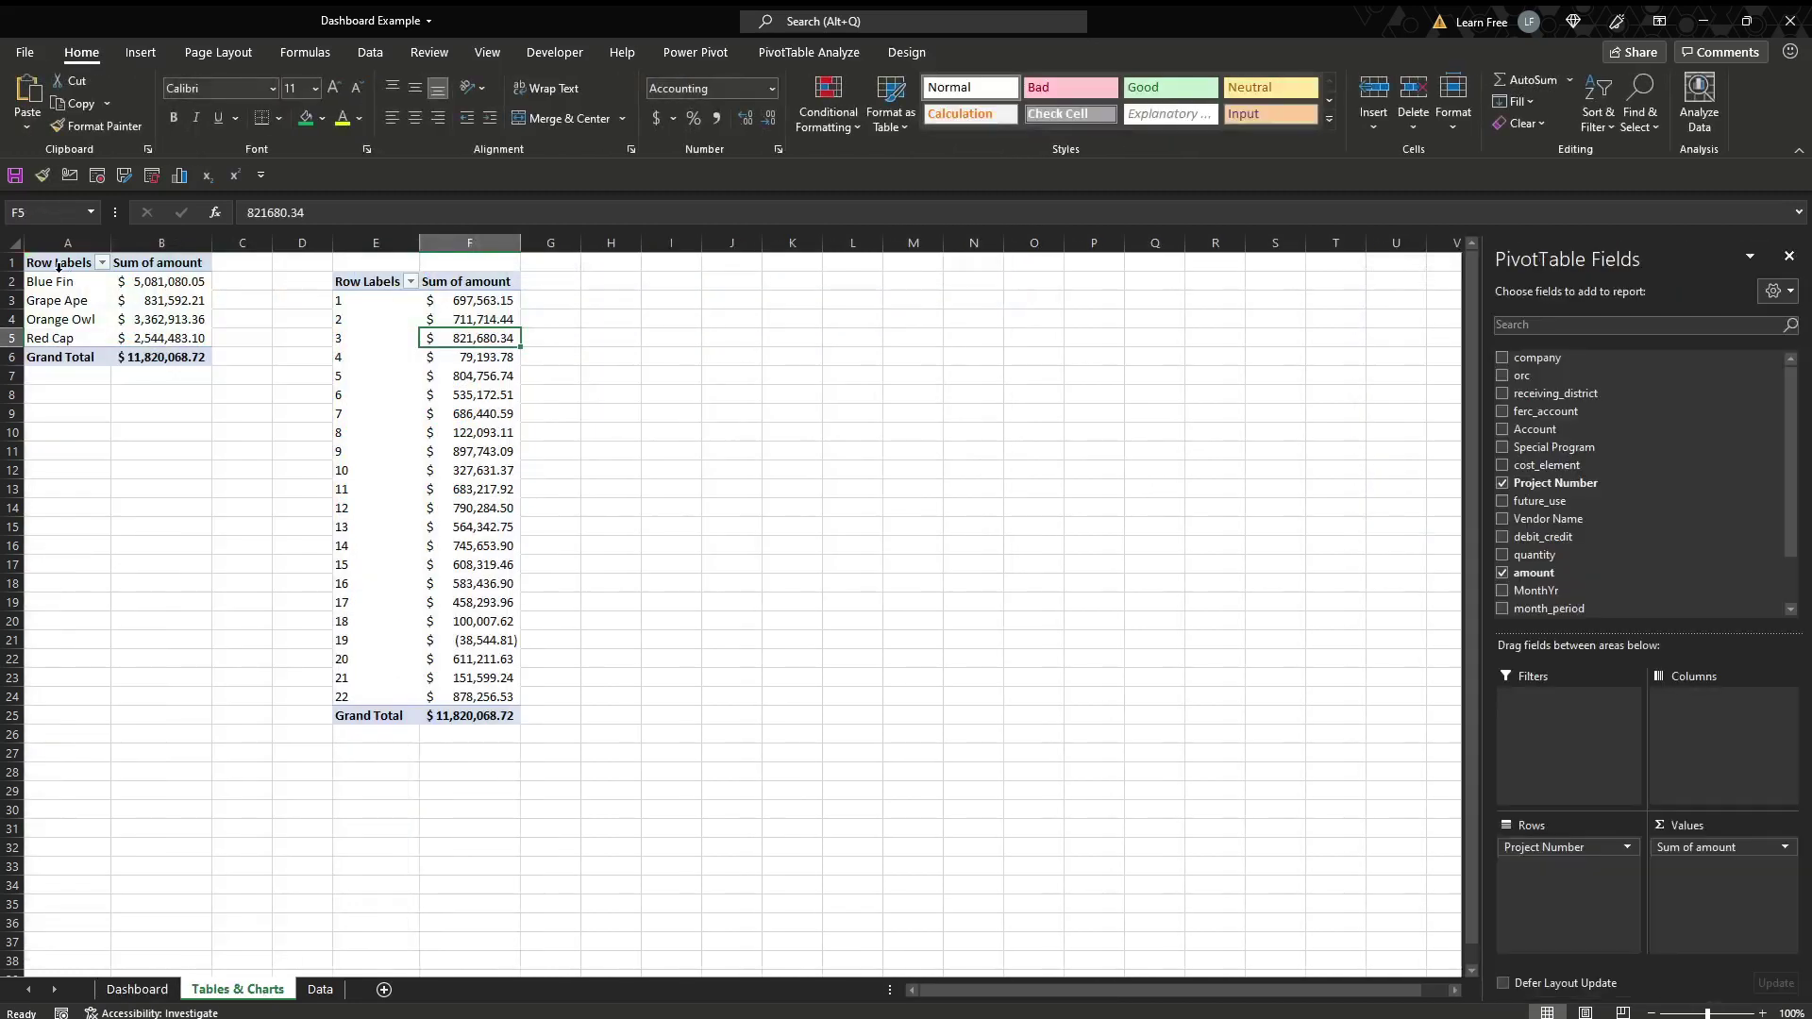
left_click_drag(58, 267, 210, 351)
key("ctrl+c")
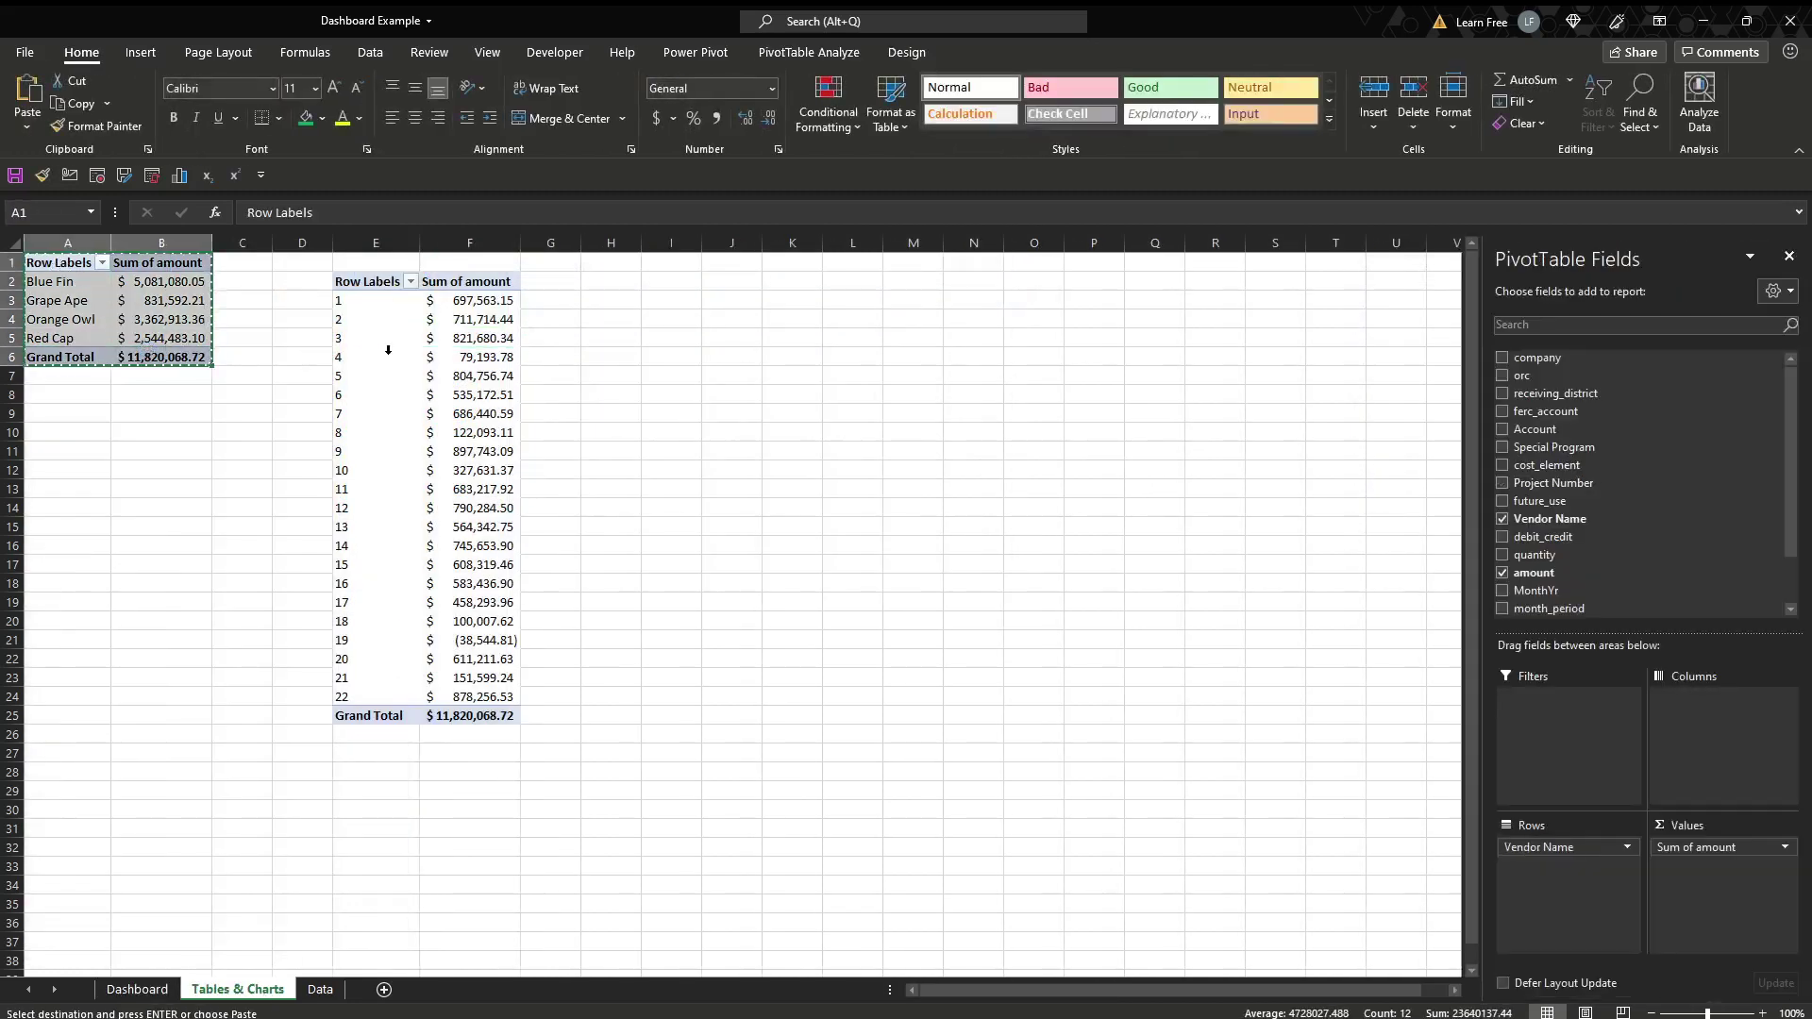
left_click(93, 429)
key("ctrl+v")
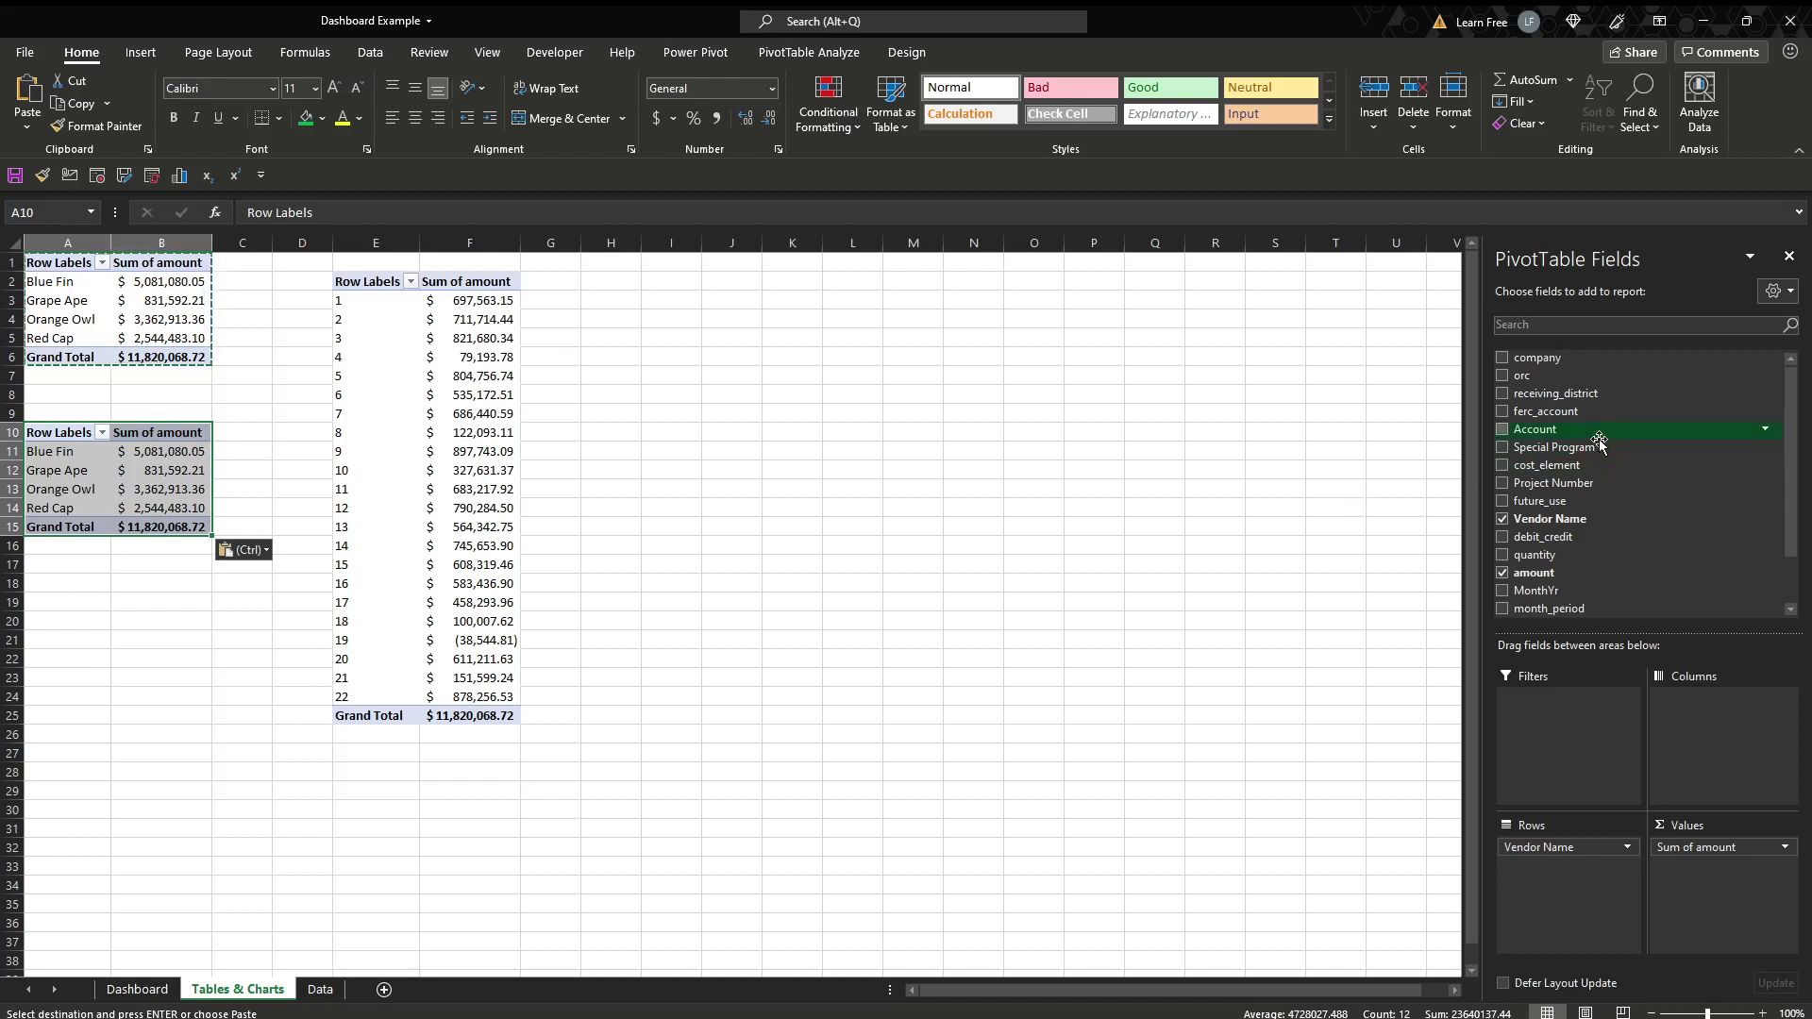
- Add ferc_account to the copied pivot's rows above Vendor Name, grouping vendors by account
left_click_drag(1611, 410, 1583, 578)
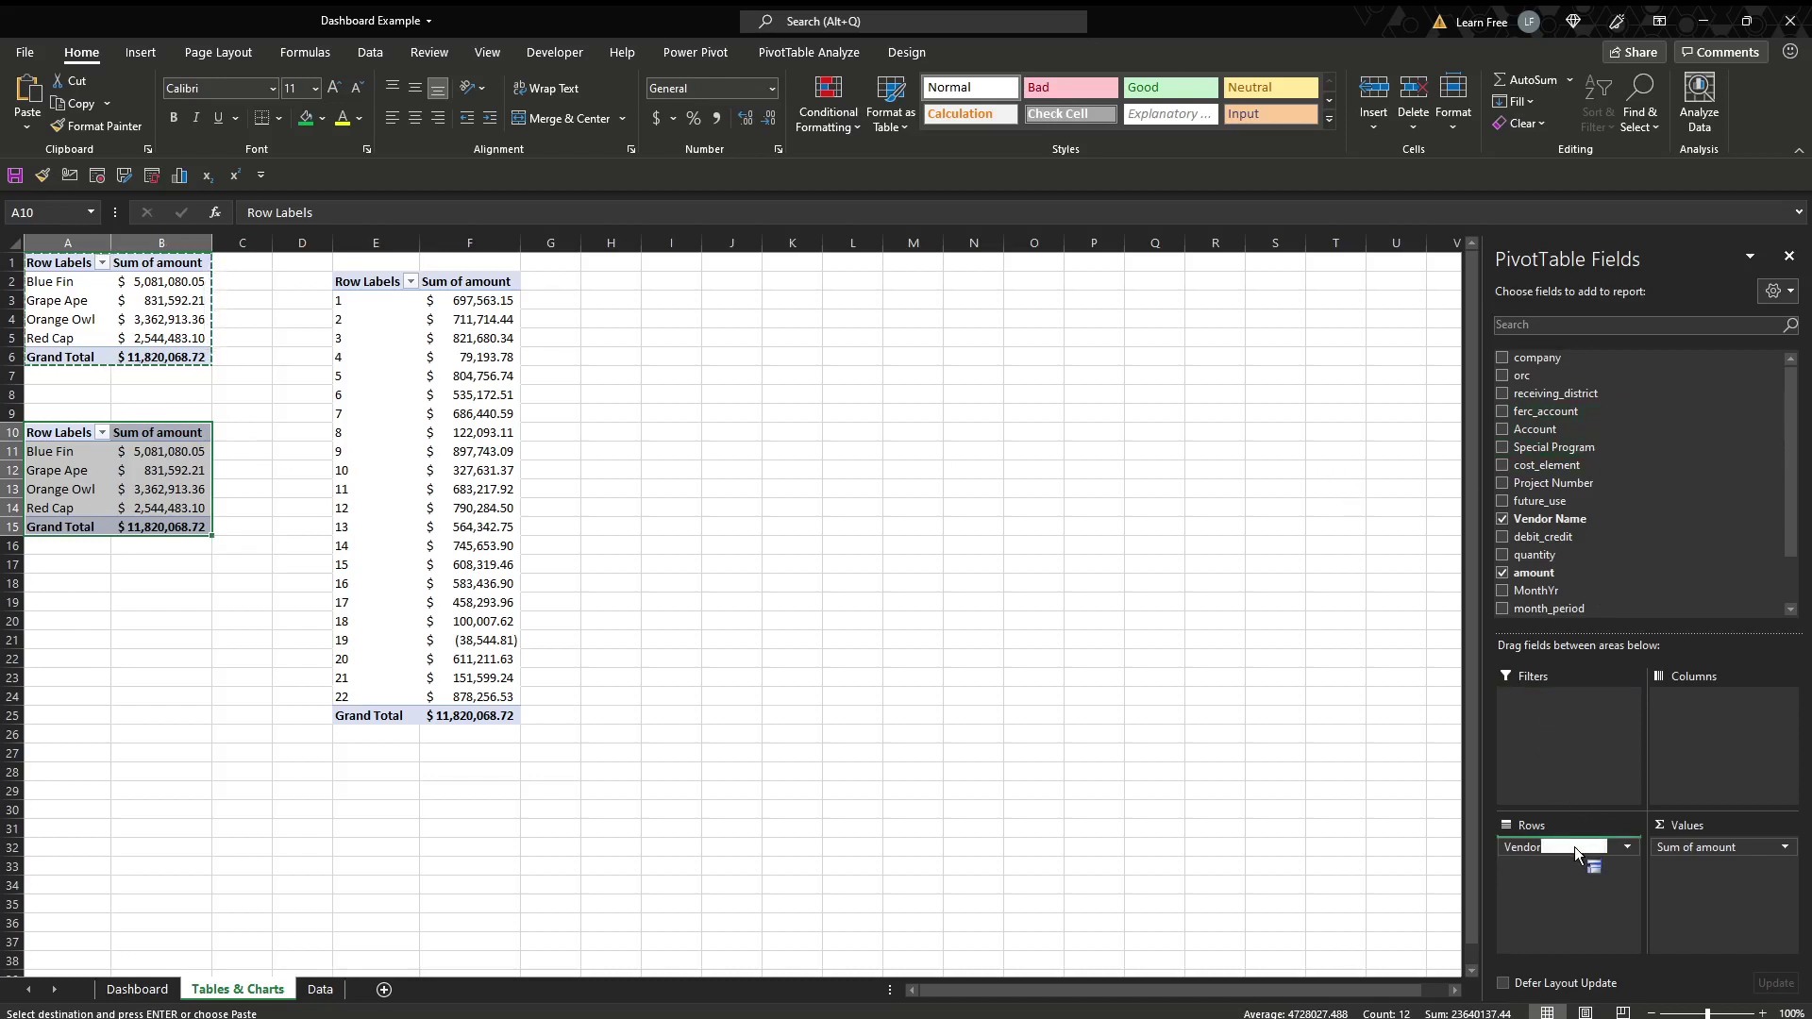
left_click_drag(1574, 847, 1574, 847)
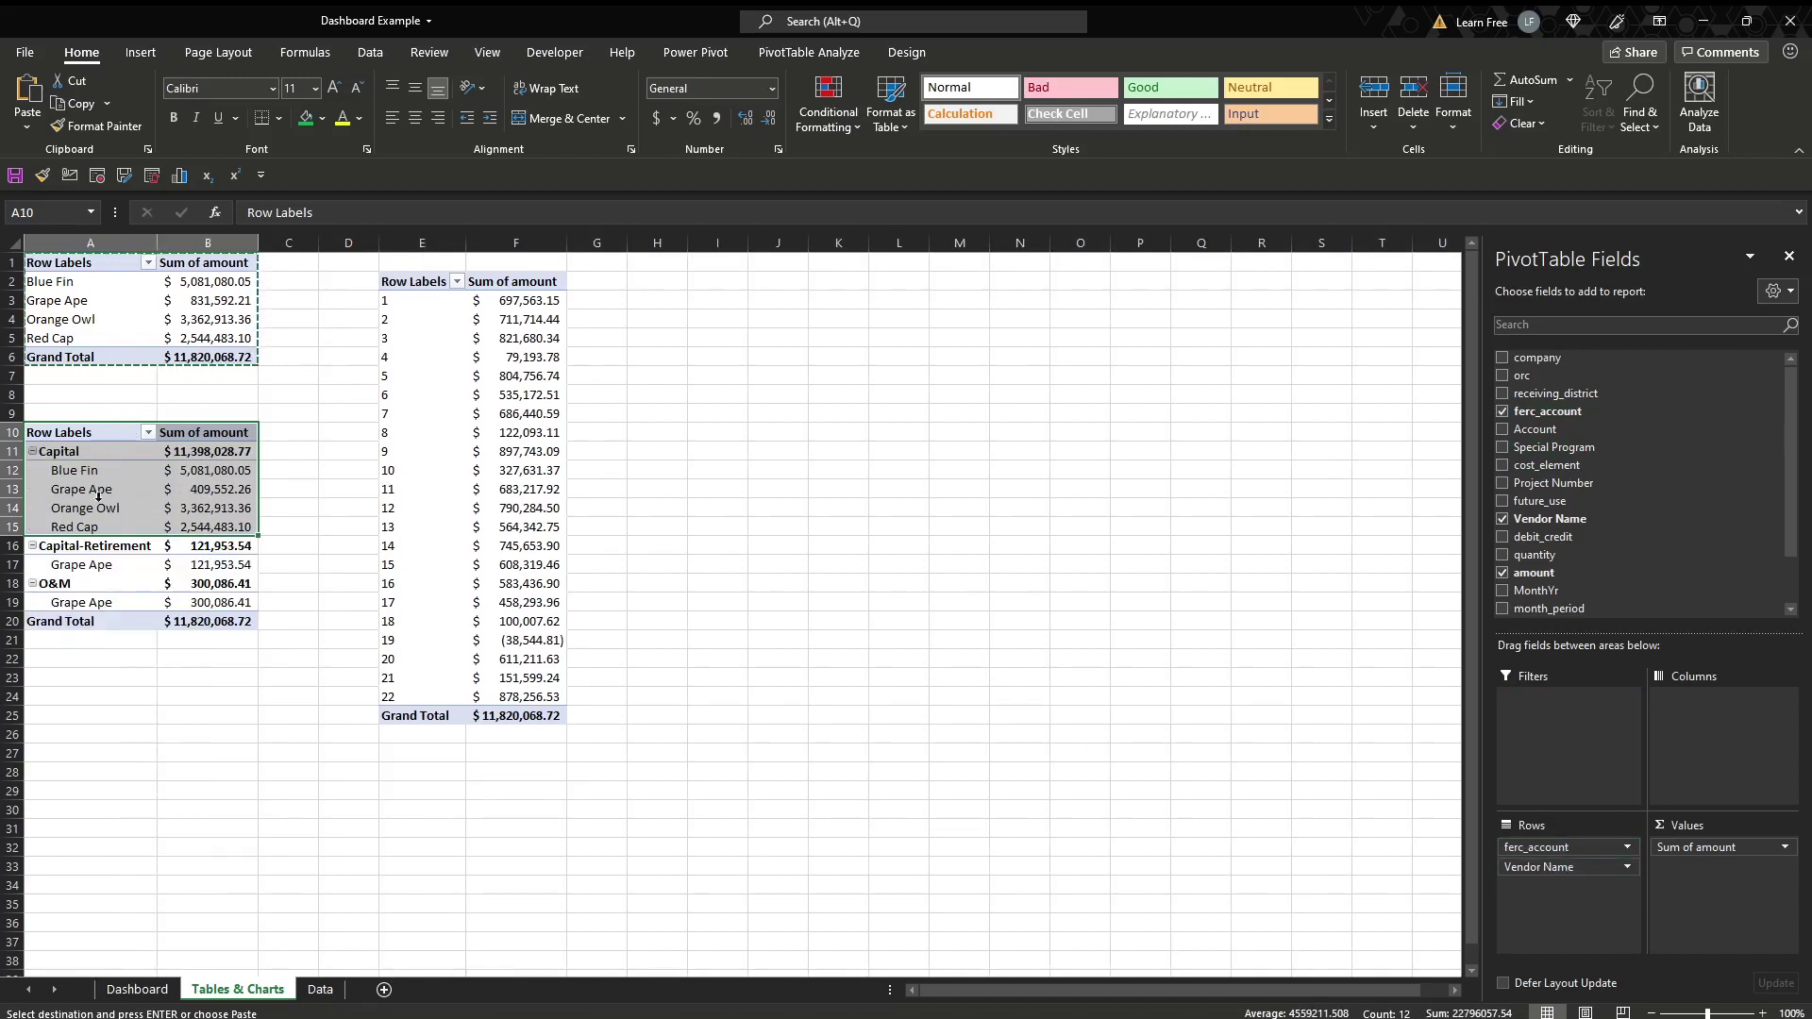
left_click(138, 476)
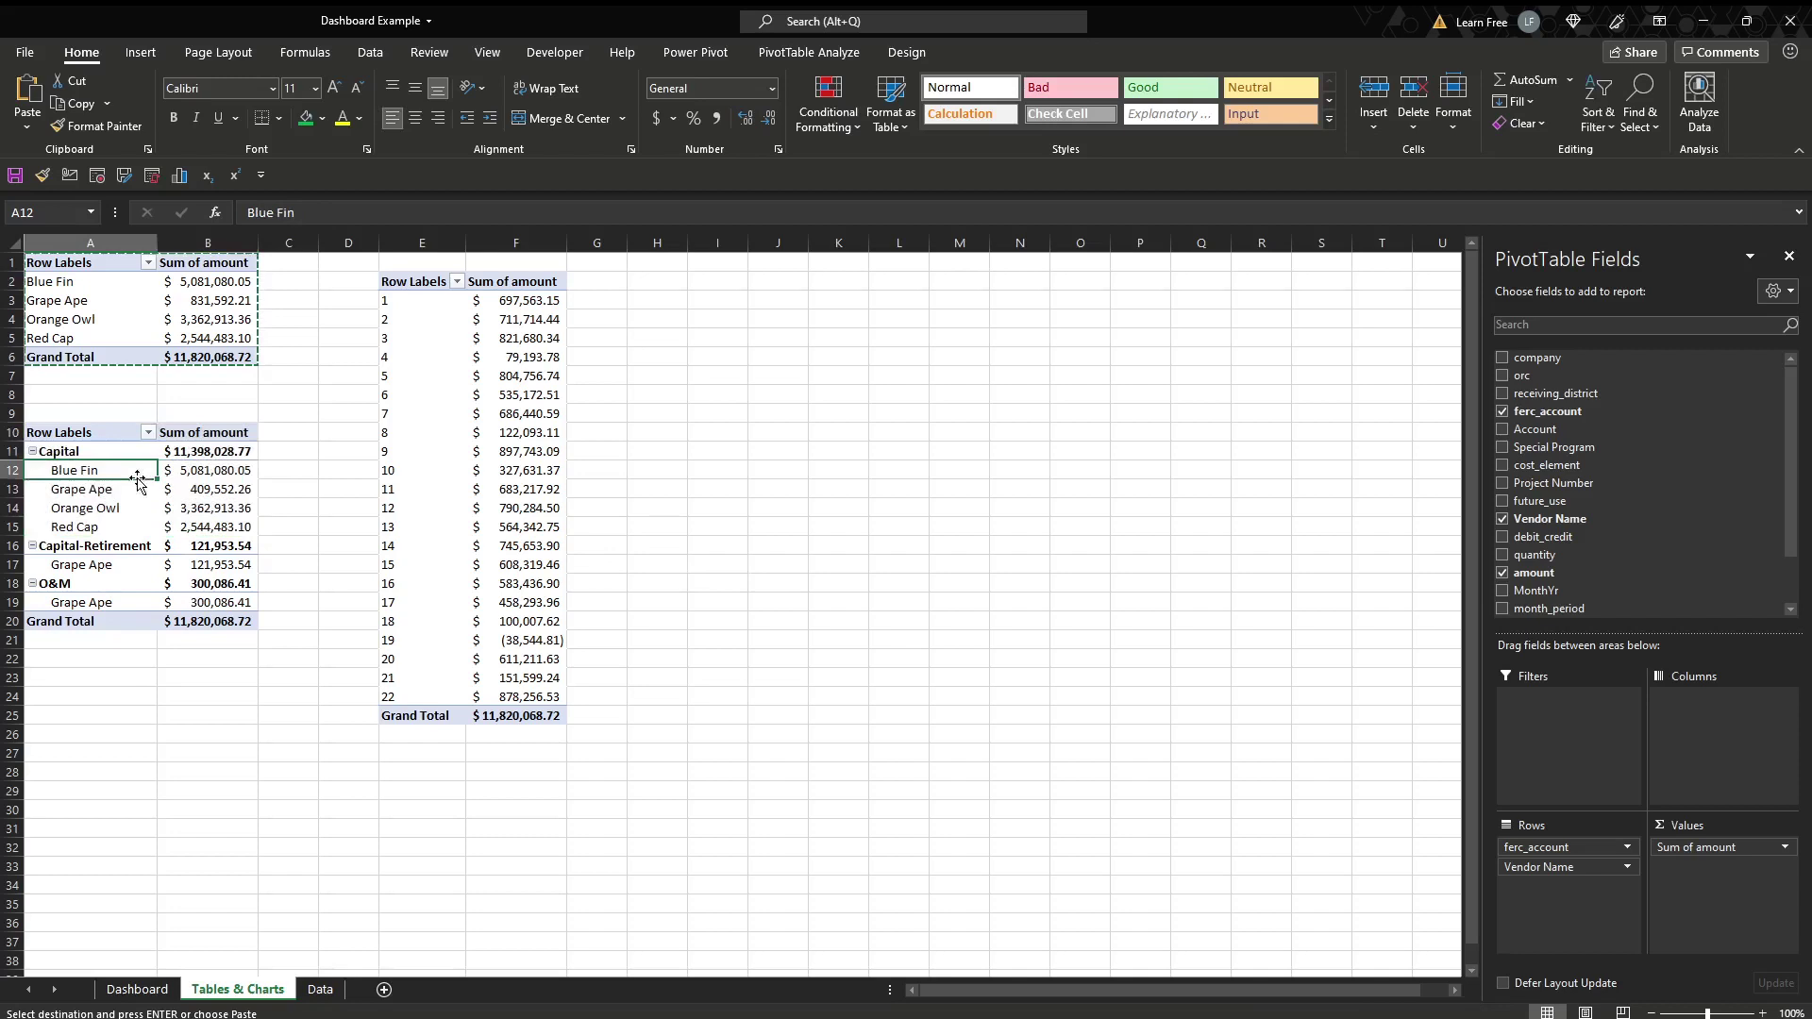
- Insert a clustered column PivotChart from the account pivot after previewing other chart types
left_click(154, 56)
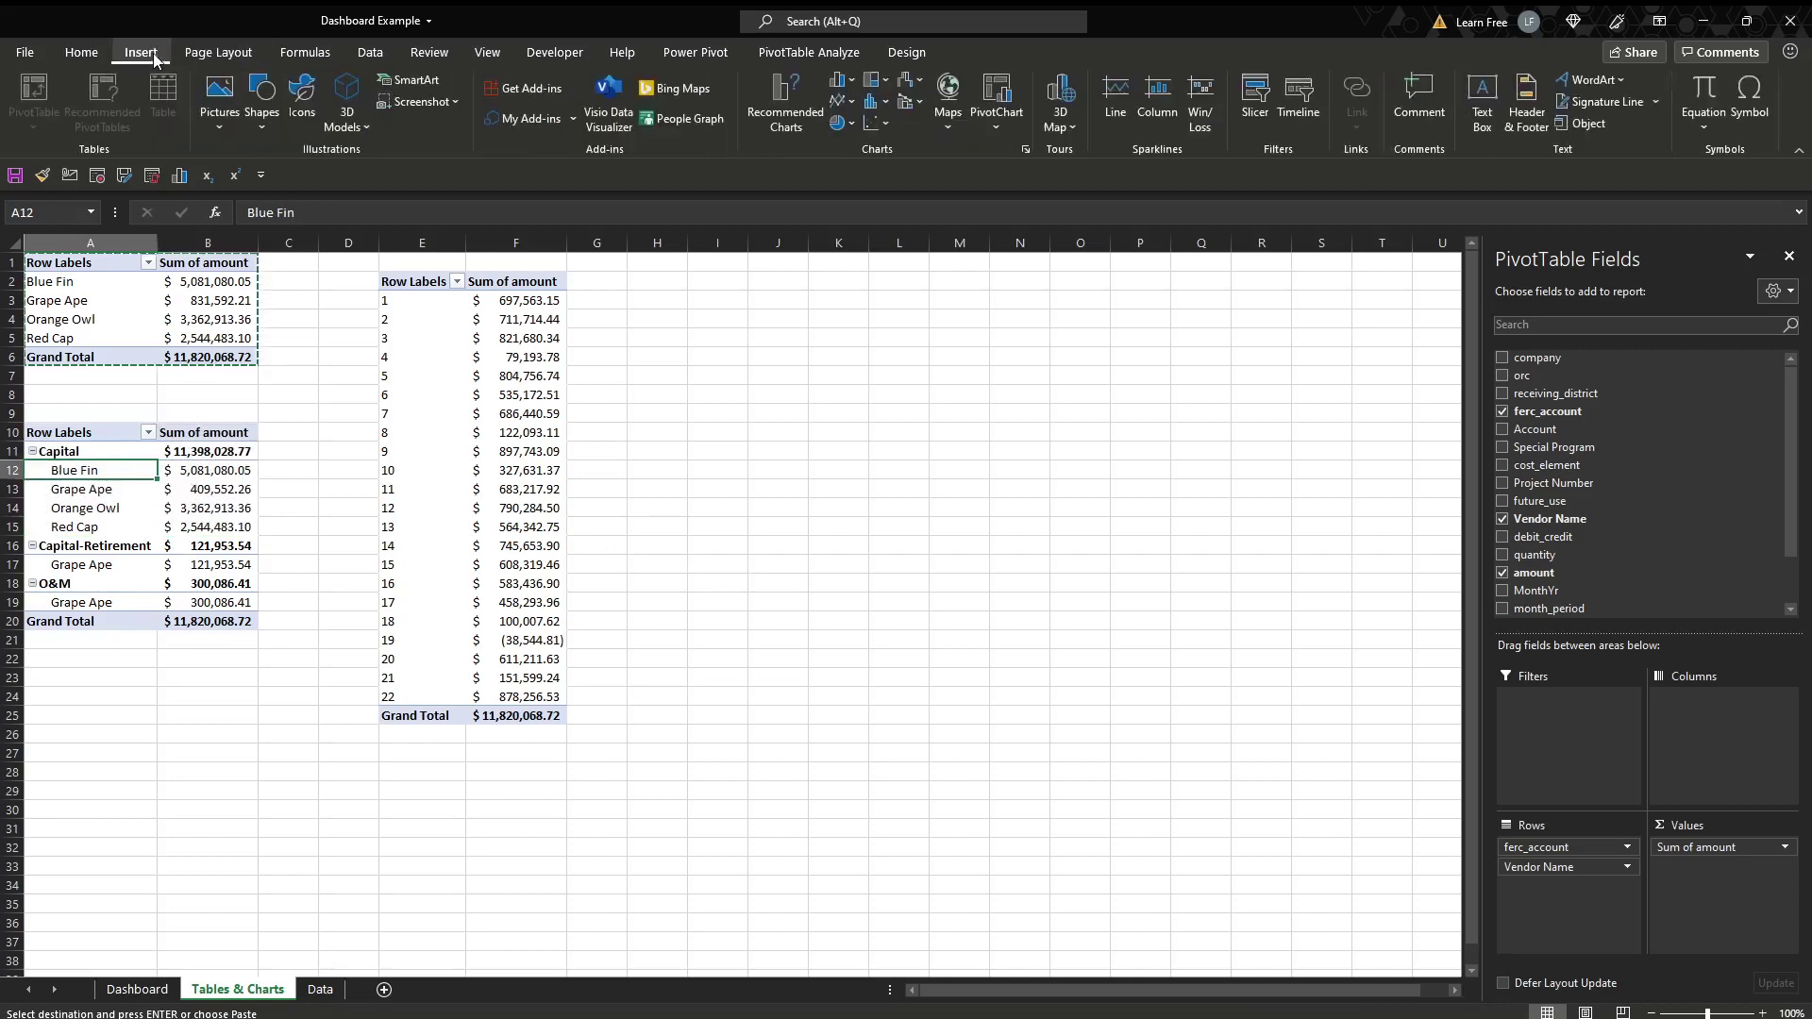
left_click(786, 104)
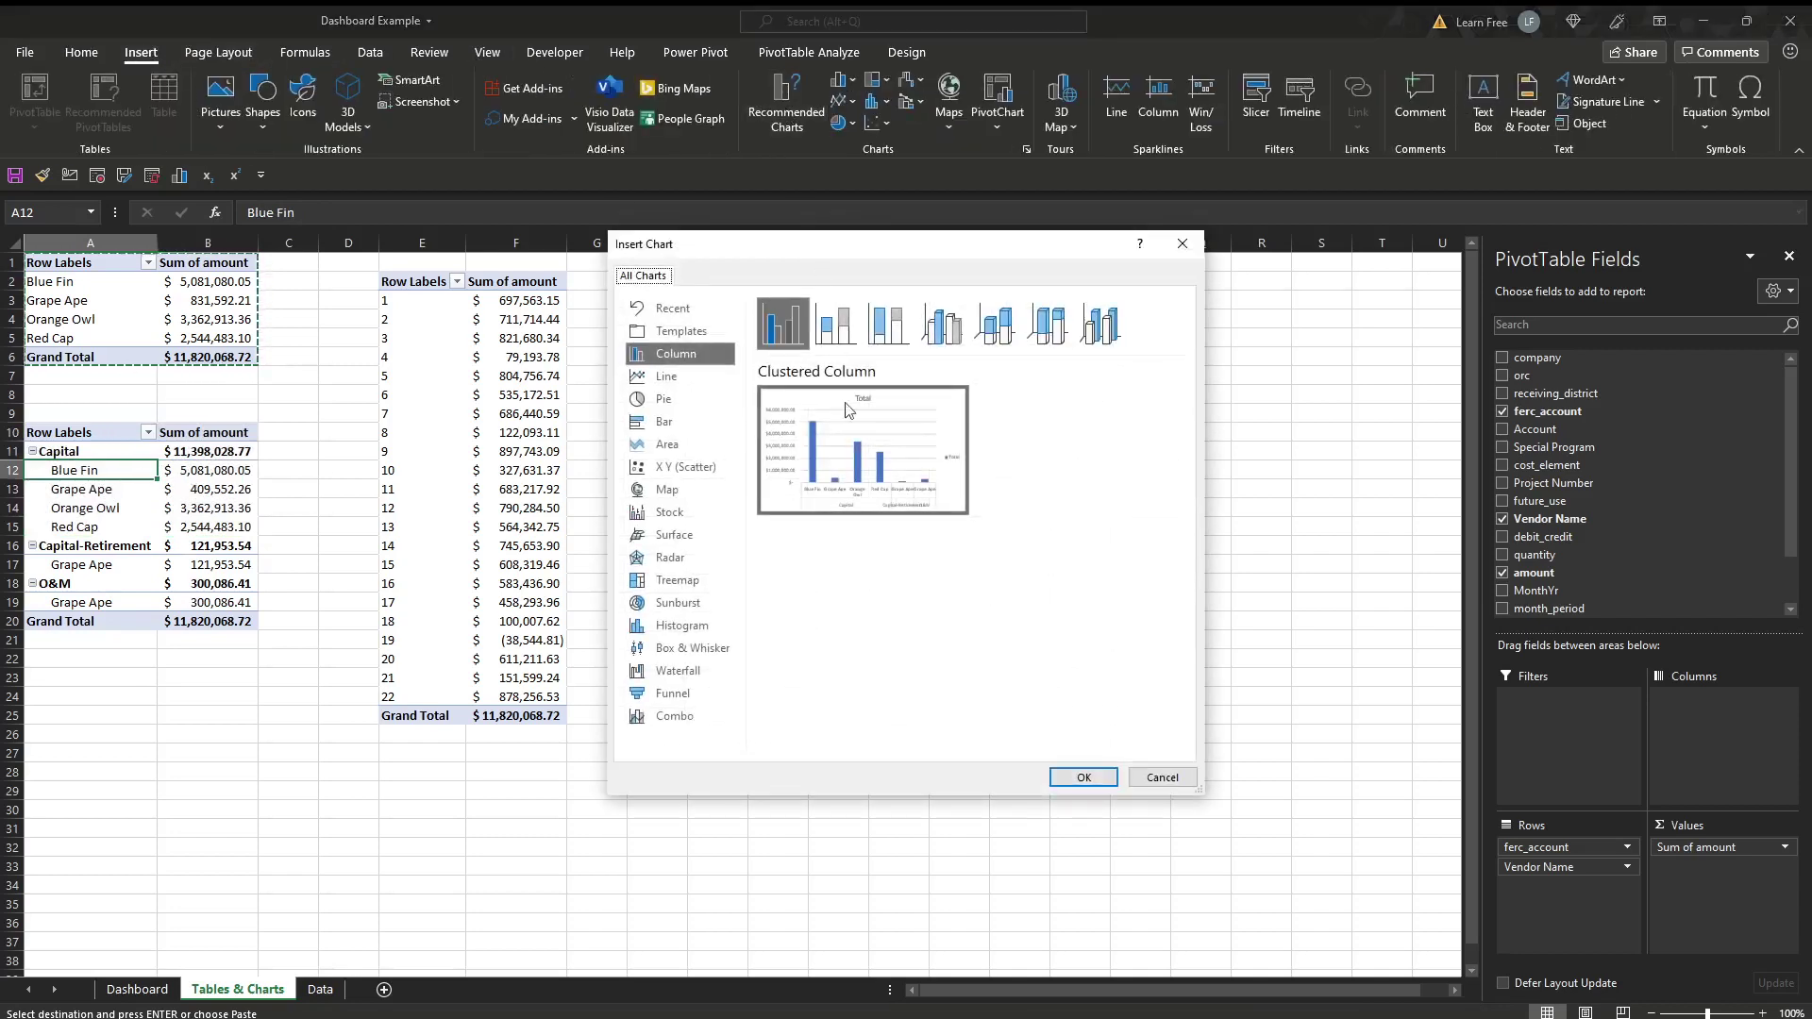
mouse_move(858, 487)
left_click(677, 381)
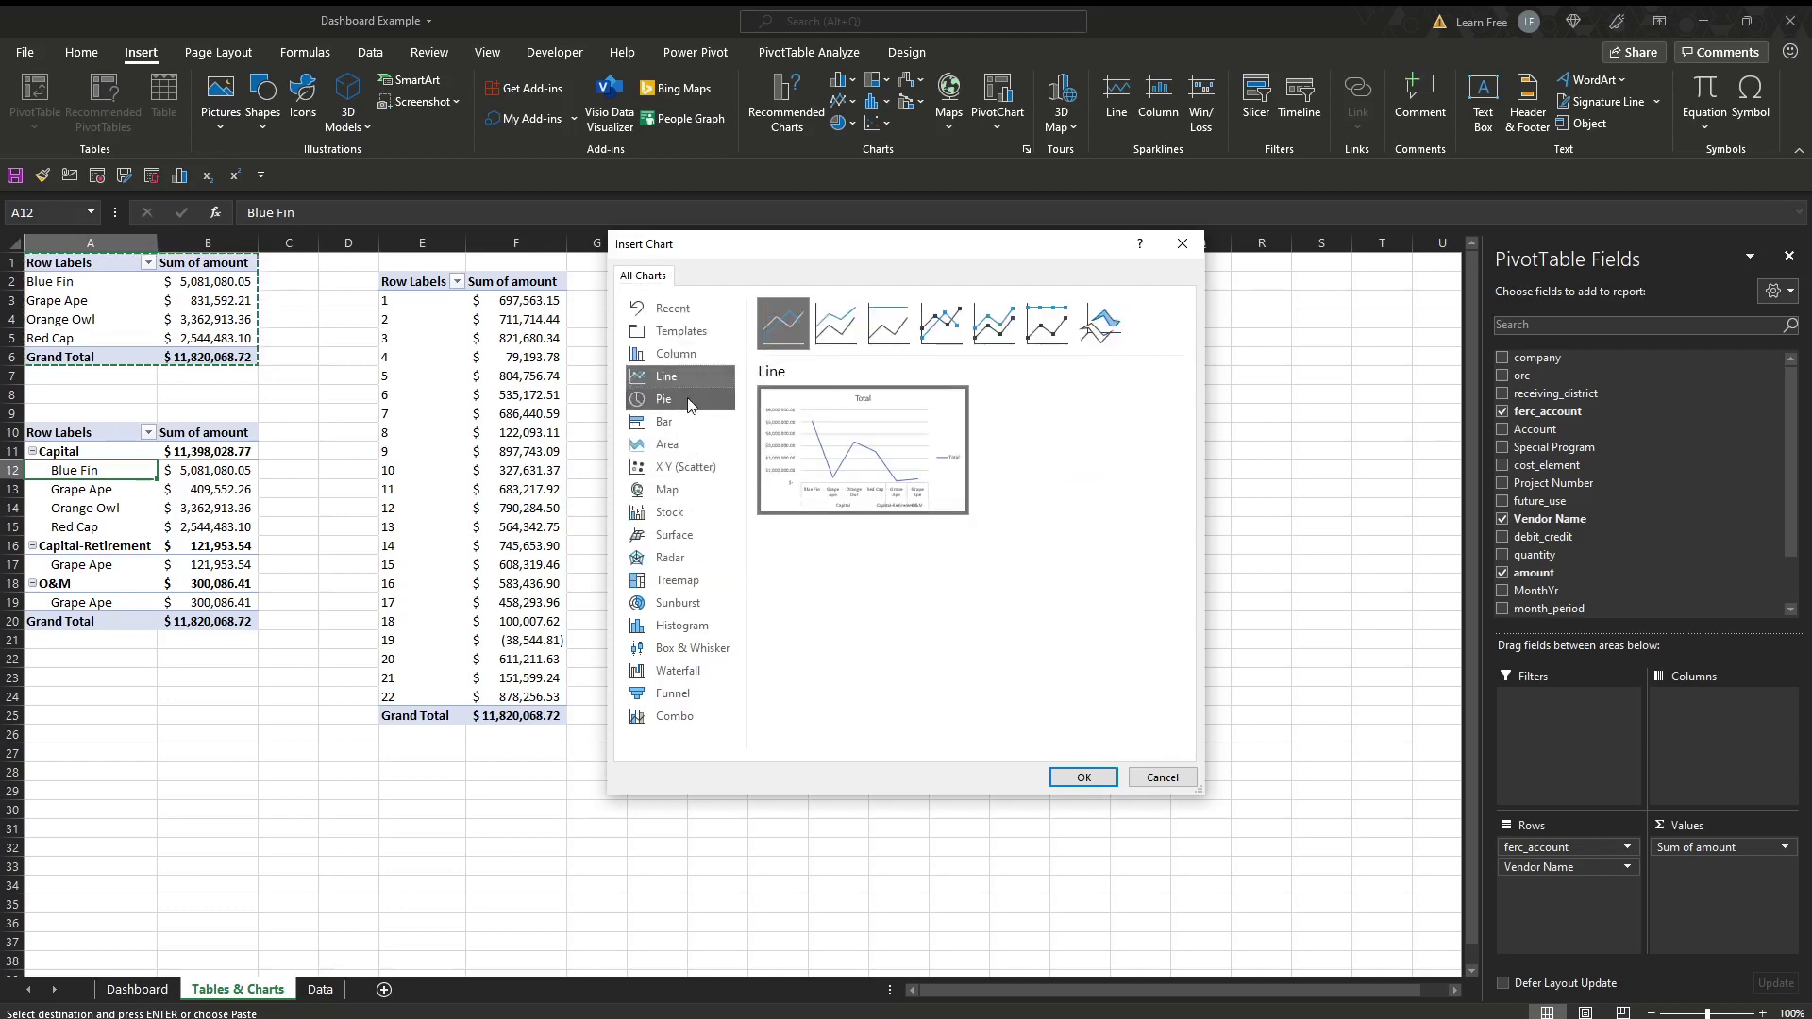
left_click(689, 439)
left_click(691, 432)
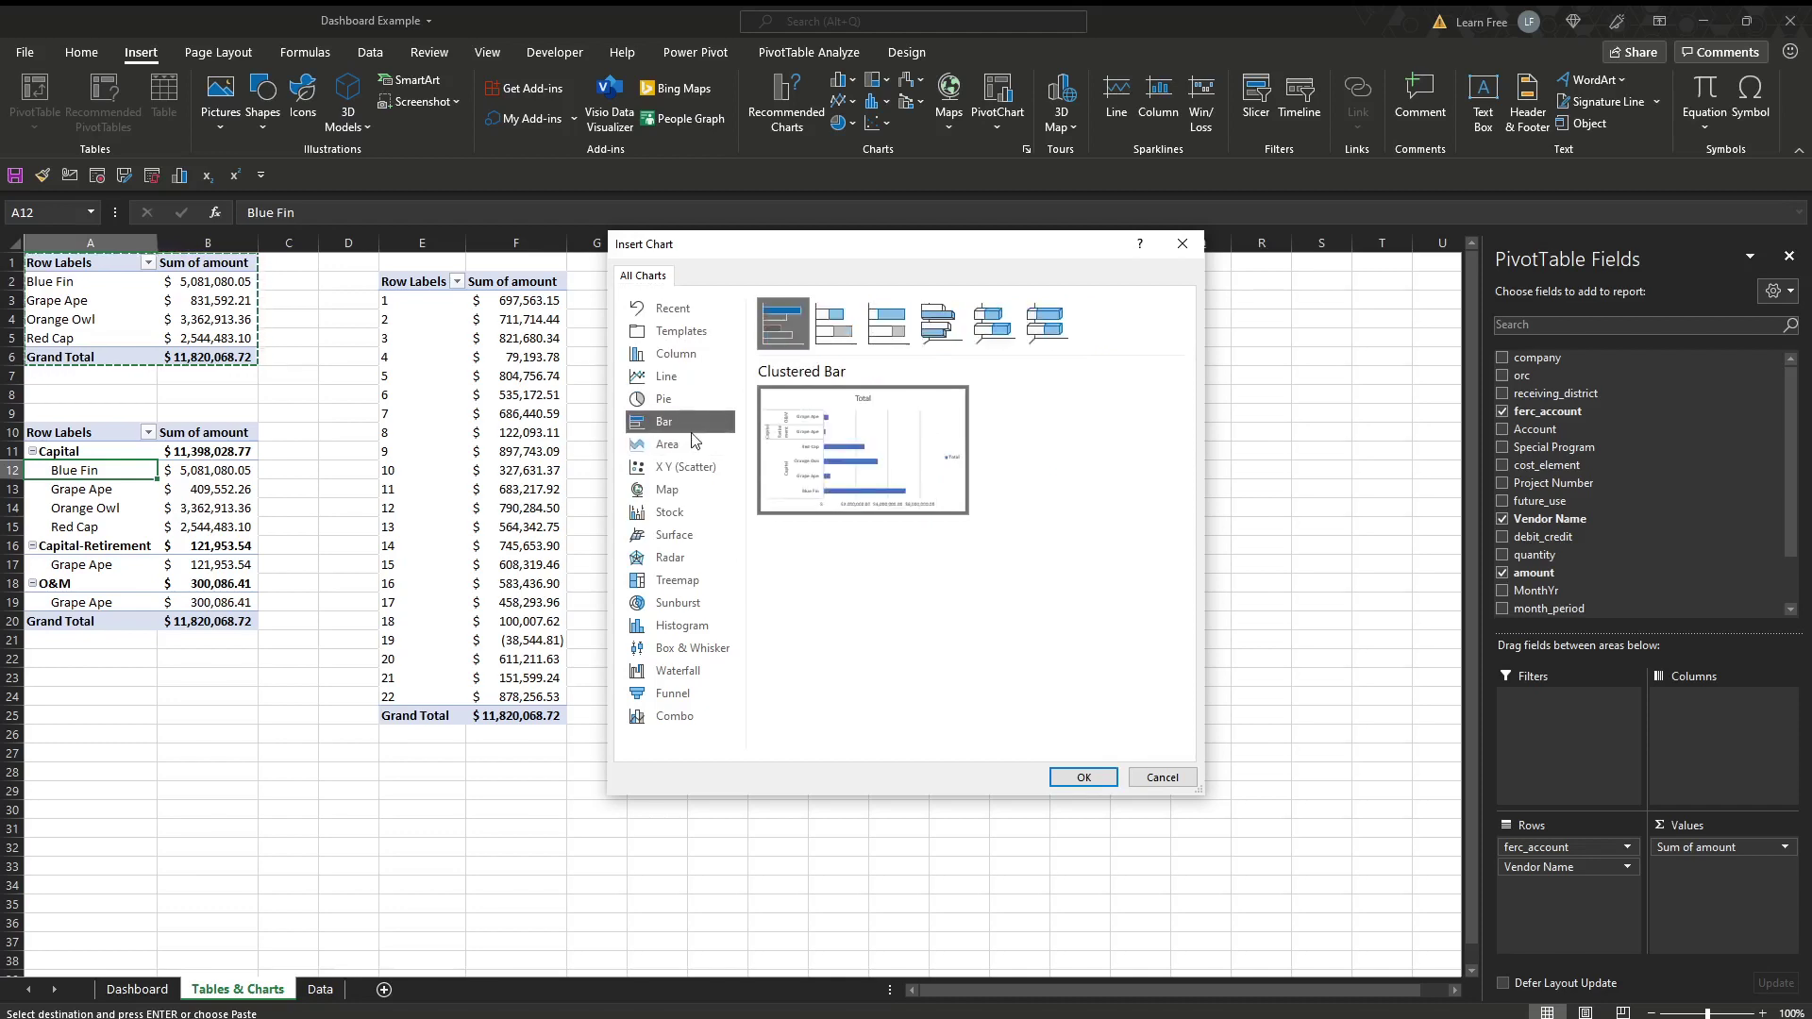
left_click(674, 358)
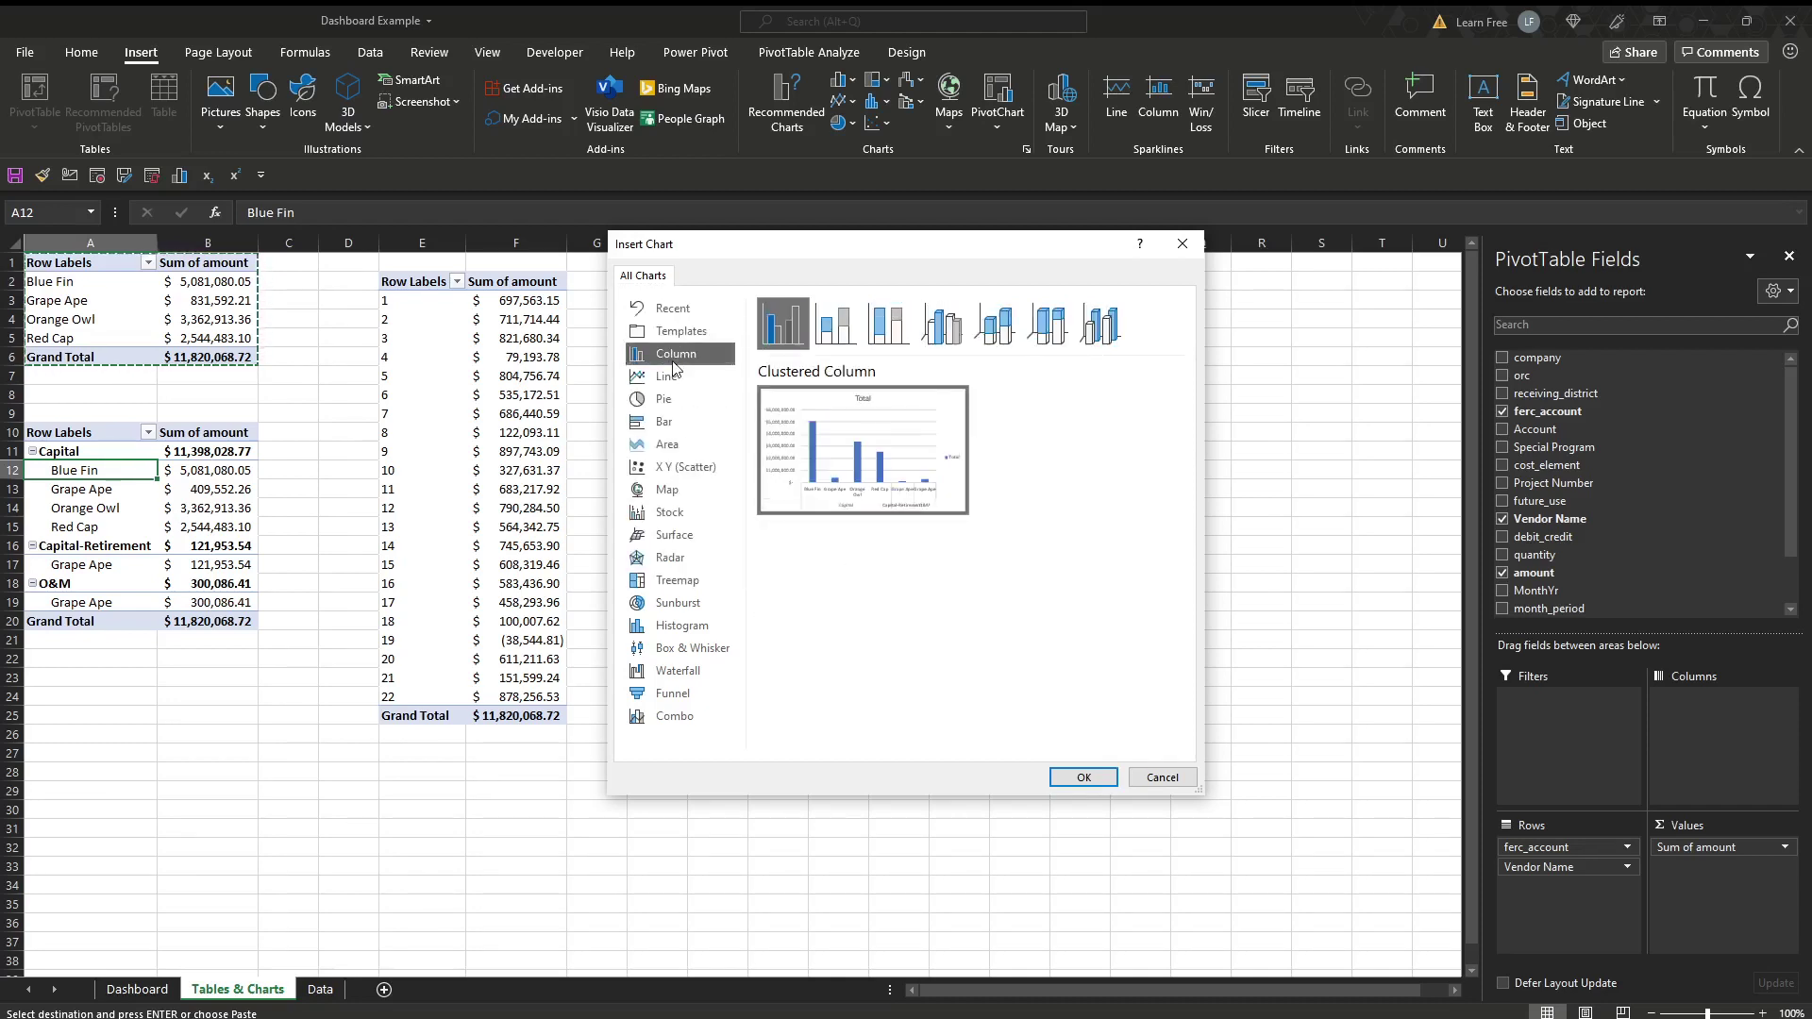
left_click(1084, 778)
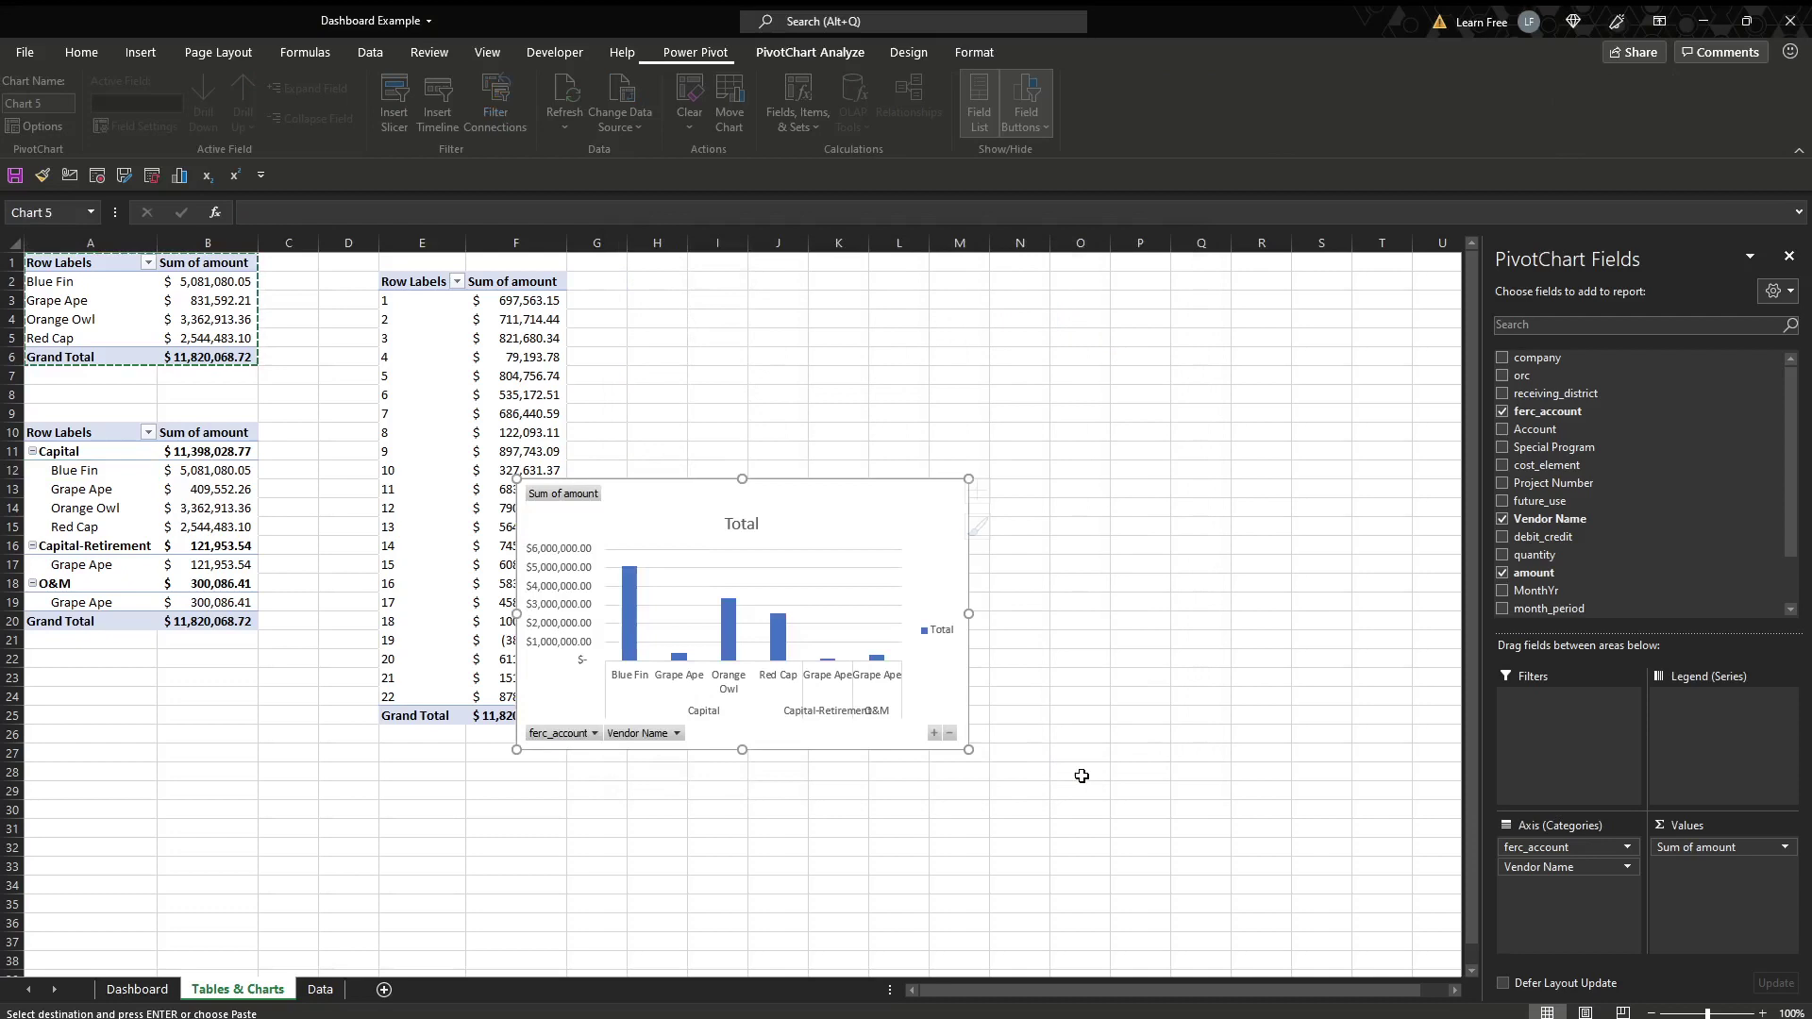
- Apply the dark outlined-bar chart style, add data labels to every bar, and hide all field buttons
left_click(908, 52)
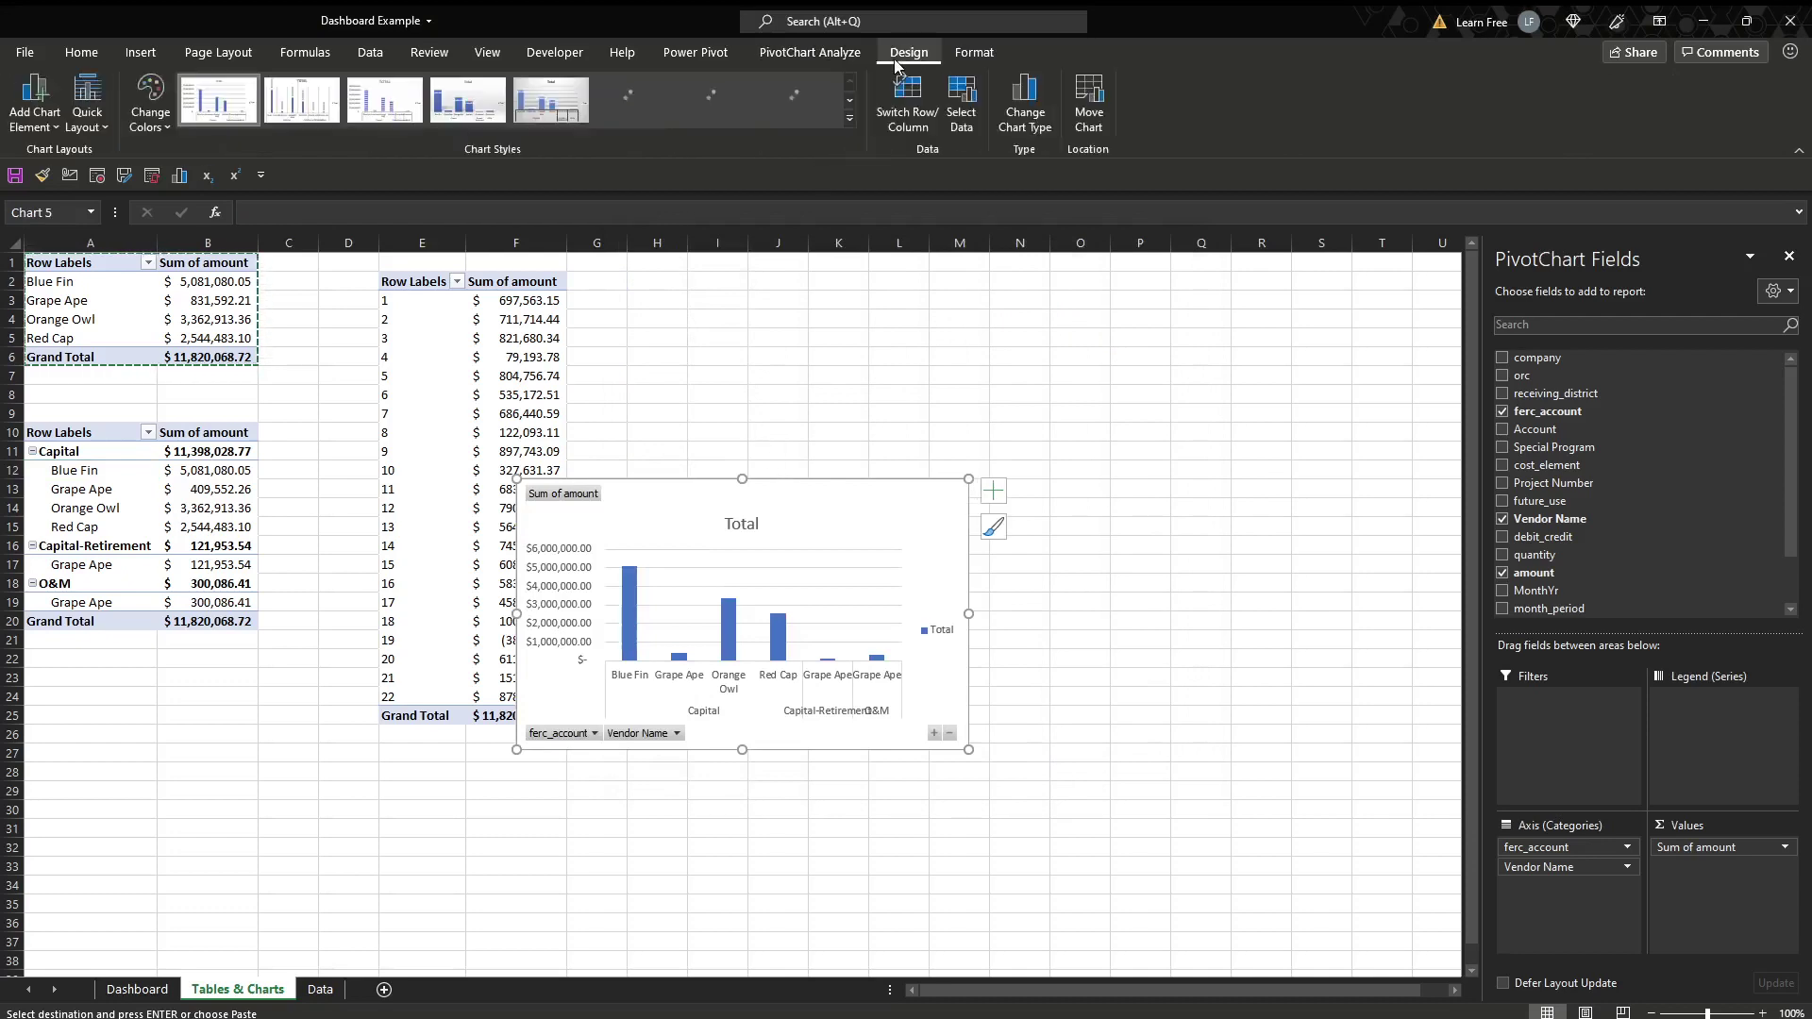
left_click(849, 117)
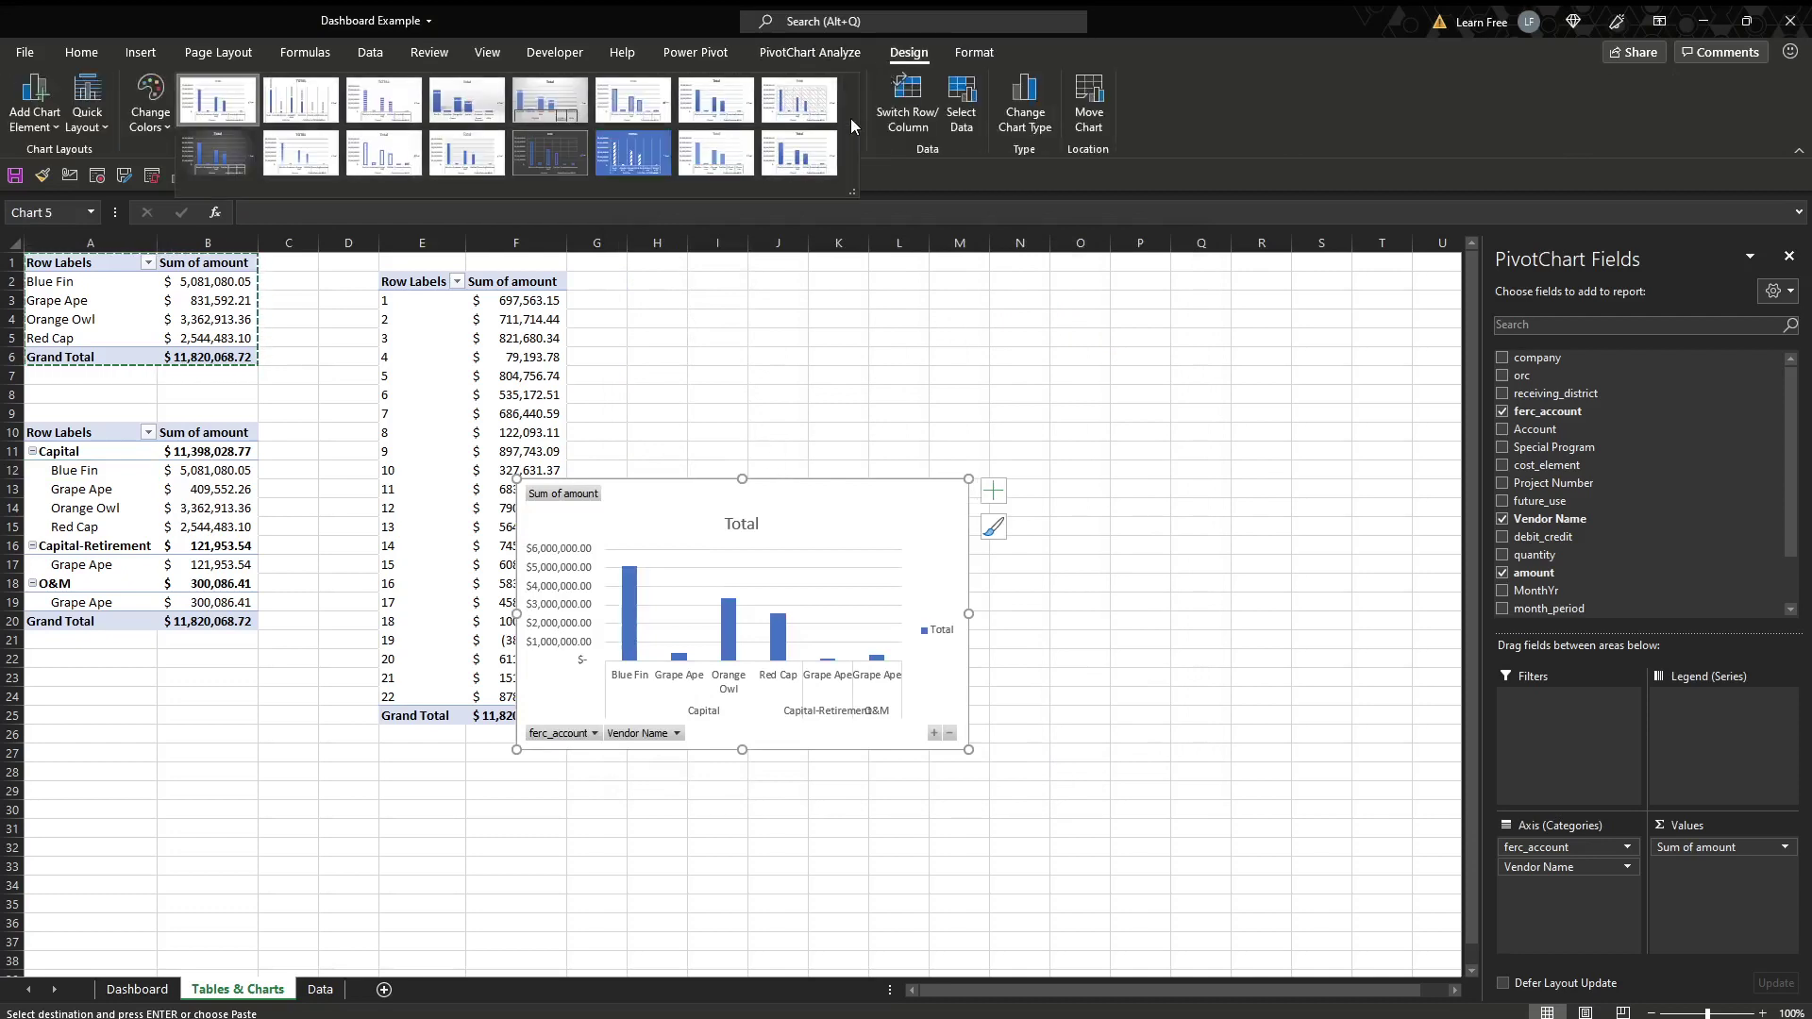
left_click(545, 153)
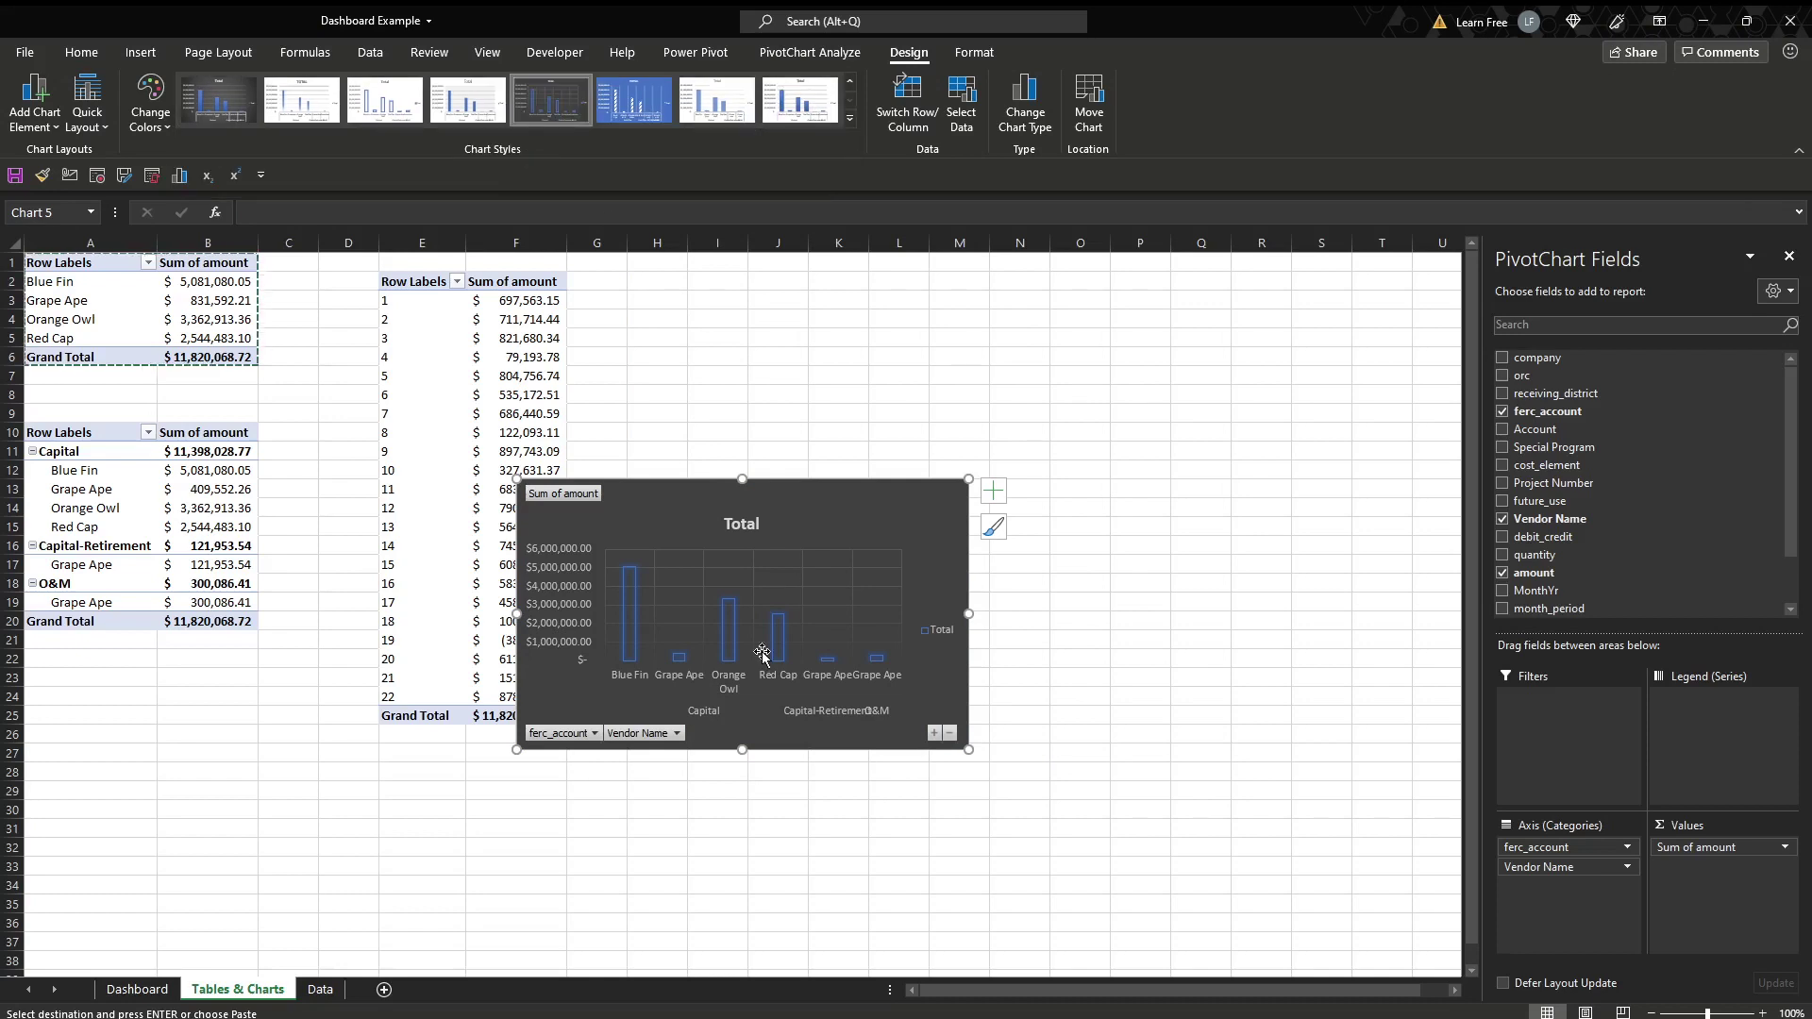
right_click(729, 628)
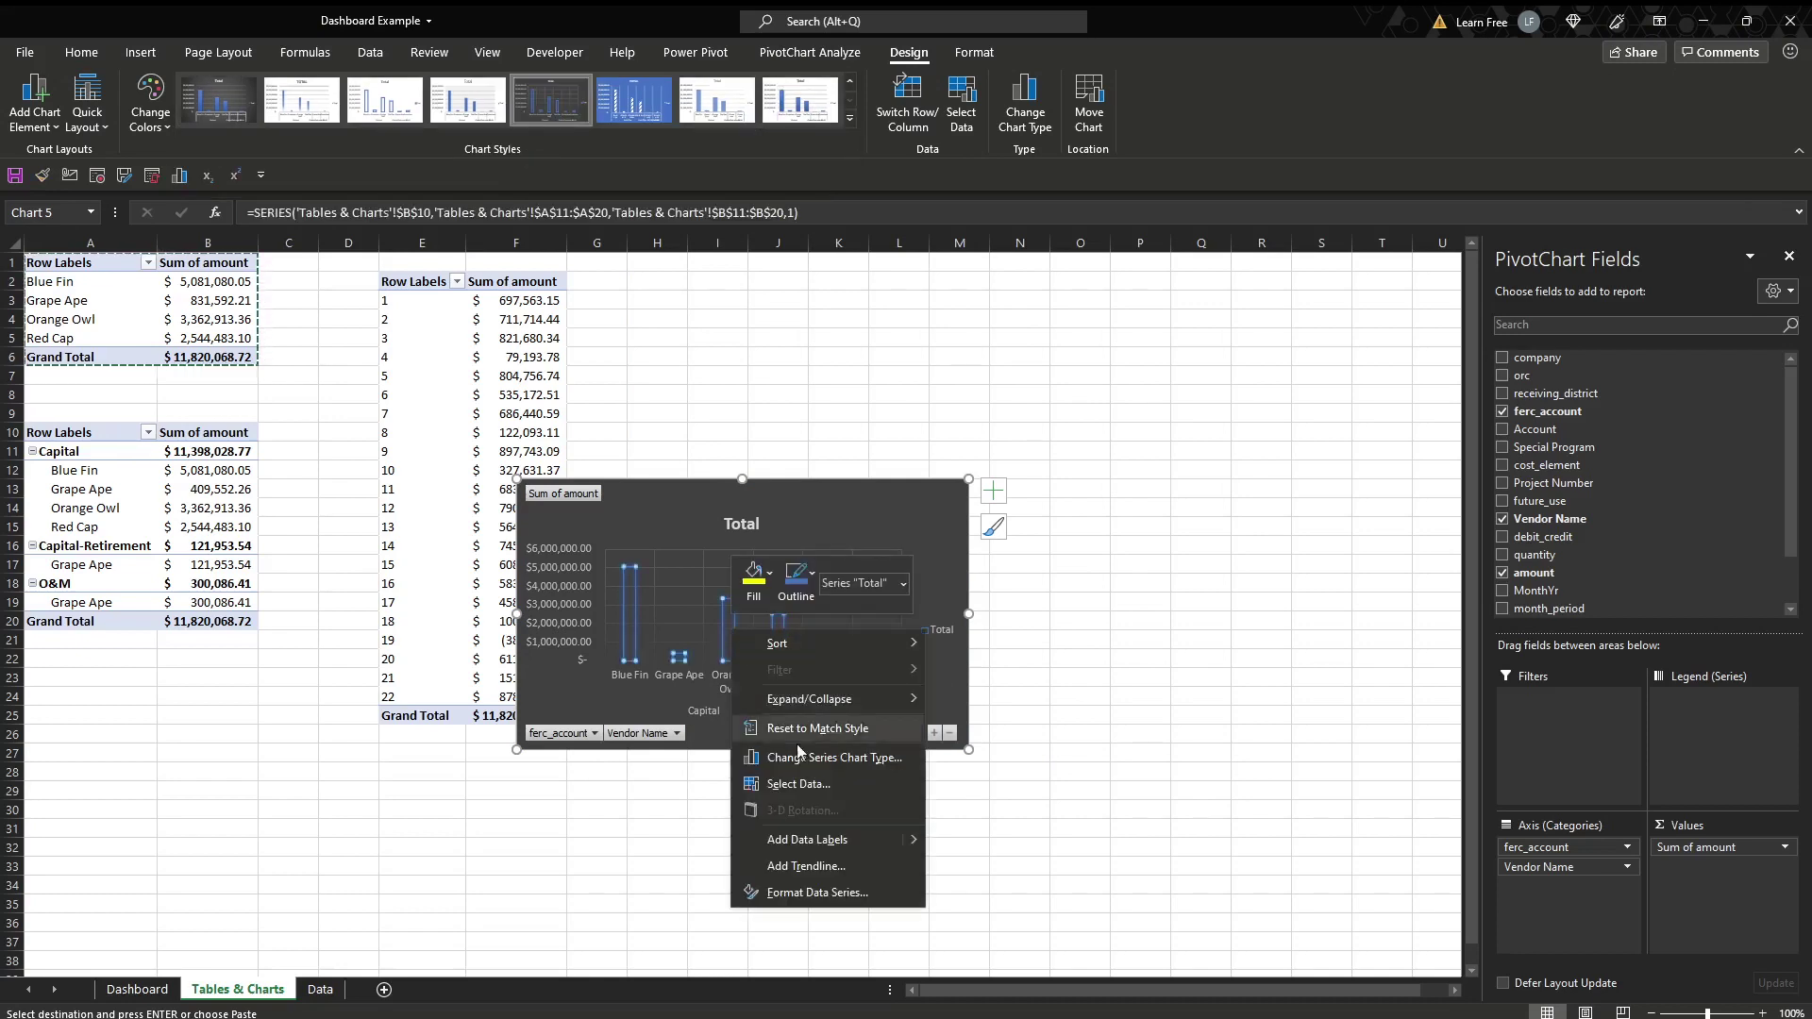
left_click(804, 839)
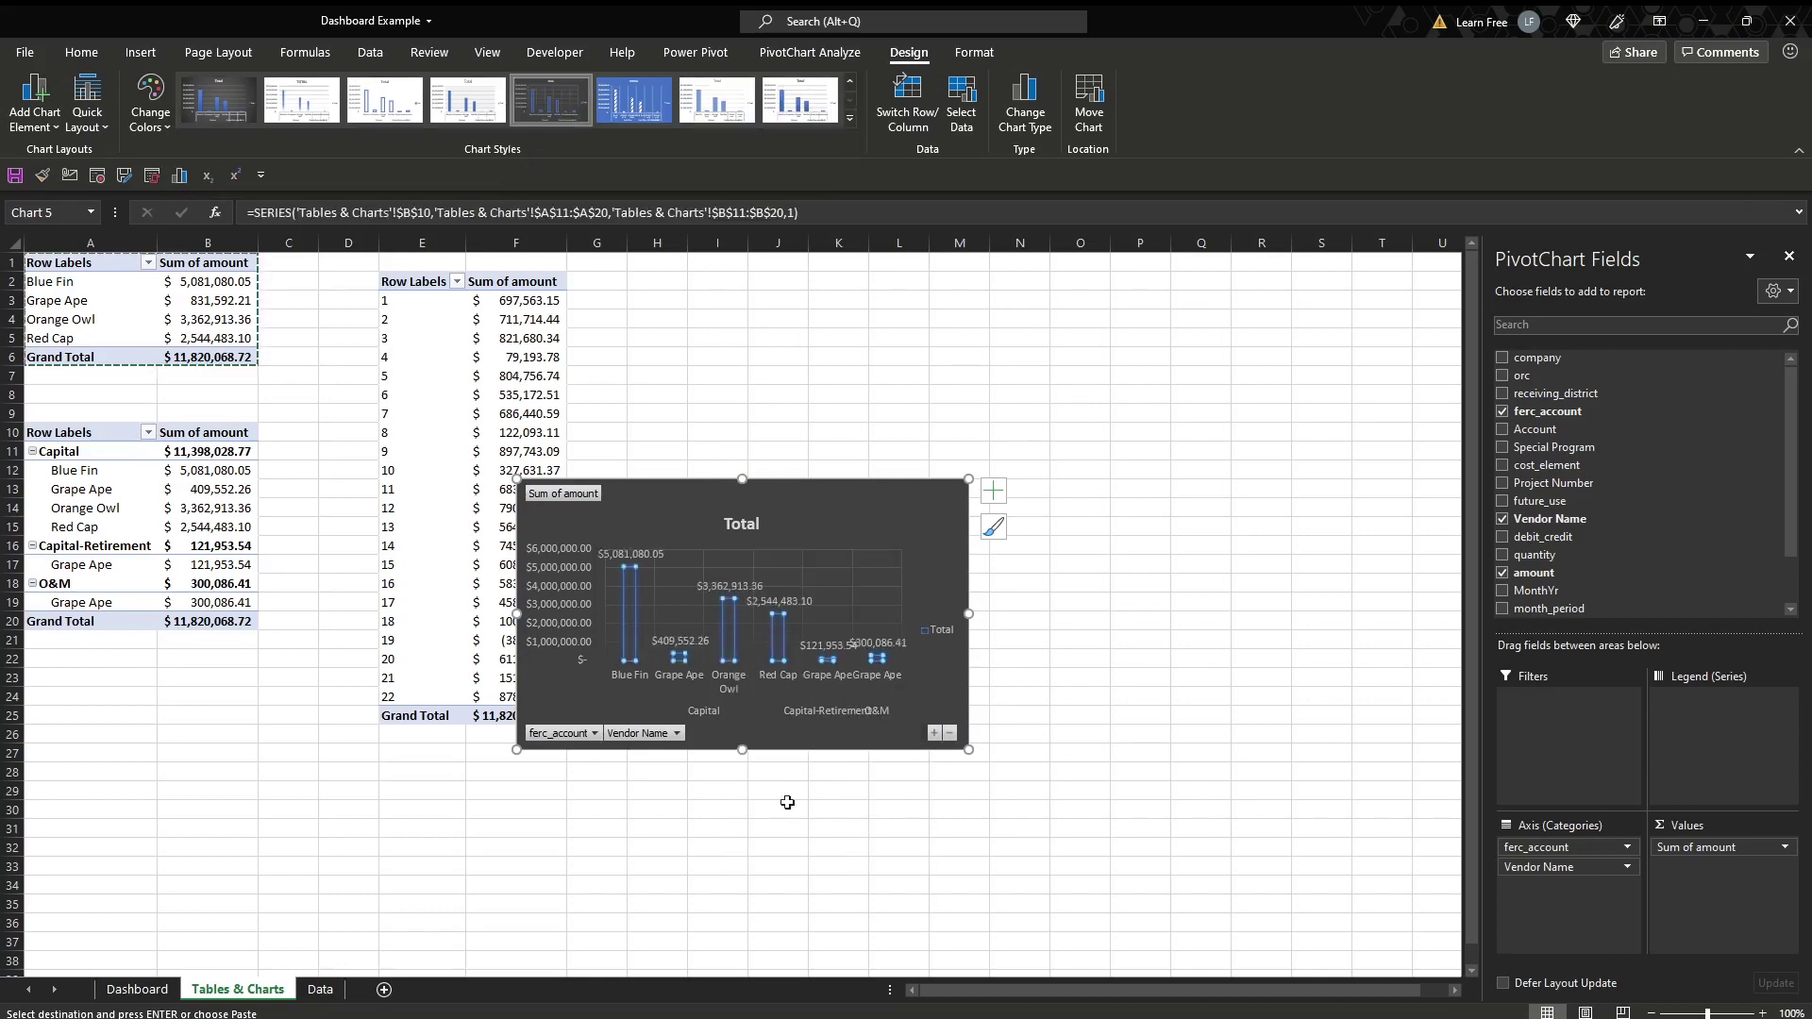
right_click(616, 731)
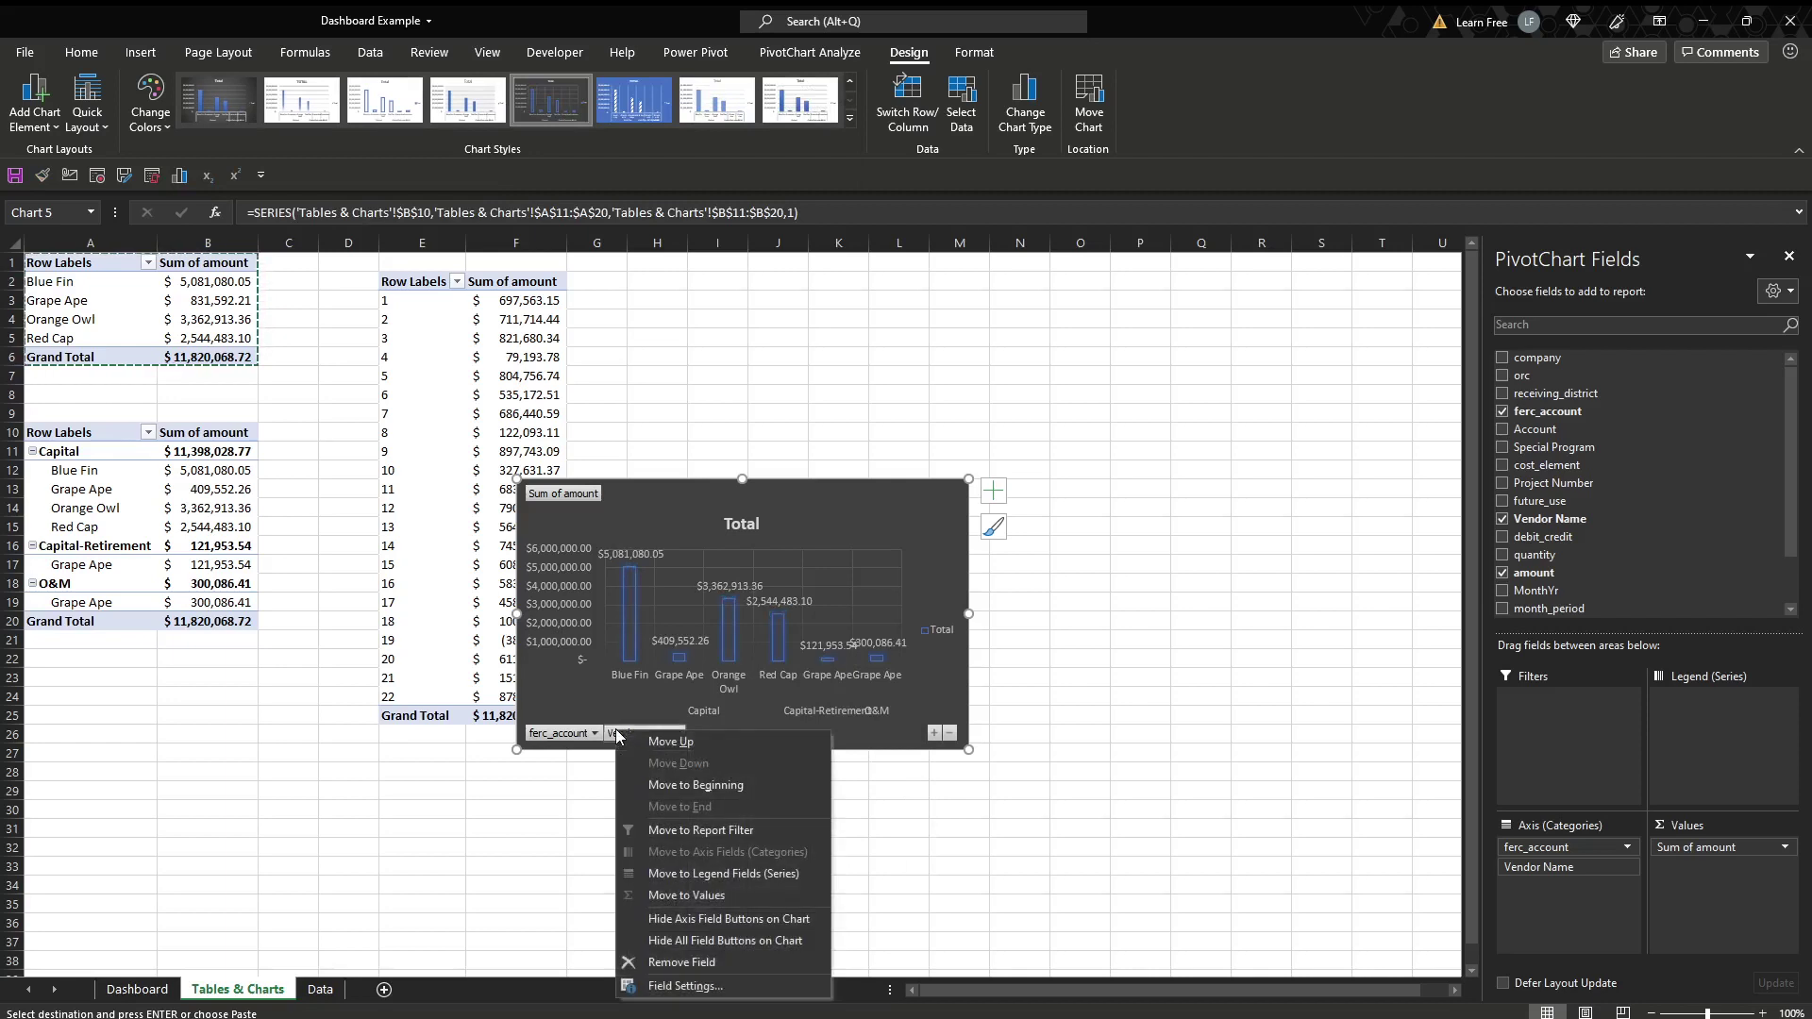
left_click(741, 944)
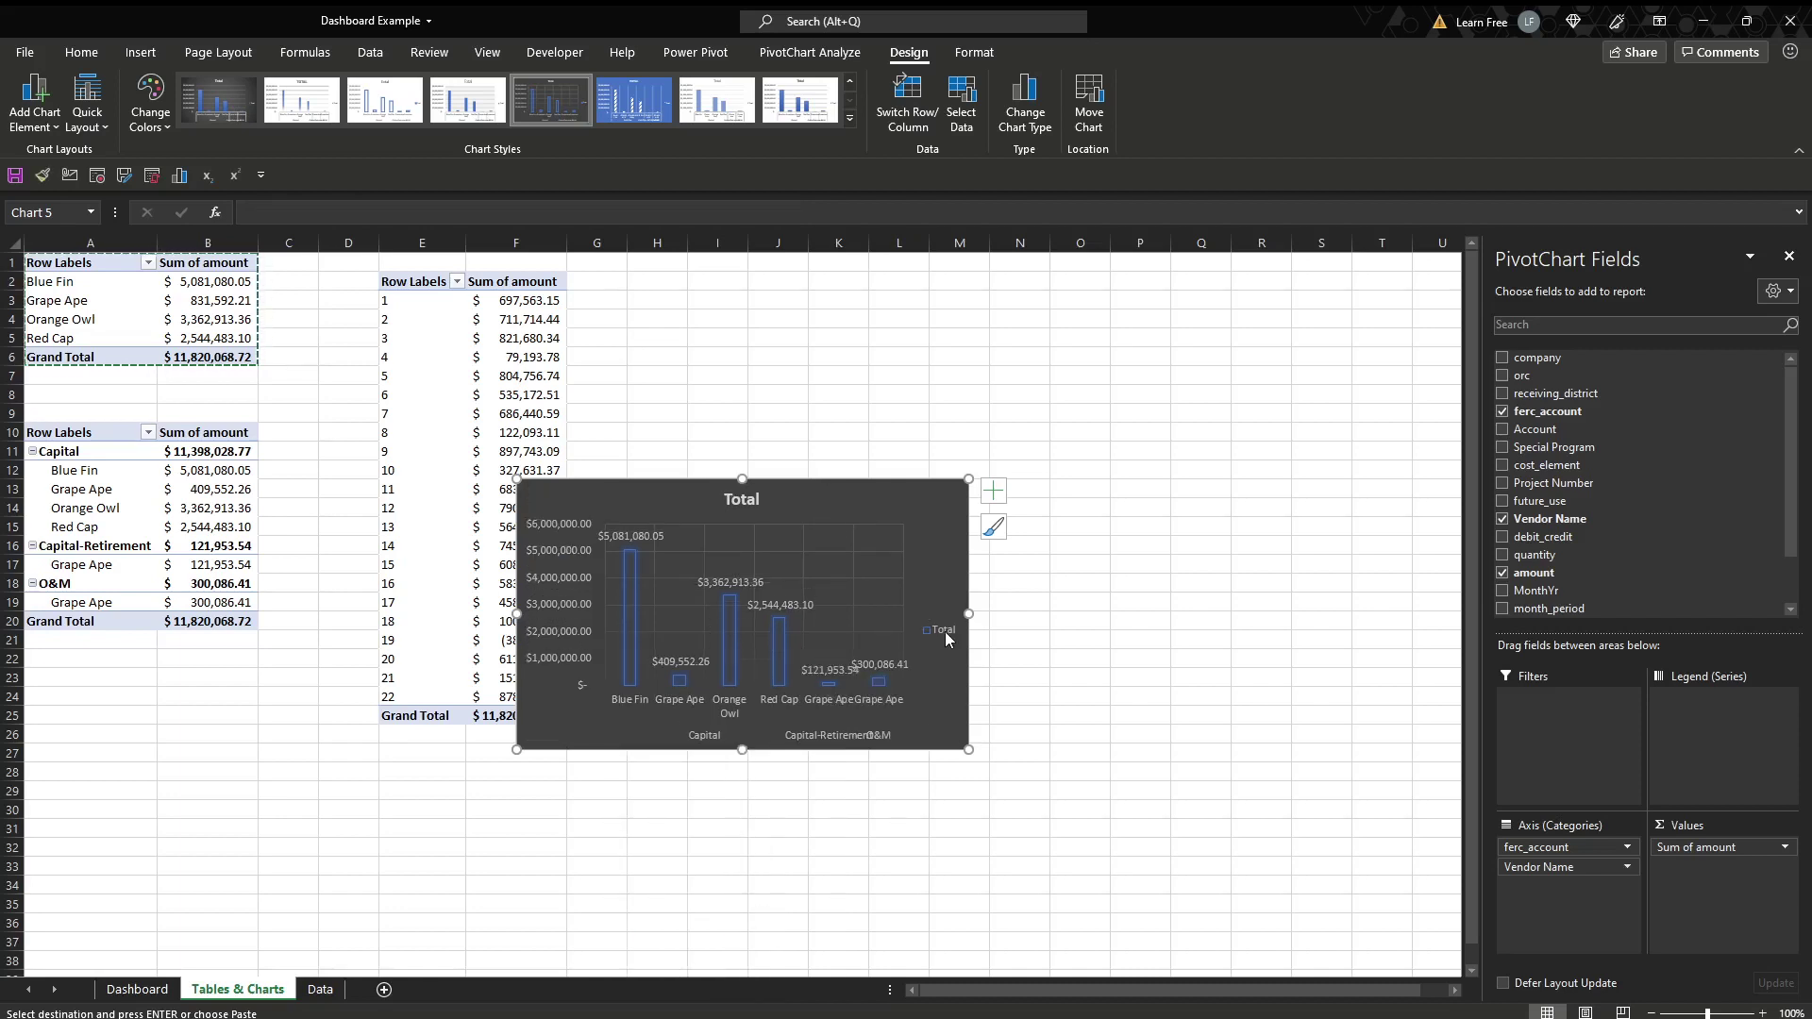
- Delete the account chart's legend and set its category axis major tick marks to Outside
key("Delete")
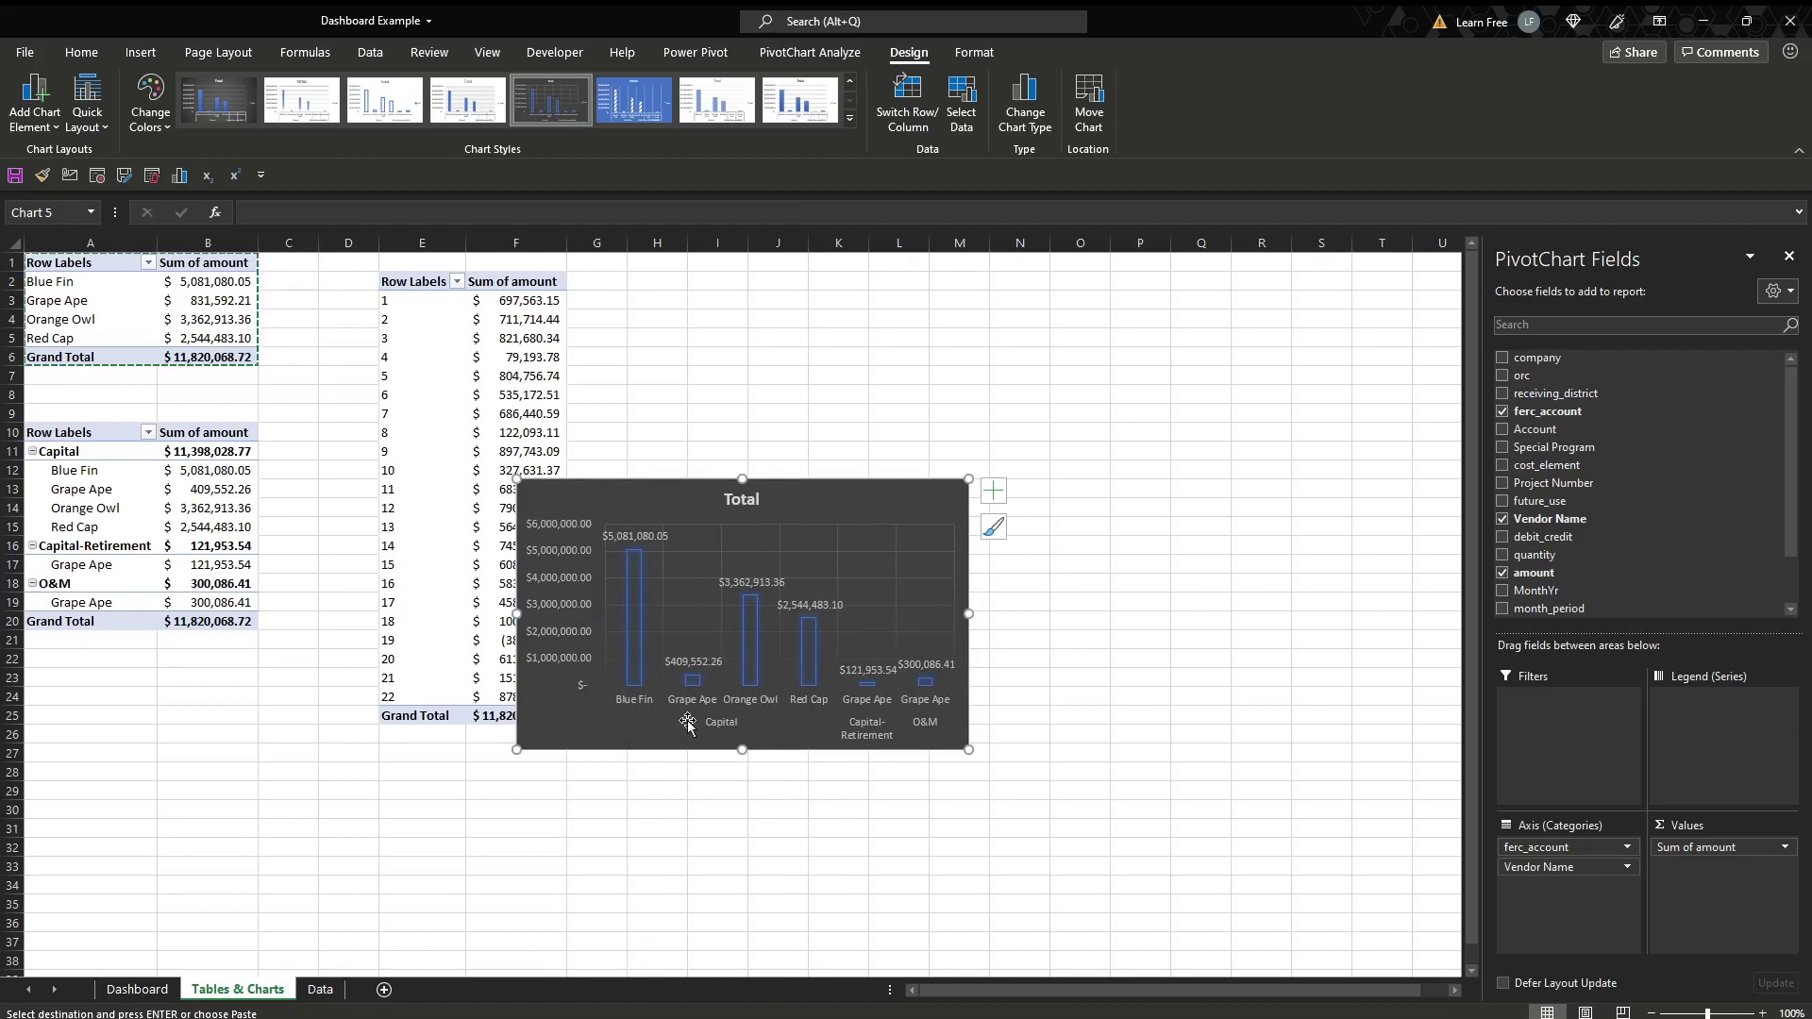
left_click(721, 723)
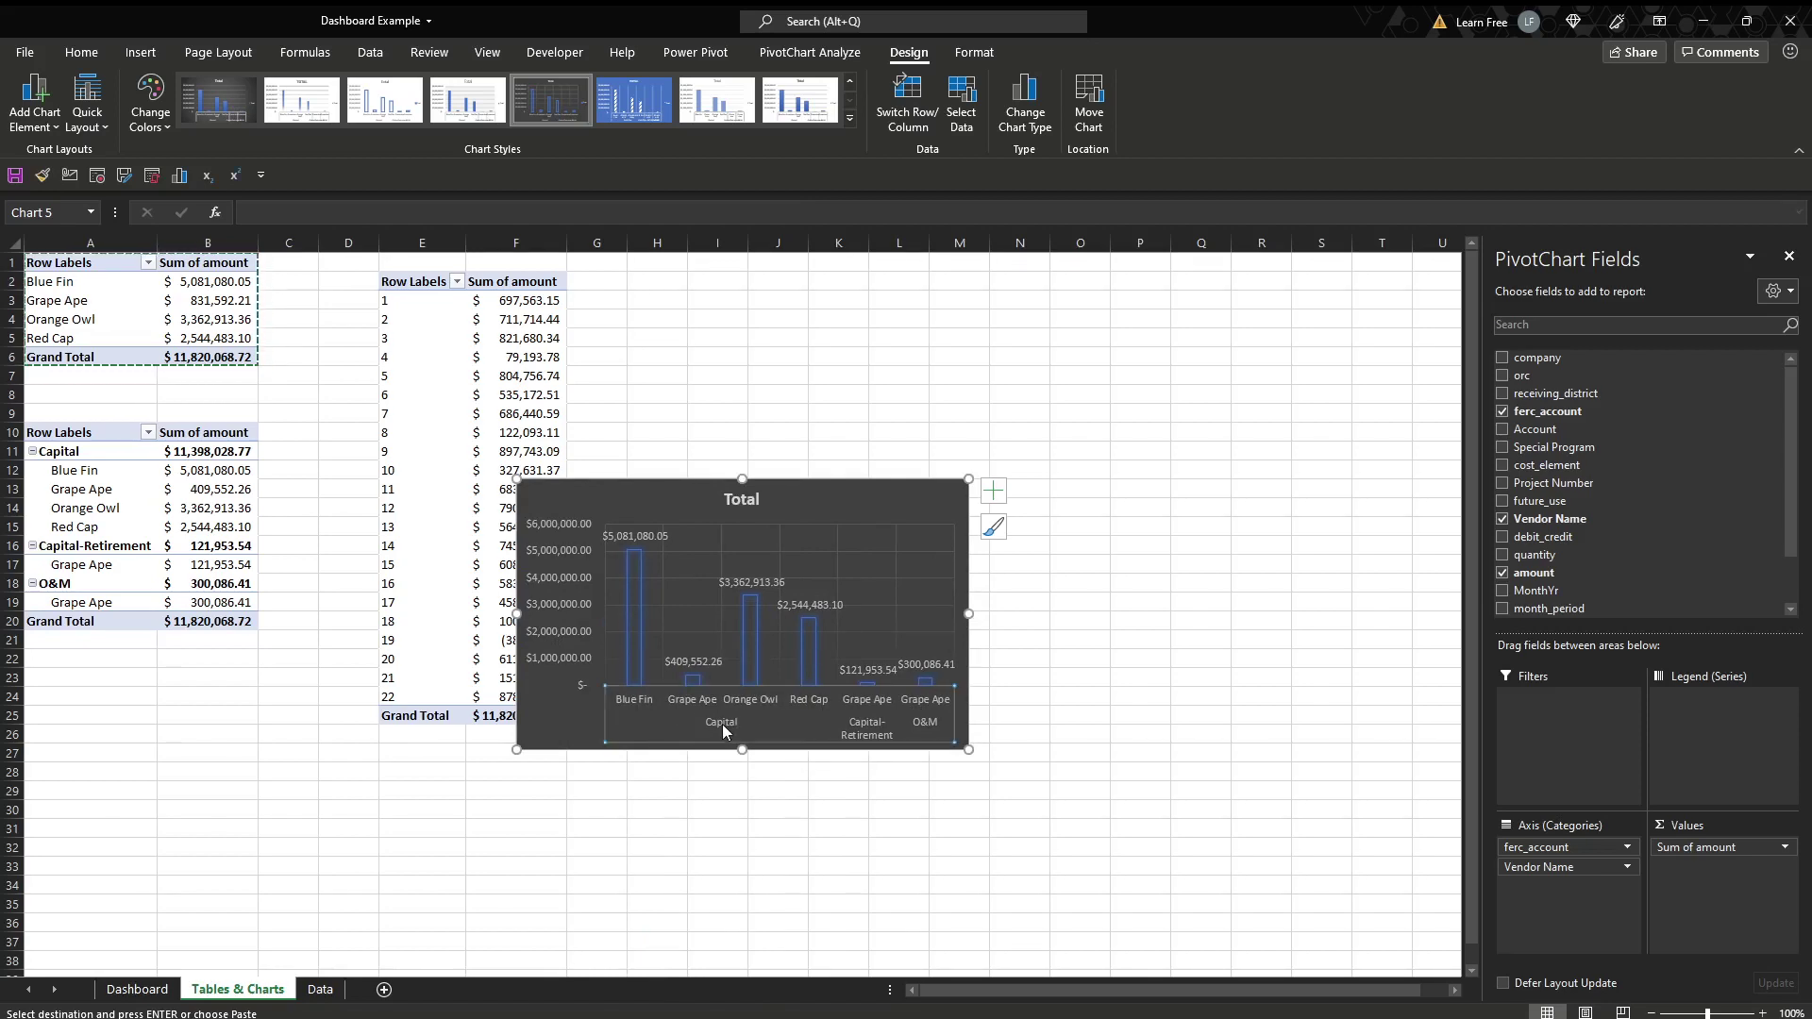
double_click(722, 723)
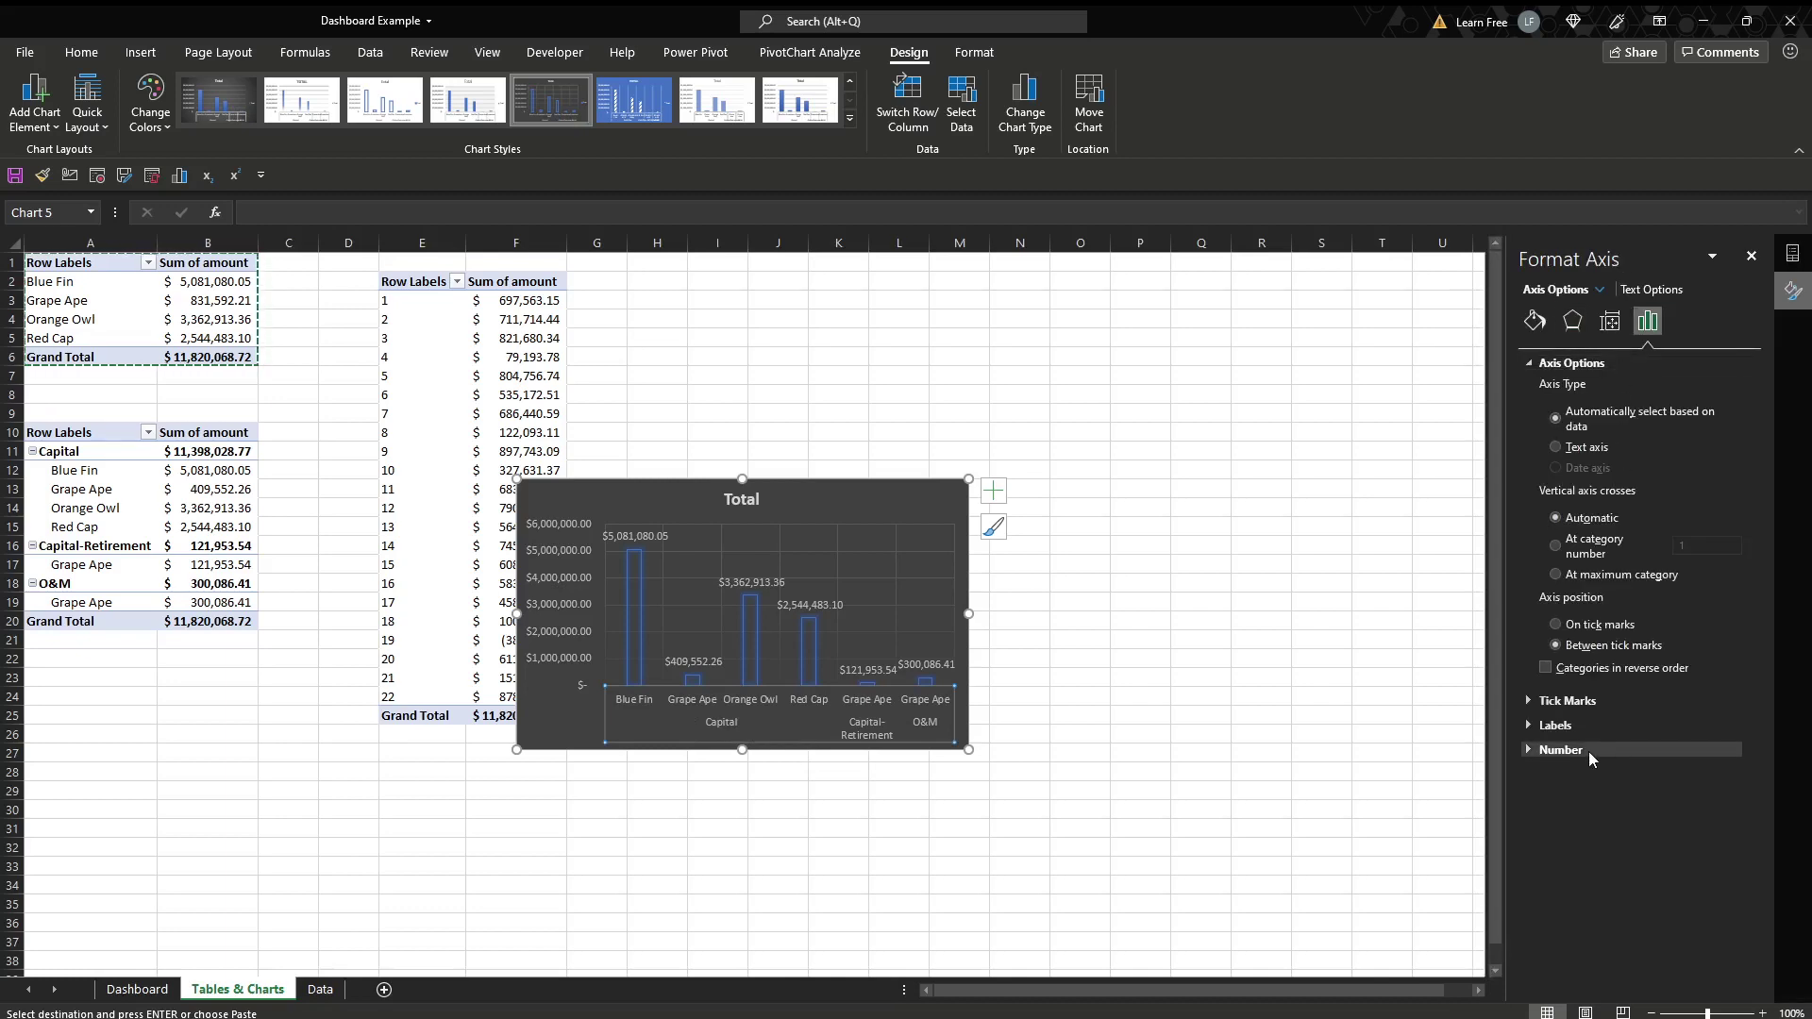
left_click(1606, 701)
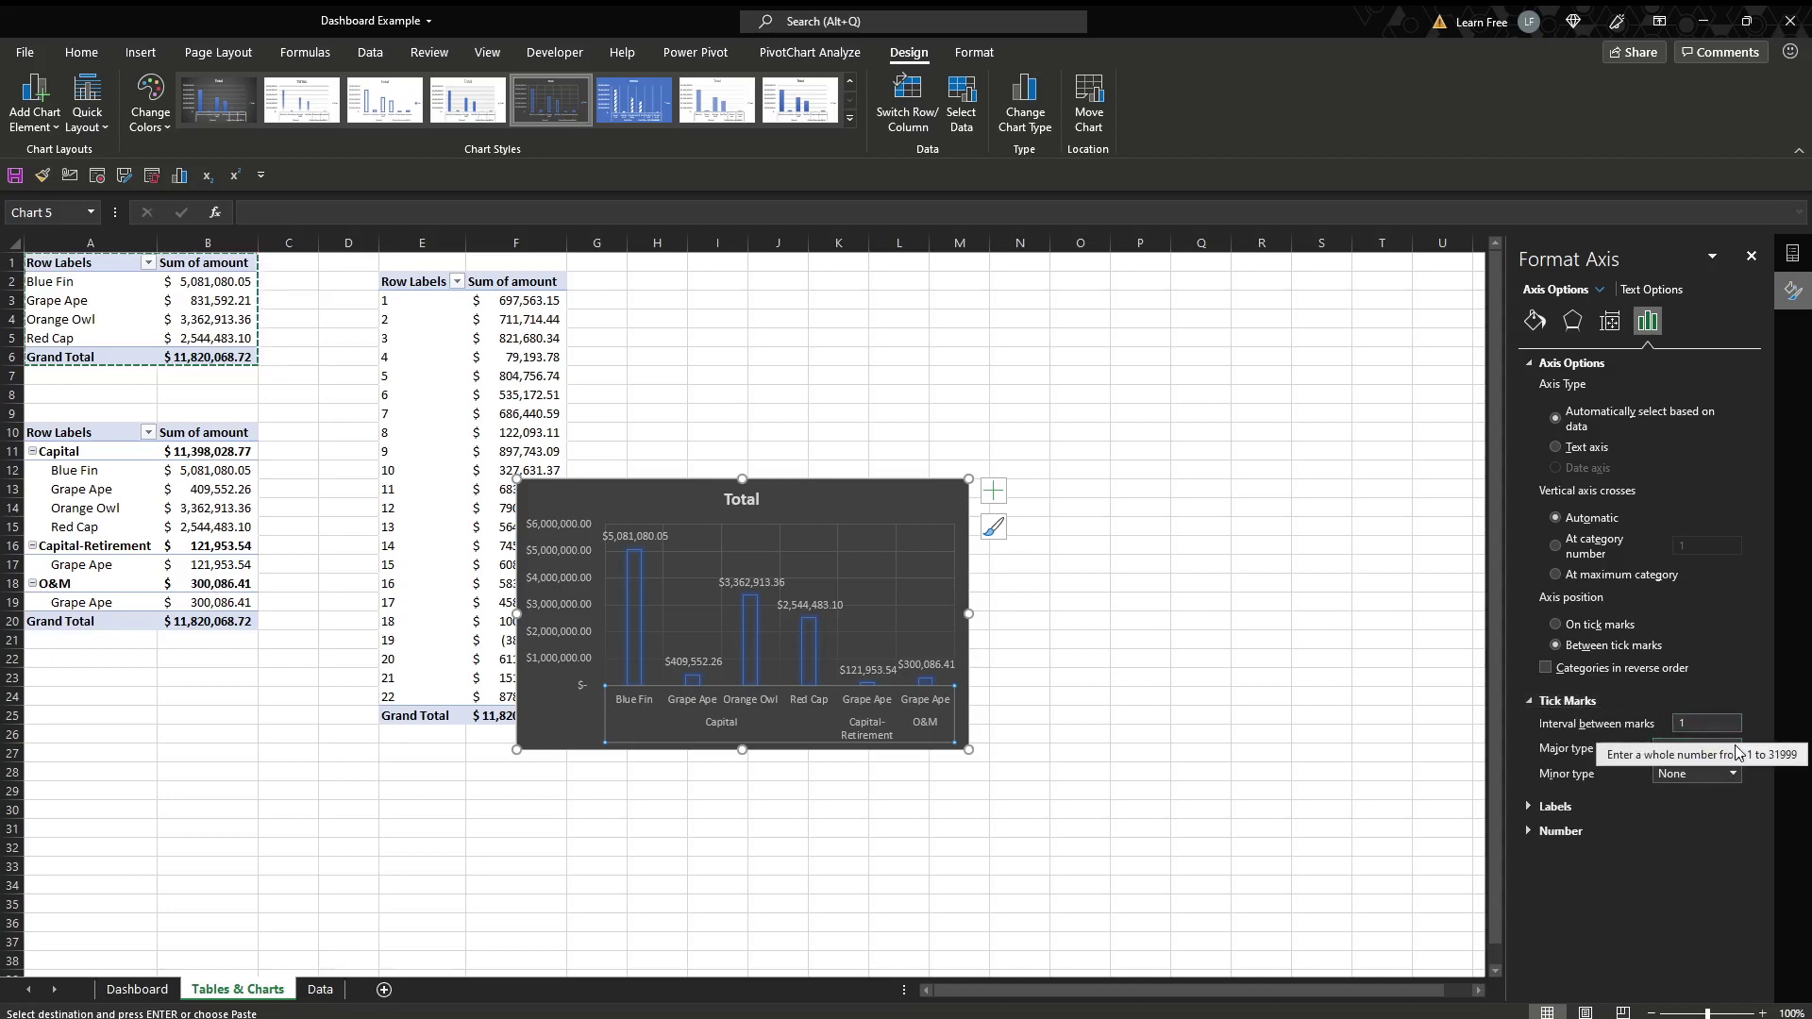
left_click(1734, 749)
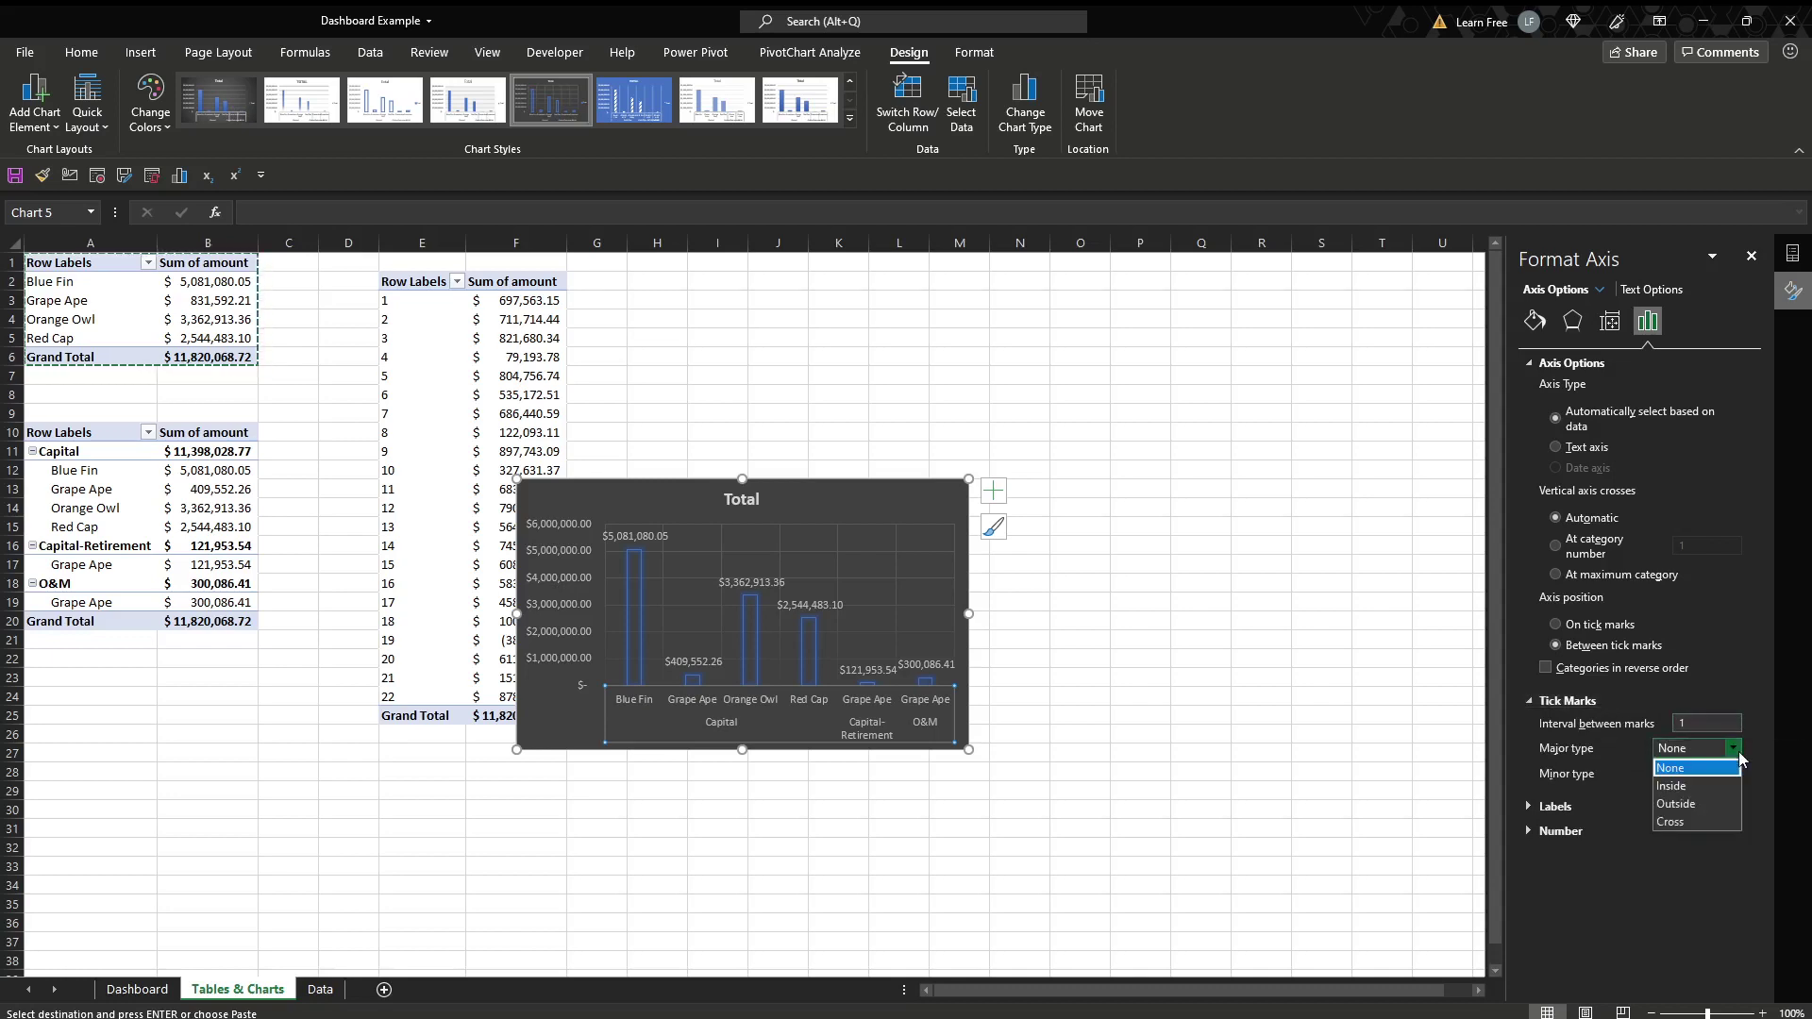
left_click(1710, 805)
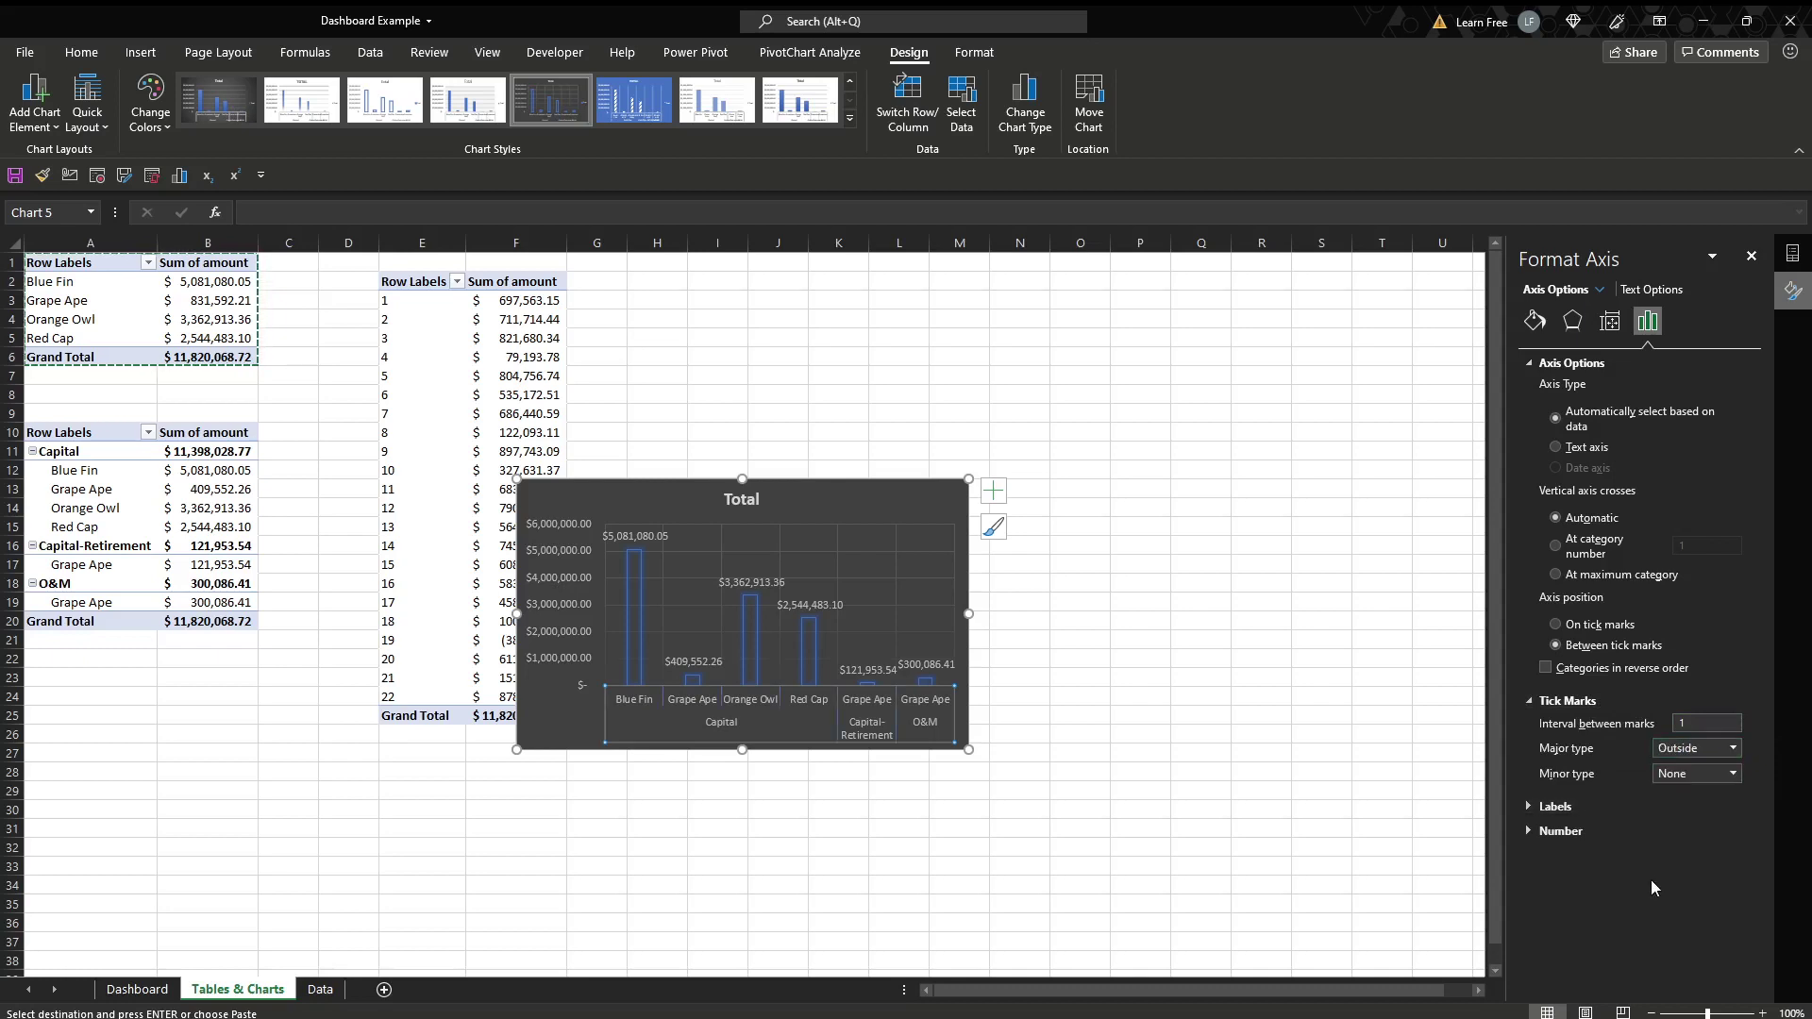
left_click(839, 828)
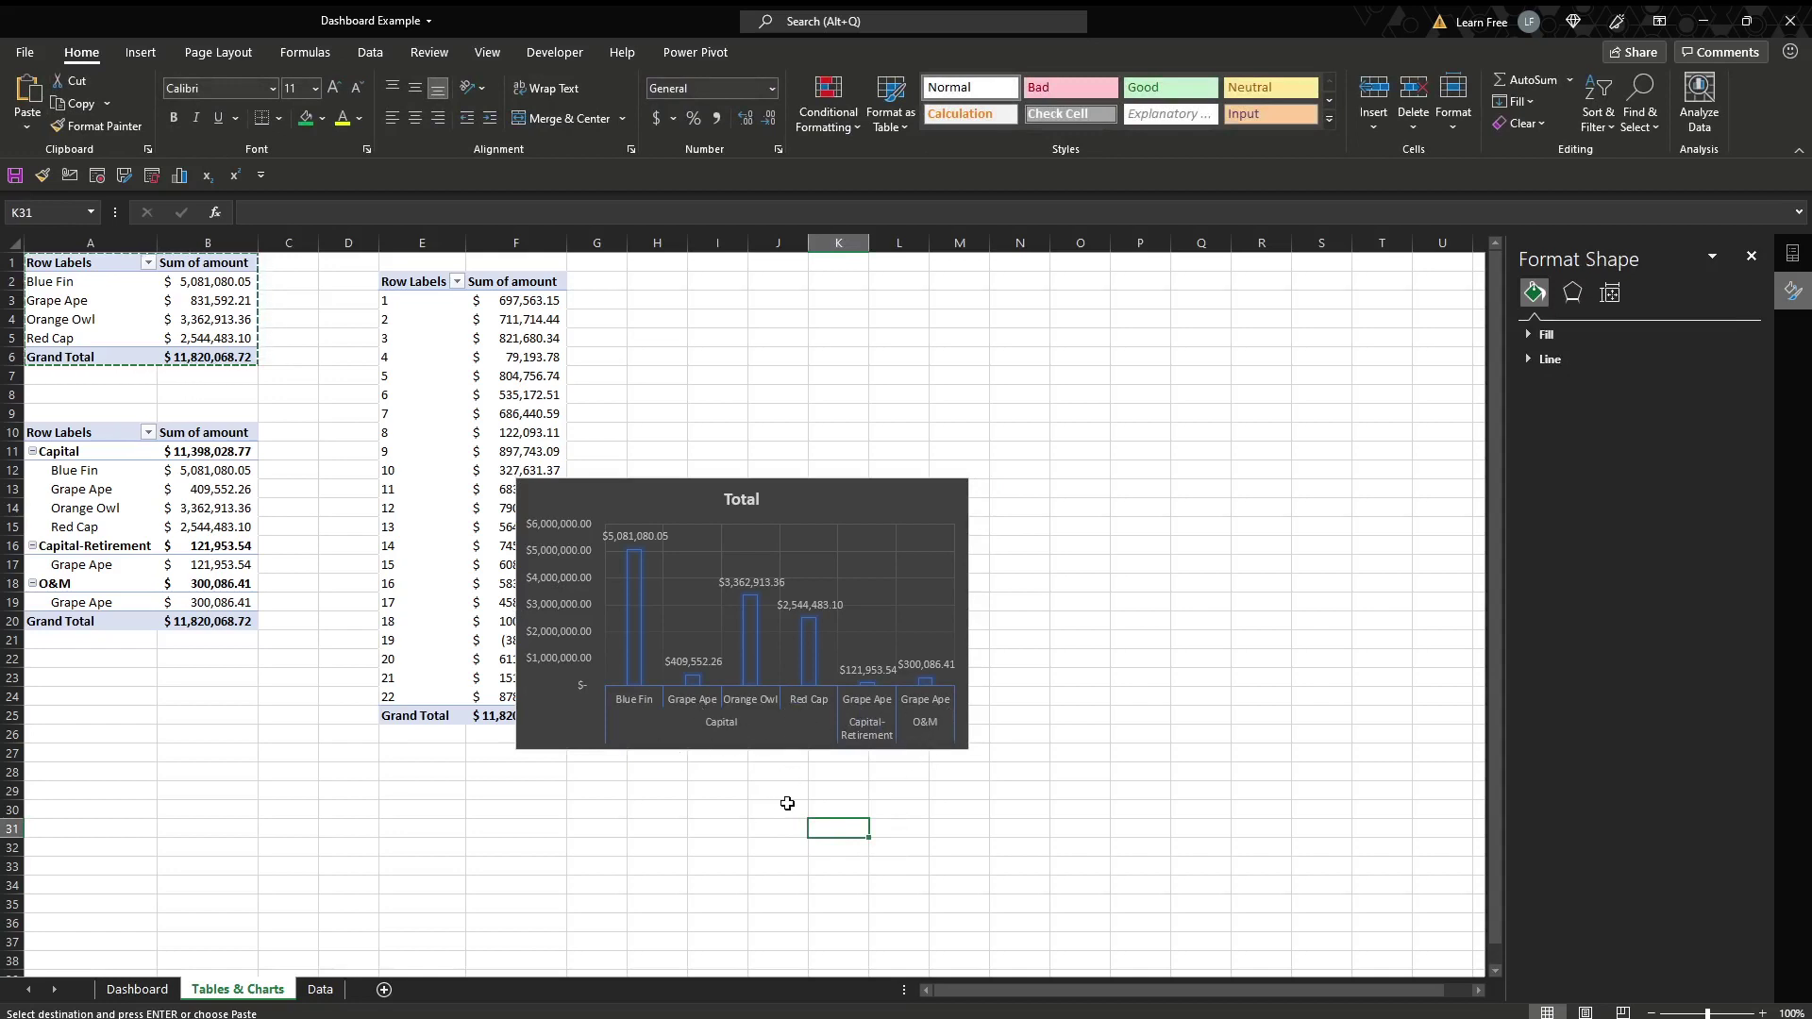
- Extend the account chart's title from 'Total' to 'Total by Account'
left_click(793, 493)
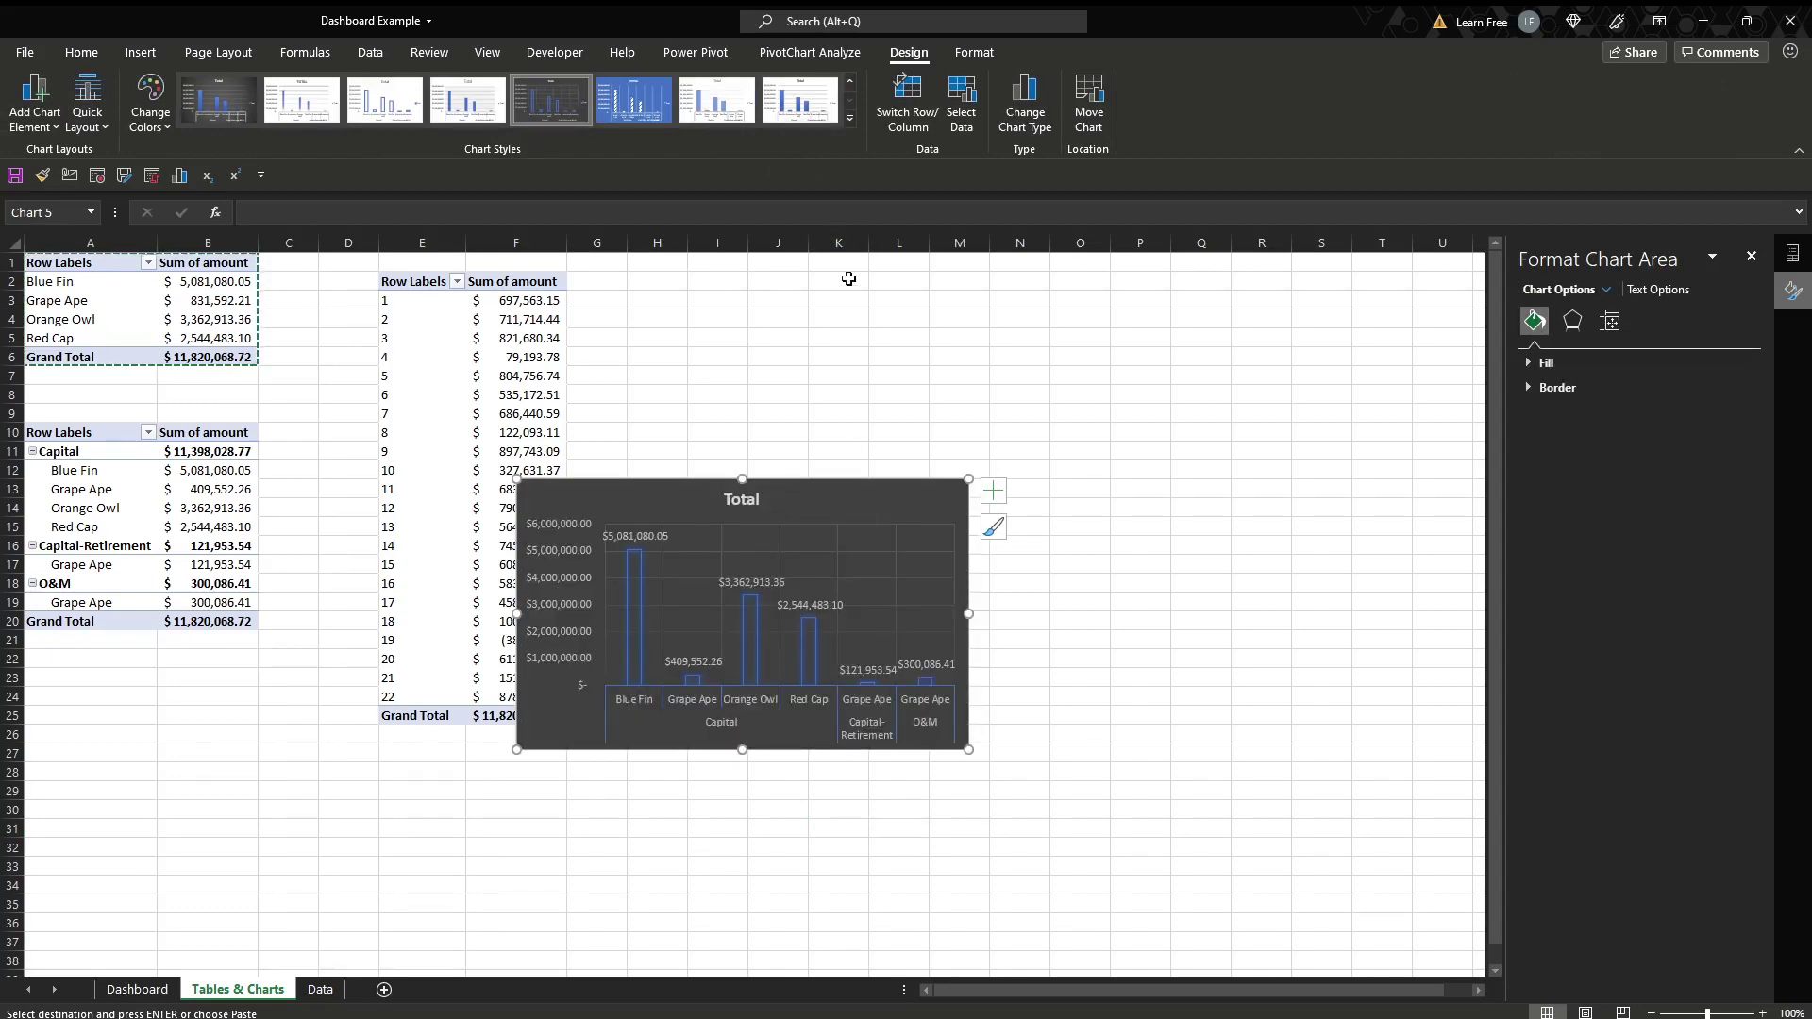
left_click(744, 499)
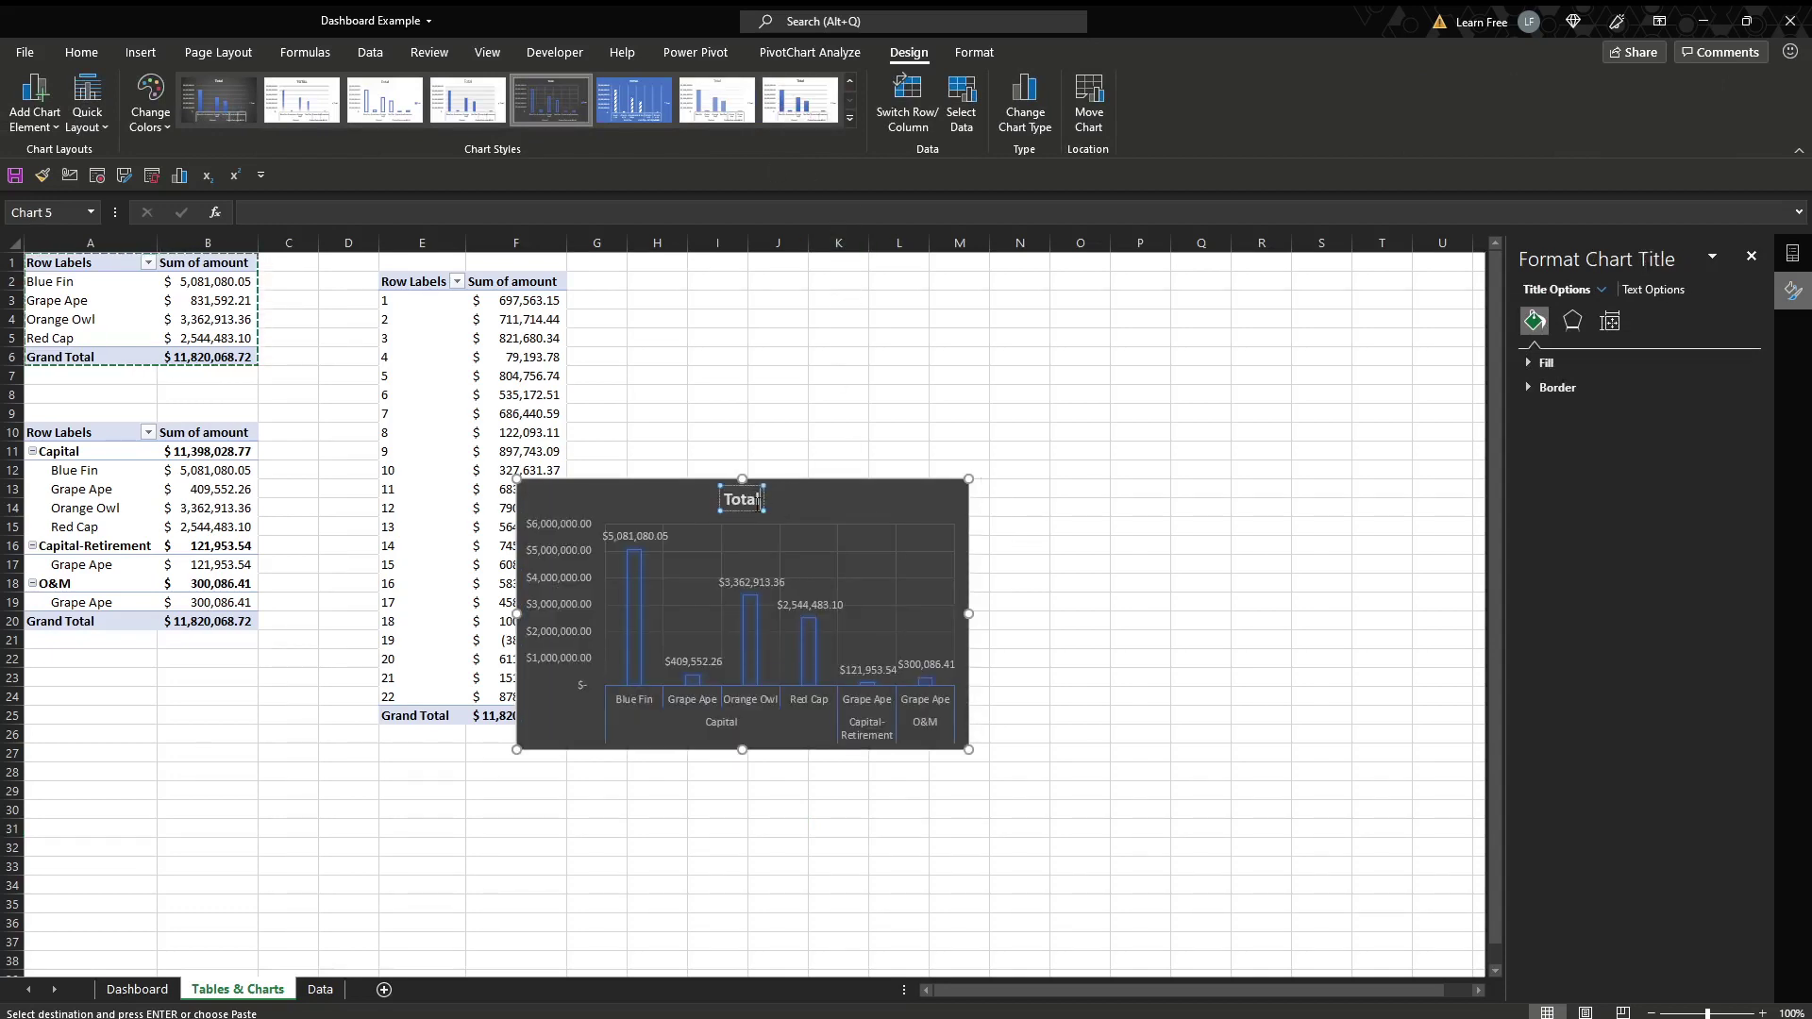
left_click(756, 499)
type("by Account")
- Move the account chart to the Dashboard beneath Total by Vendor, making it wider and taller
left_click(865, 493)
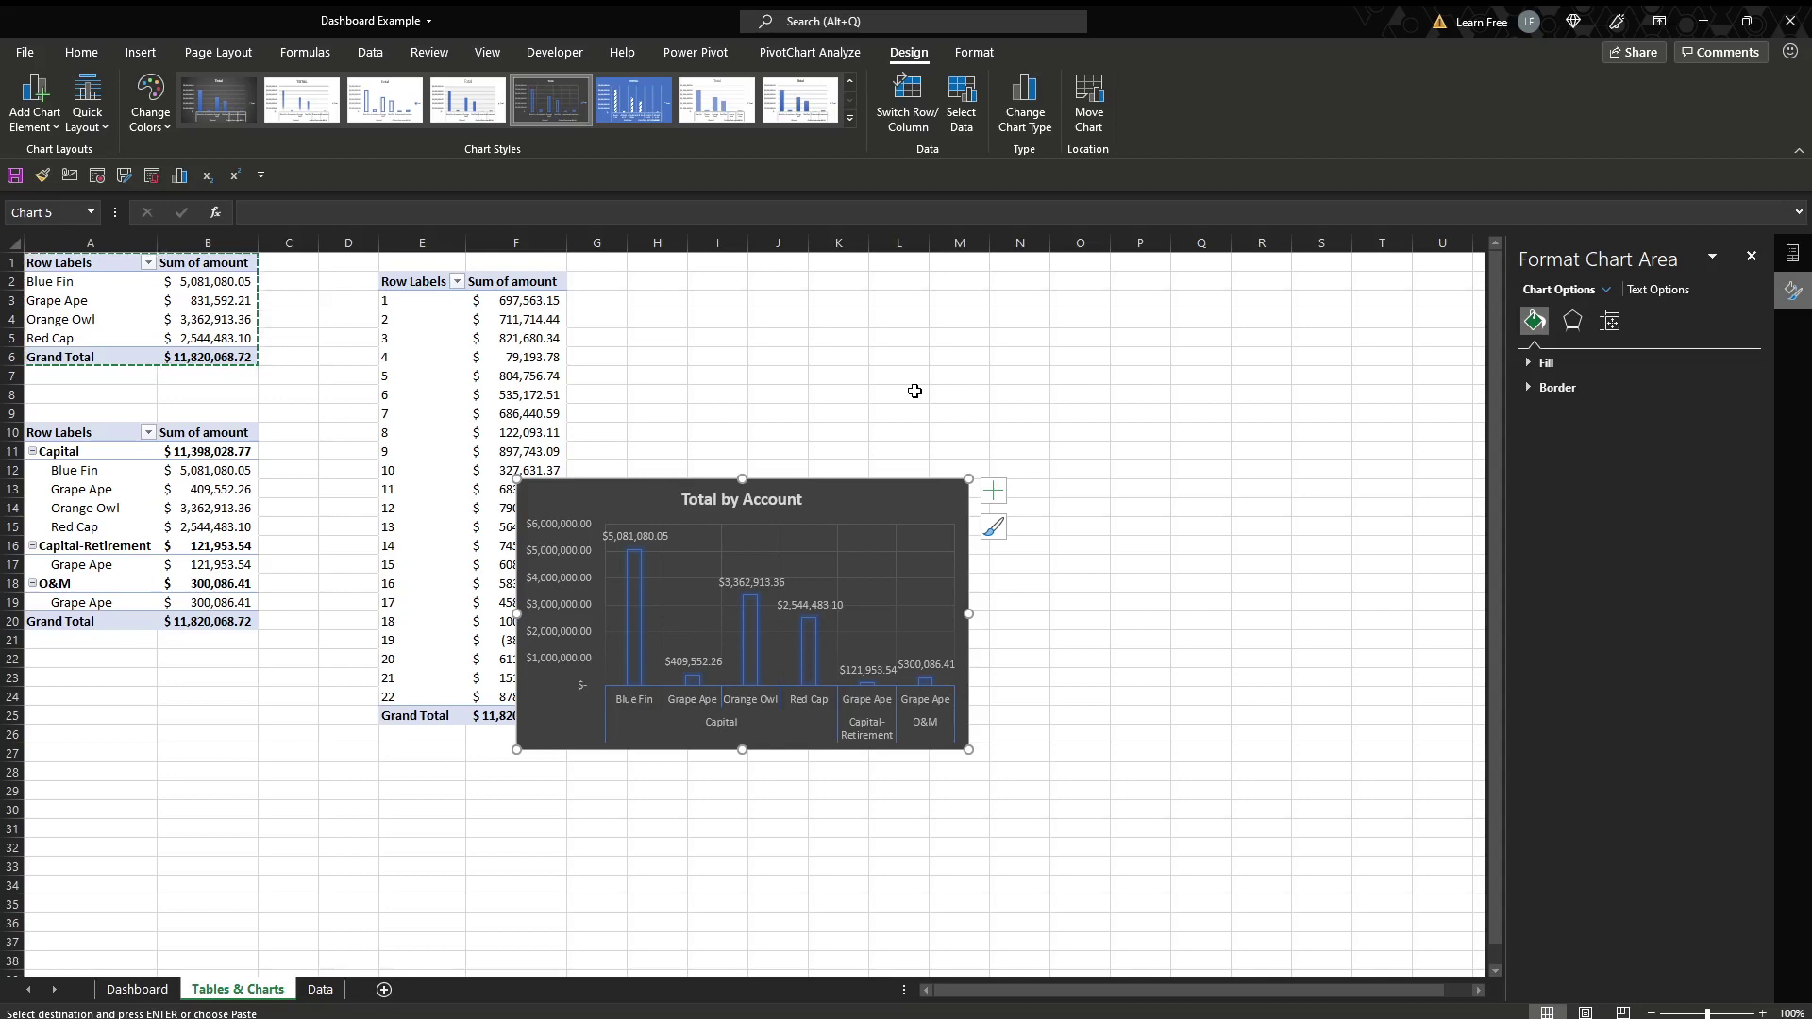
key("ctrl+x")
left_click(168, 990)
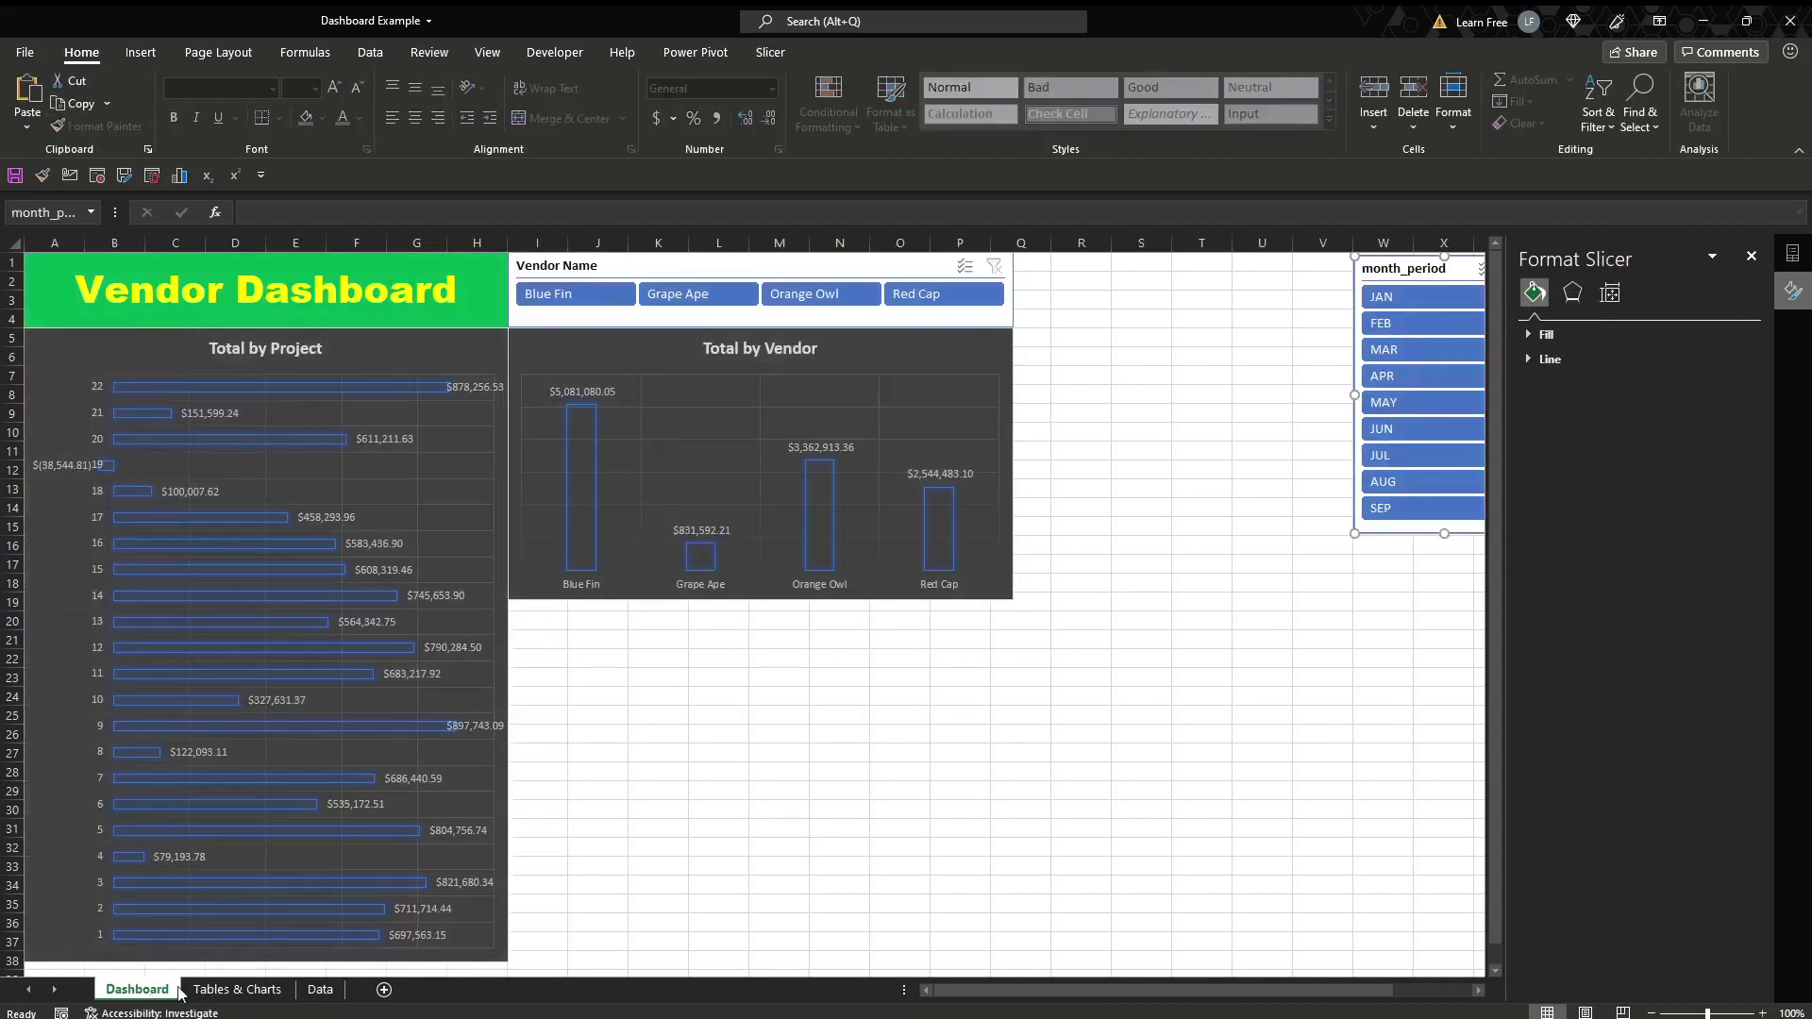
left_click(554, 630)
key("ctrl+v")
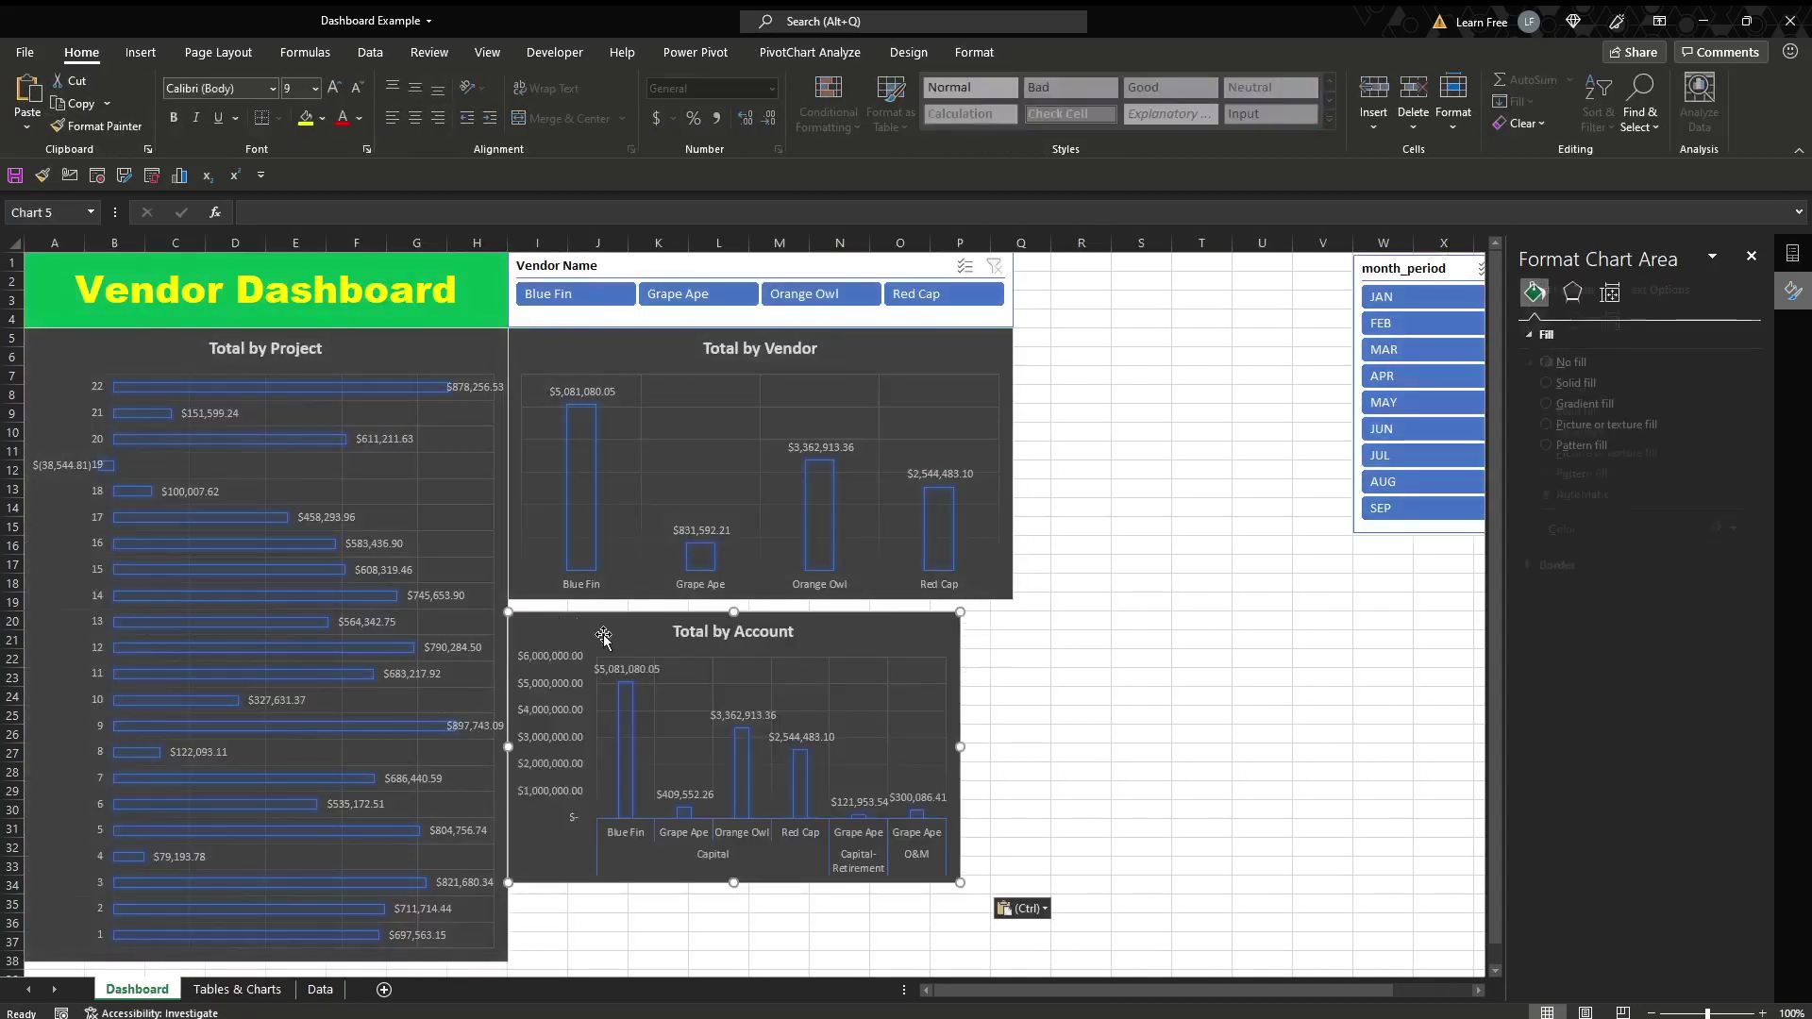
left_click_drag(627, 632, 628, 627)
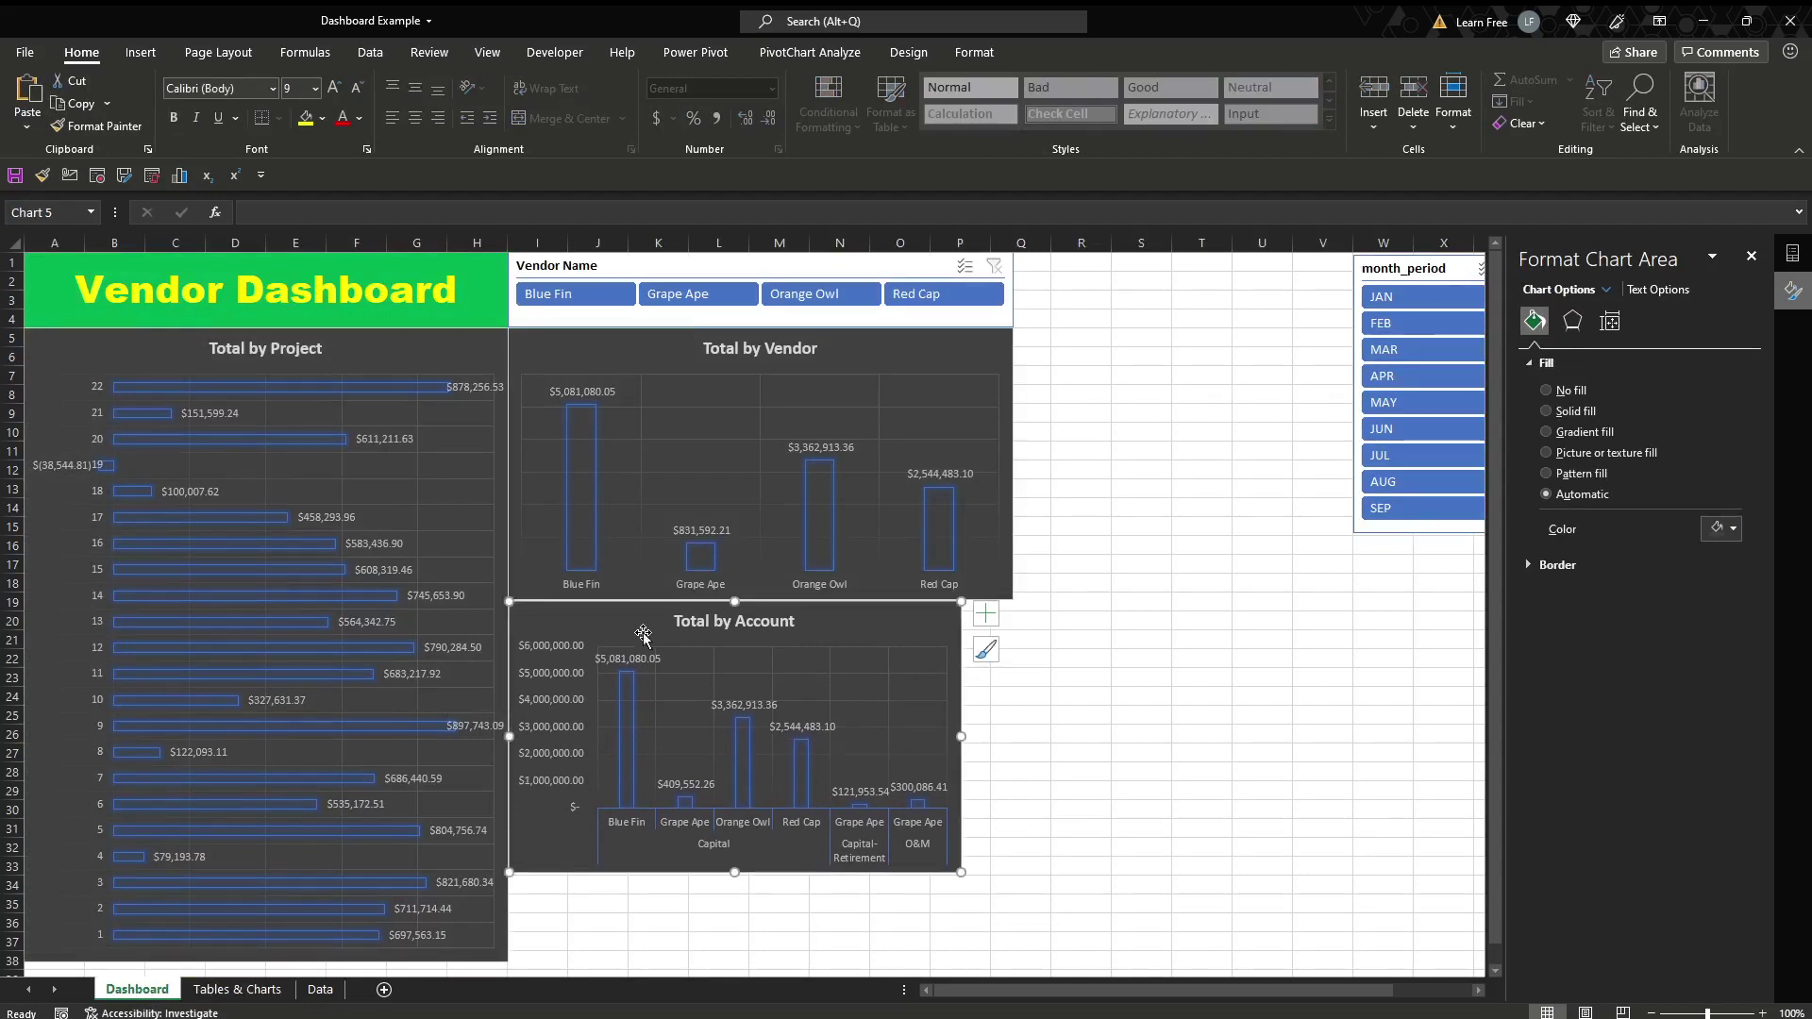
left_click_drag(959, 736, 1013, 734)
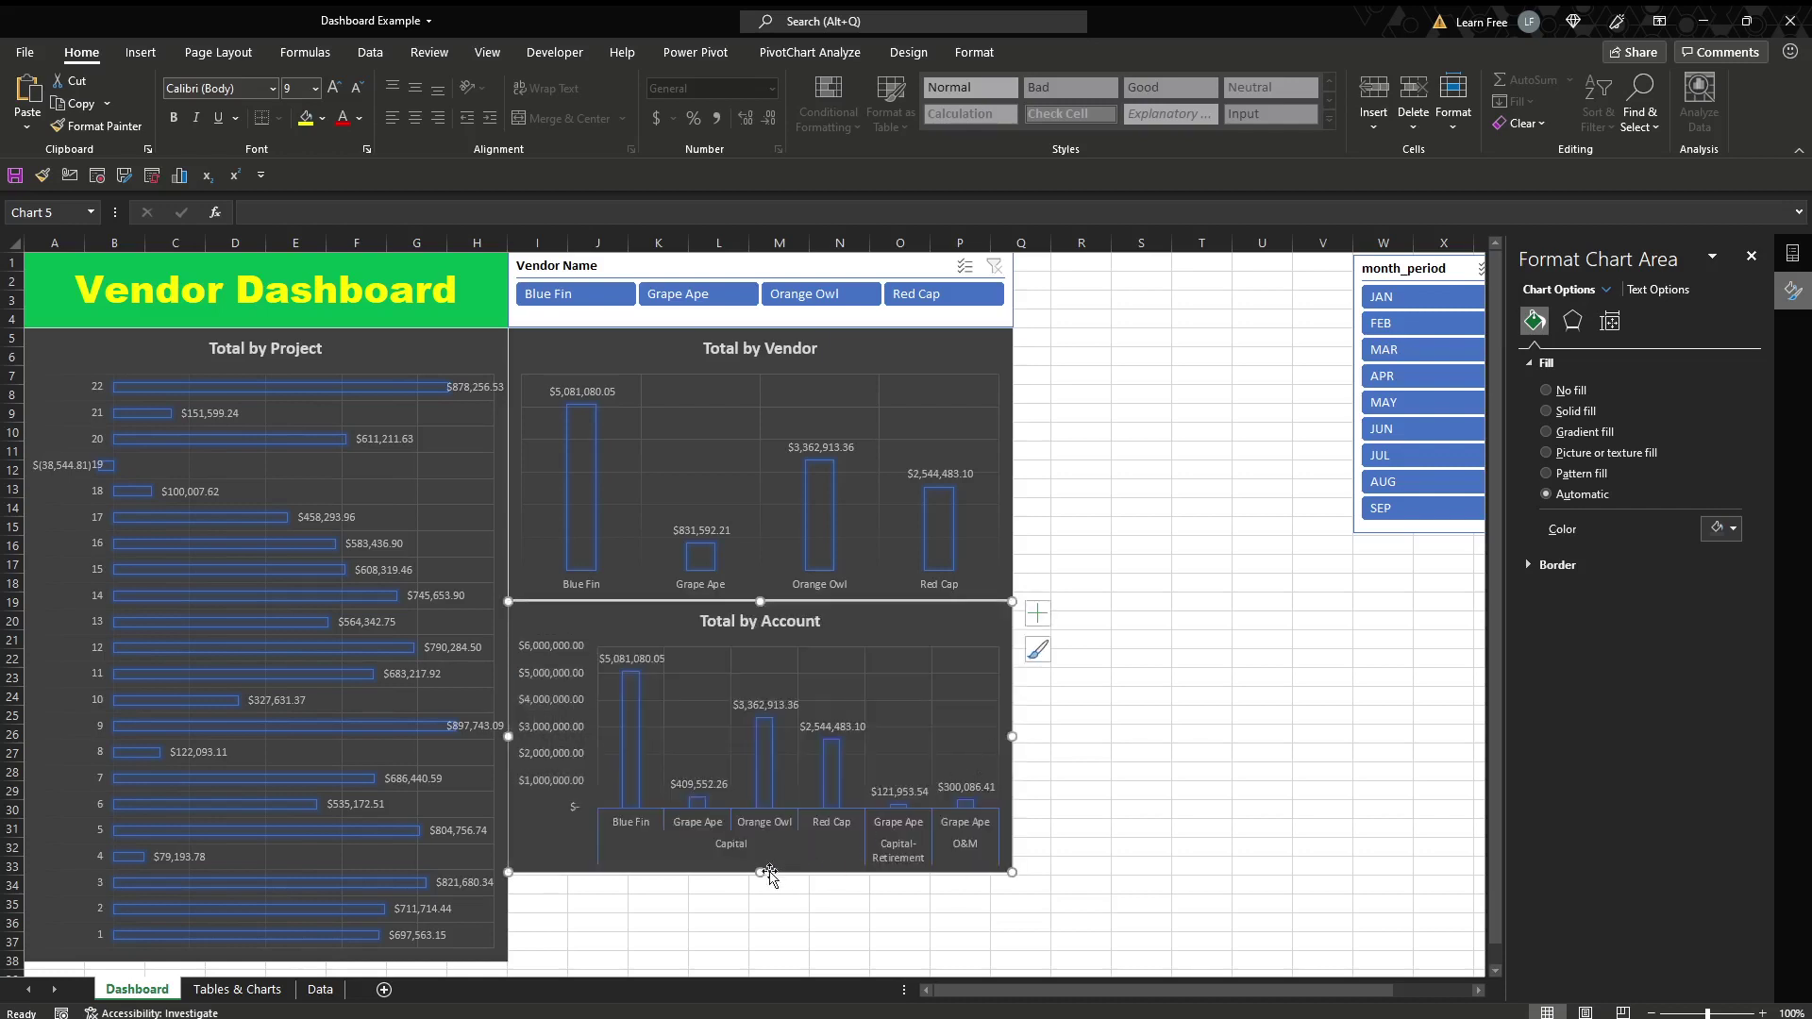
left_click_drag(760, 872, 759, 961)
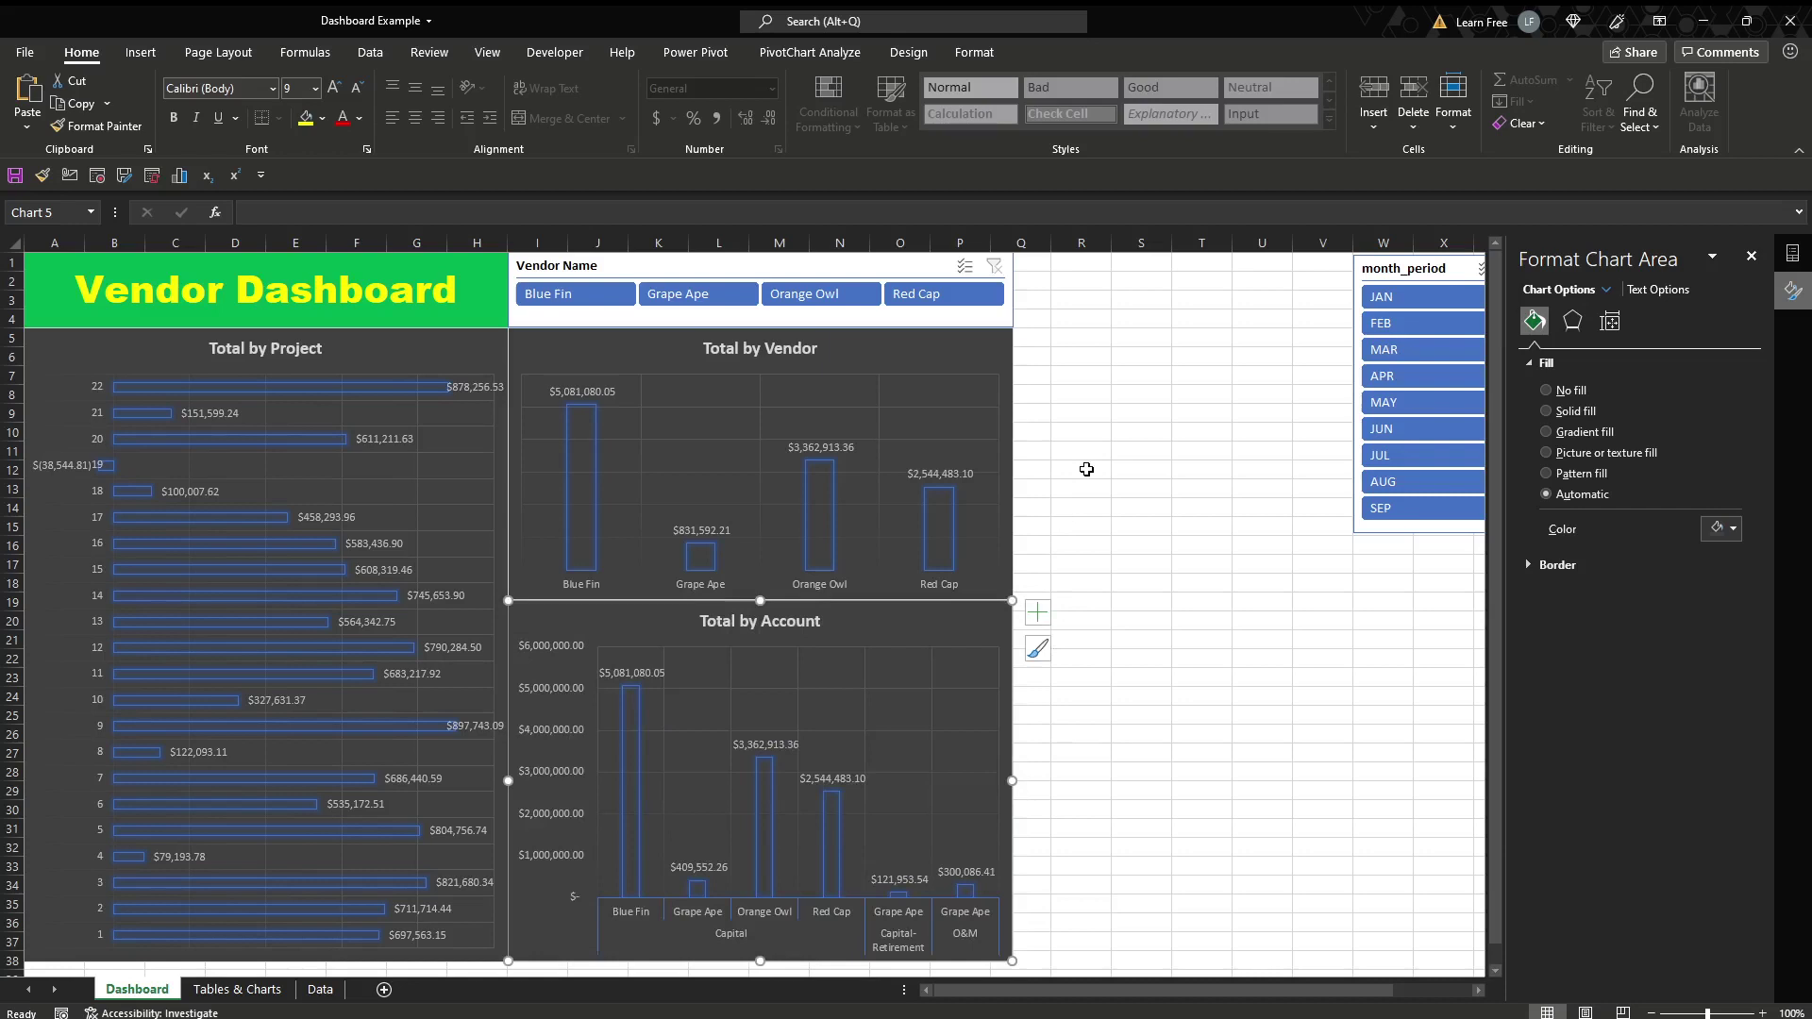
left_click(1086, 469)
- Reposition the month_period slicer over columns U–X, then return to the Tables & Charts sheet
left_click_drag(1367, 269, 1029, 268)
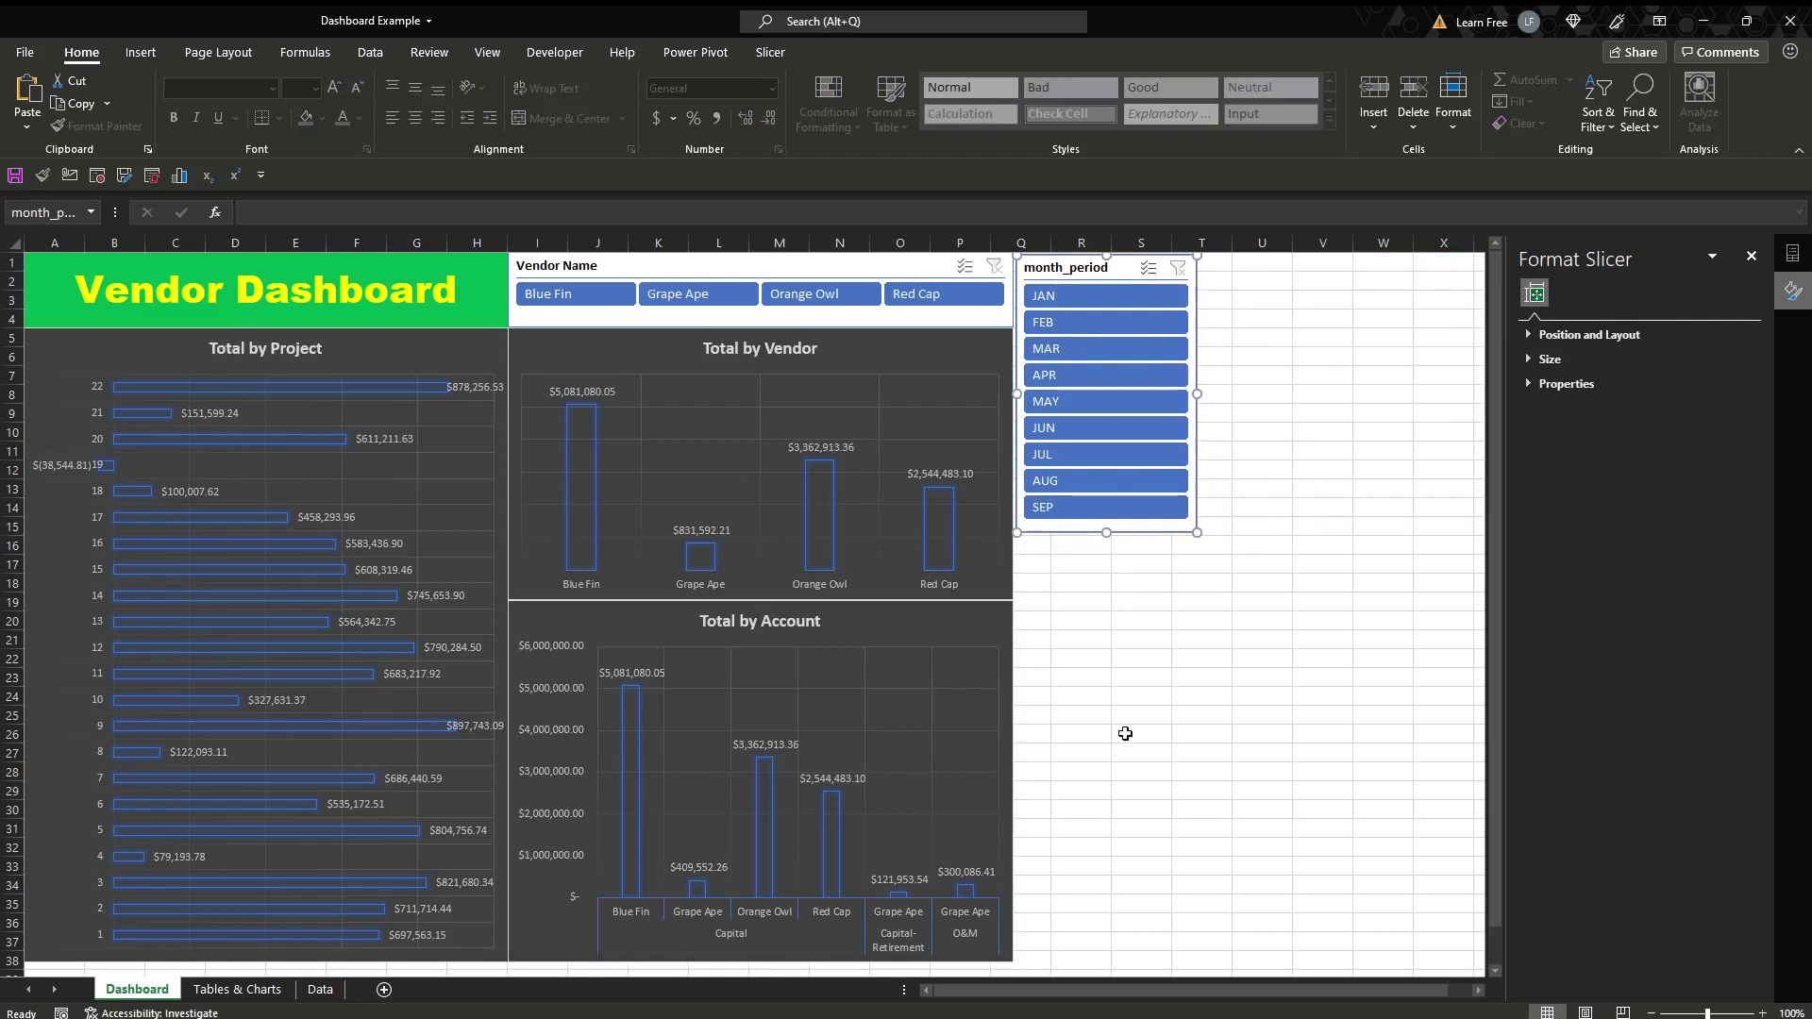
left_click_drag(1118, 269, 1366, 273)
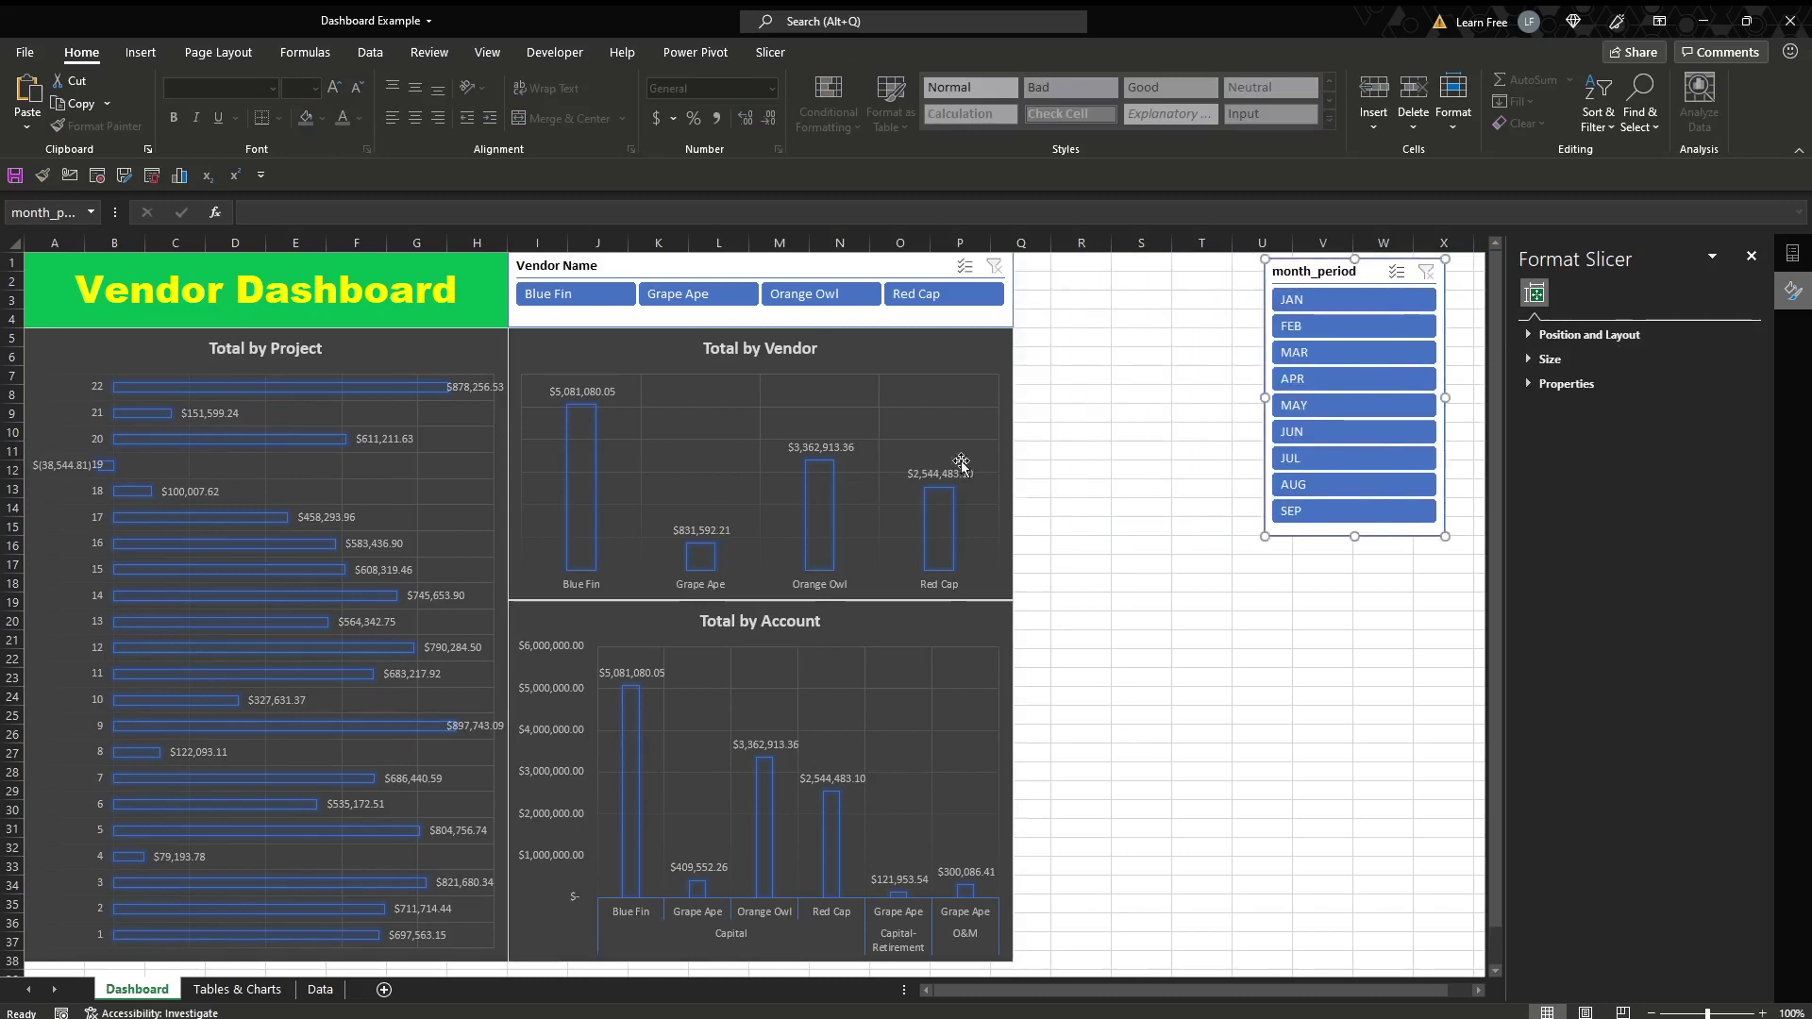
left_click(237, 989)
left_click(473, 356)
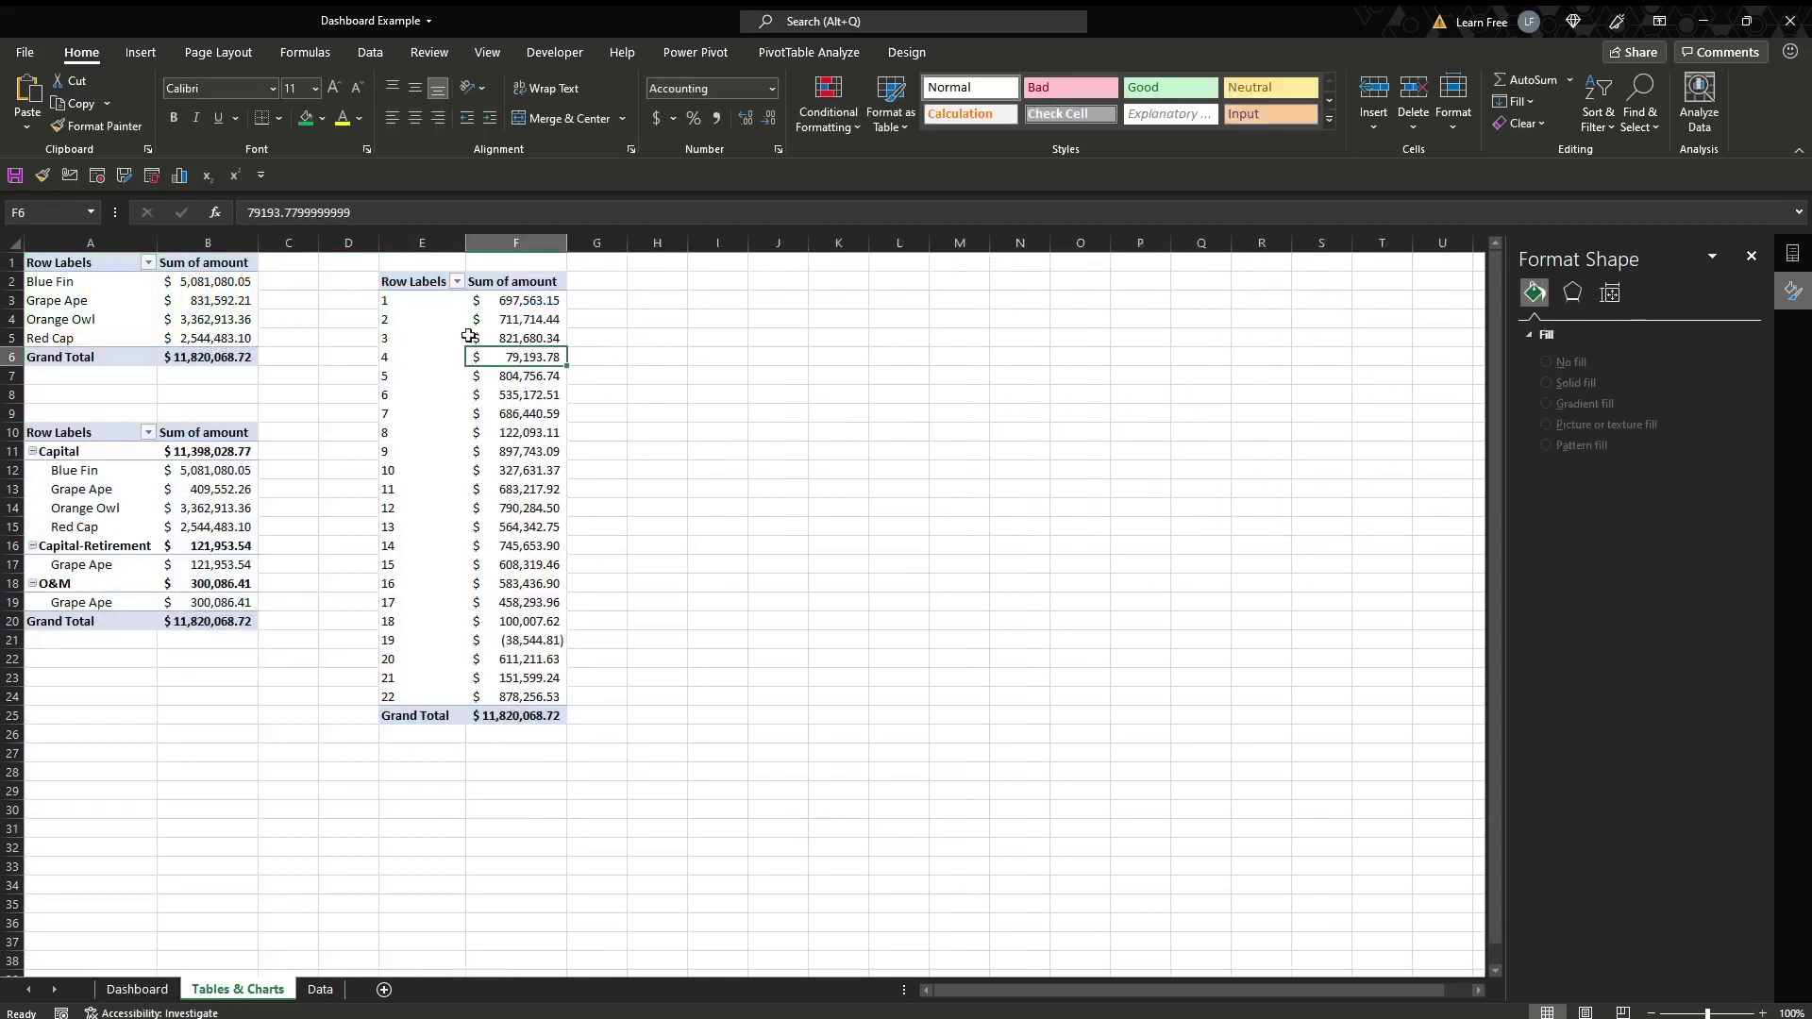
- Copy the project pivot E2:F25, paste it at H2, and autofit column I
left_click(416, 397)
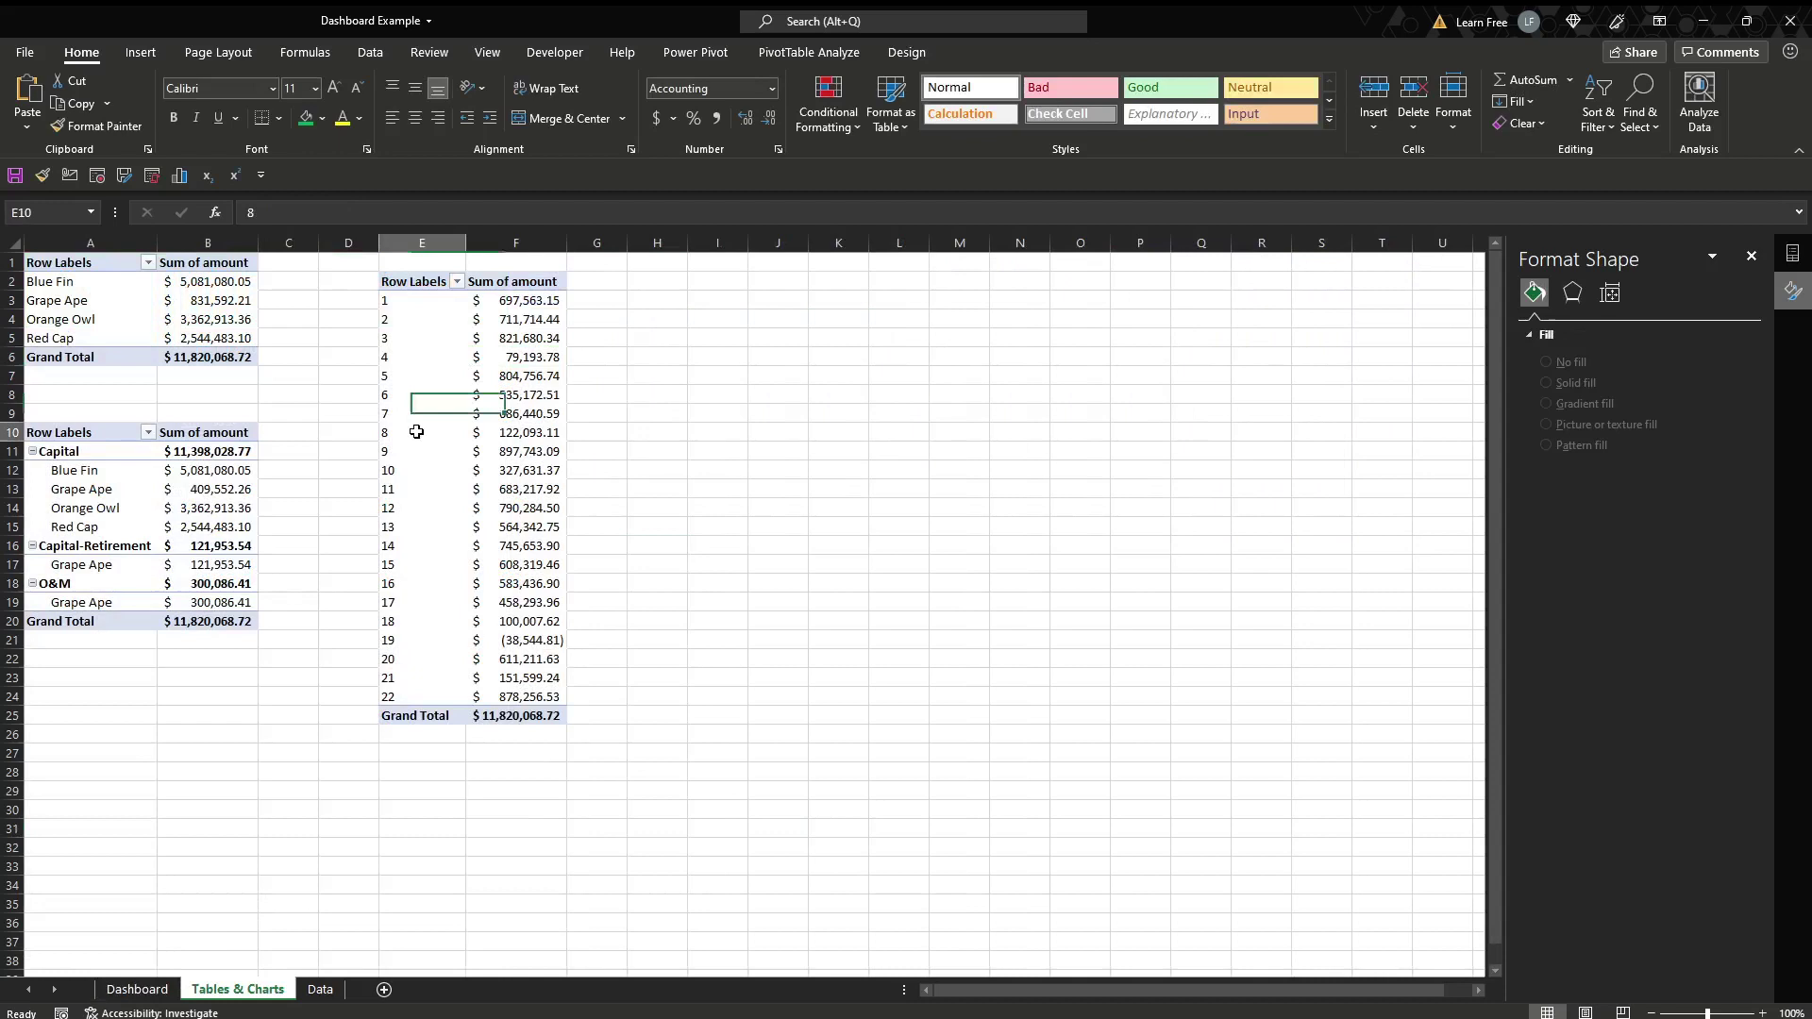
left_click(416, 433)
left_click_drag(420, 337, 420, 698)
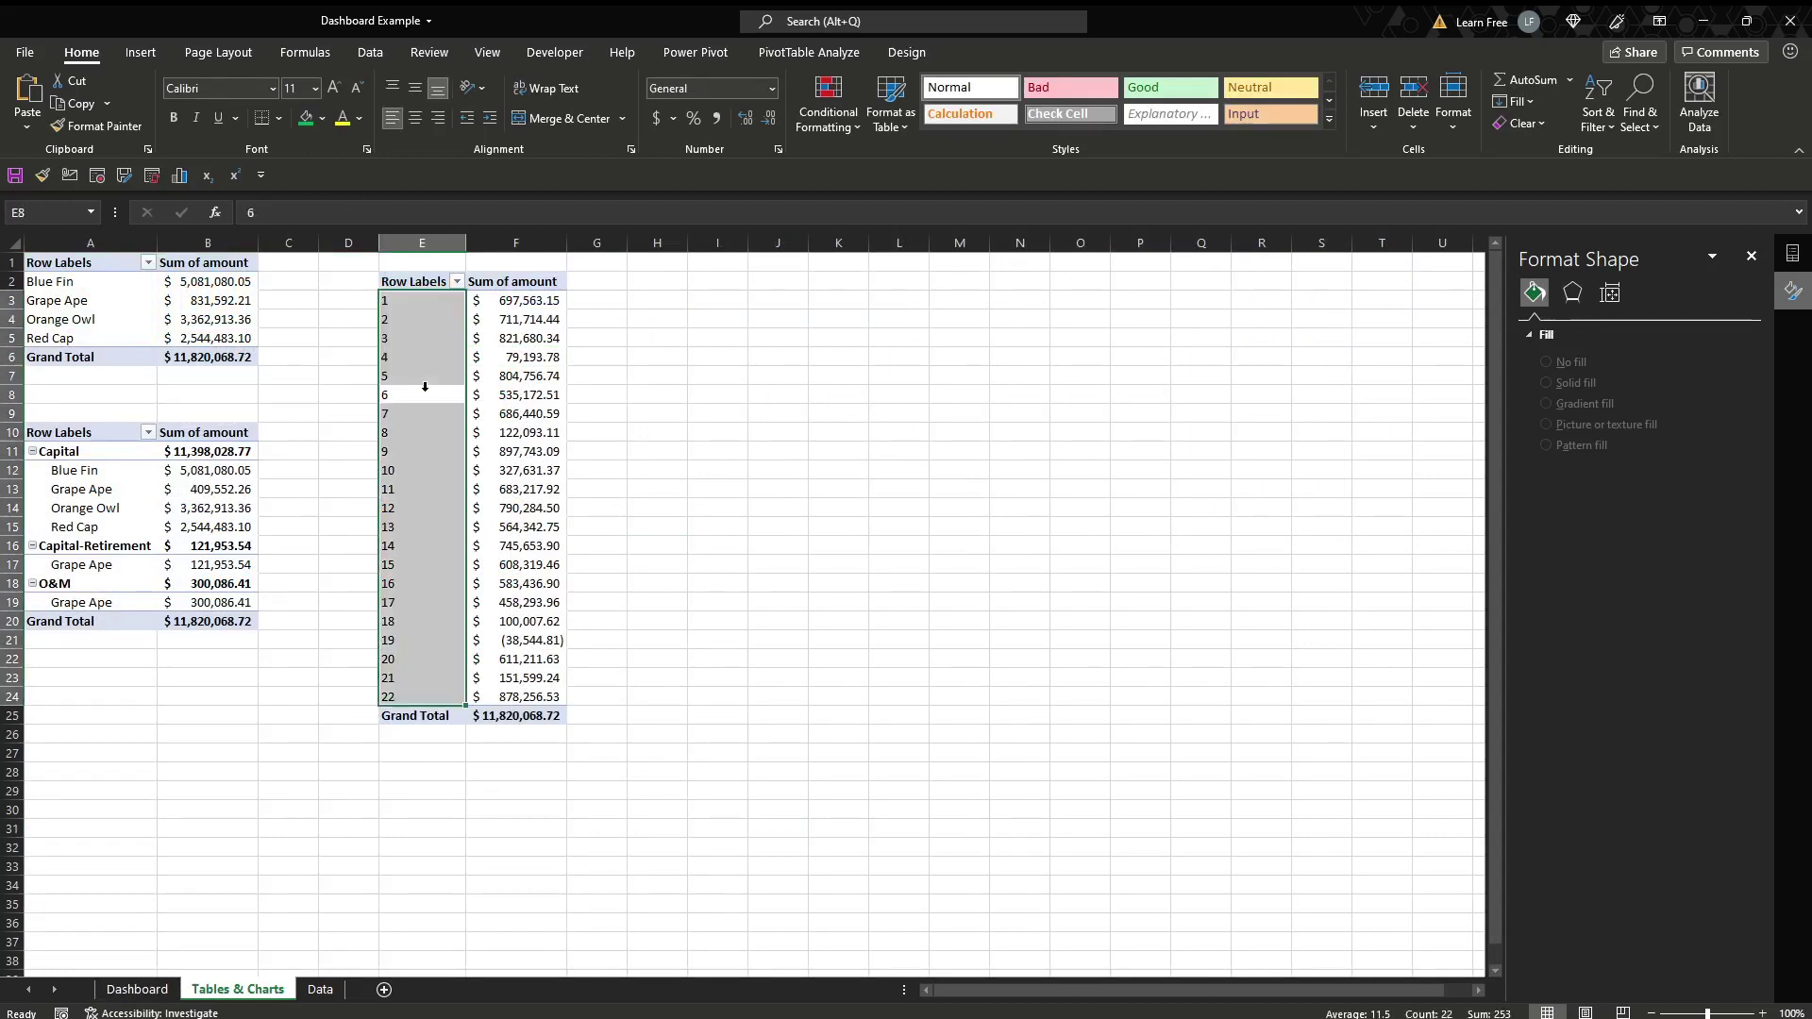
left_click(530, 357)
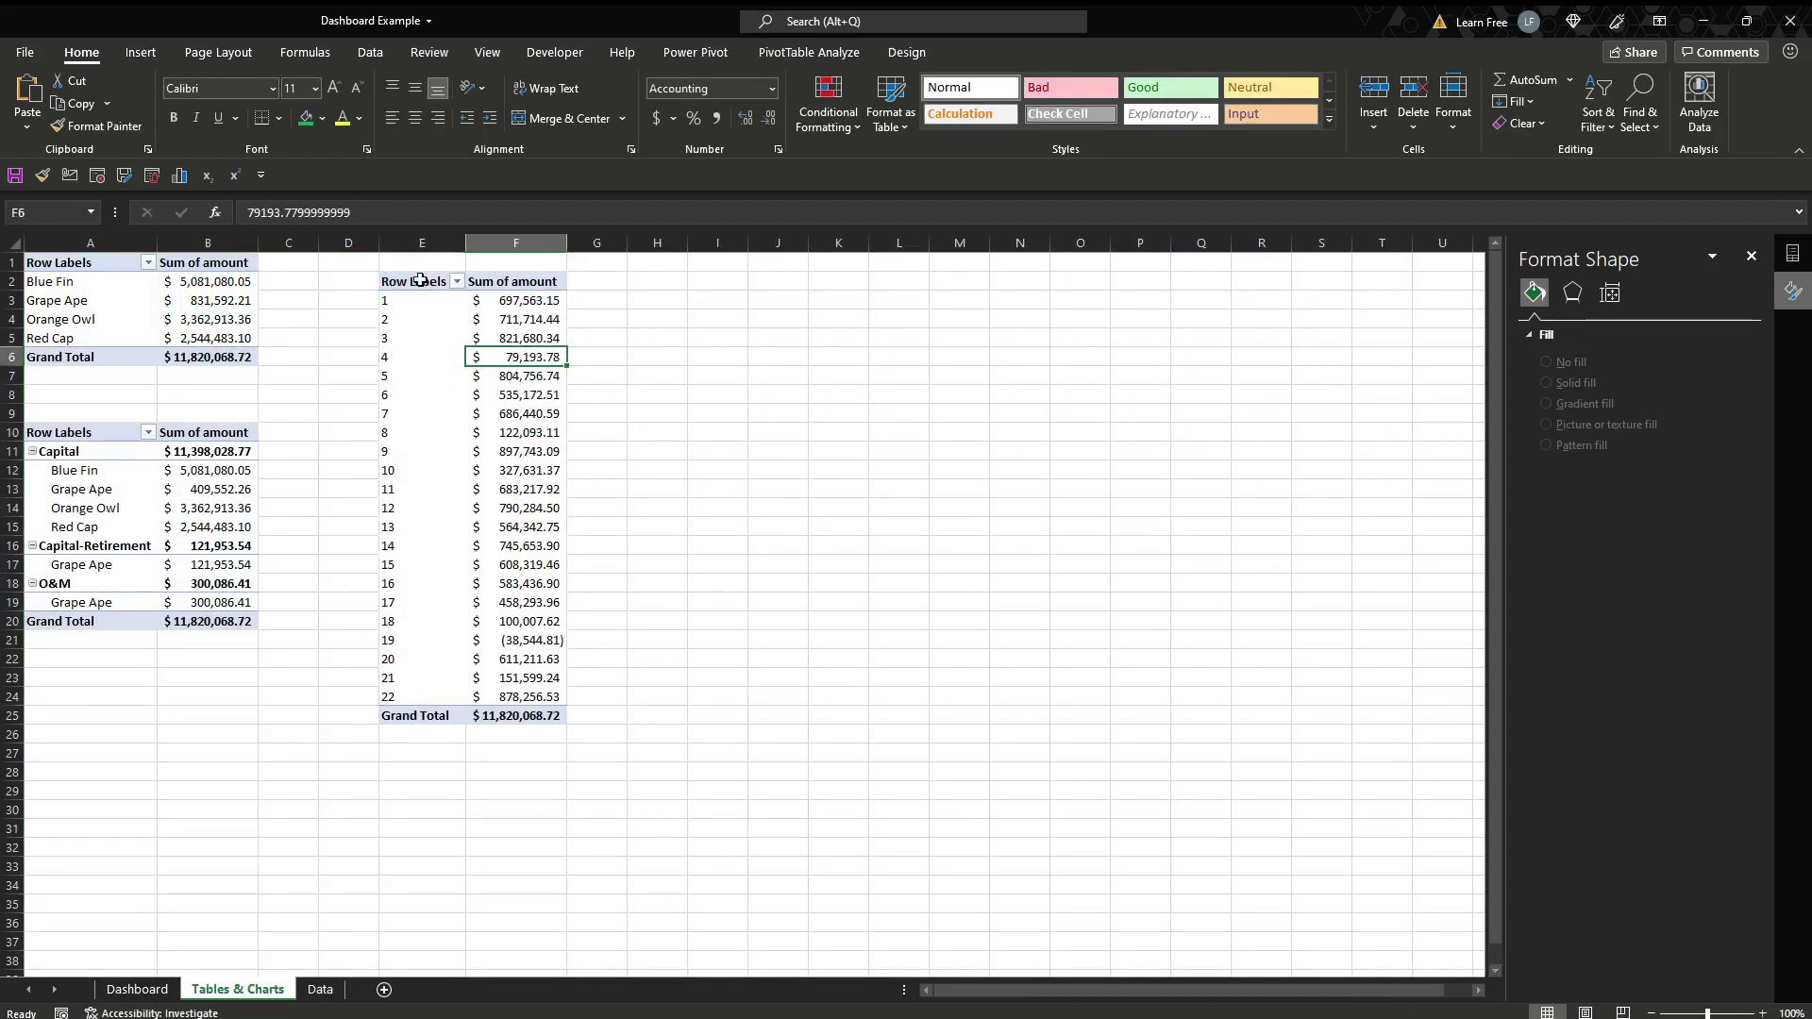
left_click_drag(419, 280, 529, 715)
key("ctrl+c")
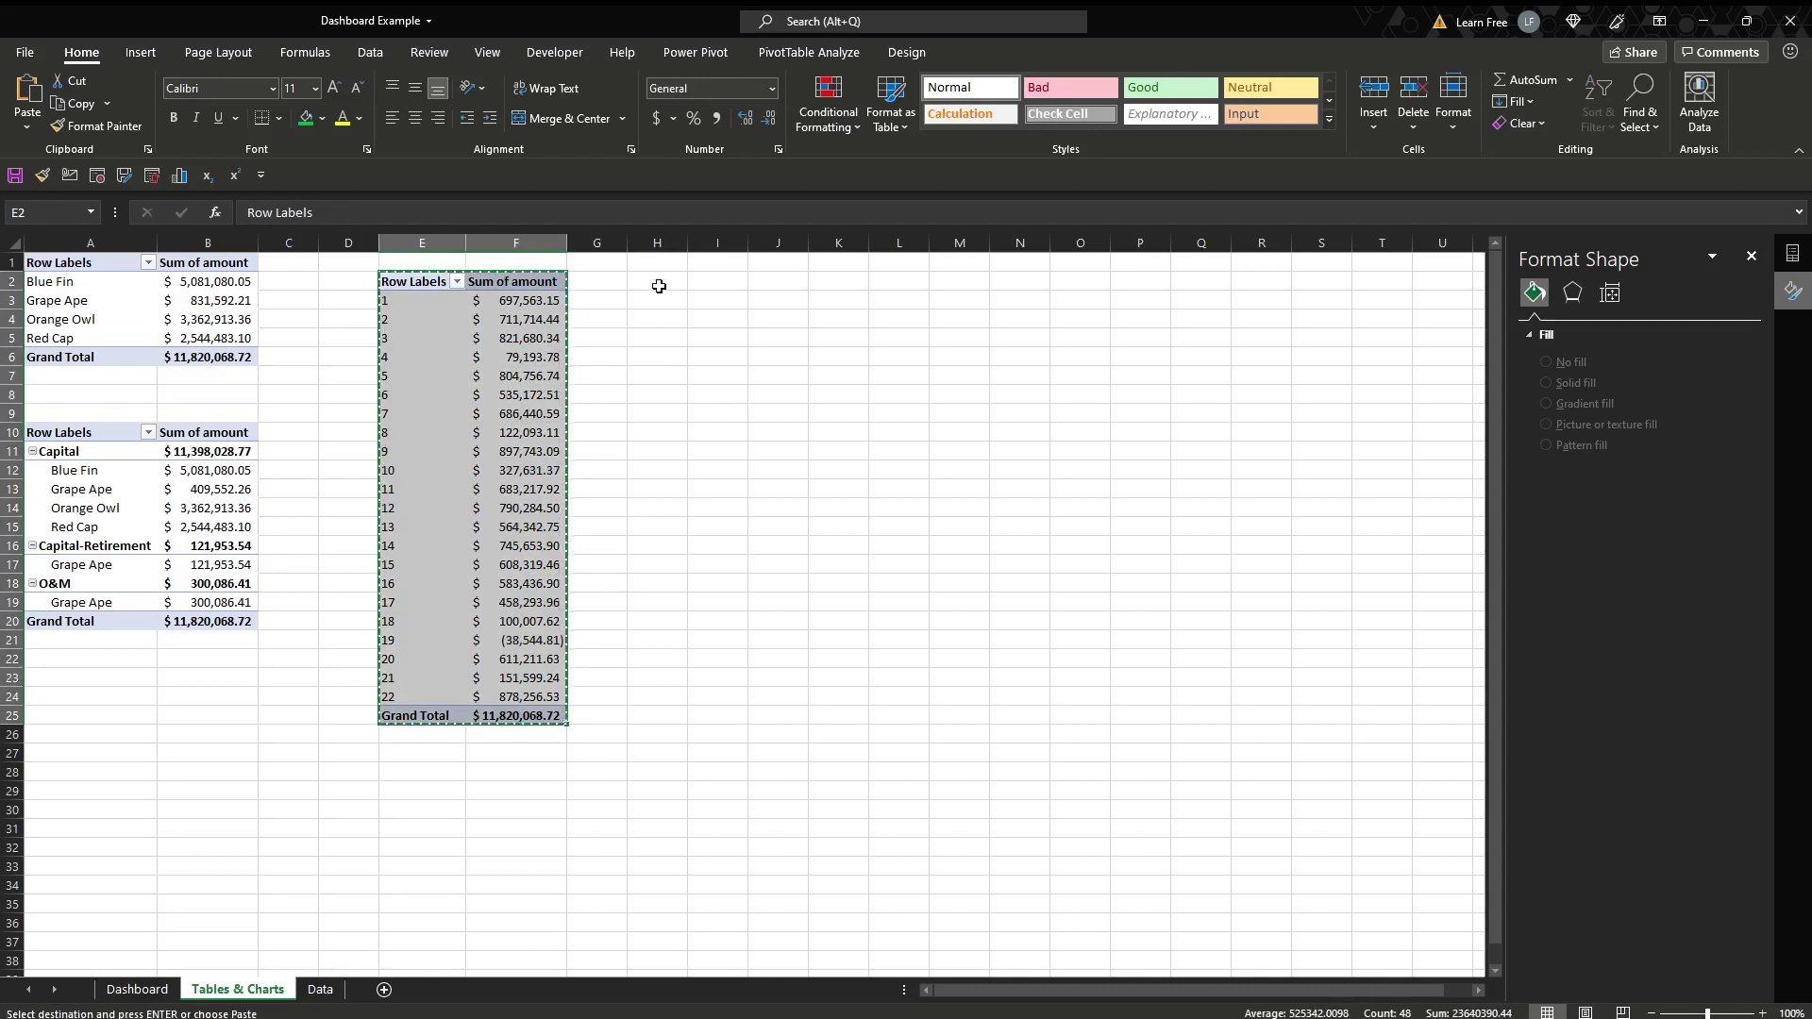
left_click(658, 286)
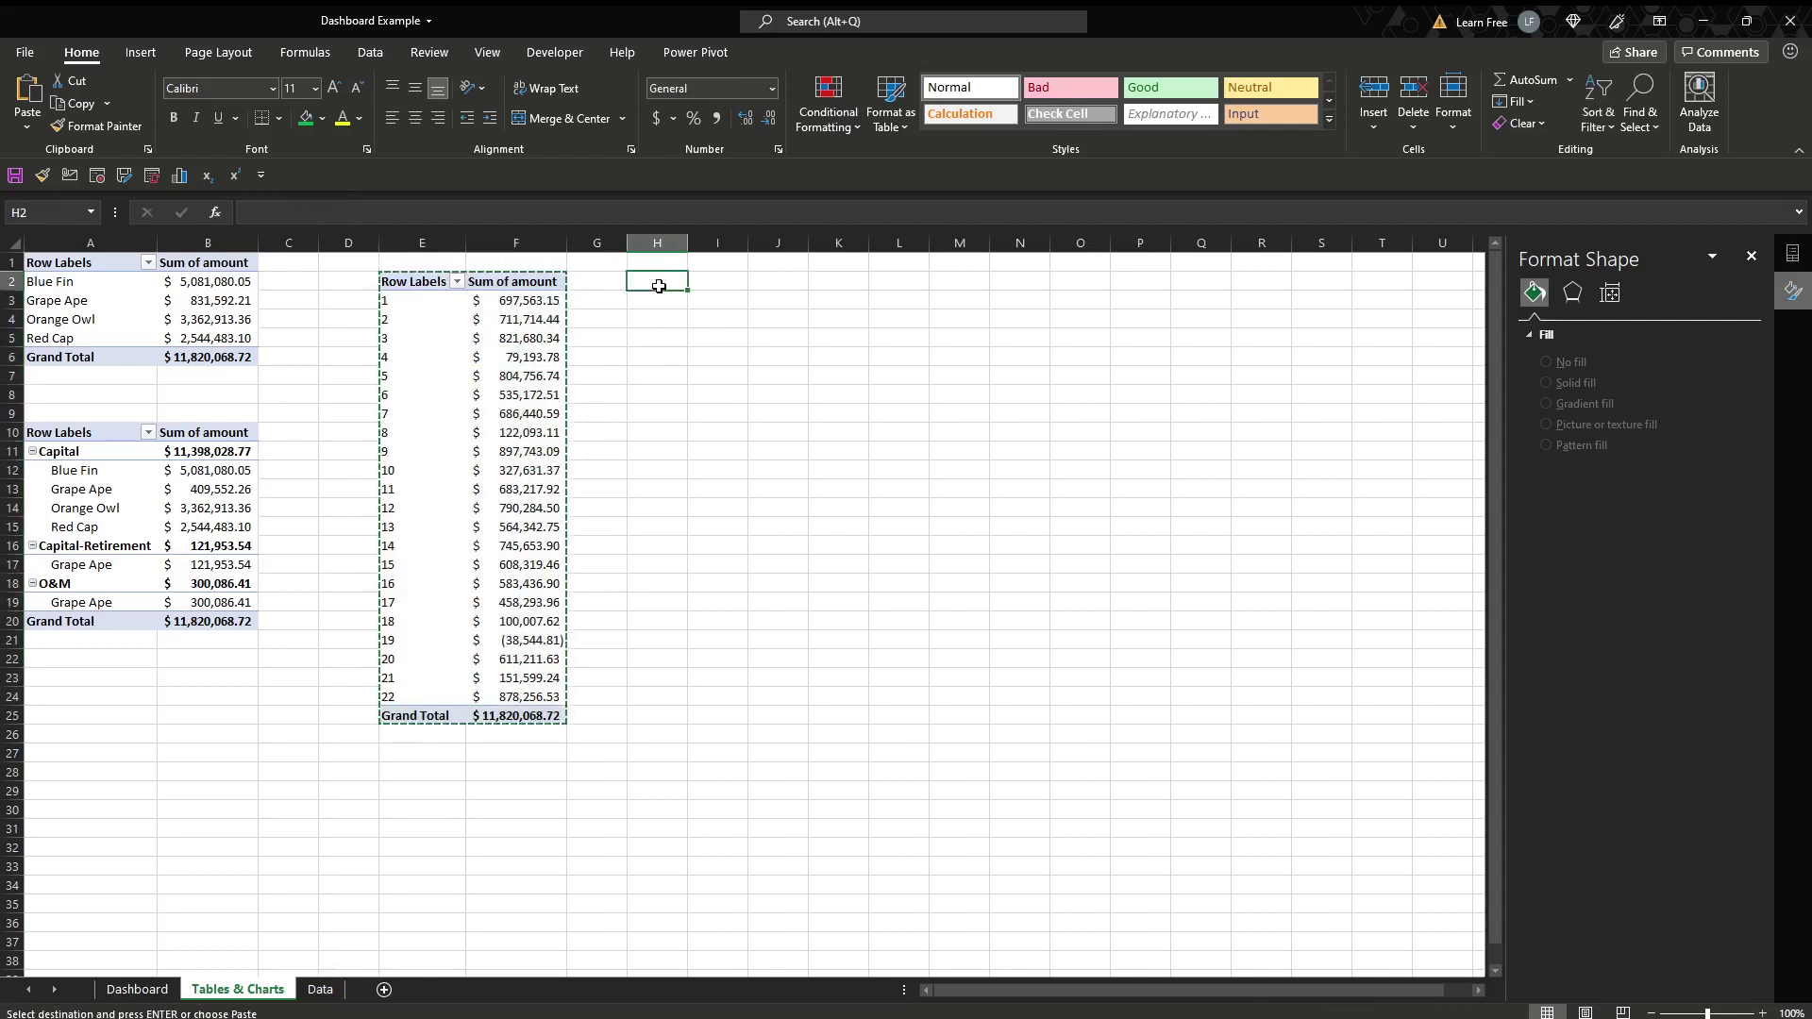
key("ctrl+v")
double_click(748, 244)
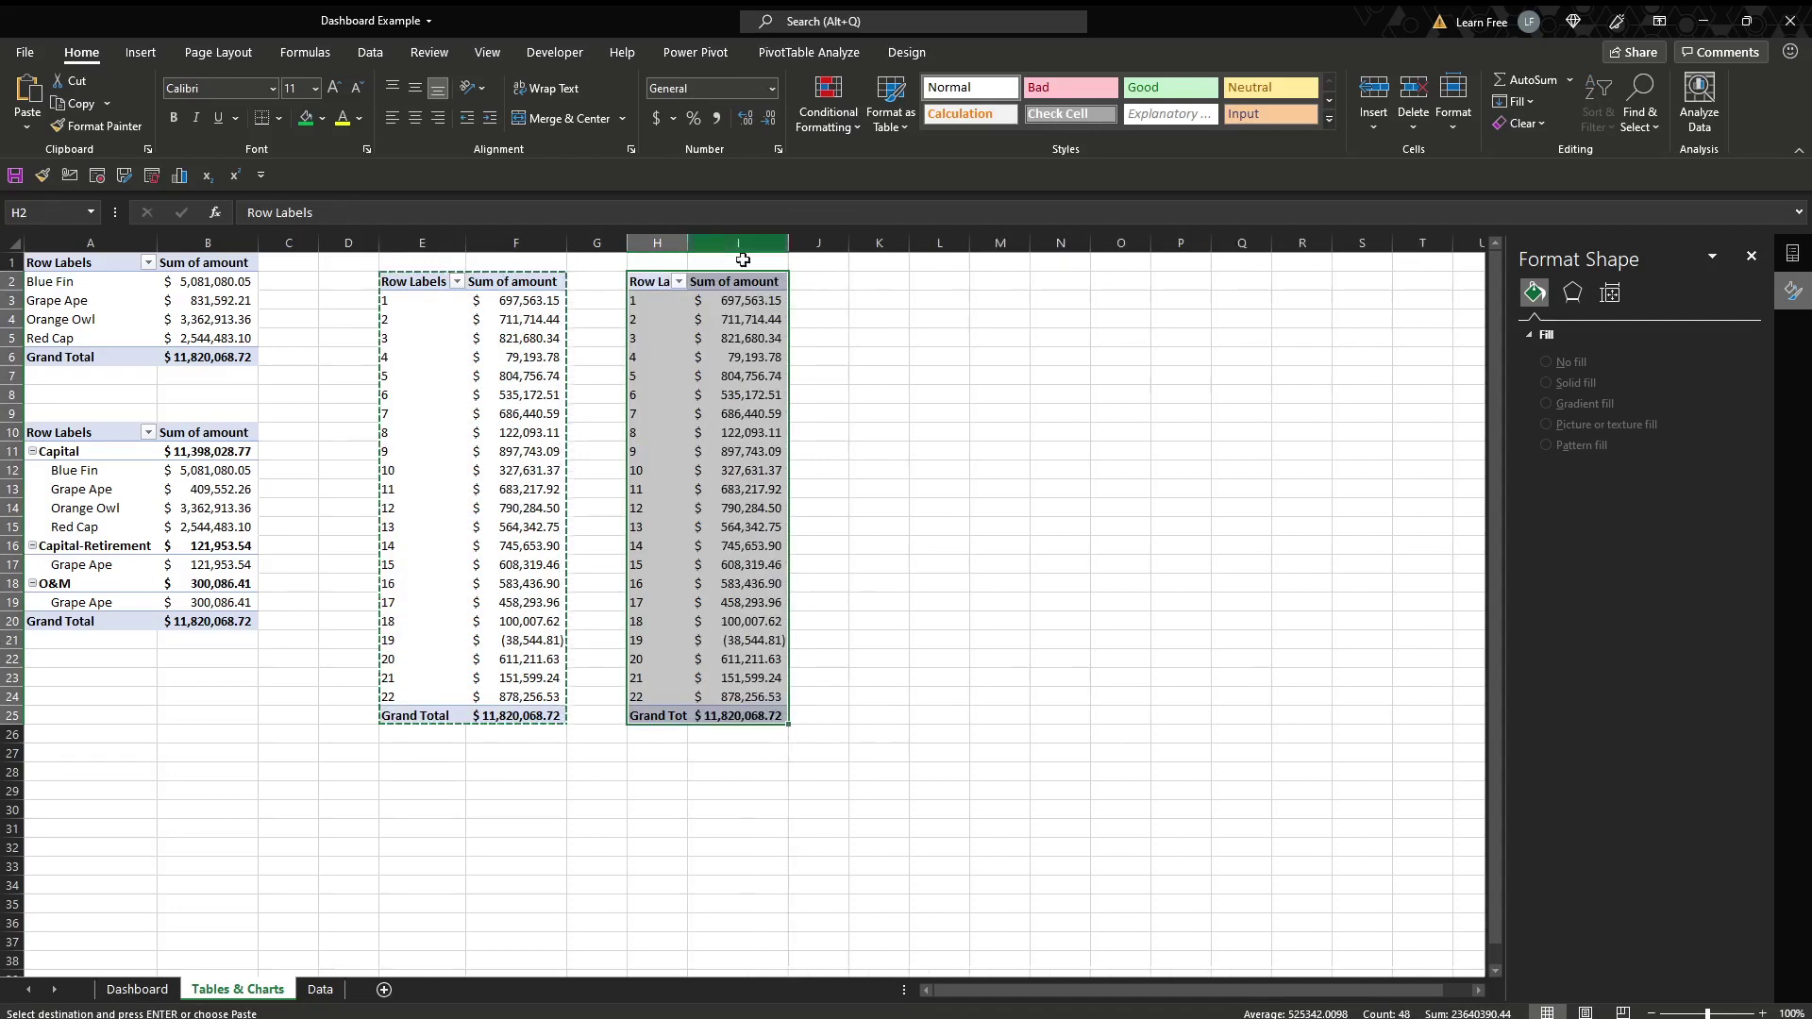
- In the copy's rows, replace Project Number with month_period and nest Vendor Name beneath it
left_click(668, 302)
left_click(1751, 256)
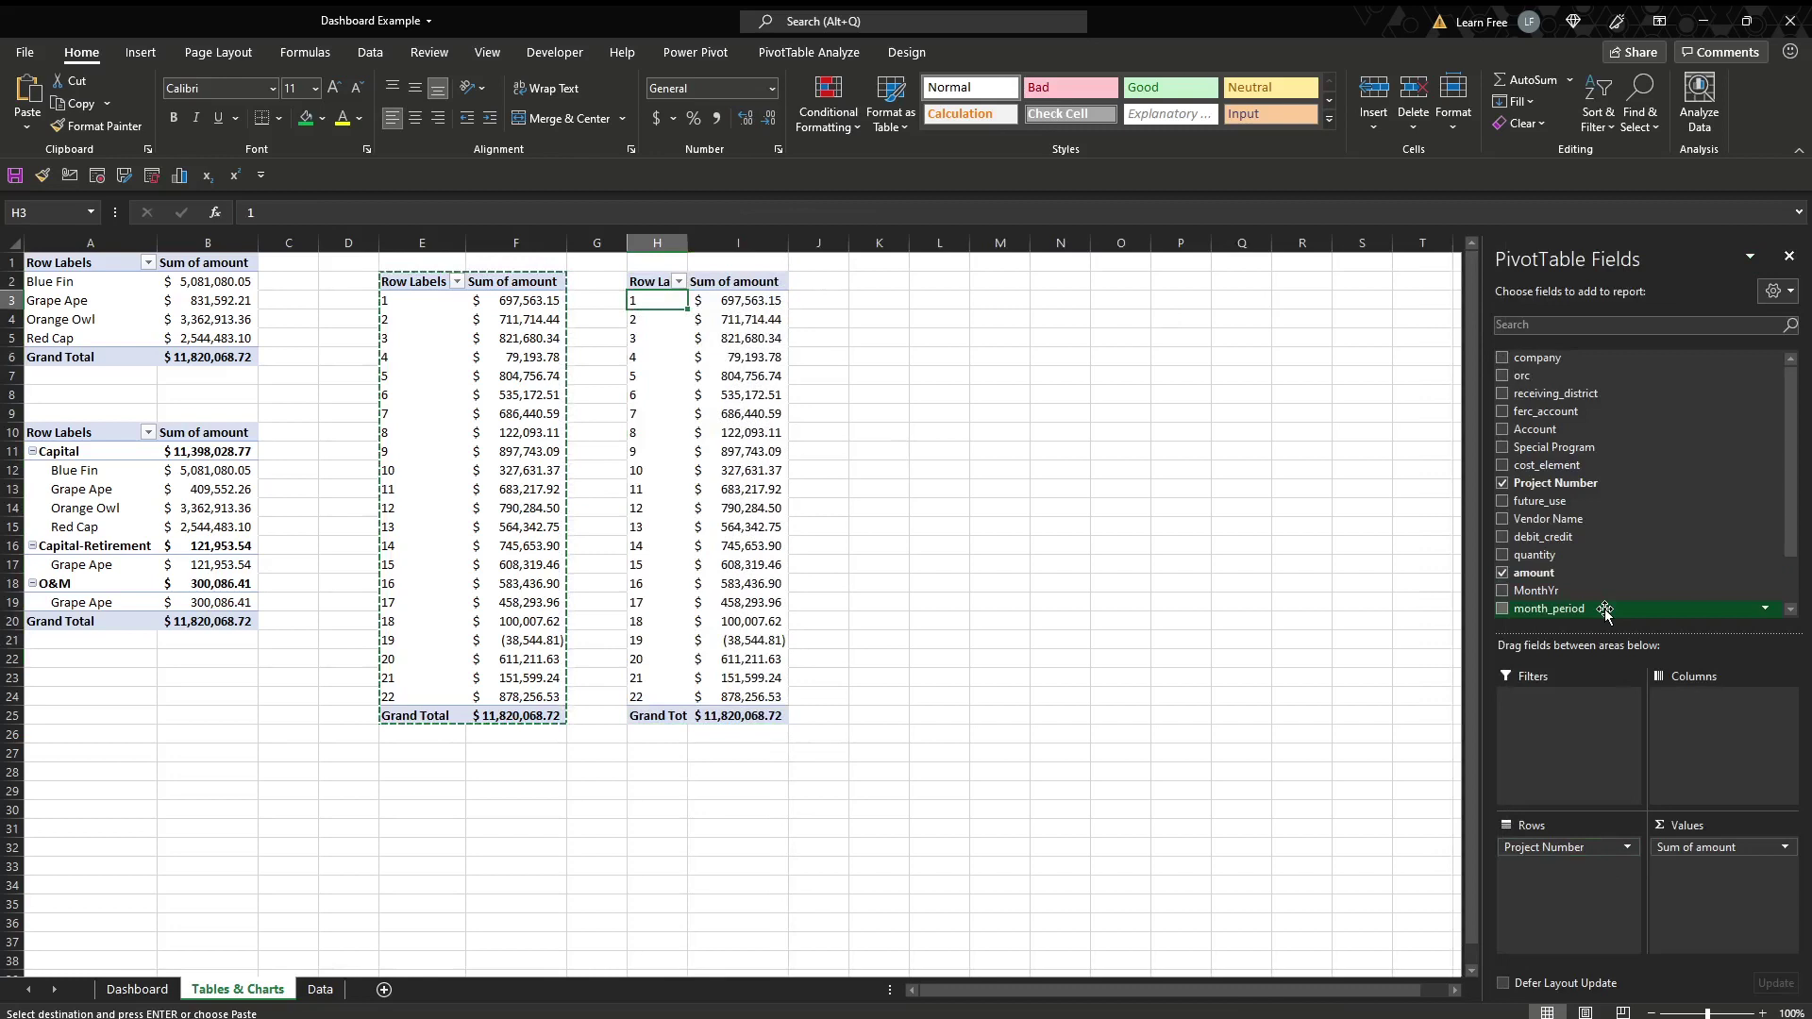
left_click_drag(1585, 848, 1623, 517)
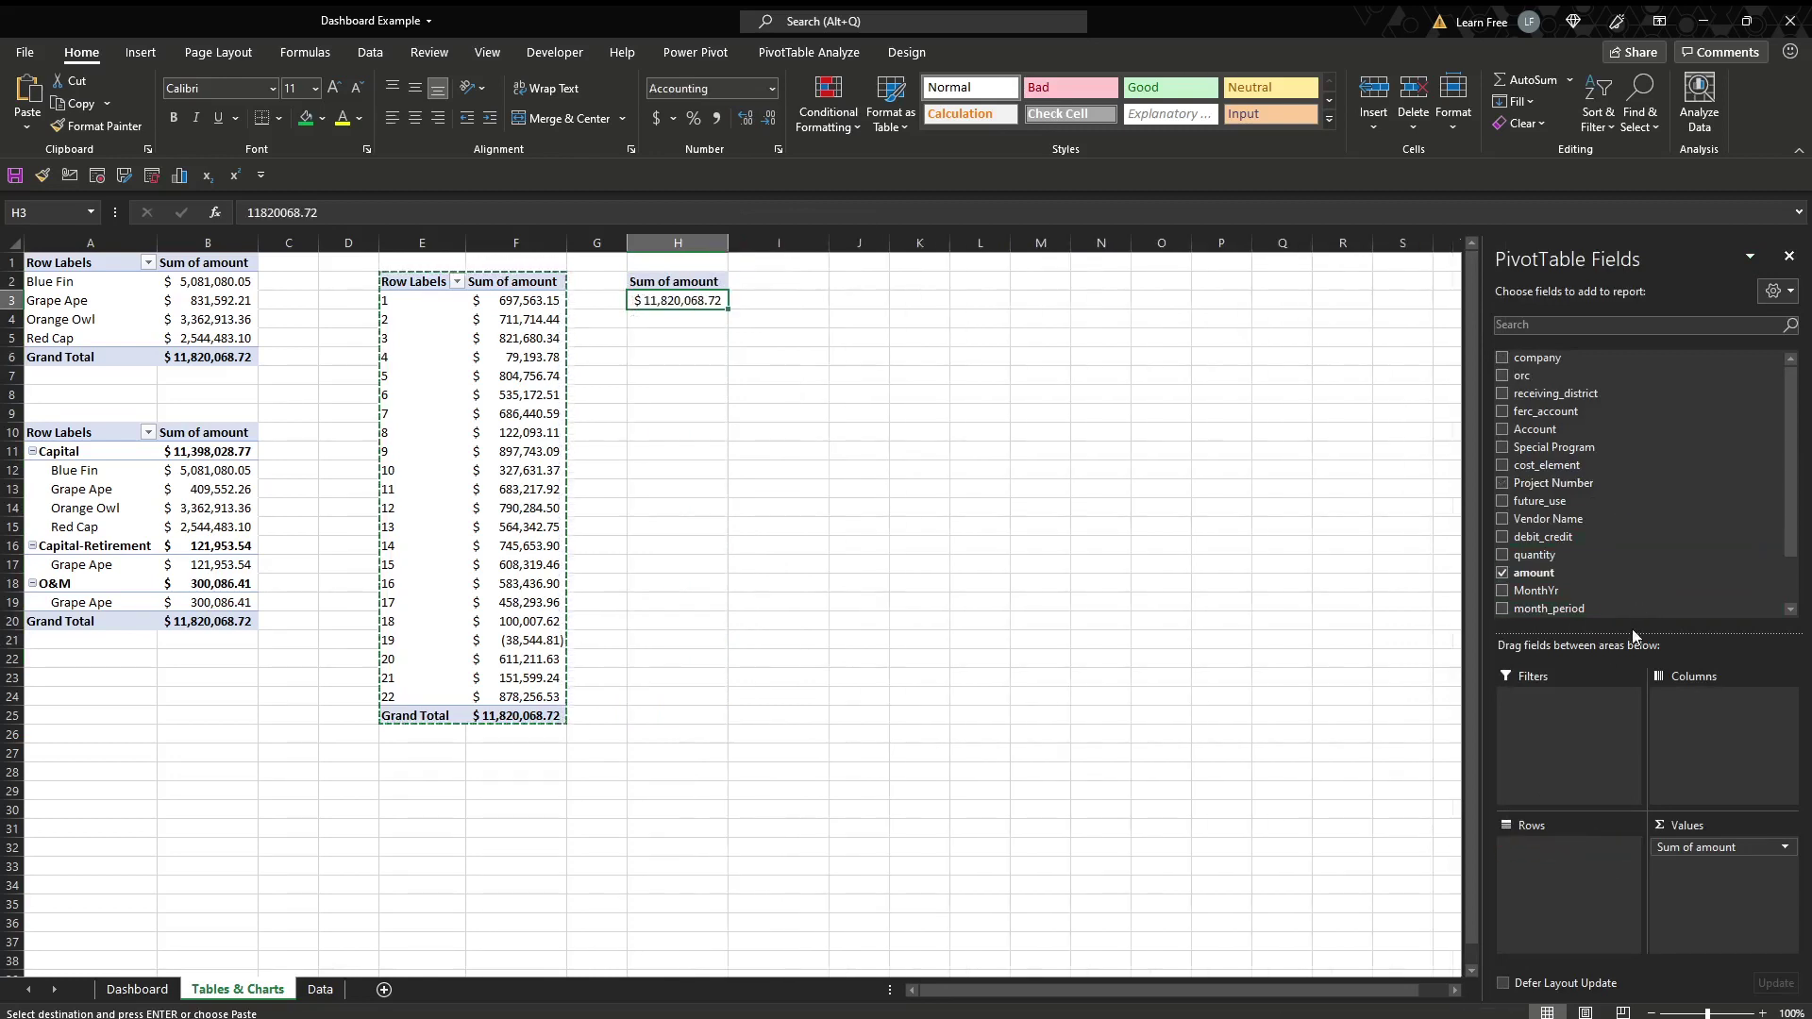
left_click_drag(1604, 611, 1602, 902)
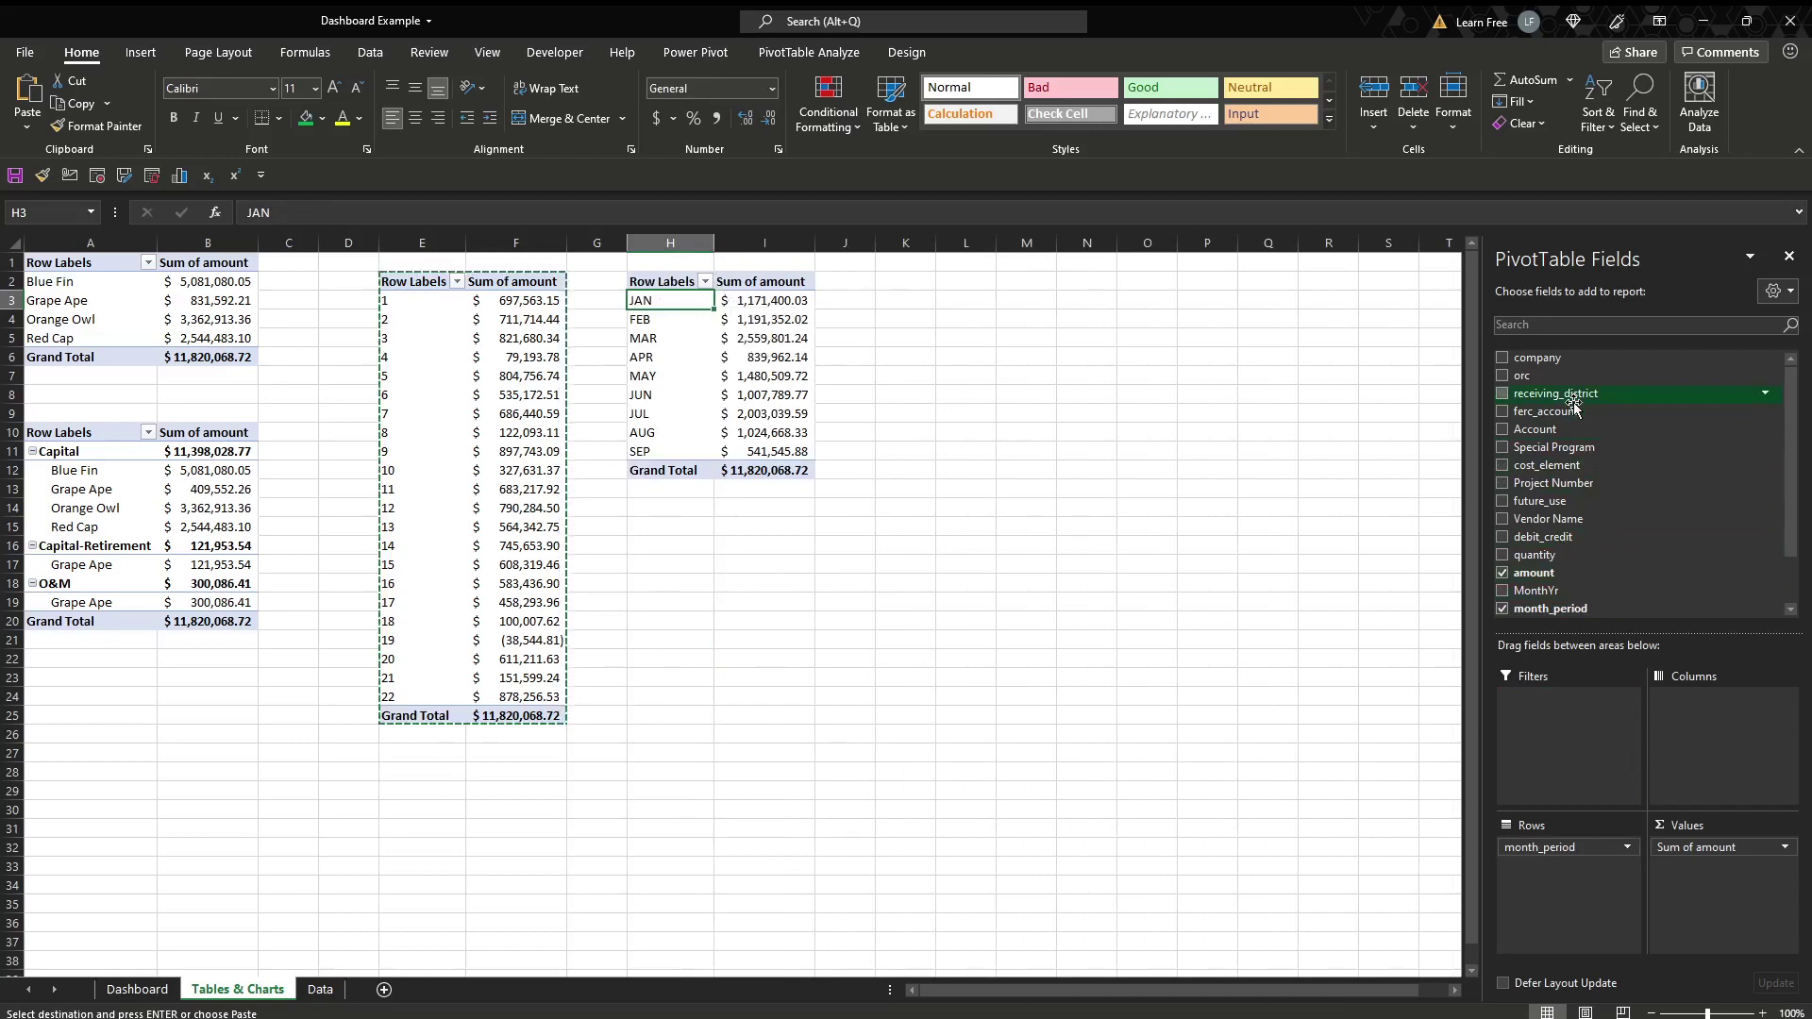
left_click_drag(1597, 544, 1552, 868)
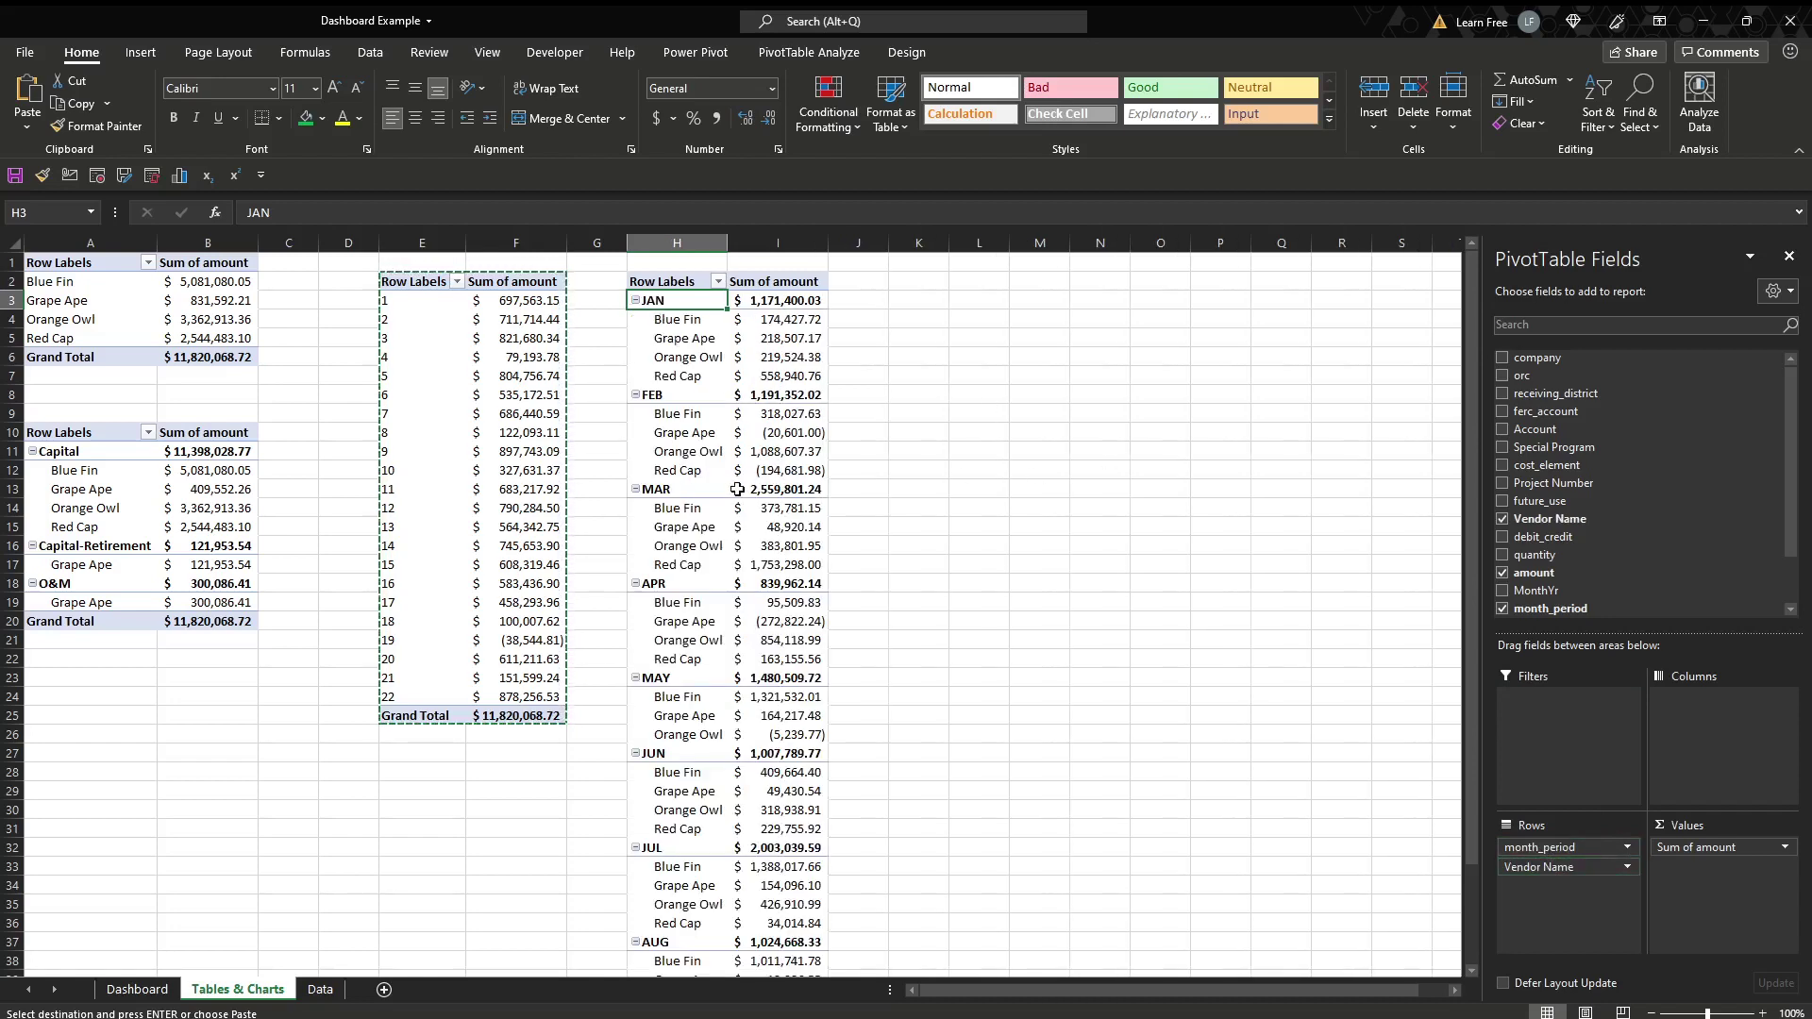
scroll(854, 709, "down", 4)
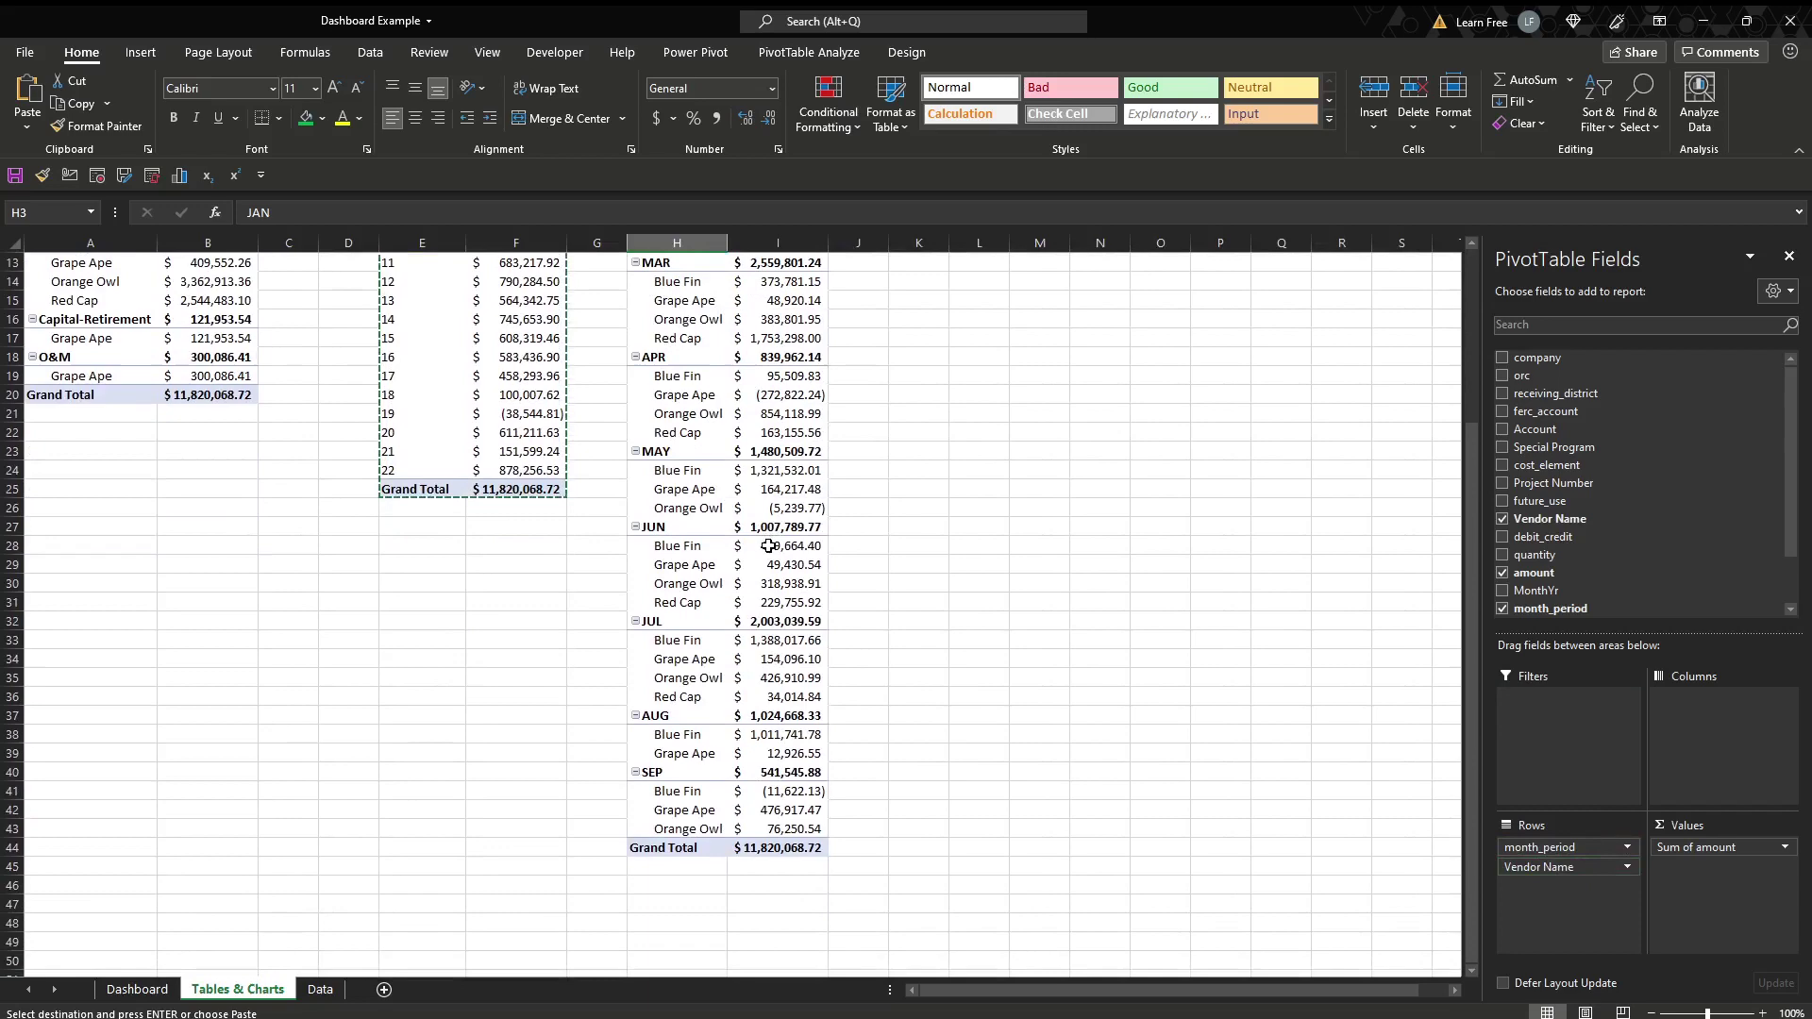
scroll(752, 566, "up", 4)
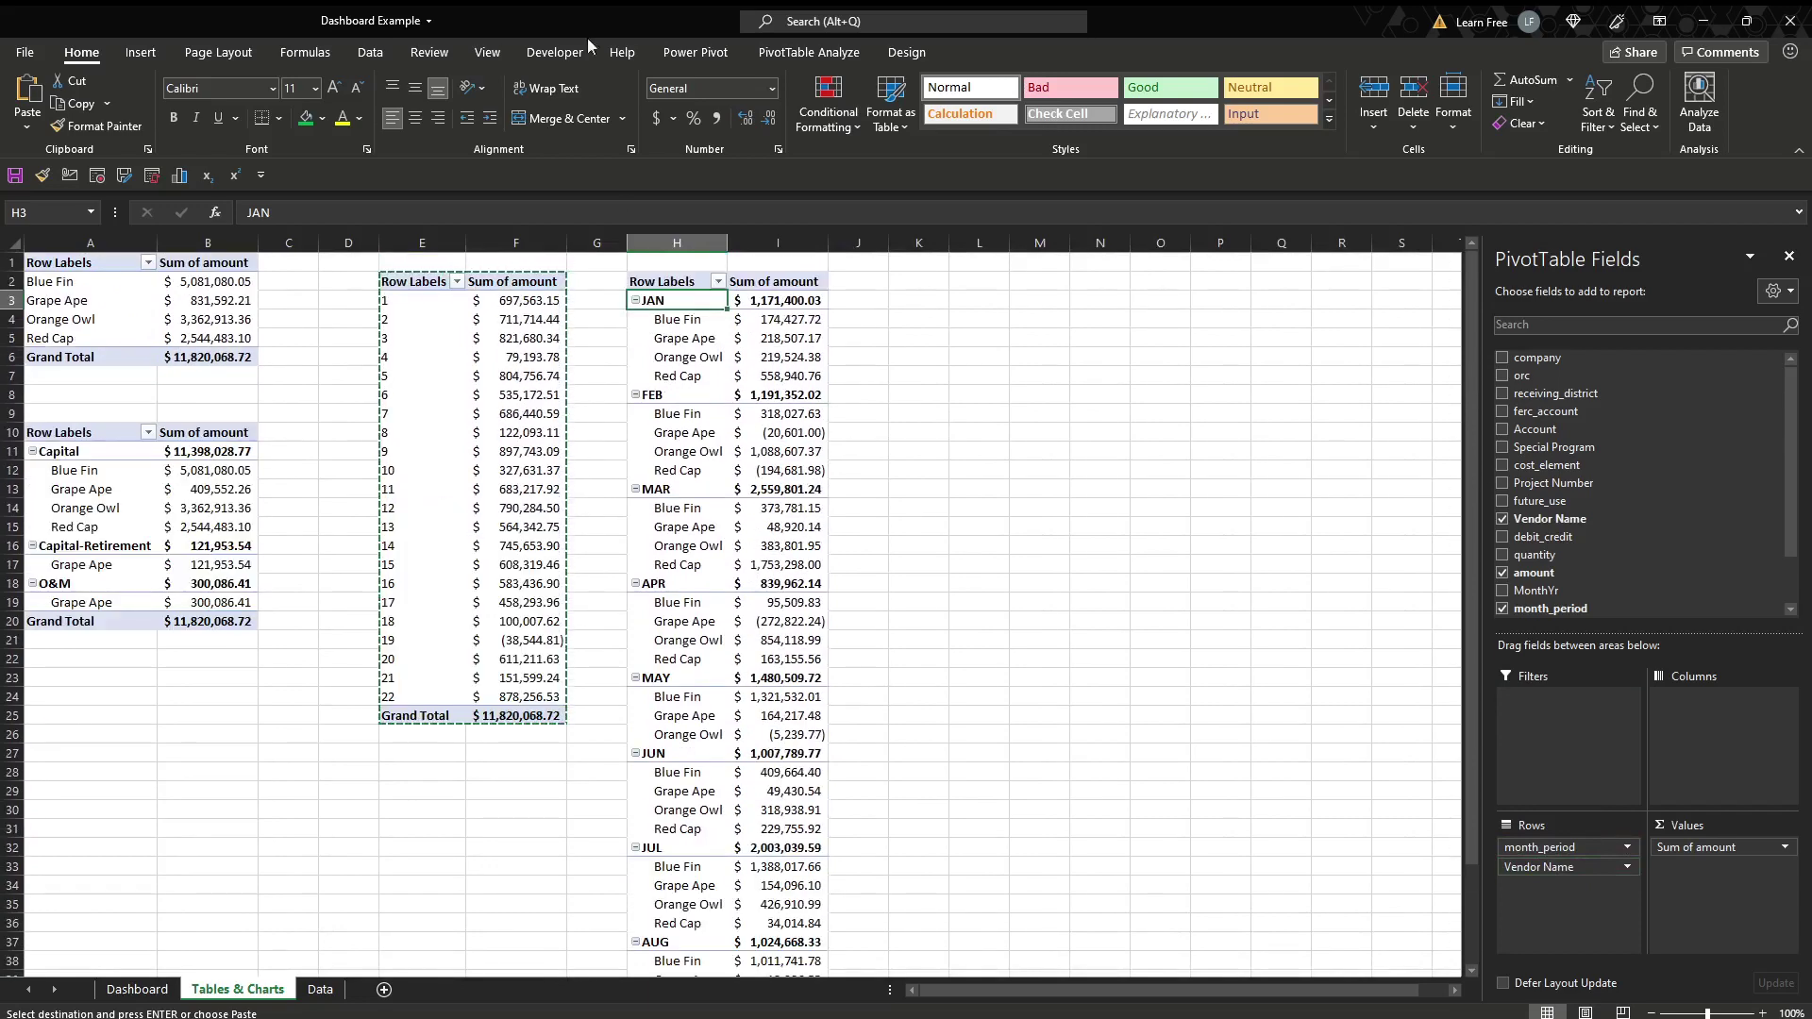
- Remove Vendor Name from the copied pivot's rows so it lists monthly totals, then bring up Recommended Charts
left_click(153, 54)
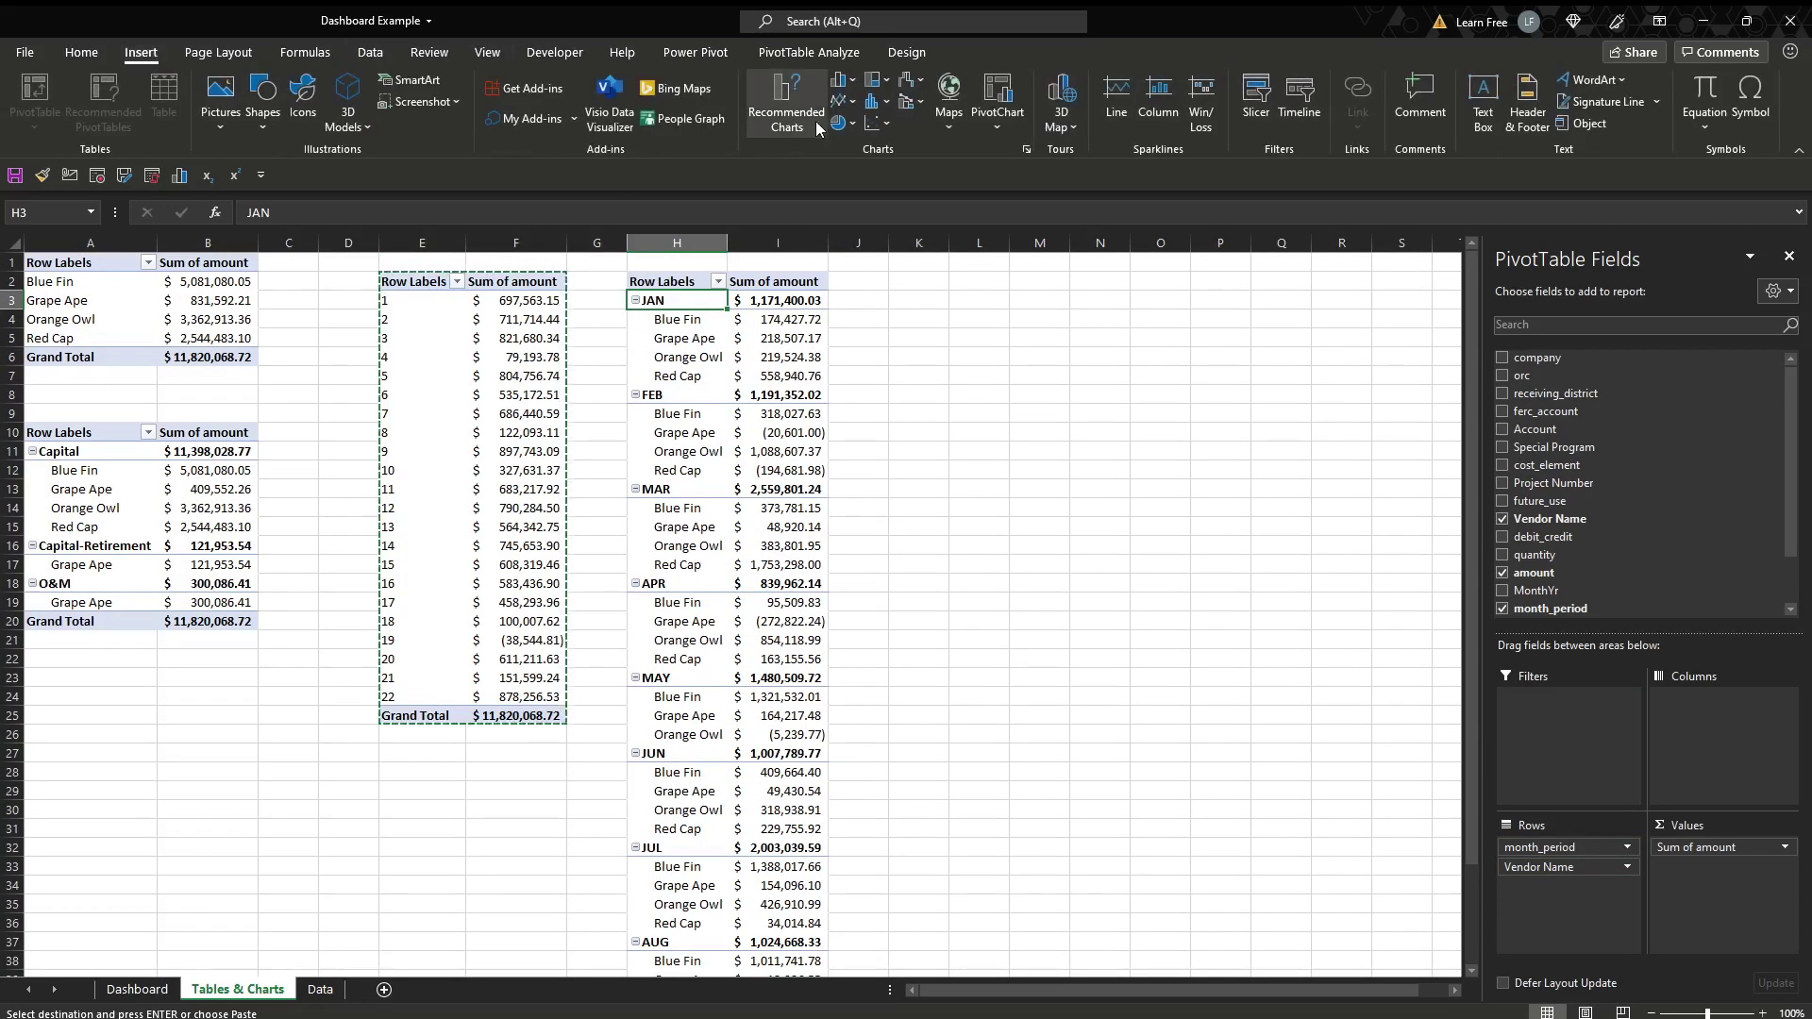
left_click(798, 121)
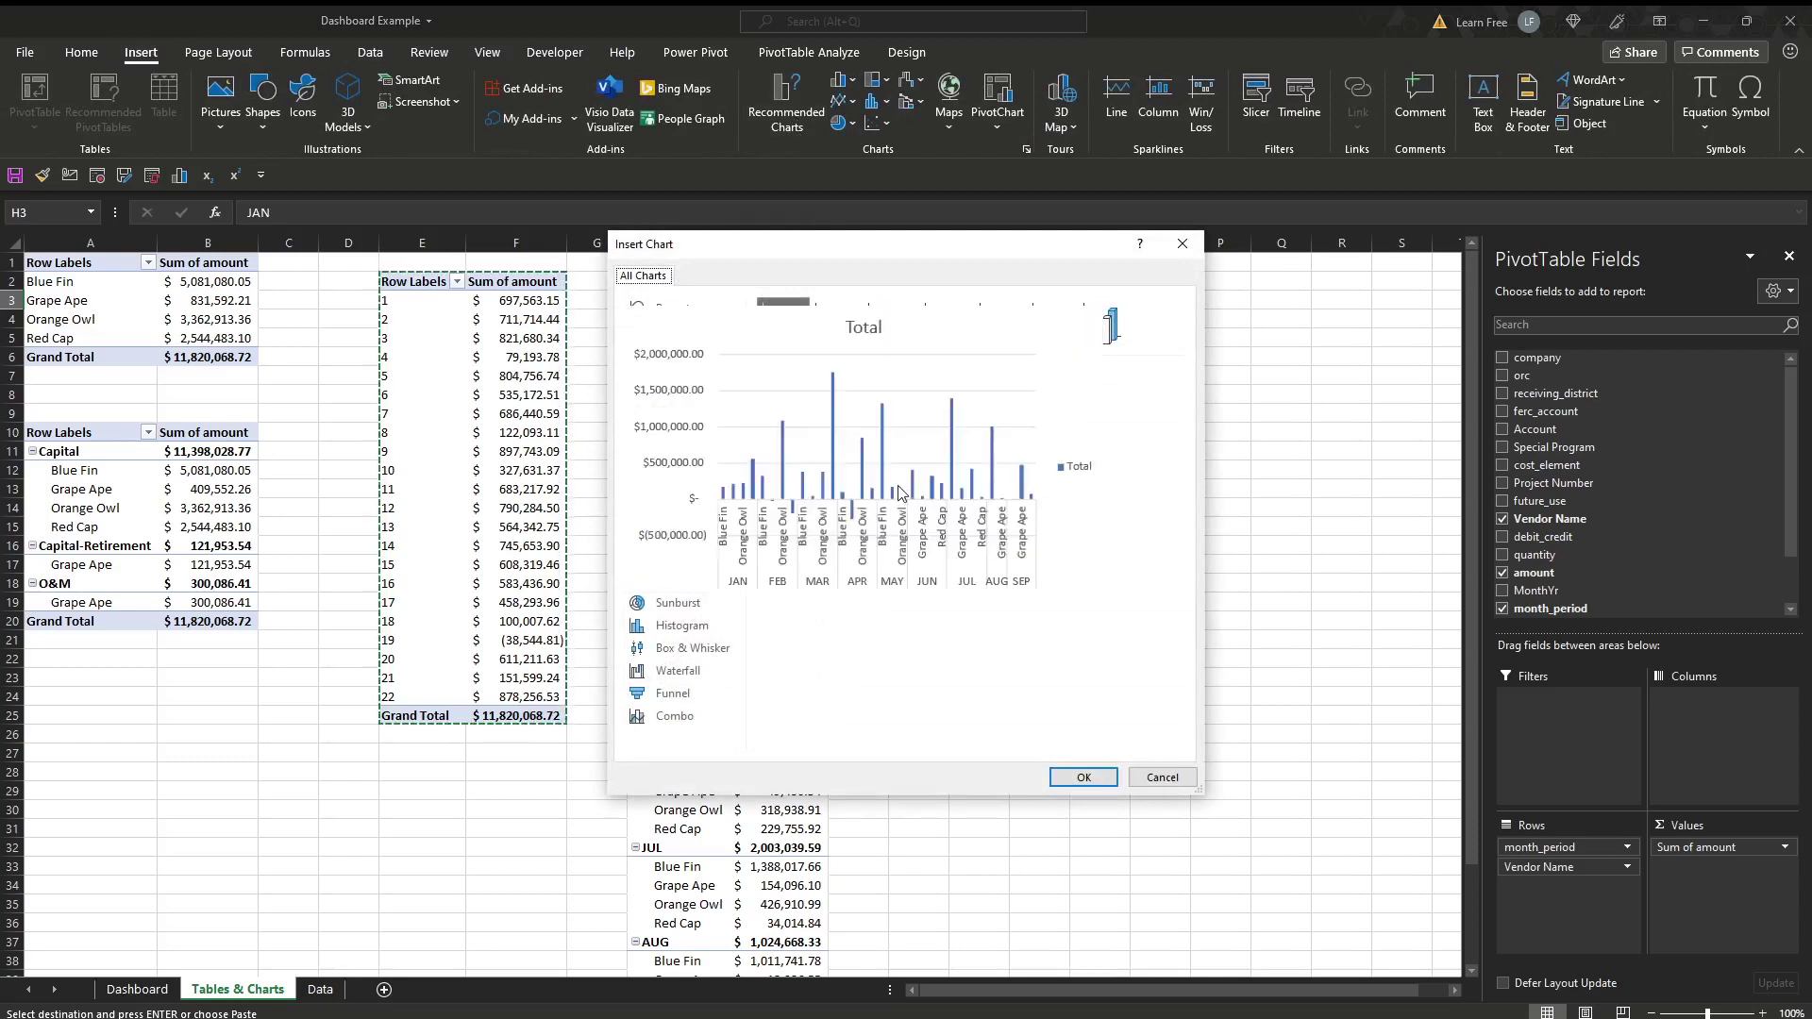
left_click(1163, 777)
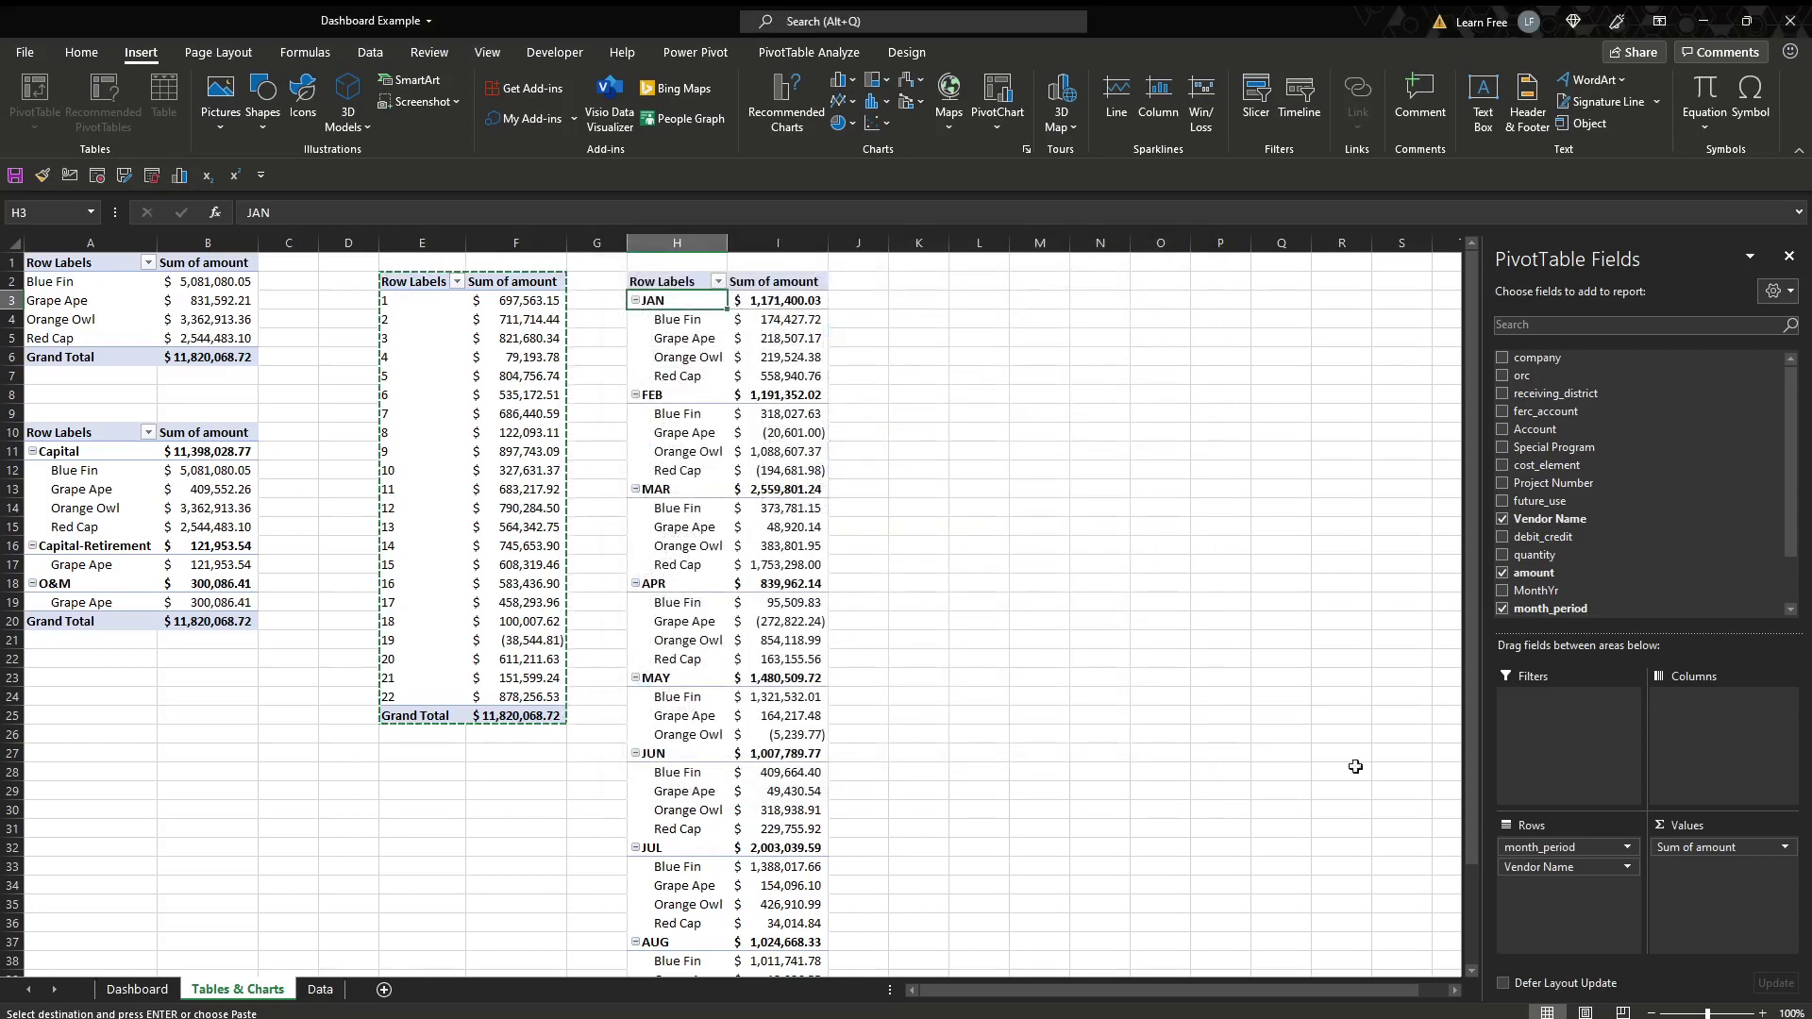
left_click_drag(1562, 876, 1604, 584)
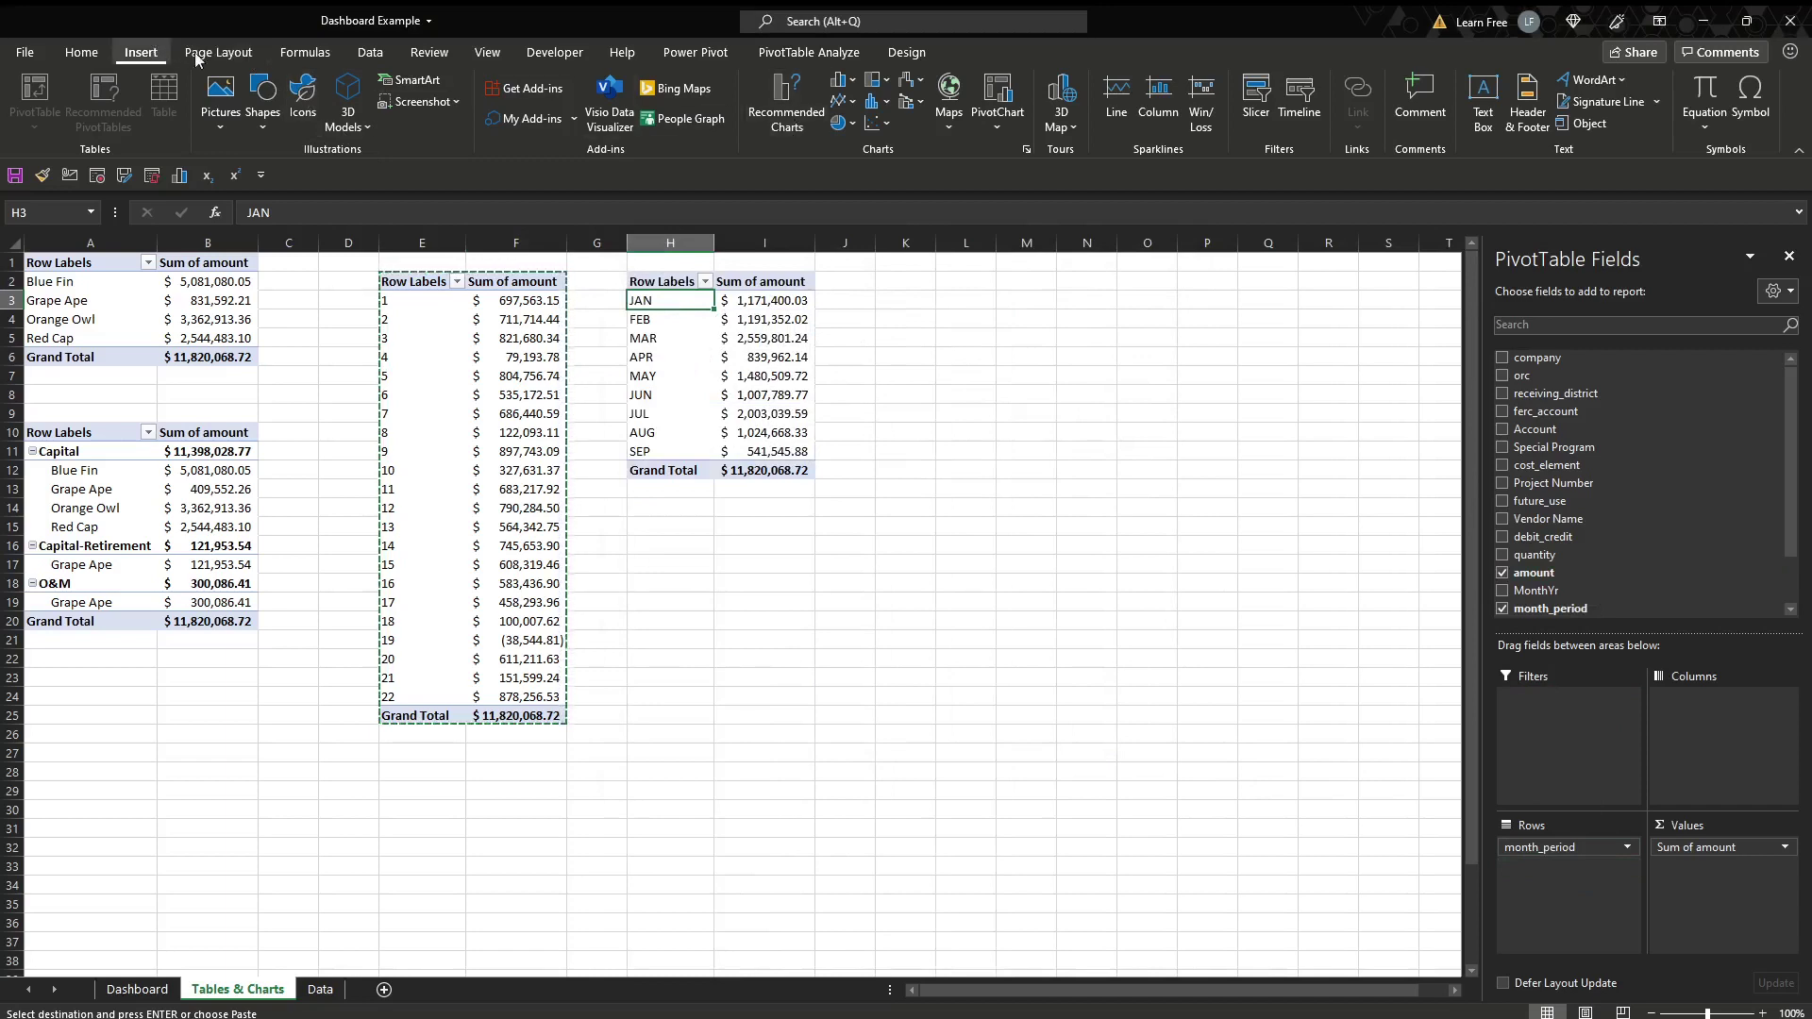
left_click(786, 104)
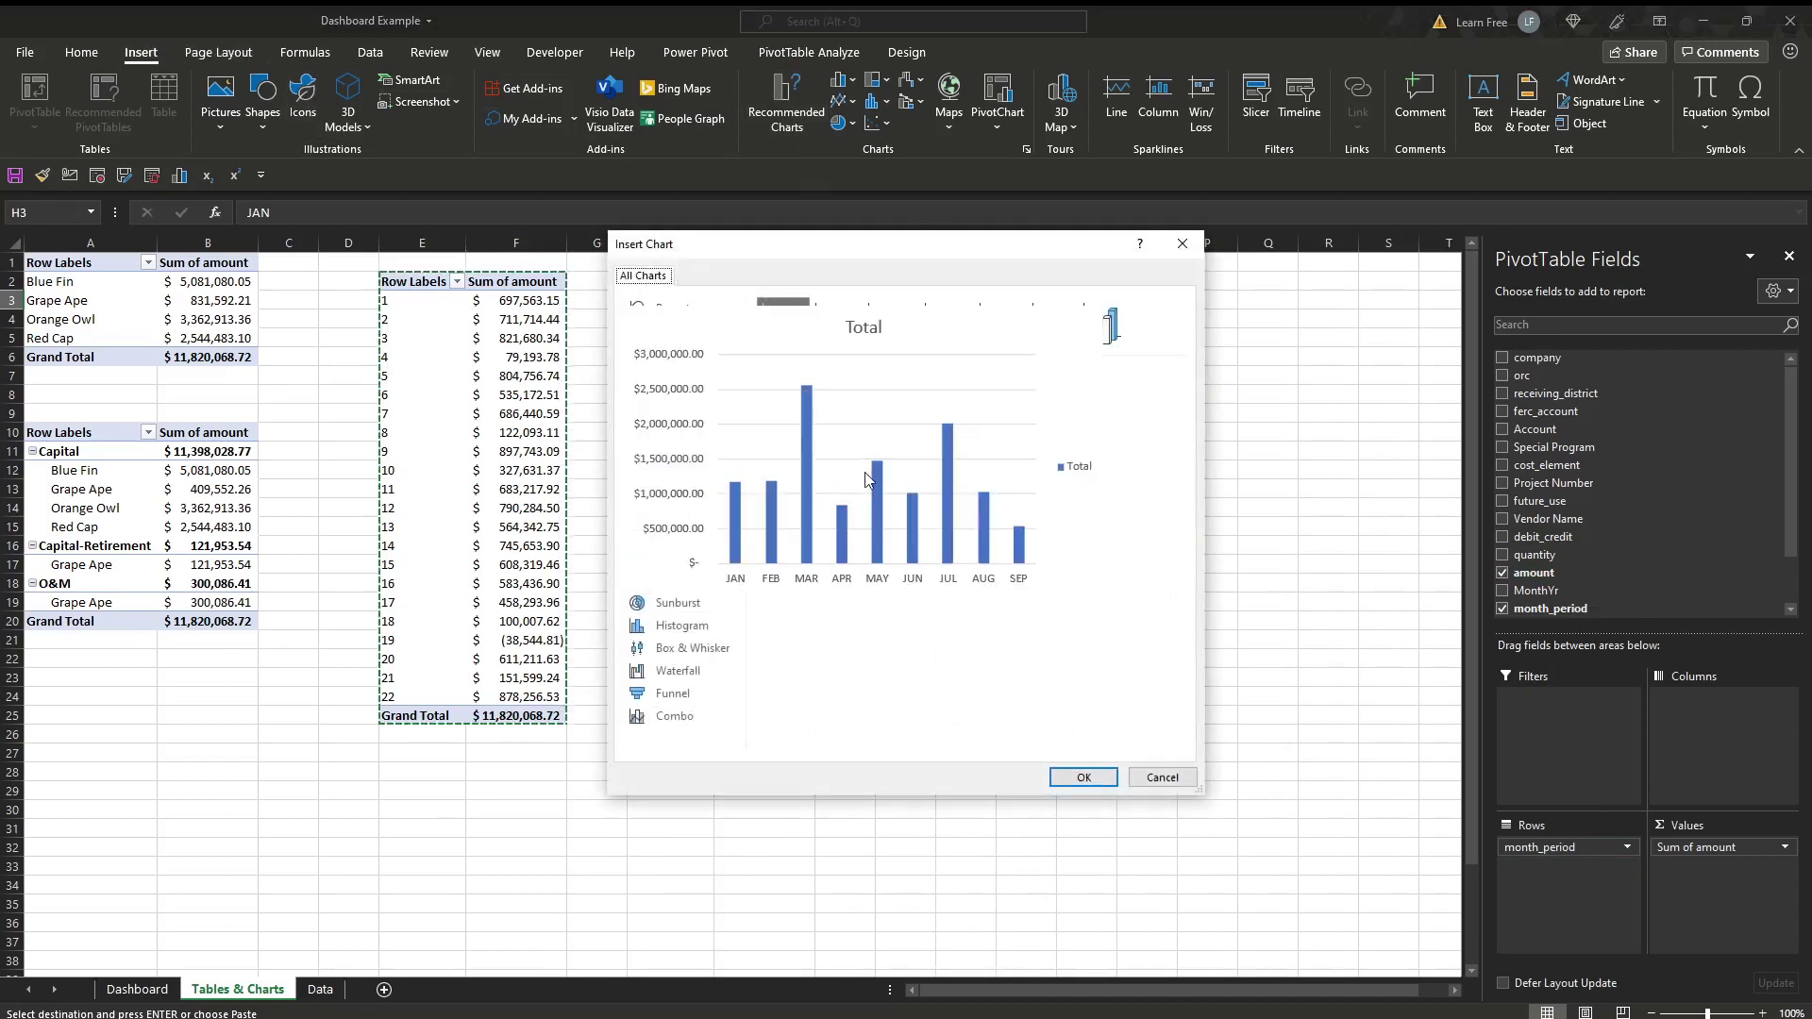
- Insert the clustered column PivotChart of monthly totals, move it aside, and apply a dark style
left_click(1084, 777)
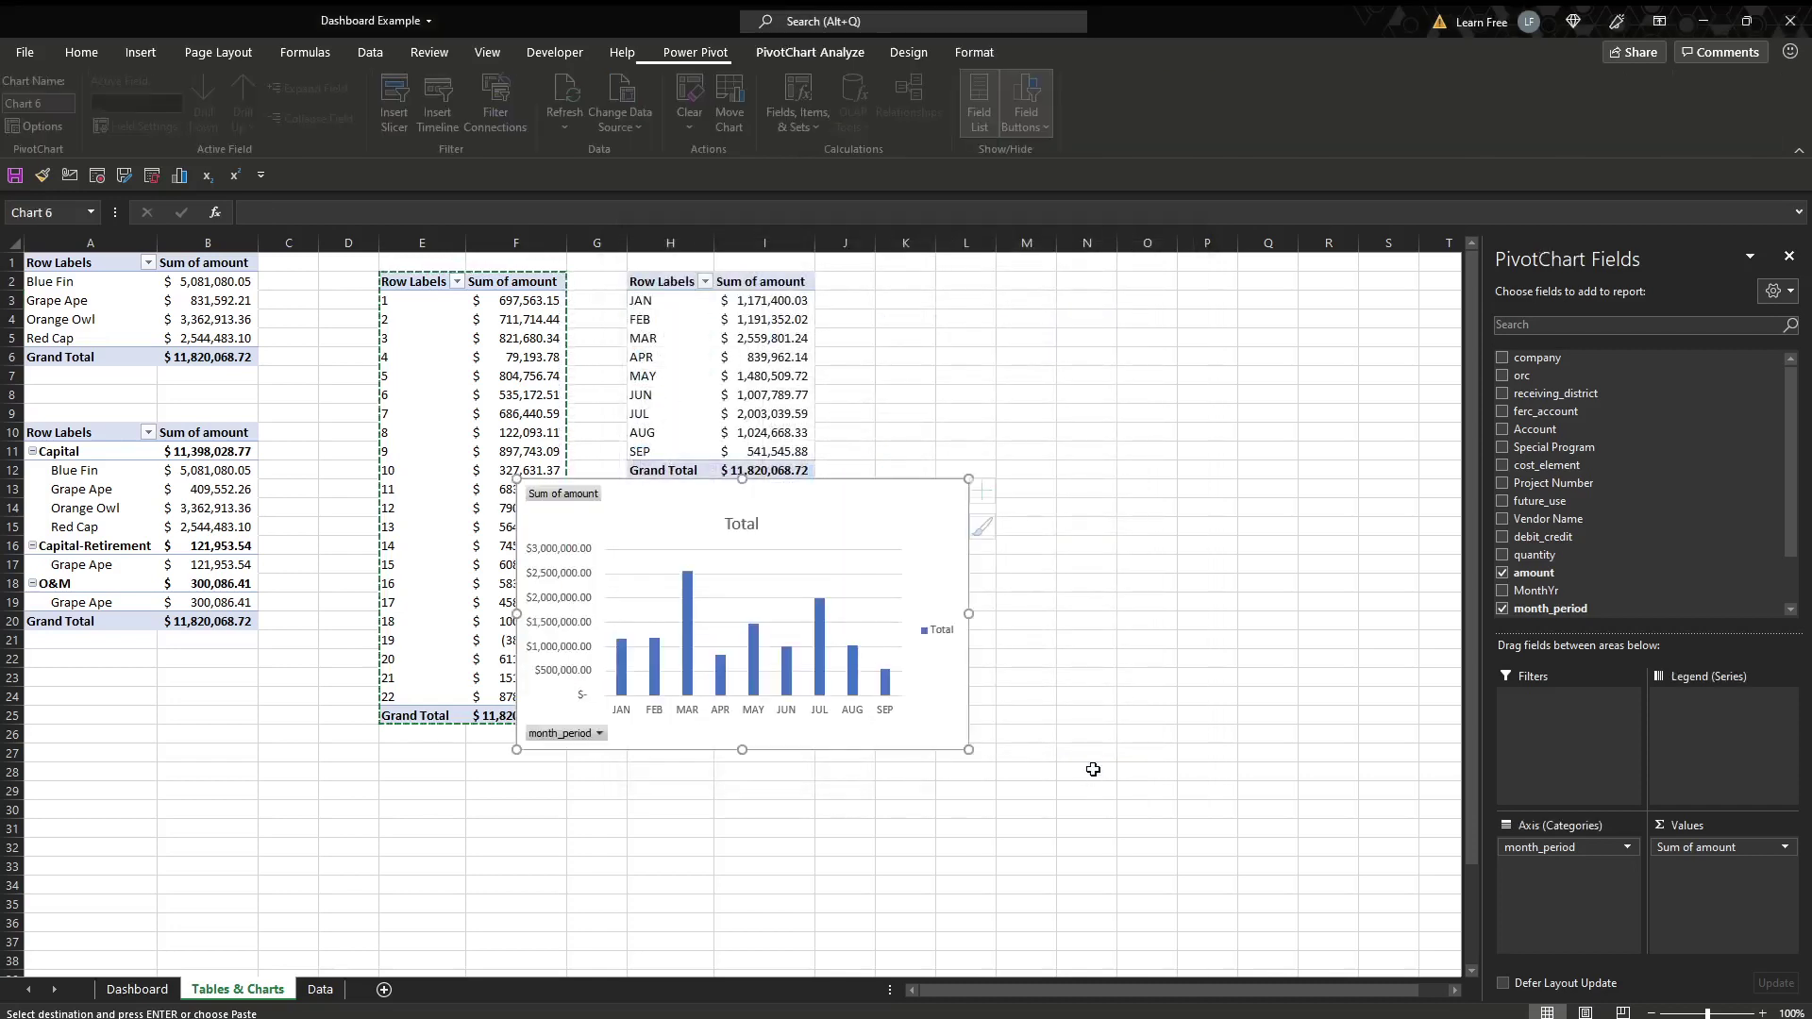
left_click_drag(809, 515, 897, 534)
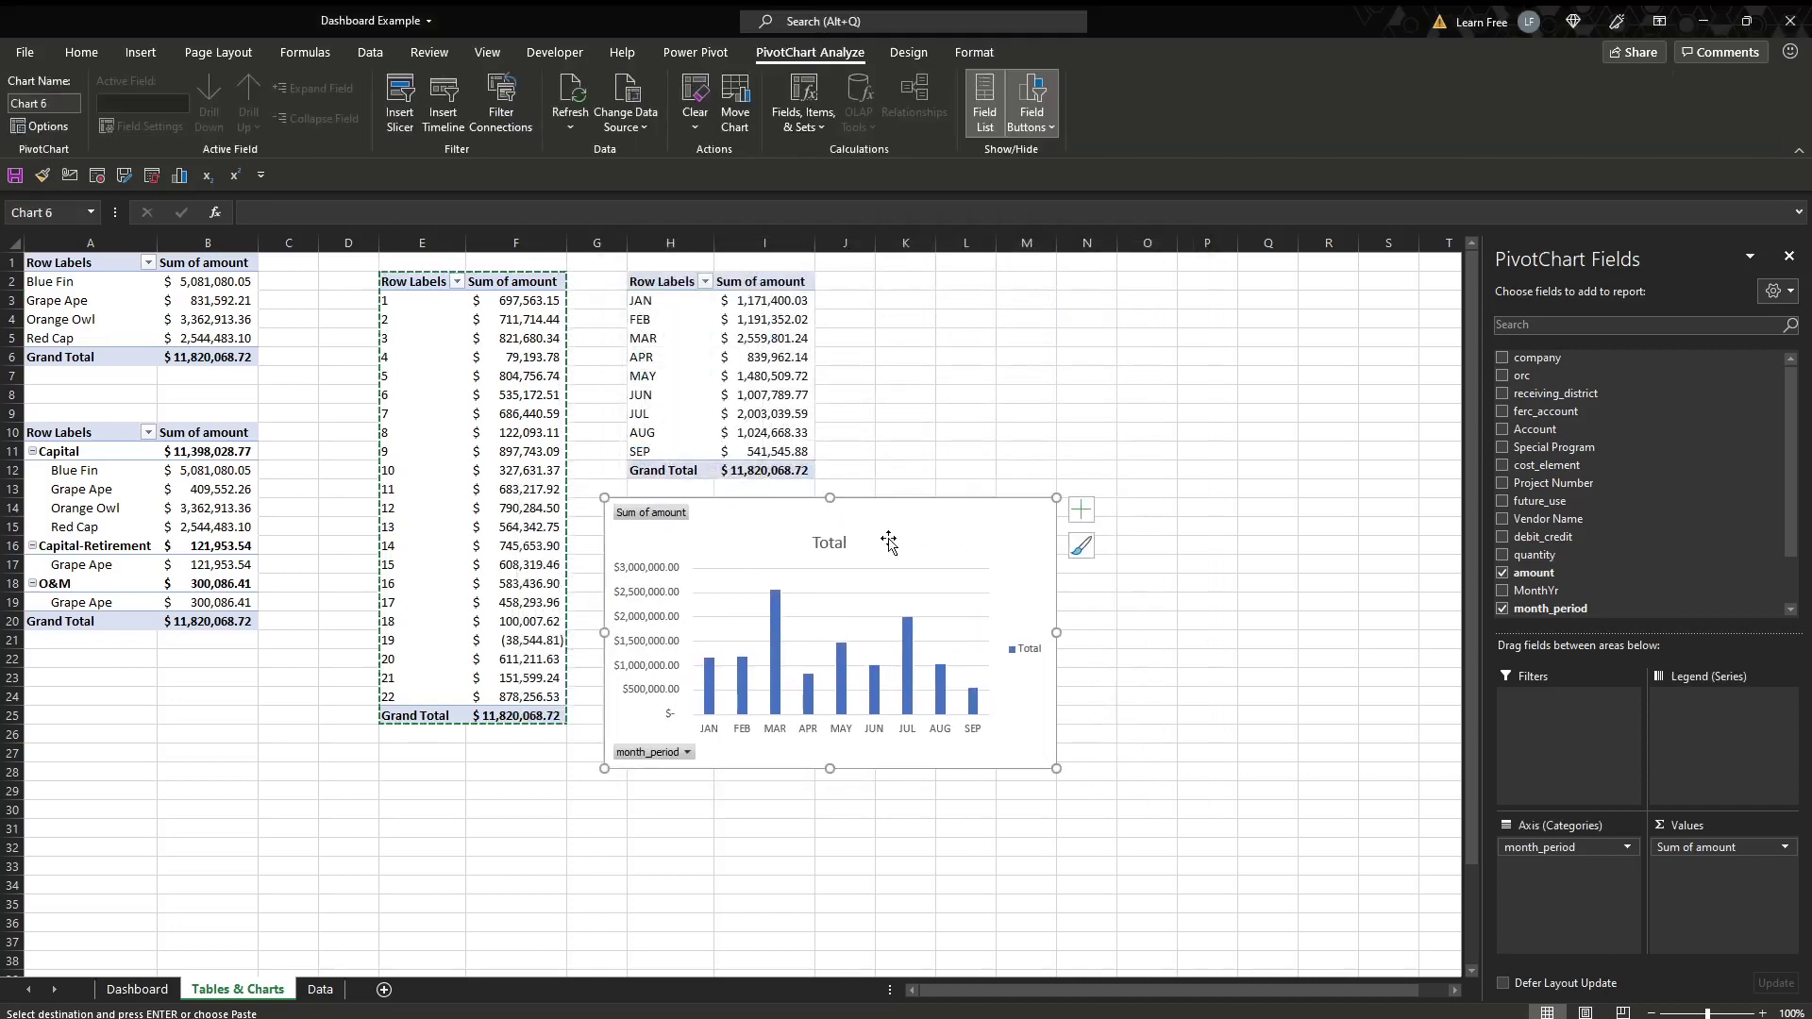
left_click(909, 51)
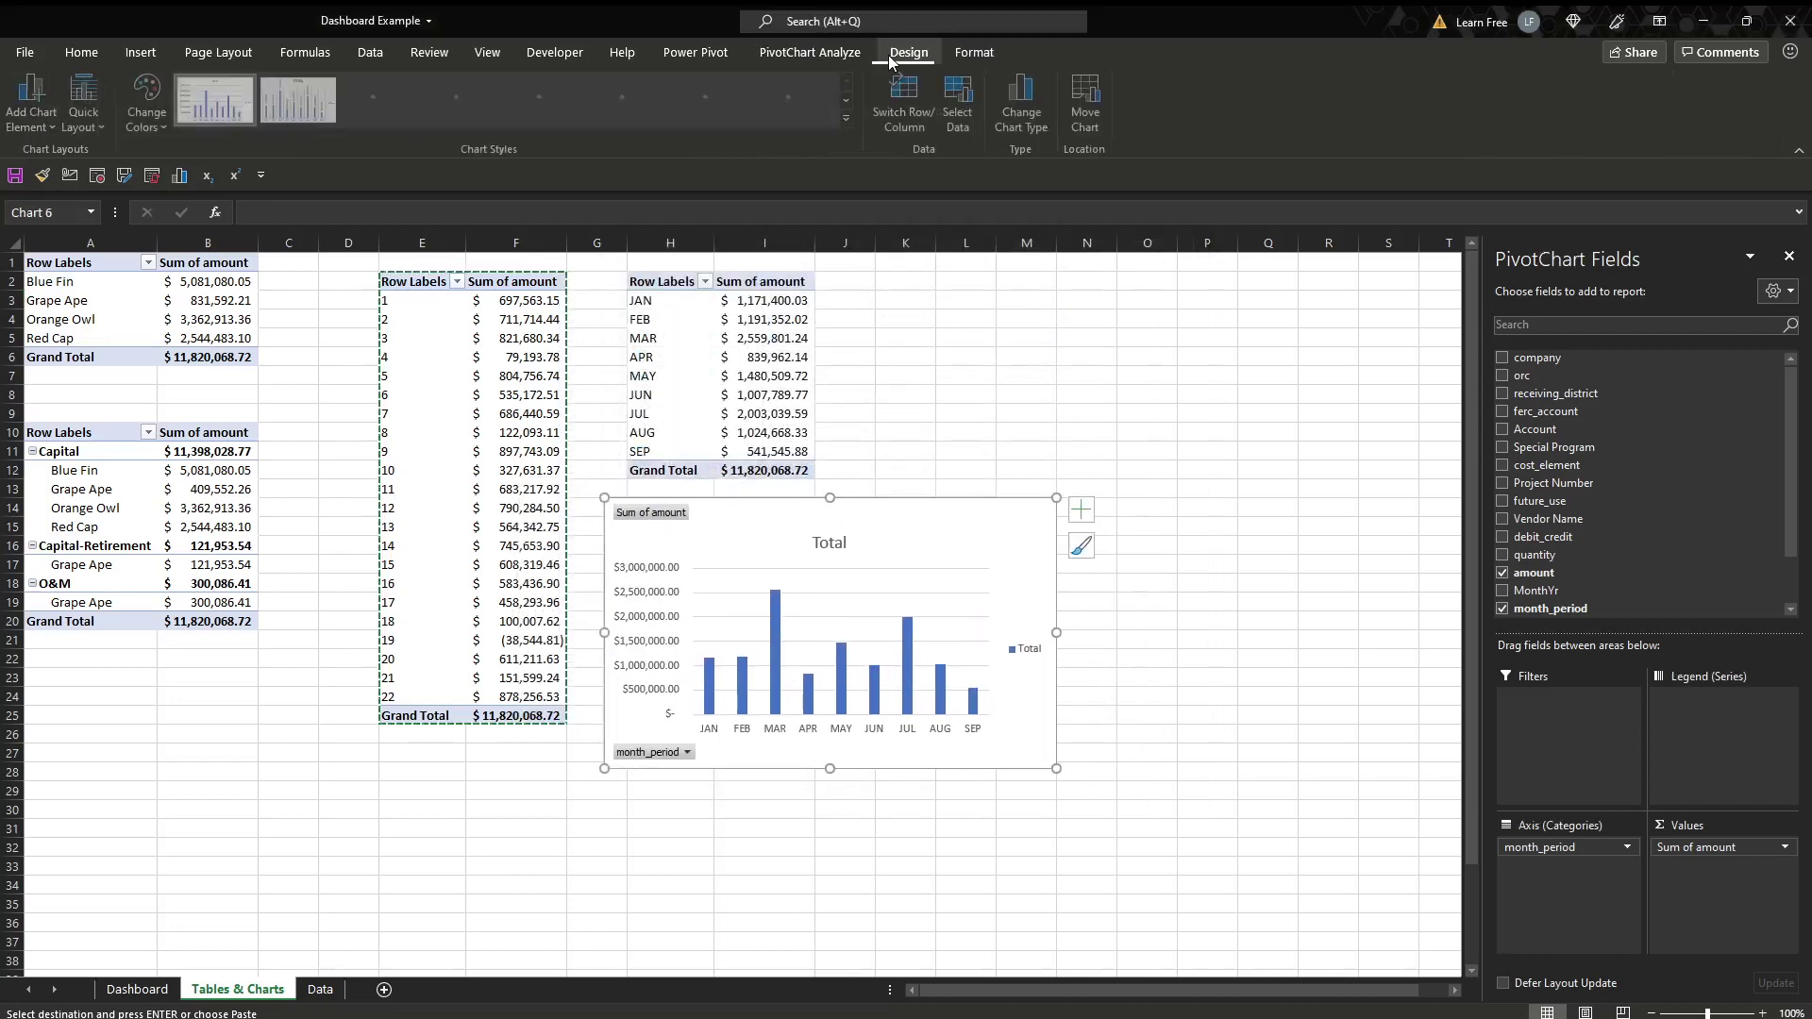
left_click(847, 120)
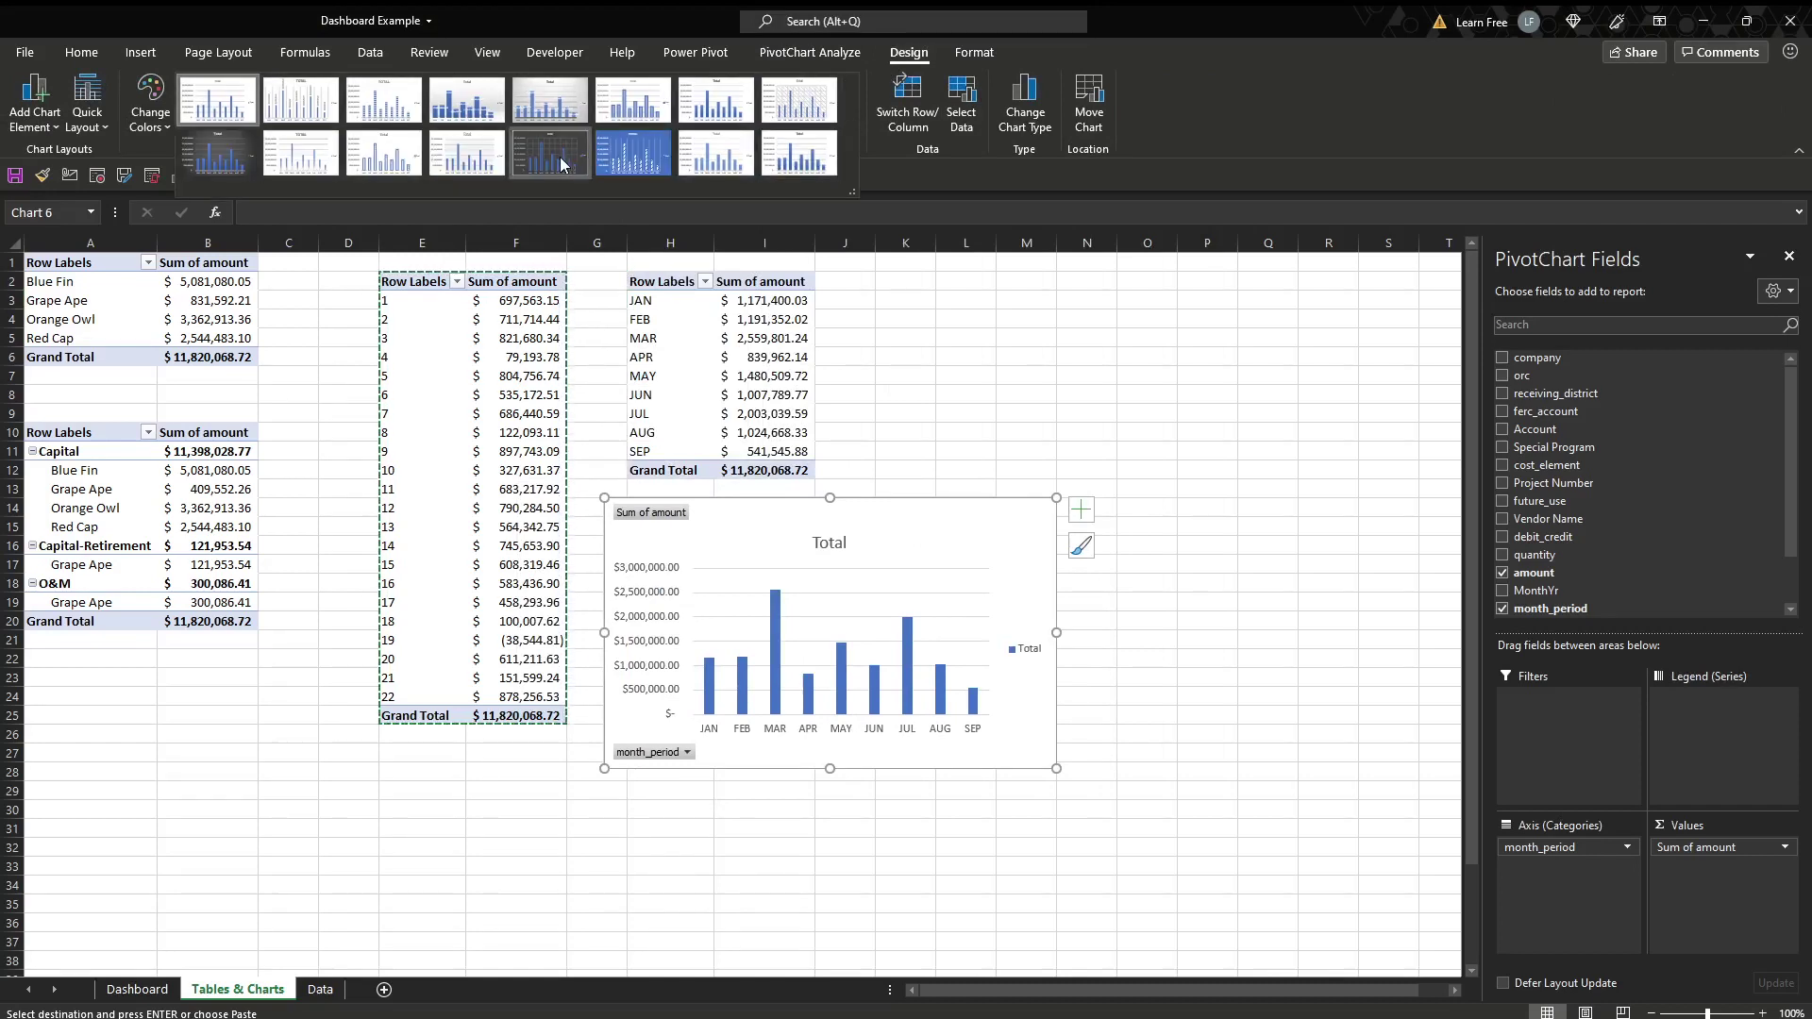
left_click(557, 105)
- Retitle the chart 'Total by Month' and delete its legend
left_click(843, 543)
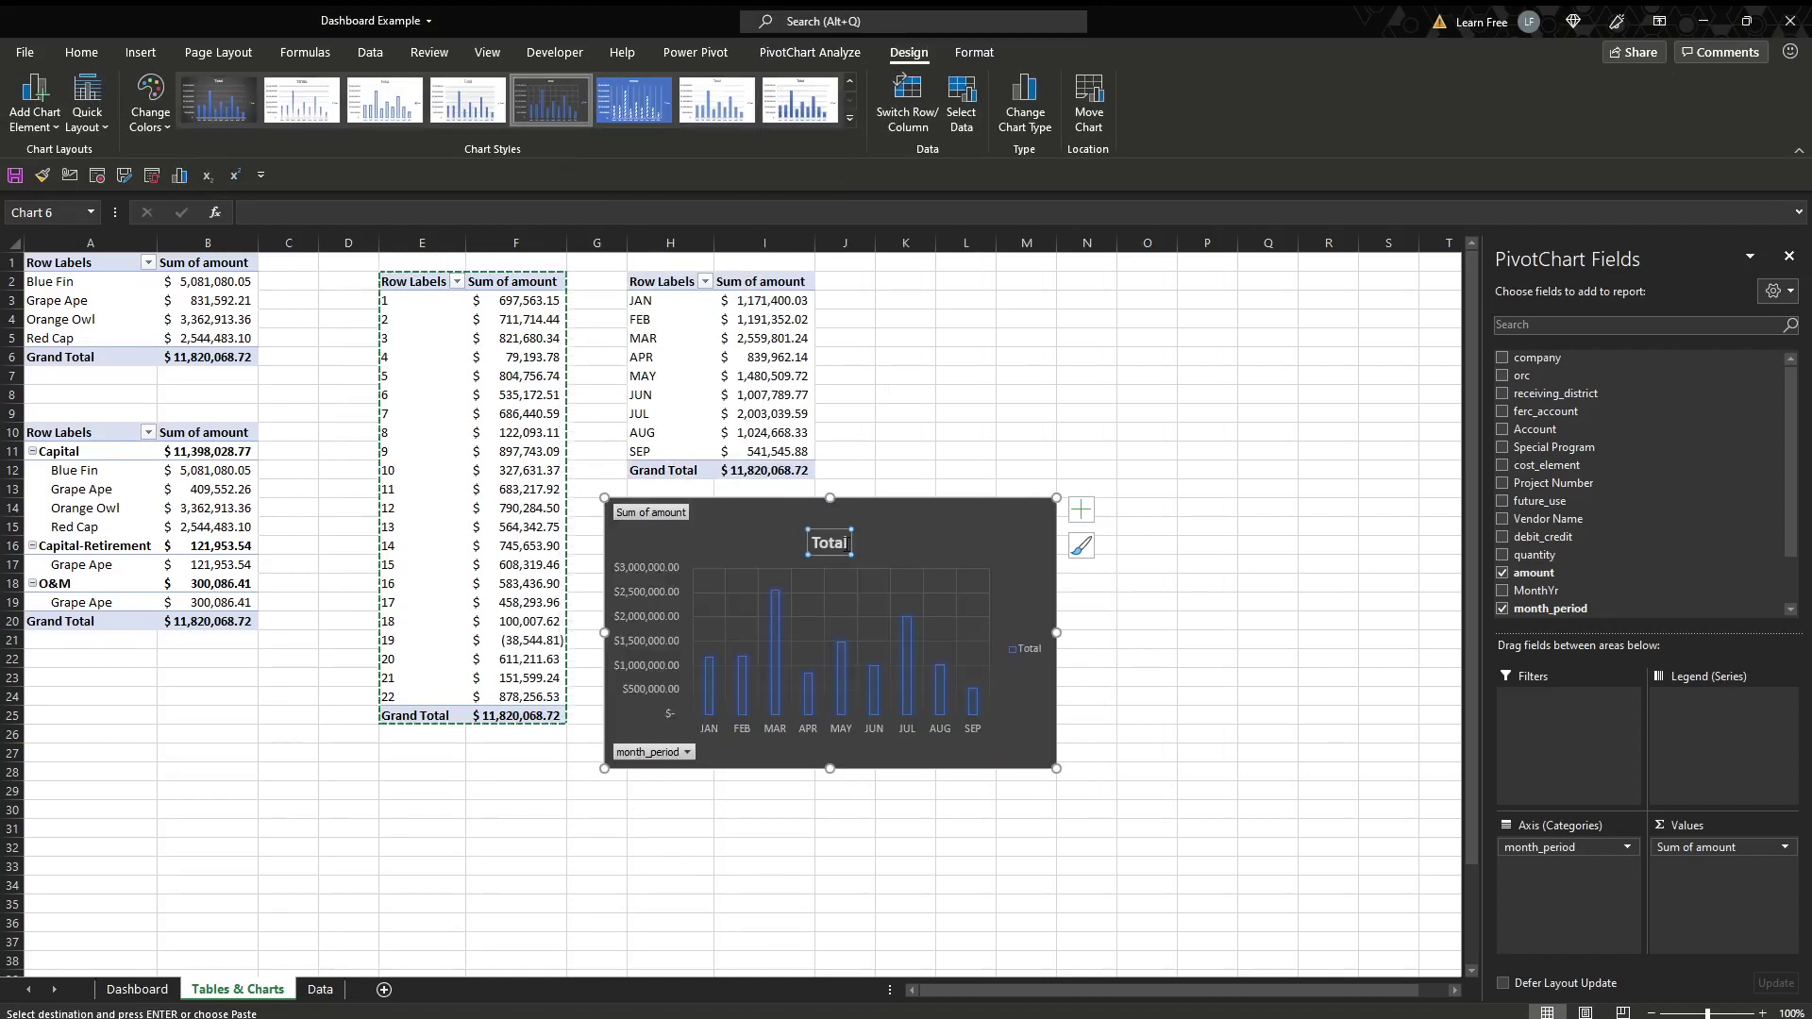
type("by Month")
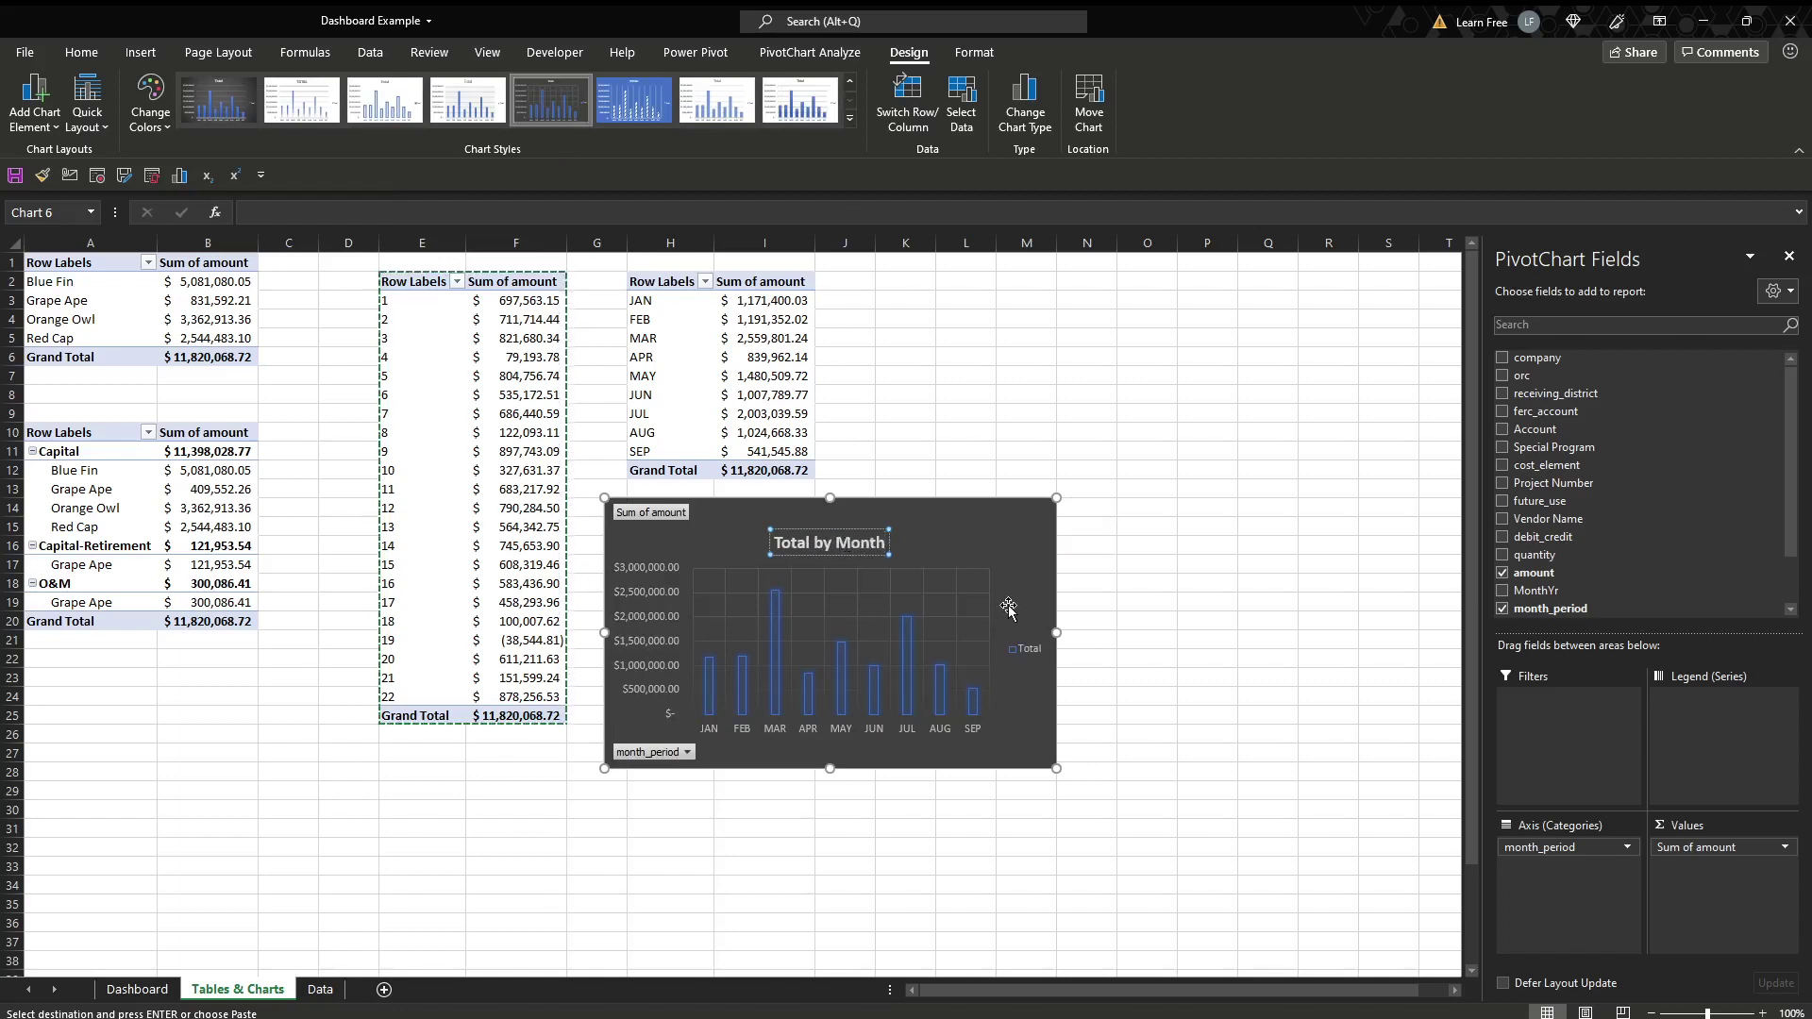
left_click(1036, 659)
key("Delete")
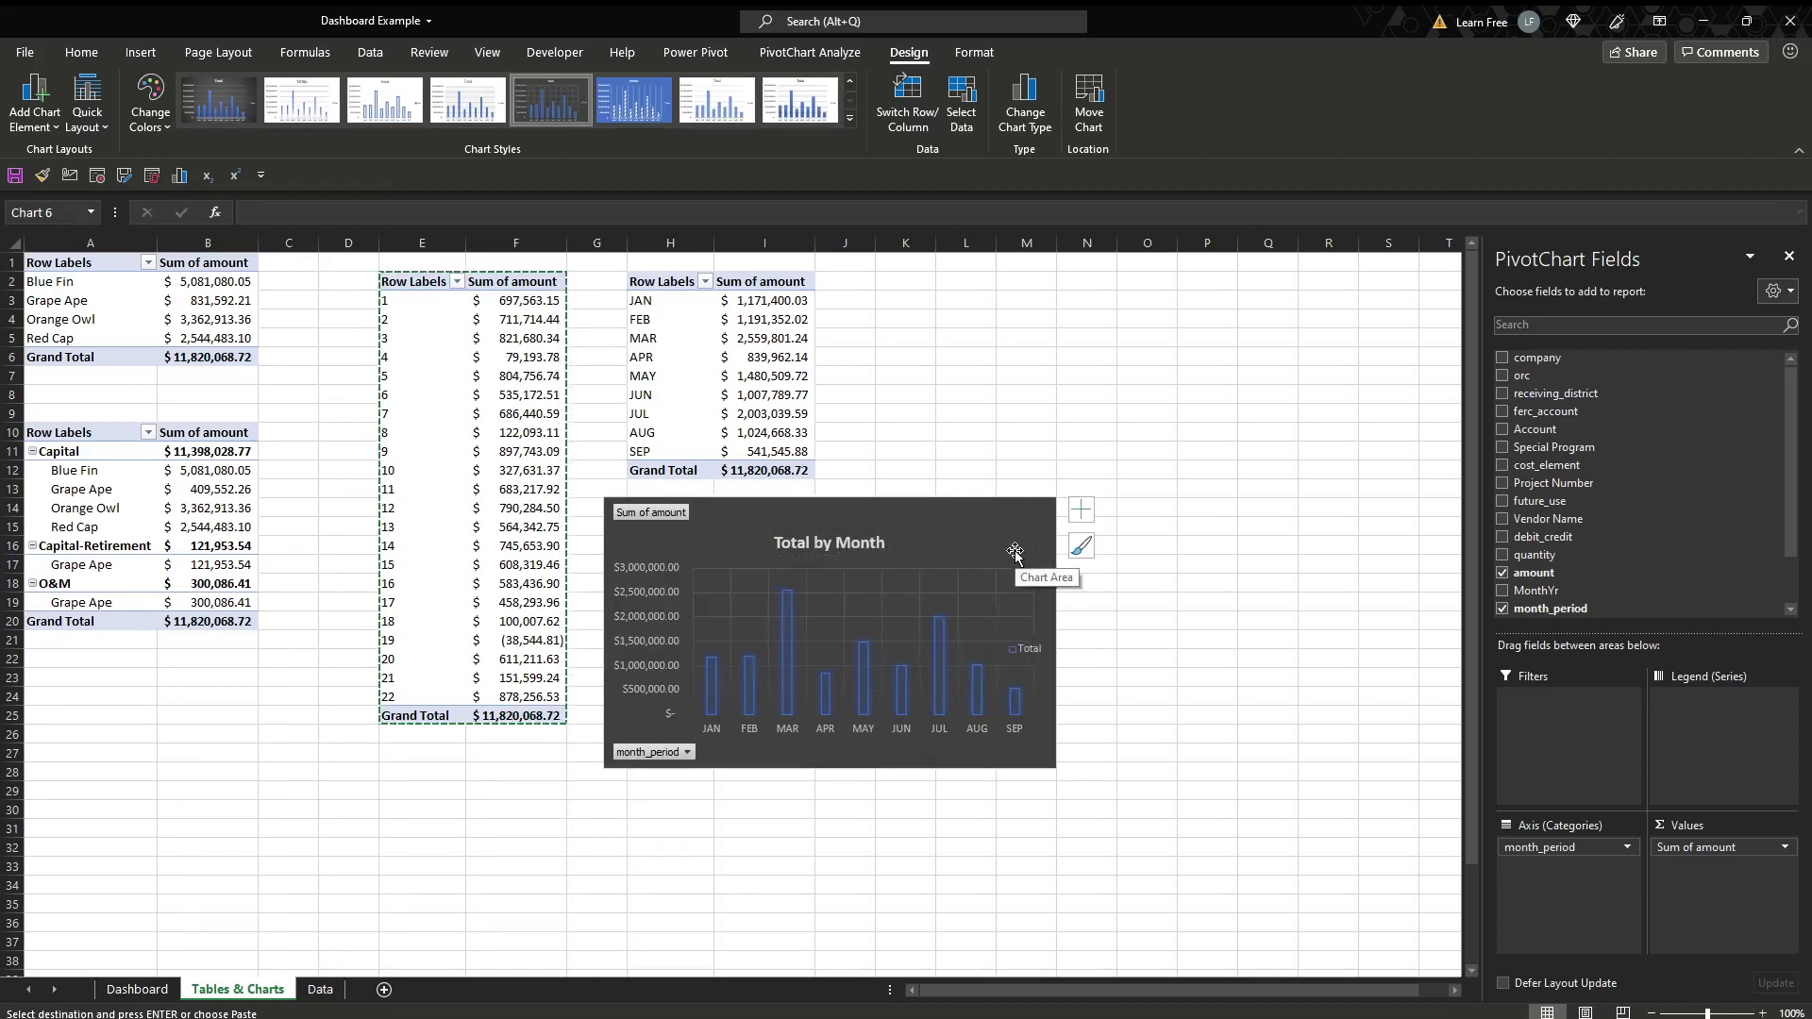
- Hide the chart's field buttons and add data labels to every monthly bar
right_click(670, 754)
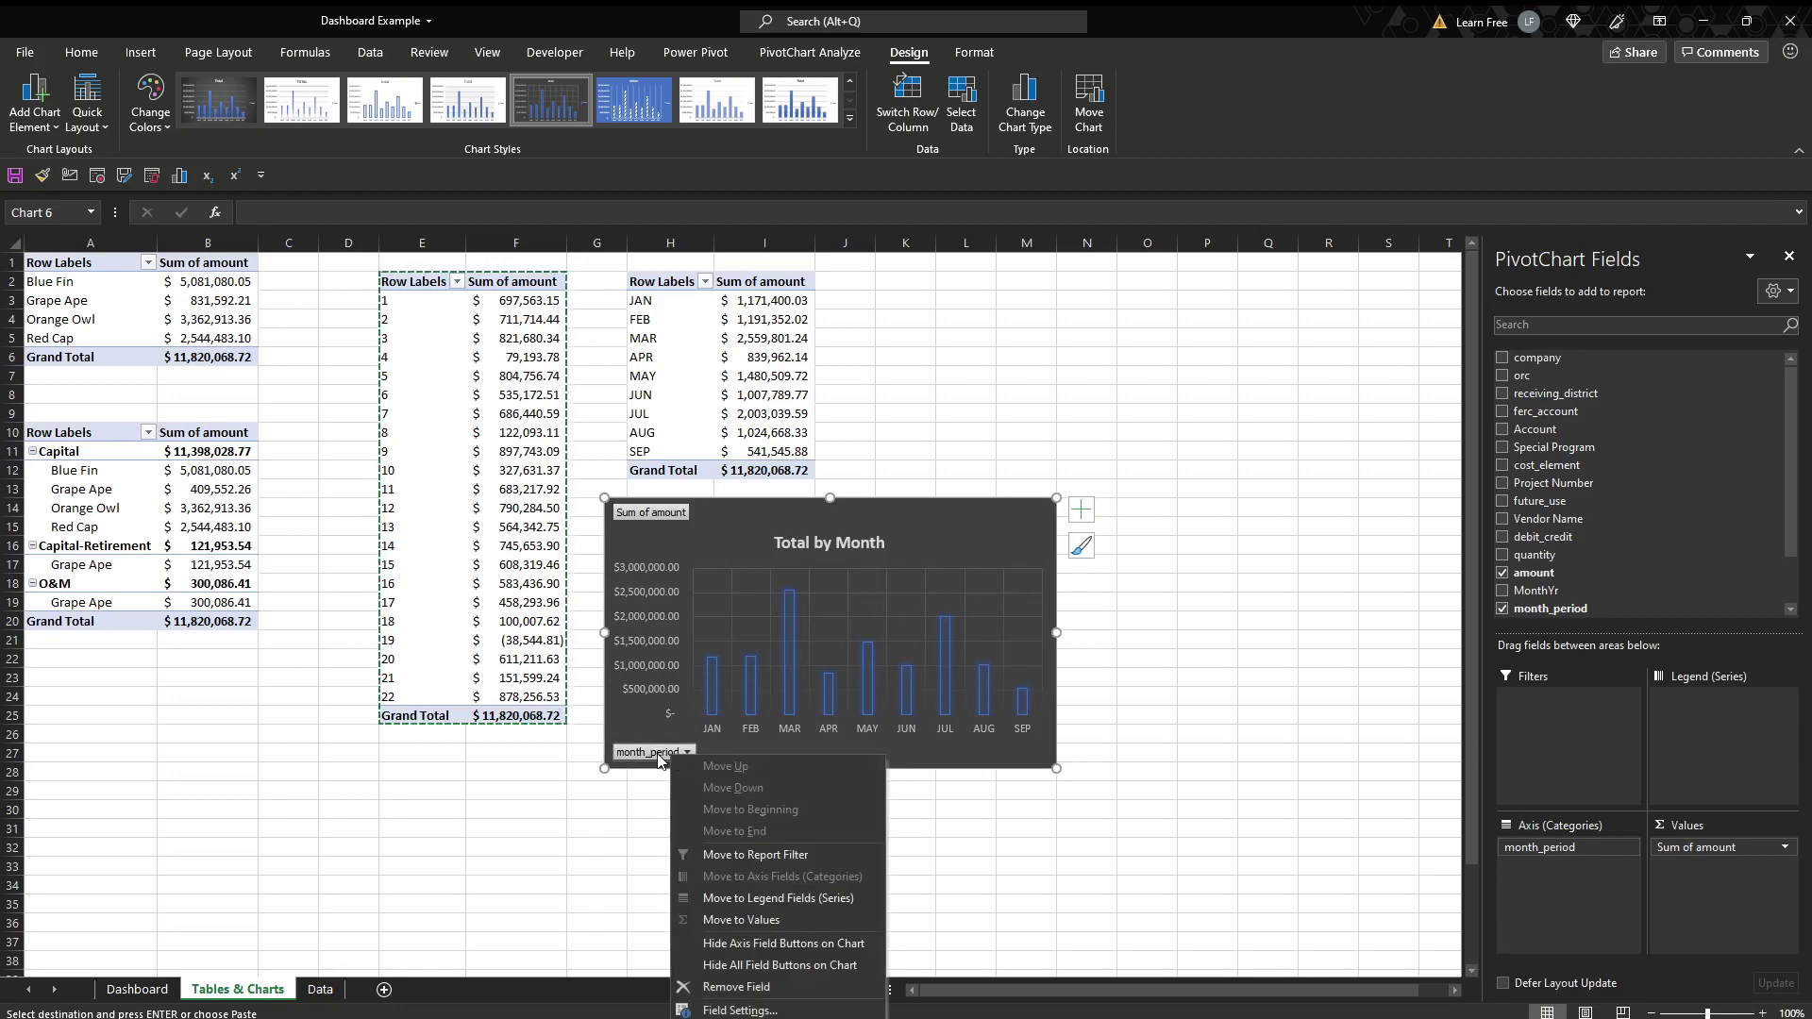
left_click(765, 964)
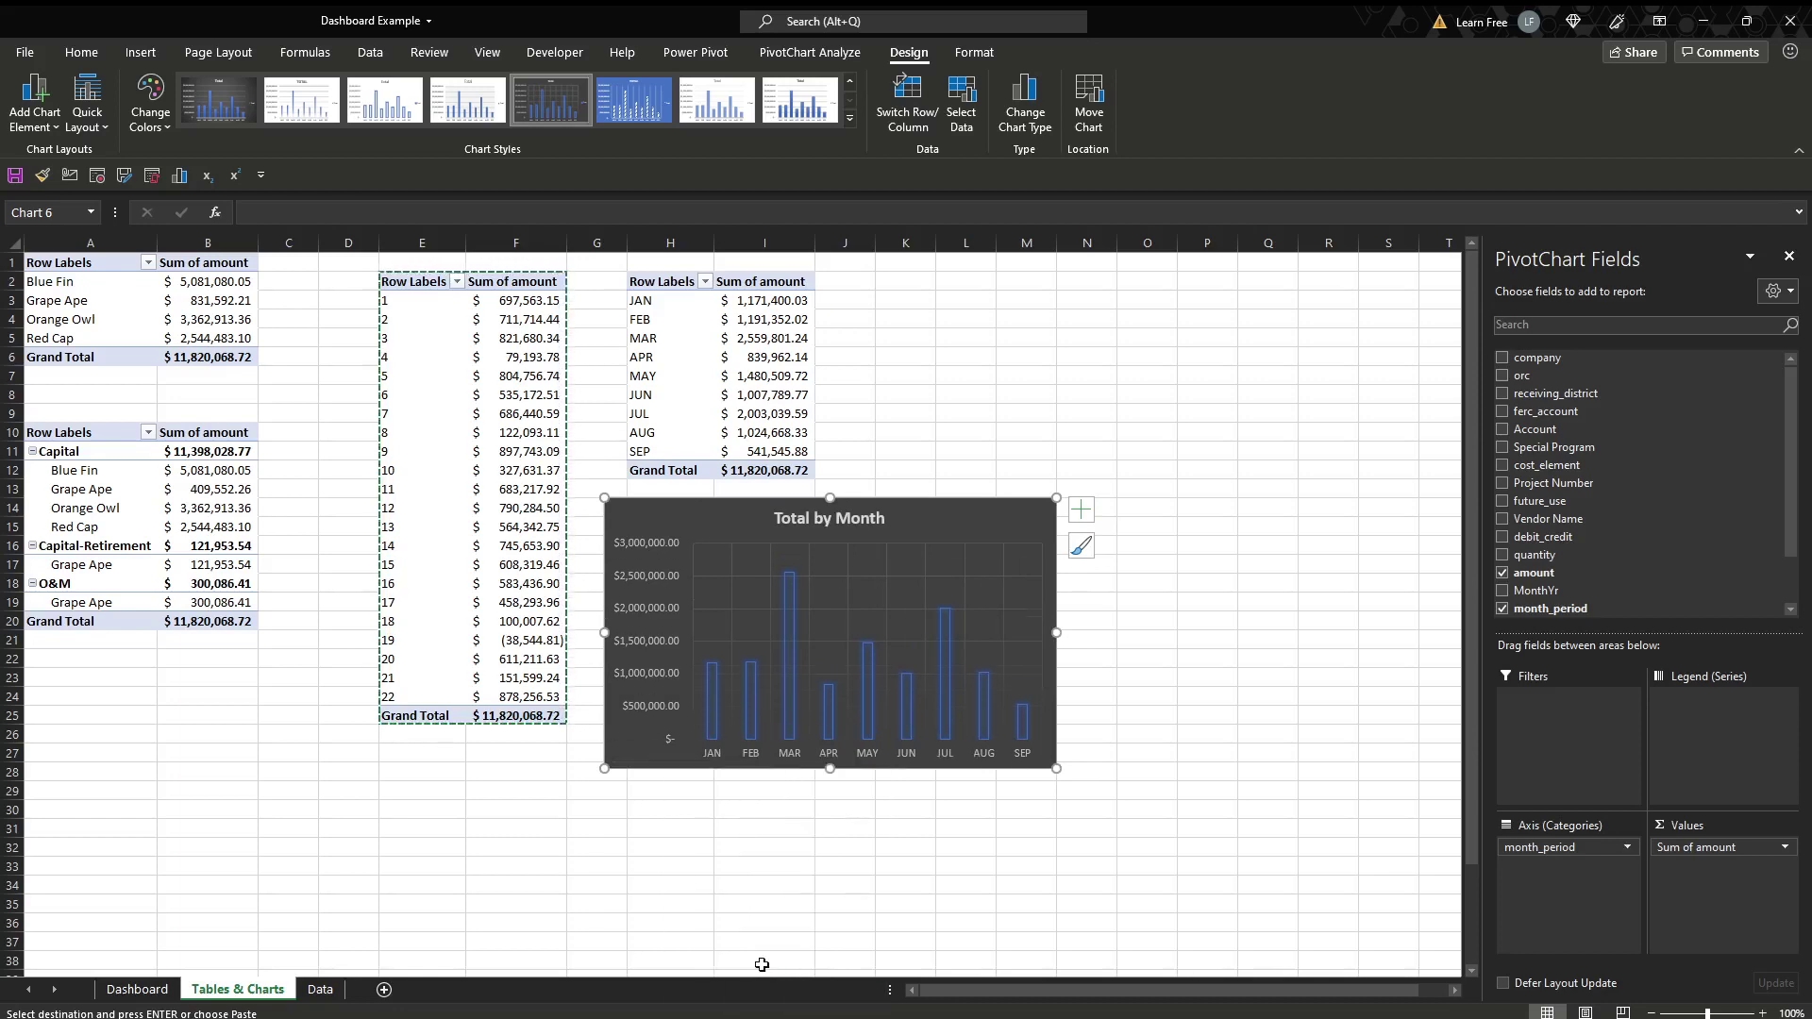
right_click(789, 623)
left_click(927, 836)
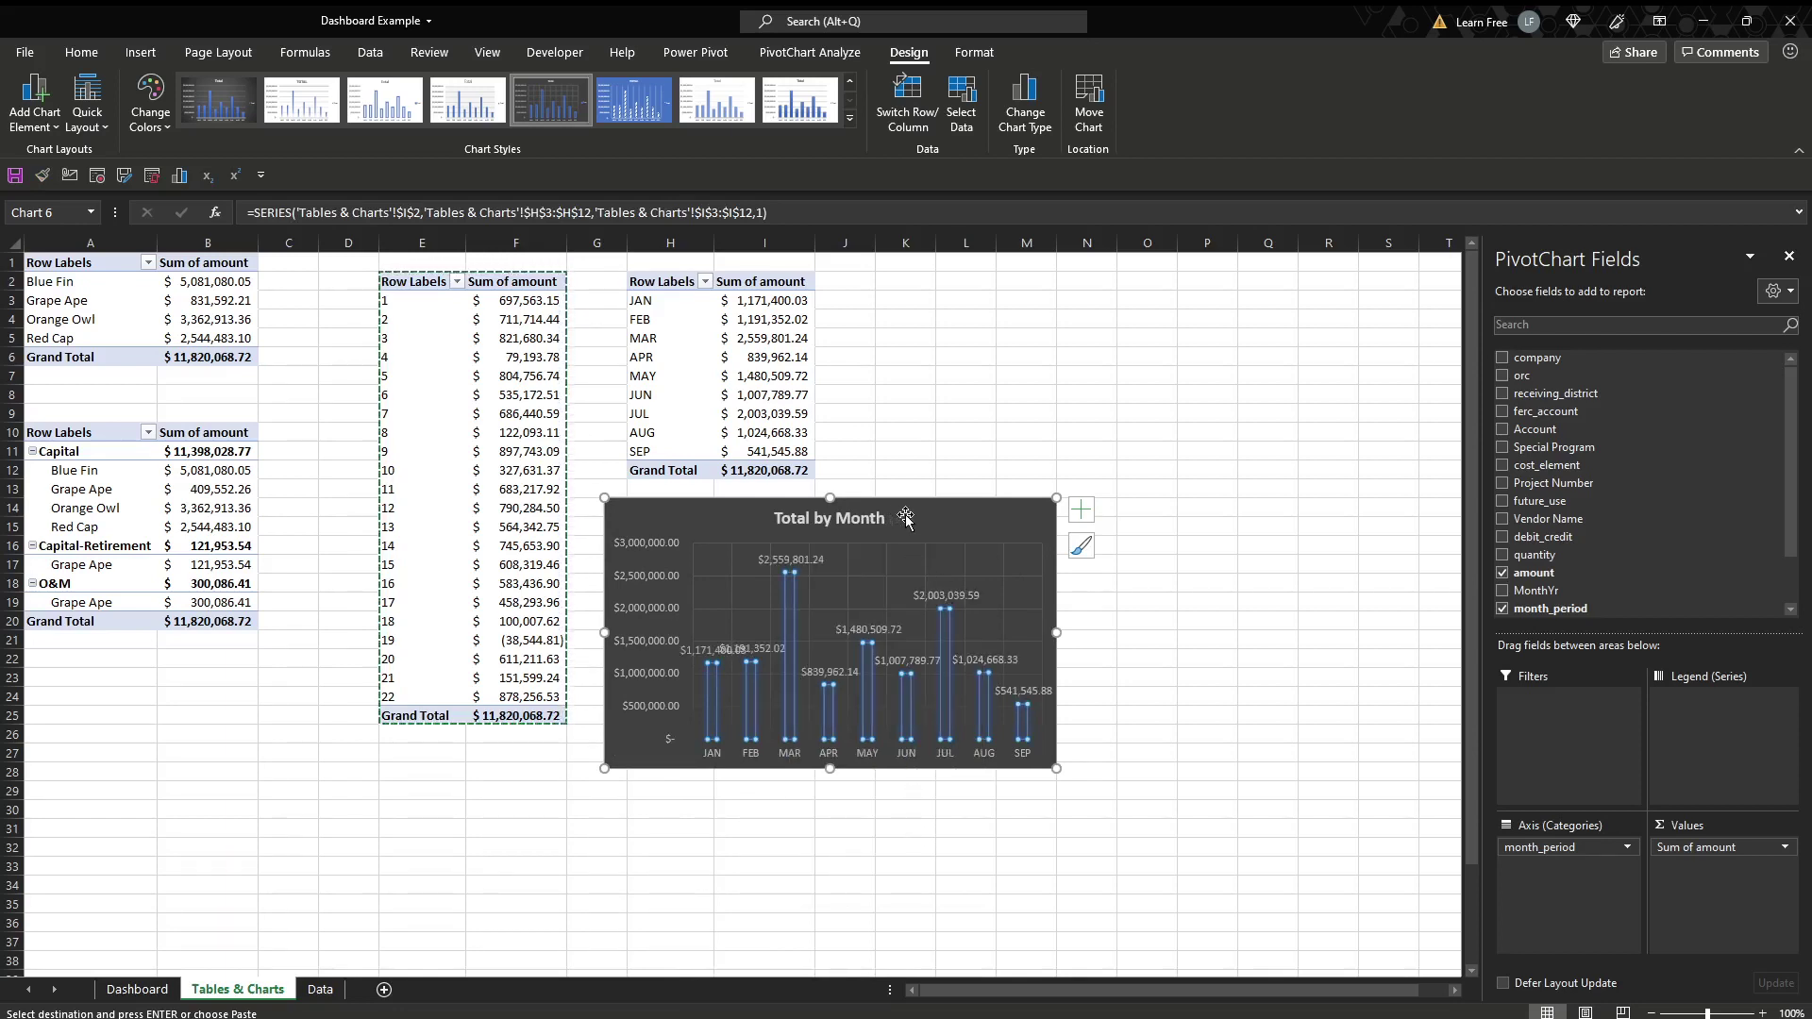
left_click_drag(904, 519, 895, 517)
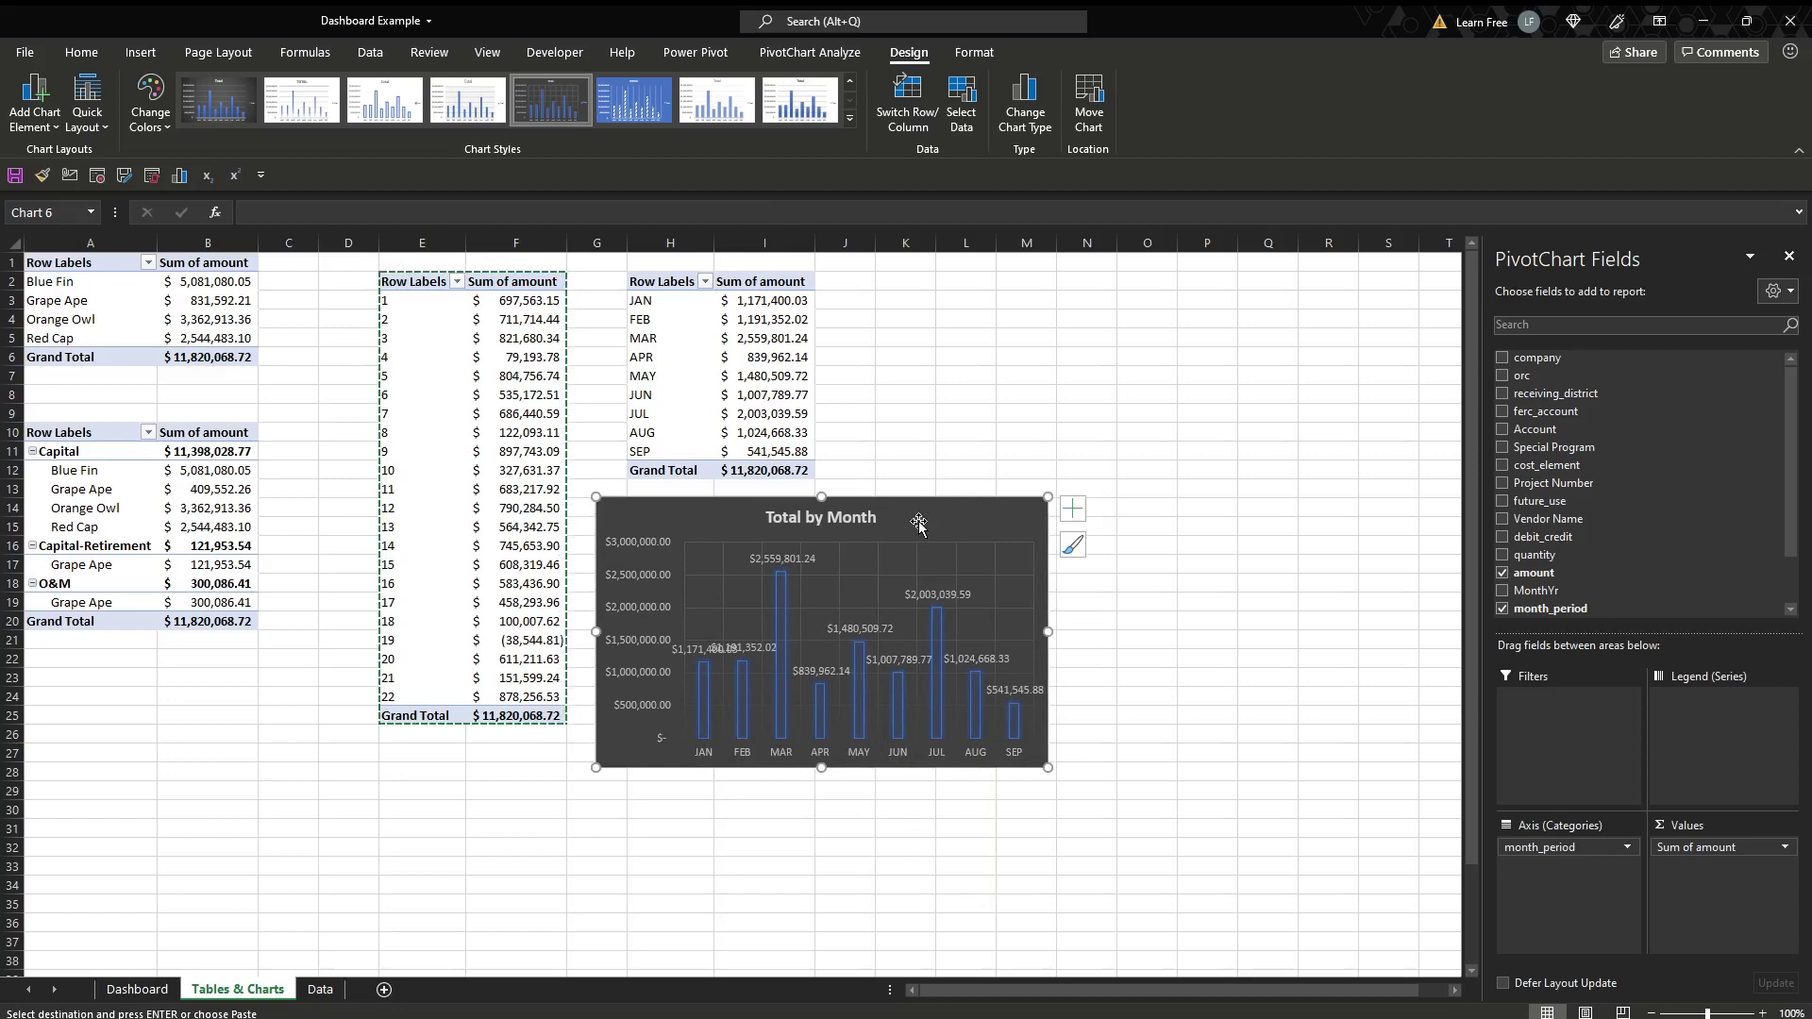
left_click(920, 129)
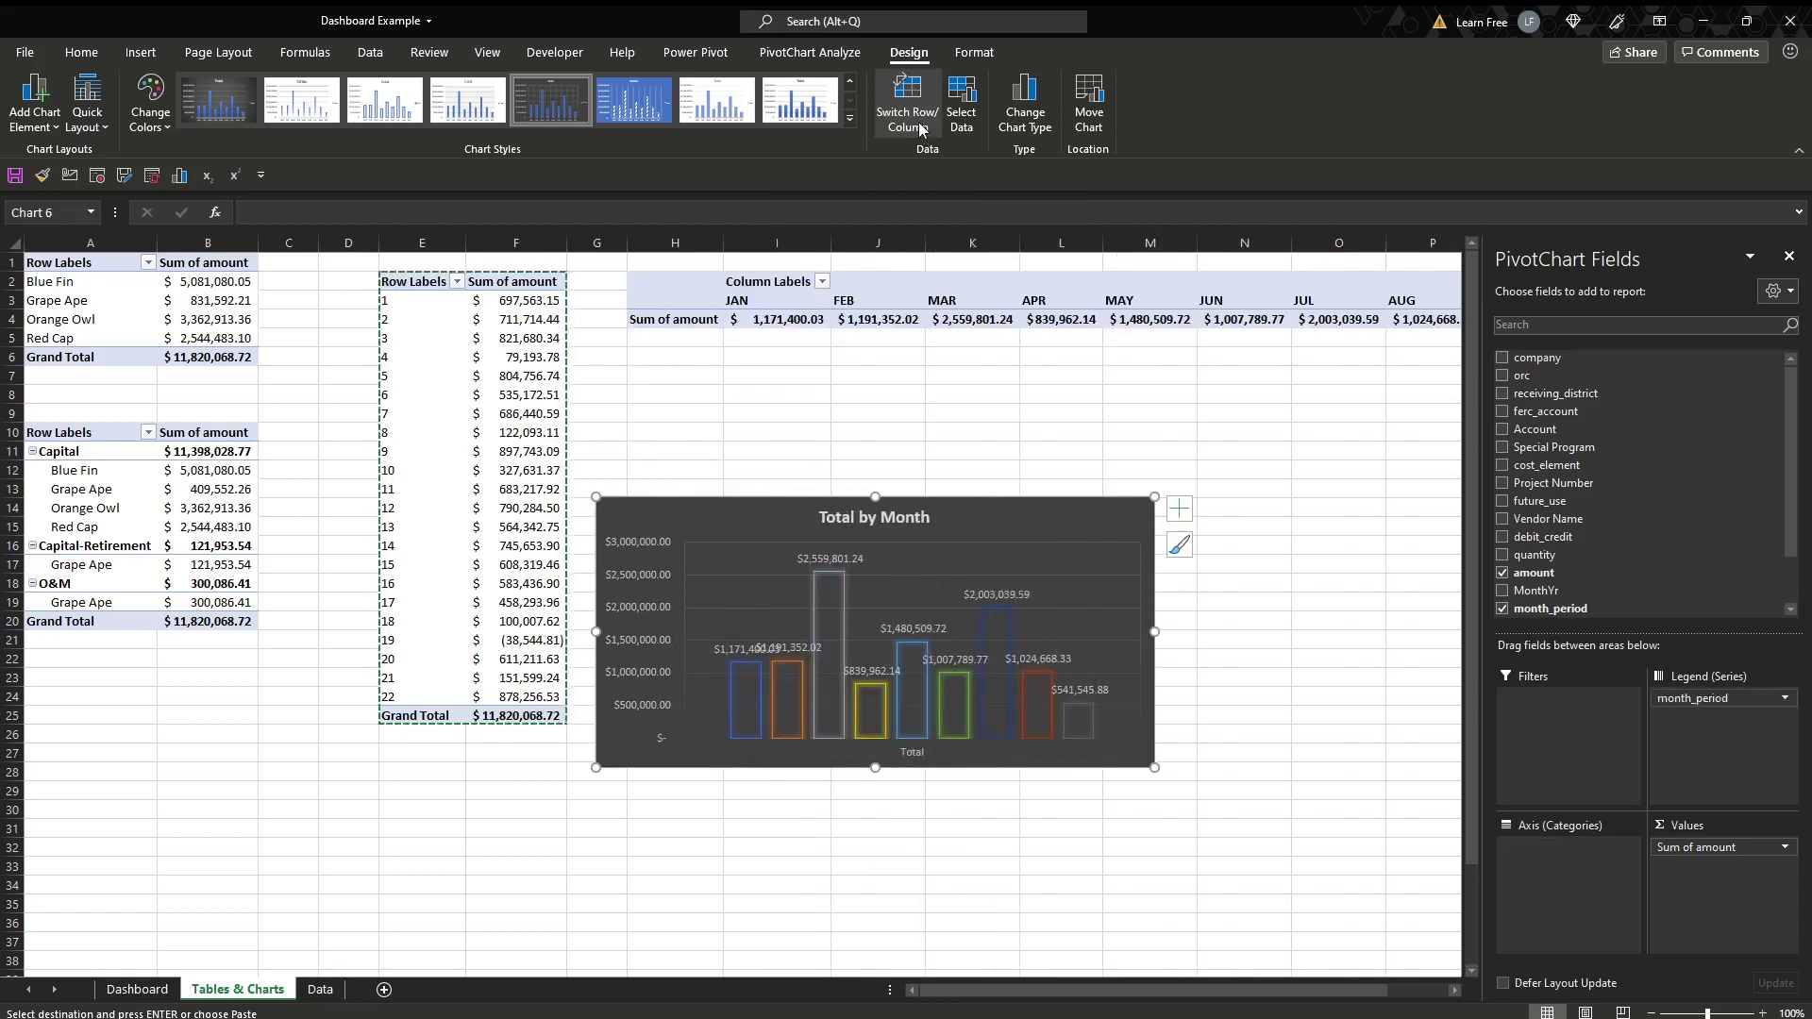
left_click(919, 129)
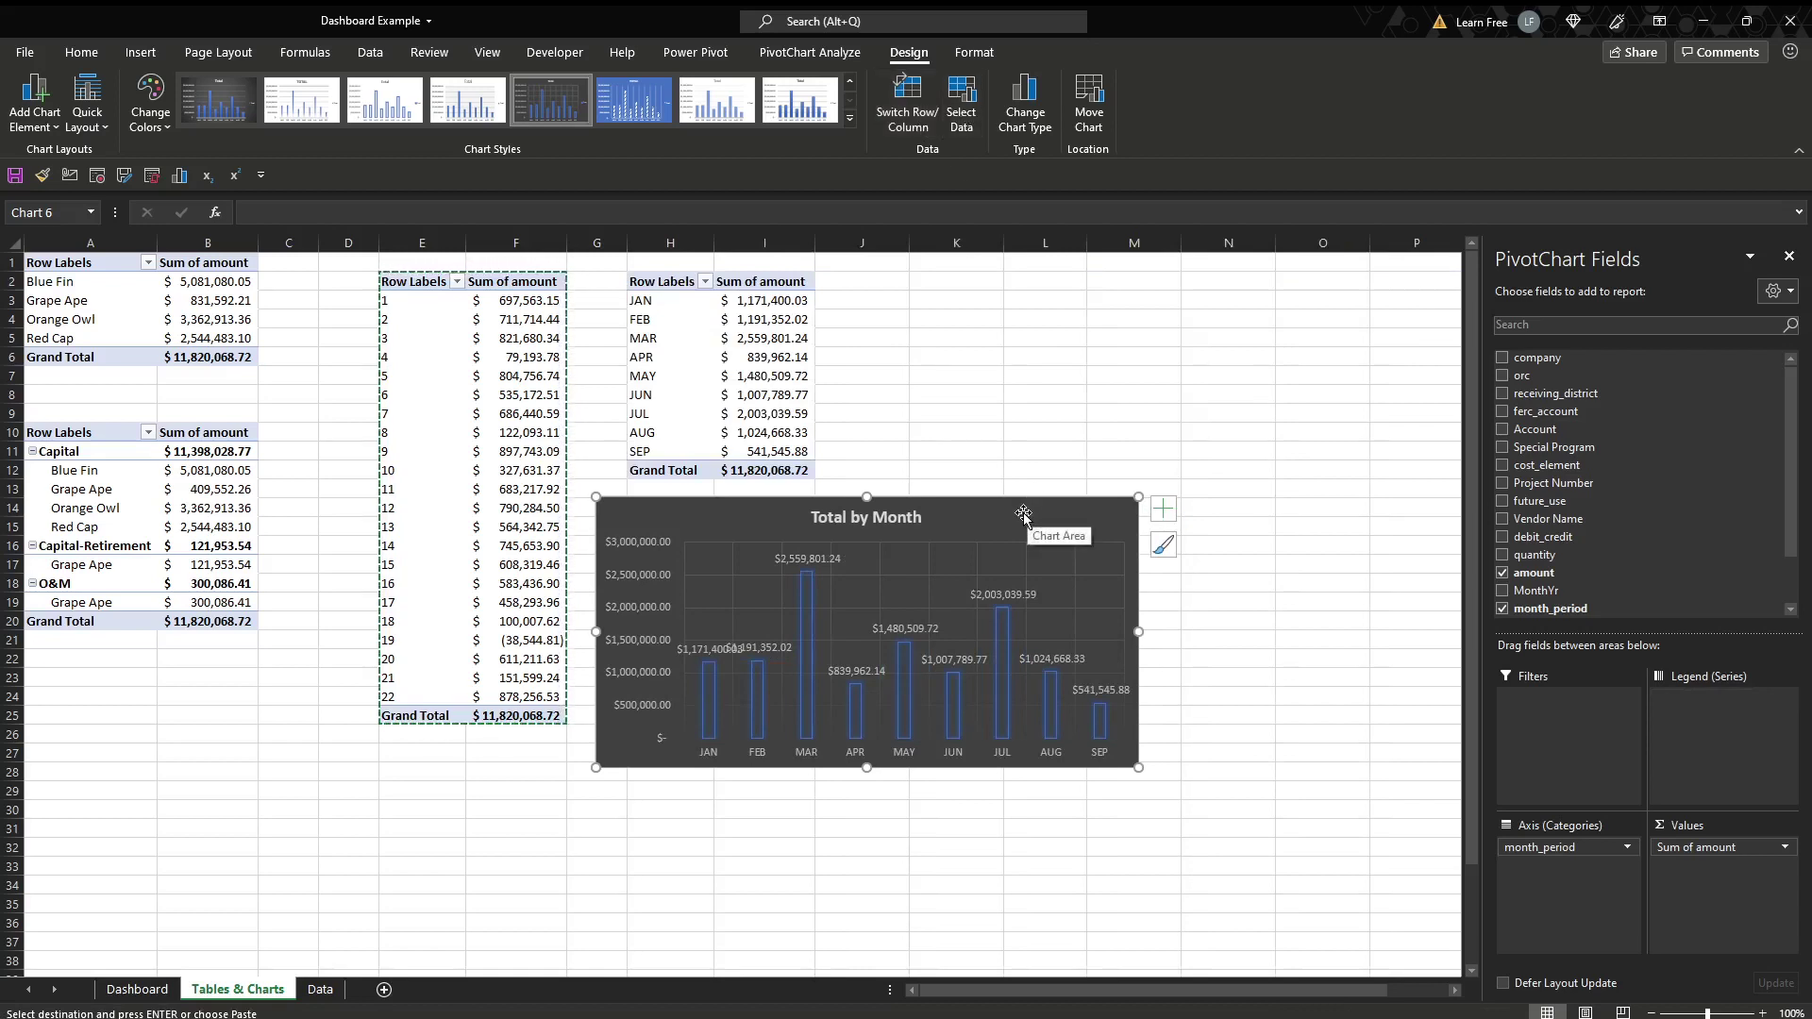
left_click_drag(1032, 505, 1037, 521)
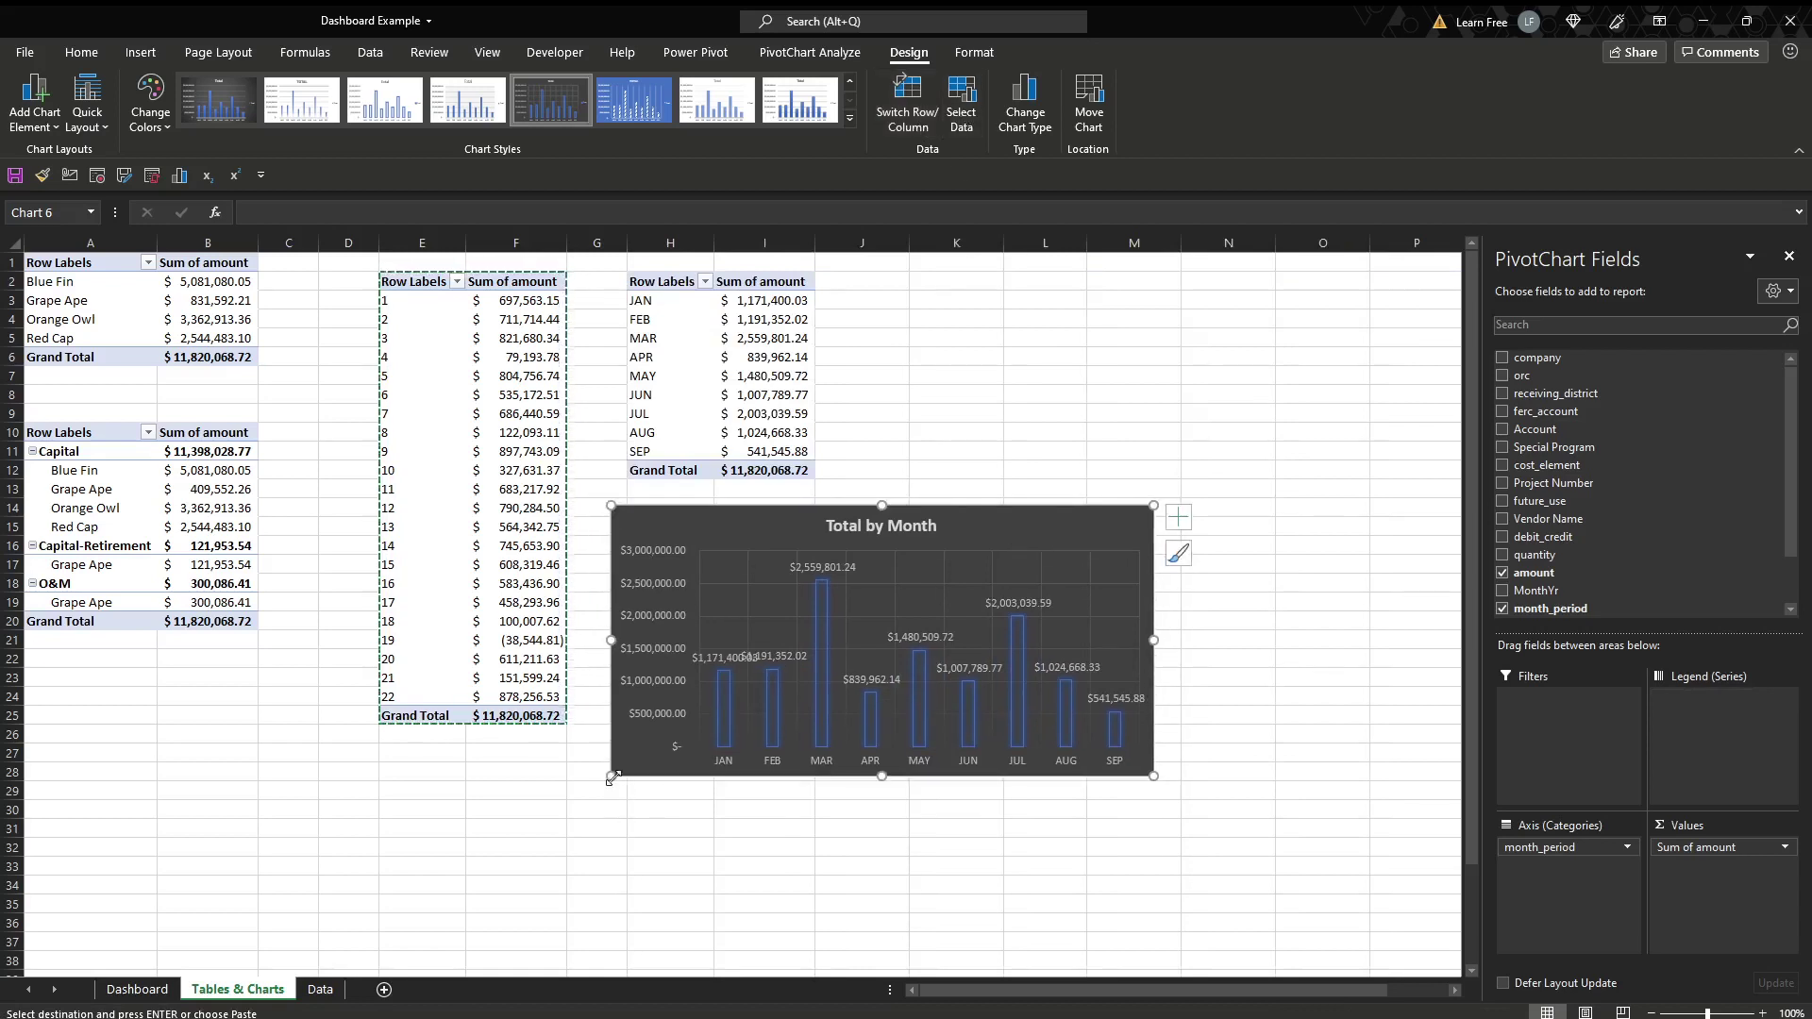
- Delete the vertical value axis and lift the FEB data label clear of JAN
left_click(647, 645)
key("Delete")
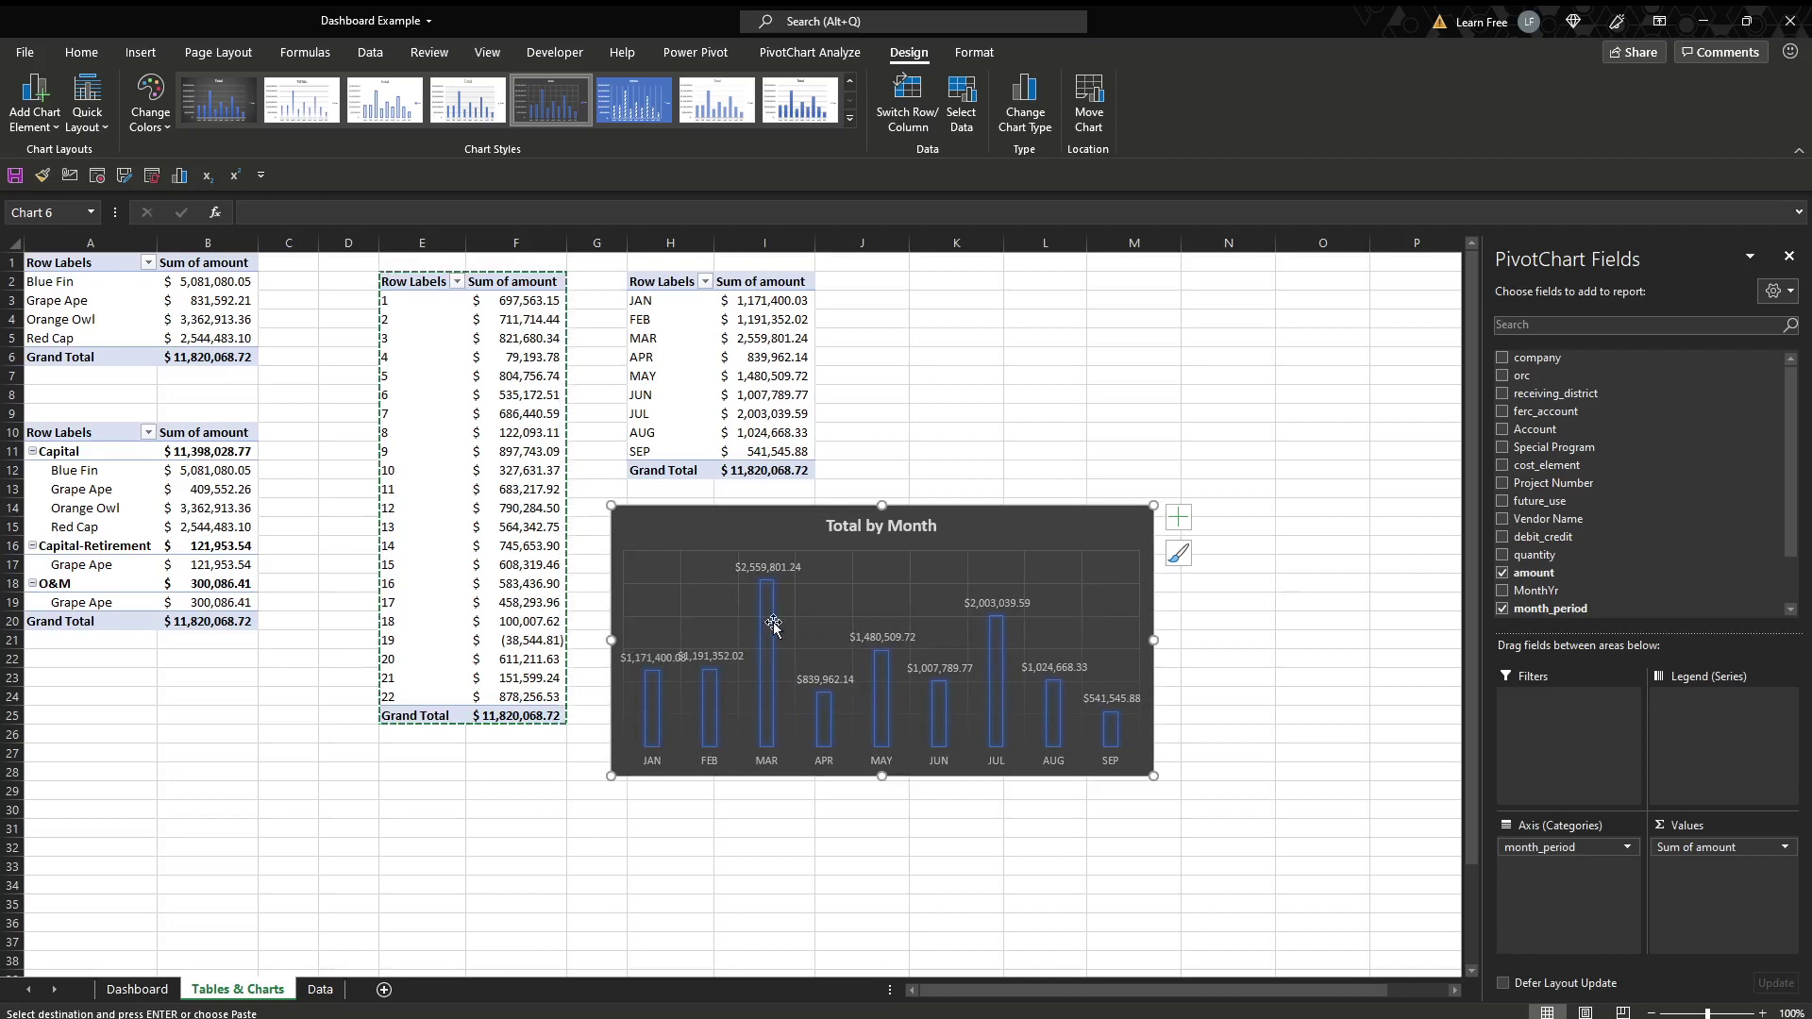
left_click(713, 661)
left_click(717, 658)
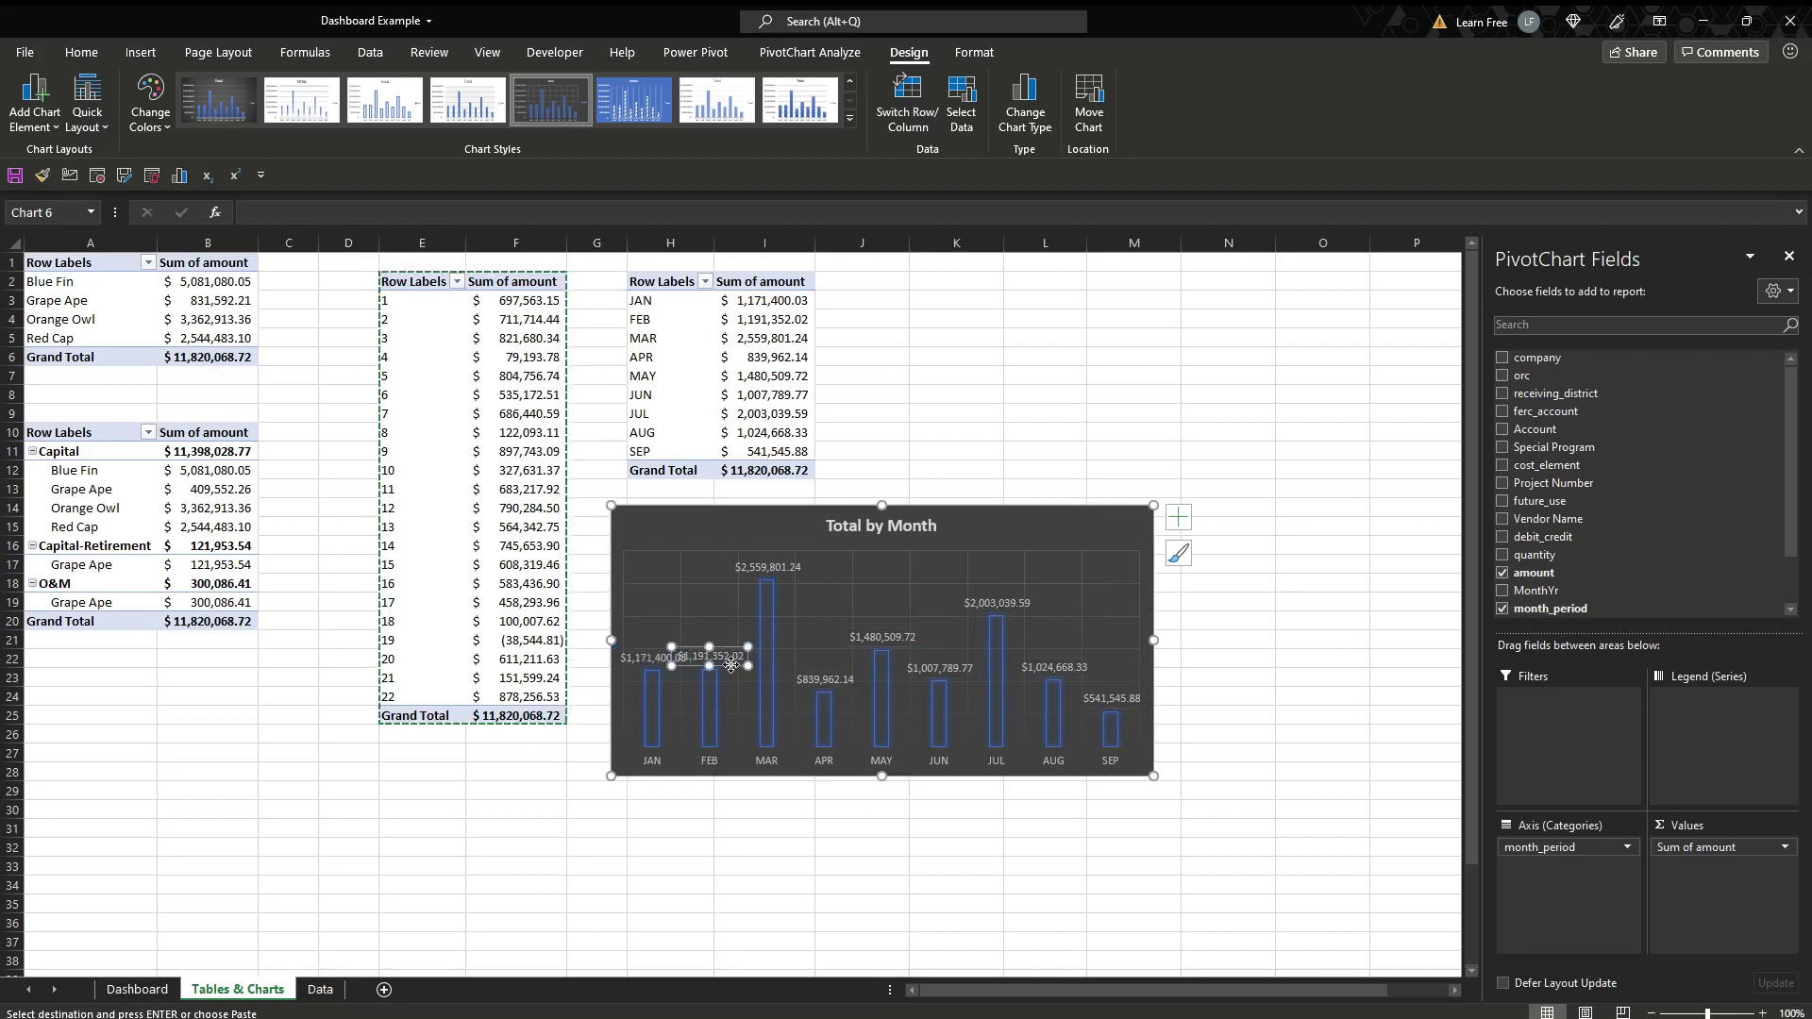
left_click_drag(730, 651, 733, 636)
- Move the Total by Month chart to the Dashboard at R17, beside Total by Account
left_click(1321, 567)
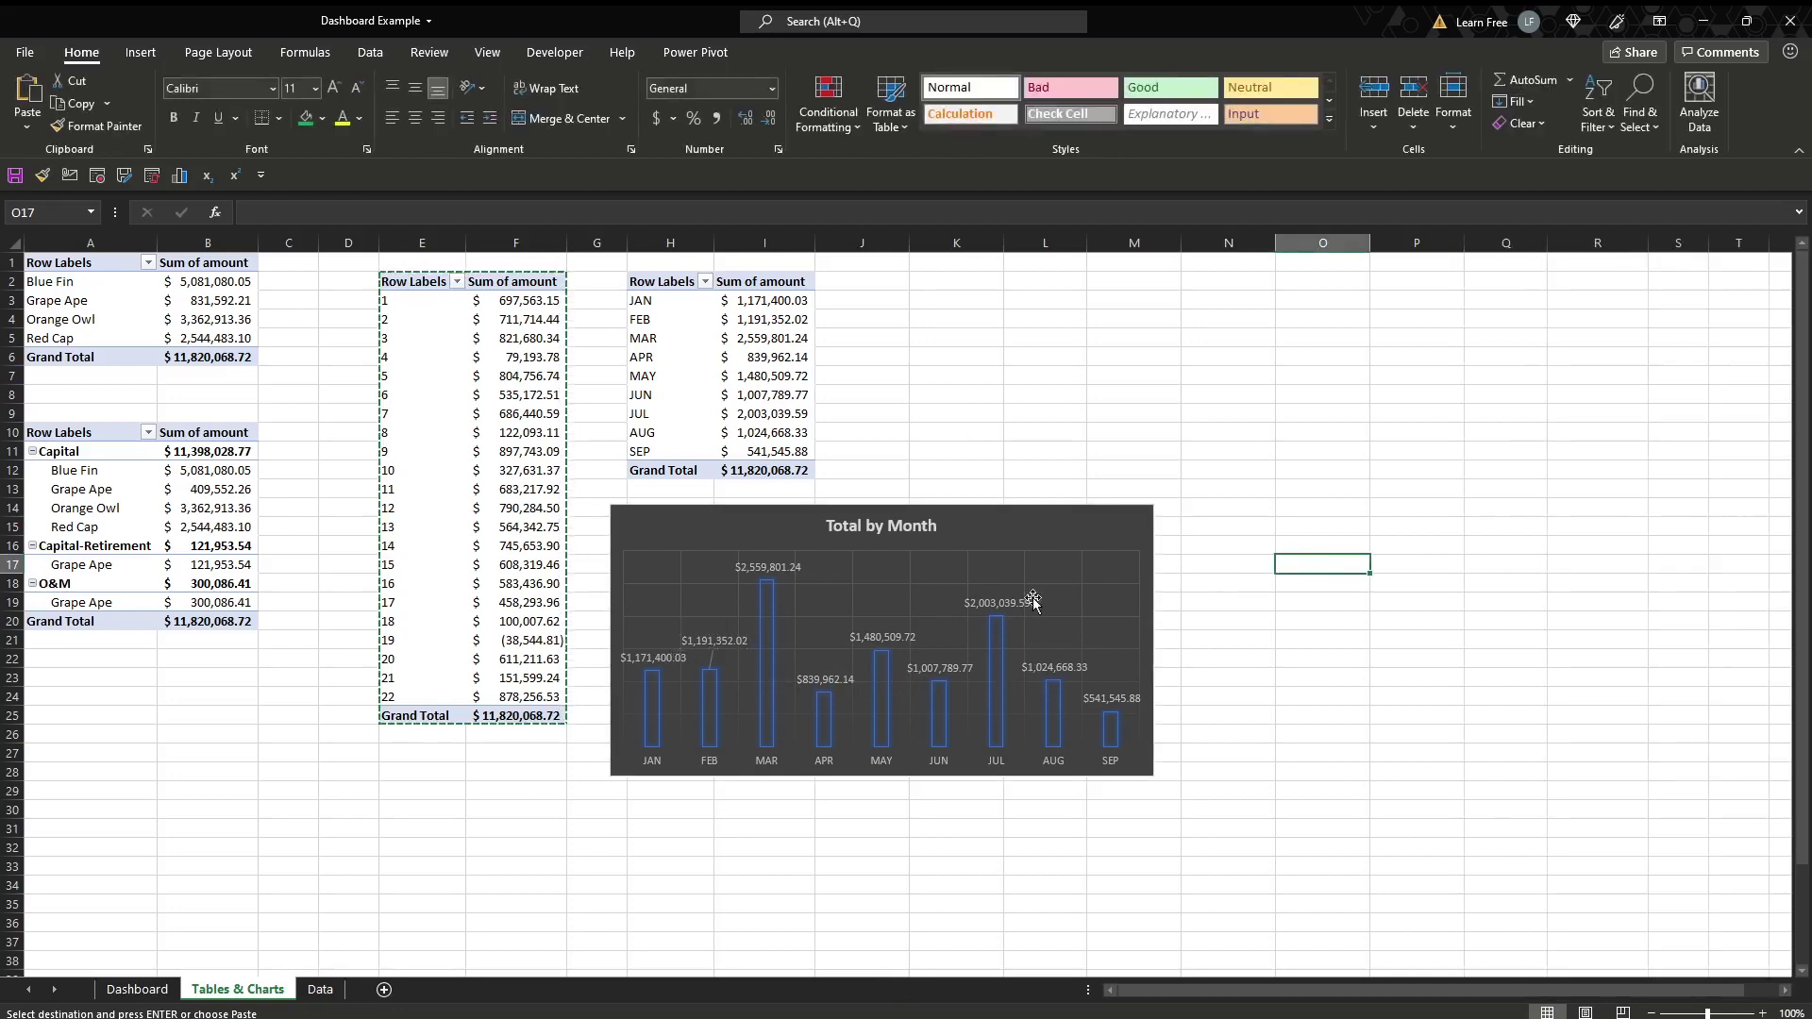
left_click(1044, 532)
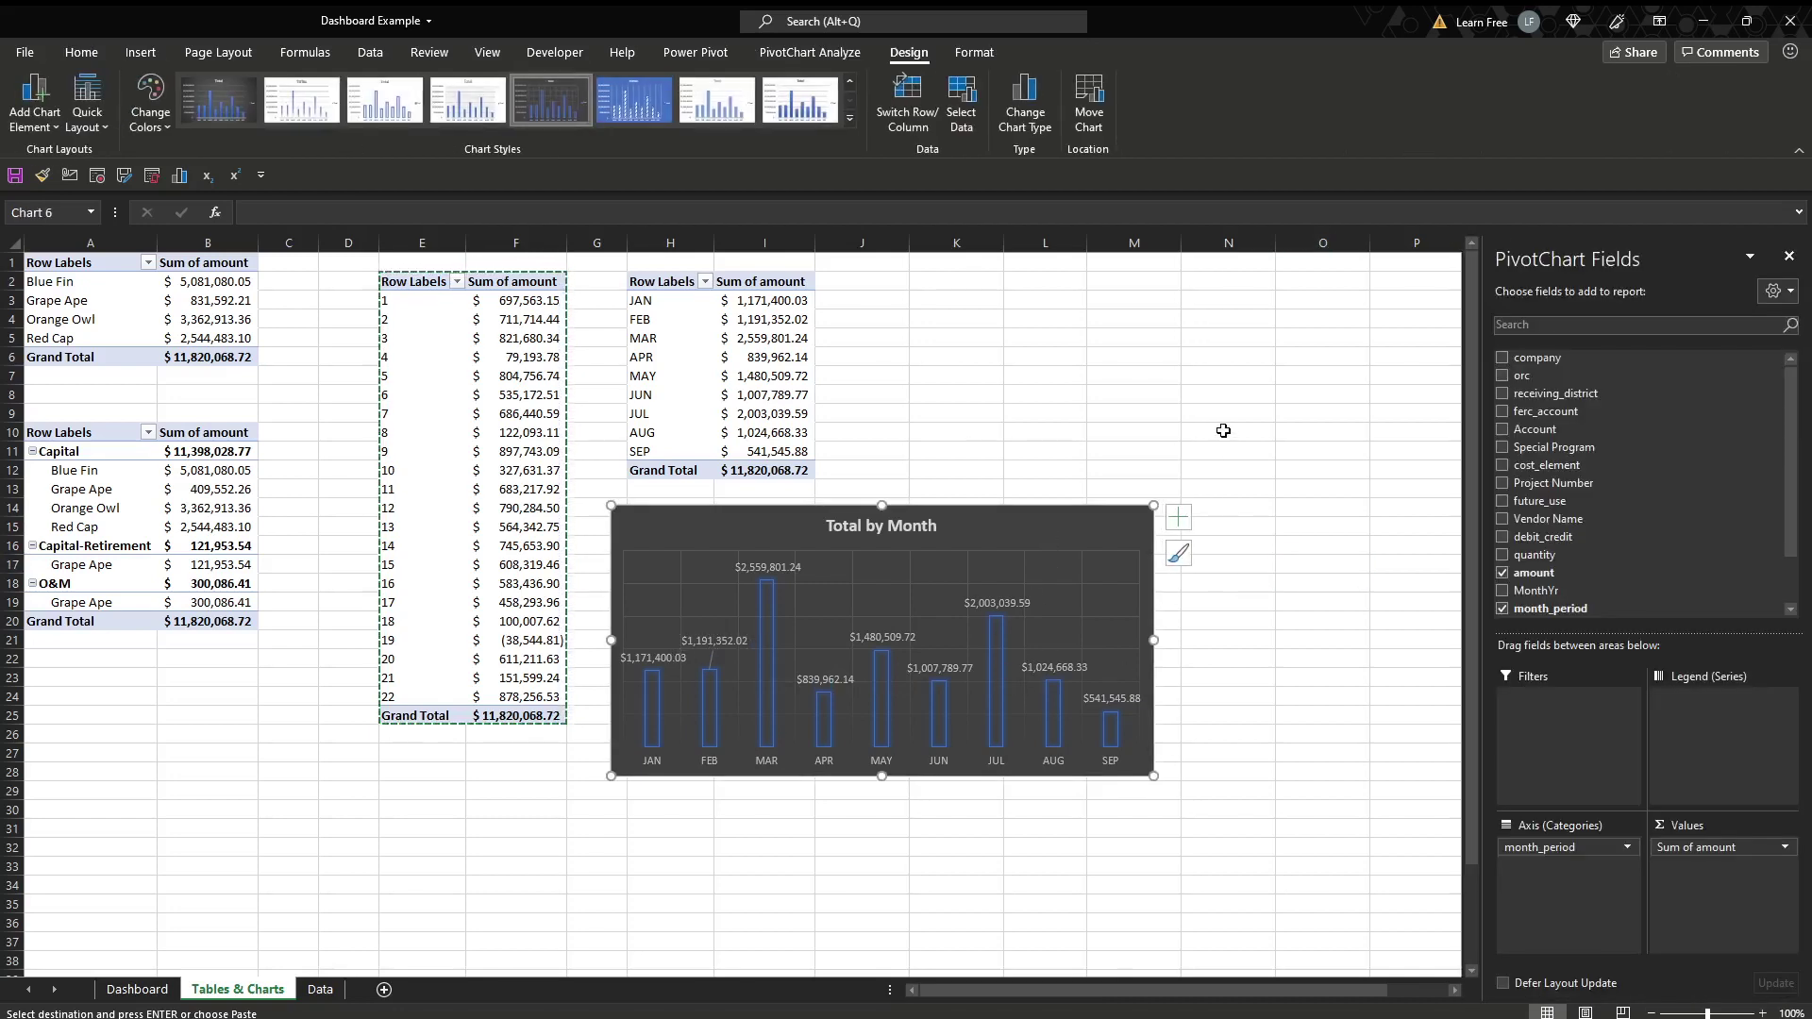
key("Delete")
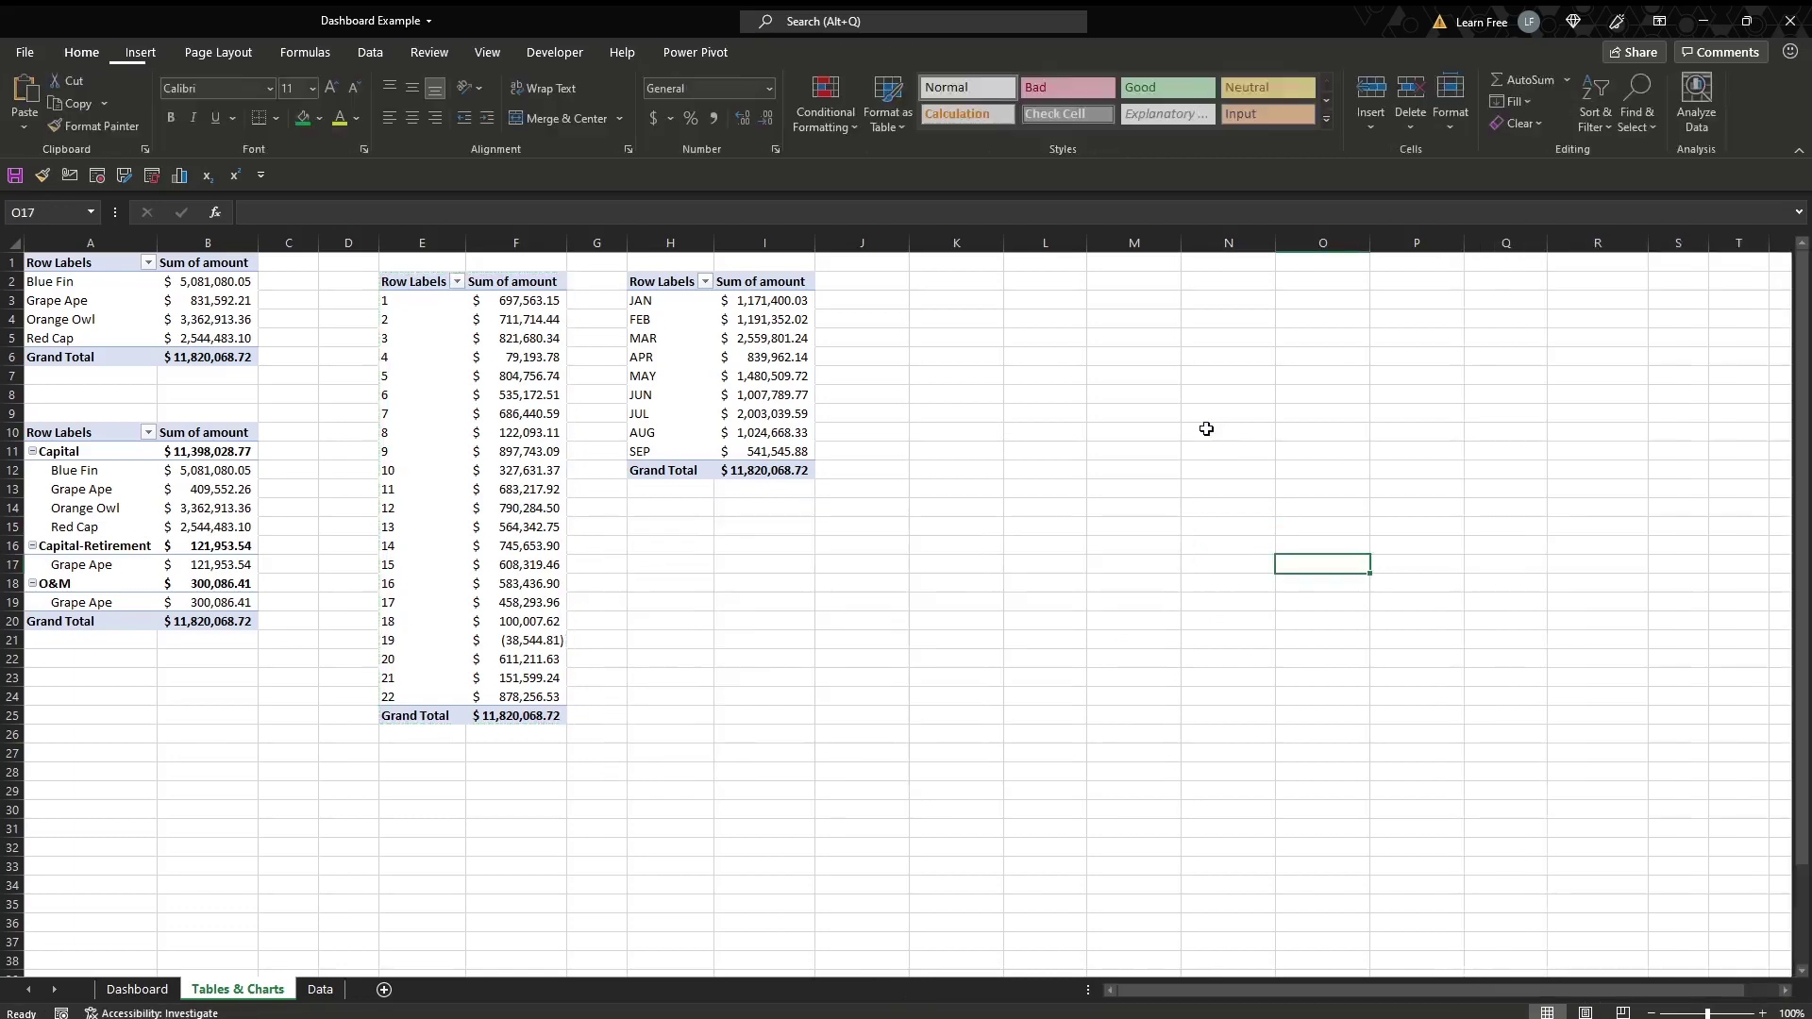
left_click(137, 989)
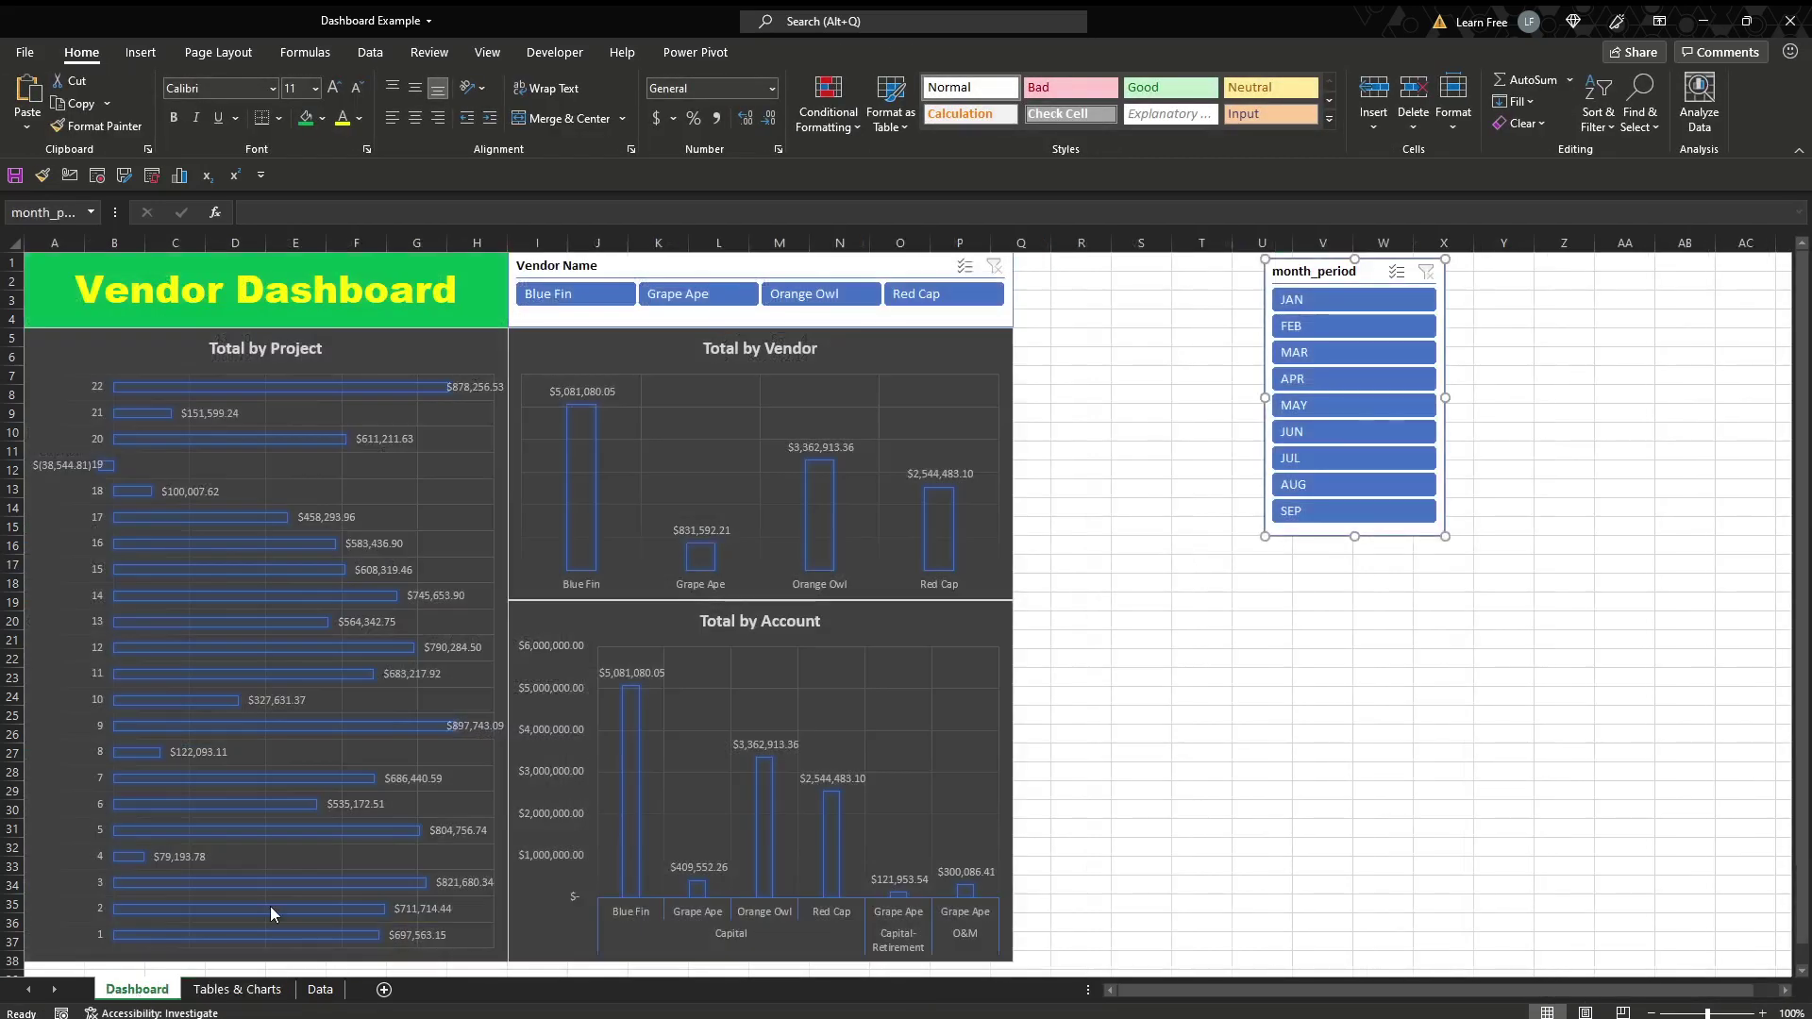
left_click(1110, 585)
key("ctrl+v")
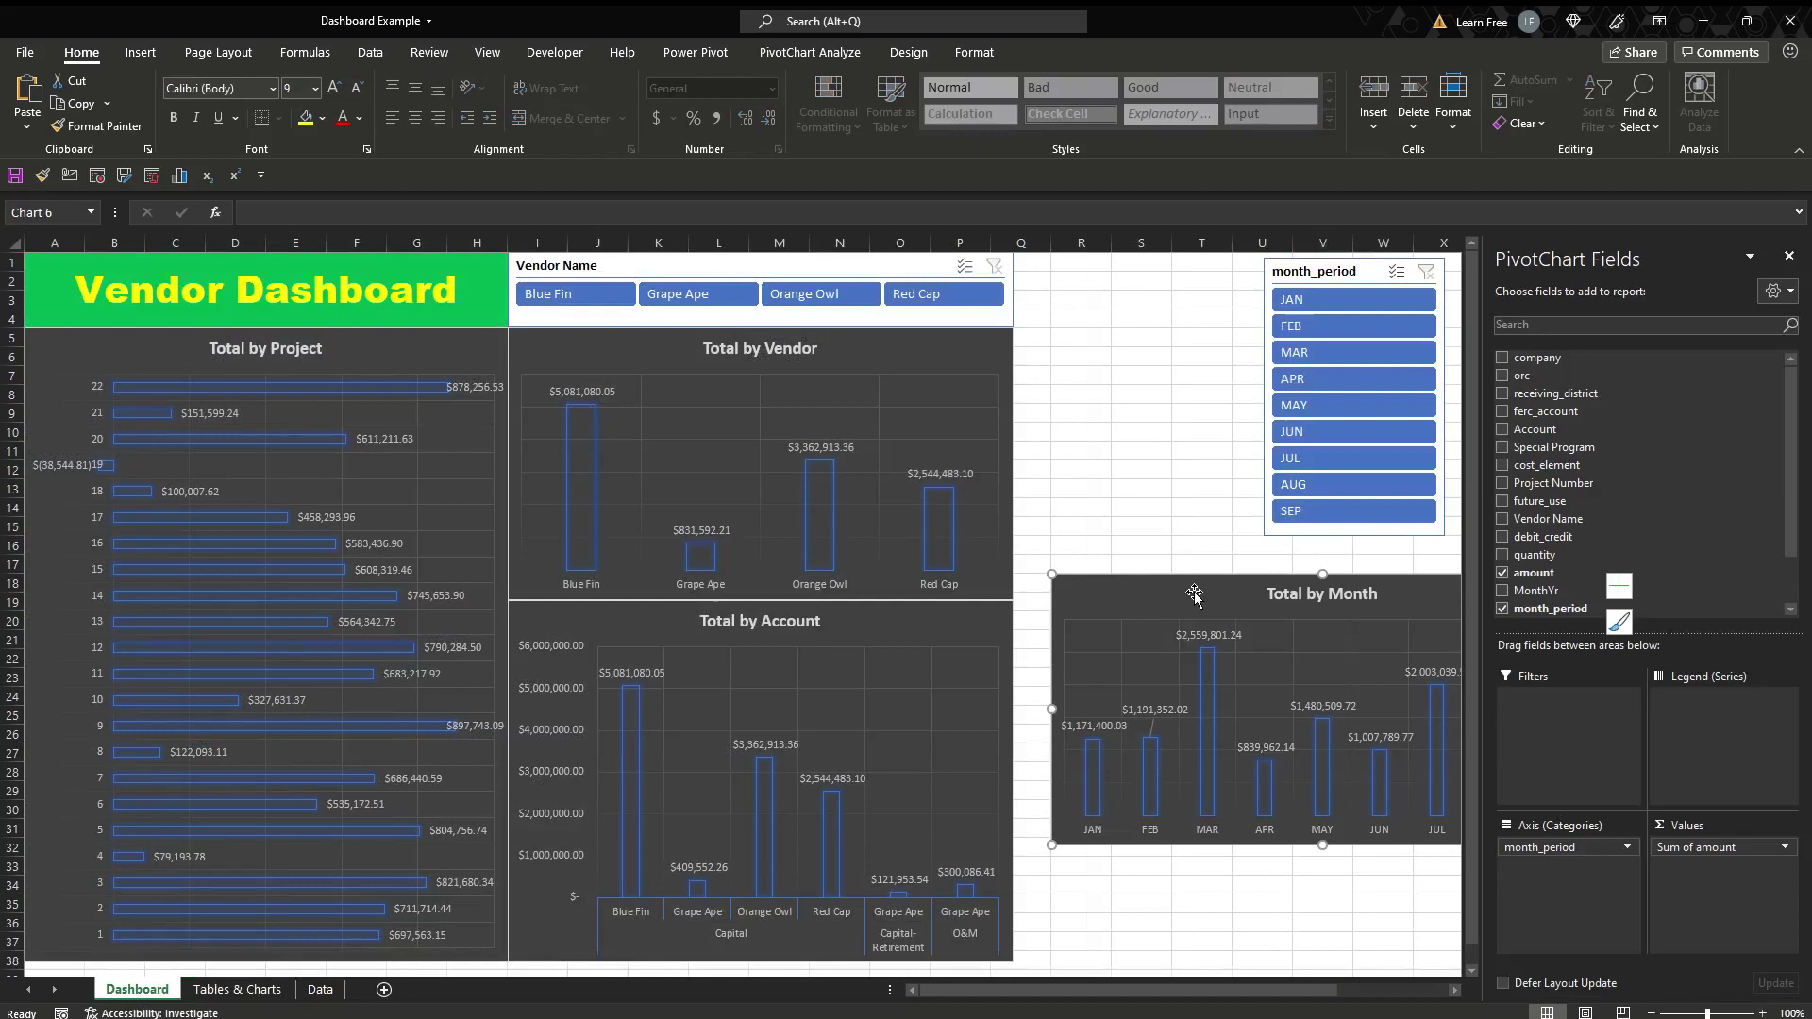
left_click_drag(1193, 594, 1155, 622)
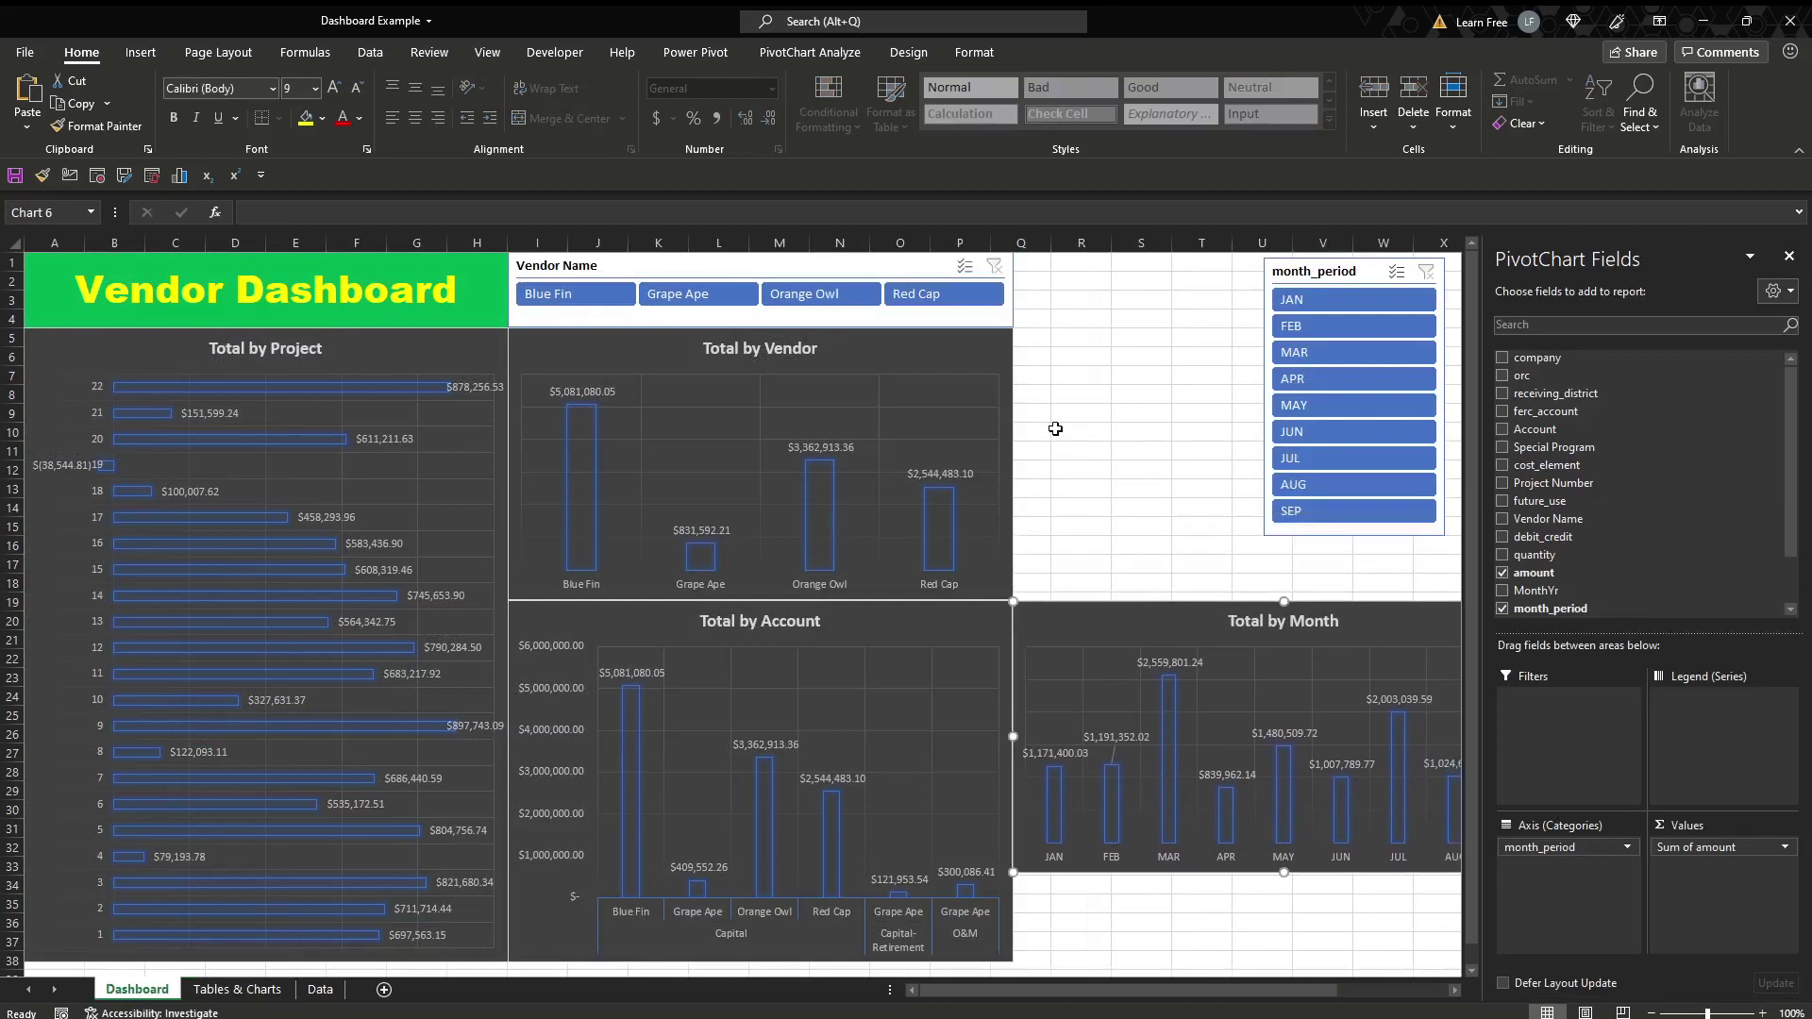
- Reposition and resize the month chart to fit below the month slicer
left_click(1789, 257)
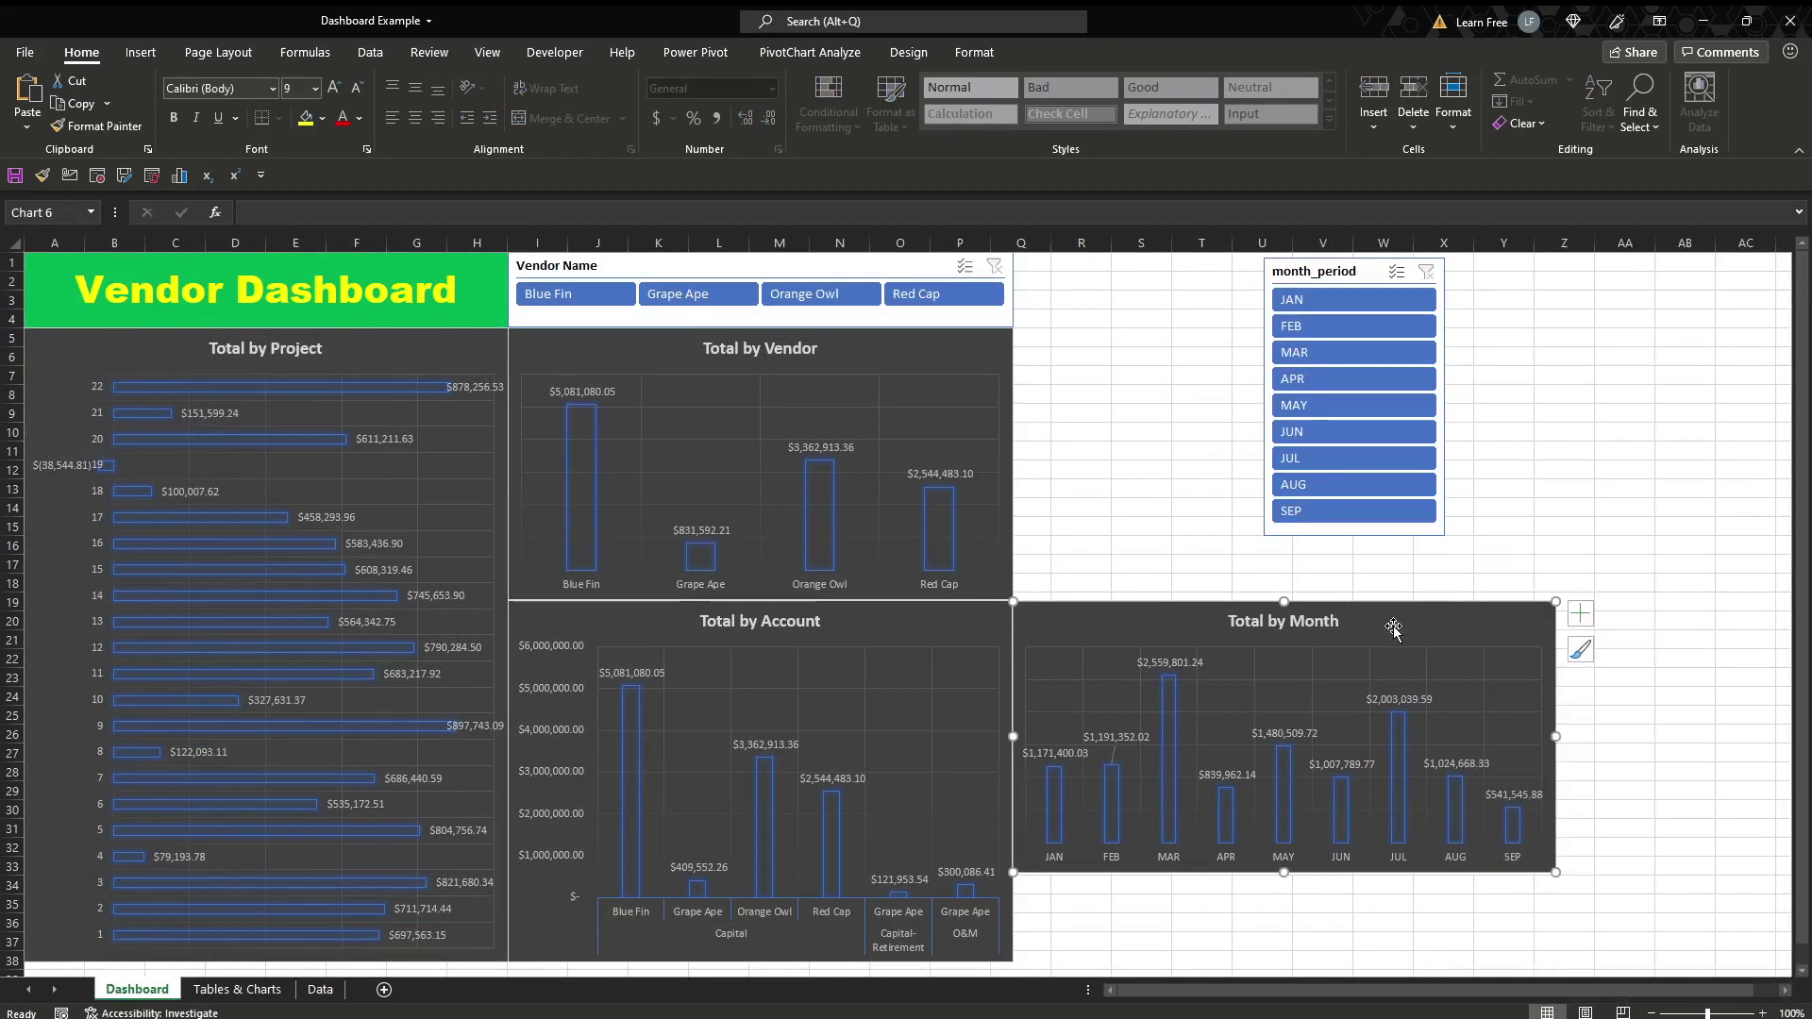
left_click_drag(1393, 628, 1393, 562)
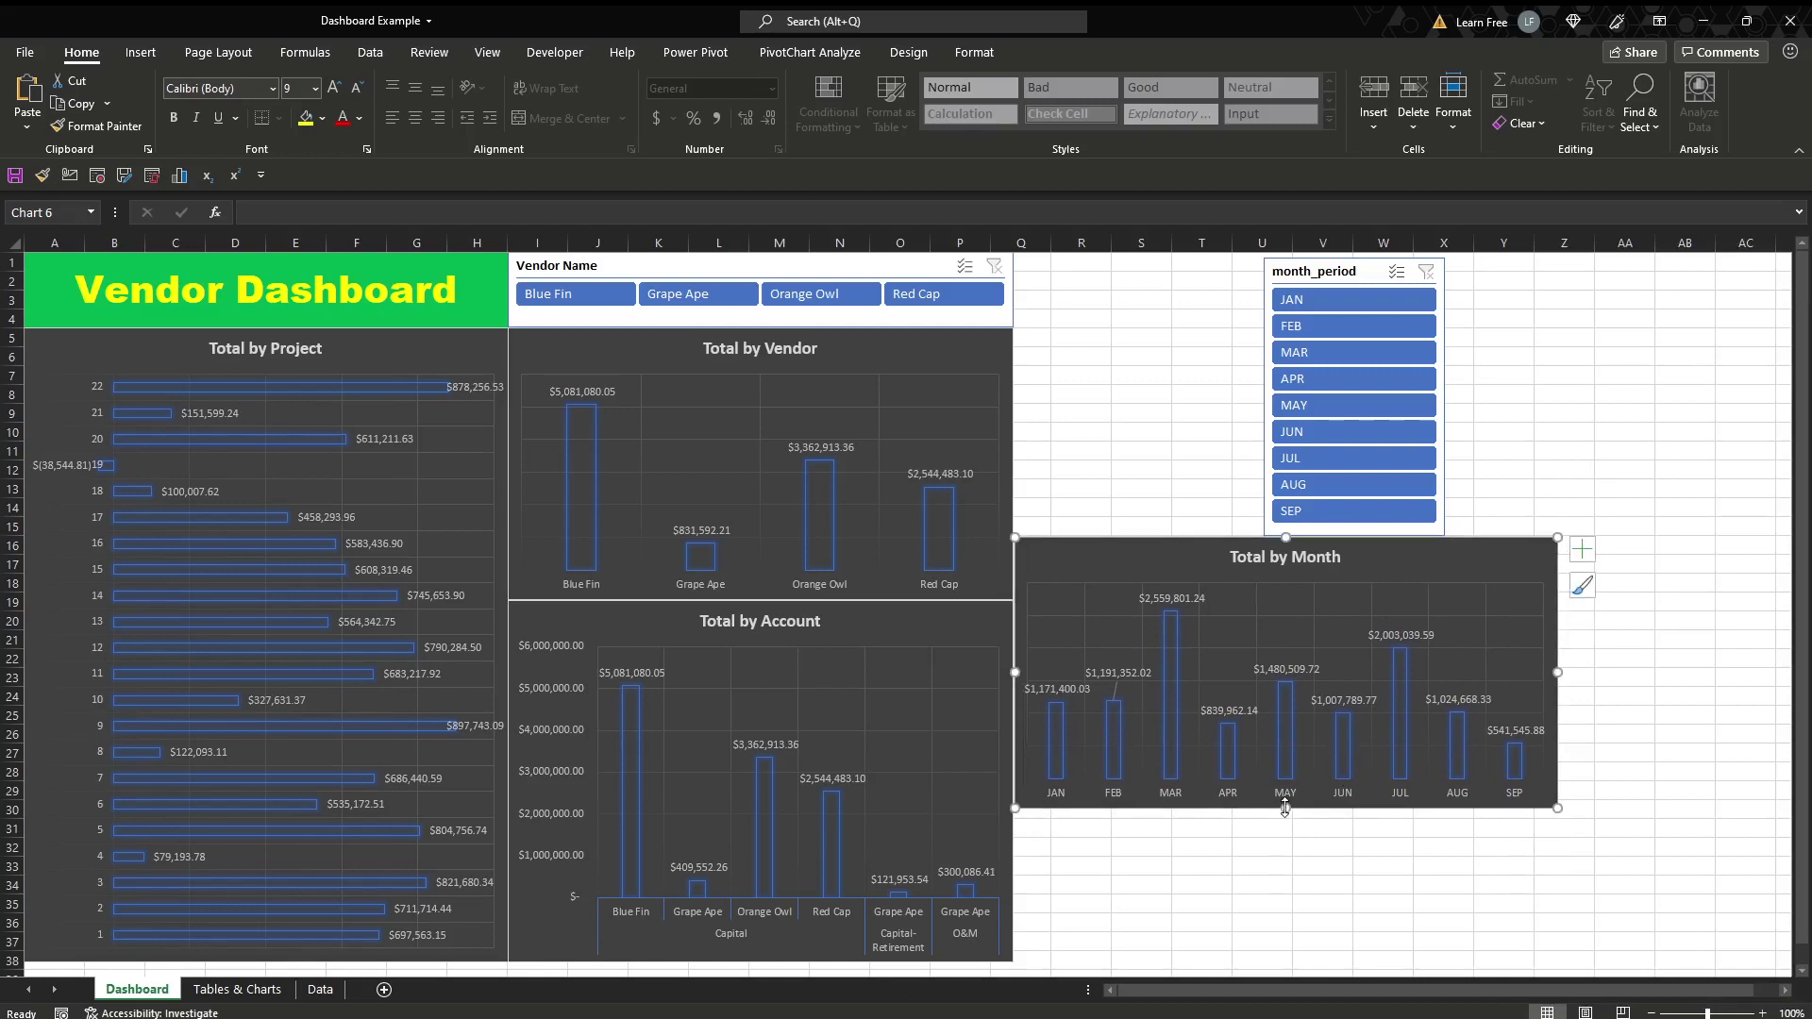
left_click_drag(1285, 808, 1280, 960)
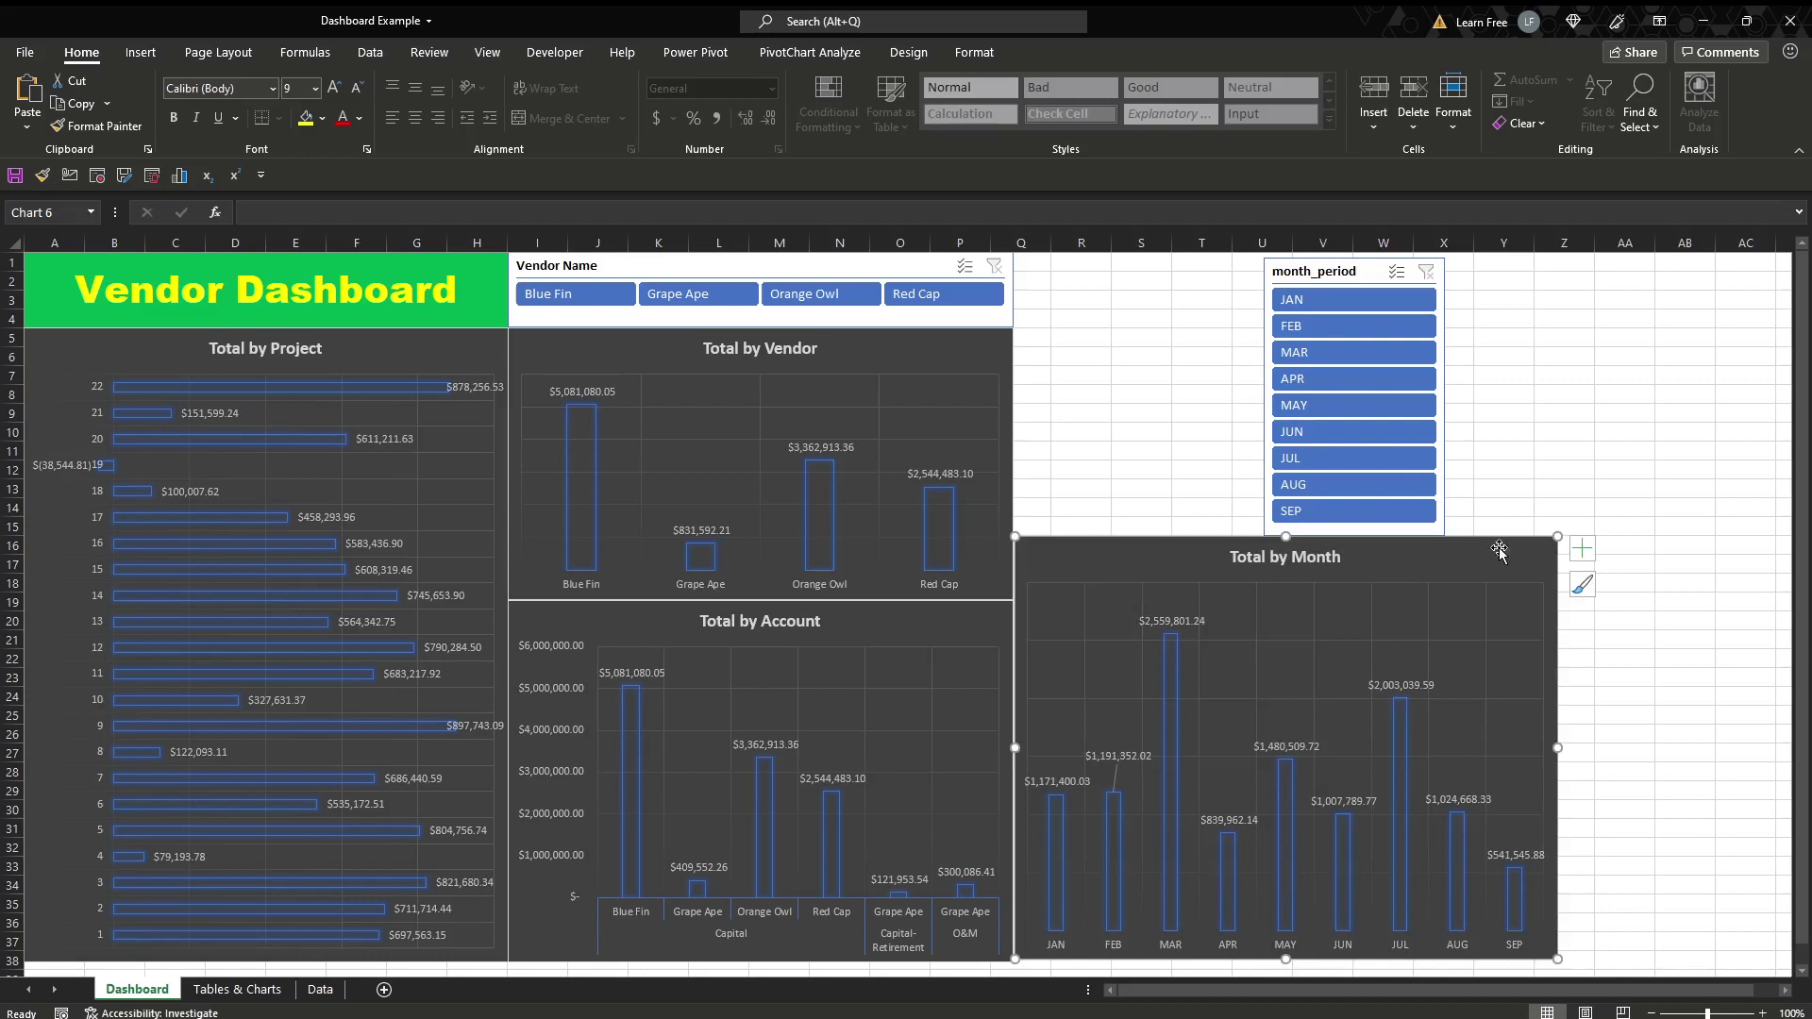
left_click_drag(1286, 543, 1266, 604)
left_click_drag(1325, 272, 1130, 269)
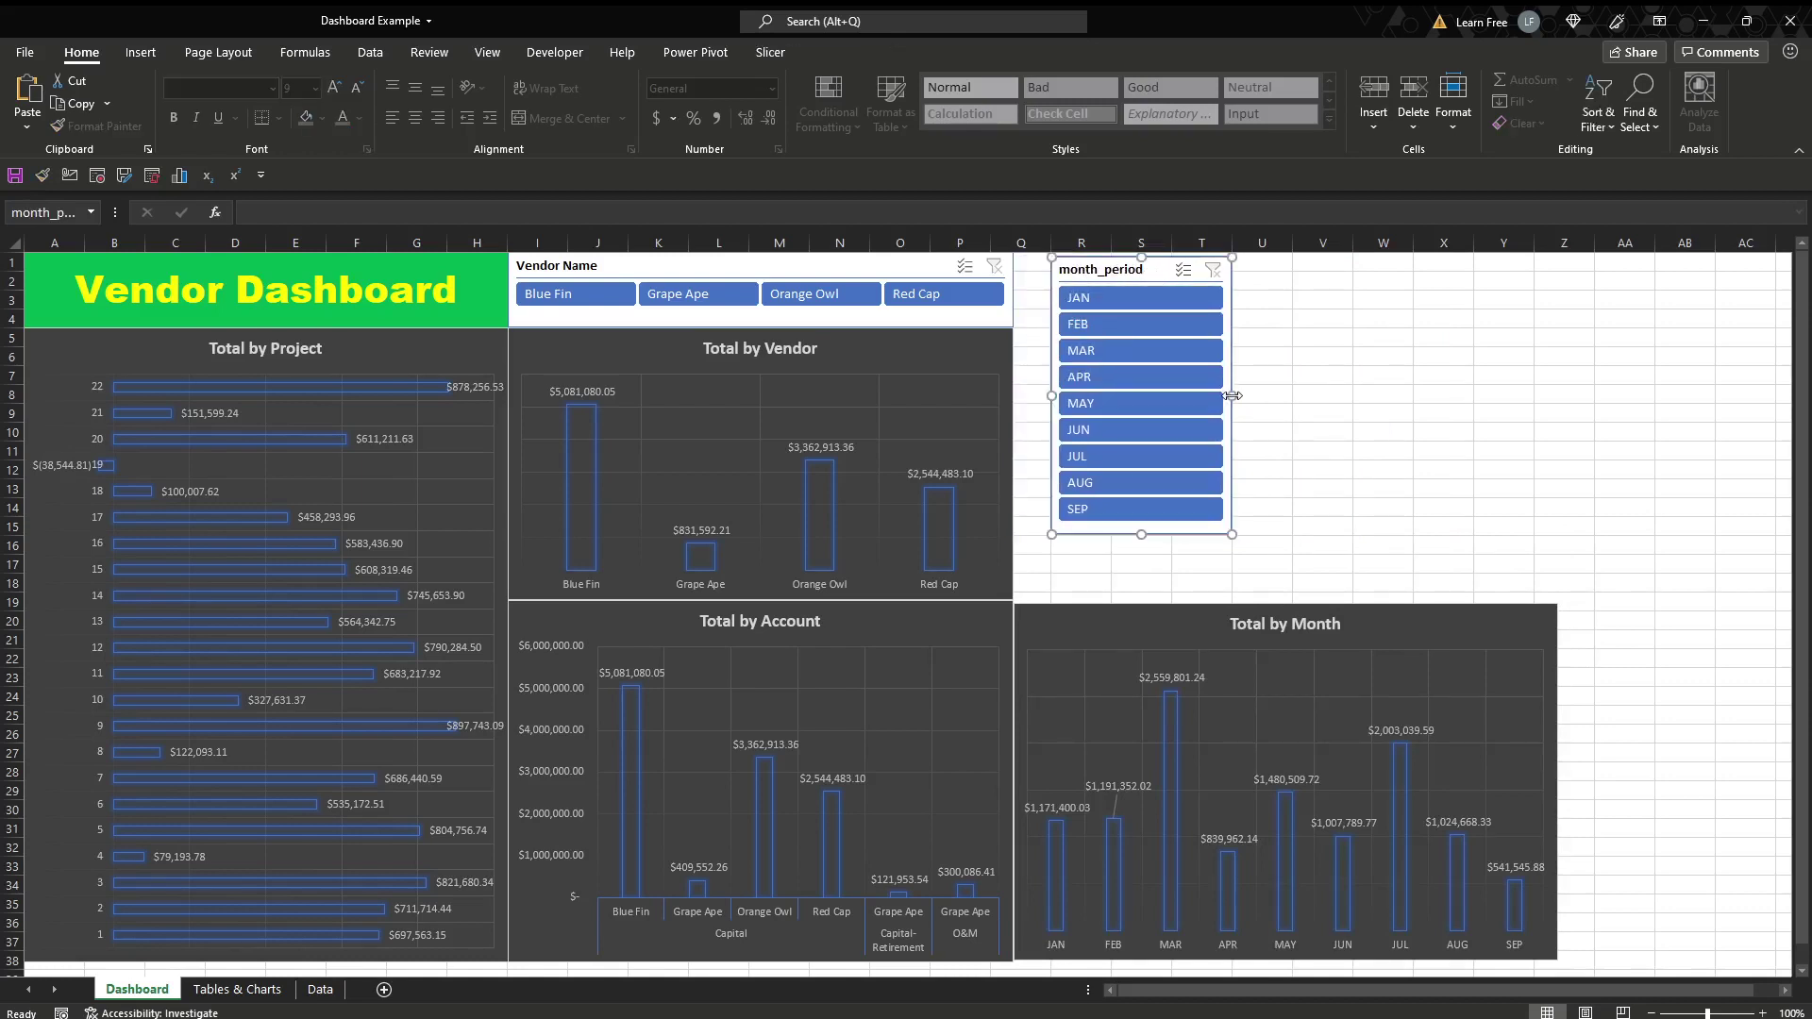
- Widen the month_period slicer and lay its buttons out in 9 columns
left_click_drag(1231, 396, 1733, 381)
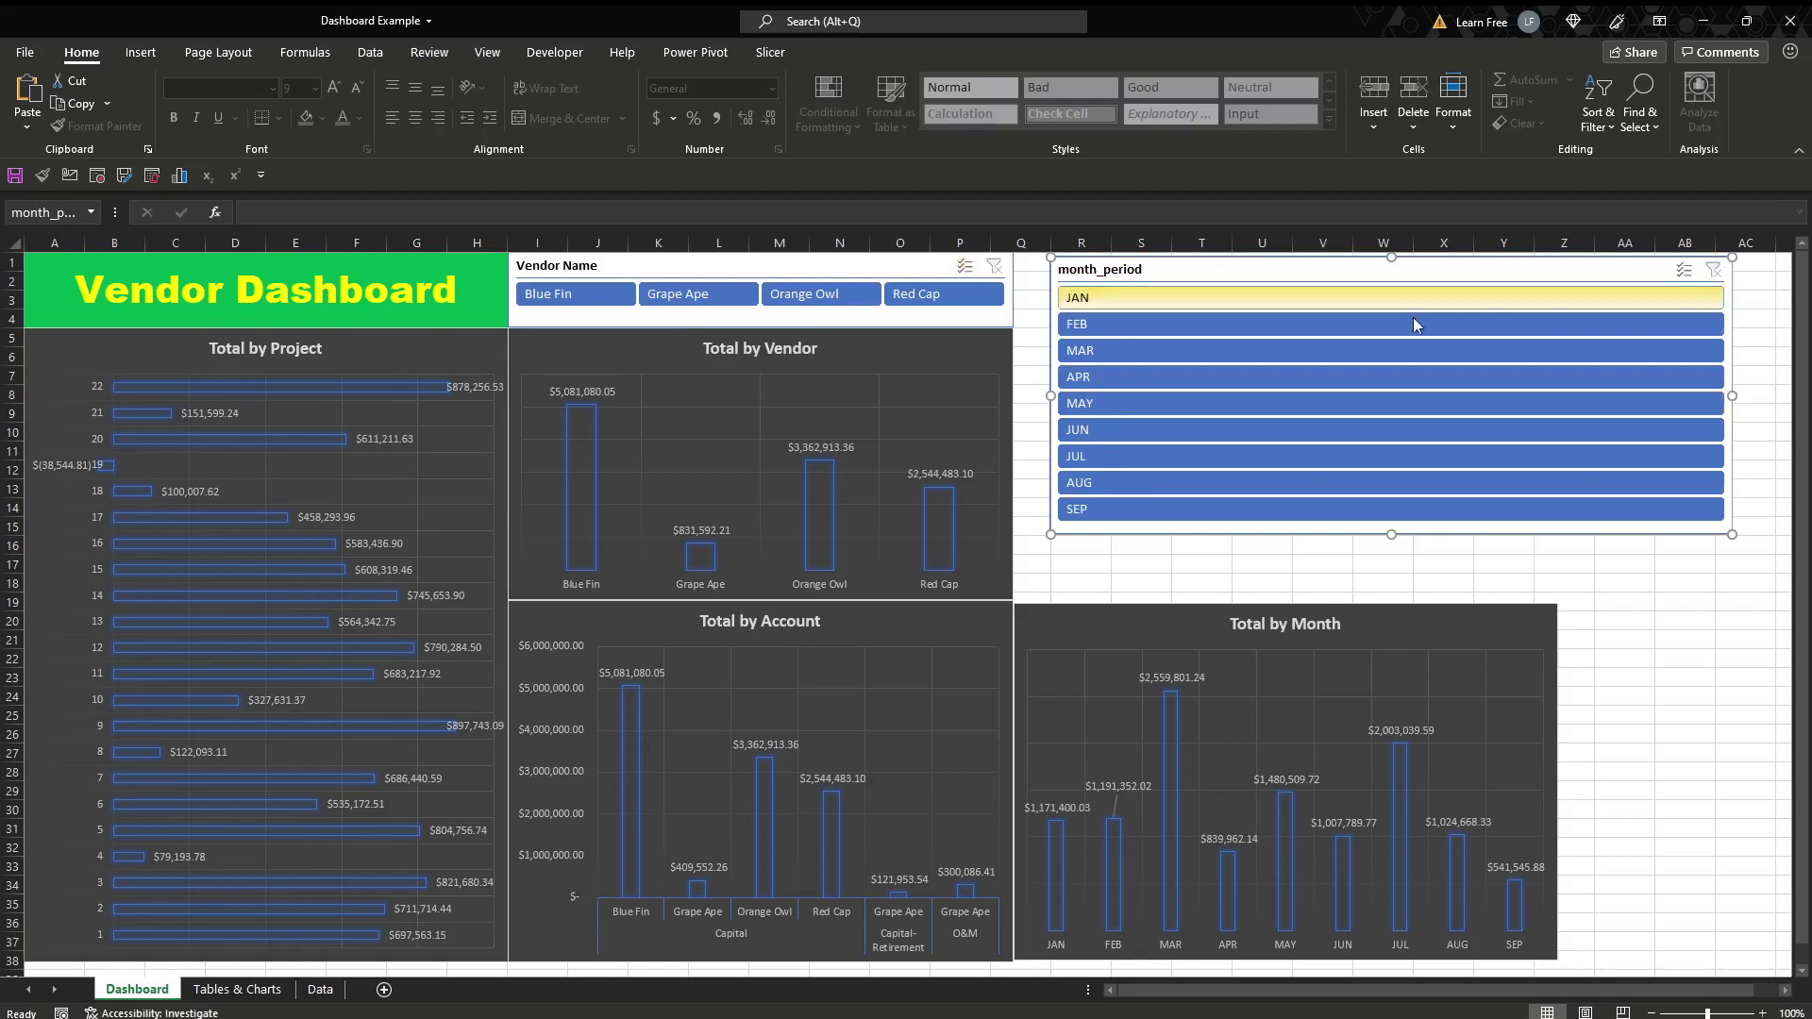
left_click(769, 53)
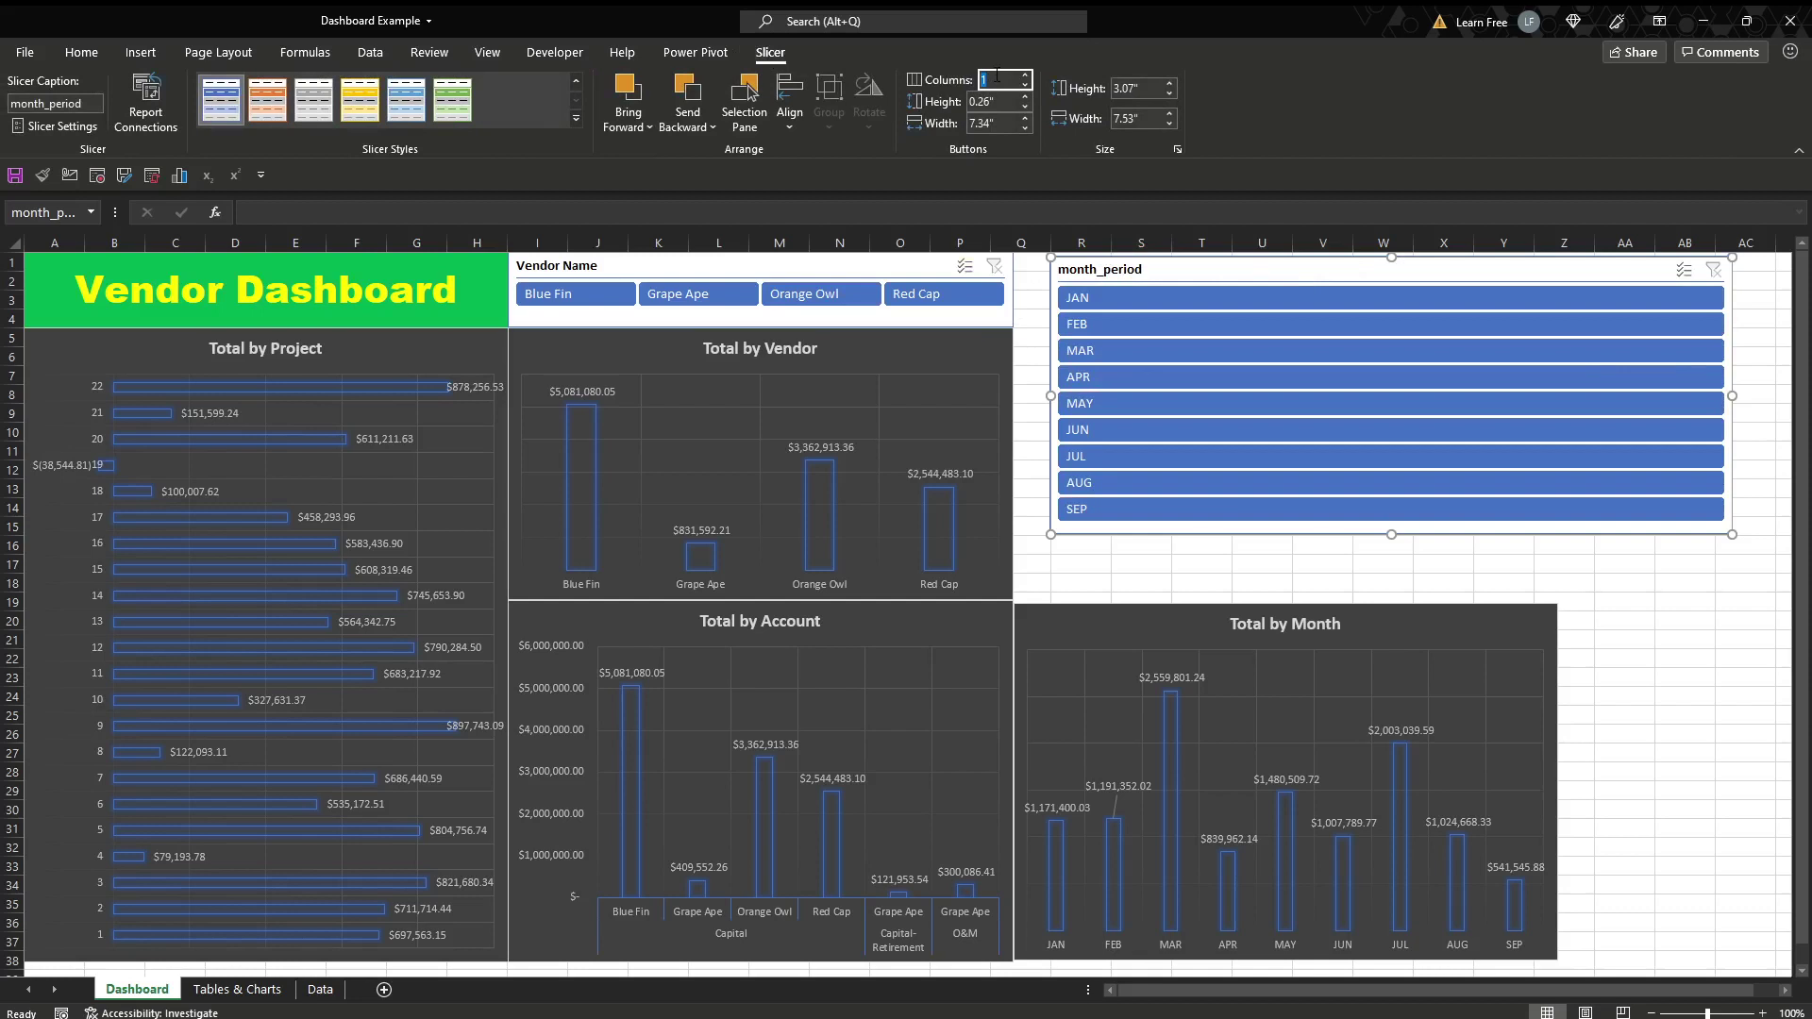
type("9")
key("Tab")
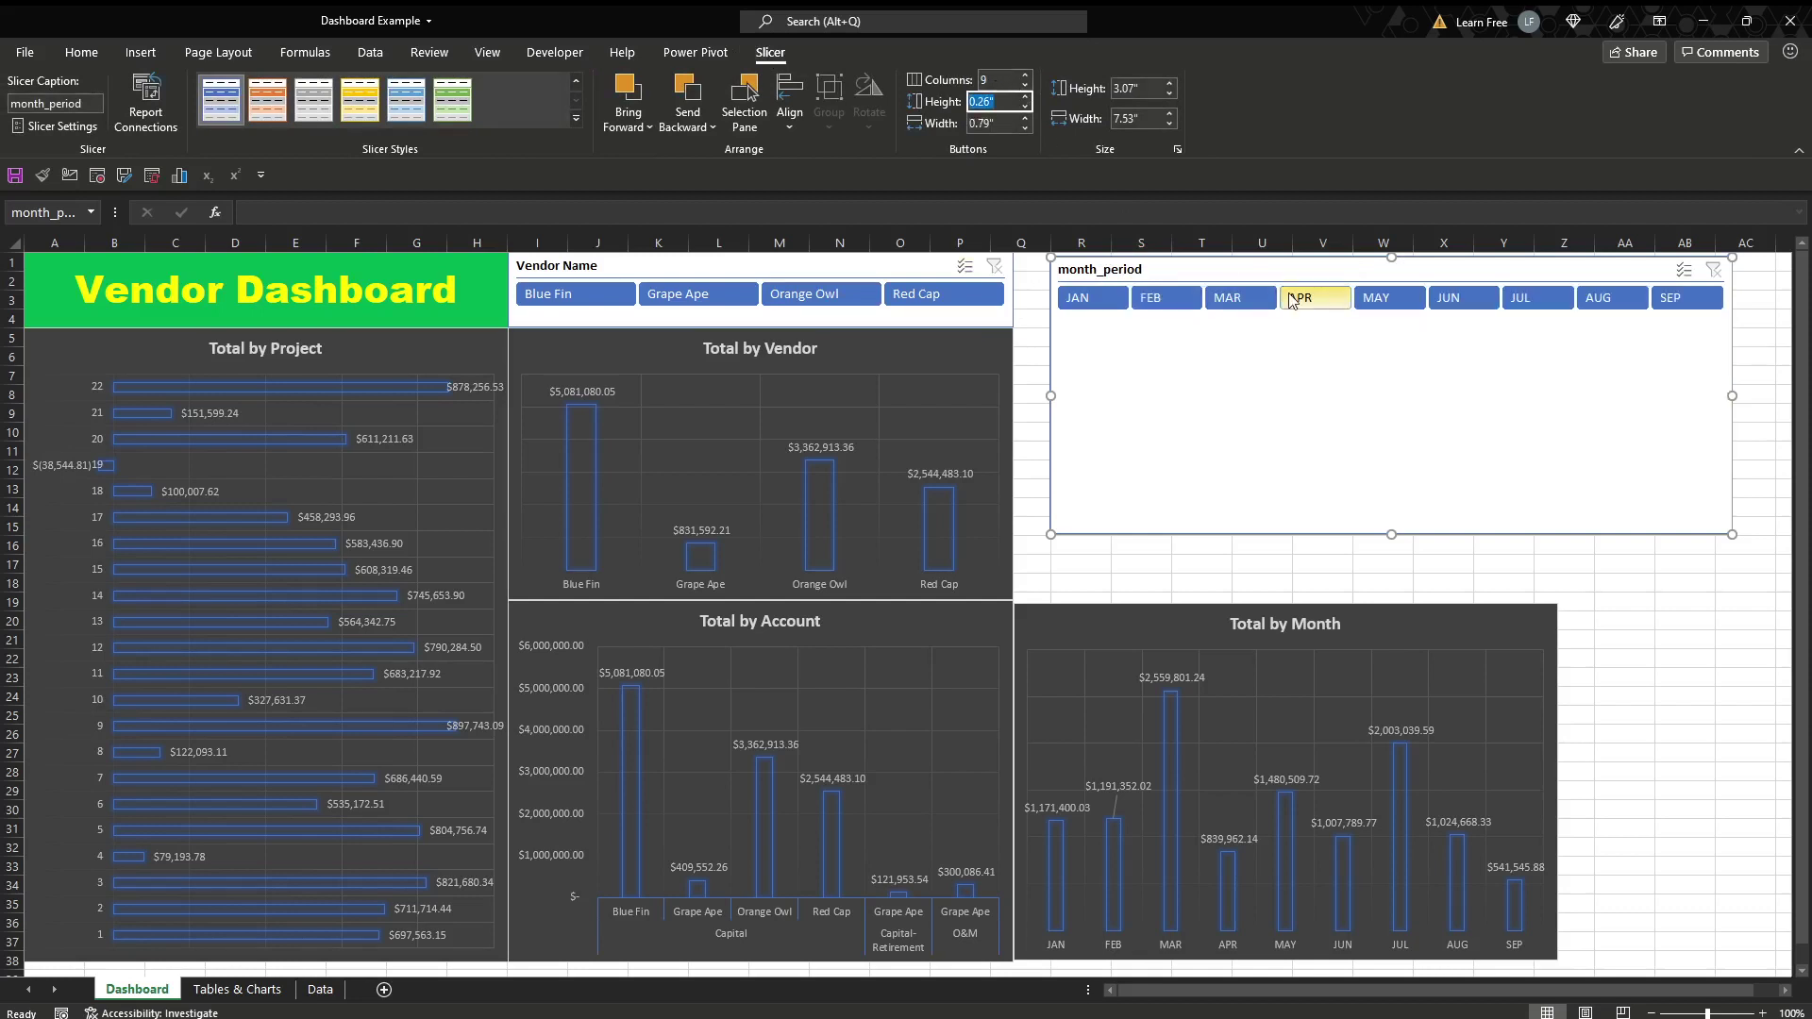
- Shrink the month slicer to a single button row and place it level with the Vendor Name slicer
left_click_drag(1393, 536, 1353, 327)
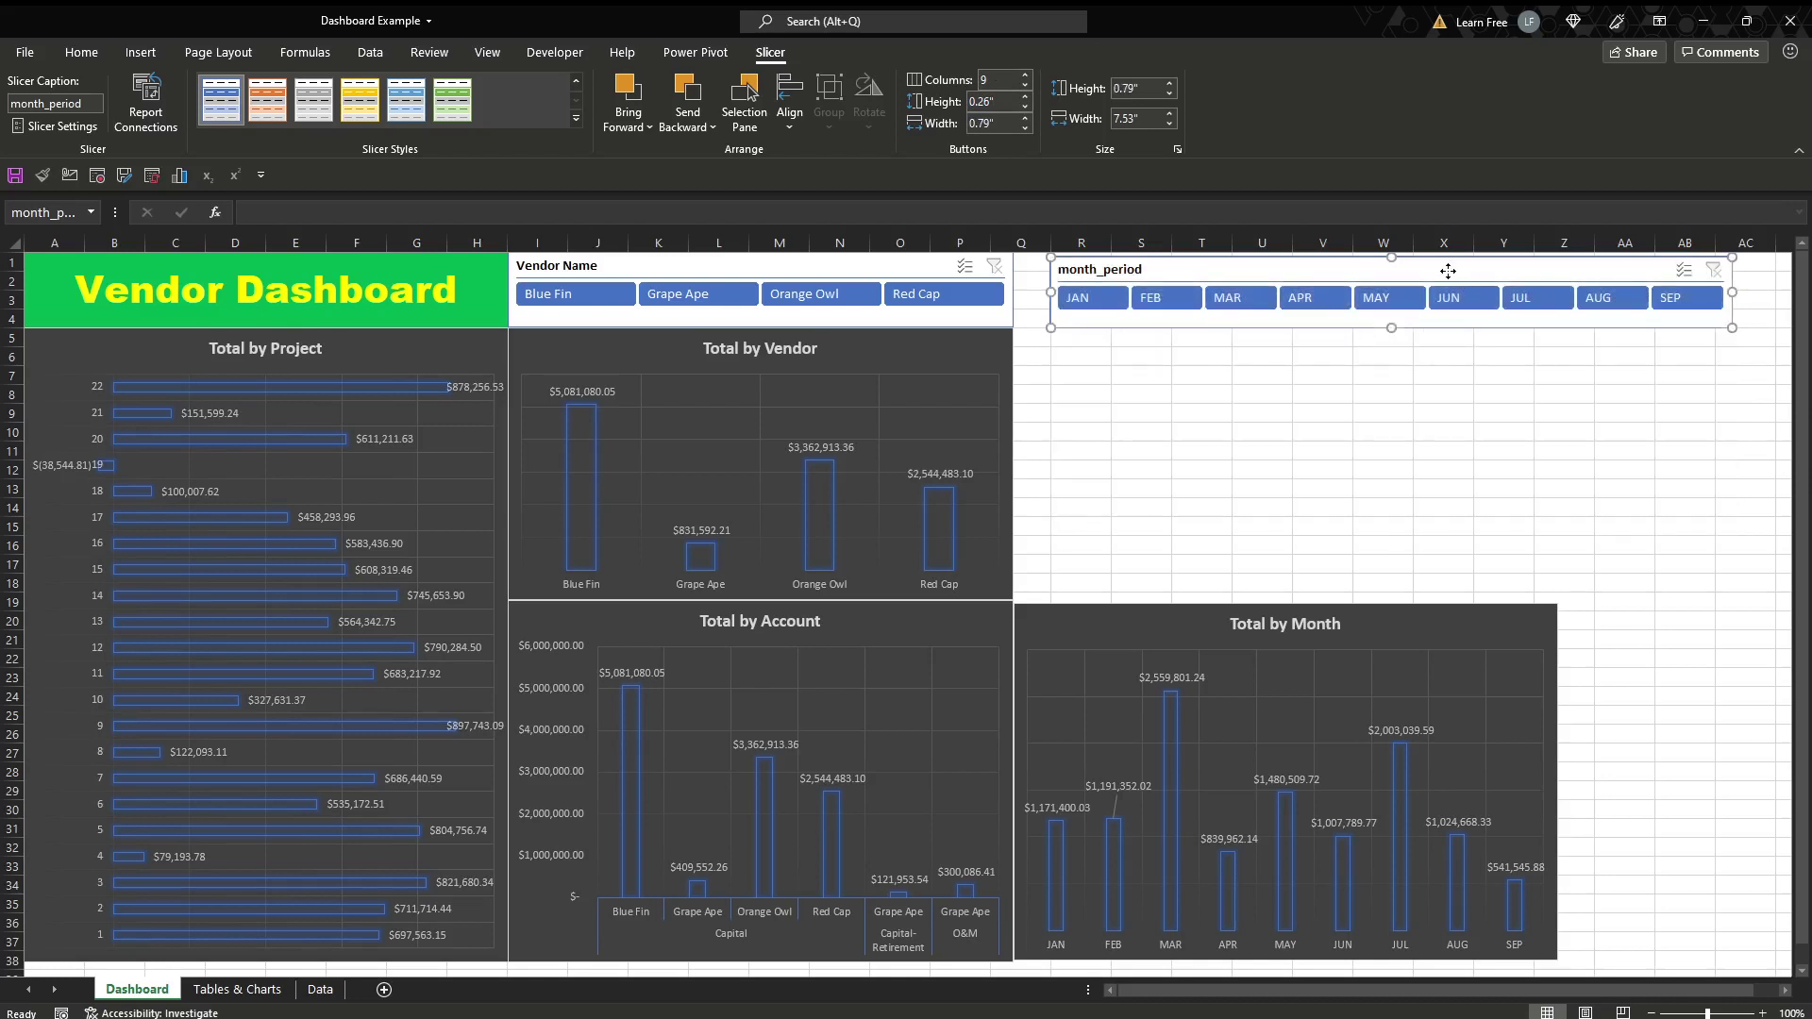
left_click_drag(1448, 271, 1410, 267)
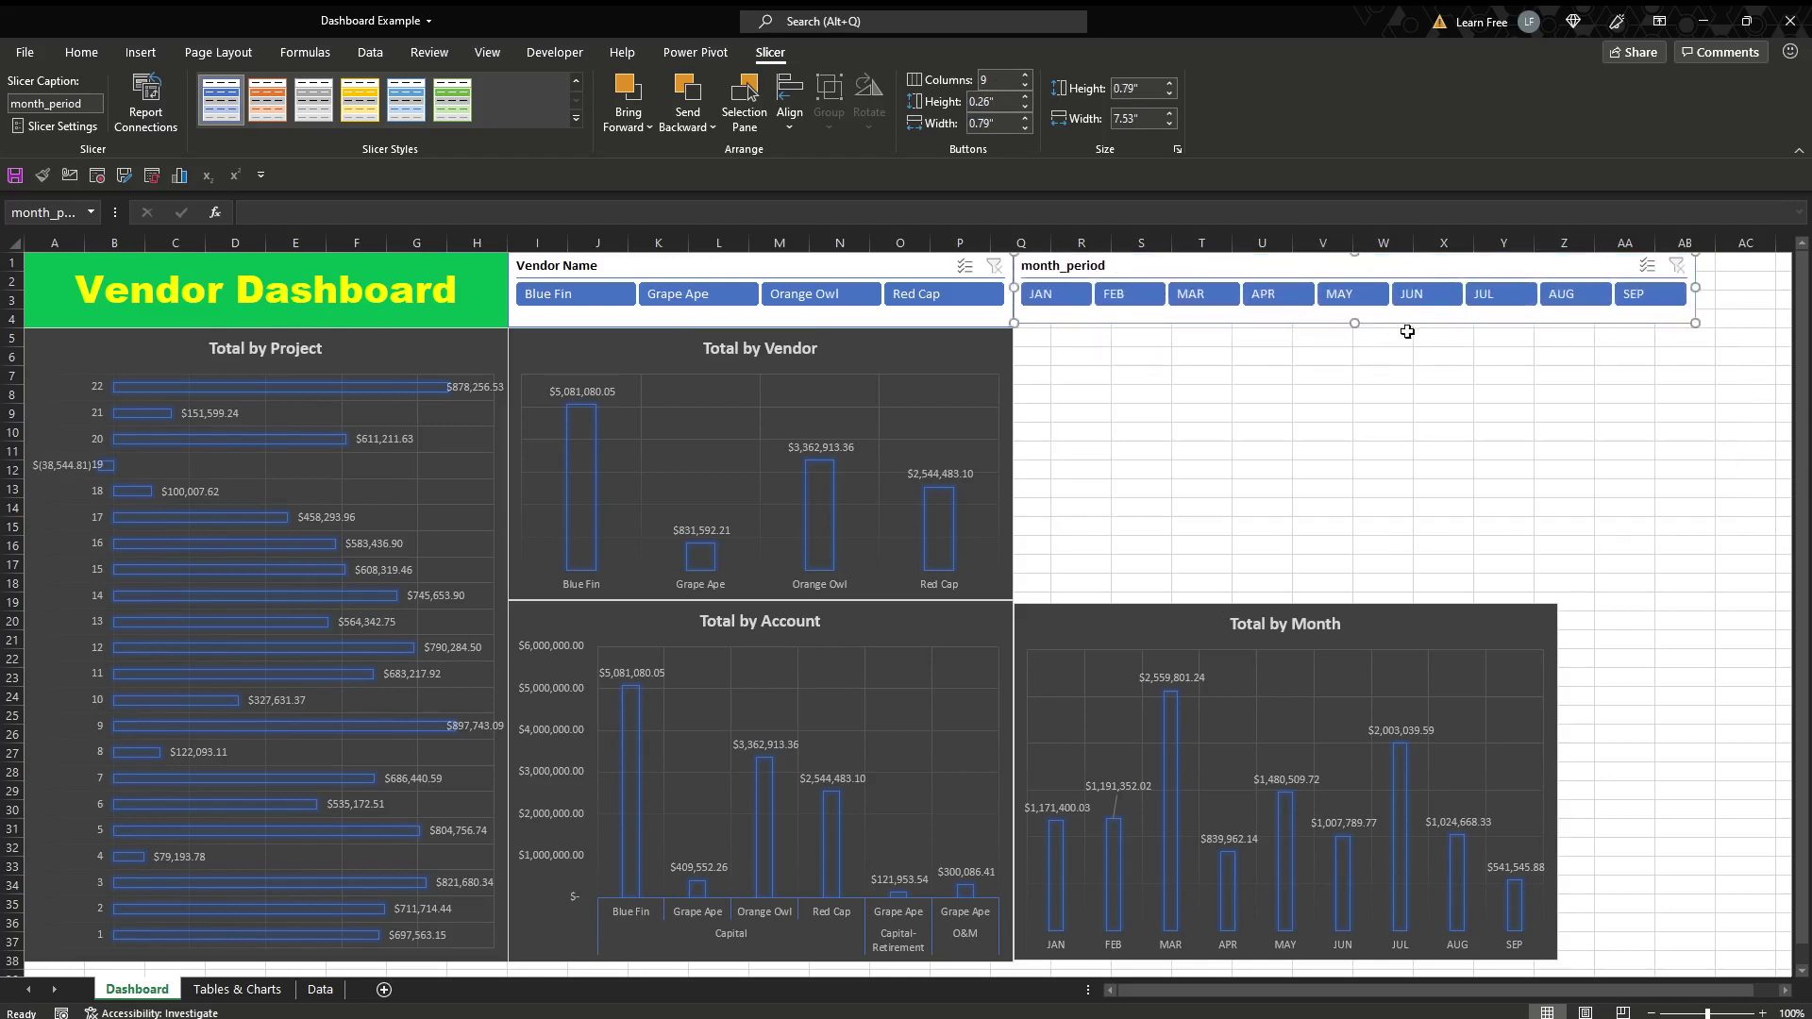
left_click_drag(1356, 326, 1356, 328)
left_click(1411, 376)
left_click(1348, 335)
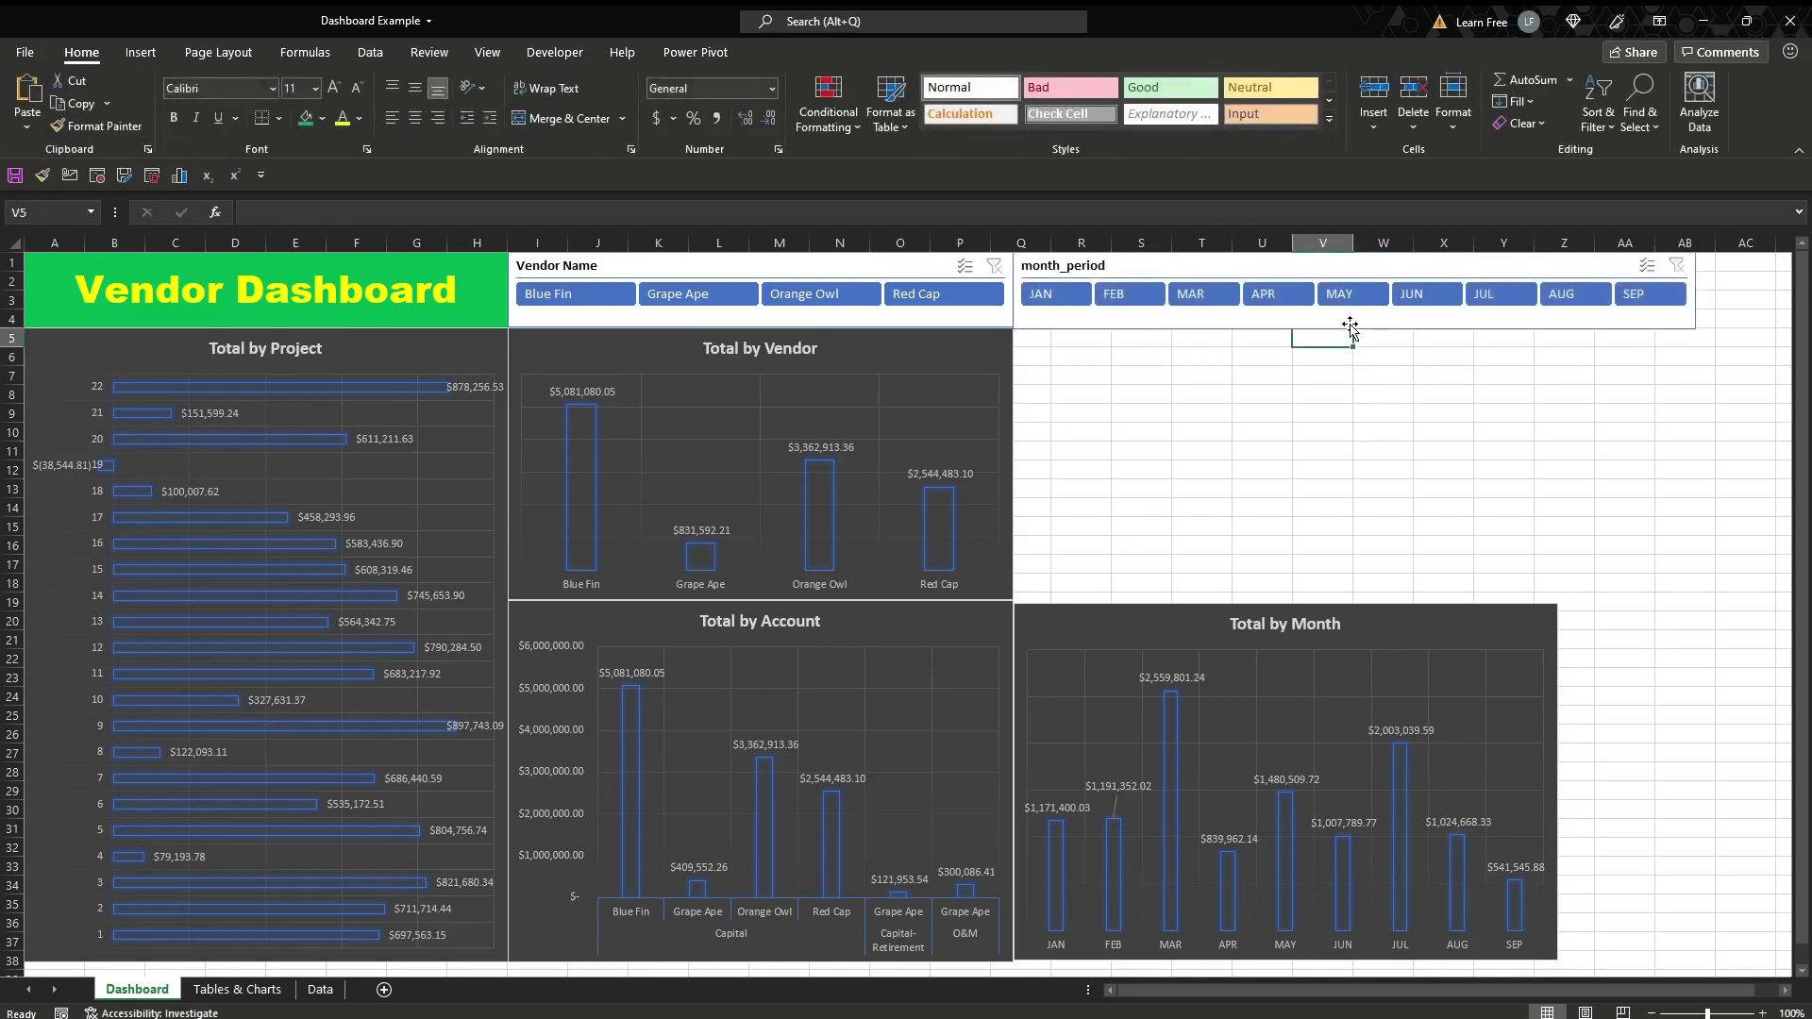
left_click(1350, 327)
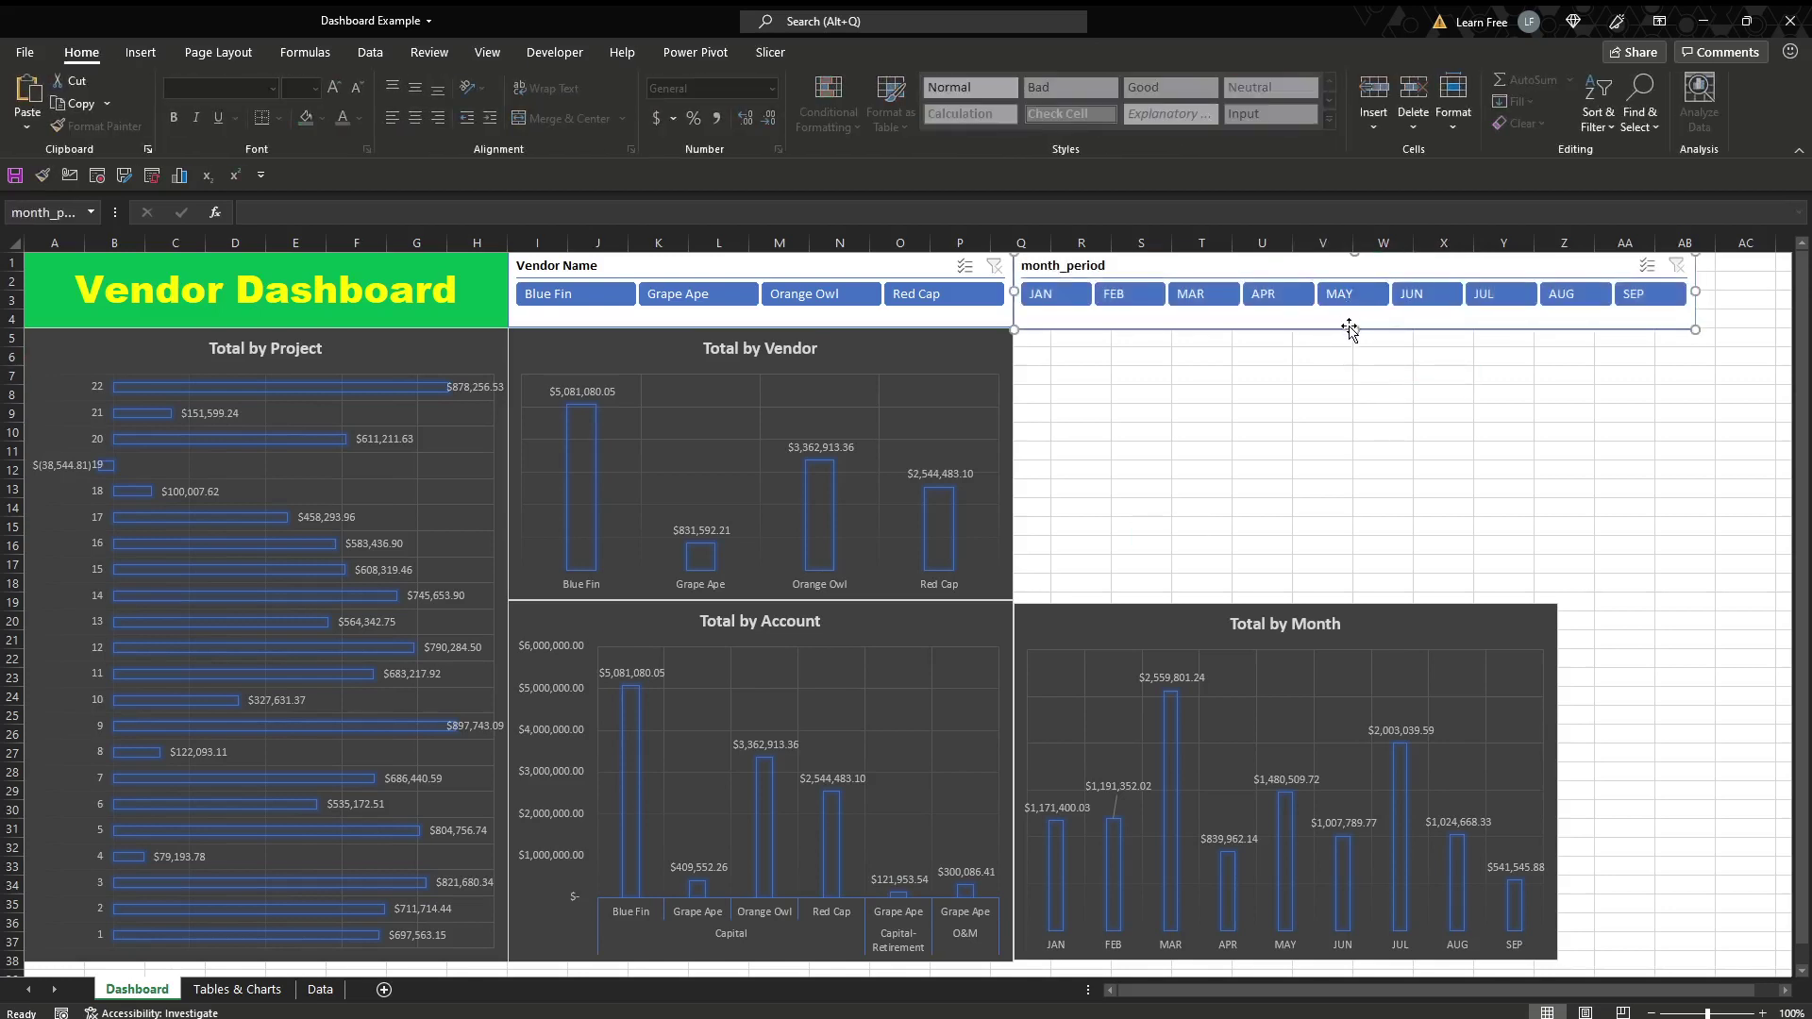
left_click(769, 53)
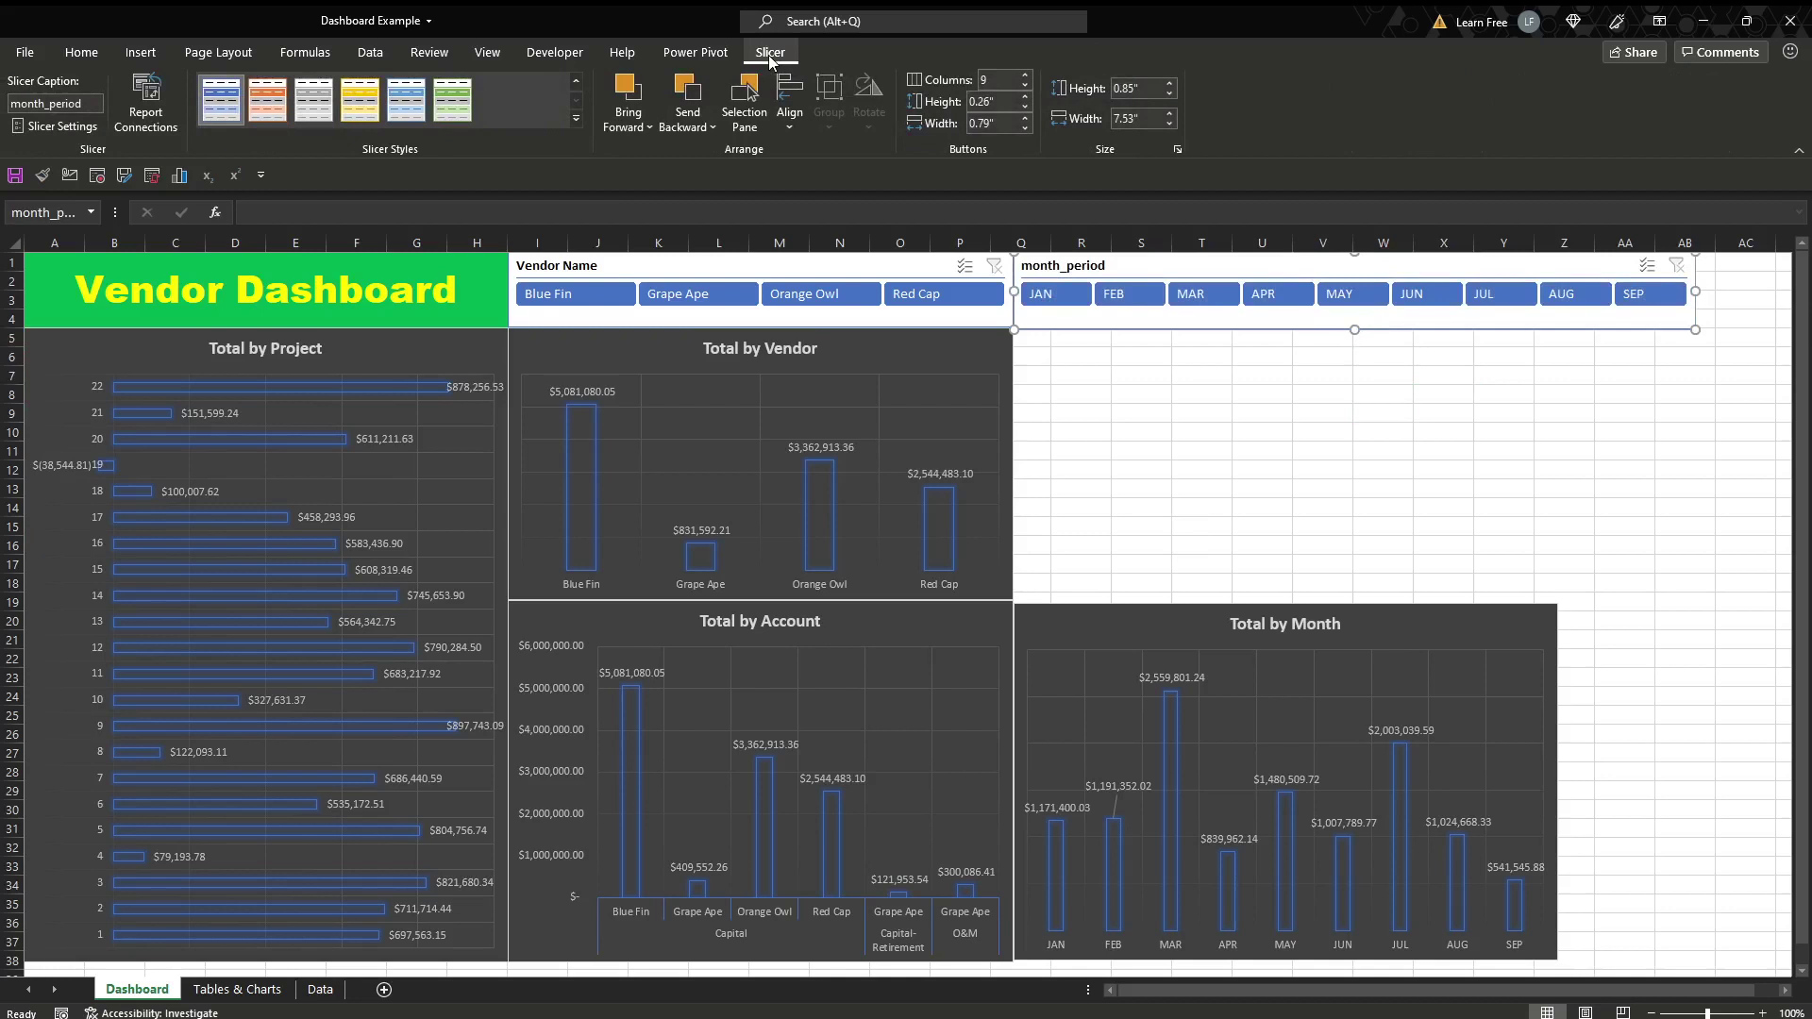
left_click(790, 102)
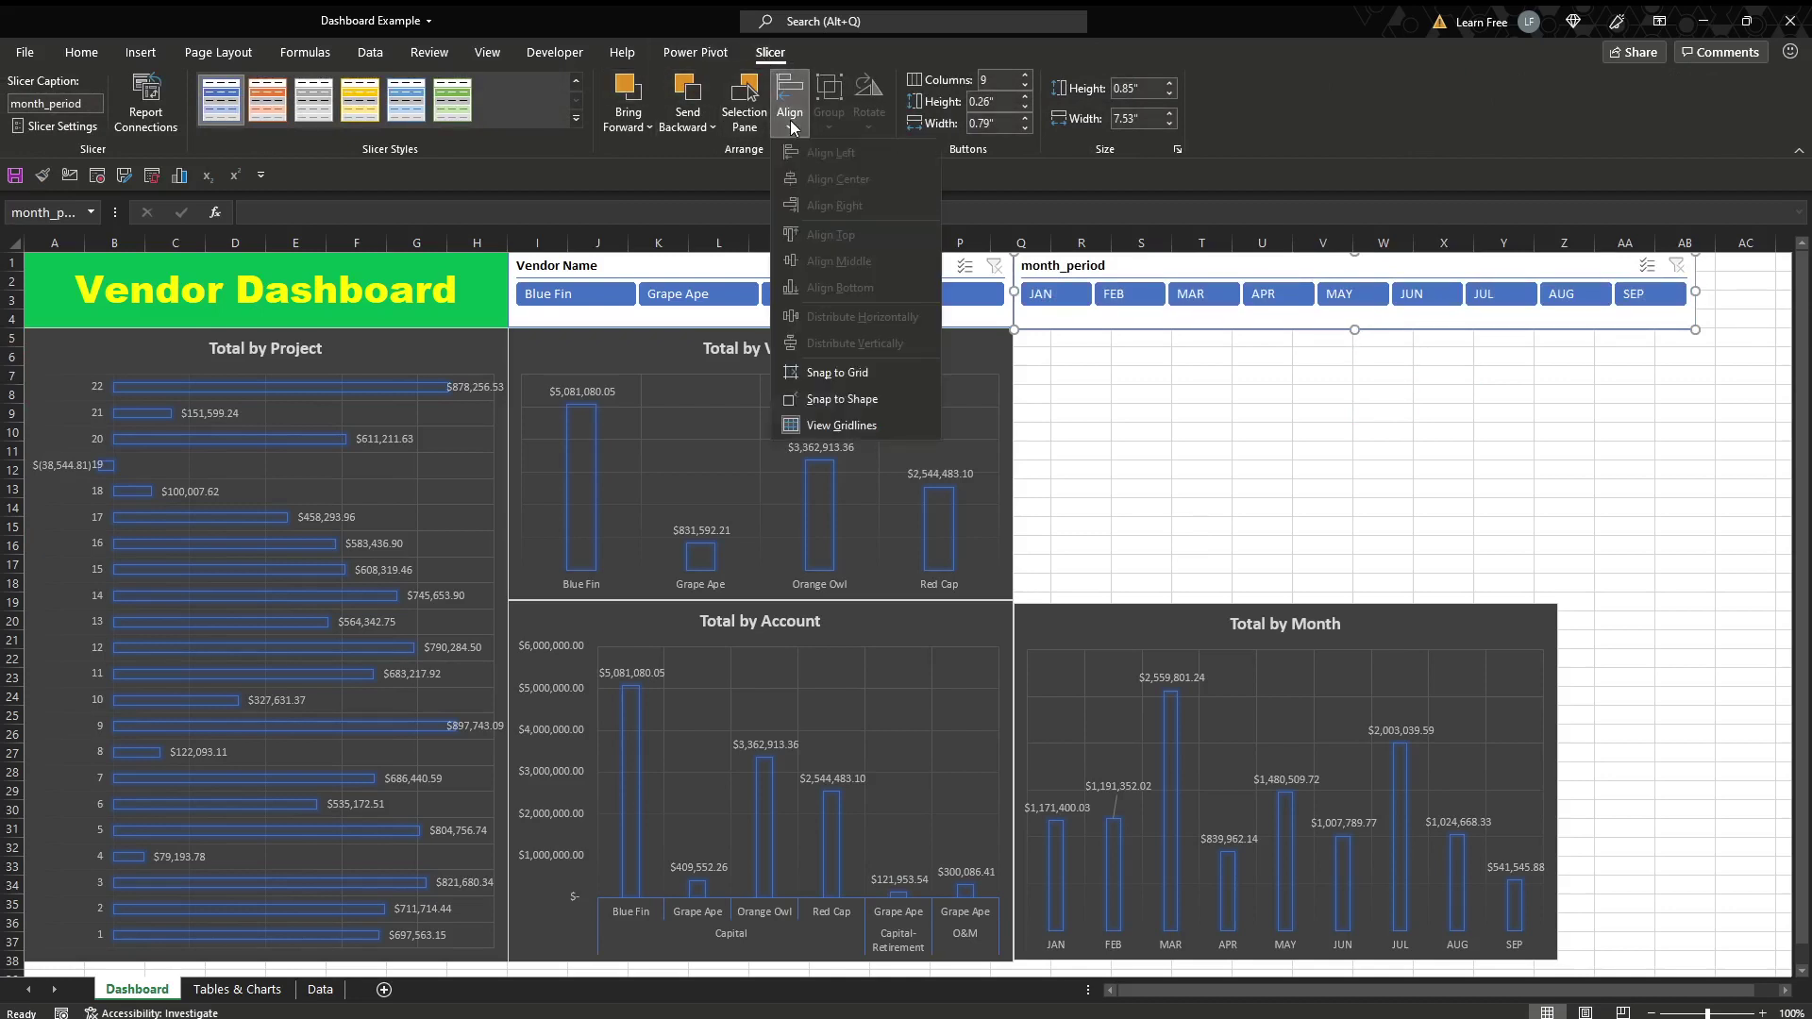
left_click(902, 376)
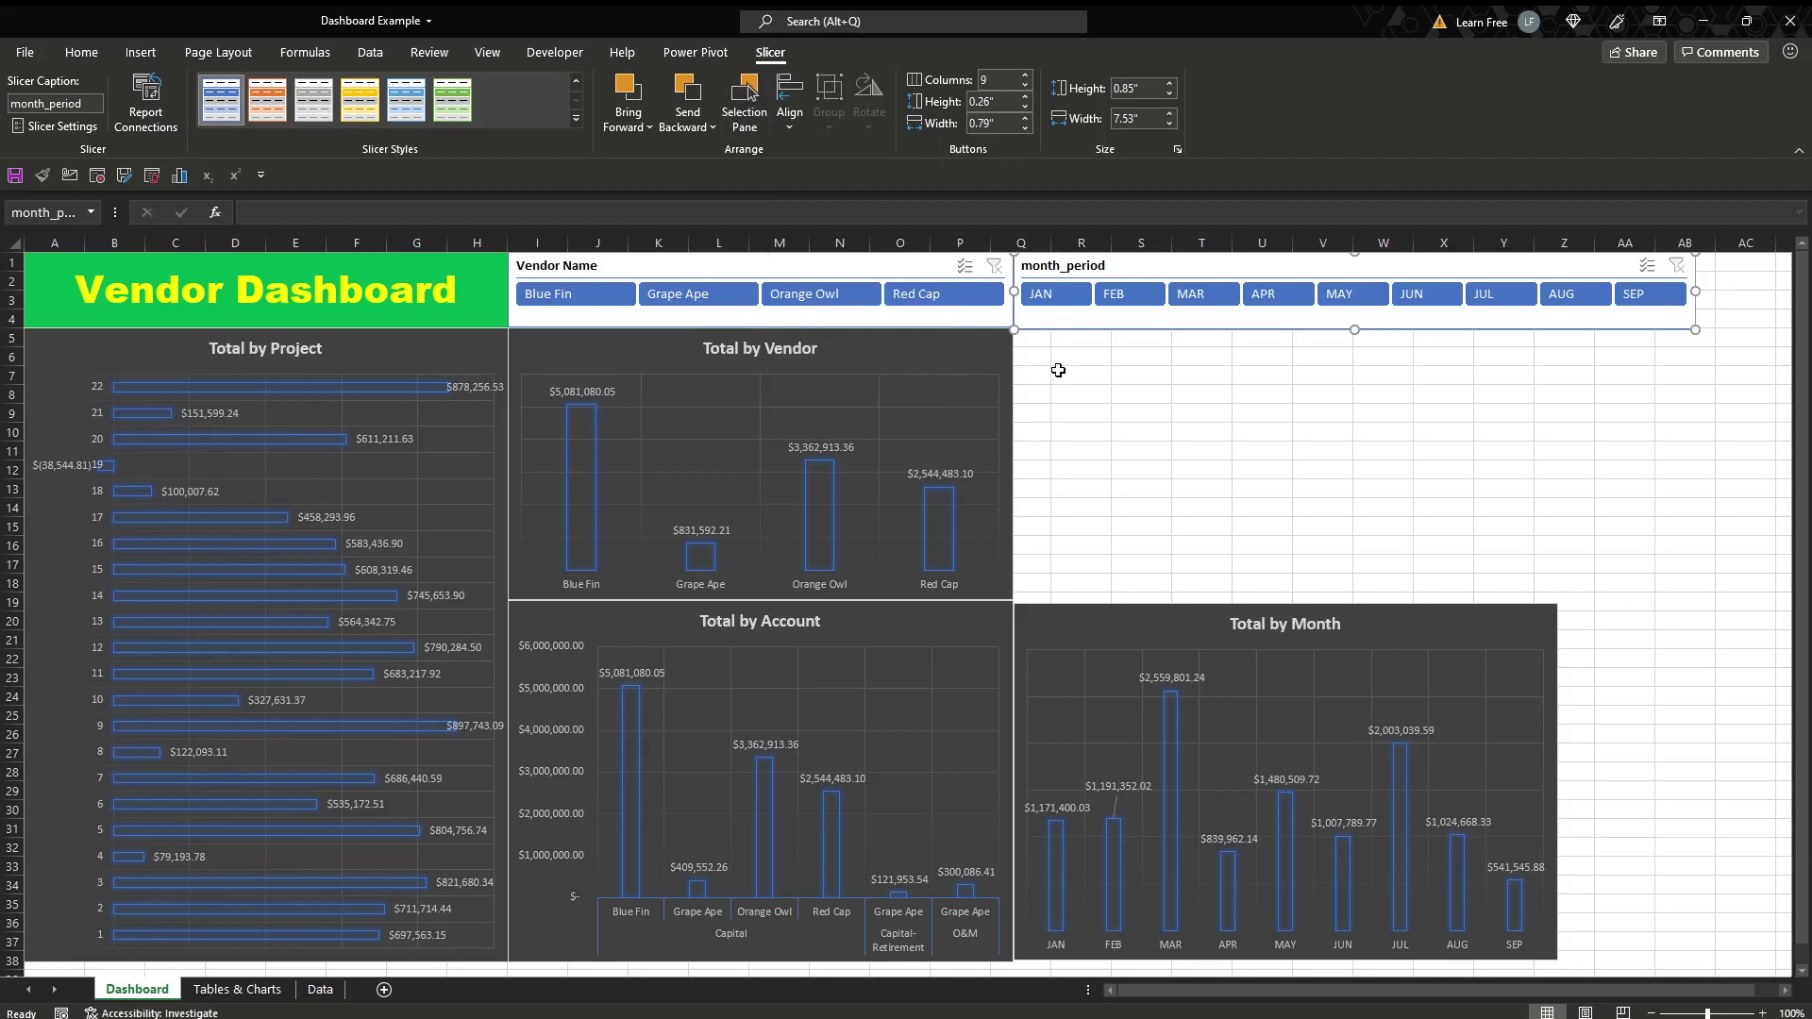
key("shift+Up")
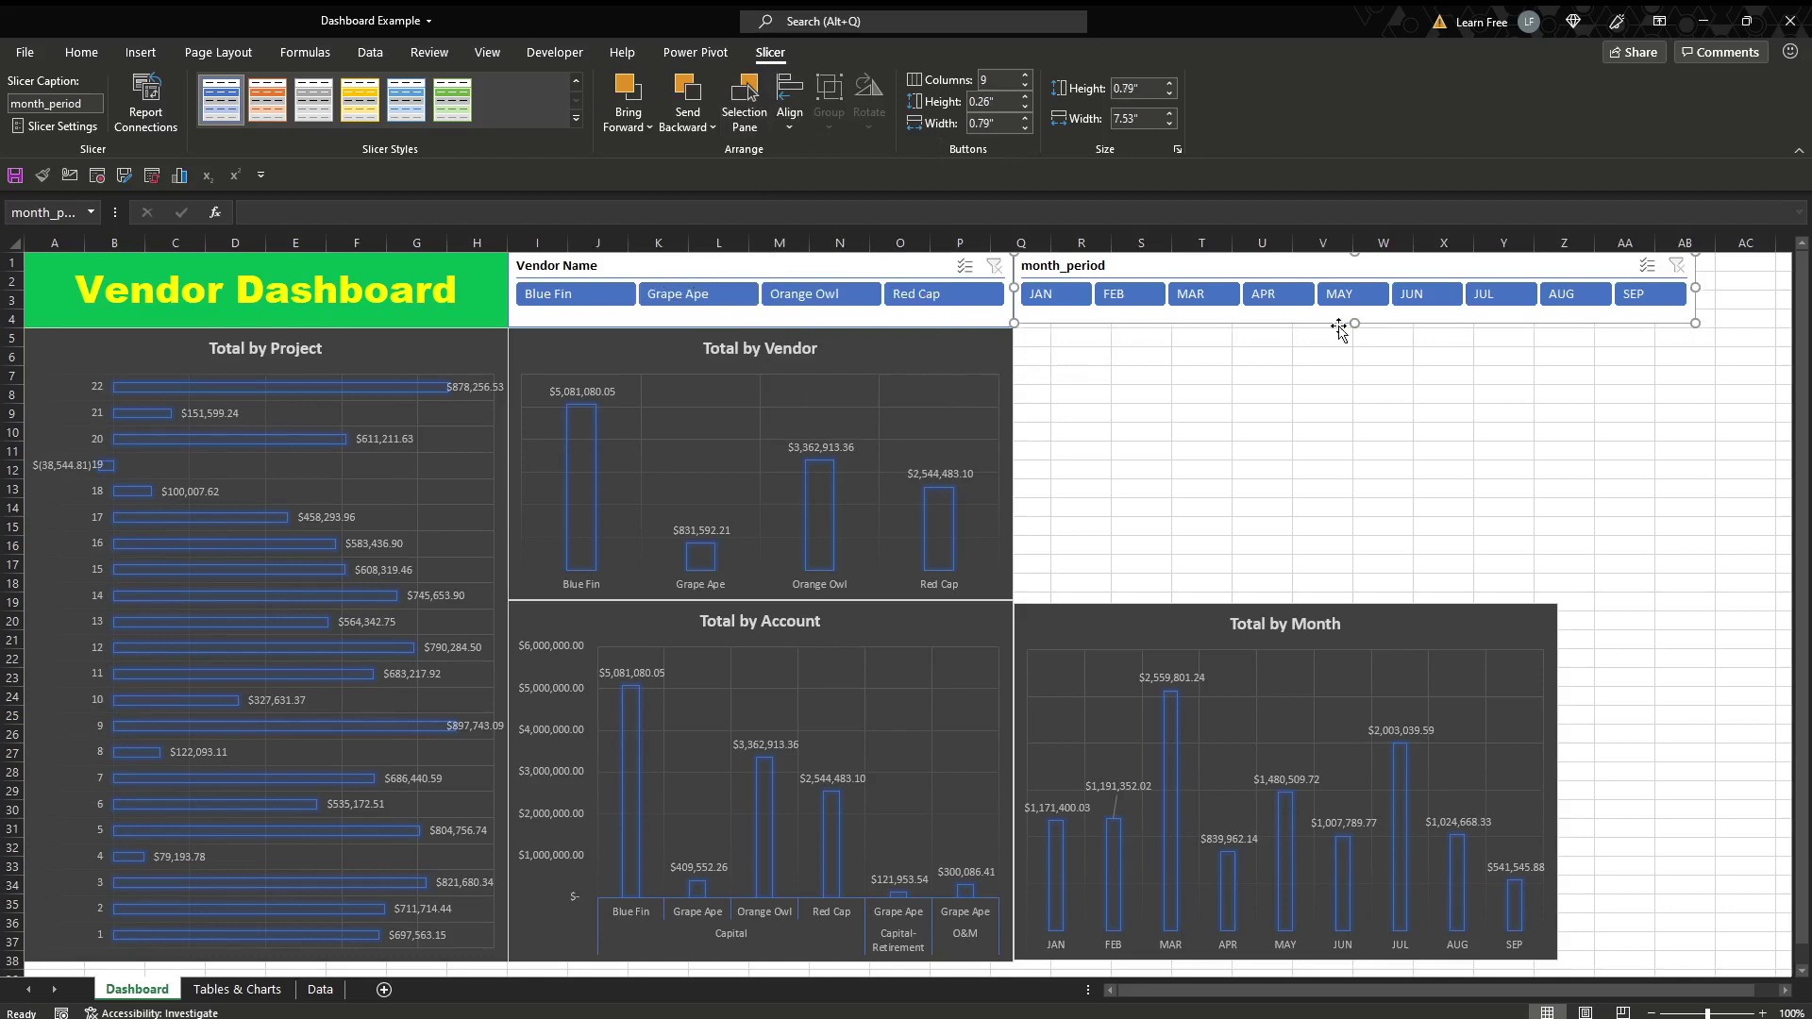
left_click_drag(1355, 322, 1355, 328)
- Test the Vendor Name slicer by filtering to Blue Fin, then clear the filter
left_click(576, 118)
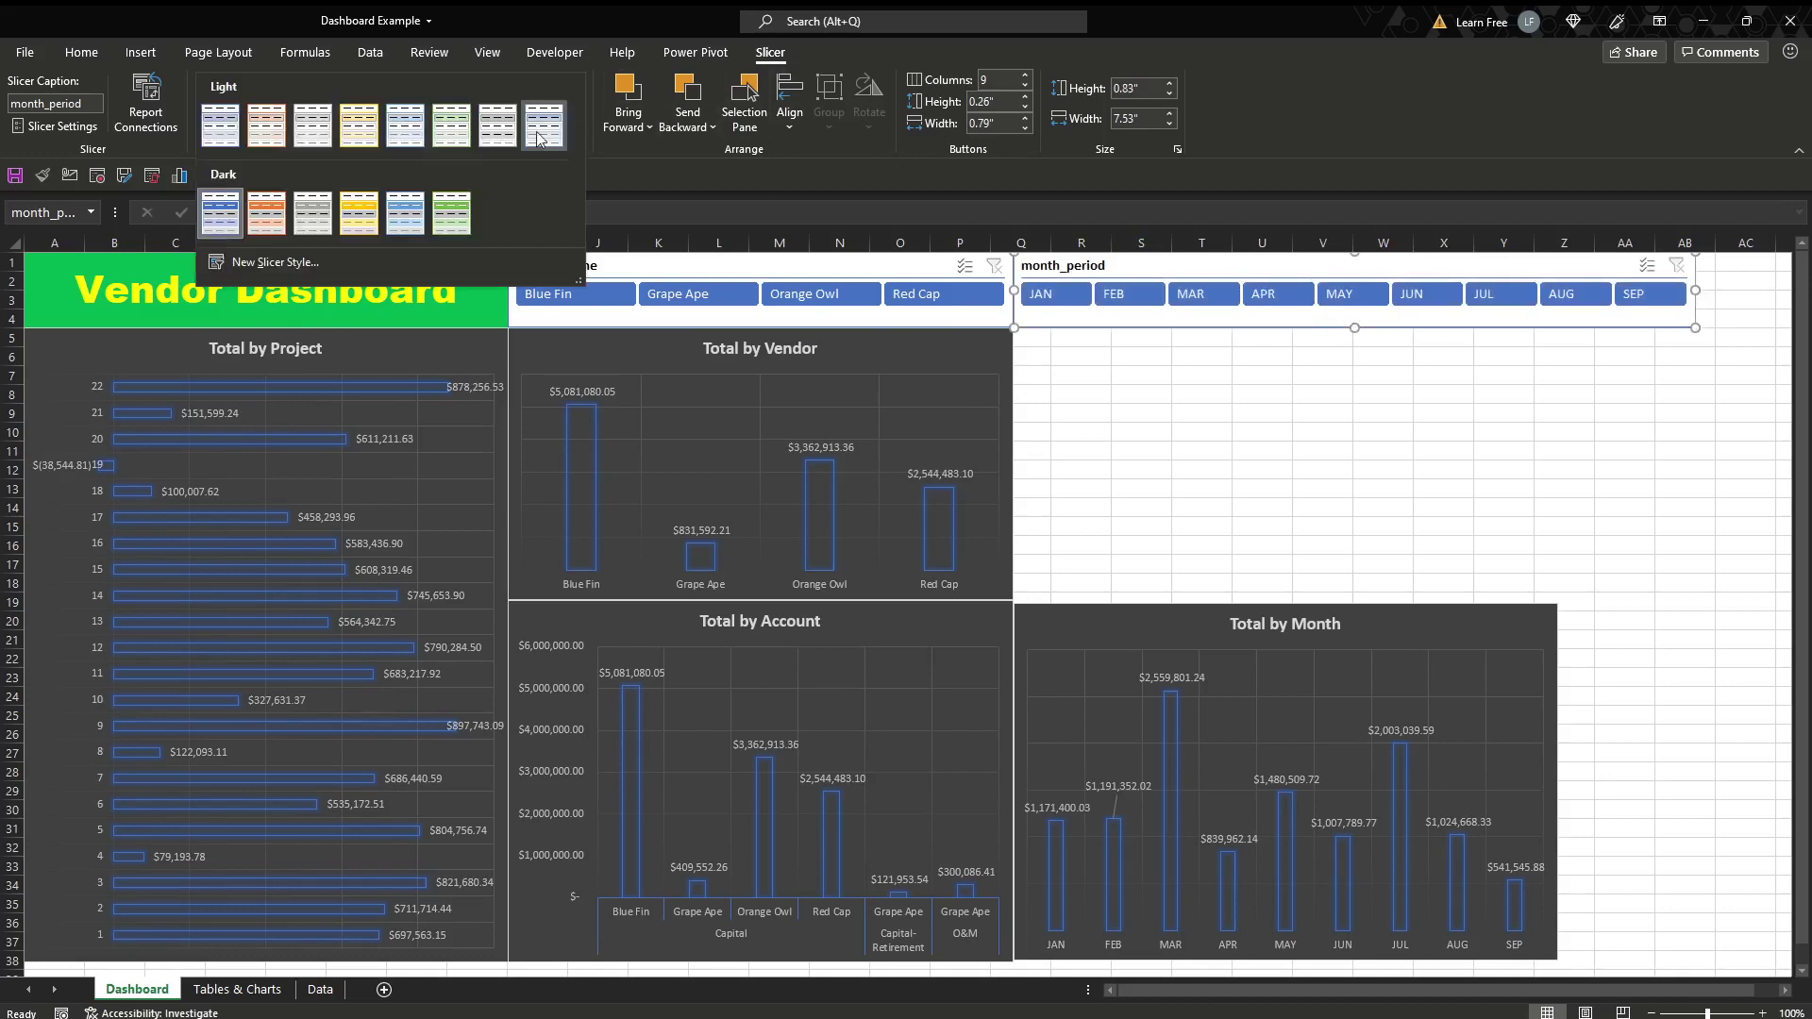
key("Escape")
left_click(1156, 465)
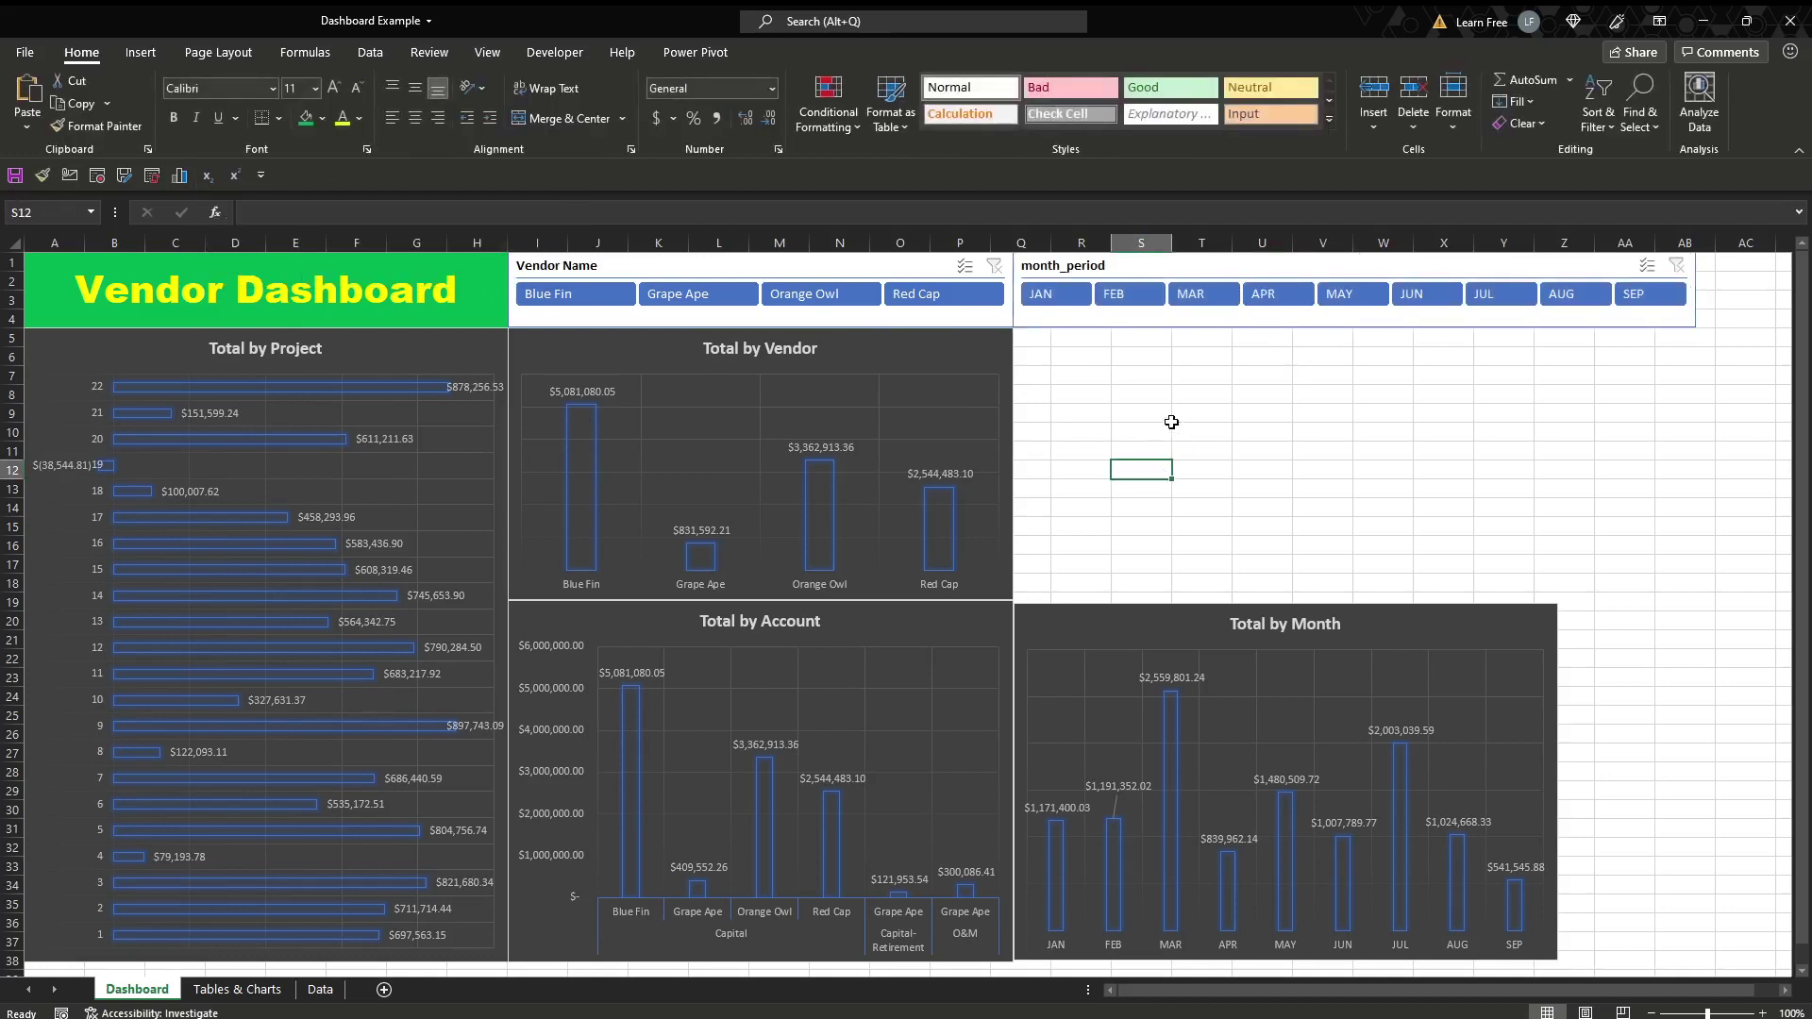
left_click(812, 270)
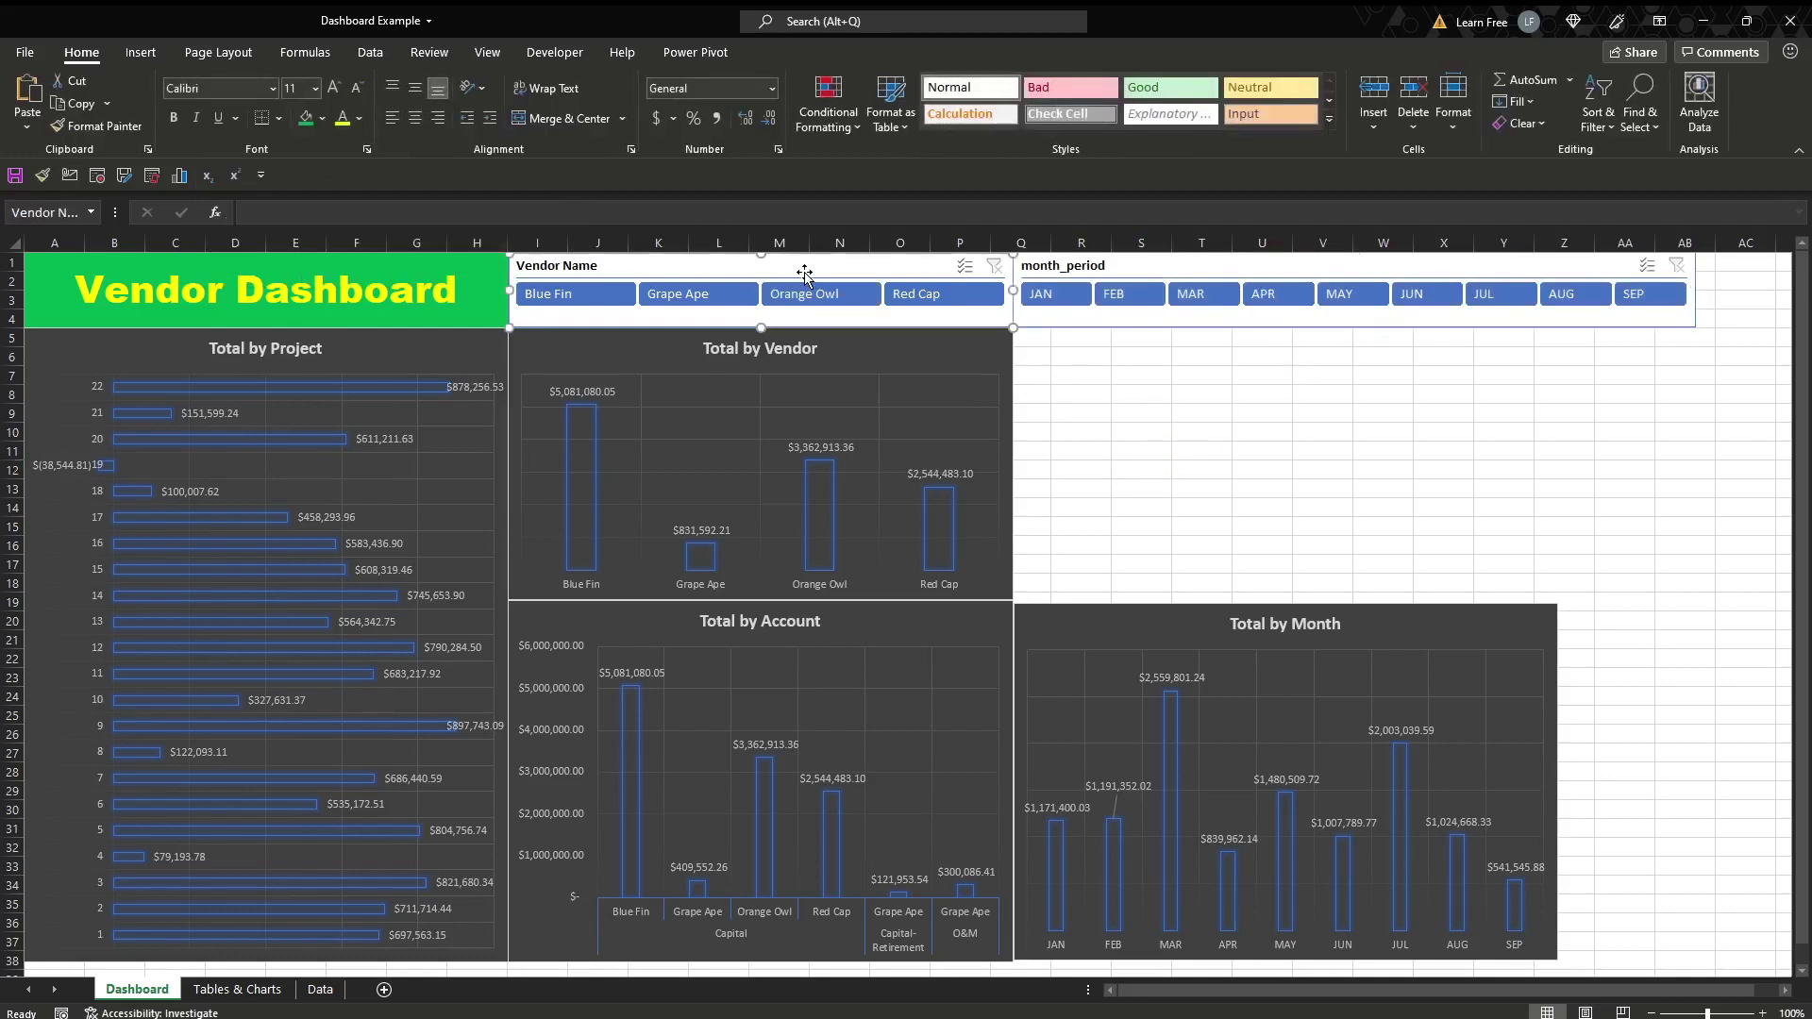
left_click(592, 303)
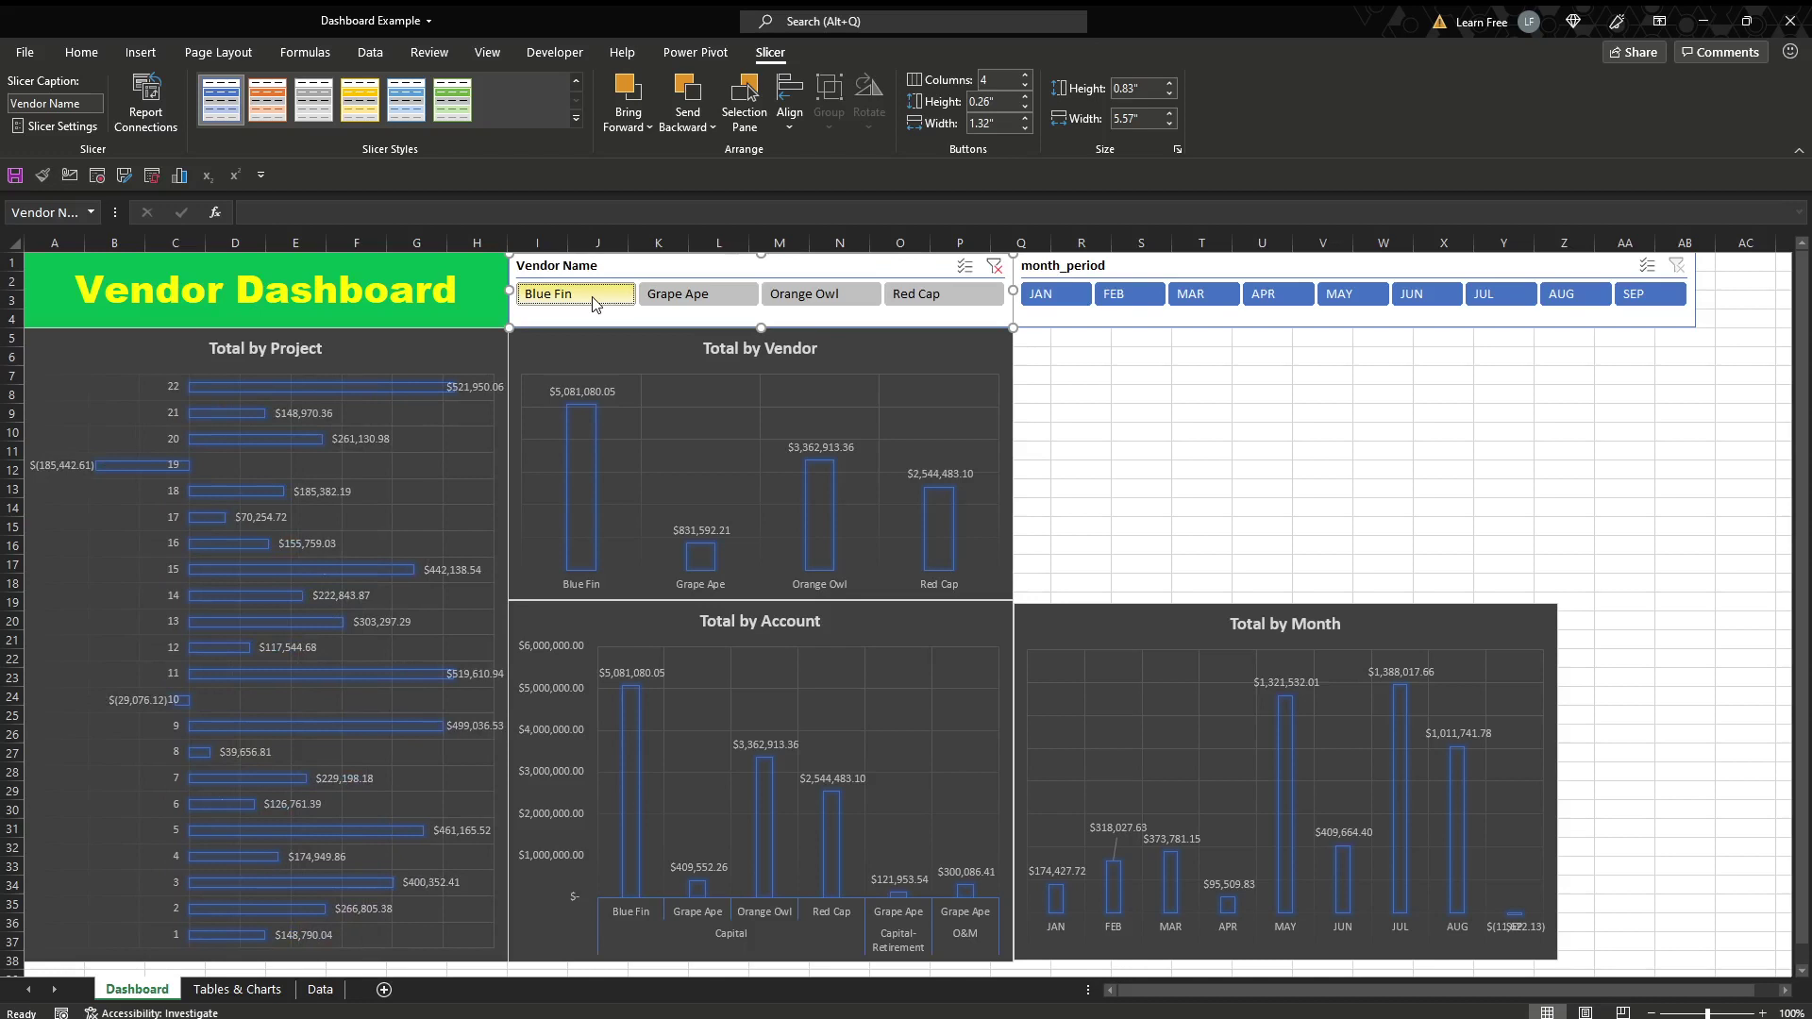
left_click(995, 266)
- Connect the Vendor Name slicer to PivotTable7 and PivotTable9 through Report Connections
right_click(682, 270)
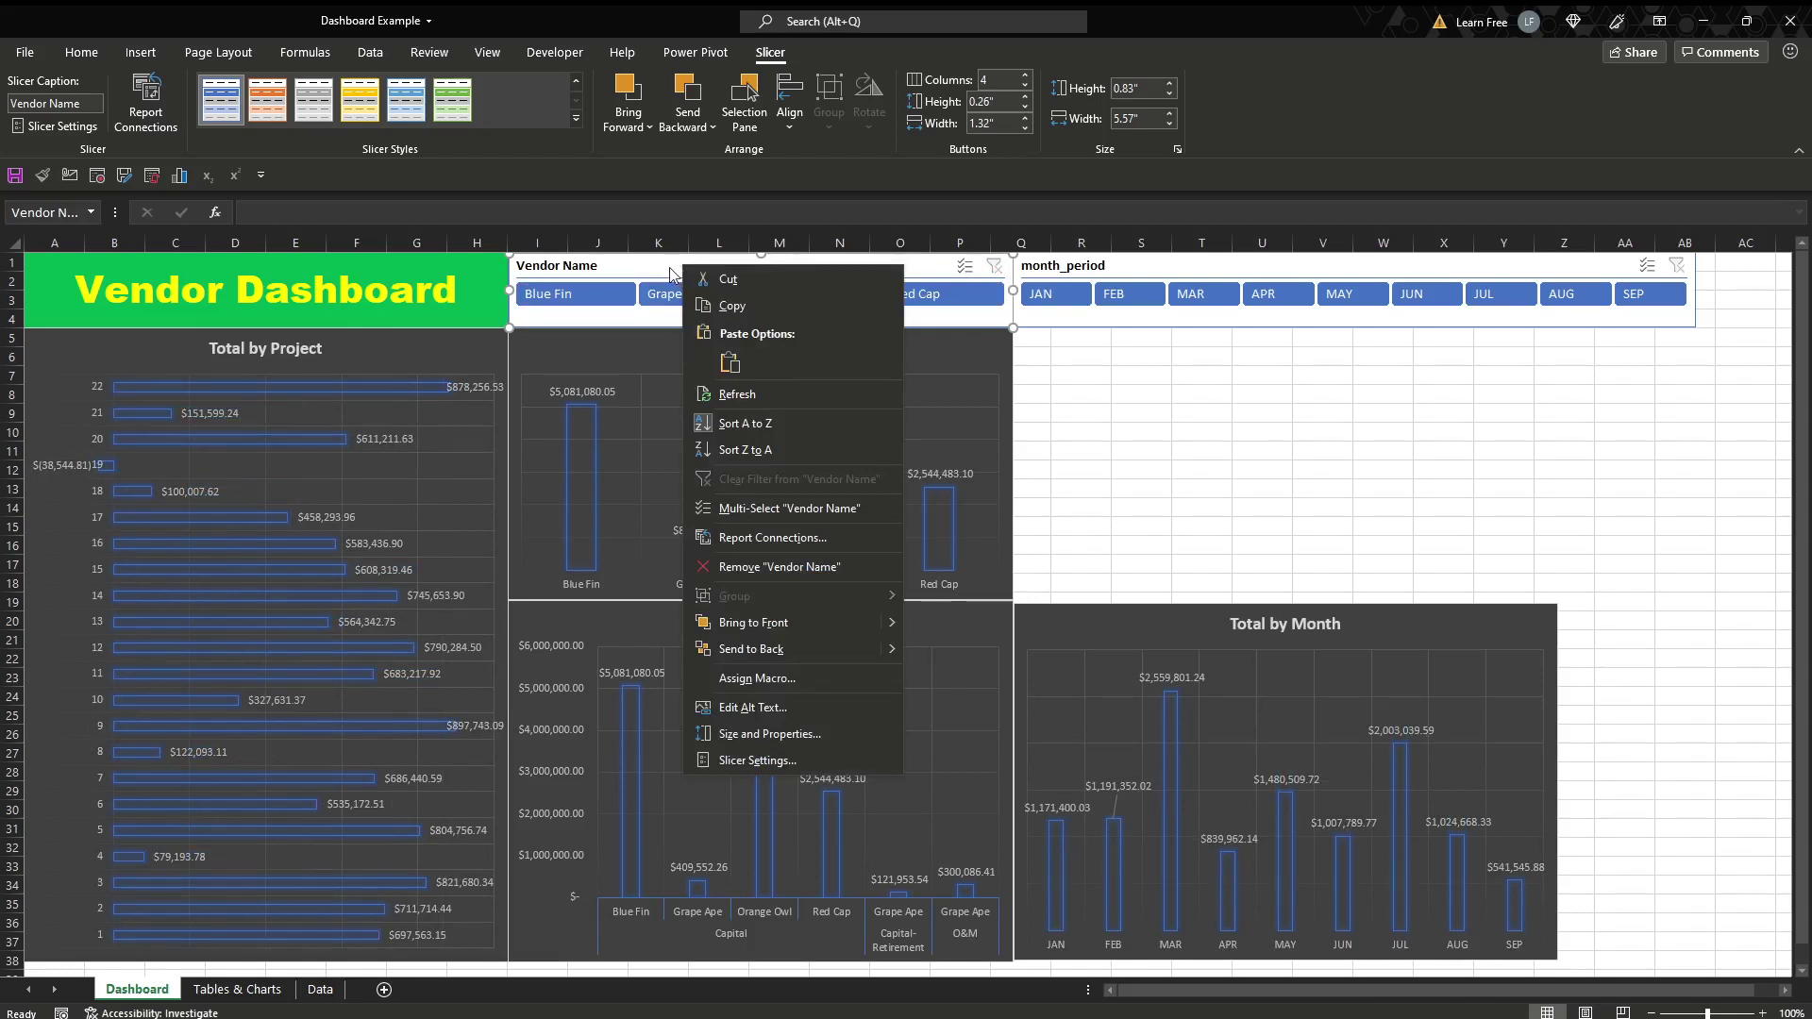
left_click(831, 535)
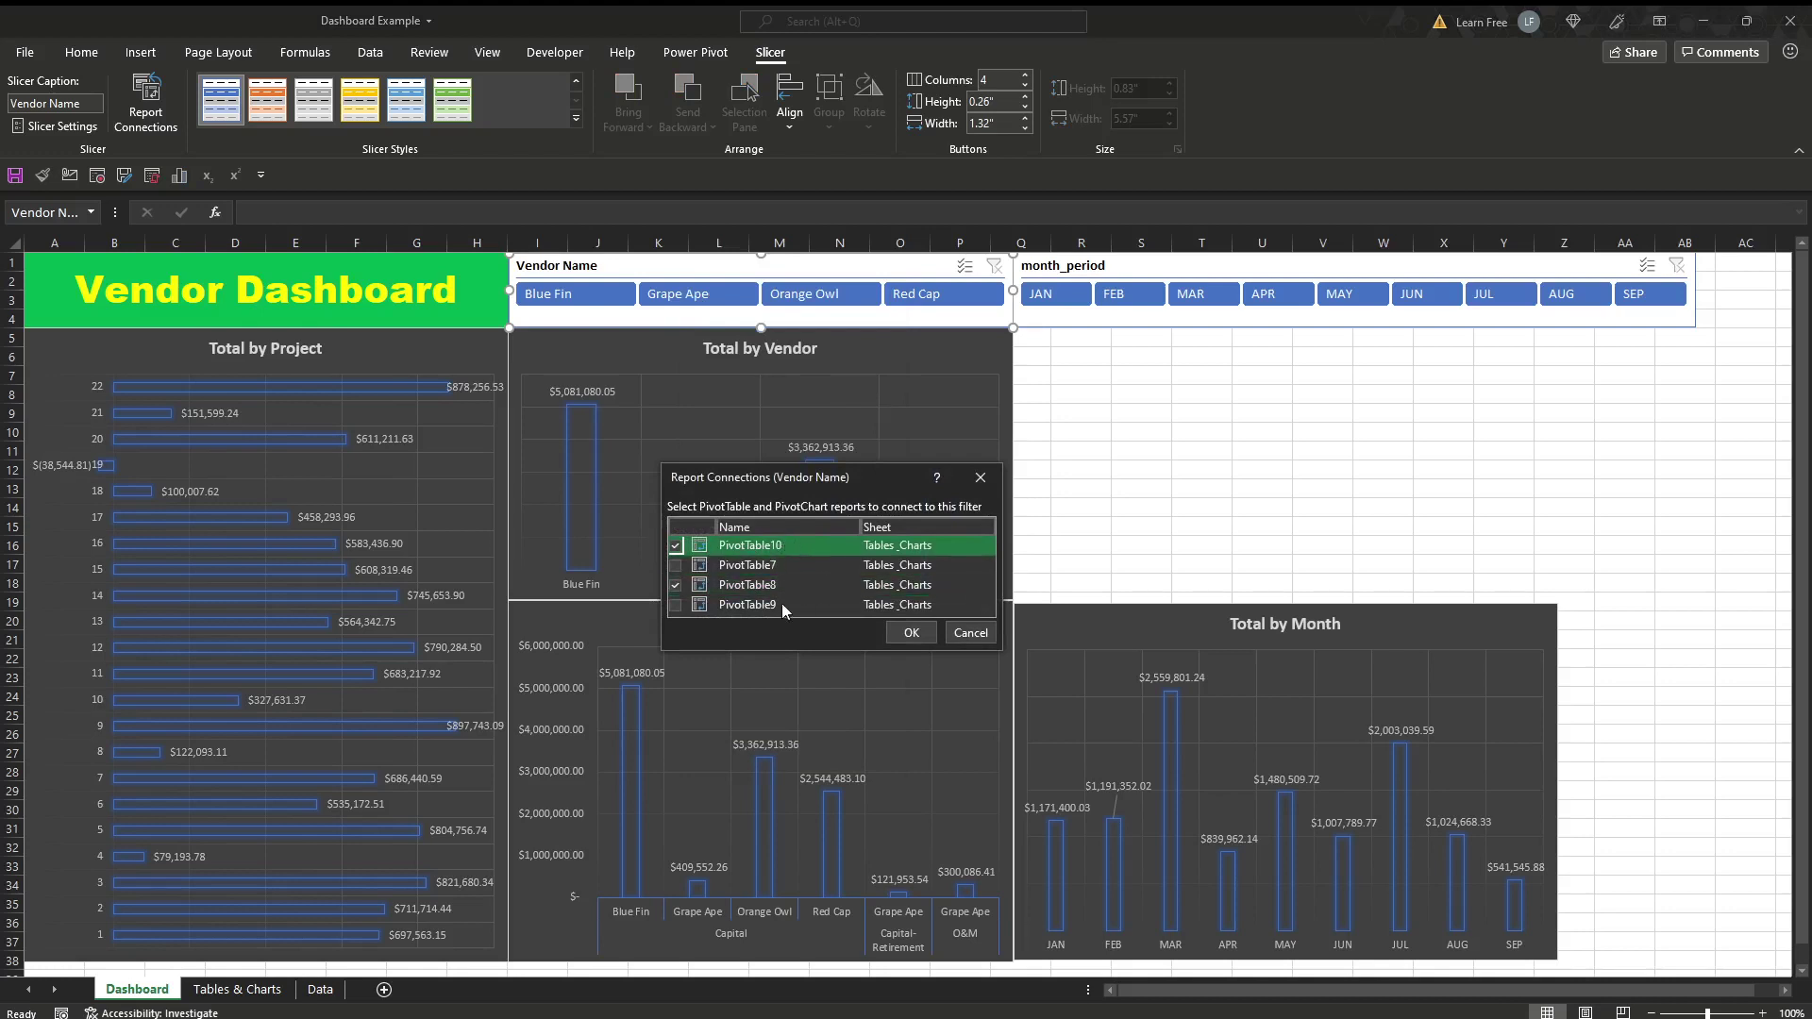
left_click(676, 605)
left_click(676, 566)
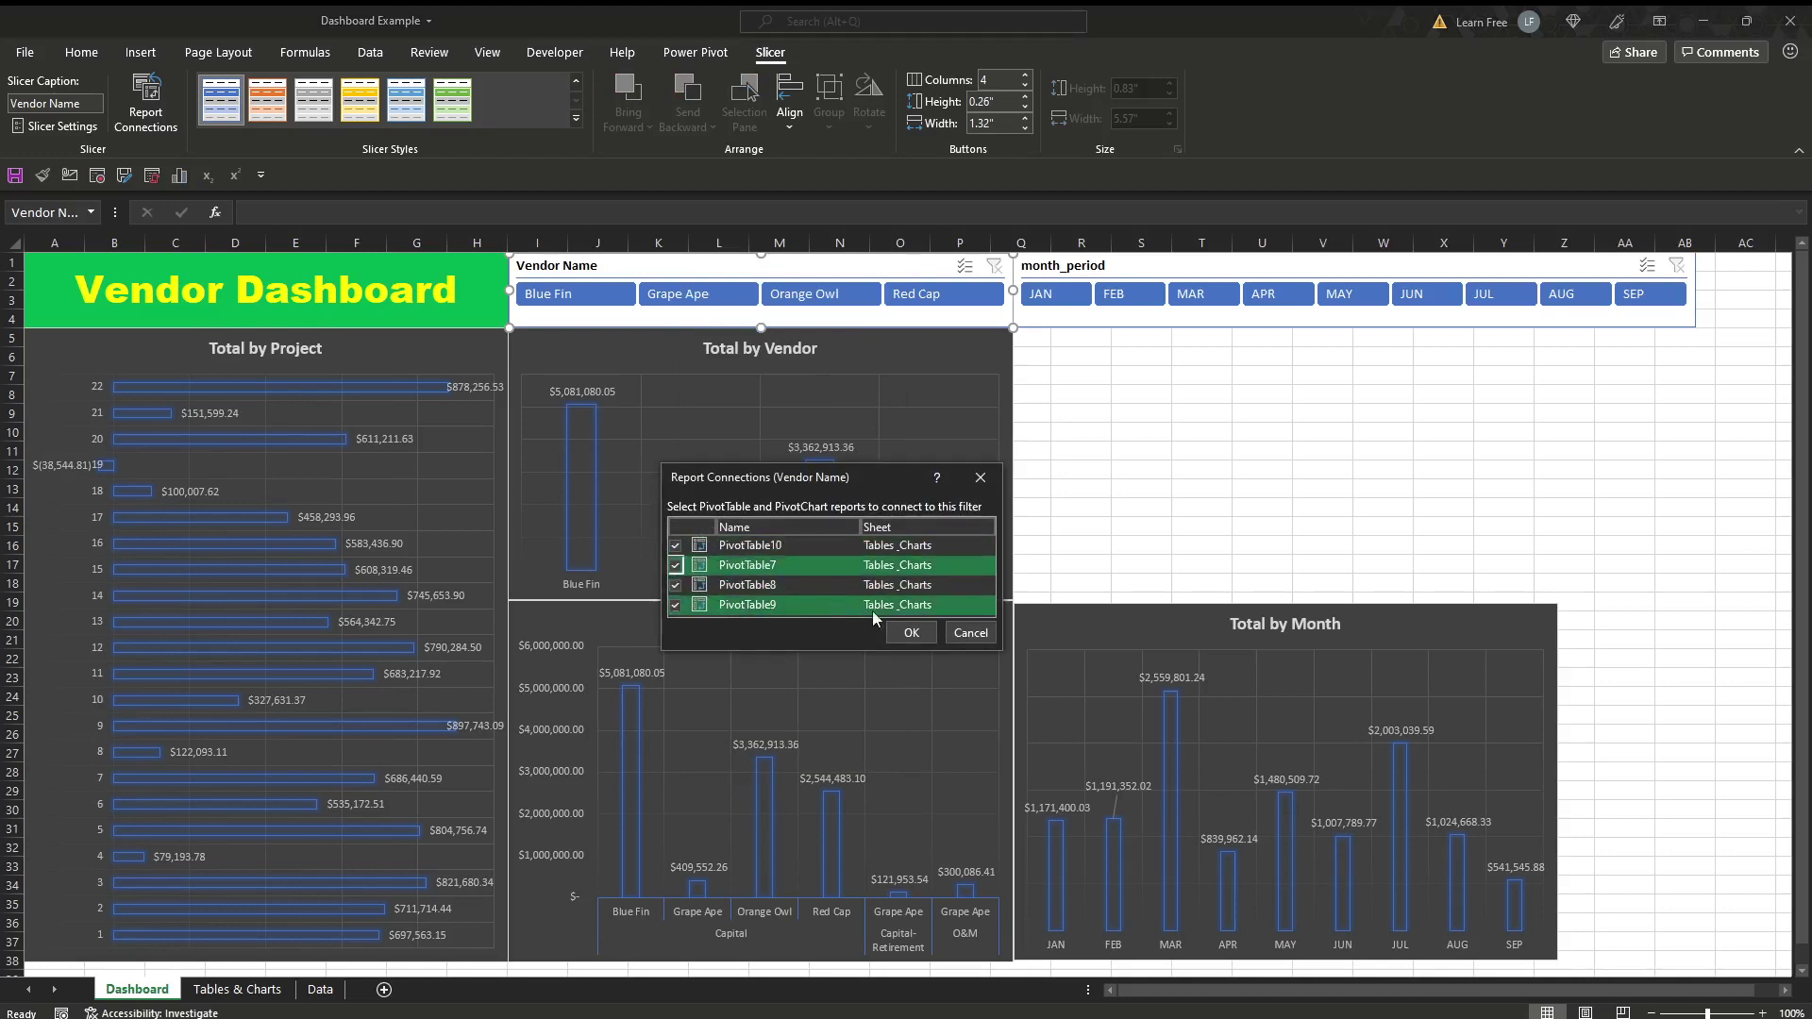
left_click(910, 633)
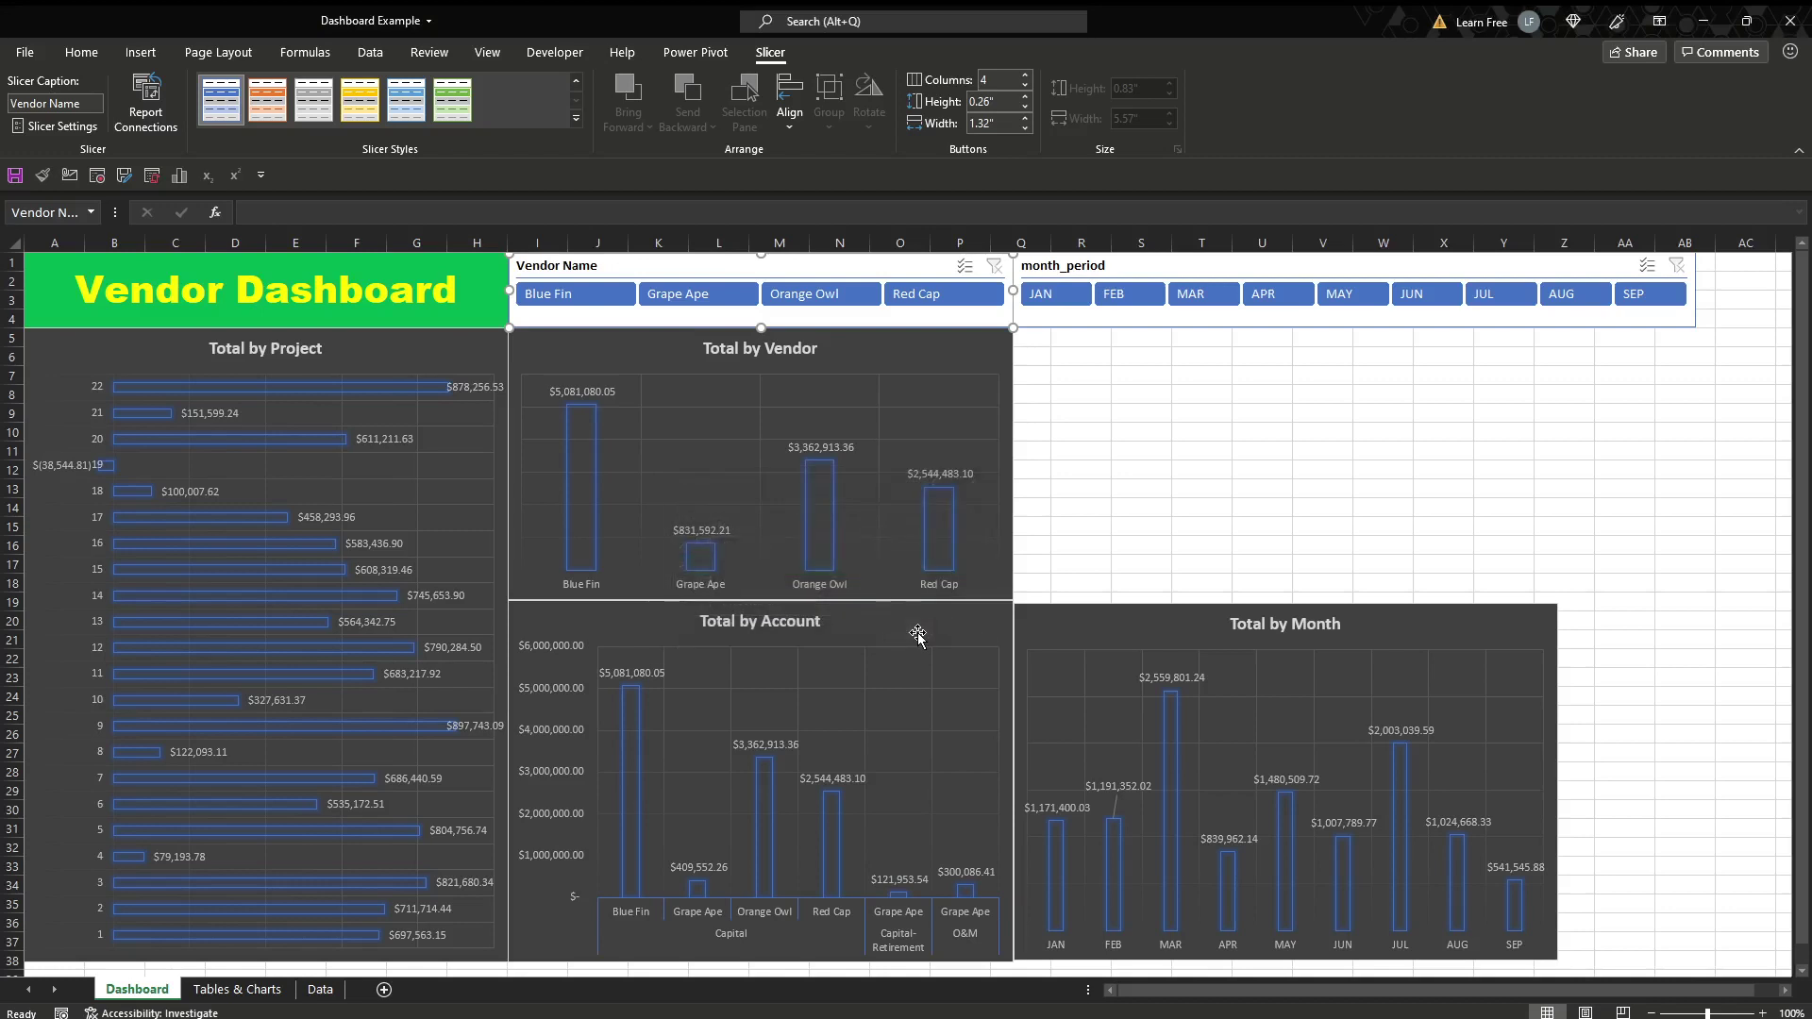
- Check the linked vendor filter with Blue Fin, Orange Owl, then Multi-Select Grape Ape and Red Cap, and clear it
left_click(587, 300)
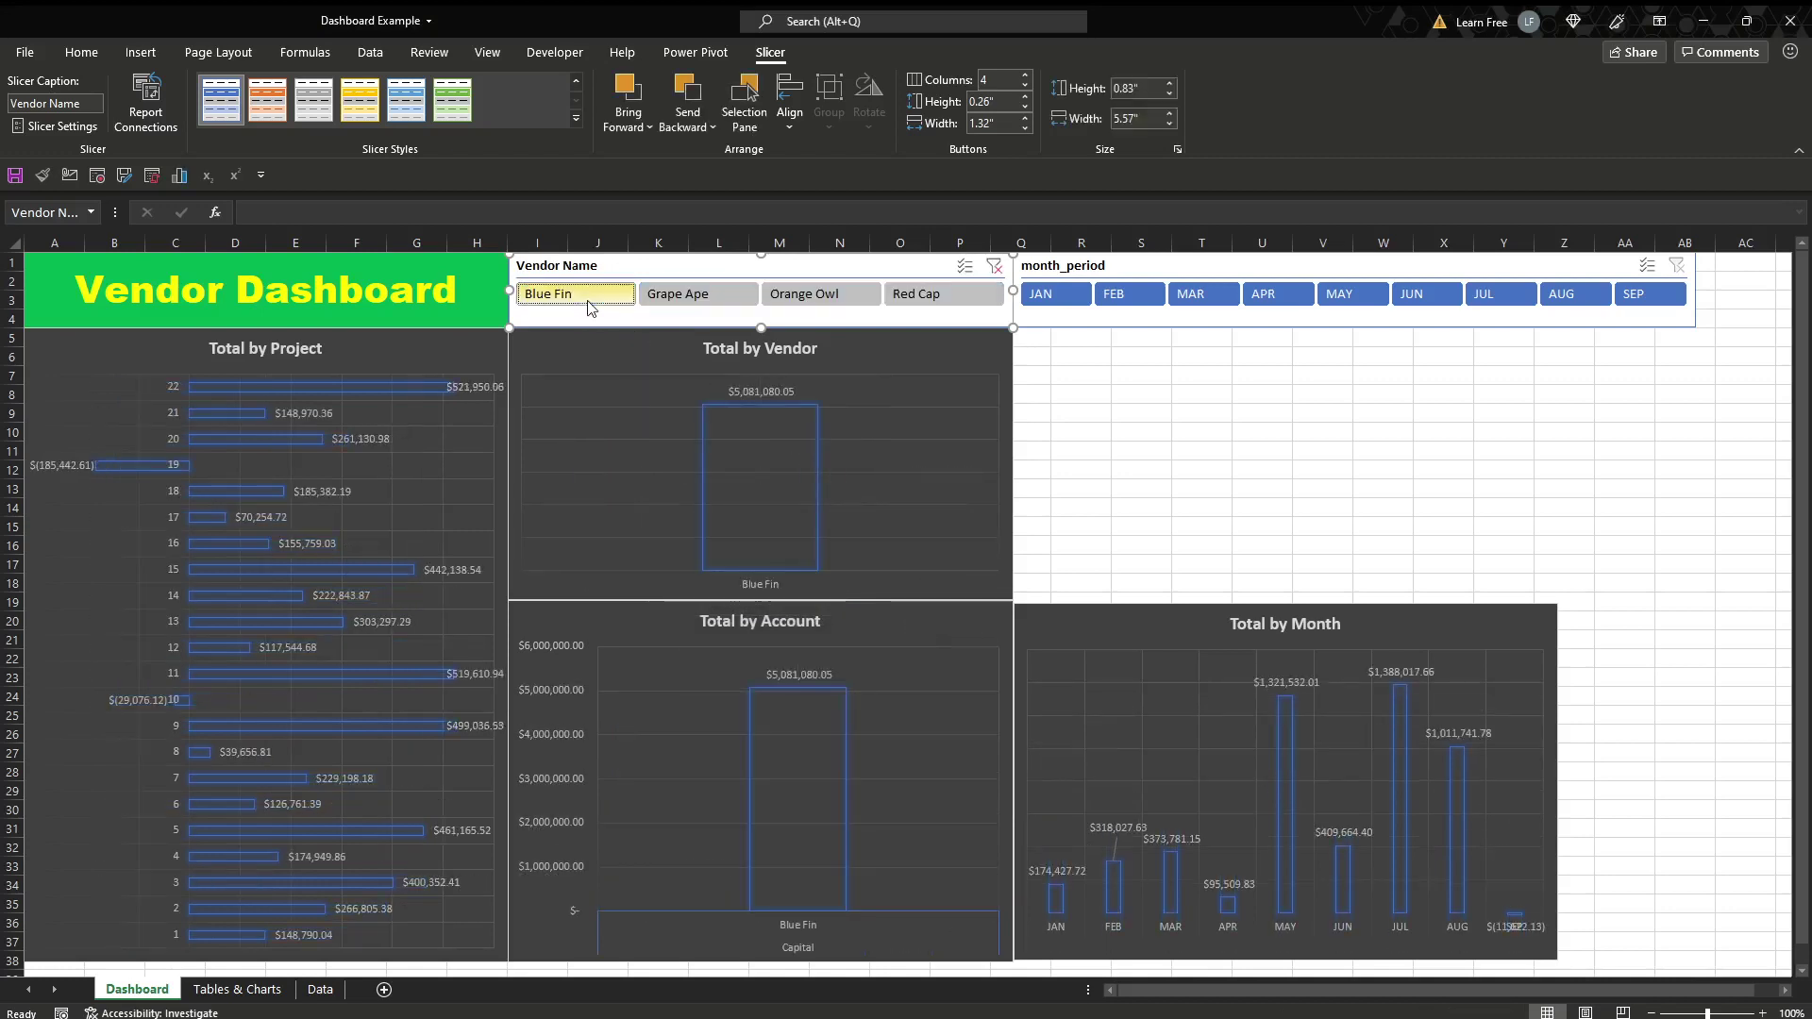
left_click(845, 302, "ctrl")
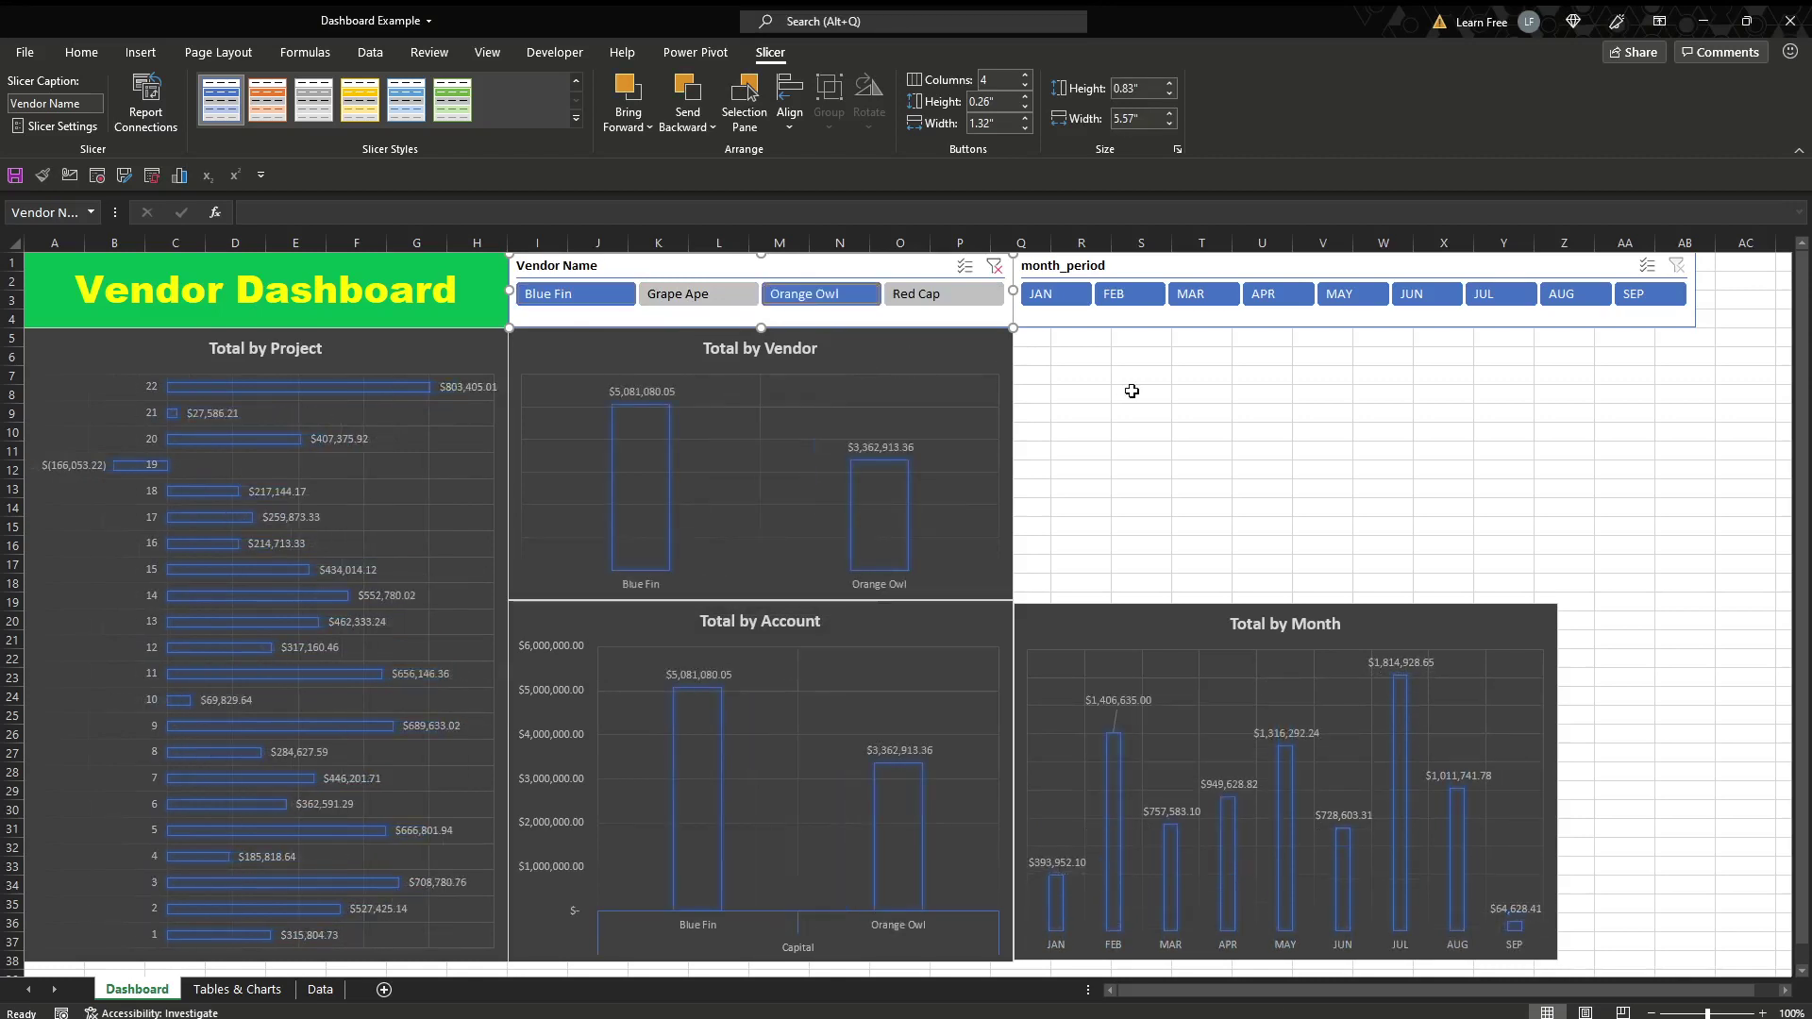
left_click(993, 266)
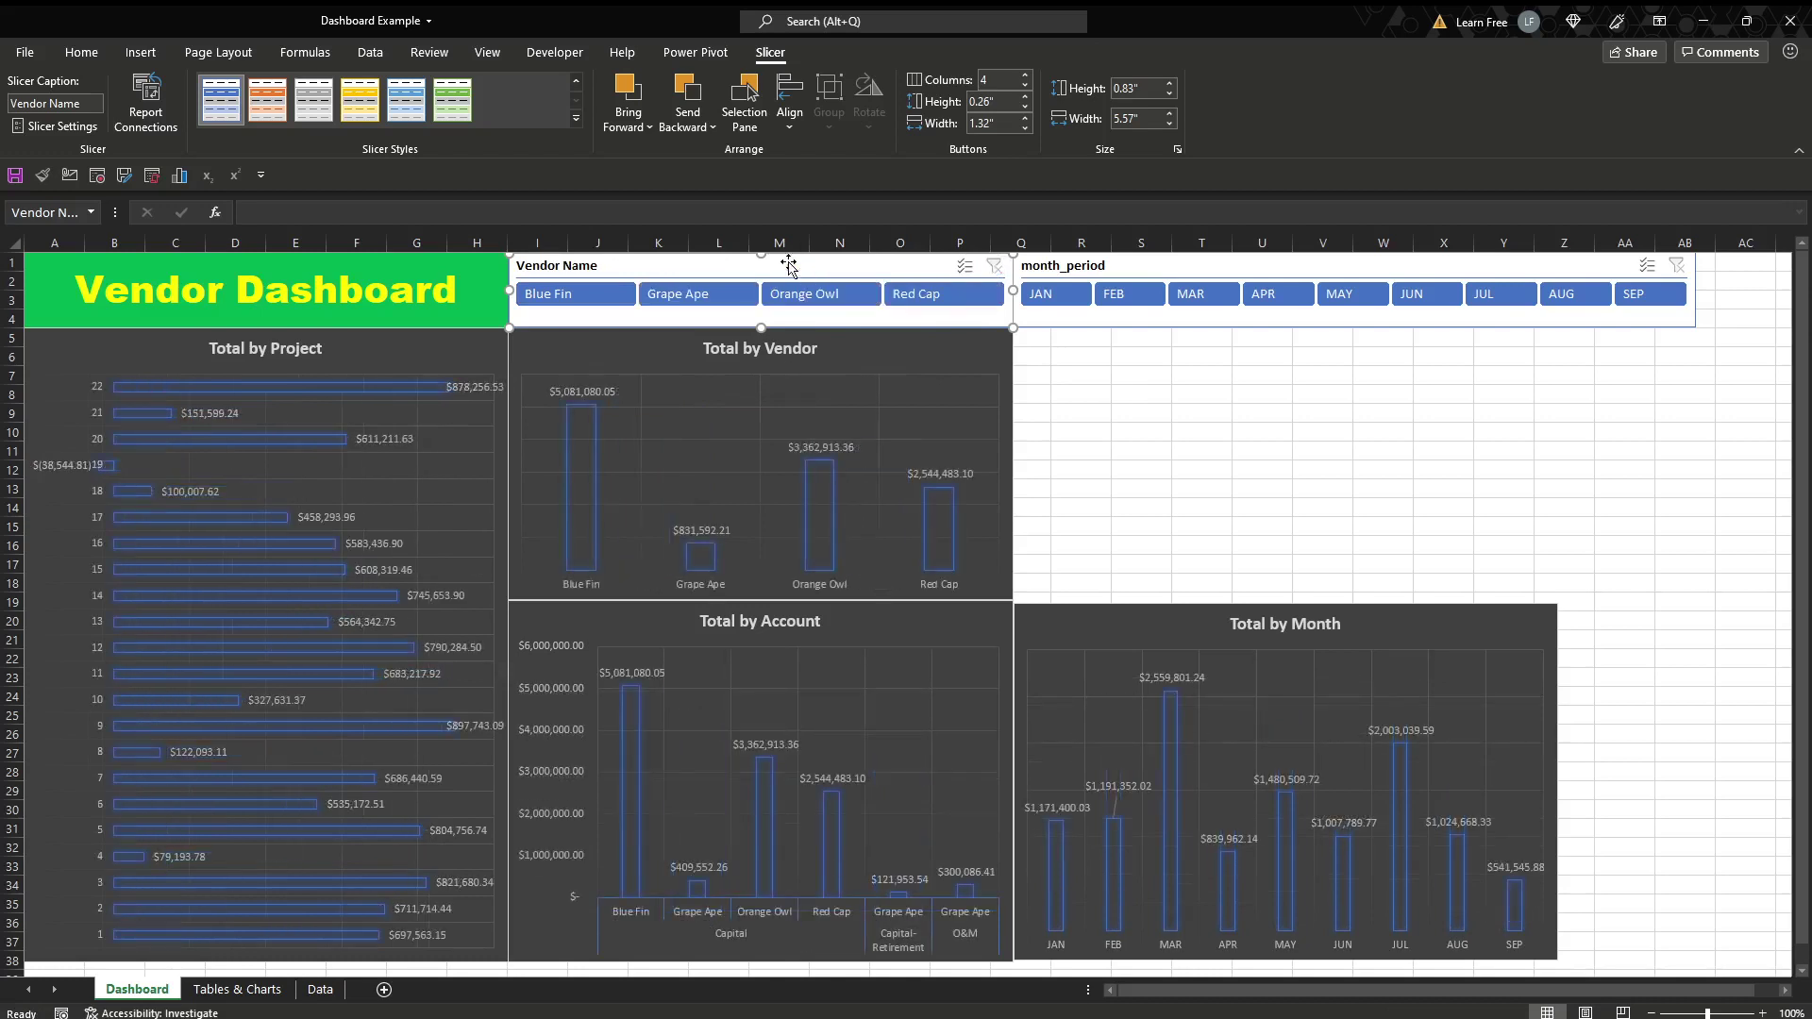
left_click(599, 293)
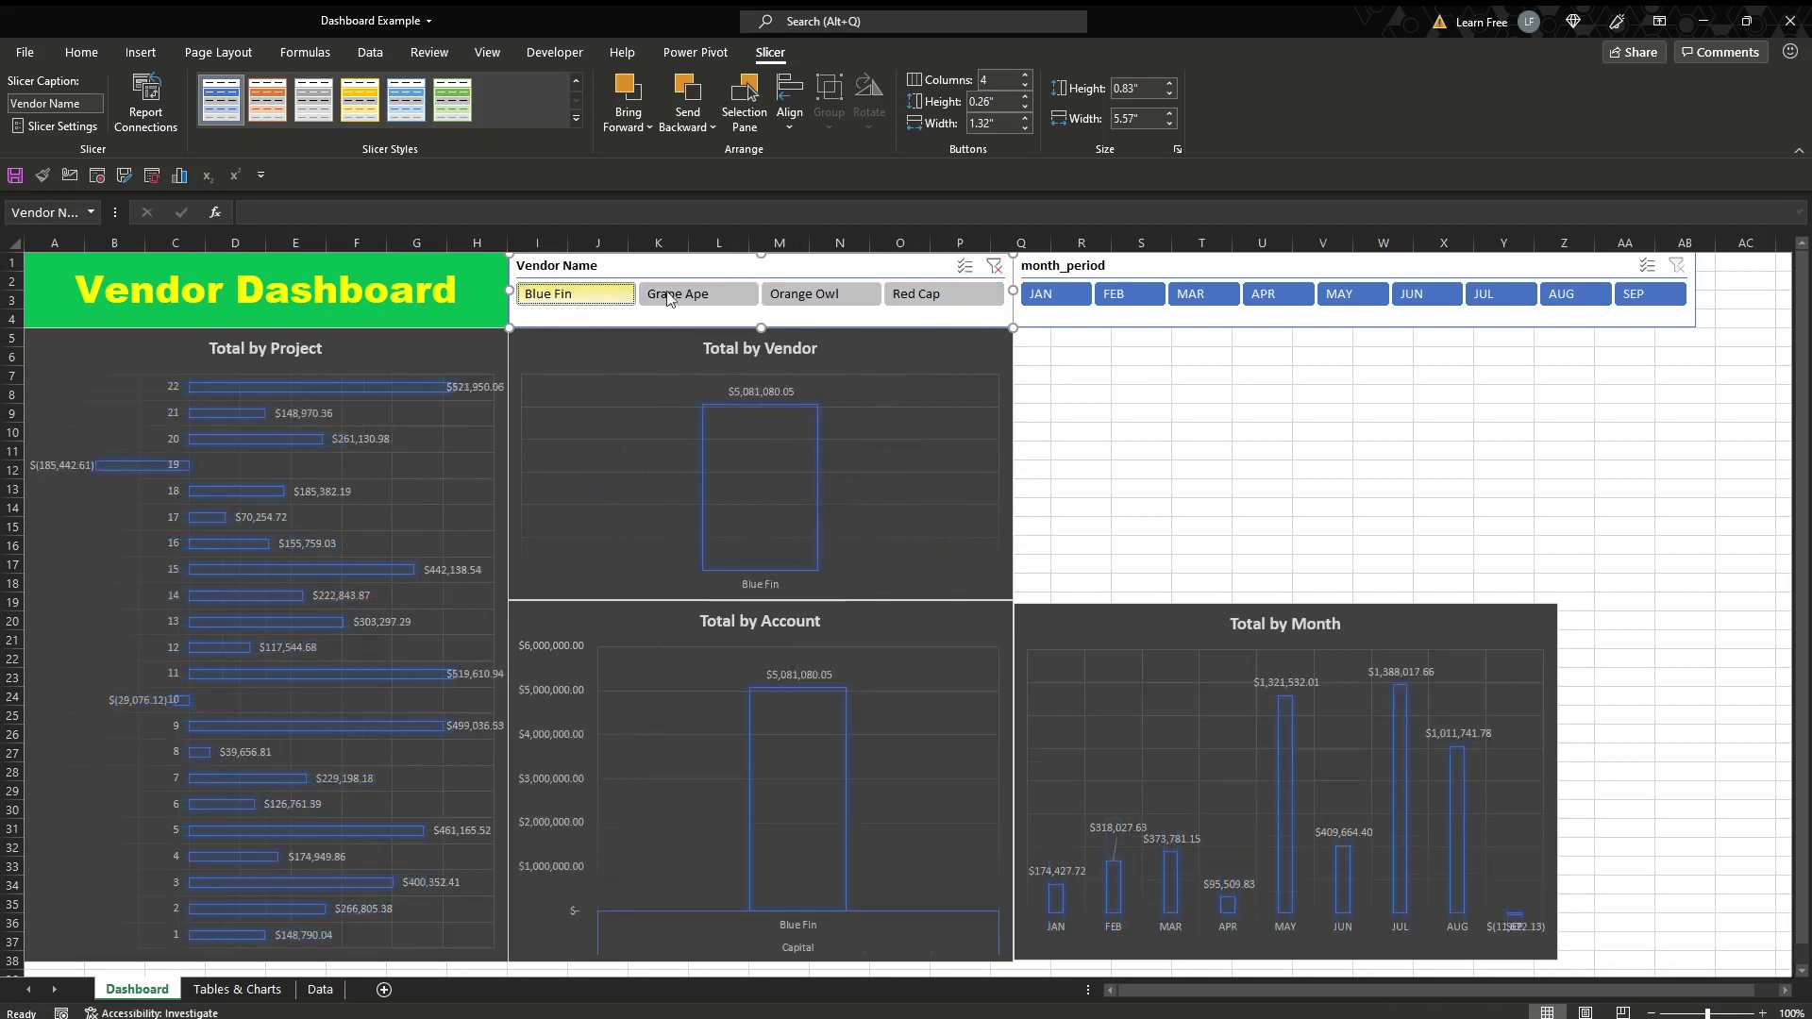
left_click(965, 268)
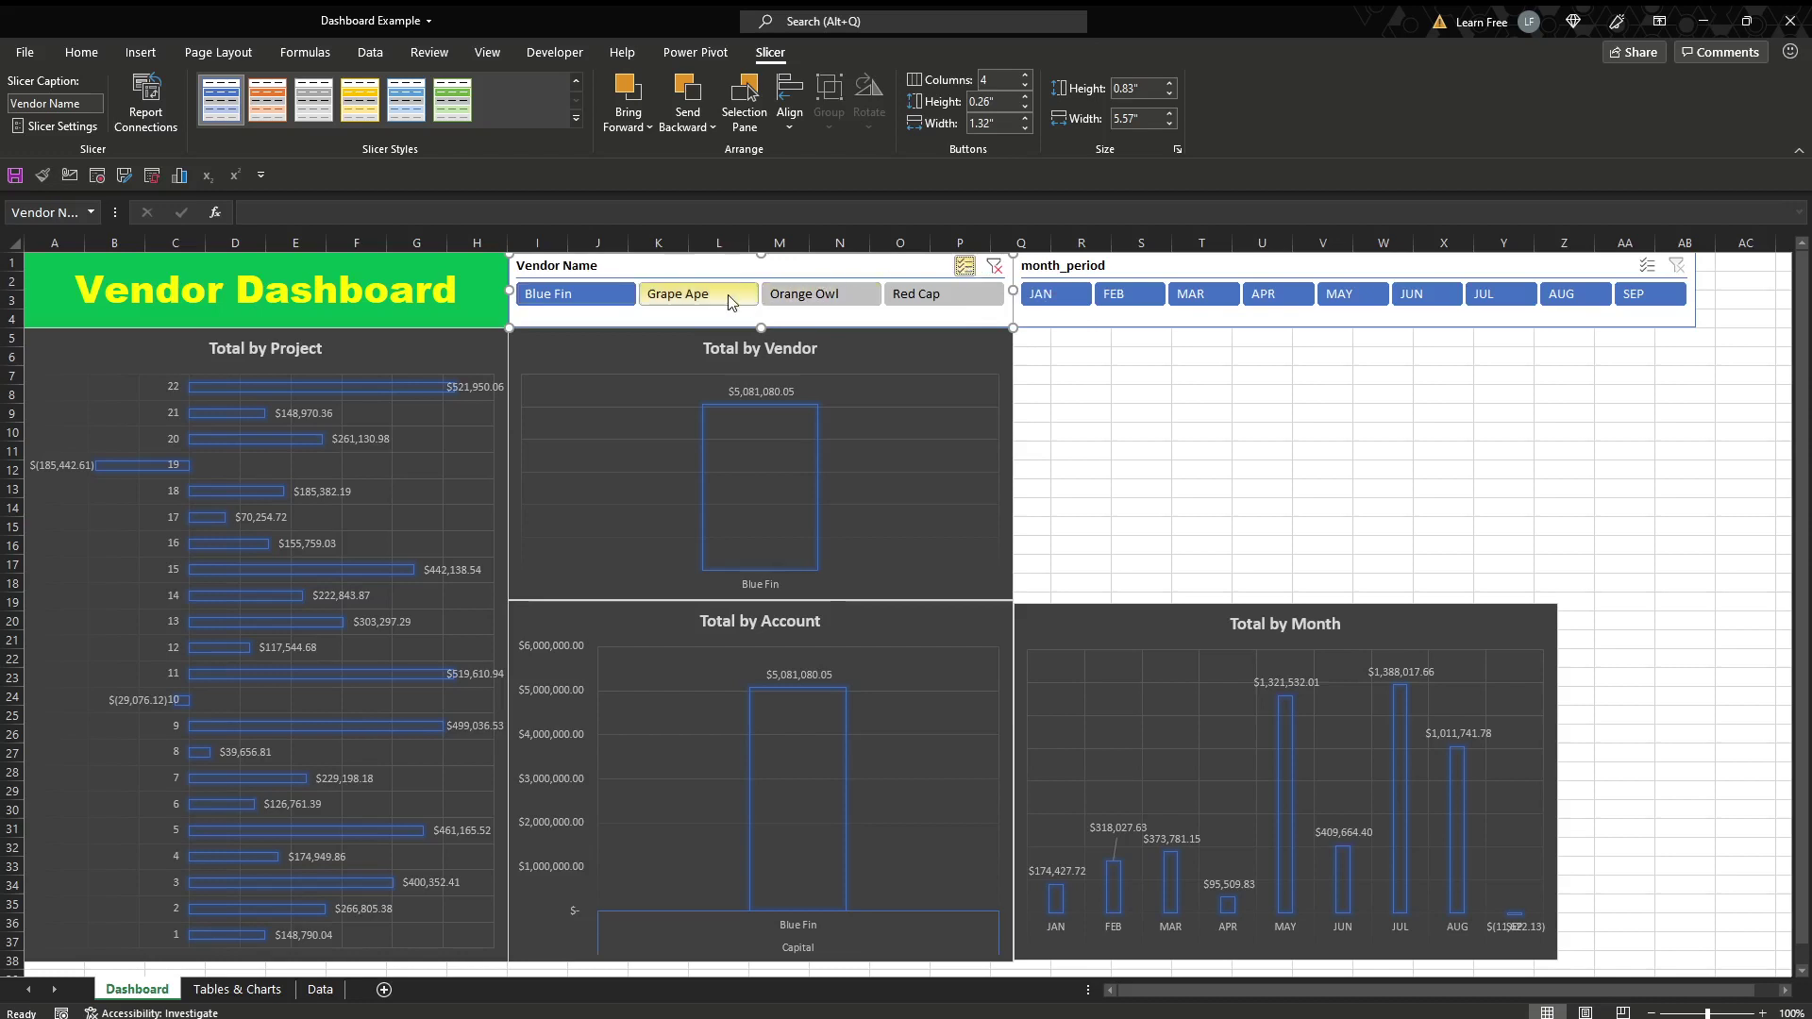
left_click(728, 302)
left_click(940, 298)
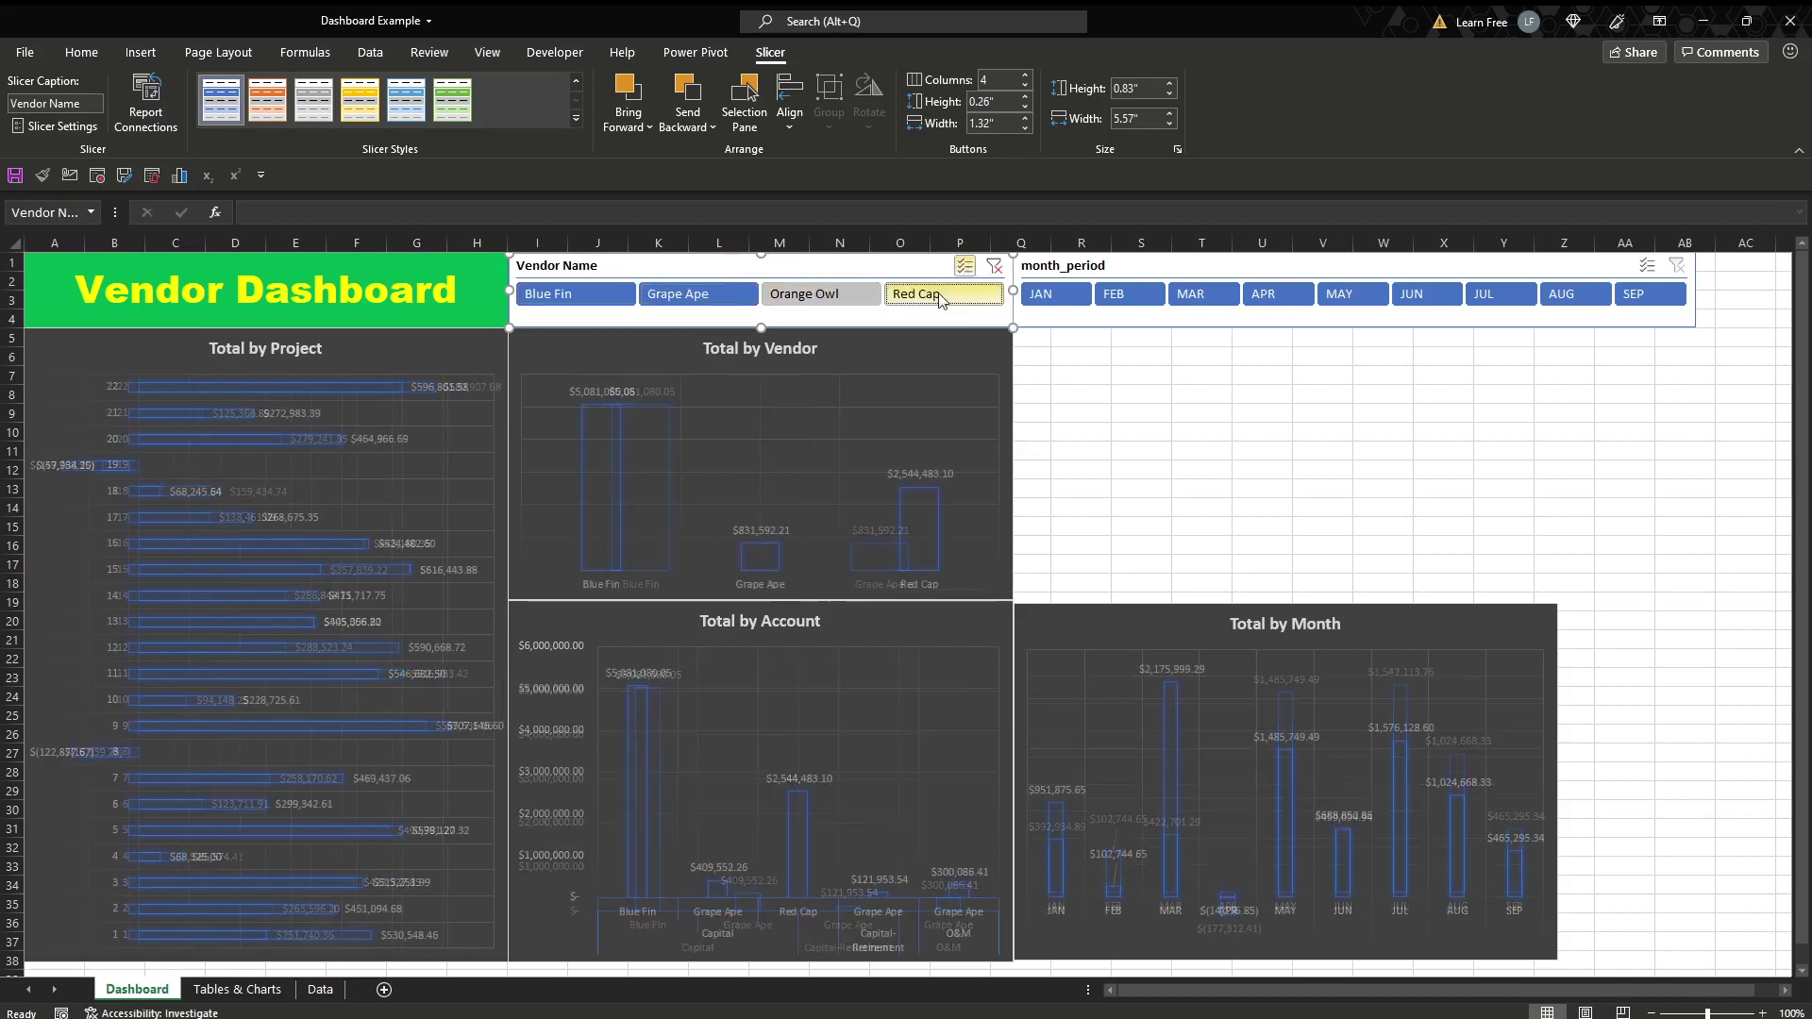
left_click(995, 269)
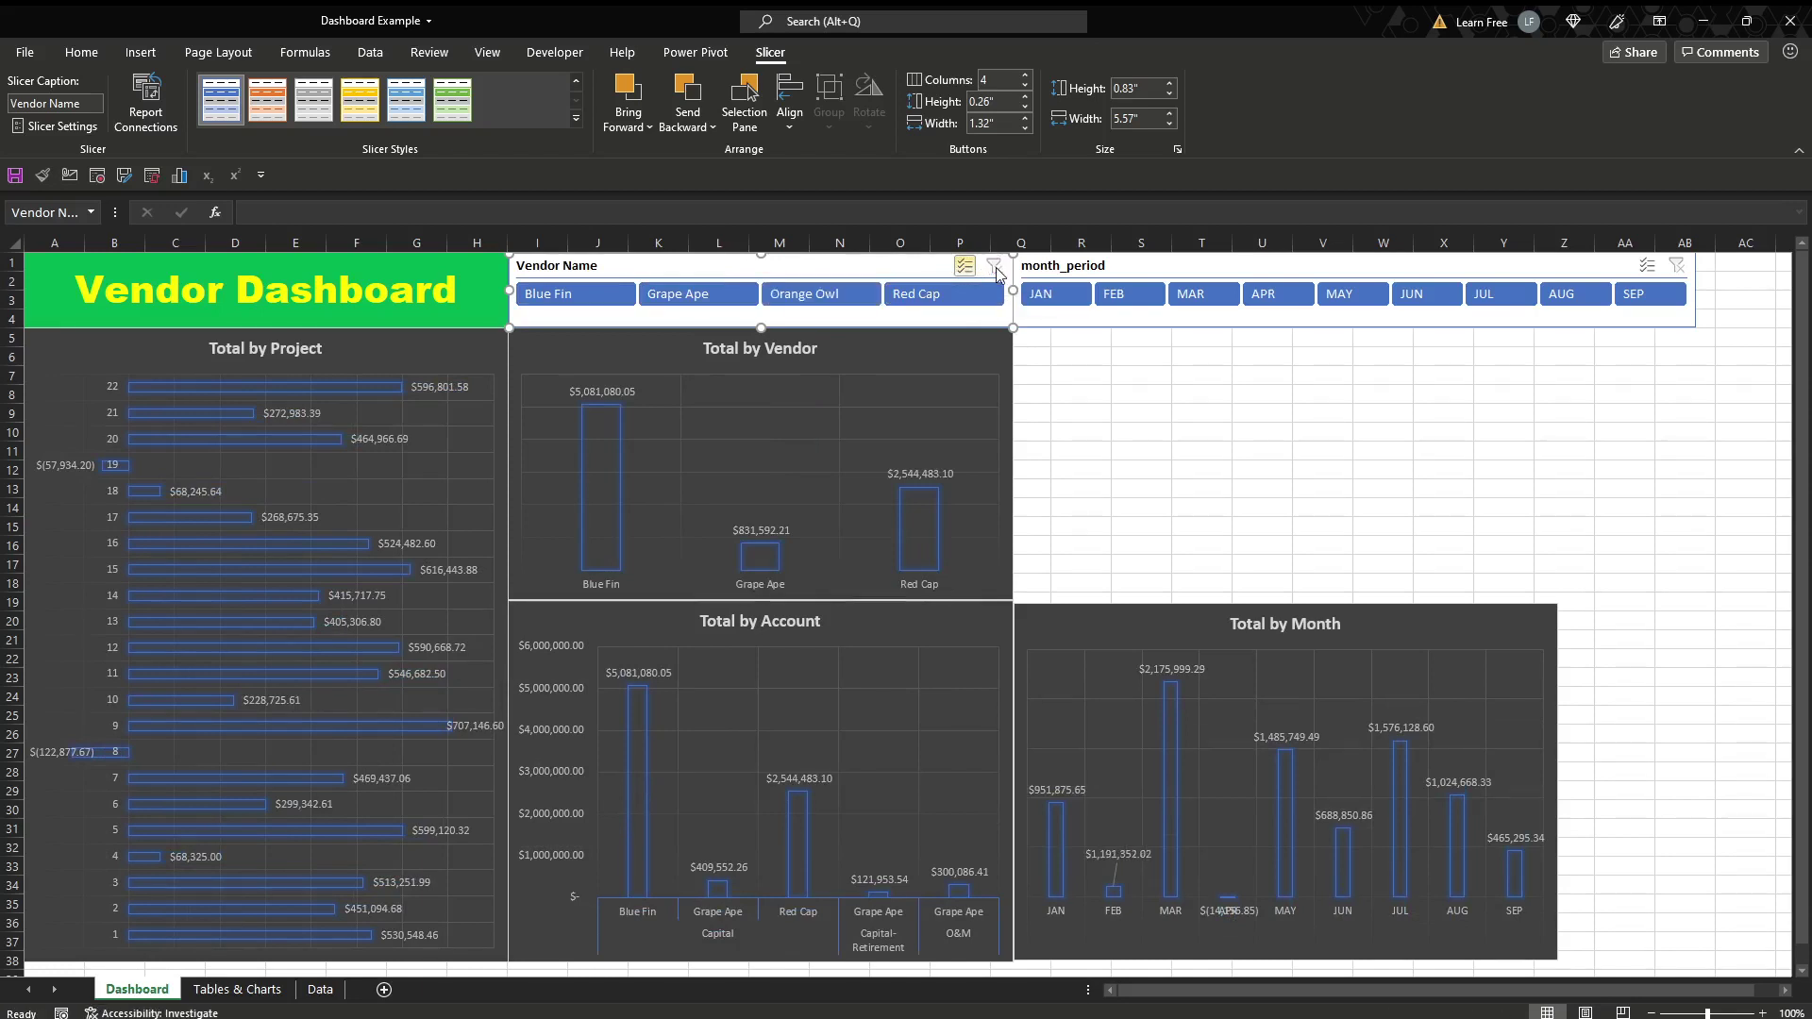
- Link the month_period slicer to PivotTable7 and PivotTable9, then filter the dashboard to JAN
left_click(1175, 265)
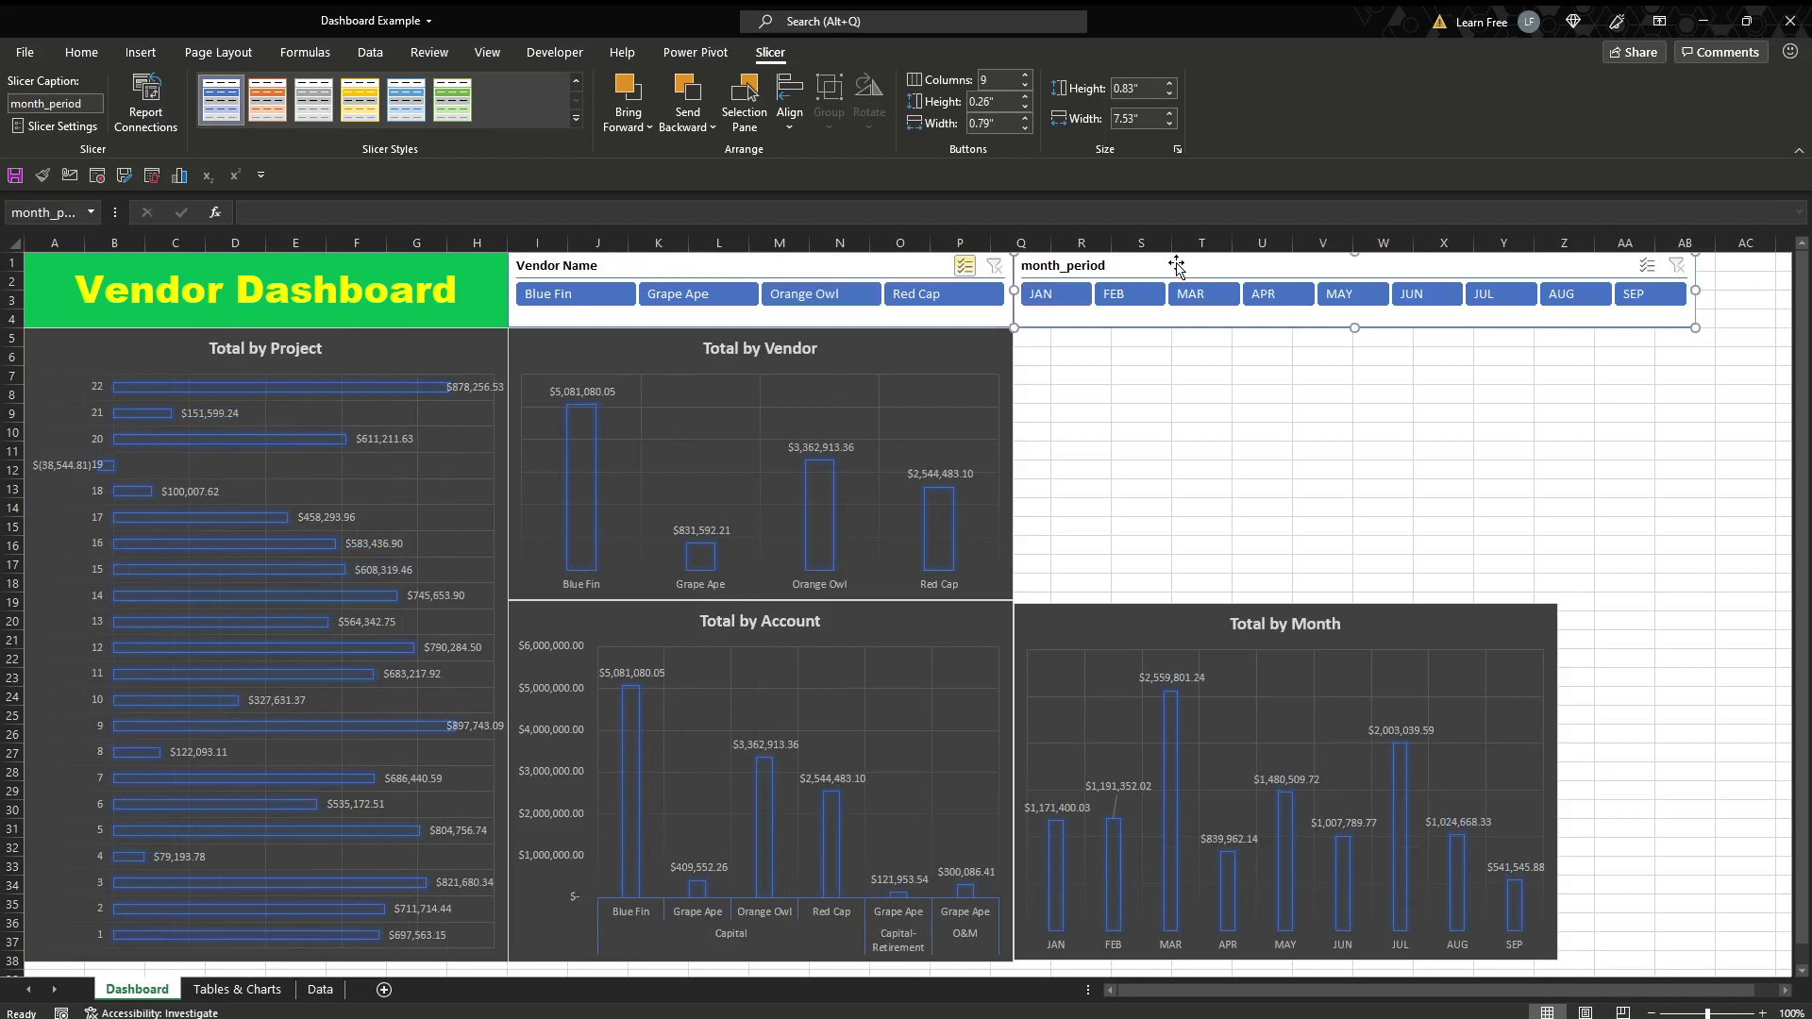
right_click(1186, 264)
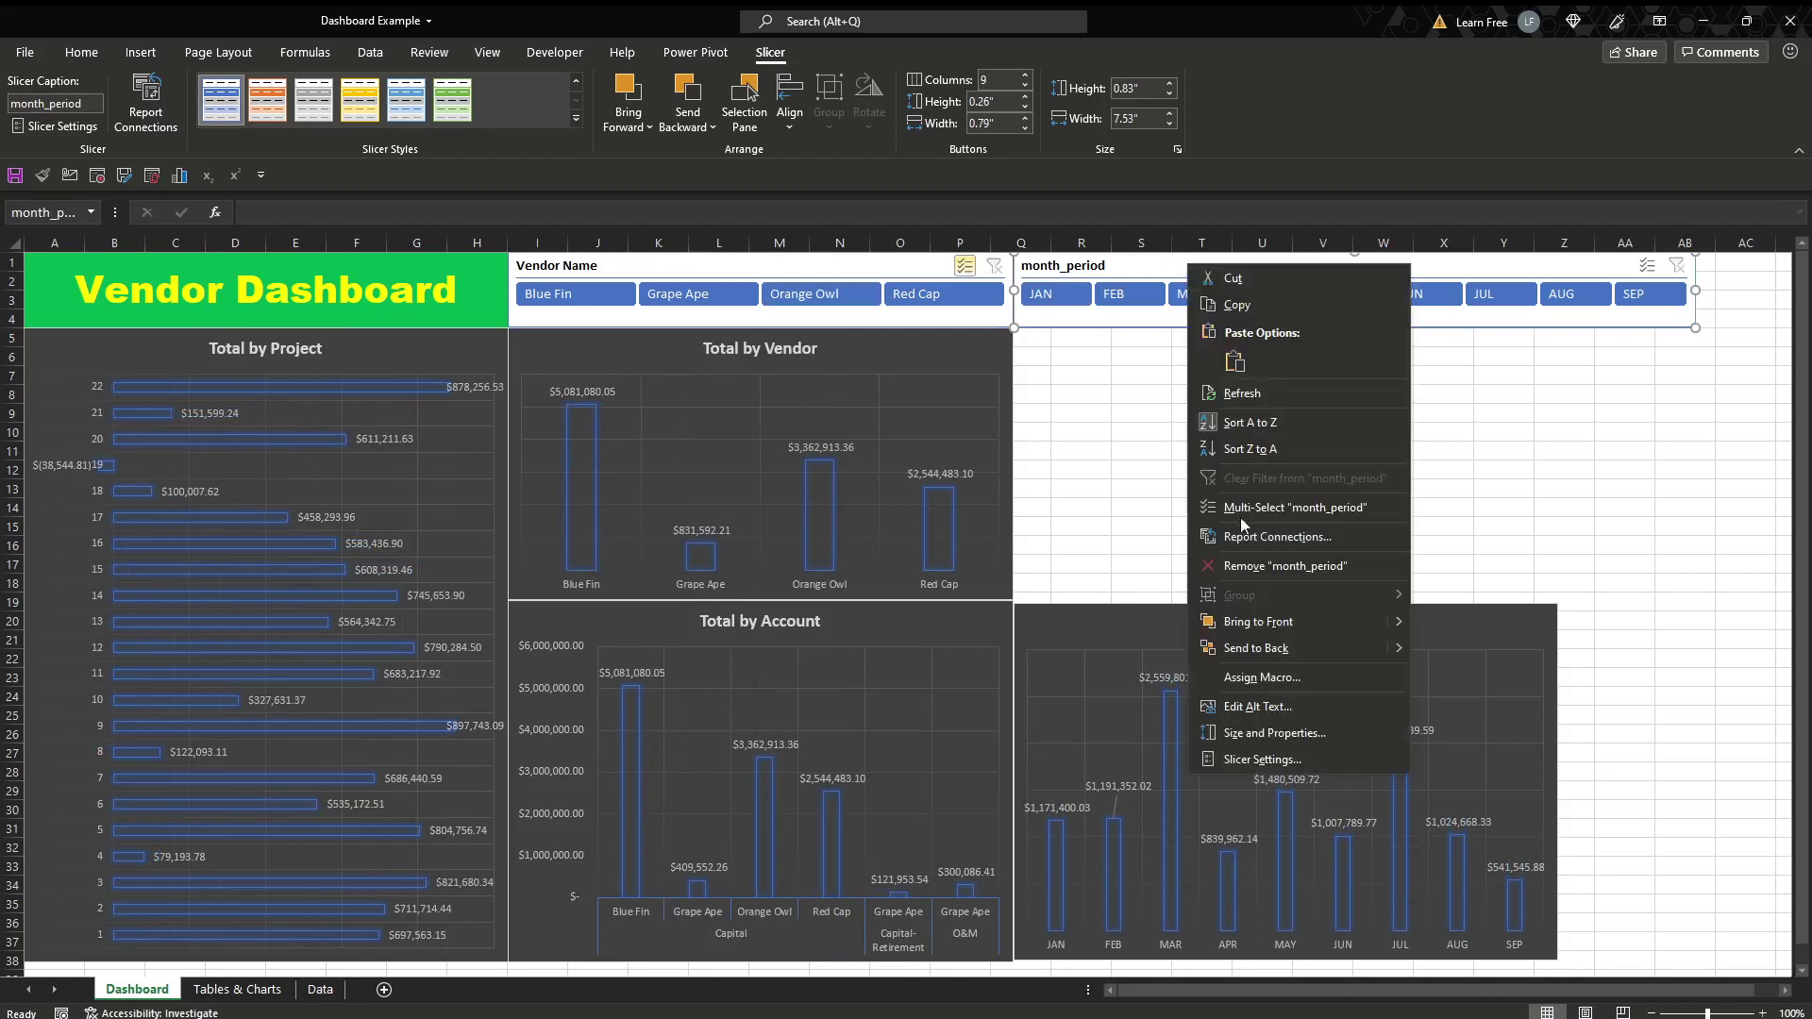
left_click(1133, 272)
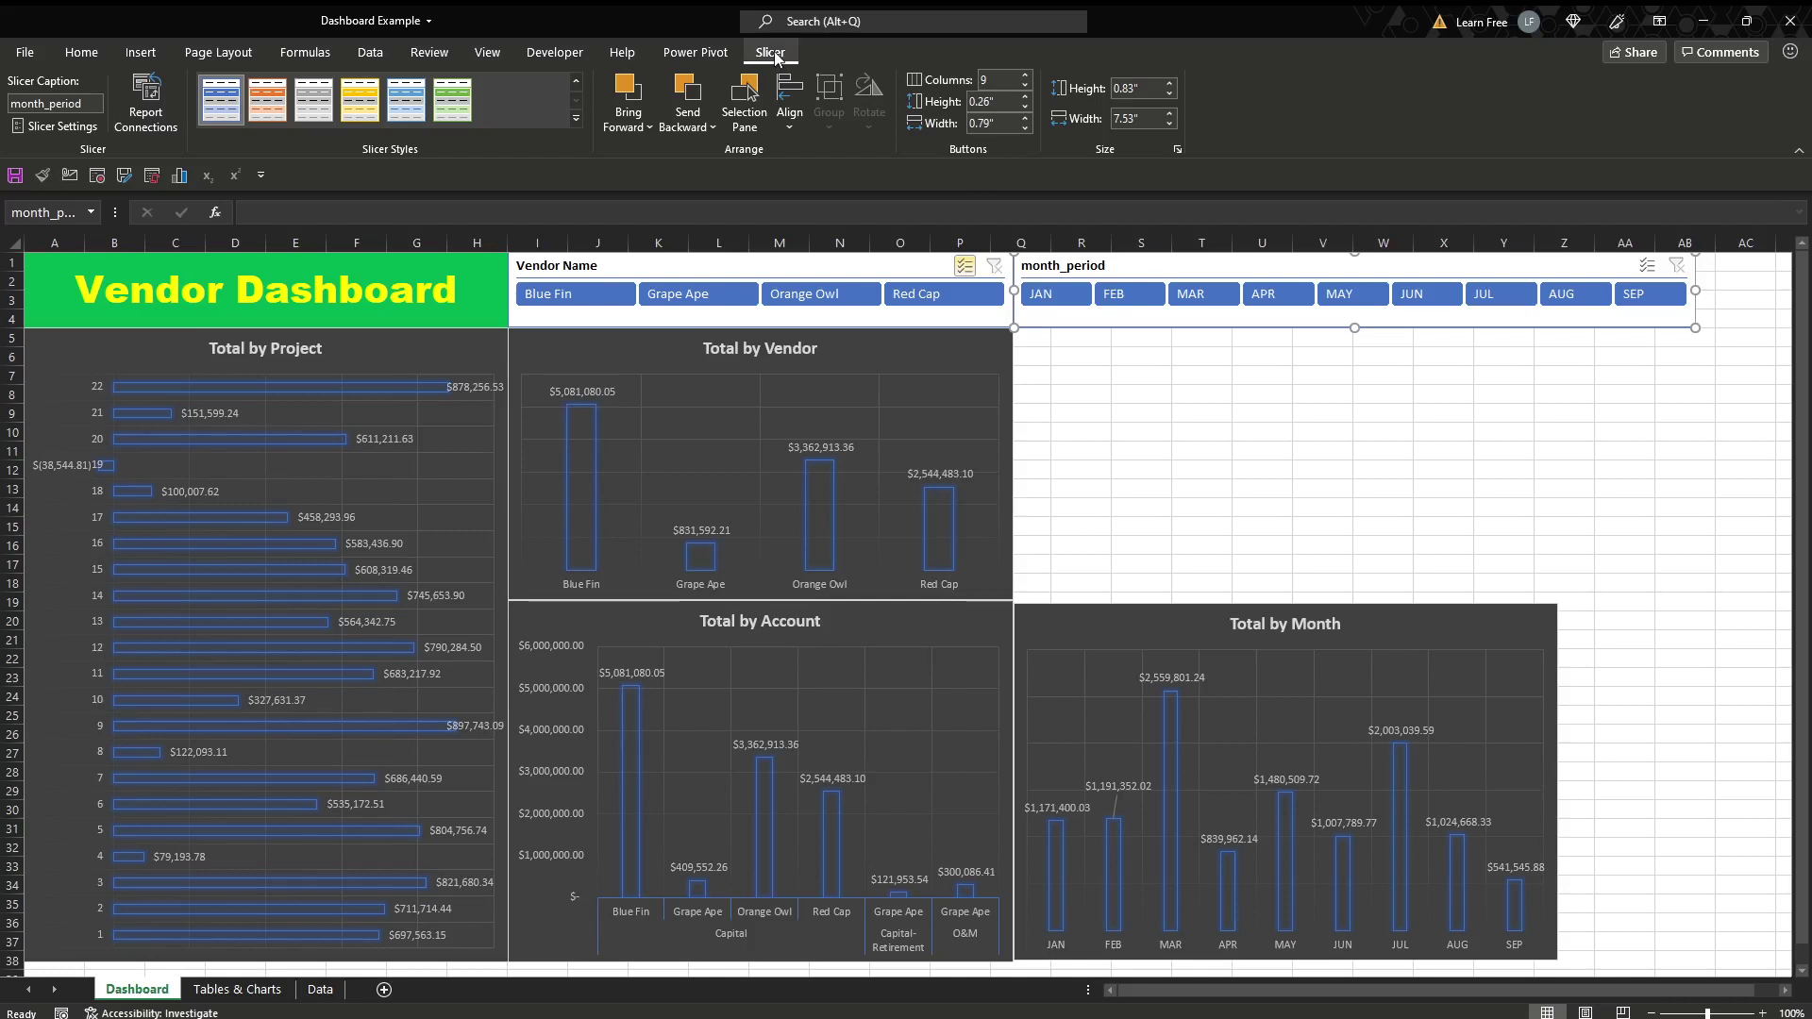
left_click(141, 111)
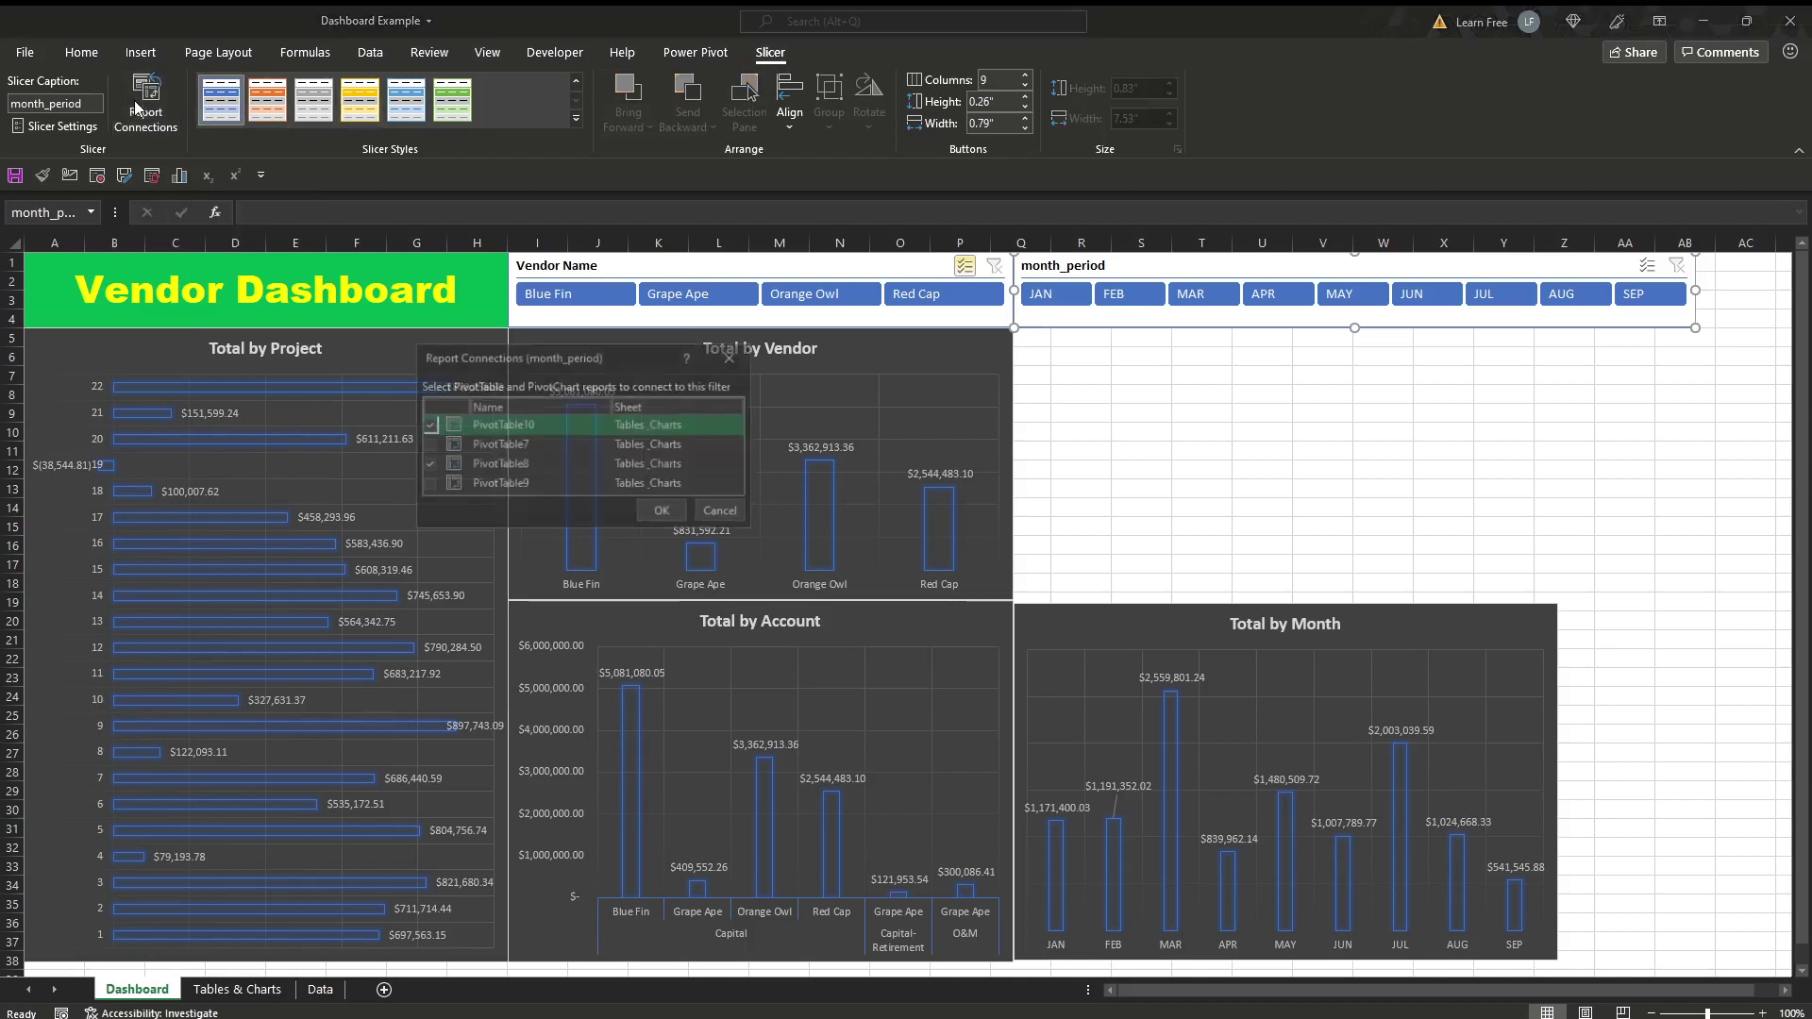
left_click(432, 444)
left_click(429, 484)
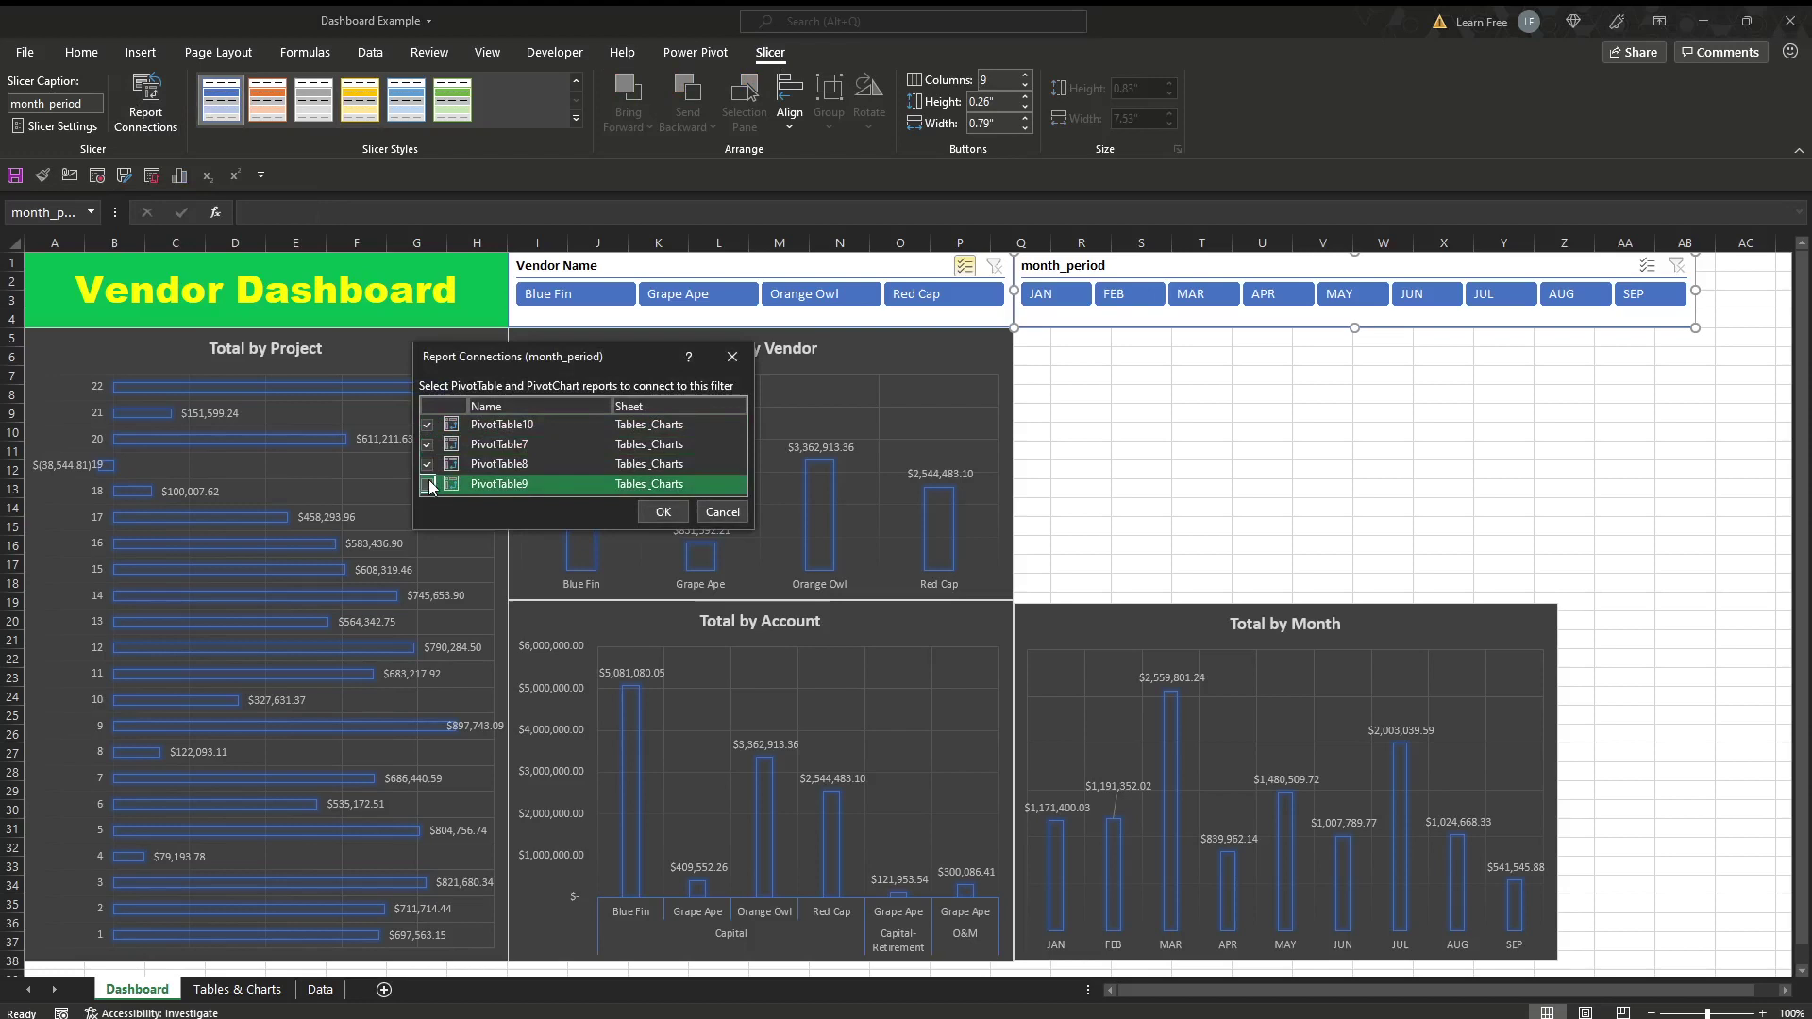
left_click(662, 510)
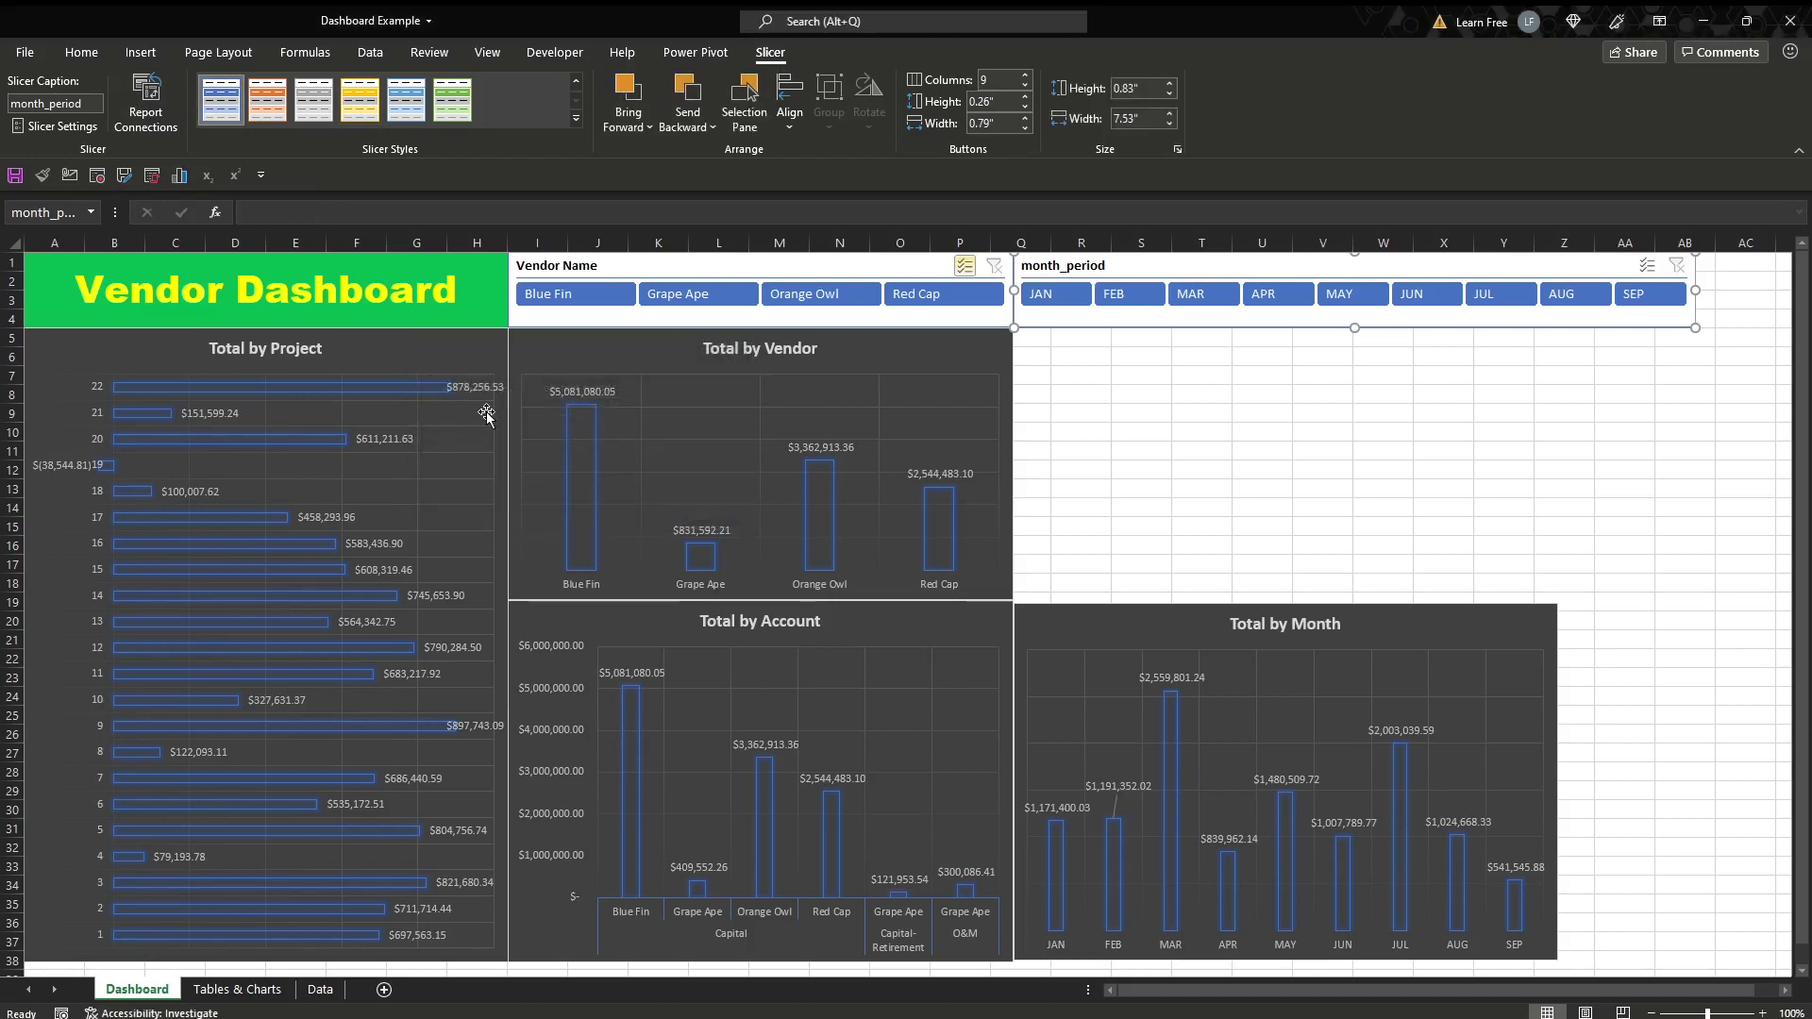
left_click(1047, 294)
- Try the month filter with FEB, MAR, then a combined selection of FEB, JUN and AUG
left_click(1126, 297)
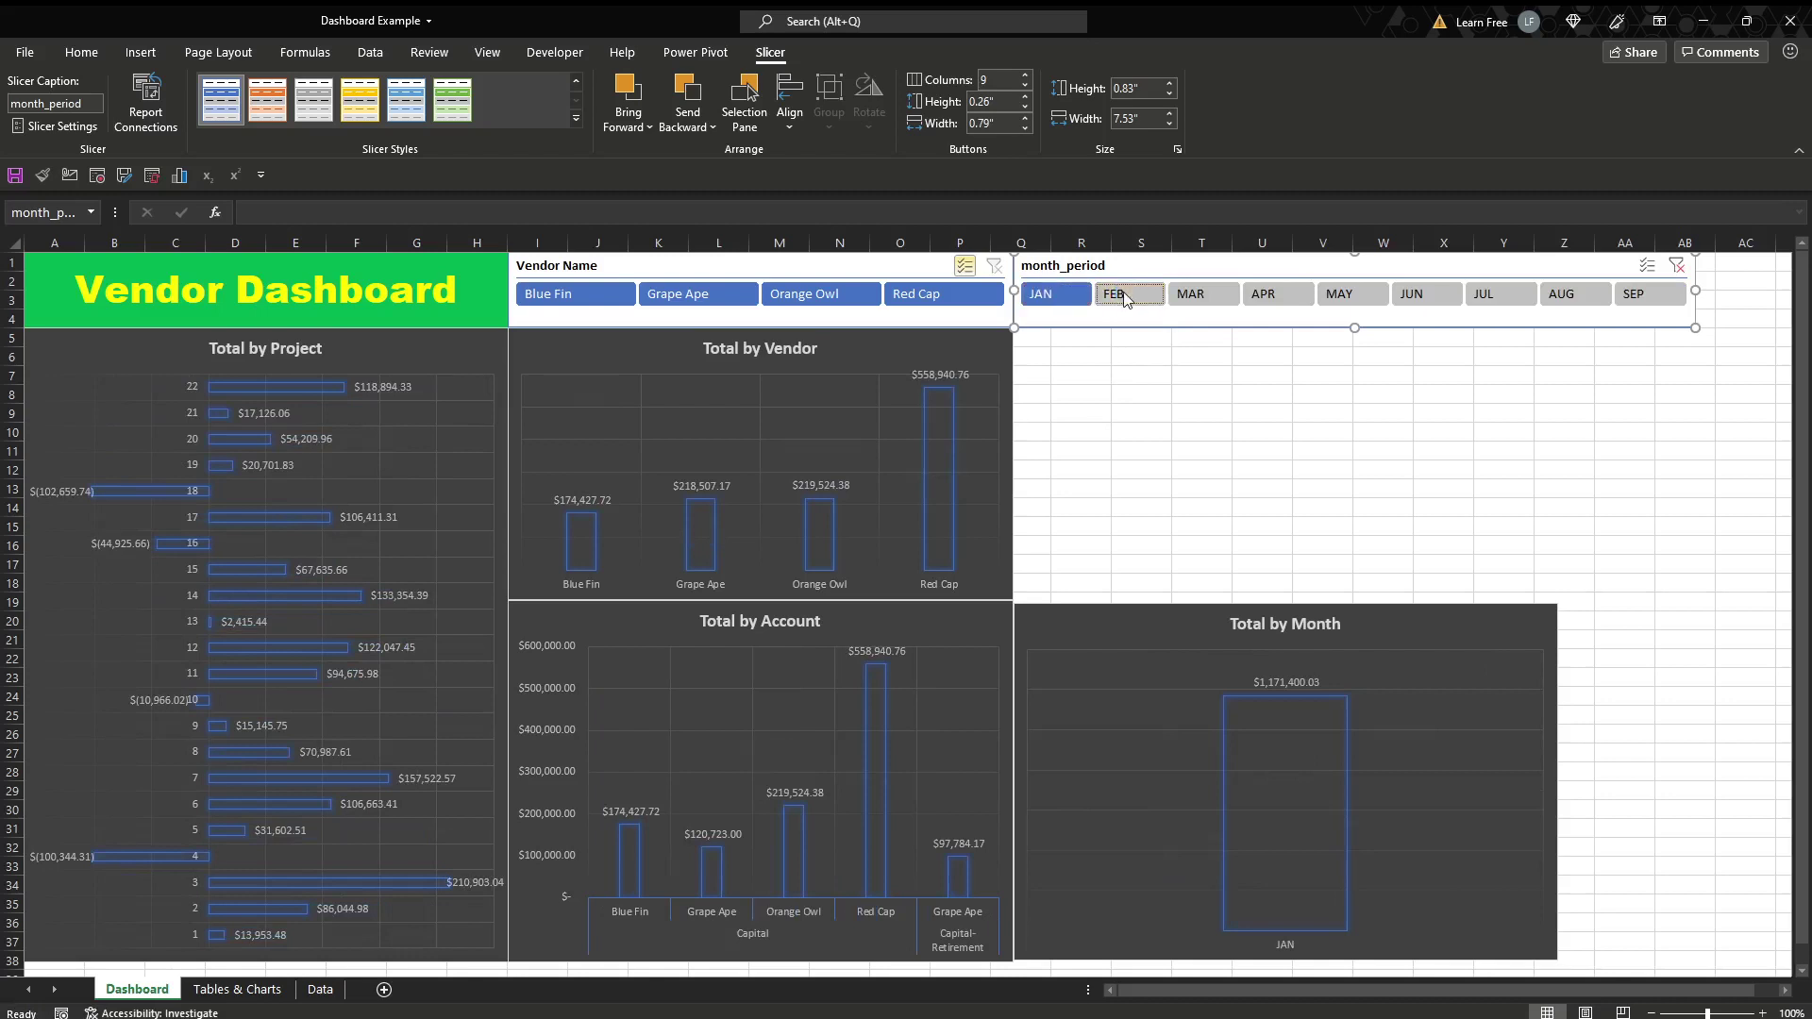
left_click(1207, 292)
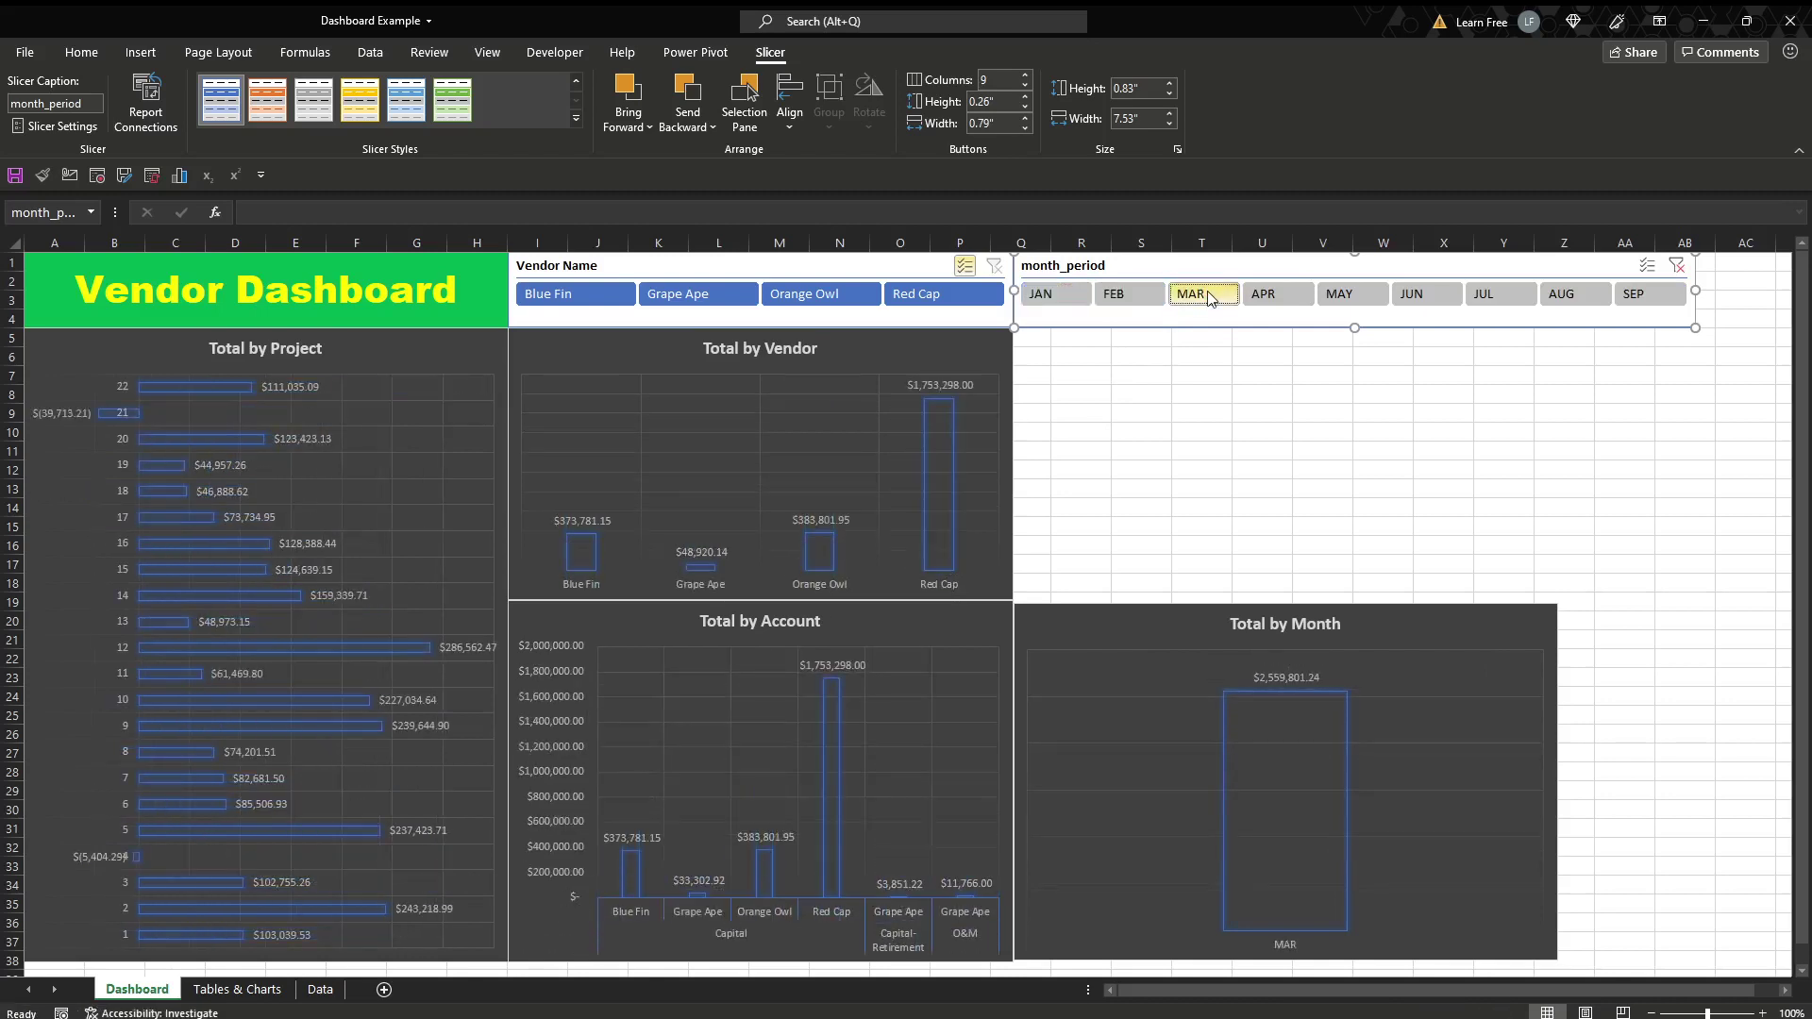
left_click(1123, 300, "ctrl")
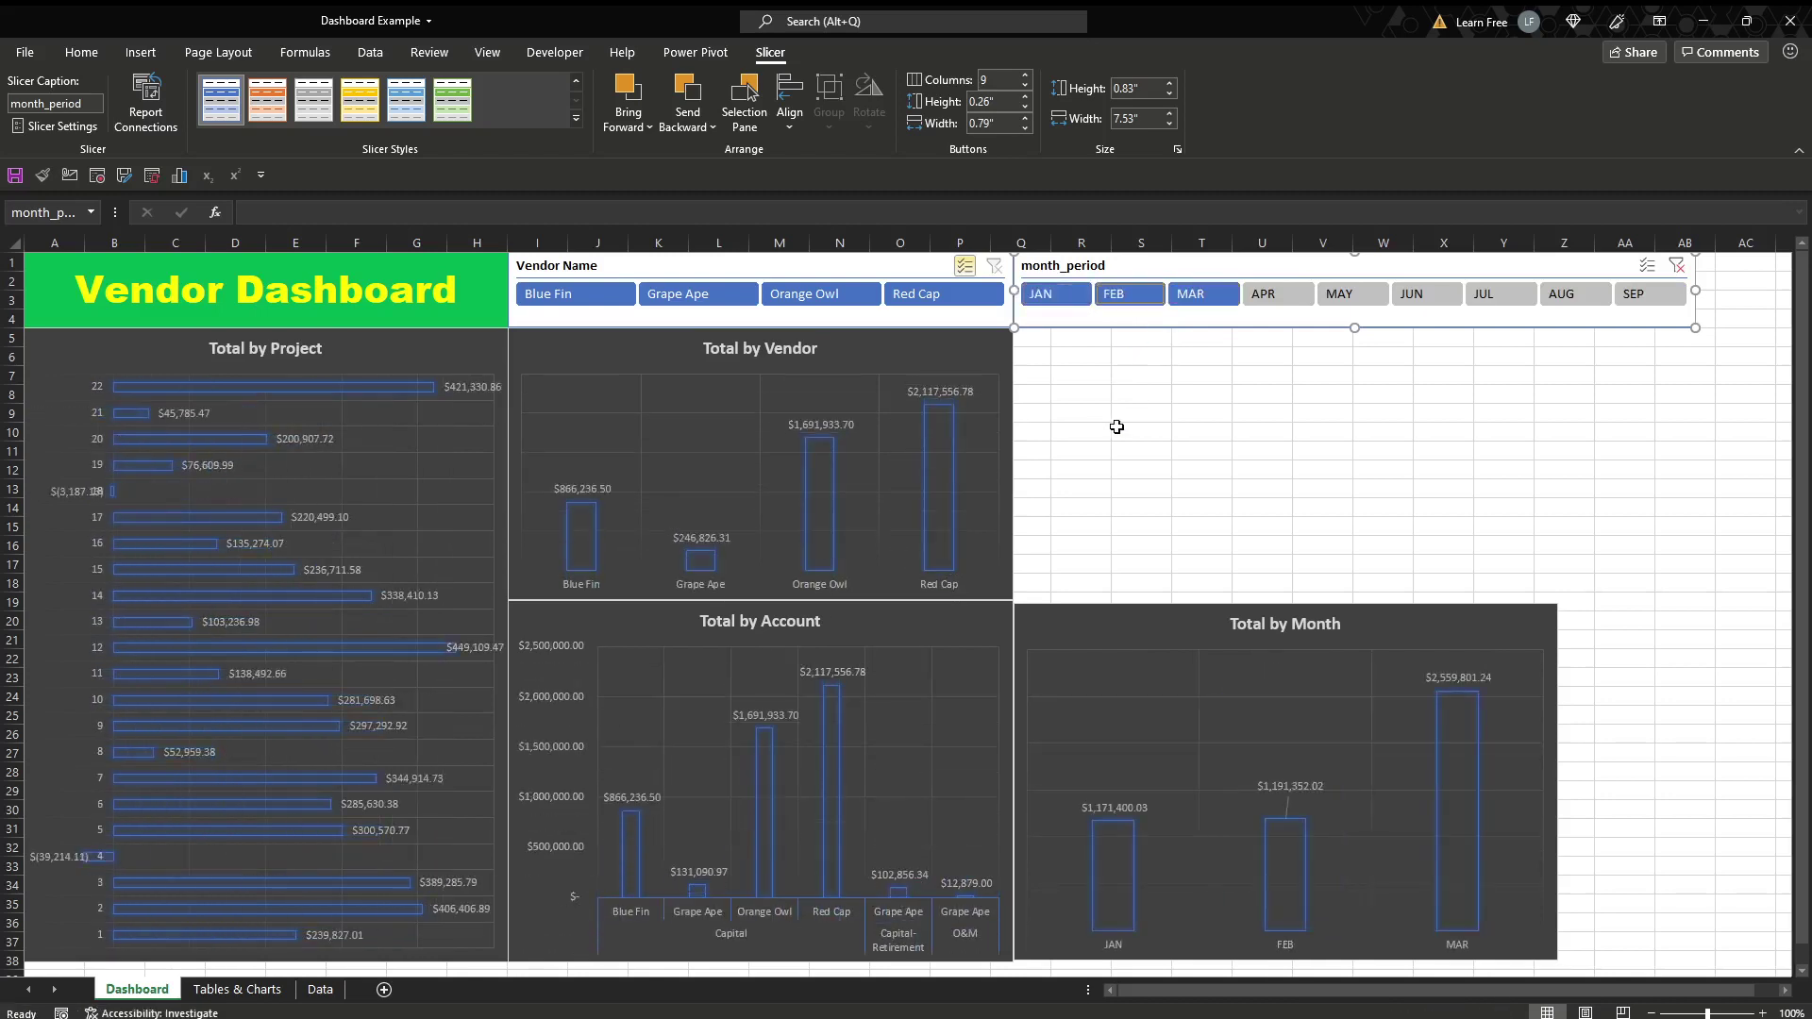
left_click(1425, 298, "ctrl")
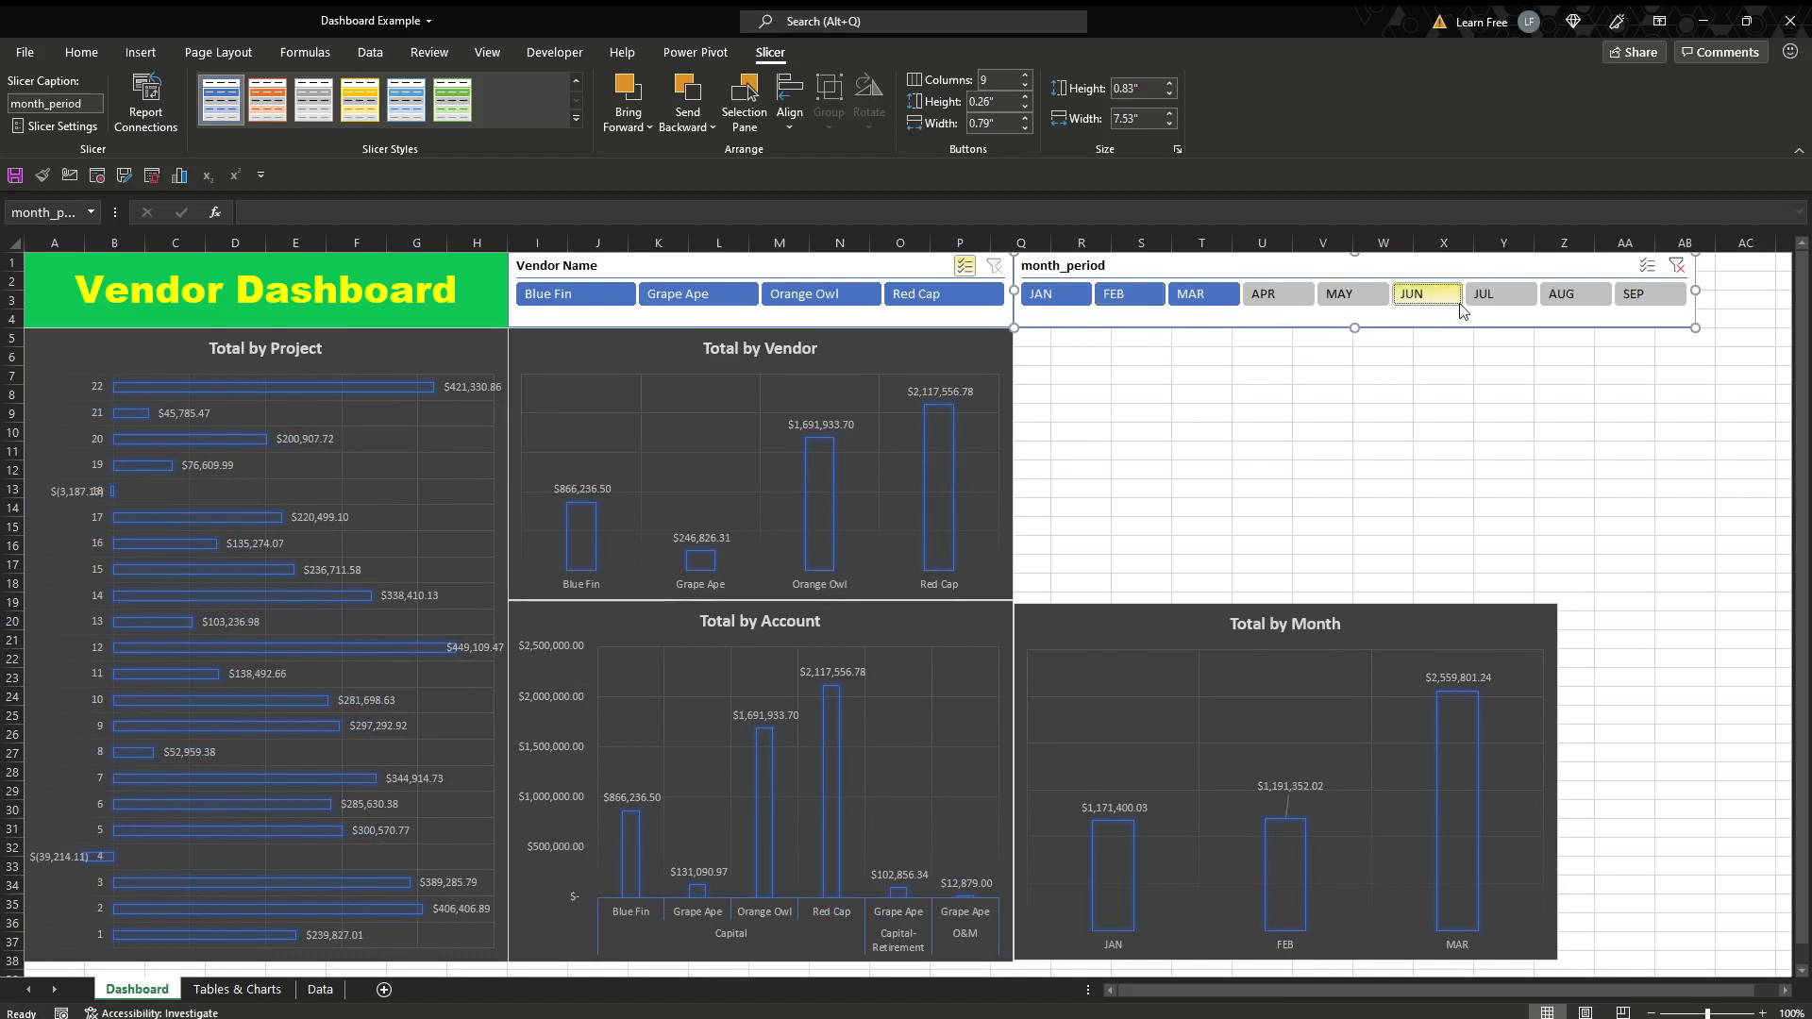
left_click(1558, 298, "ctrl")
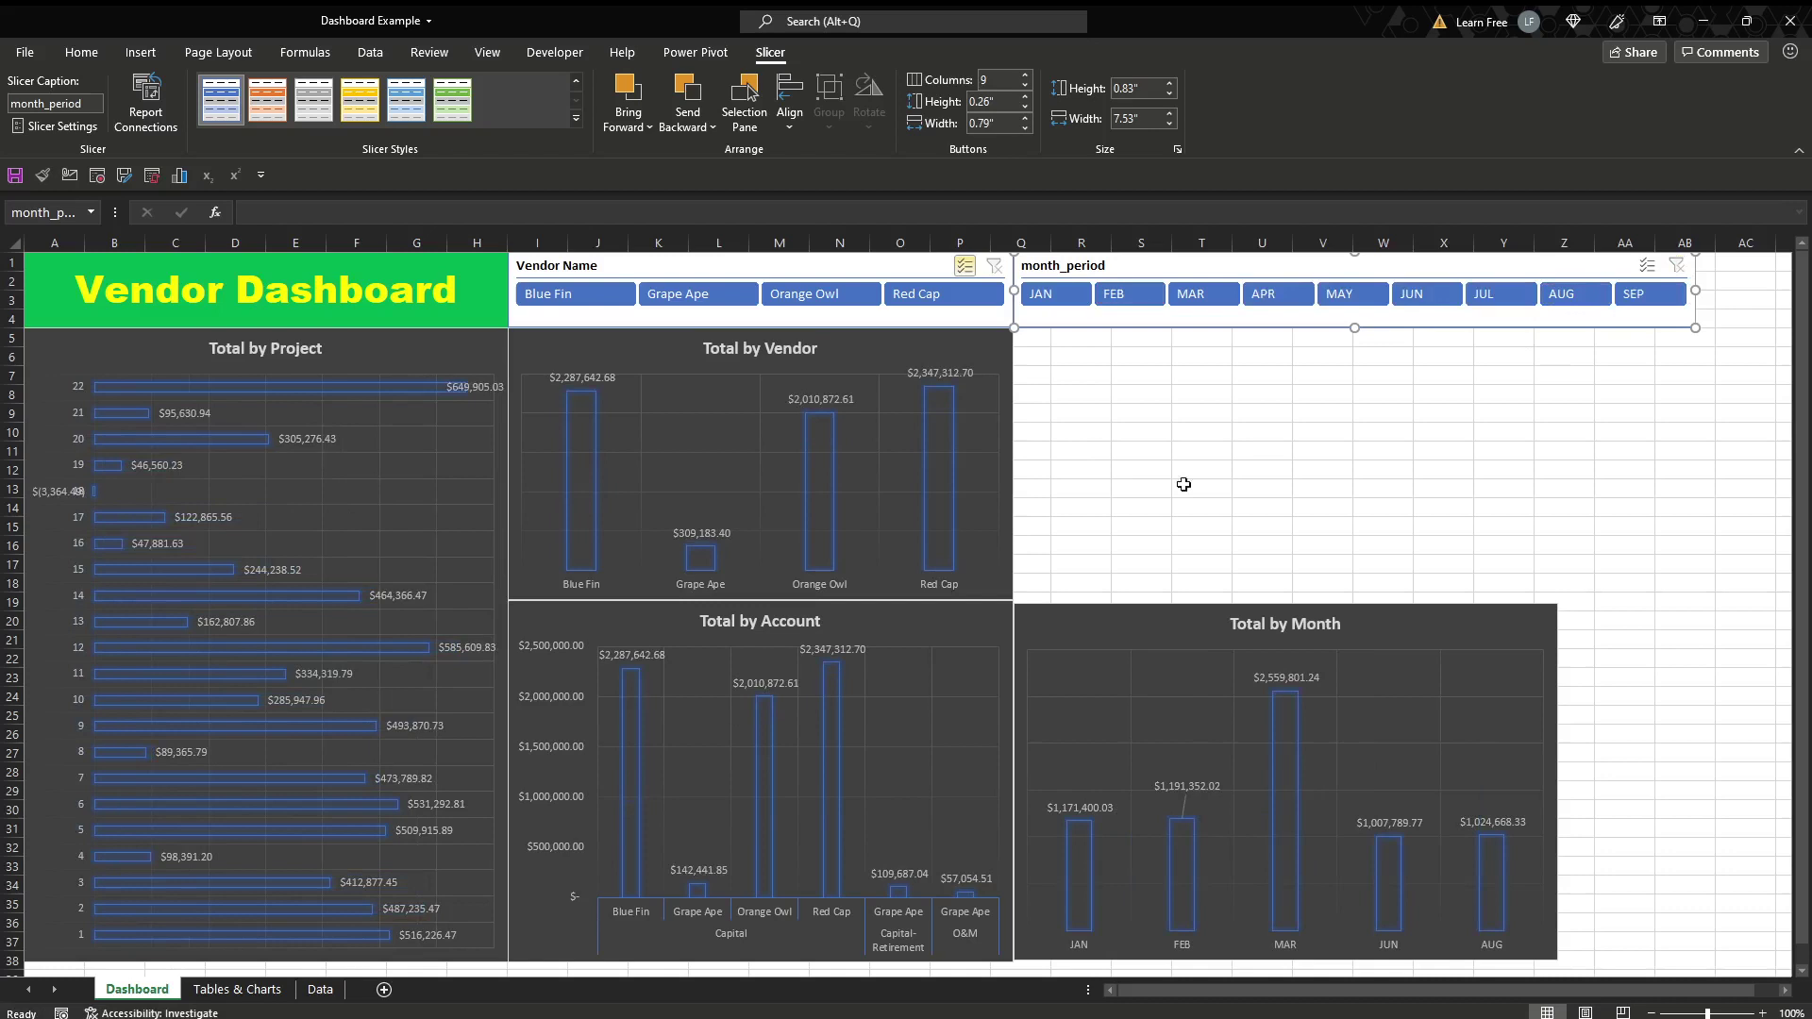
- Copy Data row 7 into new table row 4891 and change its amount to 1000000
left_click(319, 989)
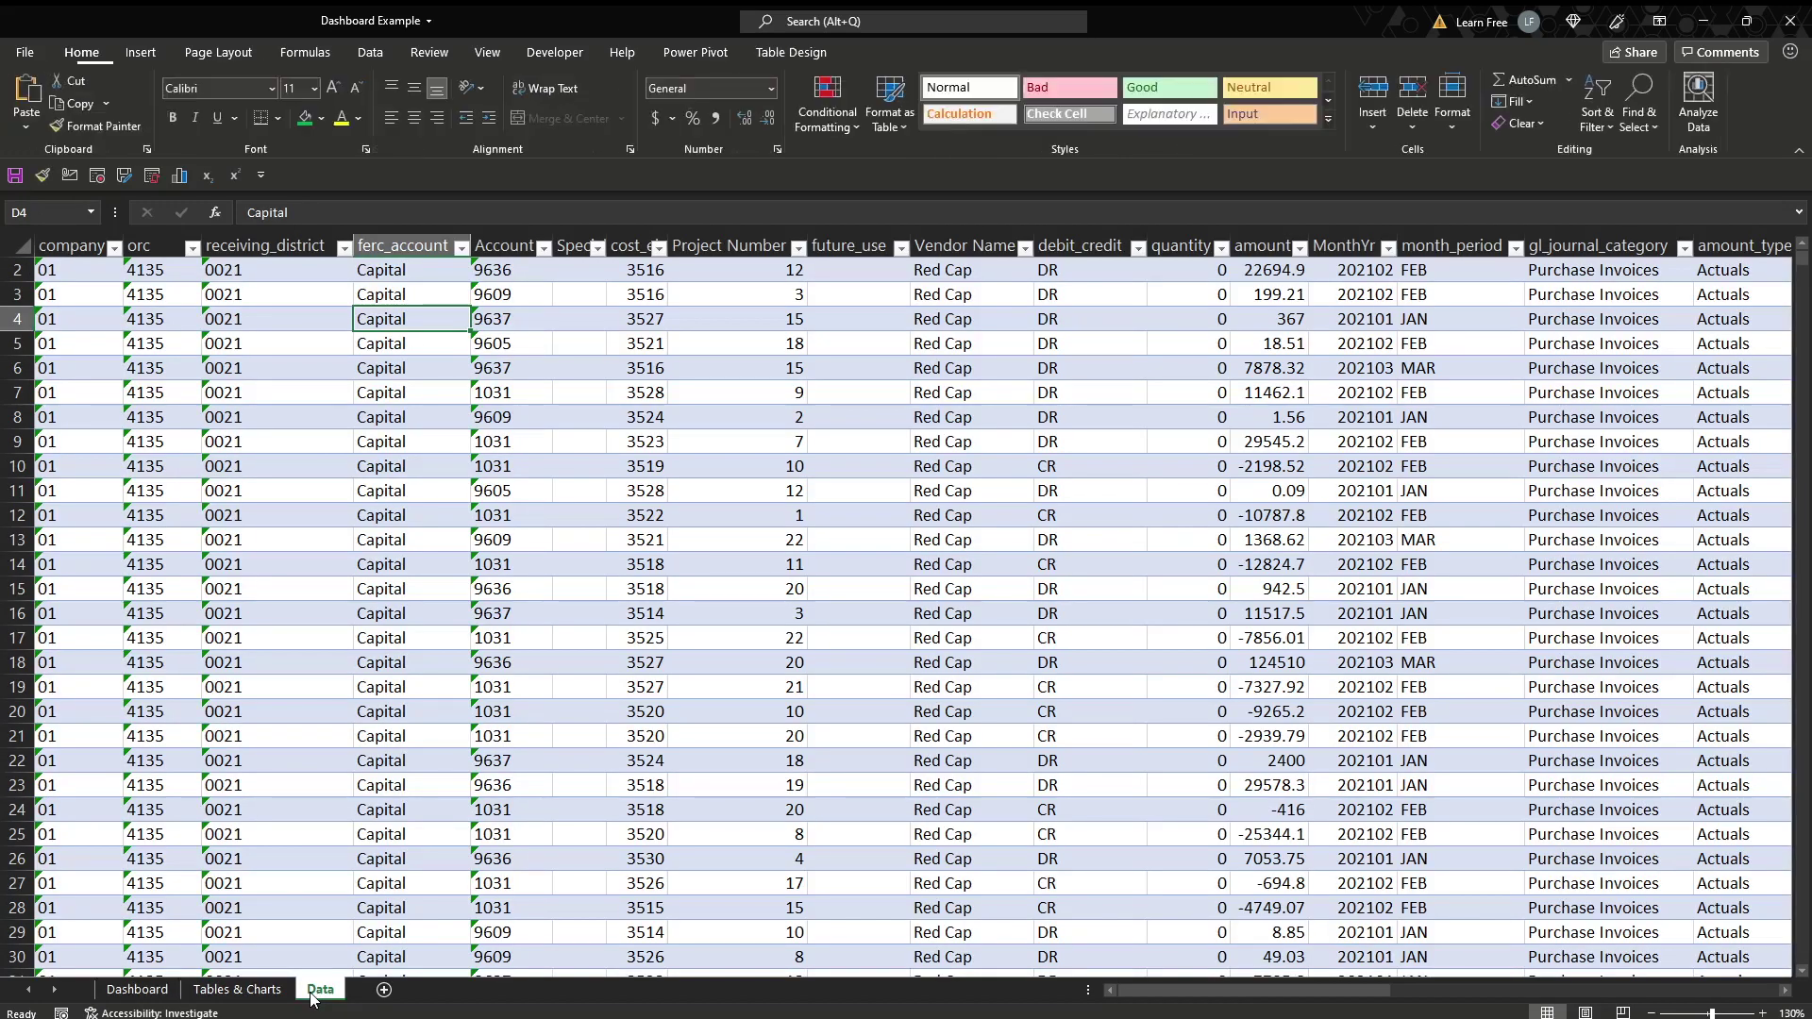
left_click(82, 396)
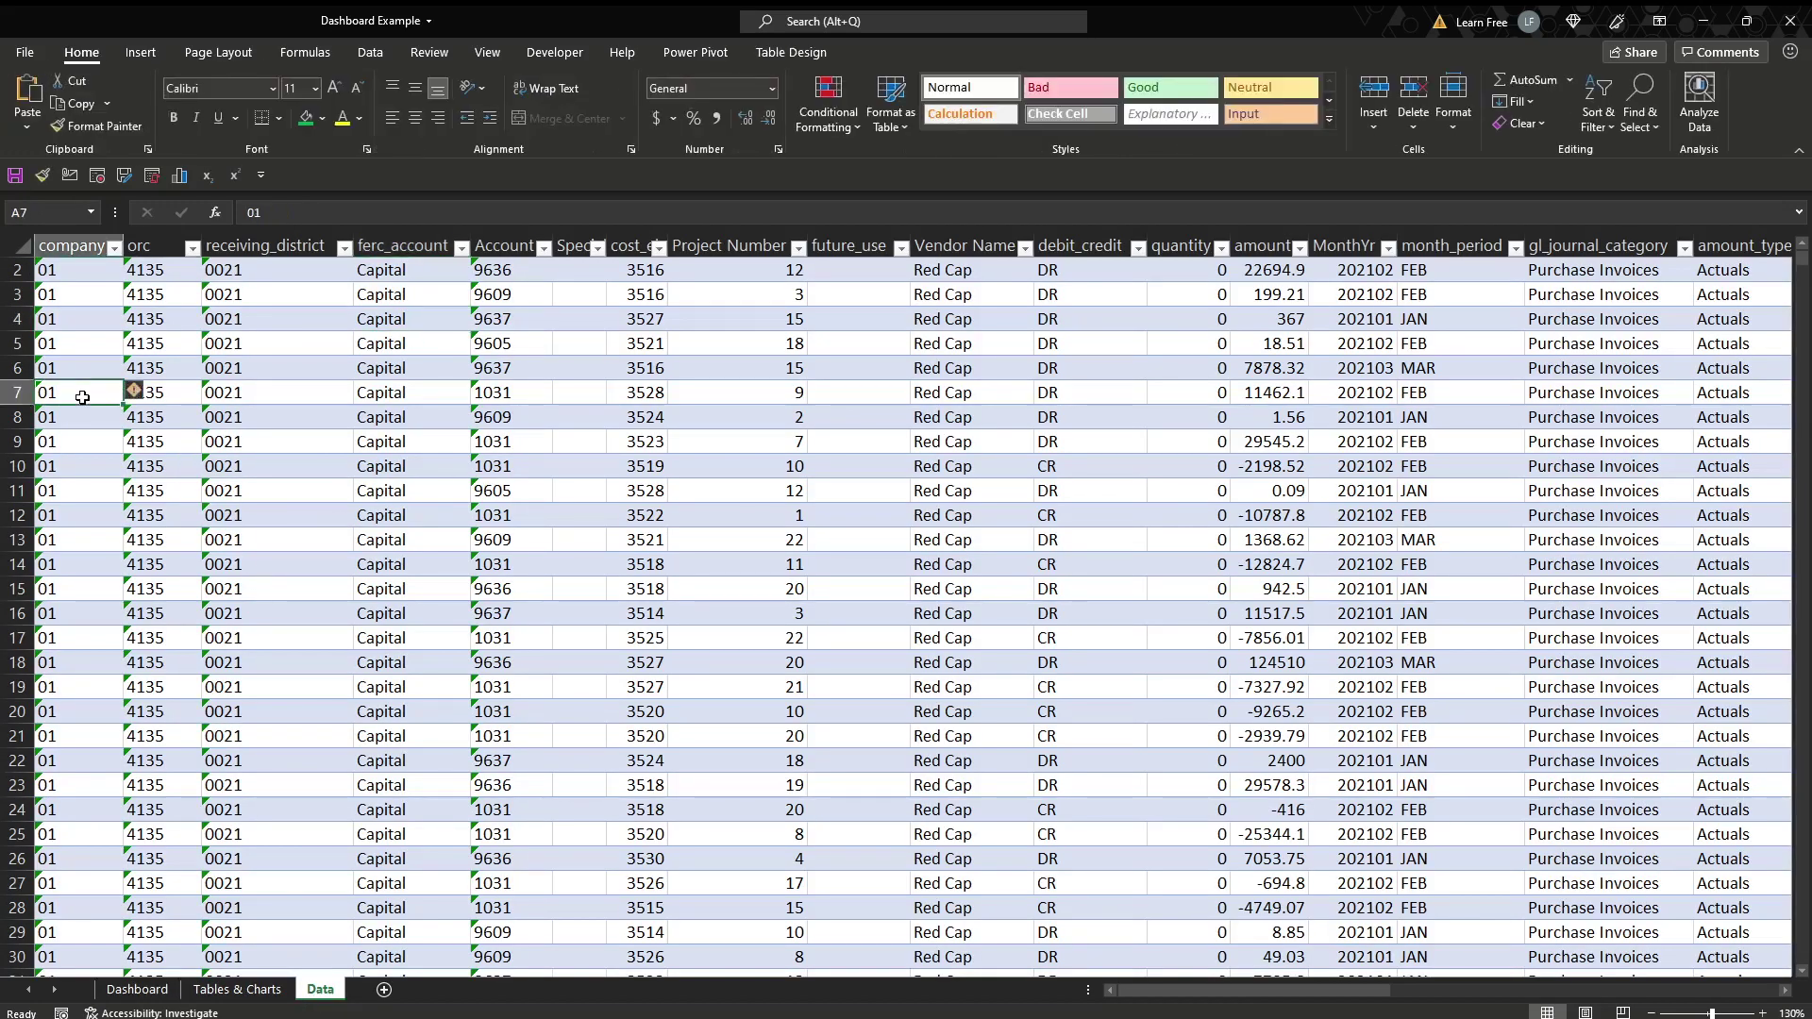
key("ctrl+shift+Right")
key("ctrl+c")
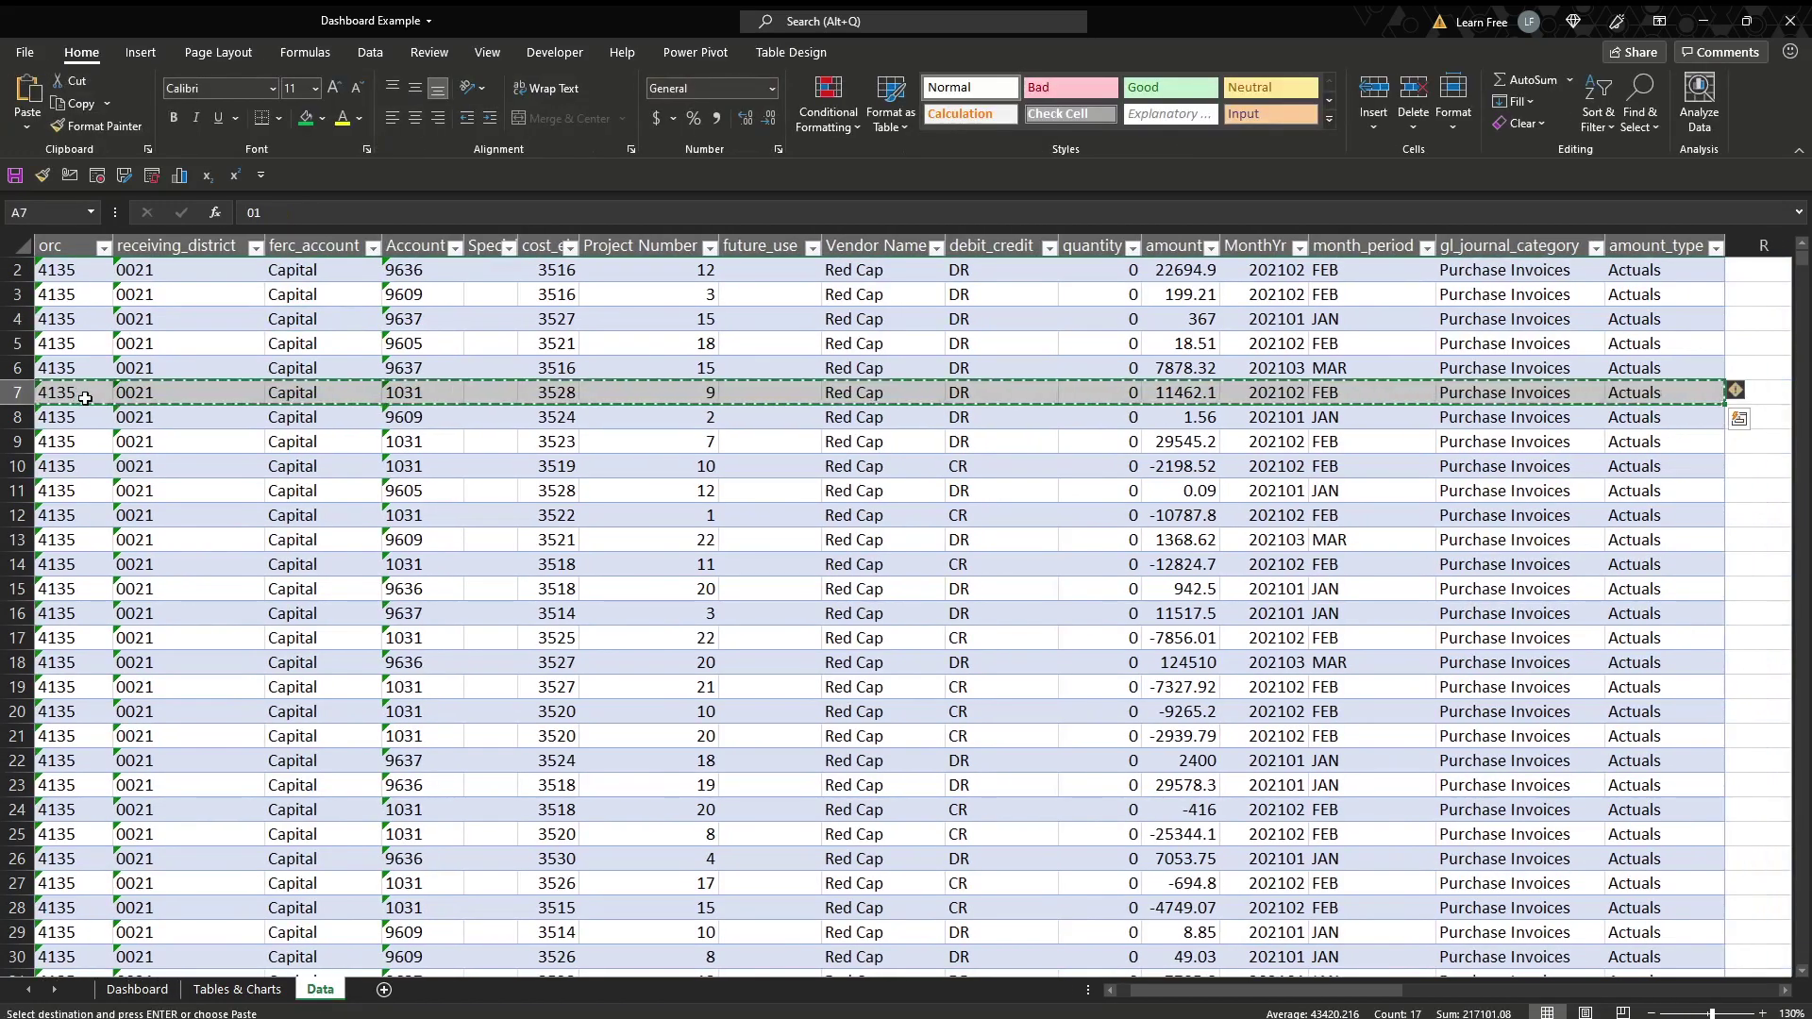
key("ctrl+Down")
key("Down")
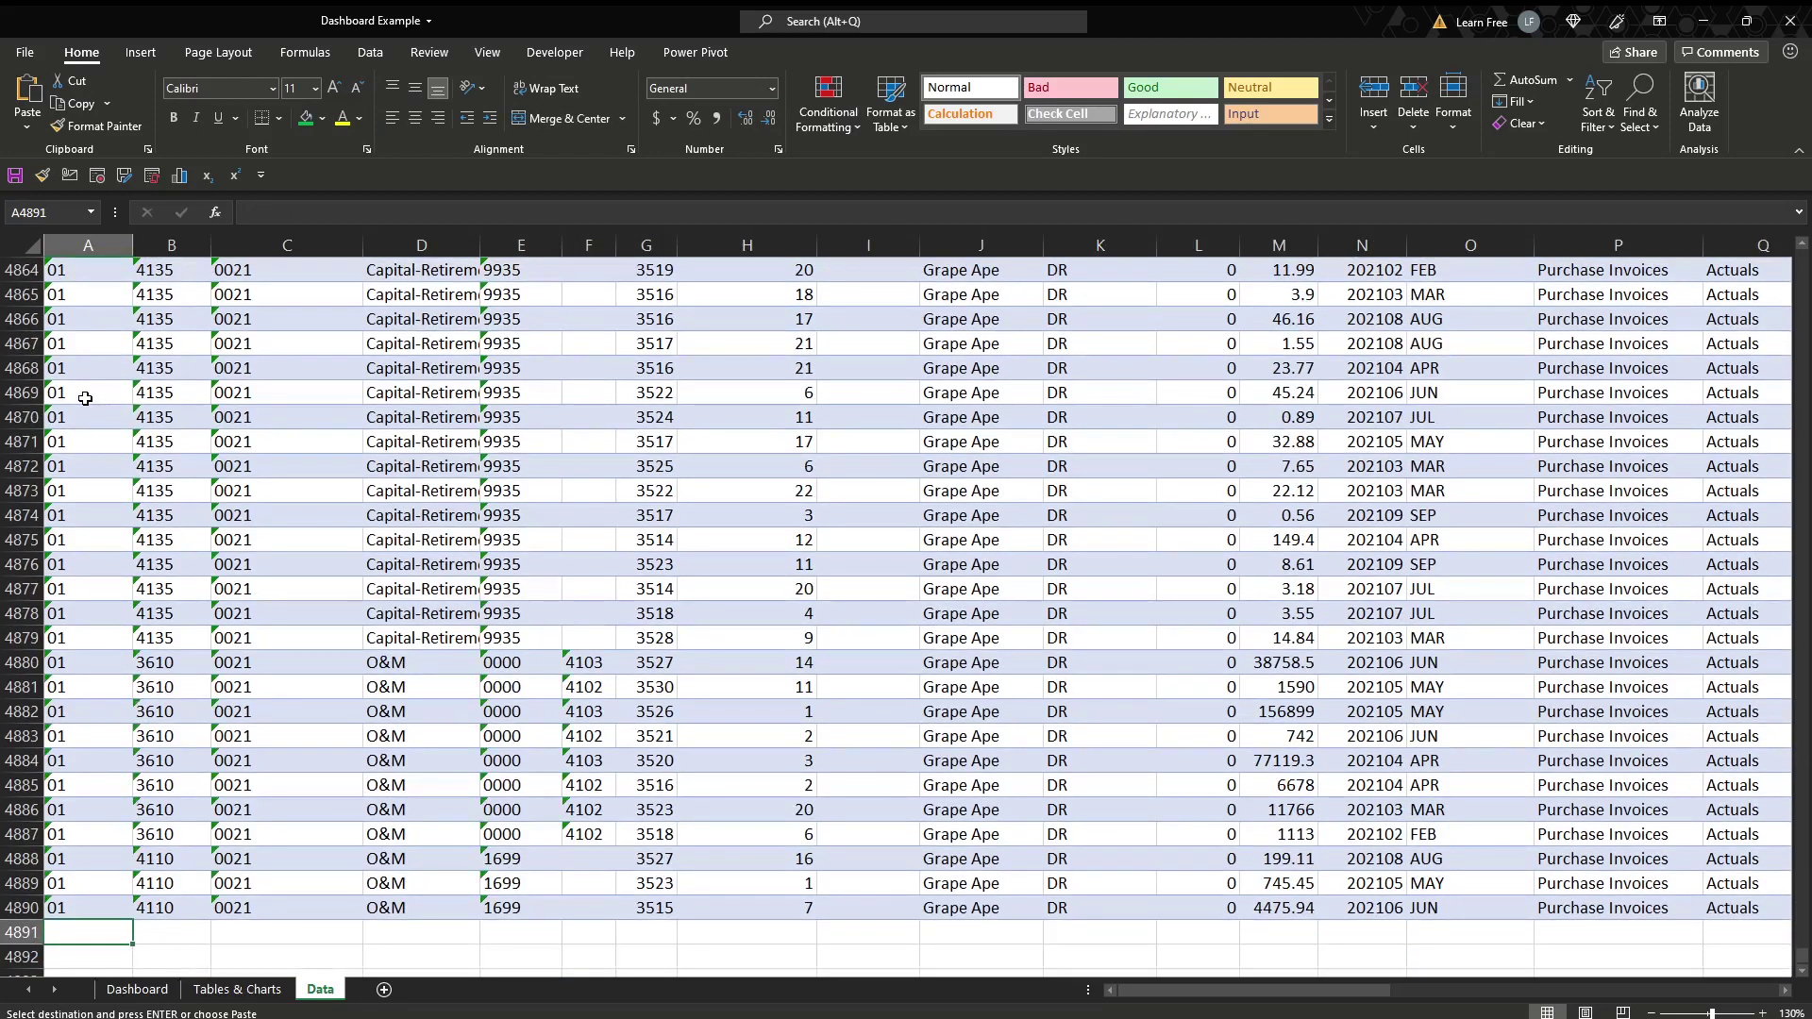
key("ctrl+v")
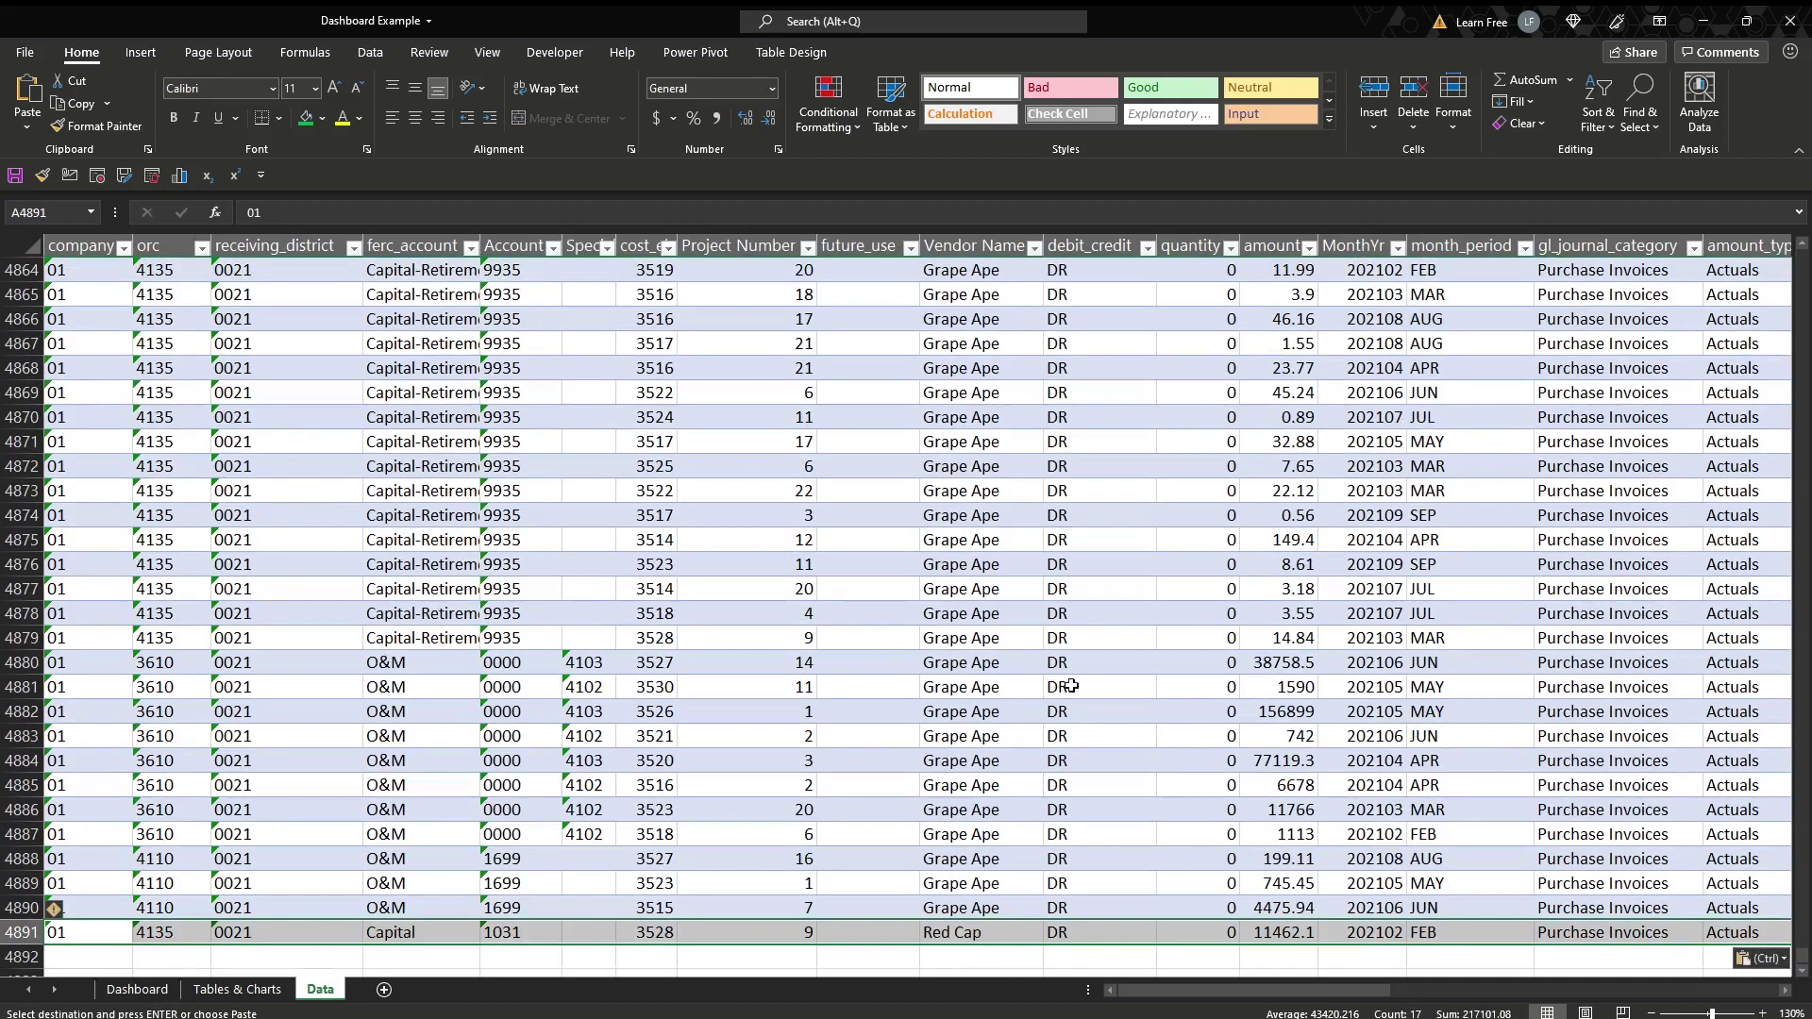
left_click(1270, 932)
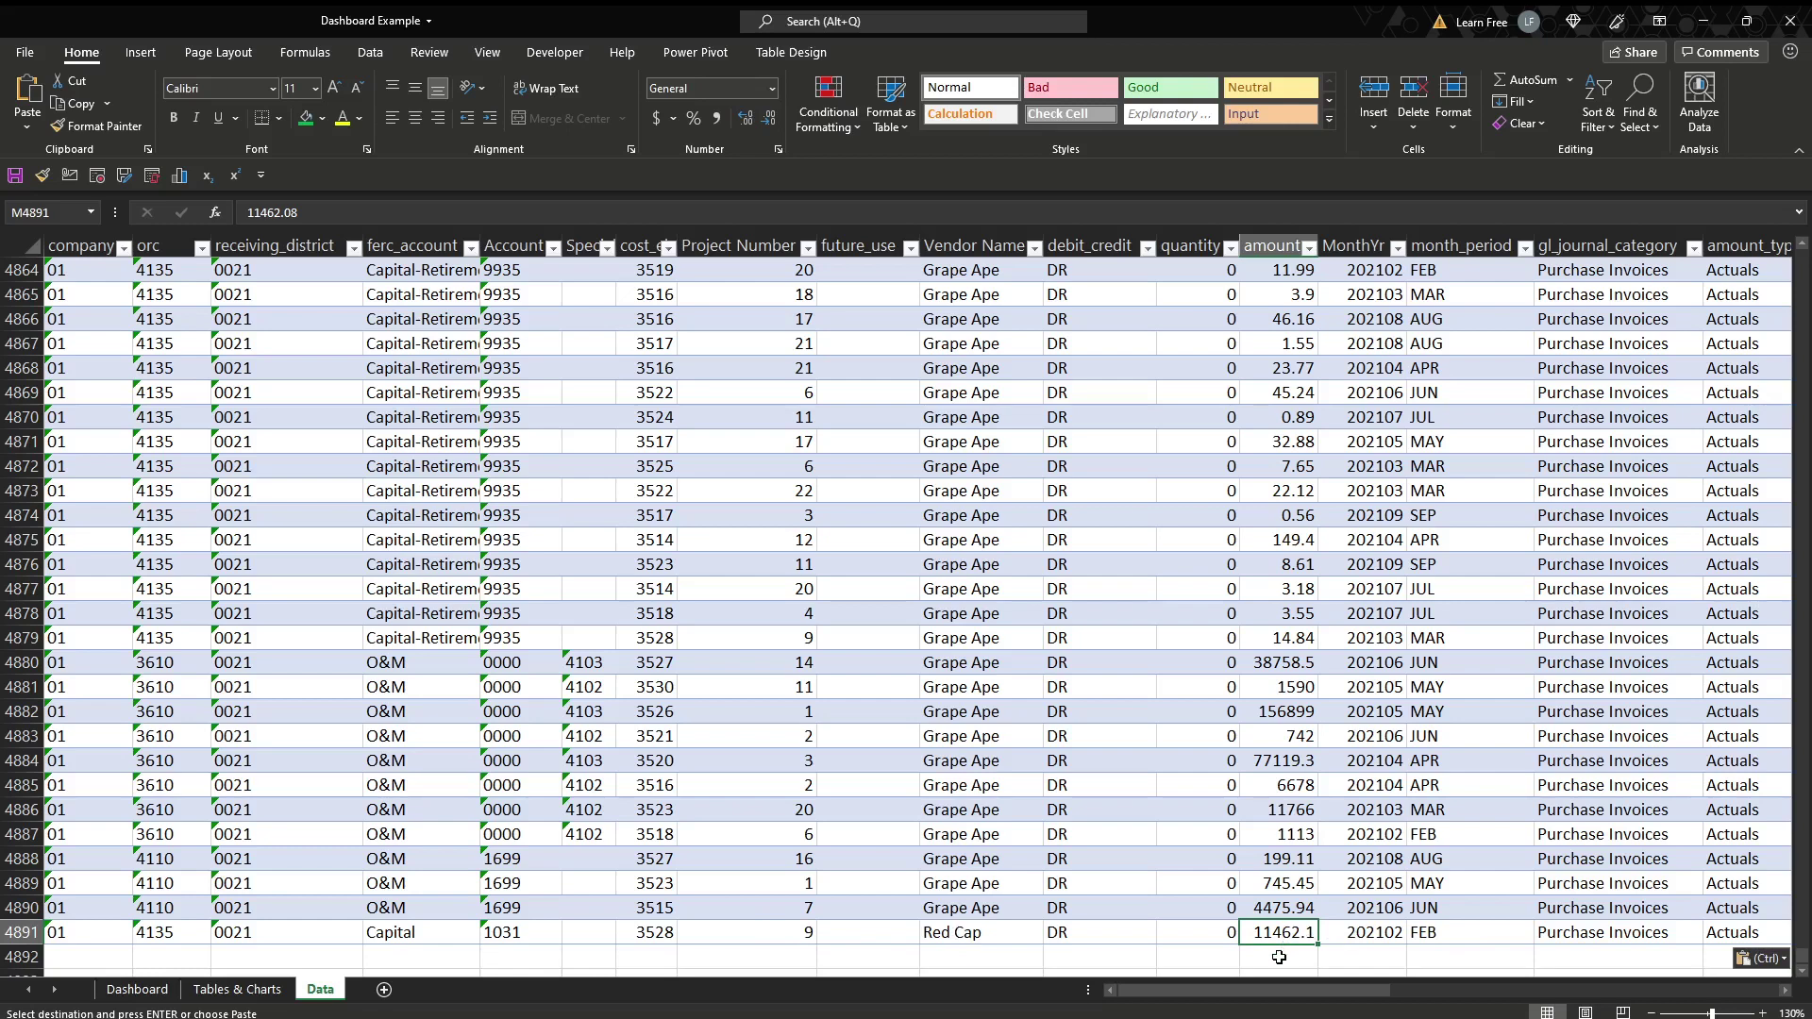
type("1000000")
key("Return")
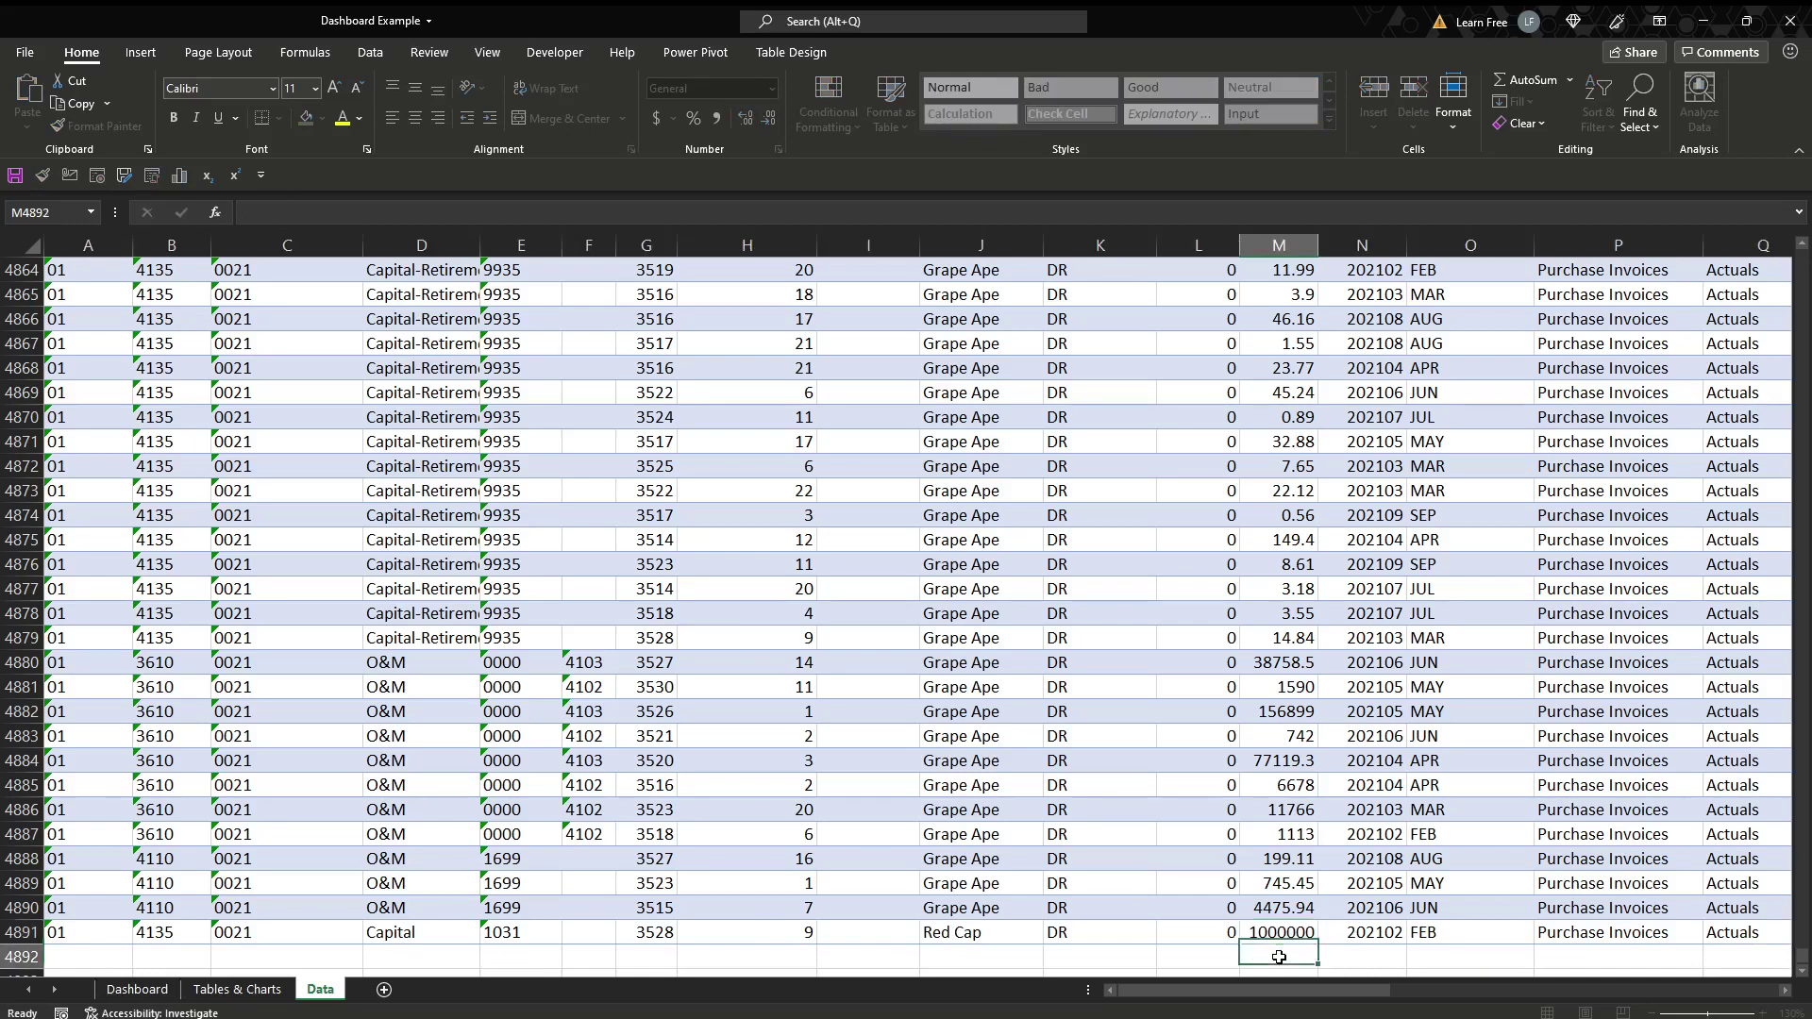
- Refresh the Tables & Charts pivot tables so they include the new Red Cap row
left_click(238, 989)
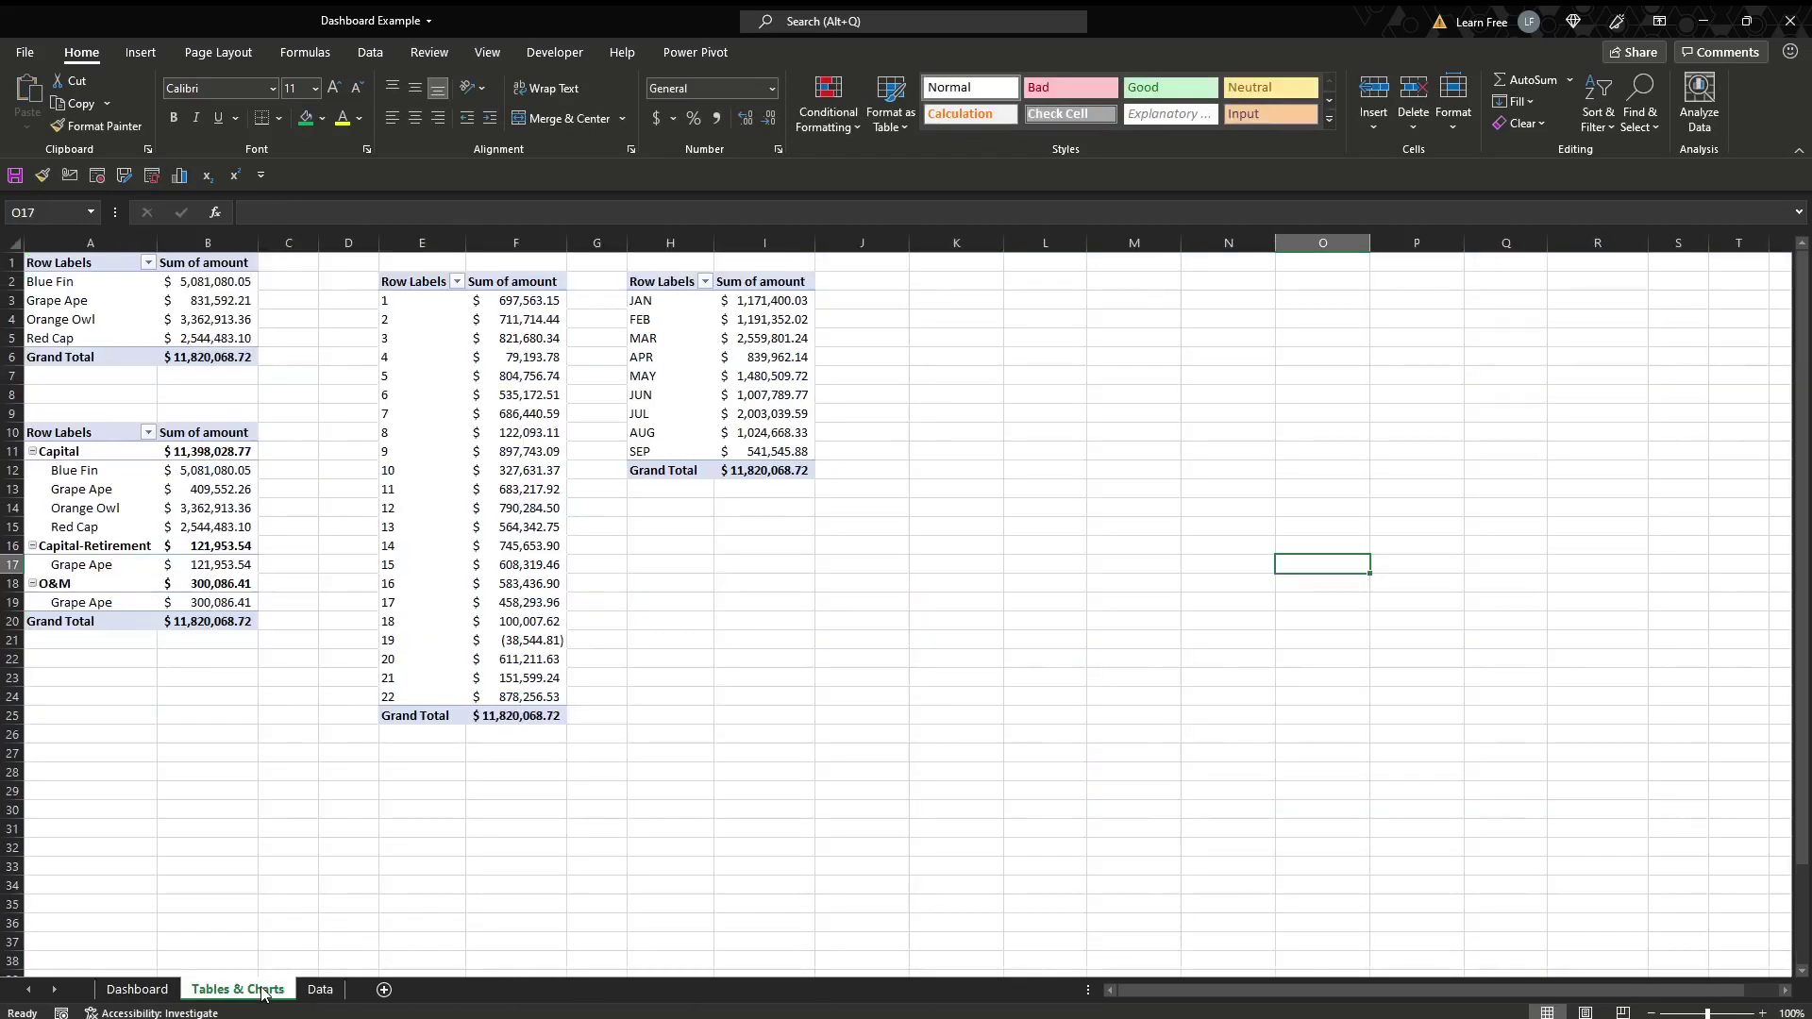
left_click(137, 989)
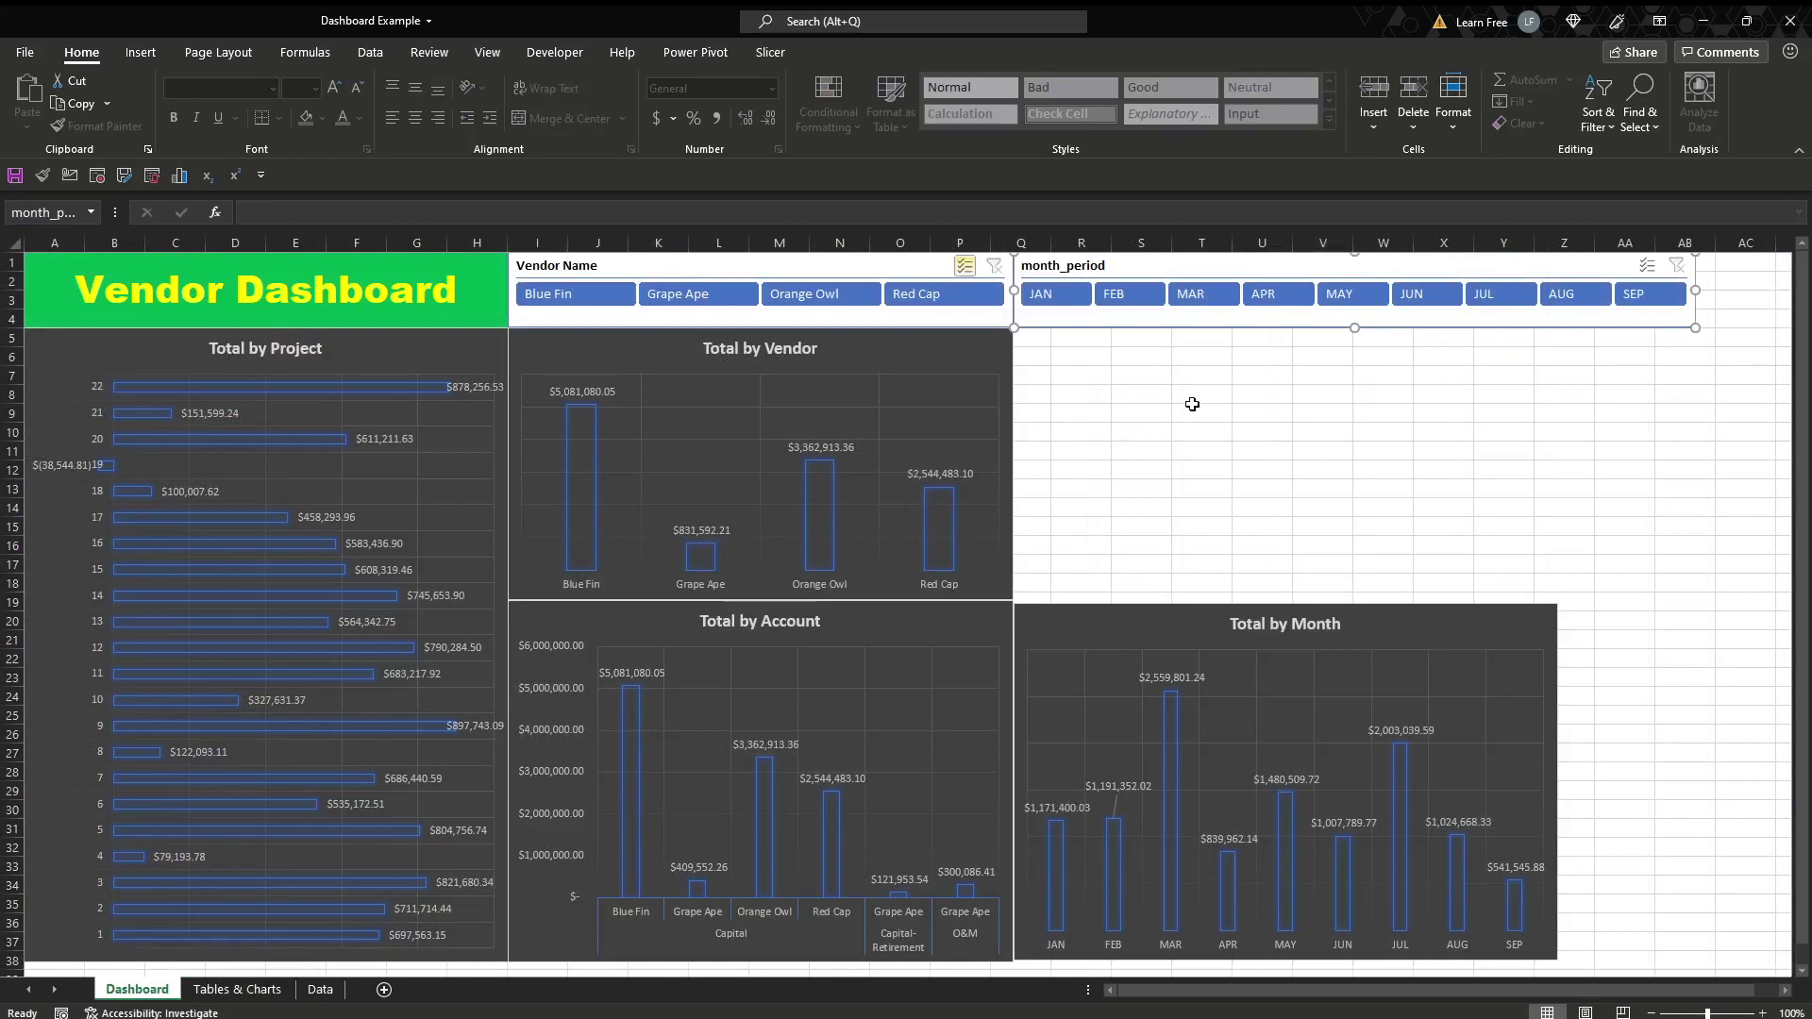
left_click(237, 989)
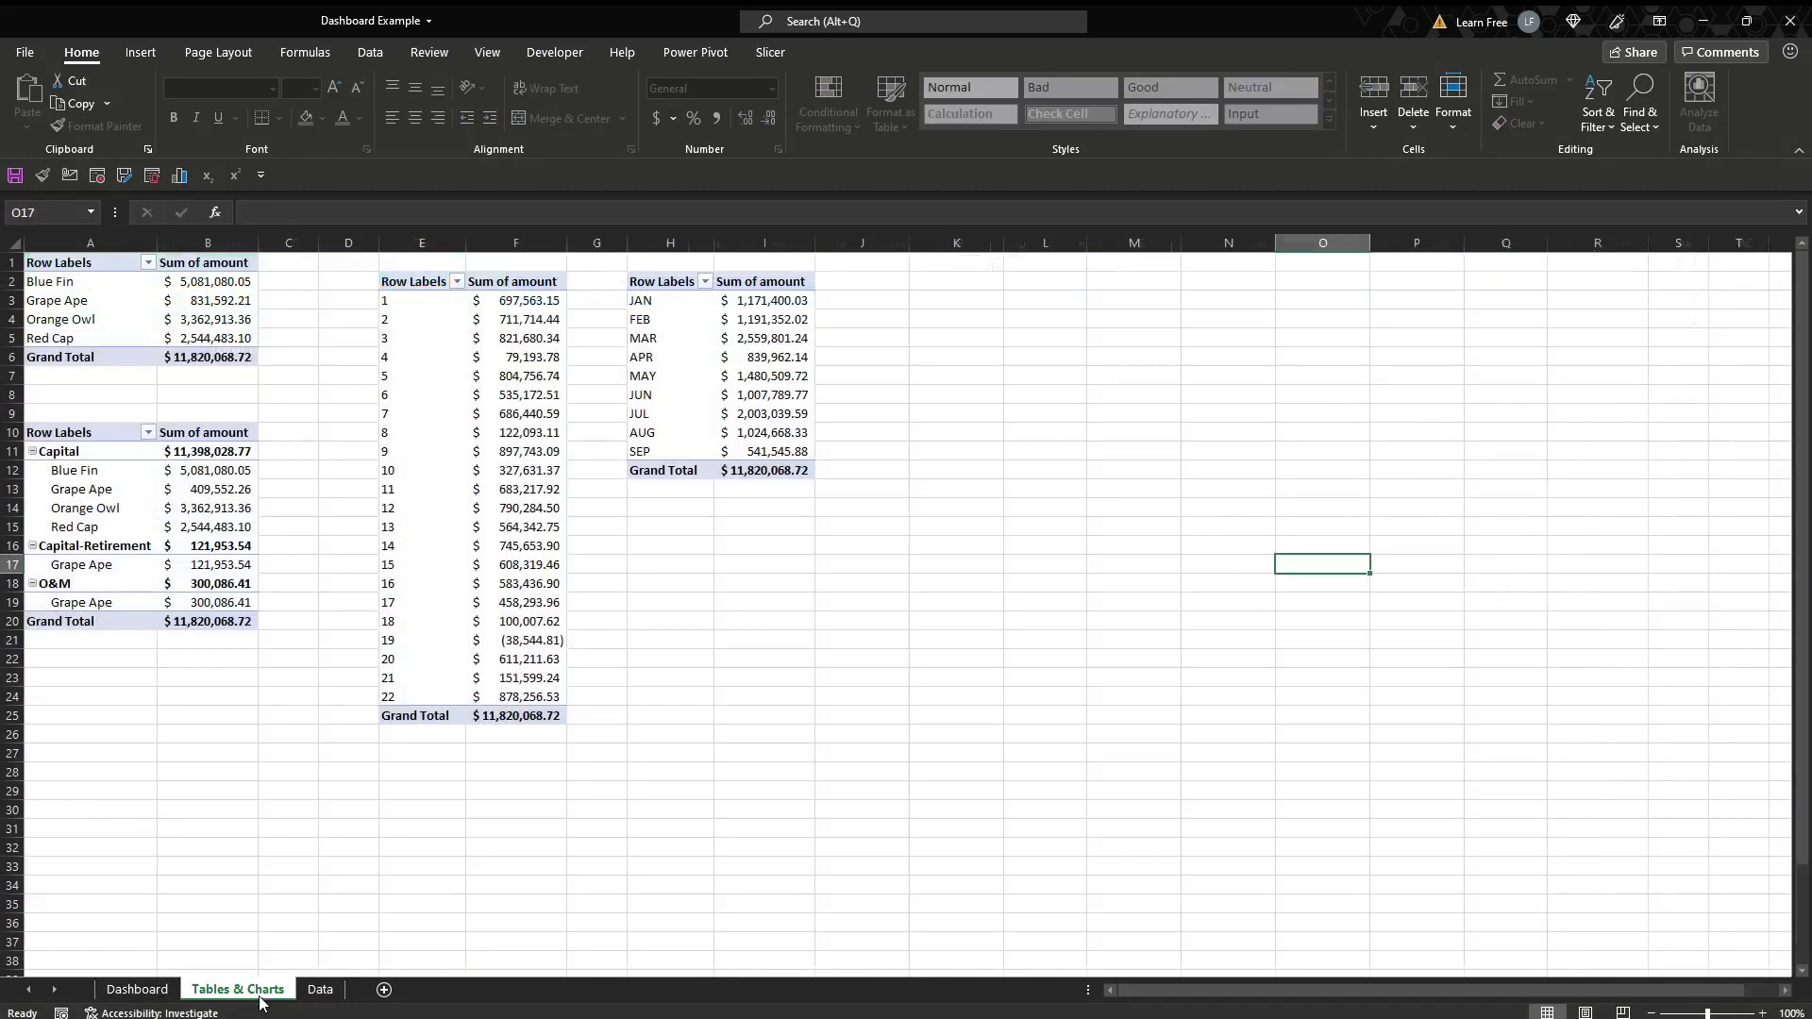
left_click(716, 375)
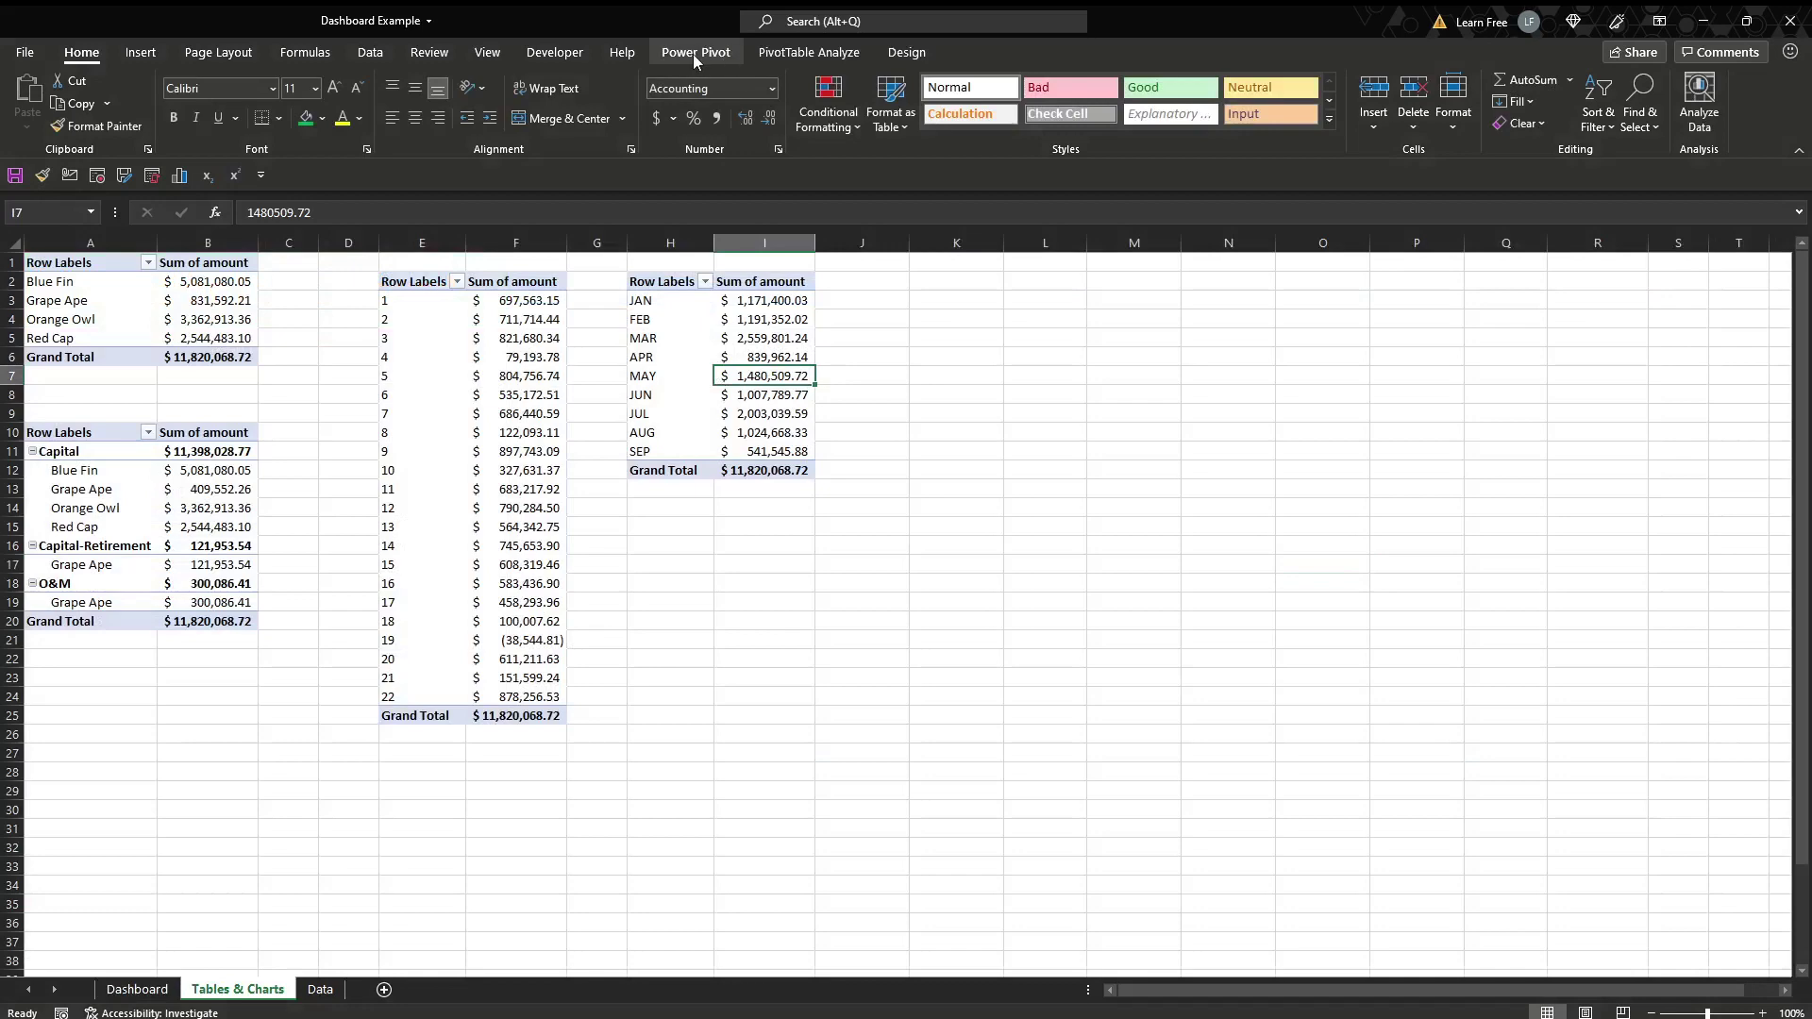
left_click(809, 52)
left_click(704, 88)
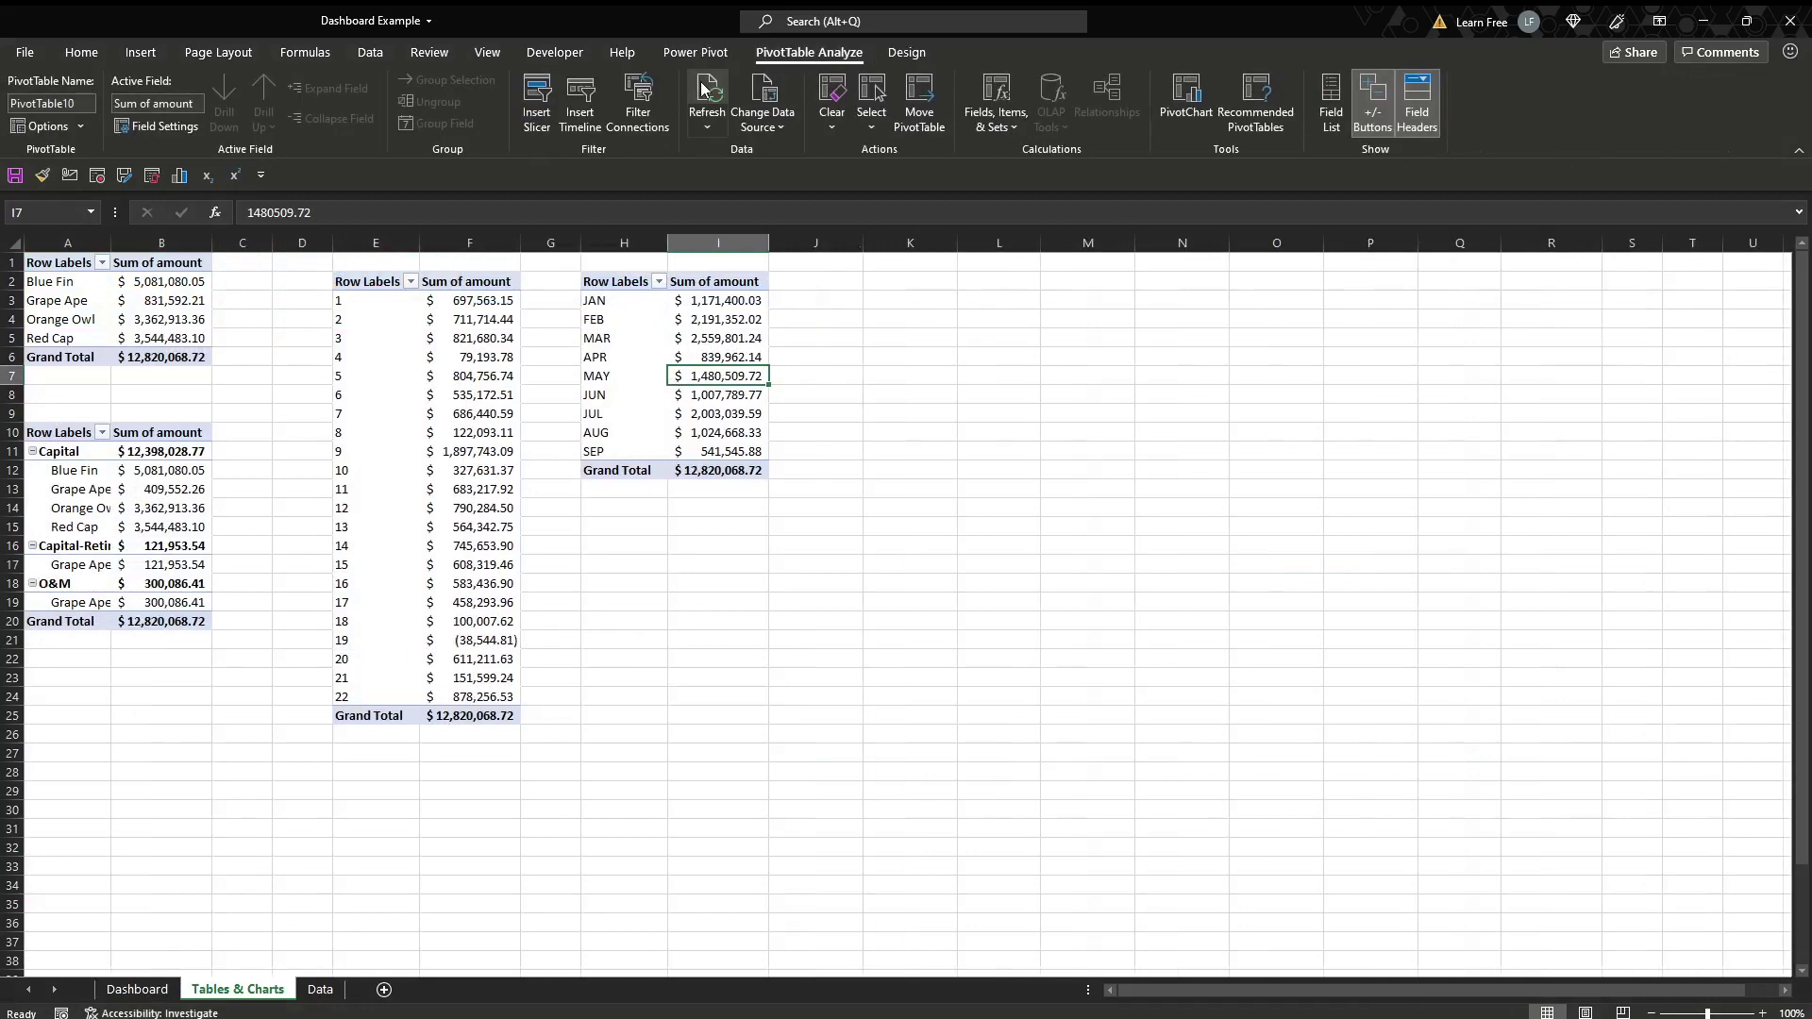
- Change the month pivot table's data source back to the whole of Table1
left_click(755, 87)
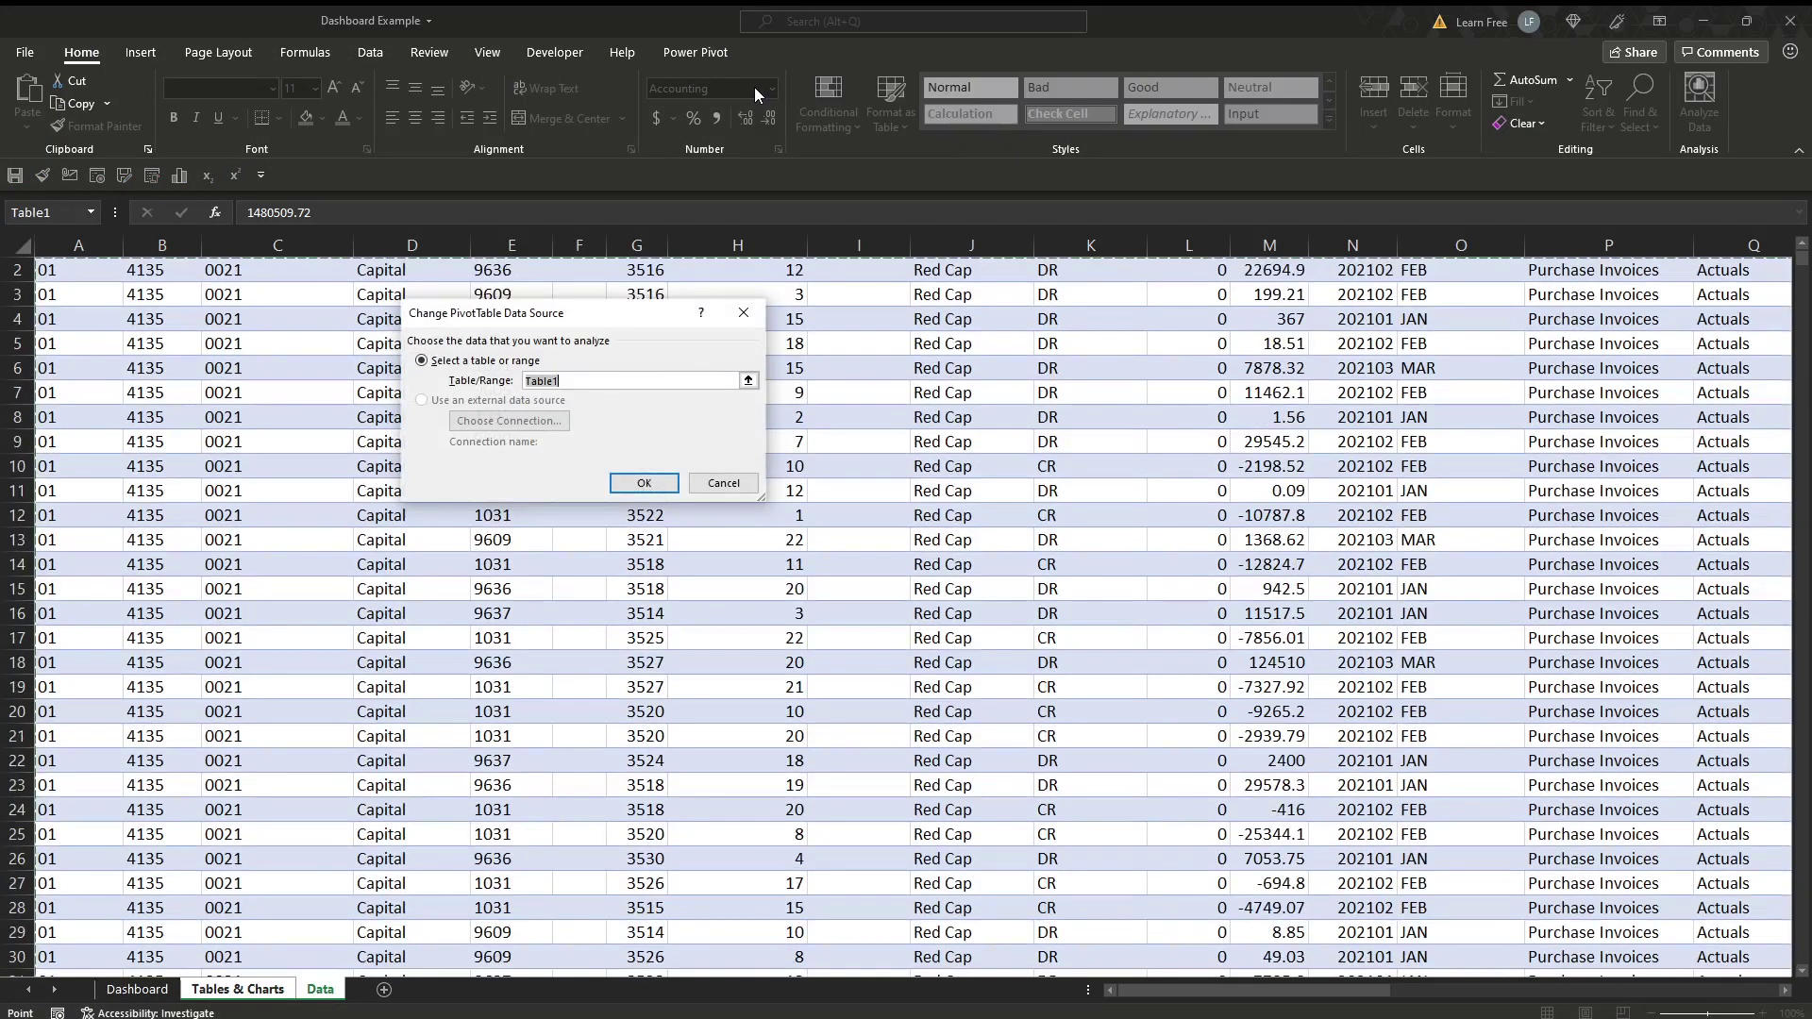
key("ctrl+Home")
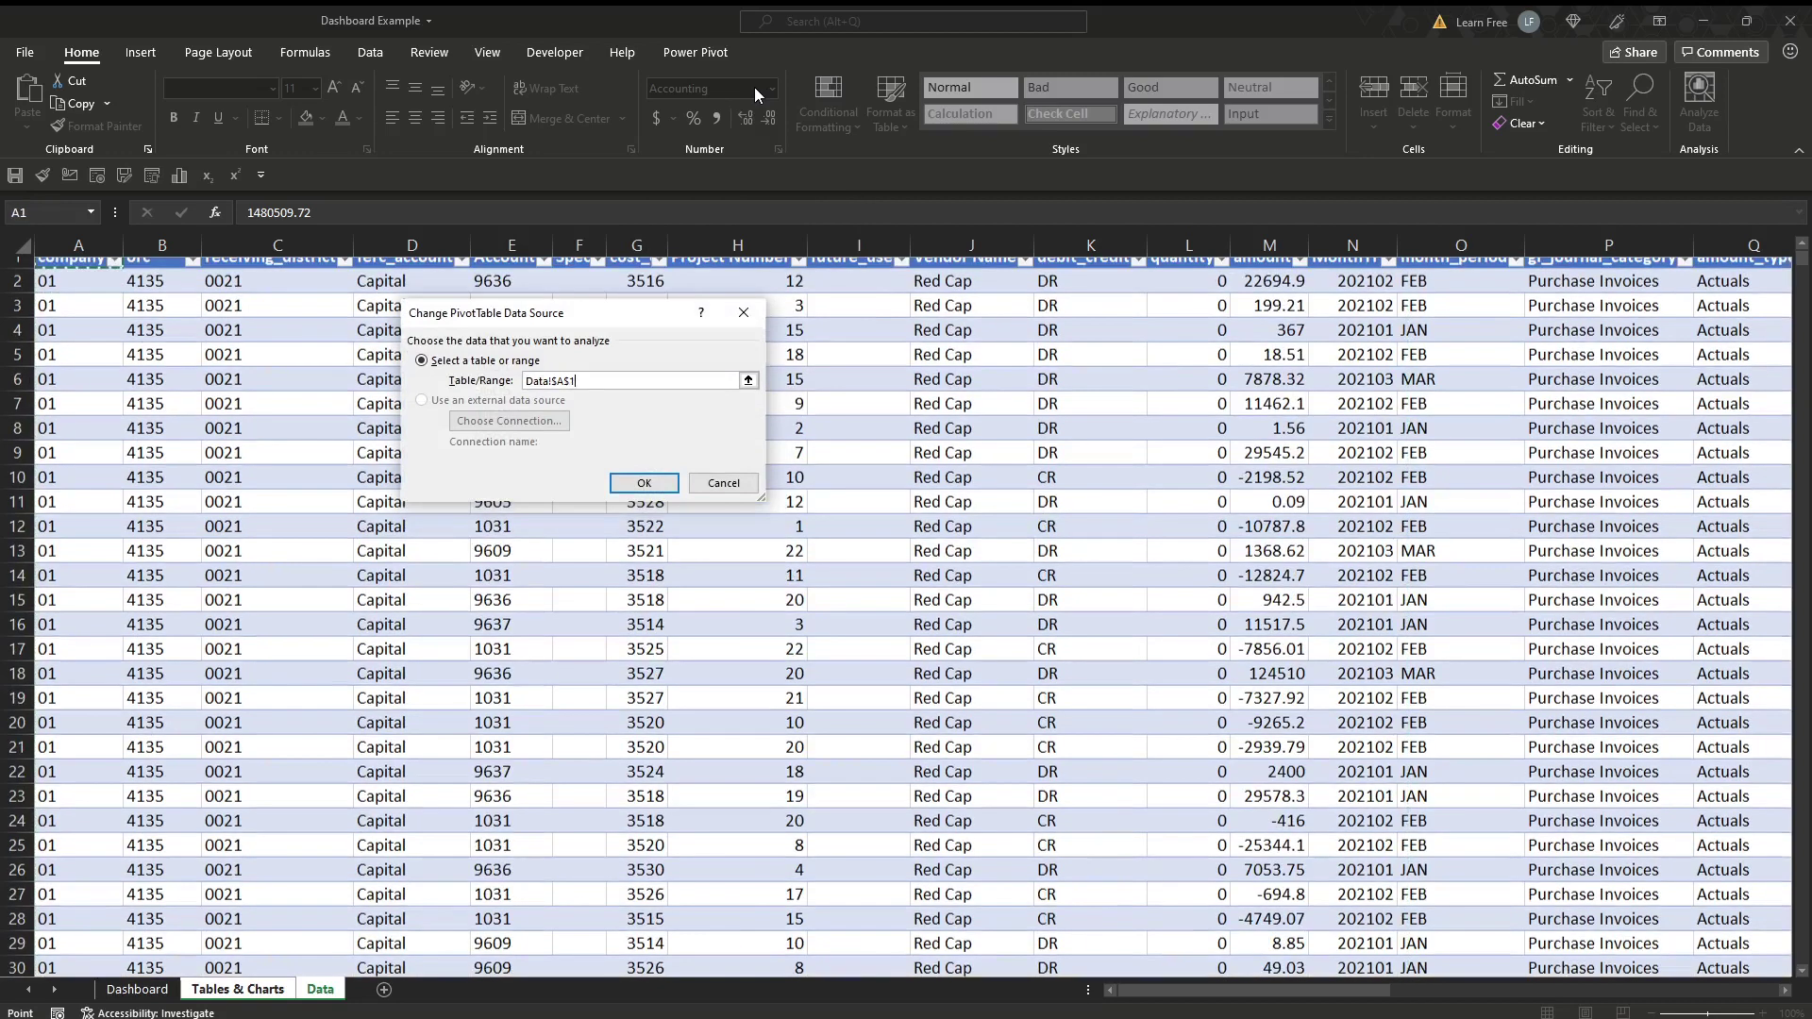
key("ctrl+shift+Right")
key("ctrl+shift+Down")
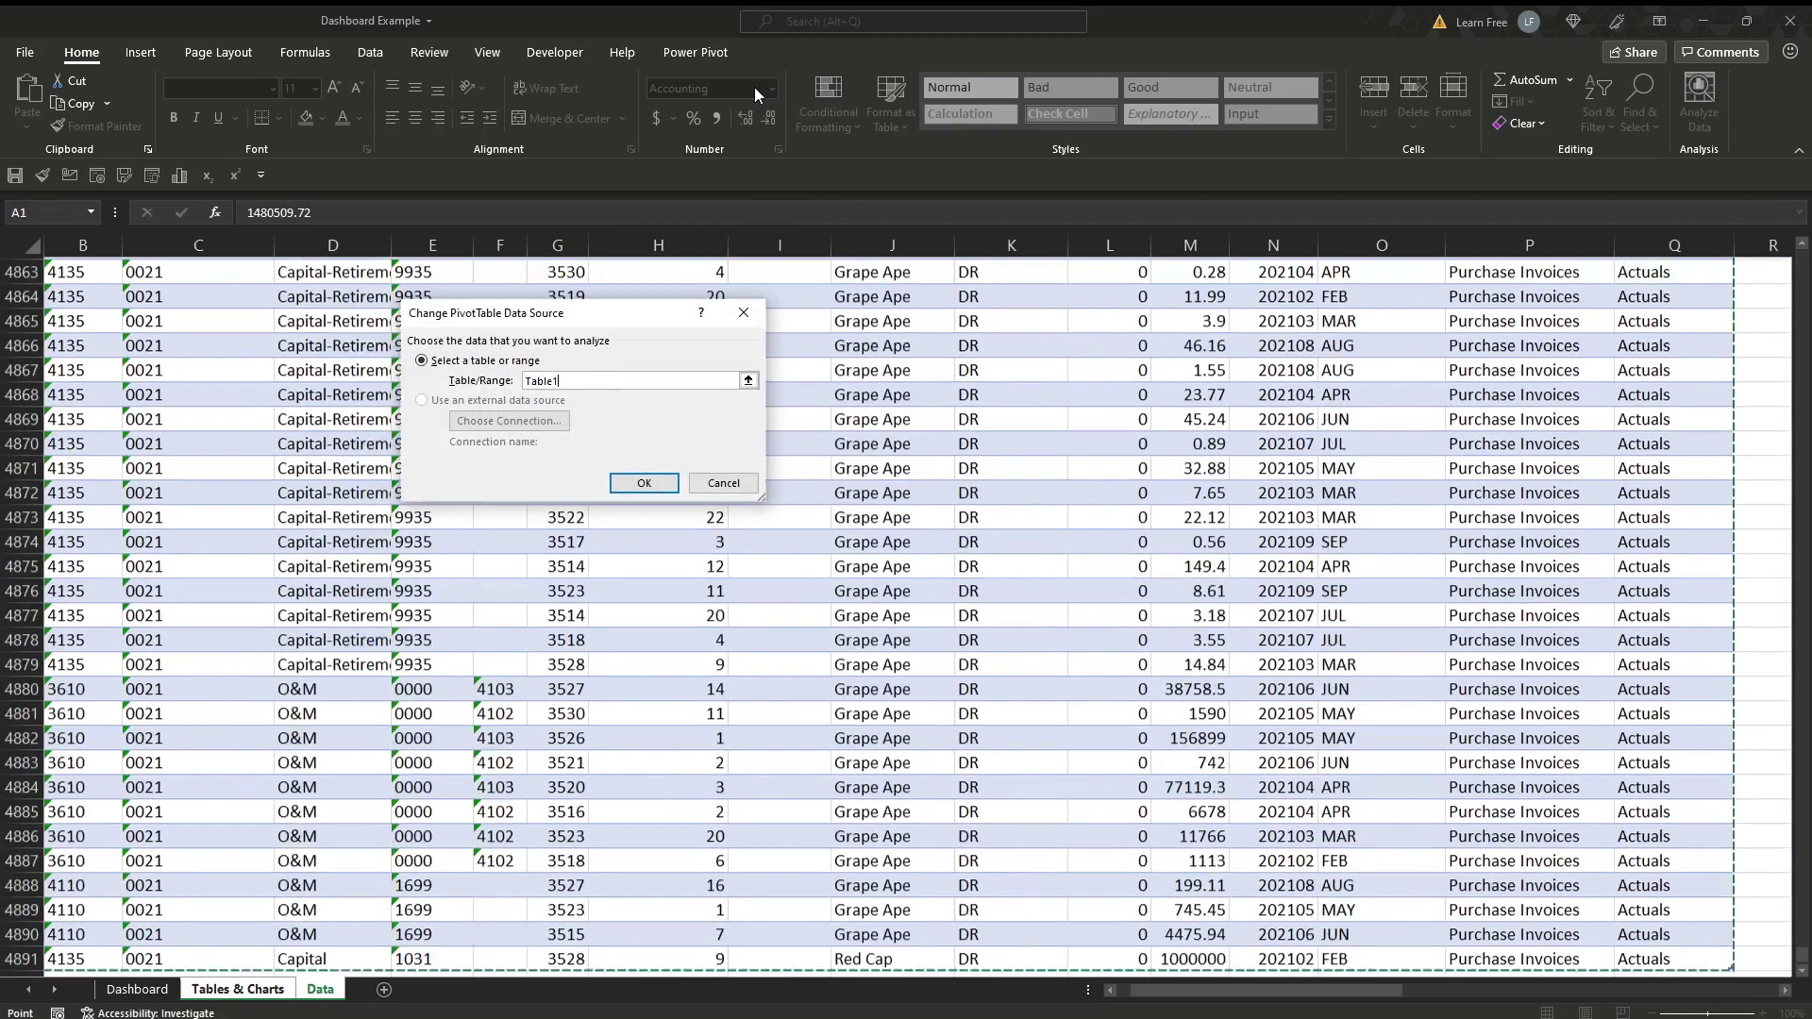
left_click(645, 484)
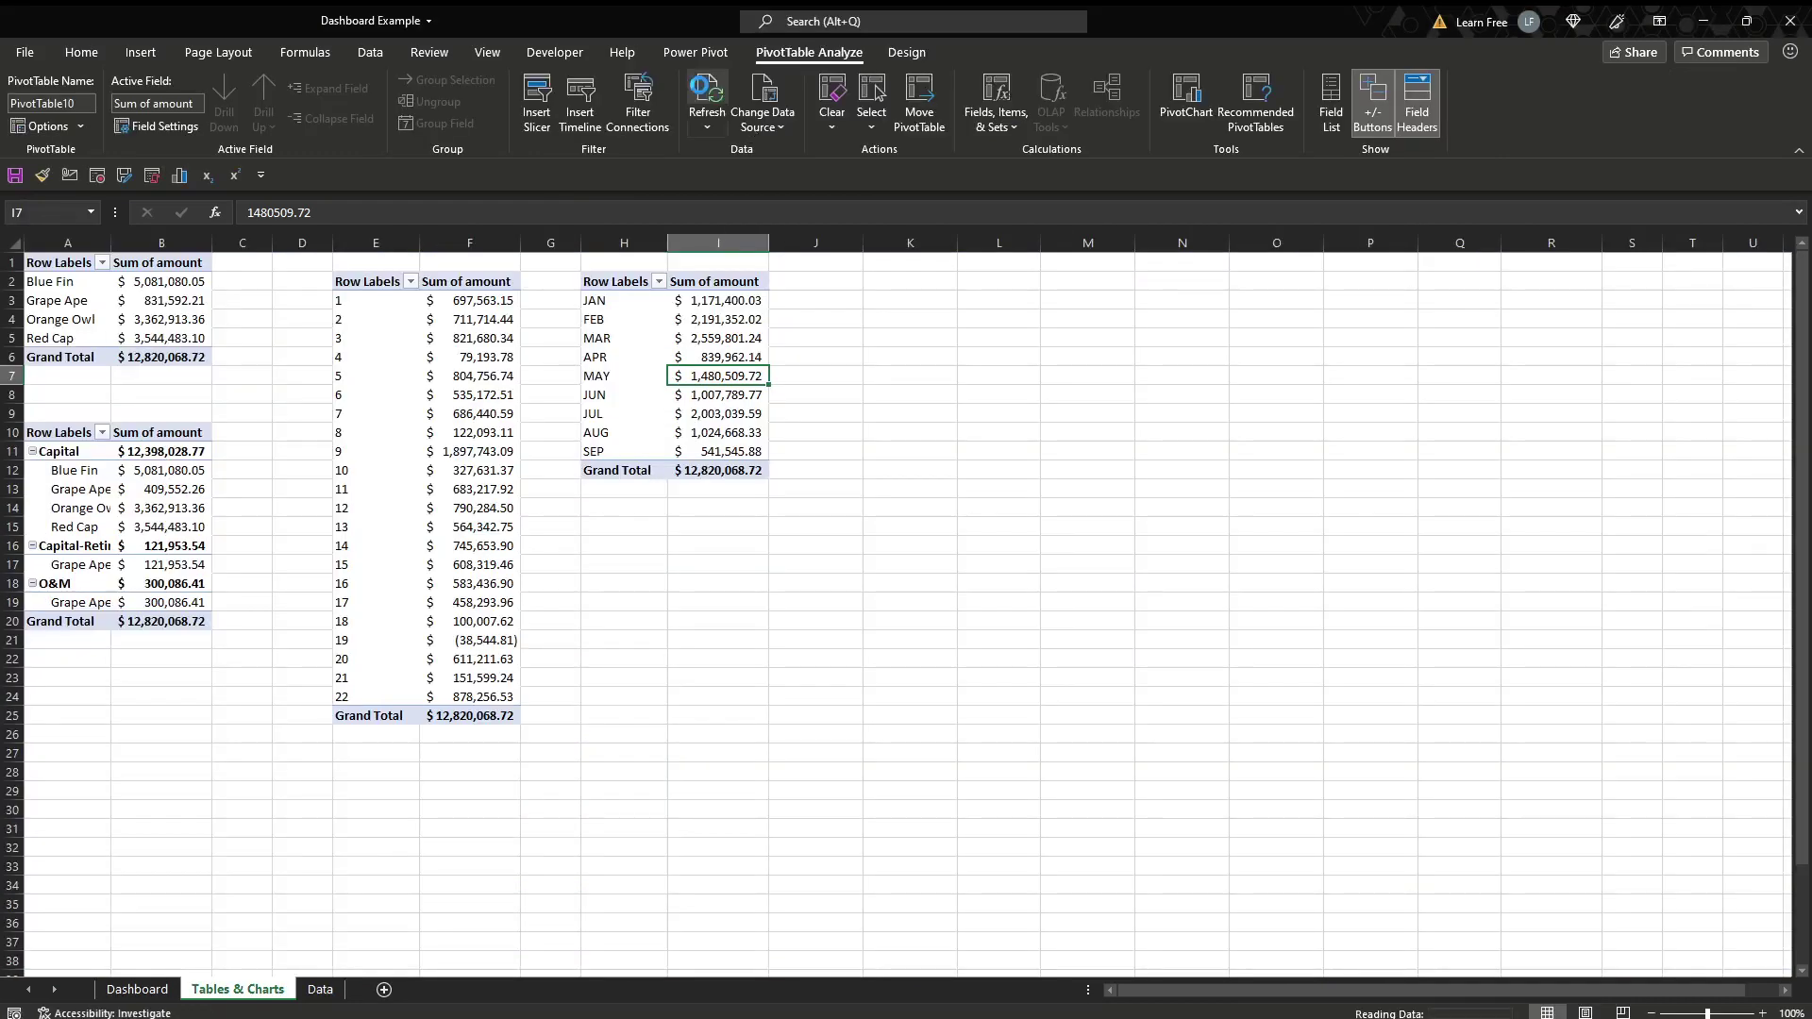
- Set the project pivot table's data source to Table1
left_click(409, 362)
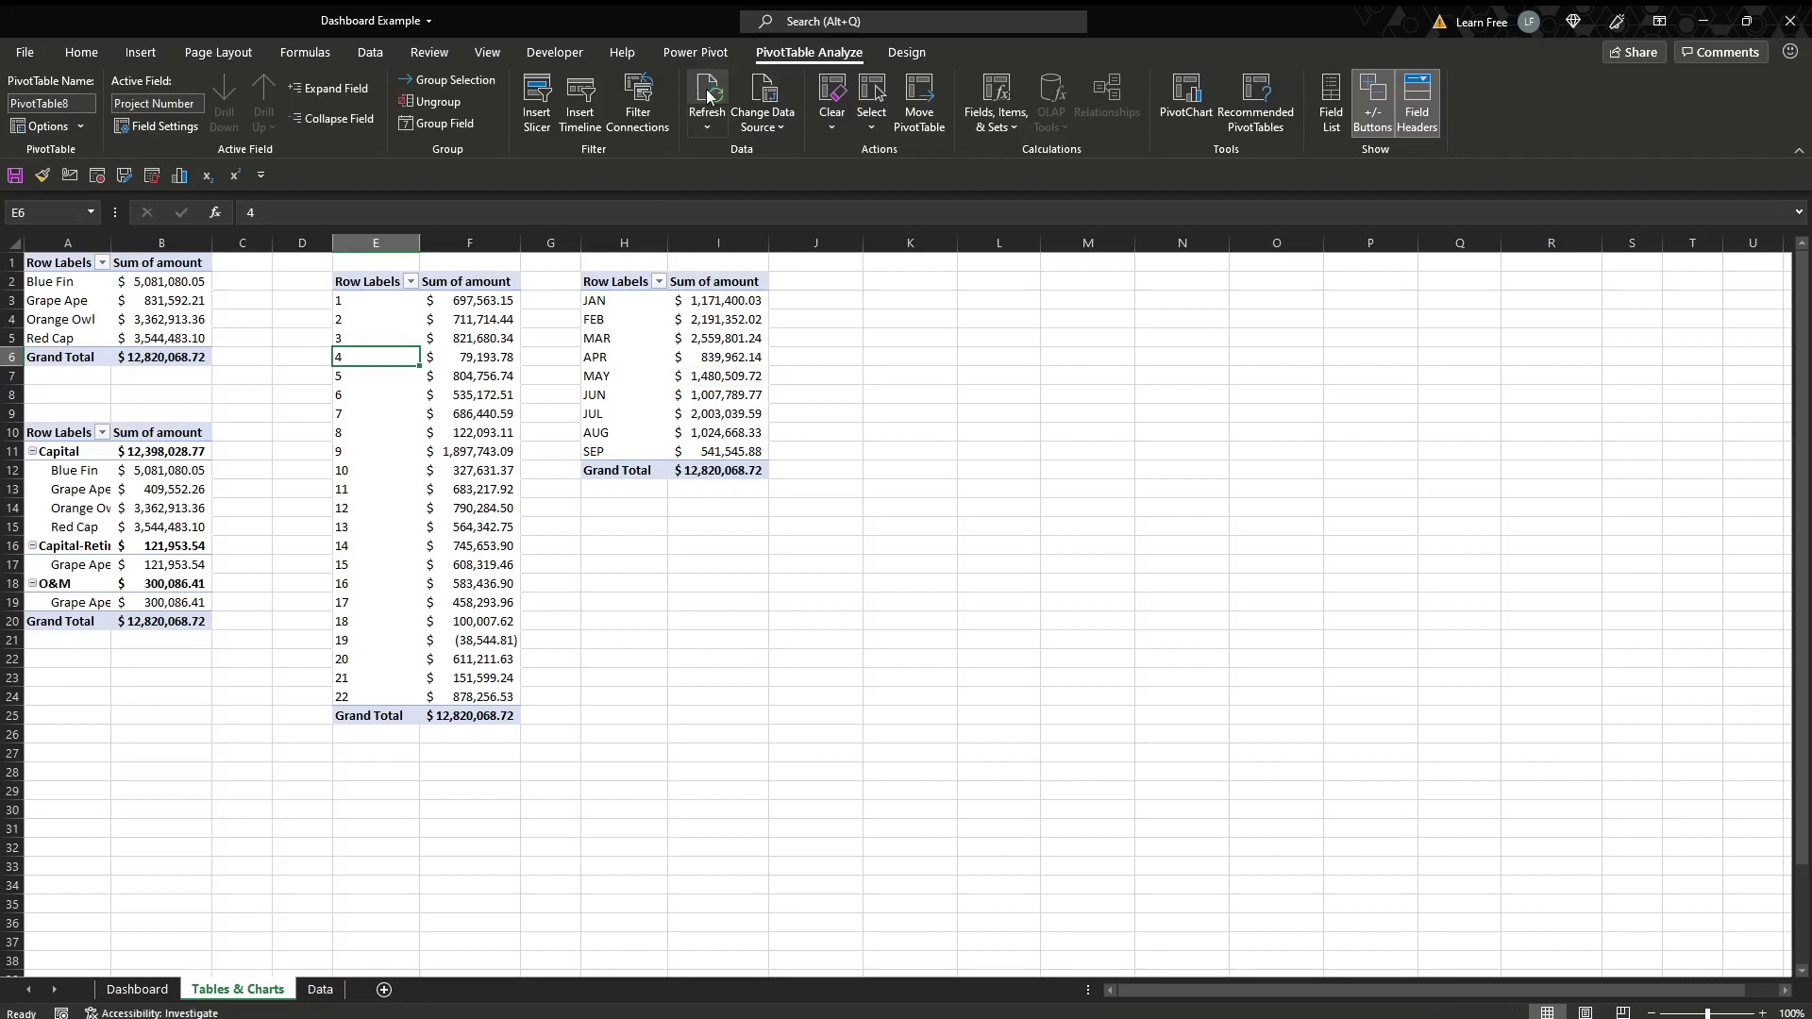
left_click(755, 89)
key("ctrl+shift+End")
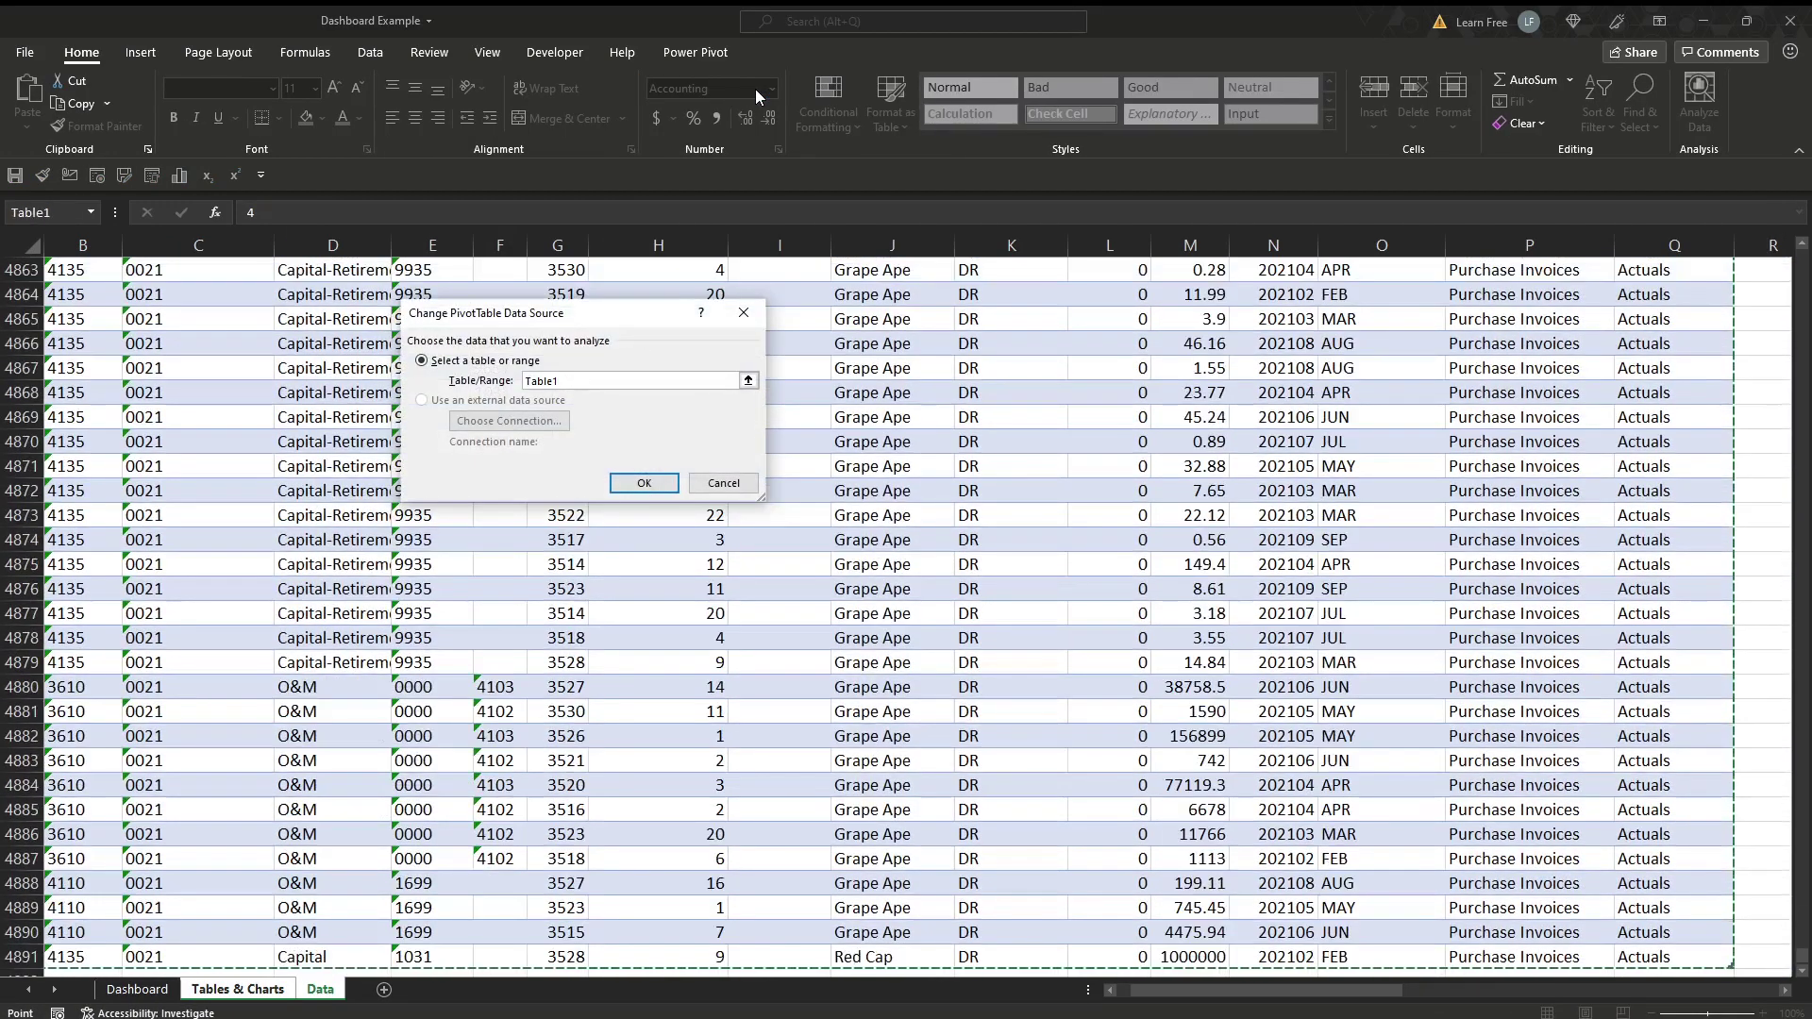
key("Return")
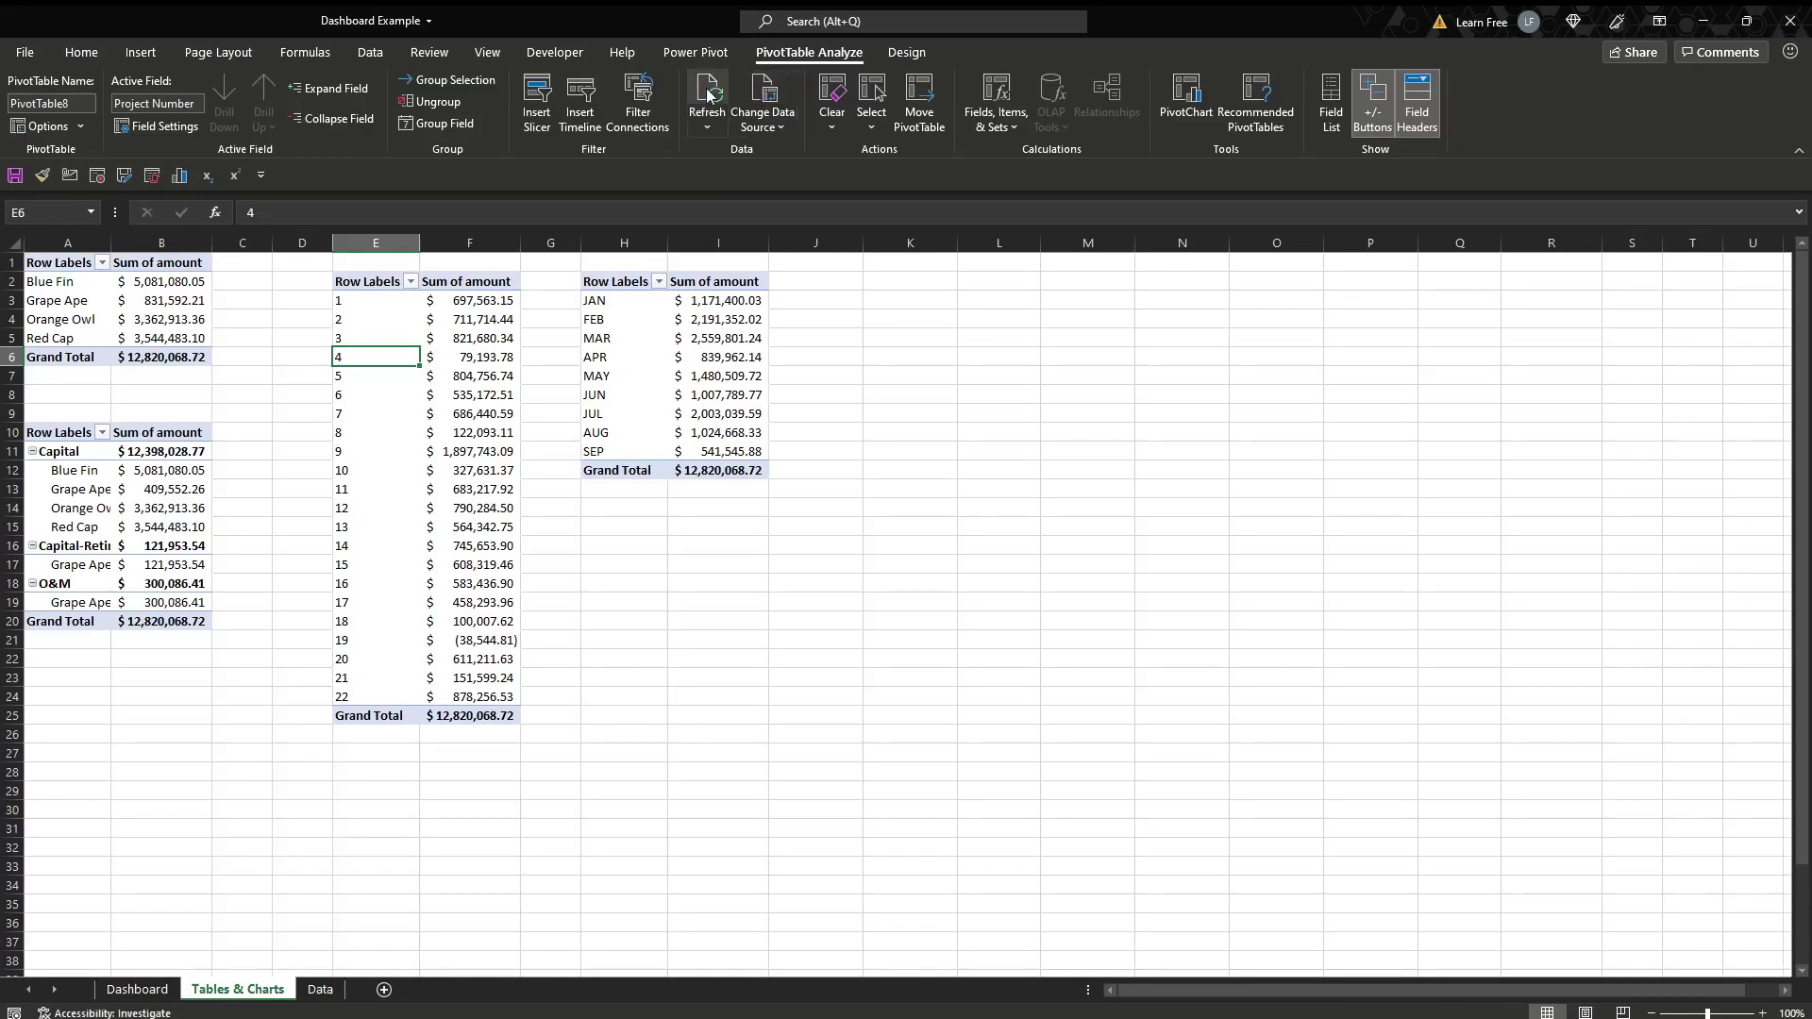
- Refresh all pivot tables, bringing Red Cap to $3,544,483.10 on the dashboard
left_click(190, 323)
left_click(170, 469)
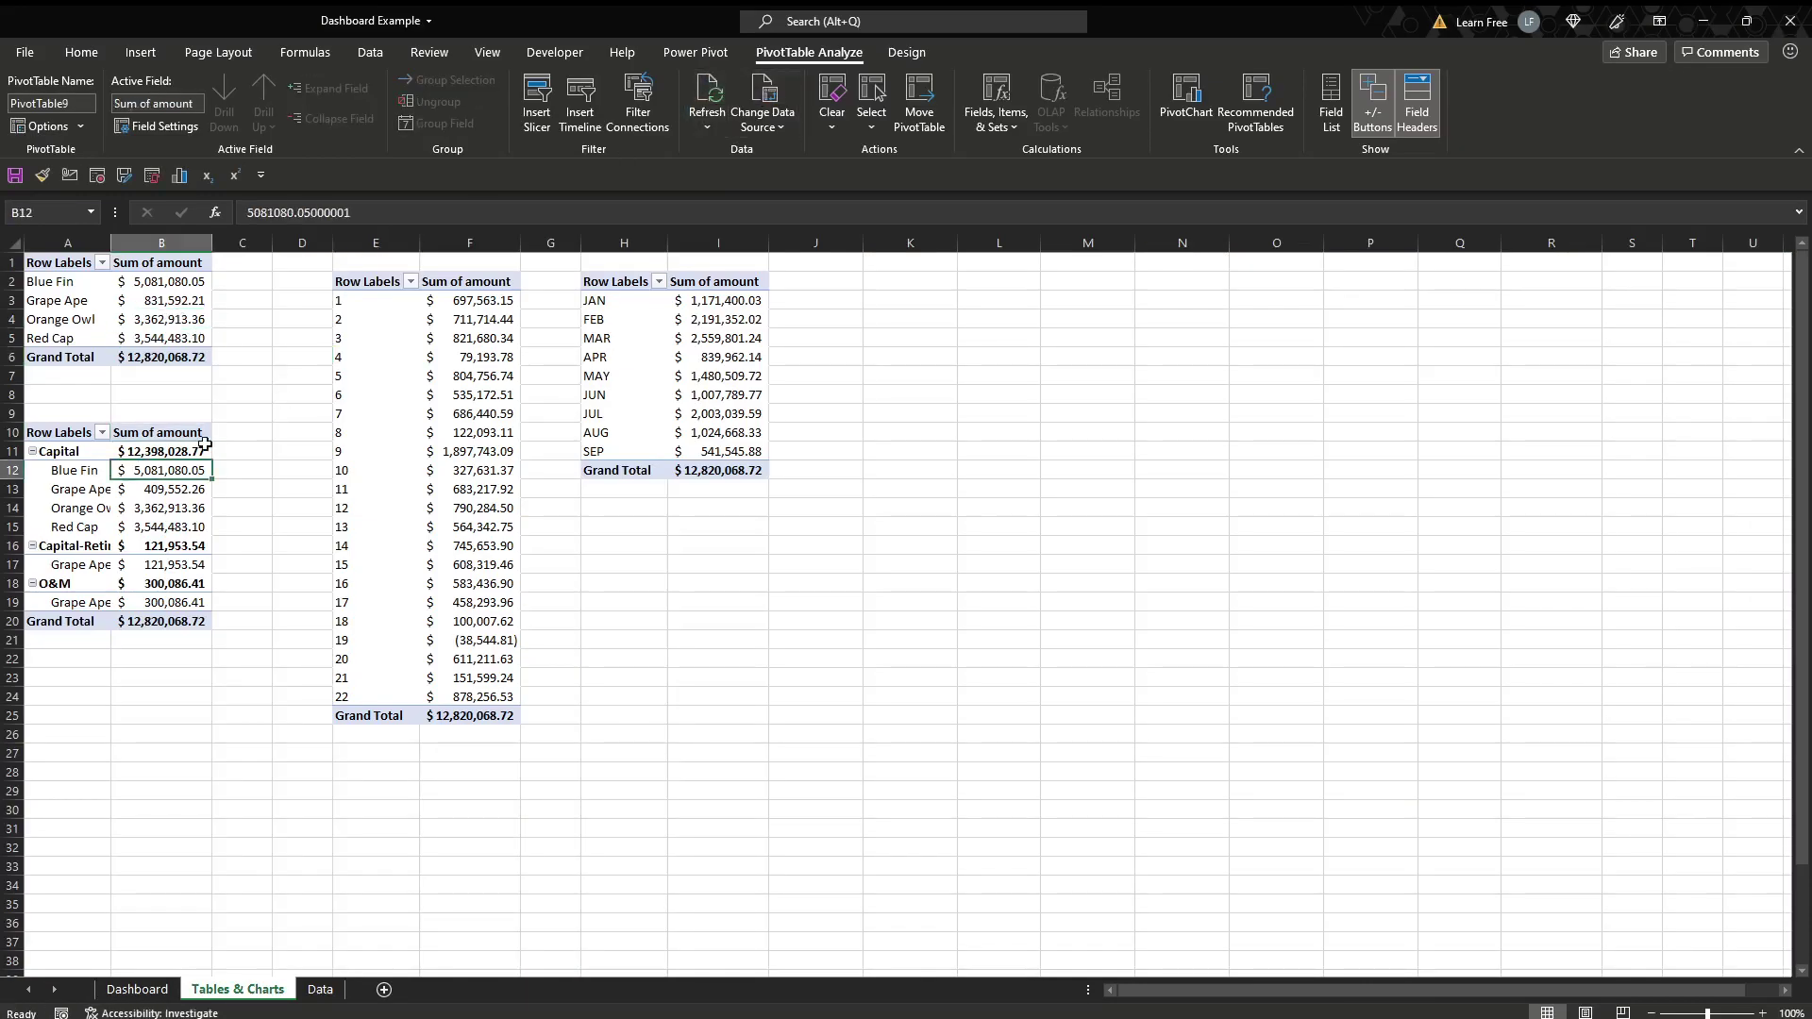
left_click(707, 125)
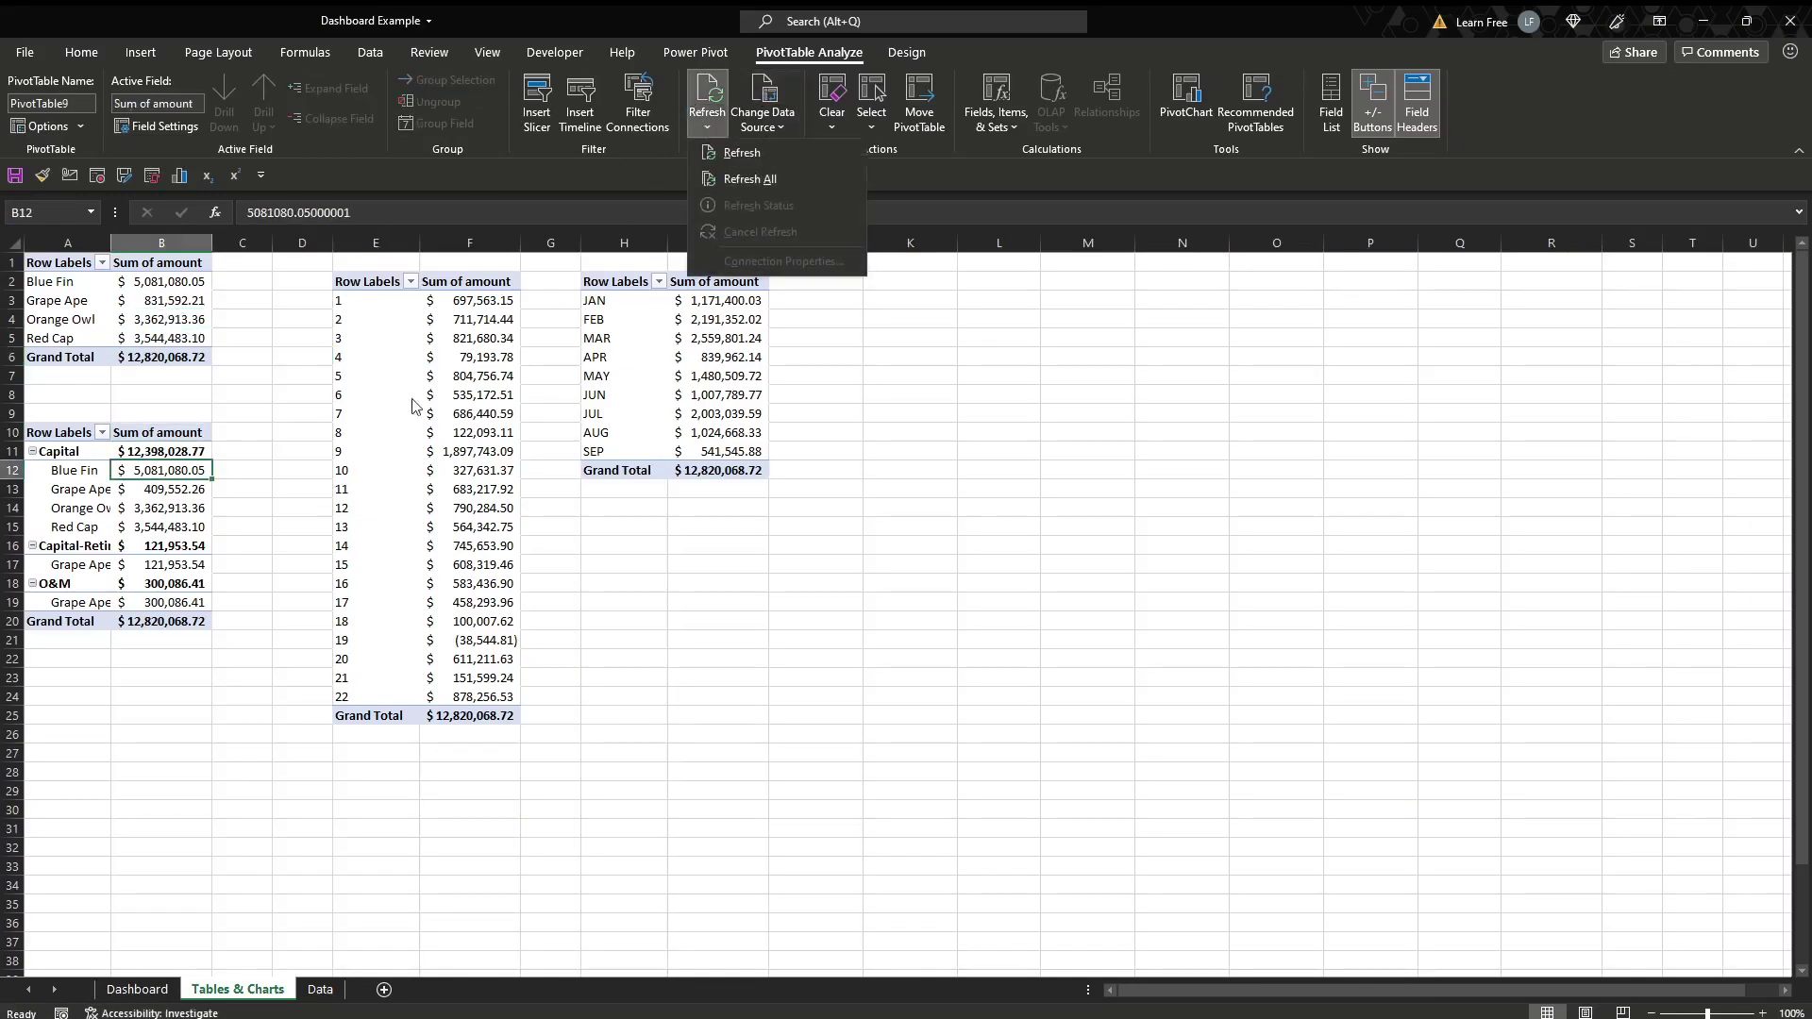
left_click(760, 180)
left_click(707, 125)
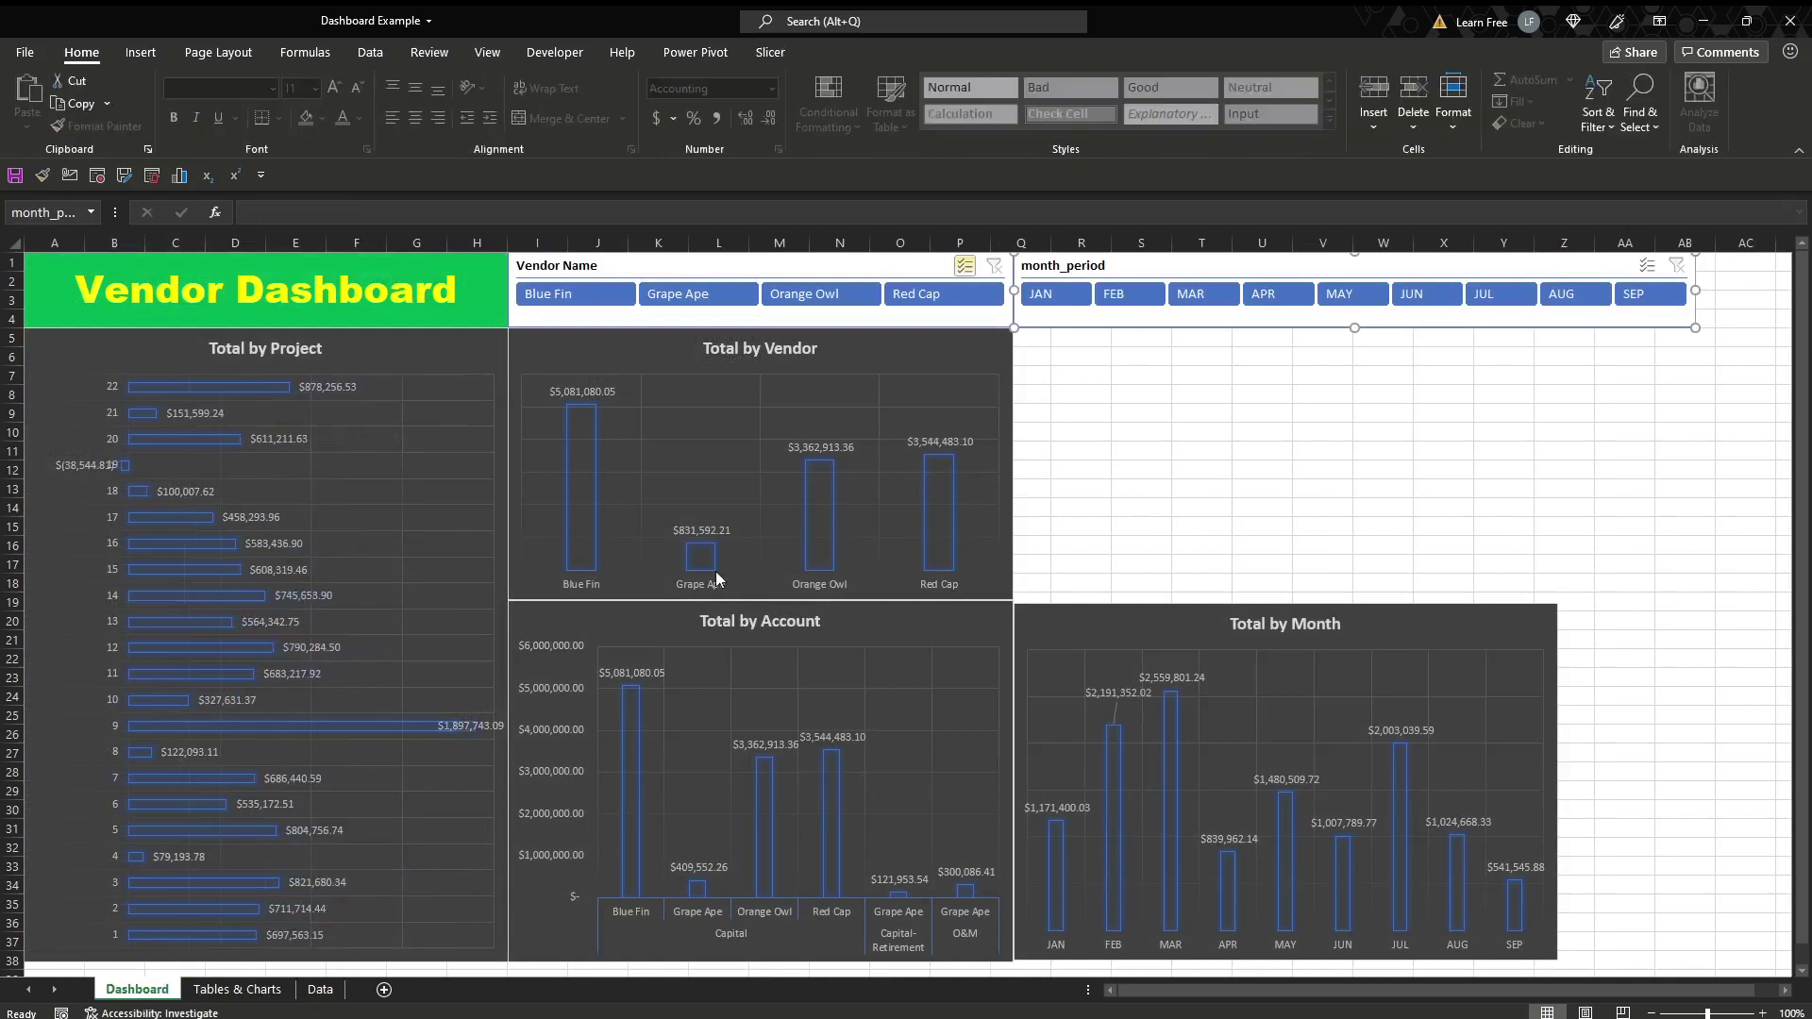
- Check project 9's bar in the Total by Project chart, then go to the Data sheet
left_click(204, 725)
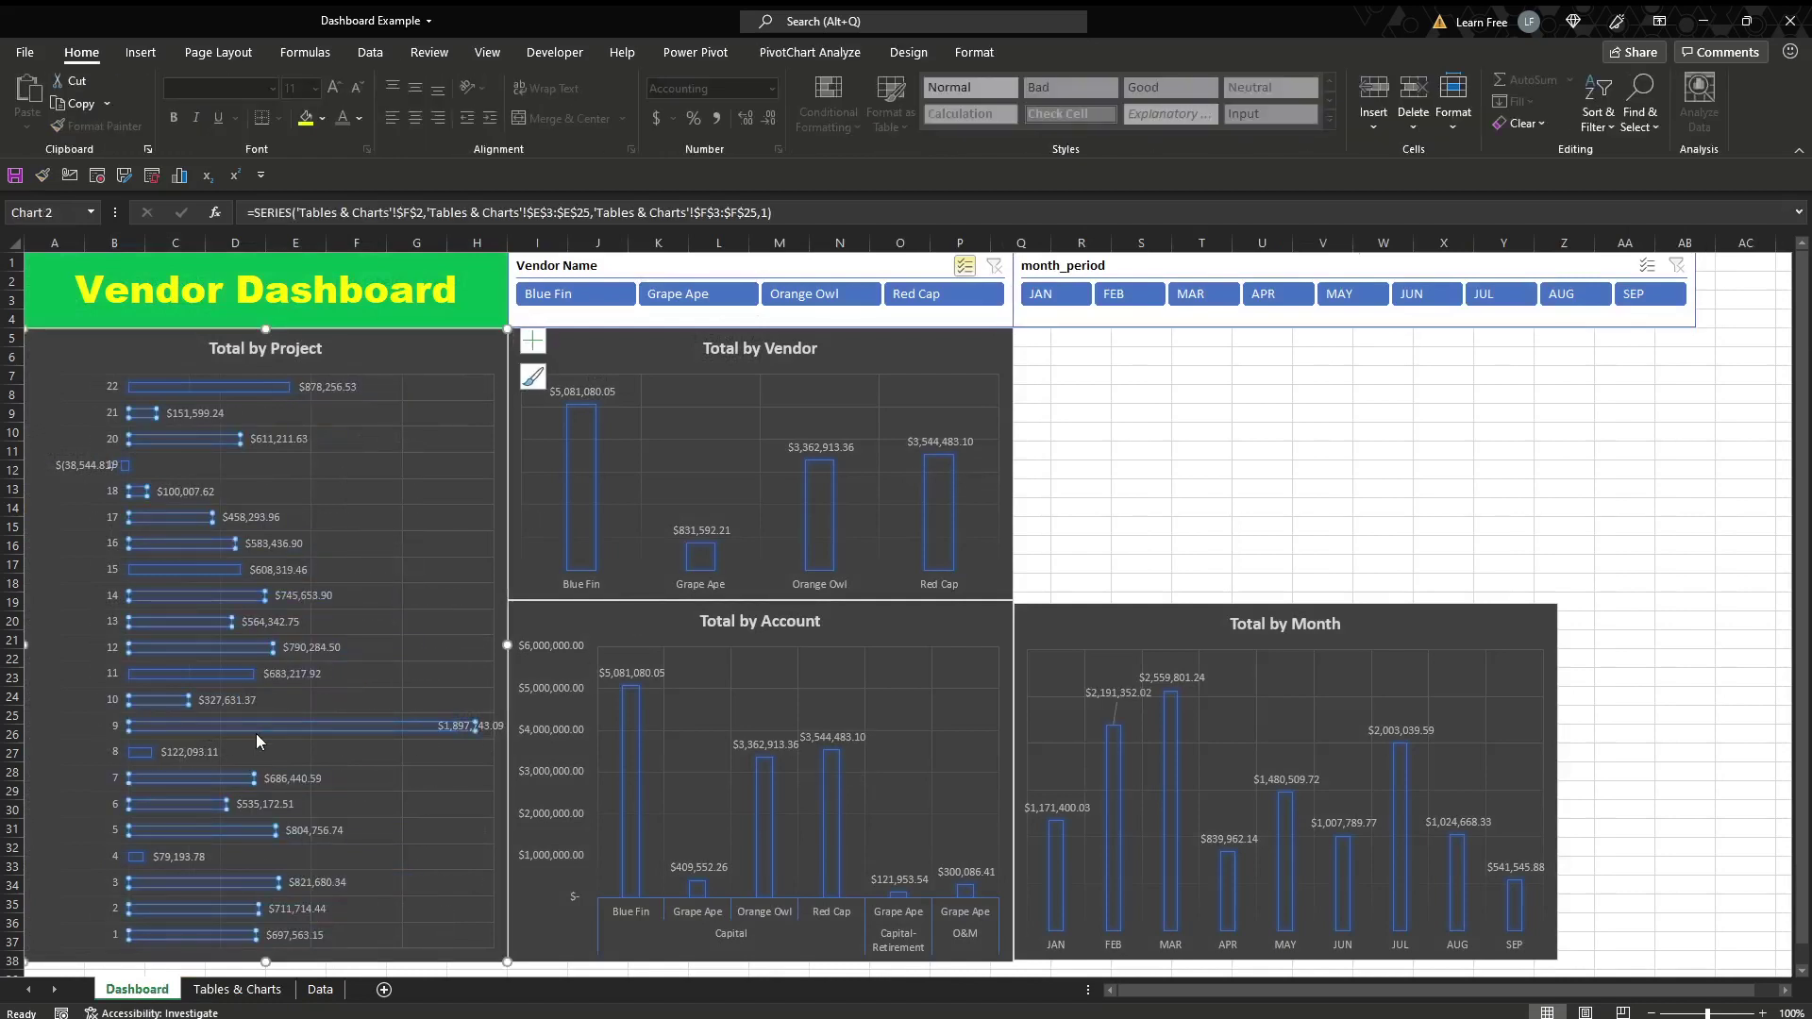
left_click(256, 733)
scroll(1142, 453, "down", 1)
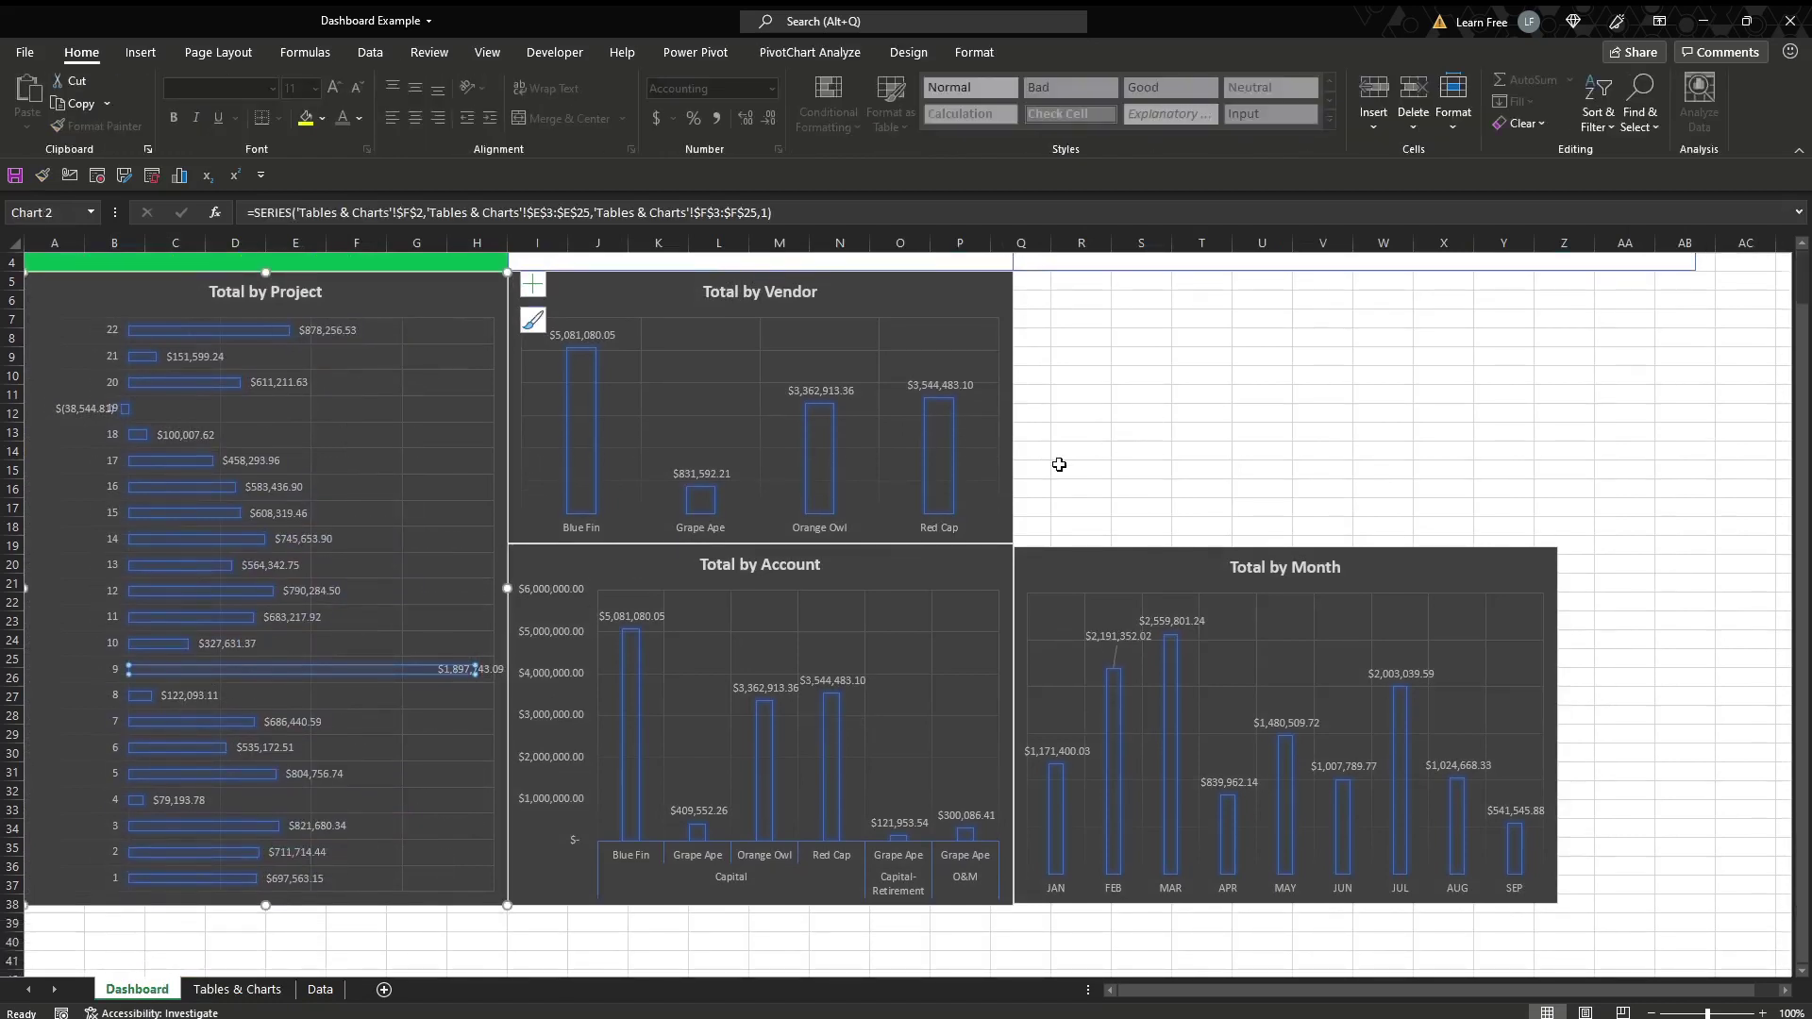
scroll(1116, 432, "up", 1)
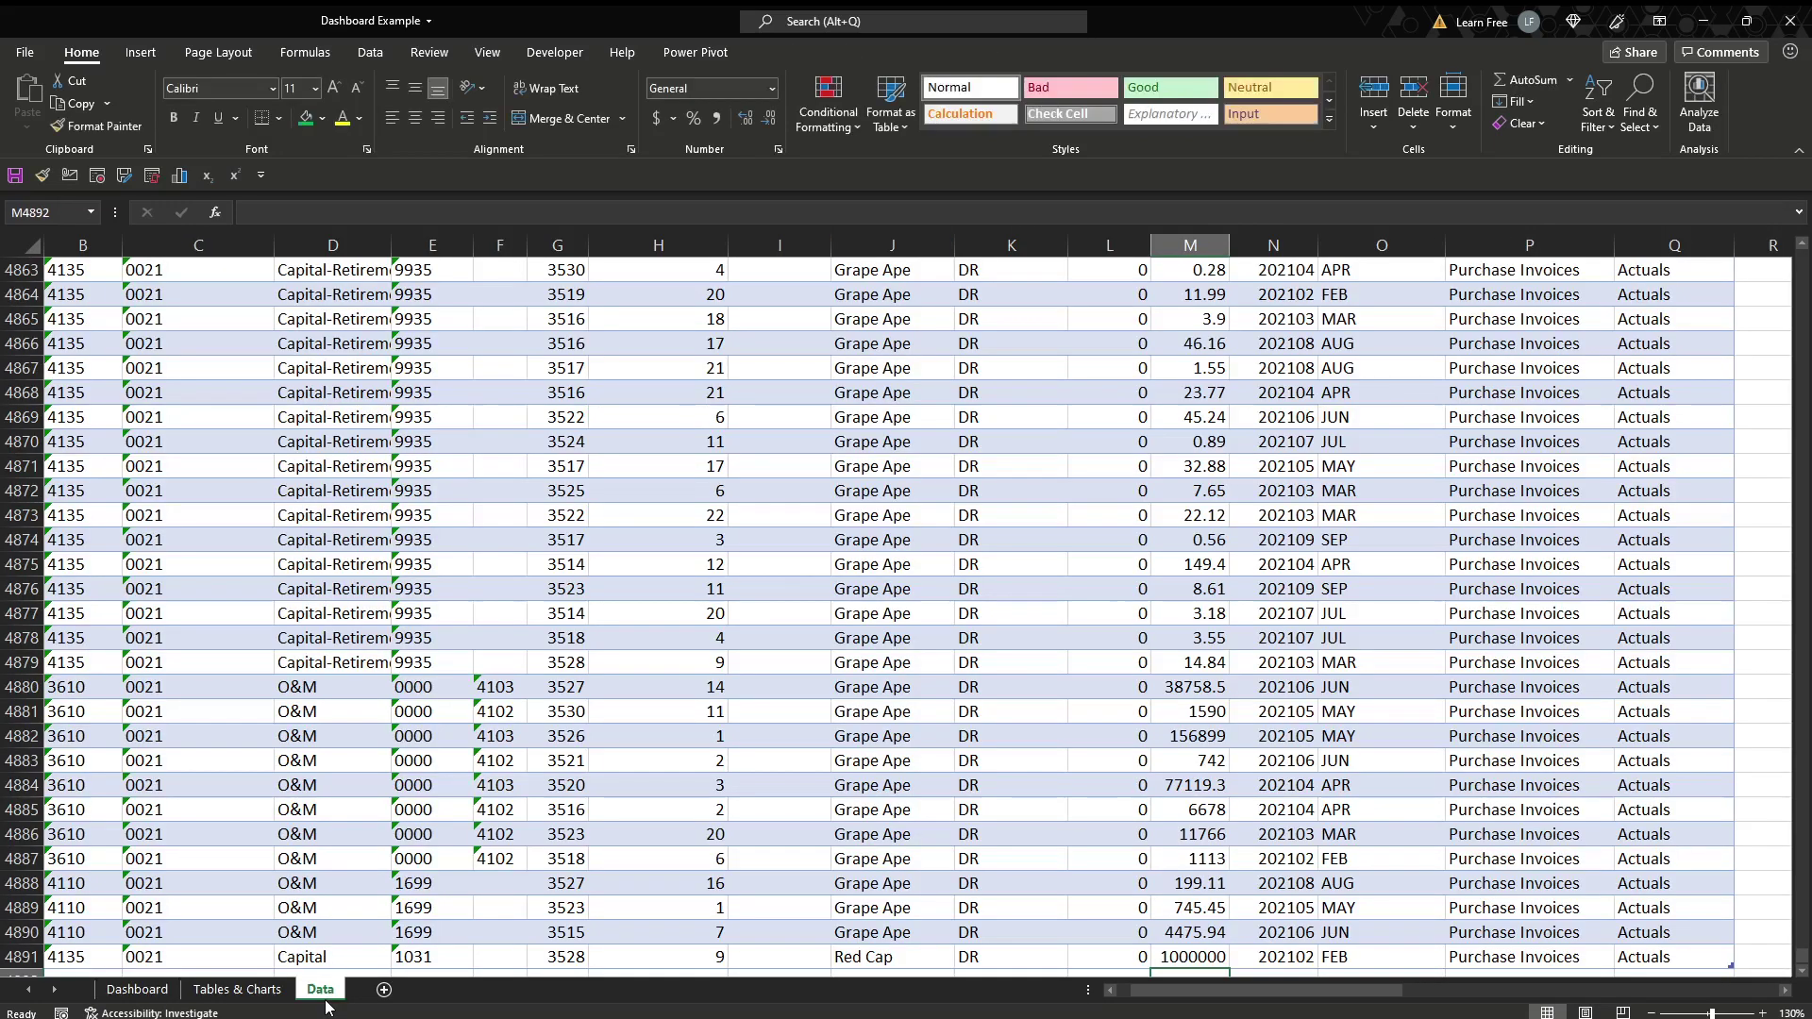
left_click(320, 989)
- Delete the Red Cap row with amount 1000000 (row 4891) from the data table
scroll(365, 680, "down", 3)
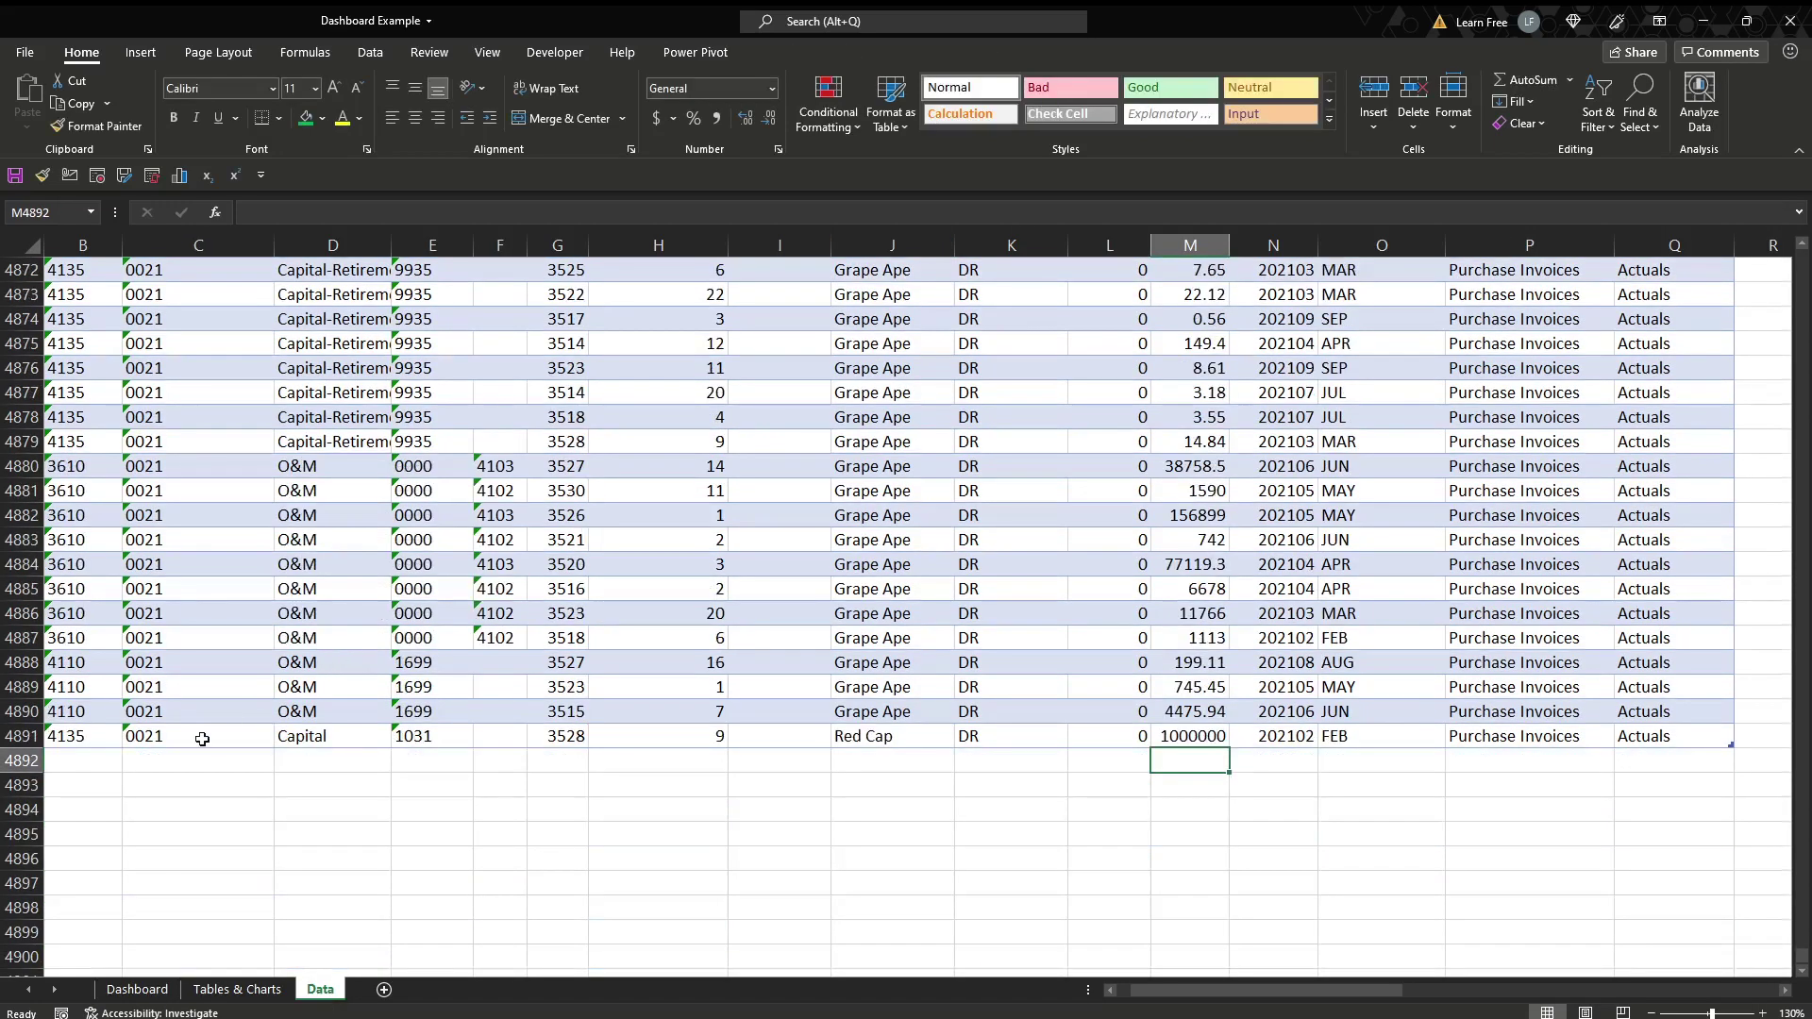
left_click(92, 734)
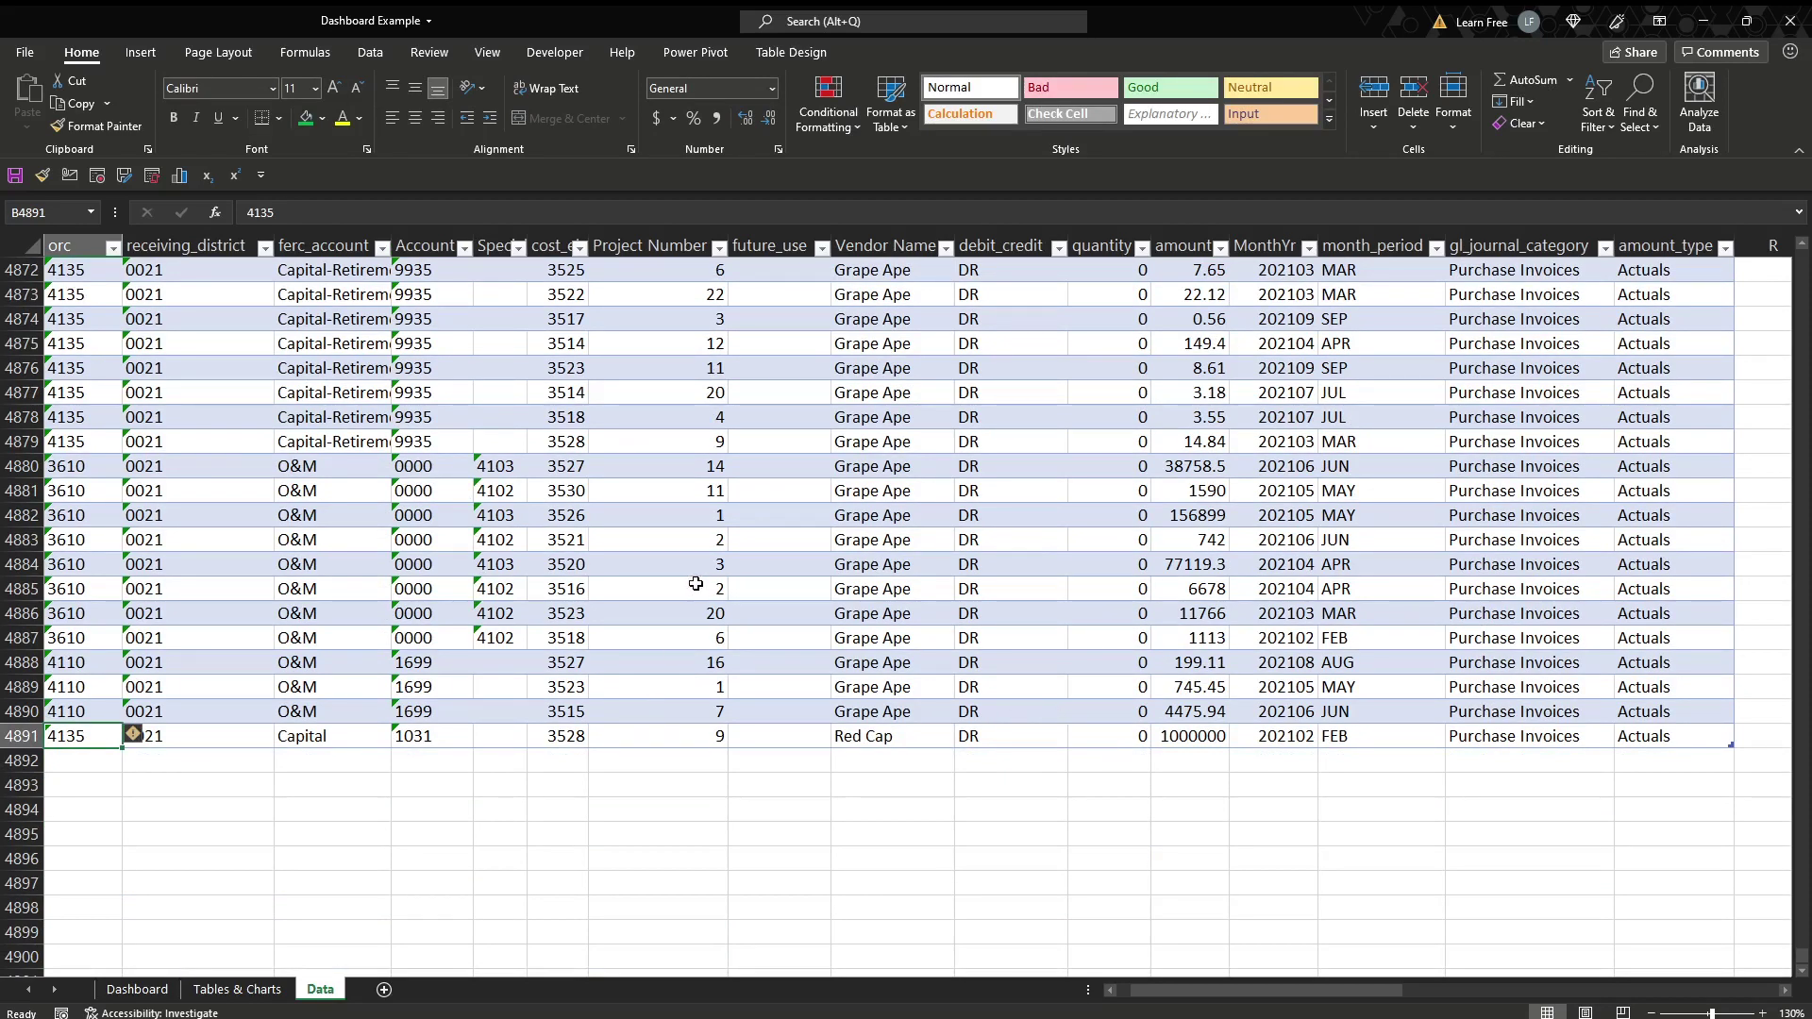
left_click(1194, 737)
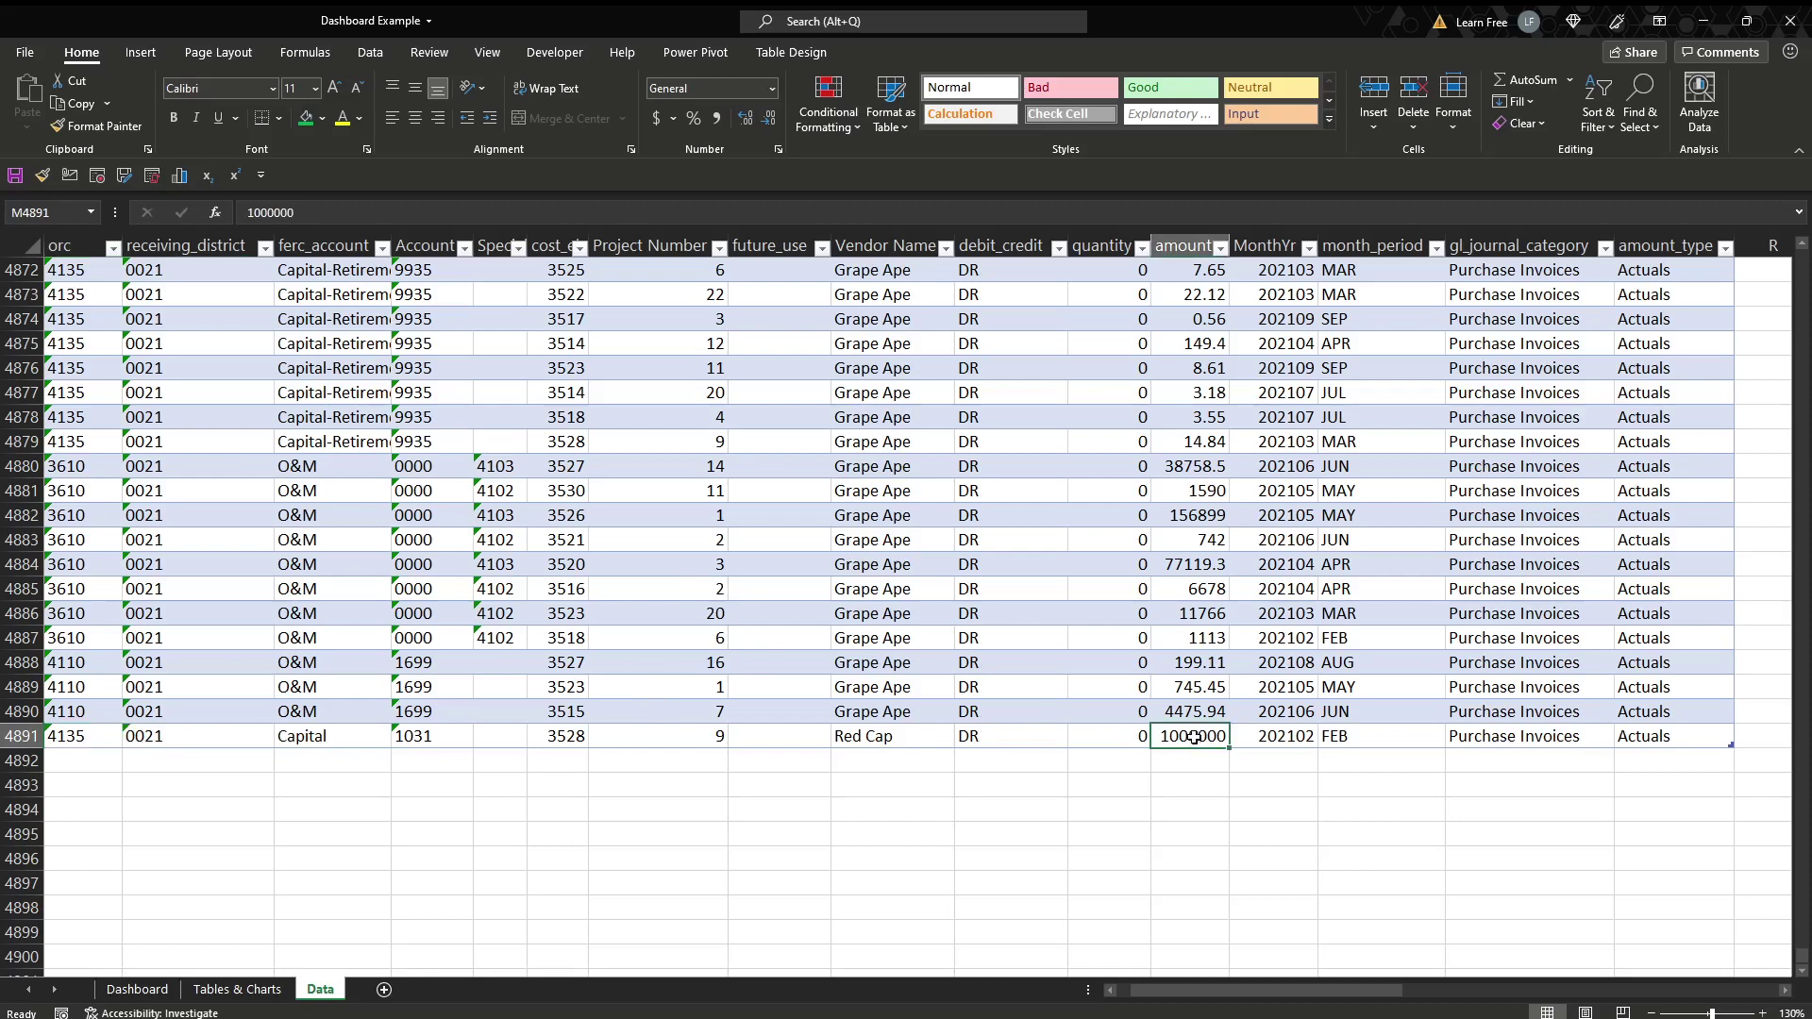
key("alt+h")
key("d")
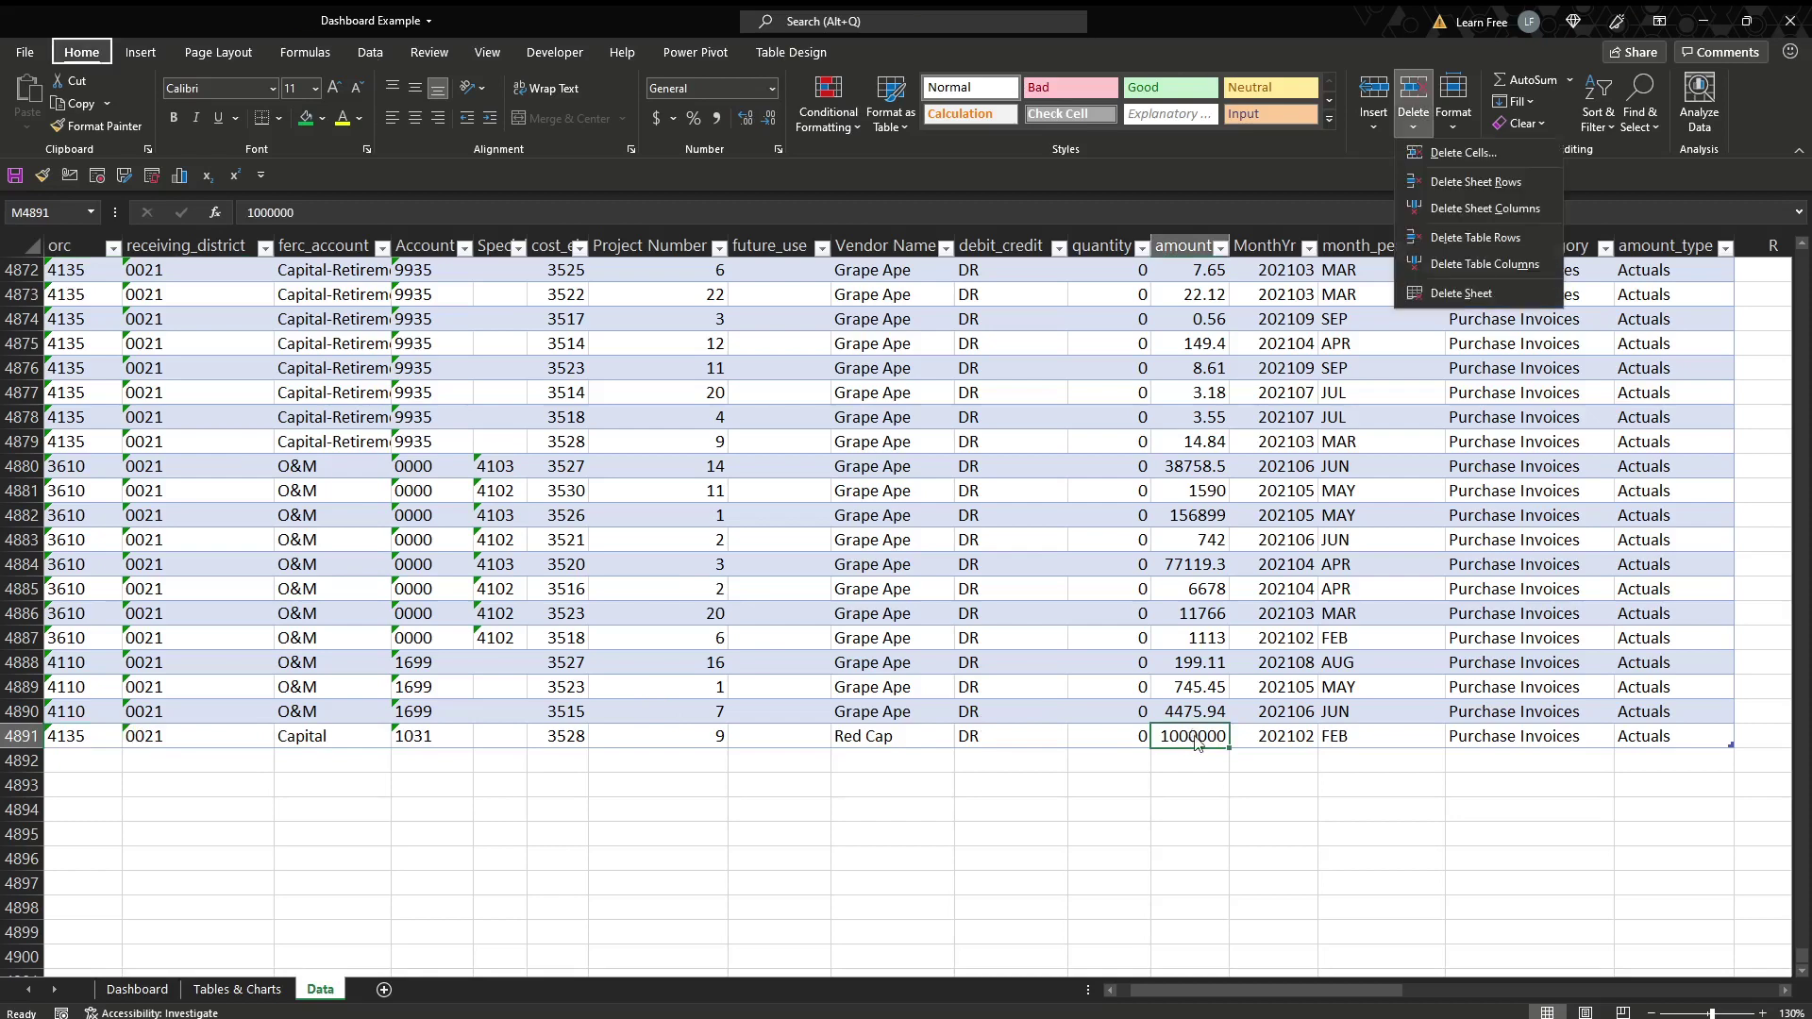
key("r")
left_click(238, 990)
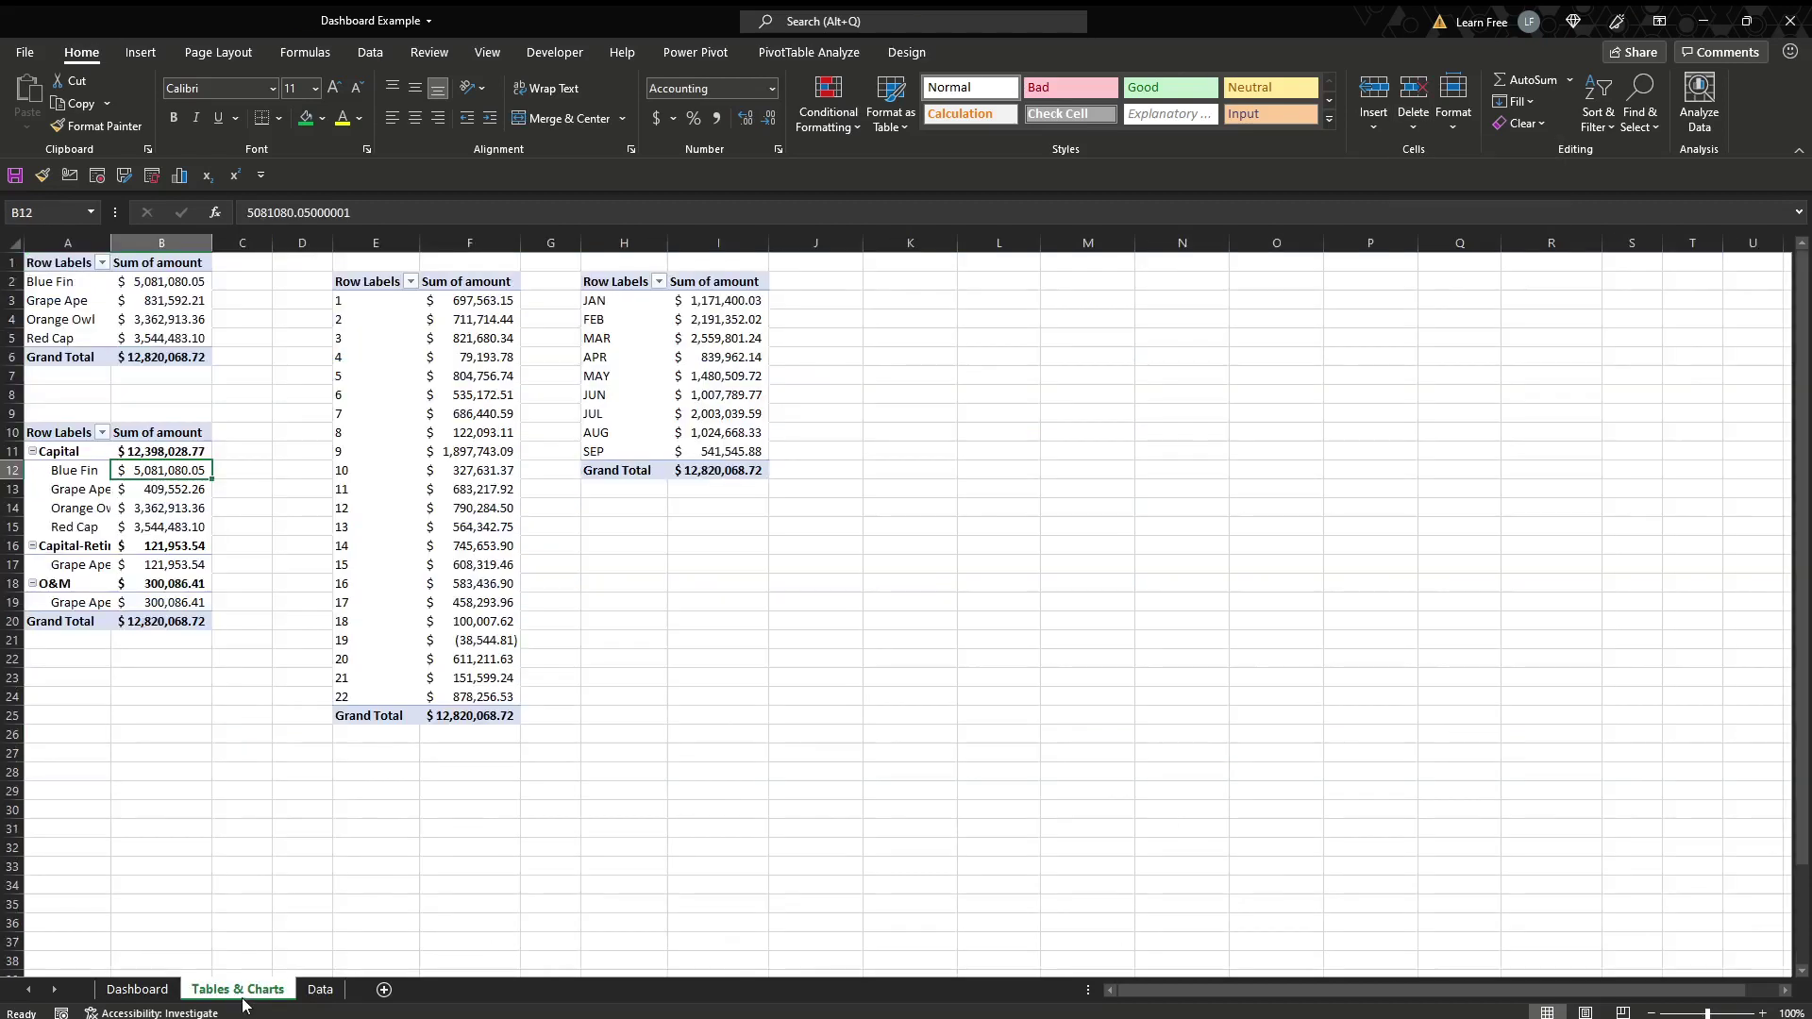
- Refresh all pivot tables back to an $11,820,068.72 grand total and view the Dashboard
left_click(471, 321)
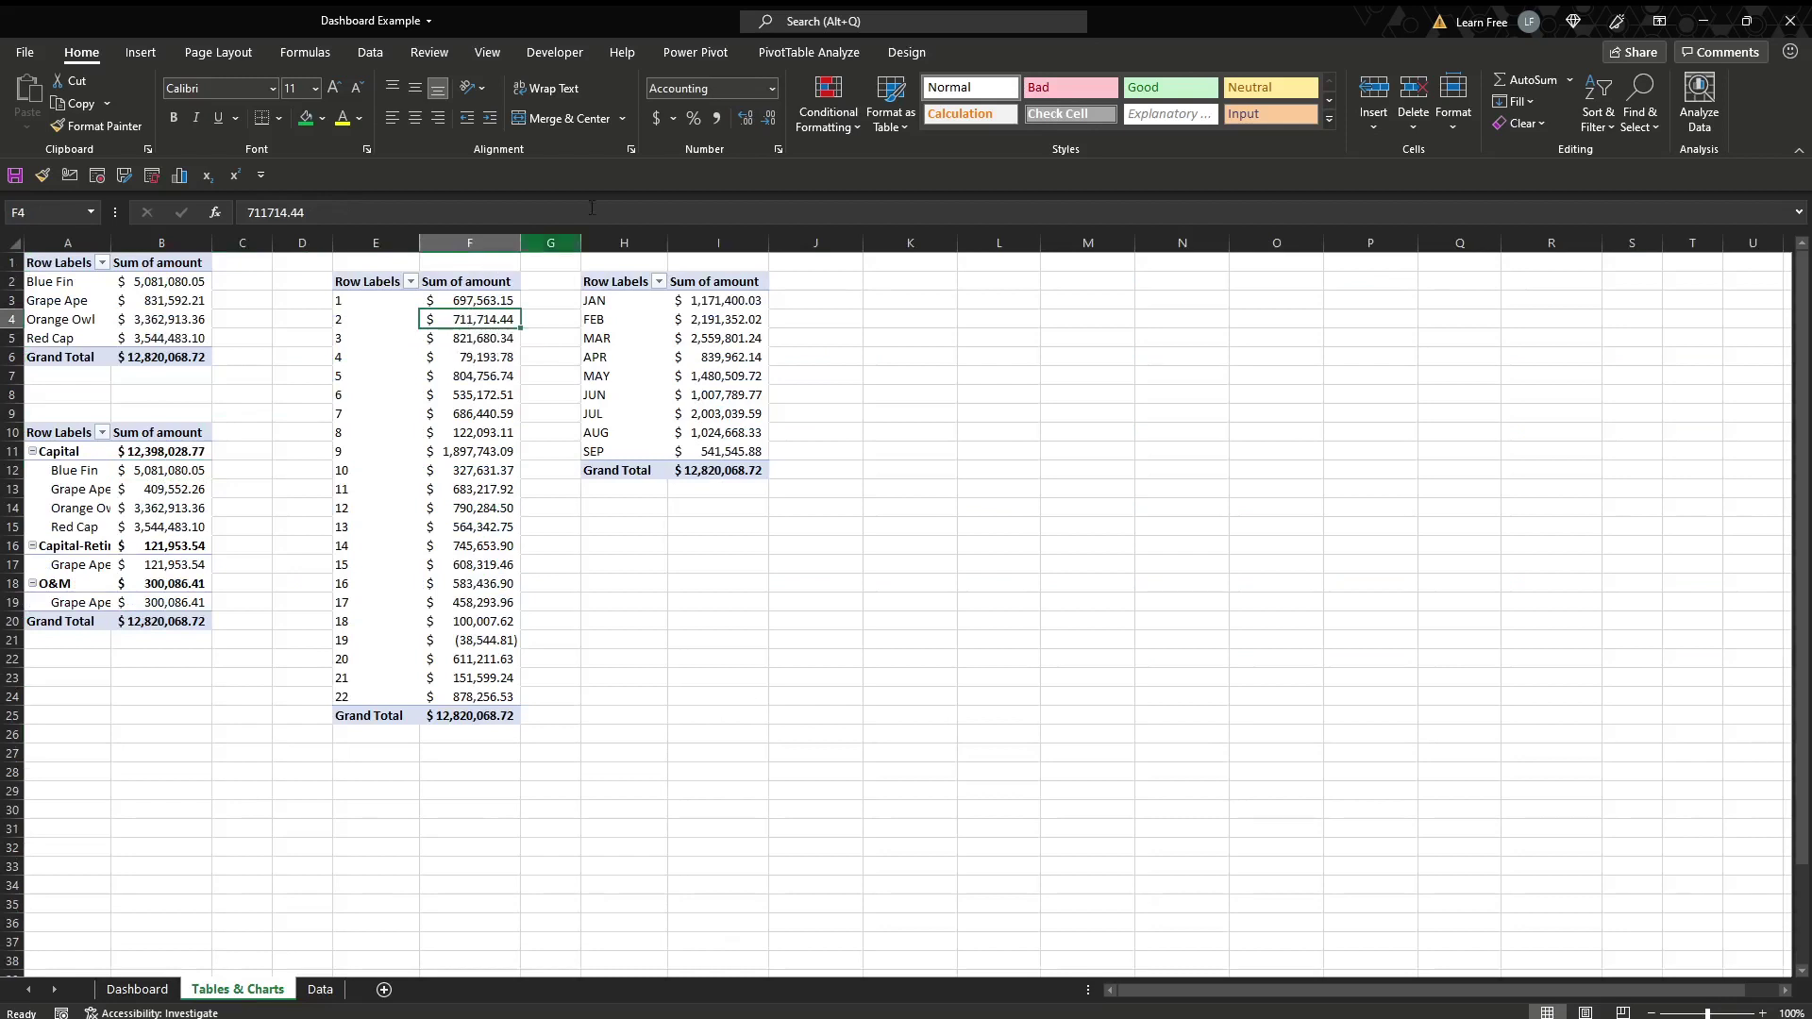
left_click(782, 52)
left_click(707, 120)
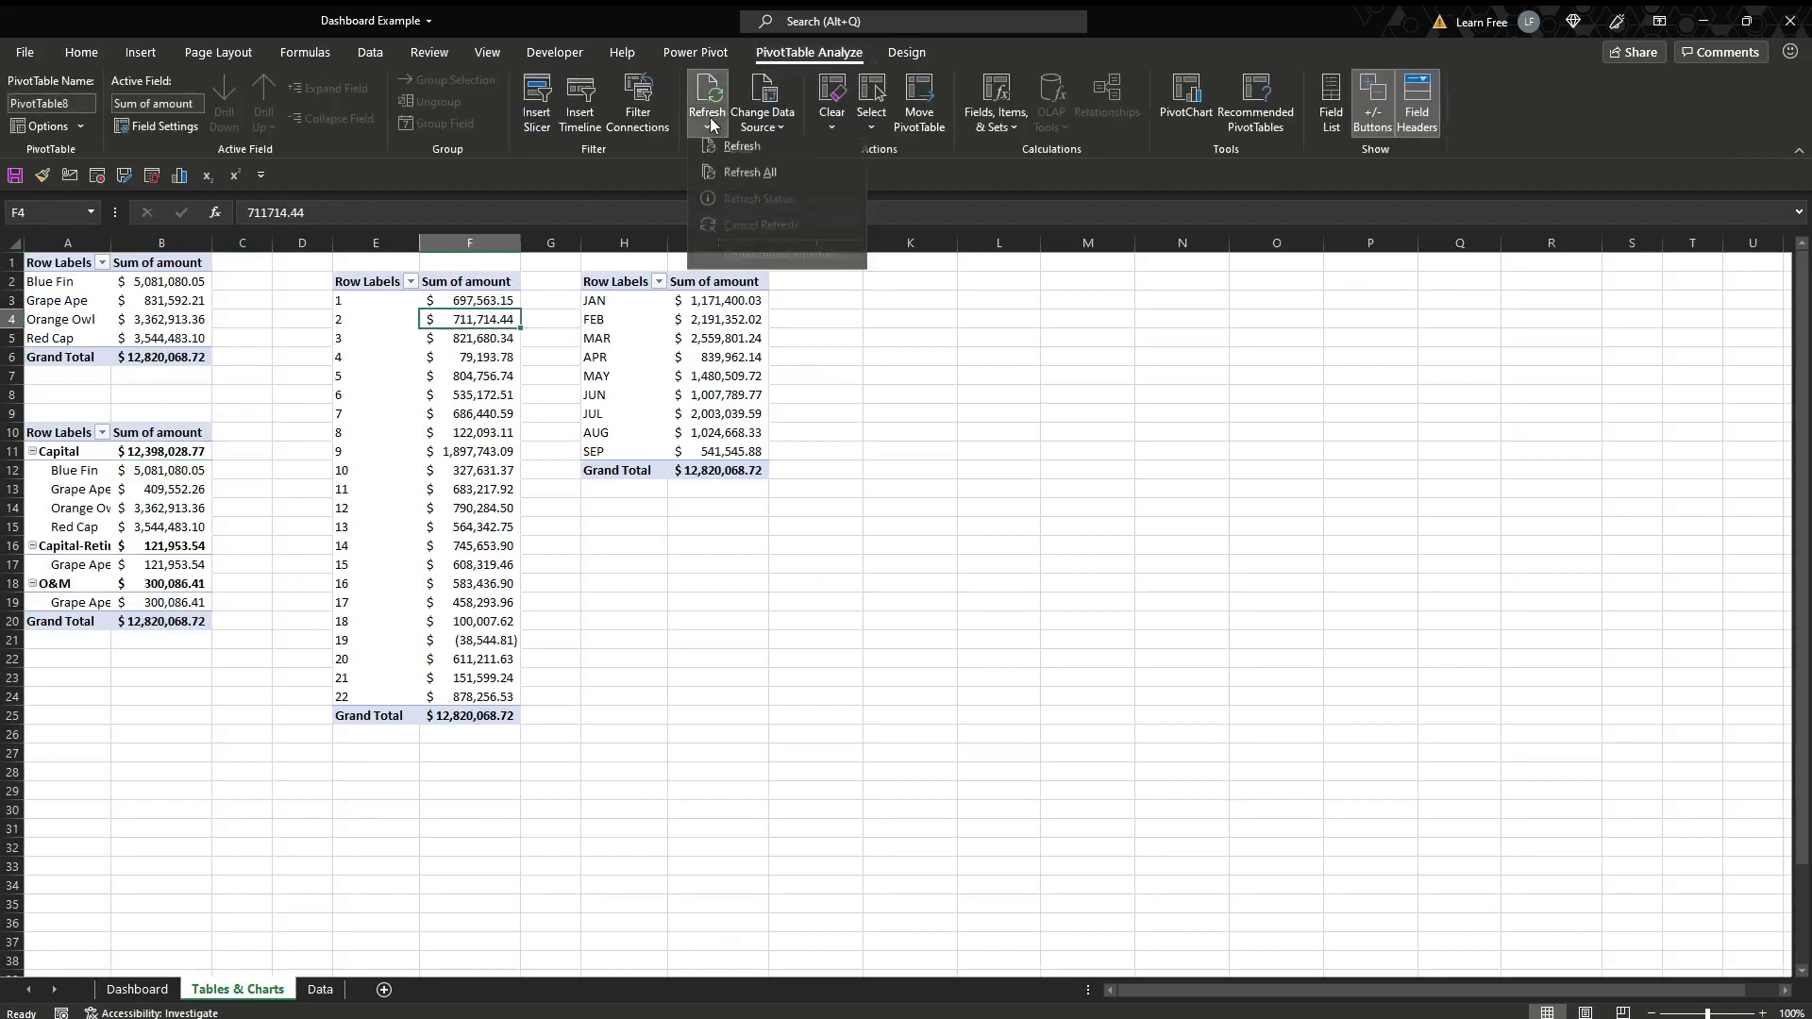
left_click(747, 179)
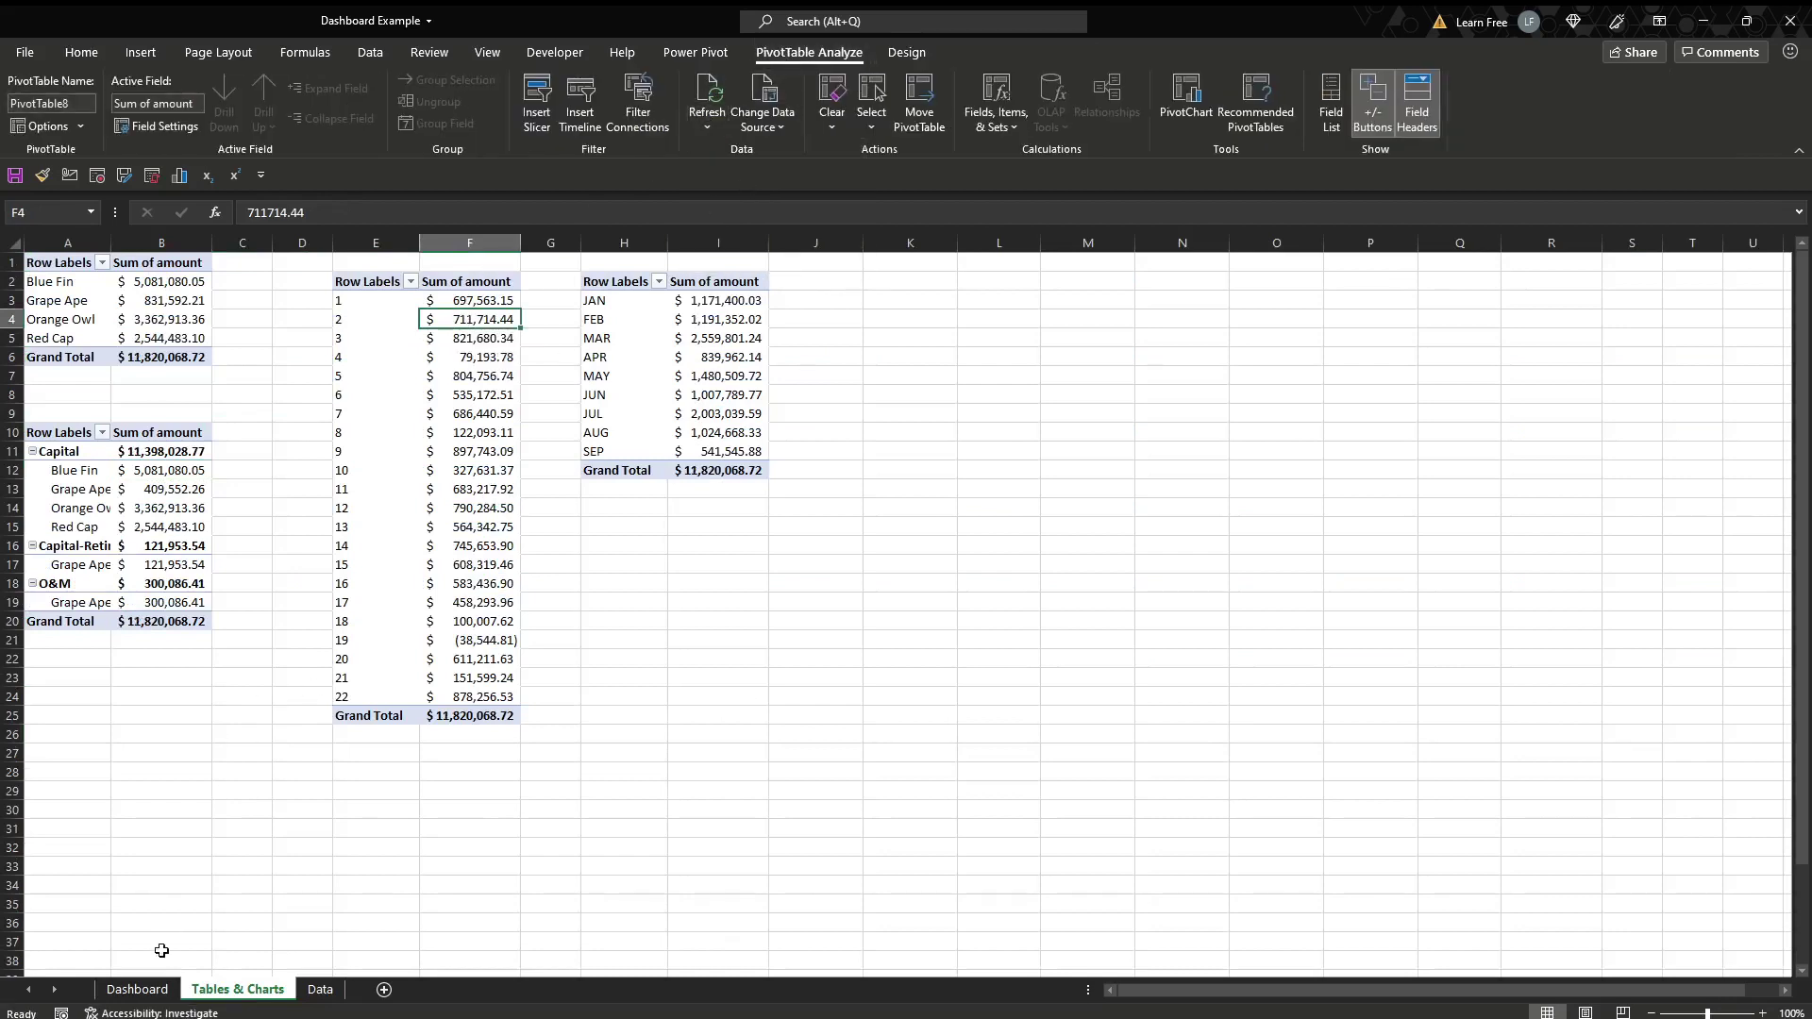
left_click(137, 989)
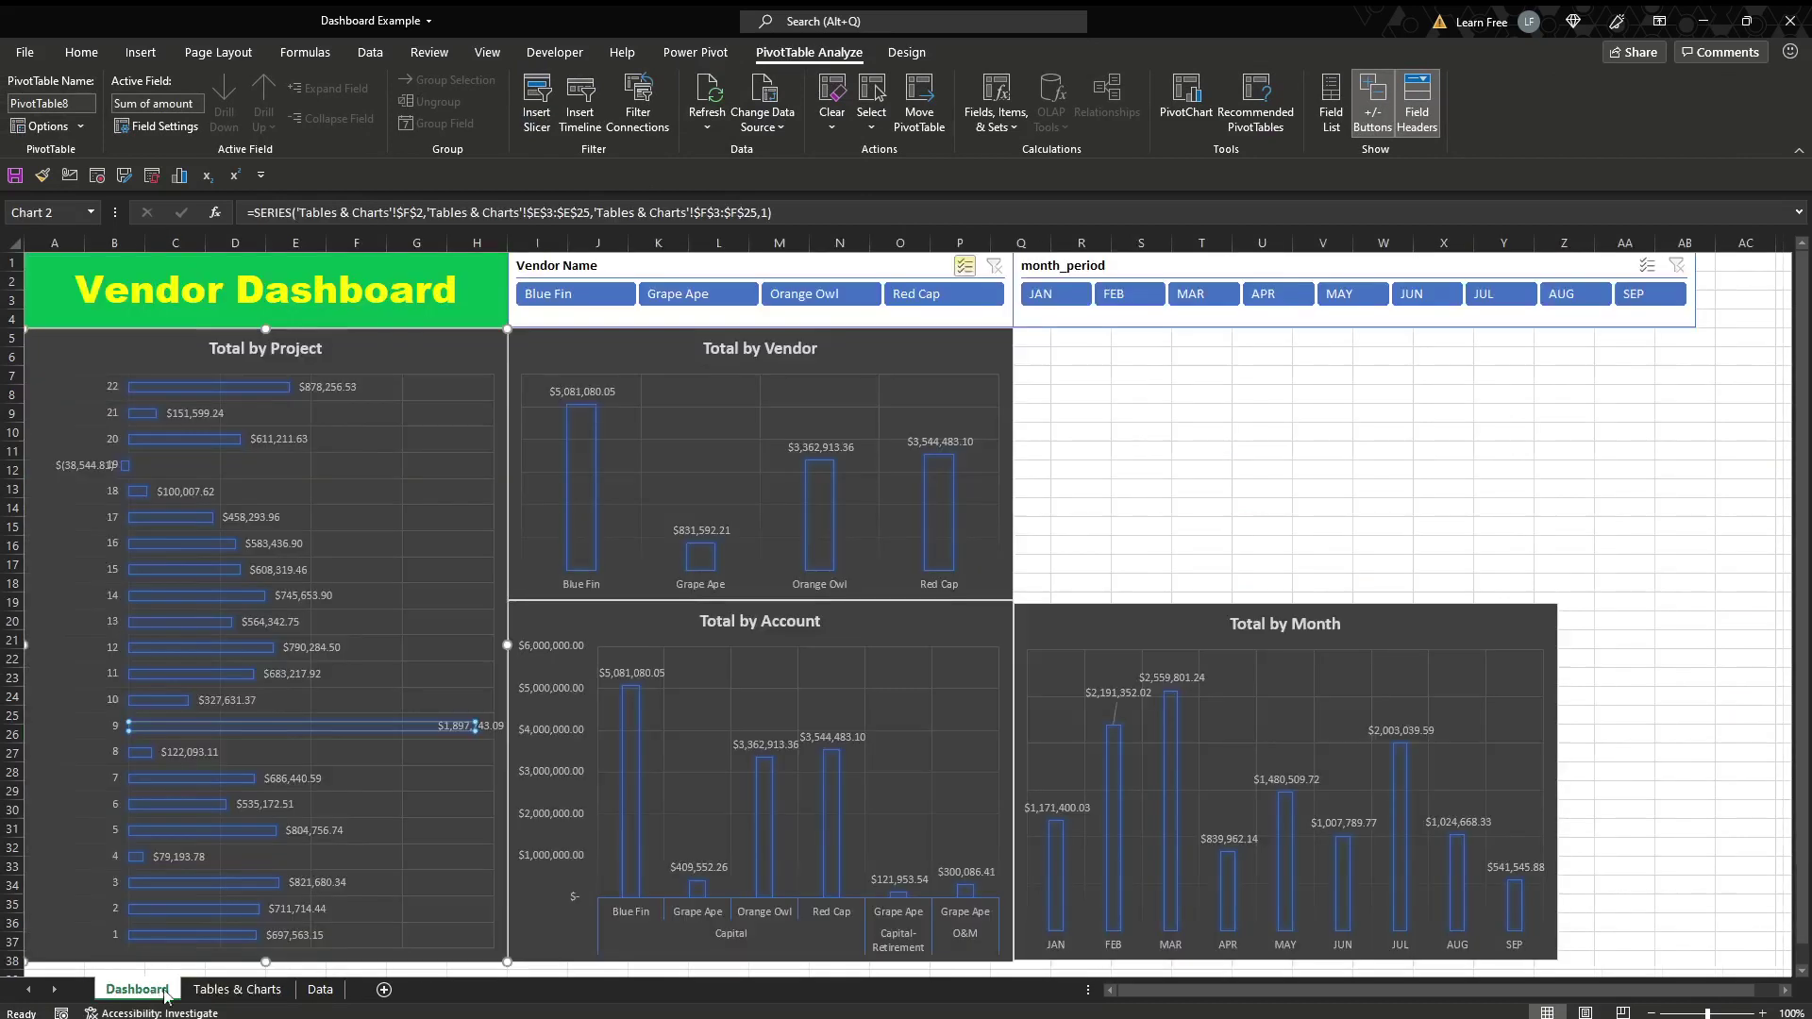
left_click(1104, 424)
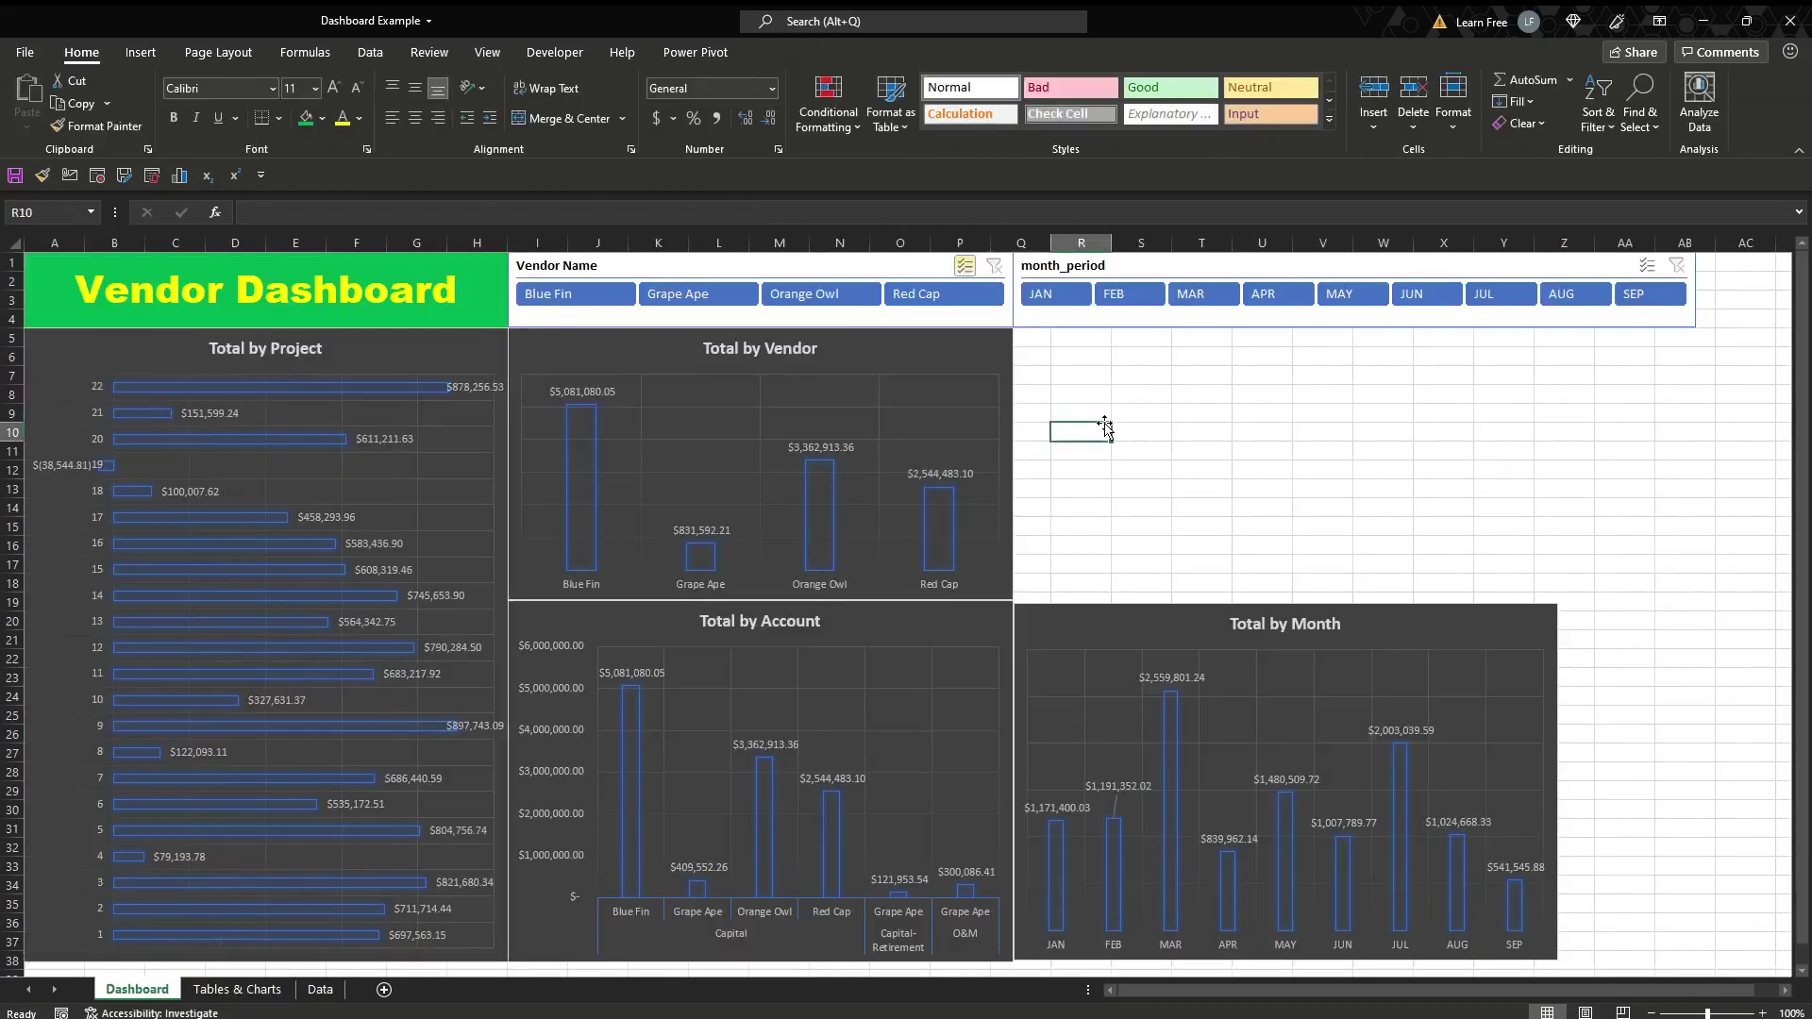